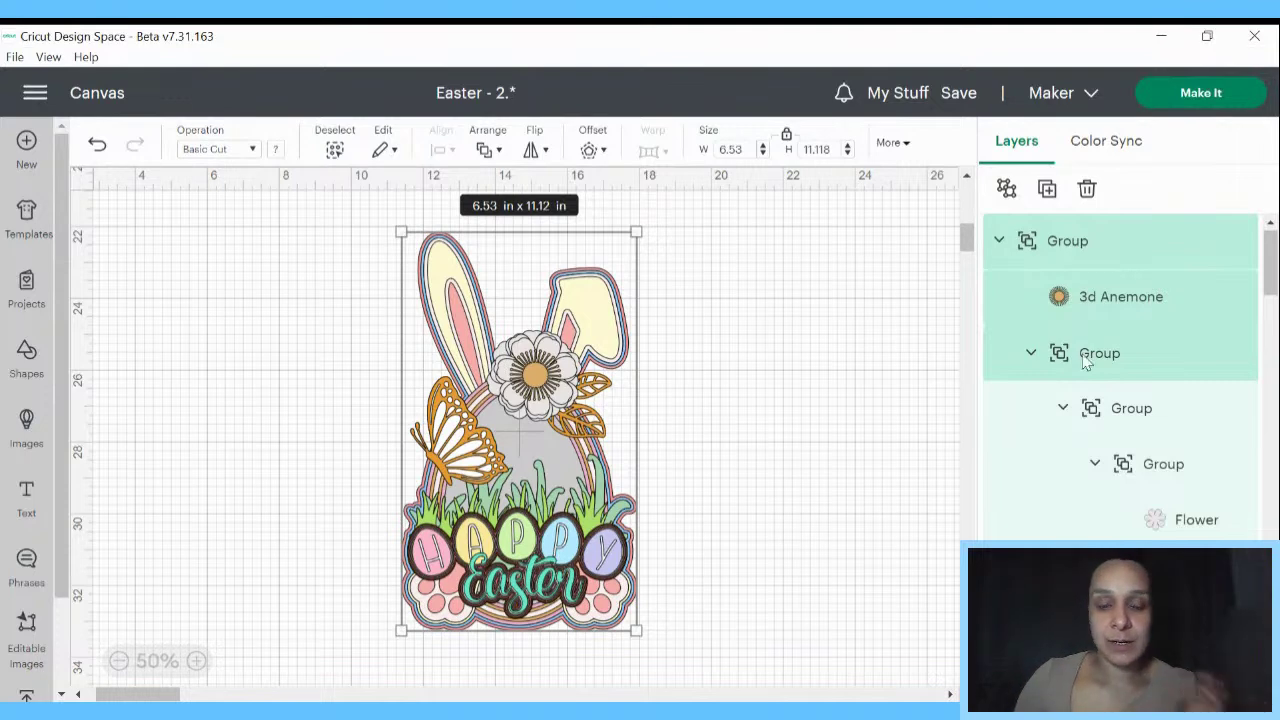
- Hide the existing Happy Easter bunny group, and insert the Easter Egg image #M4495B22E from the image library
click(1238, 241)
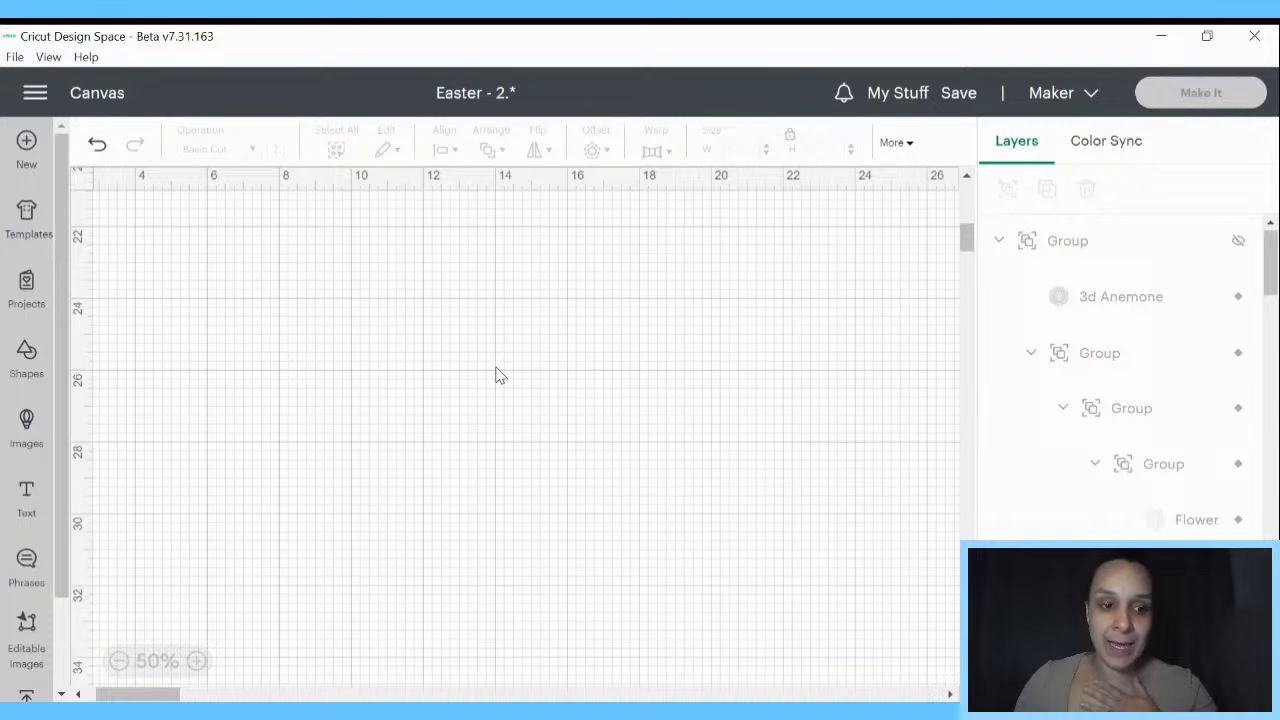
click(22, 442)
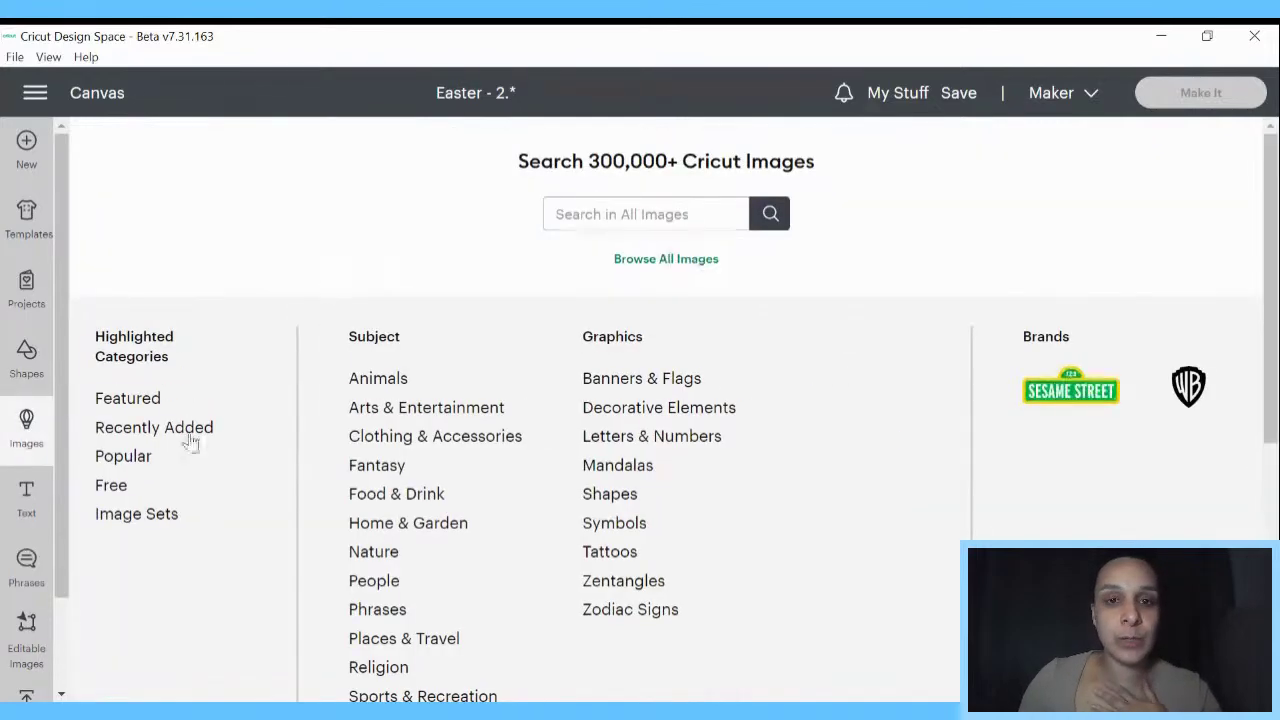
click(576, 210)
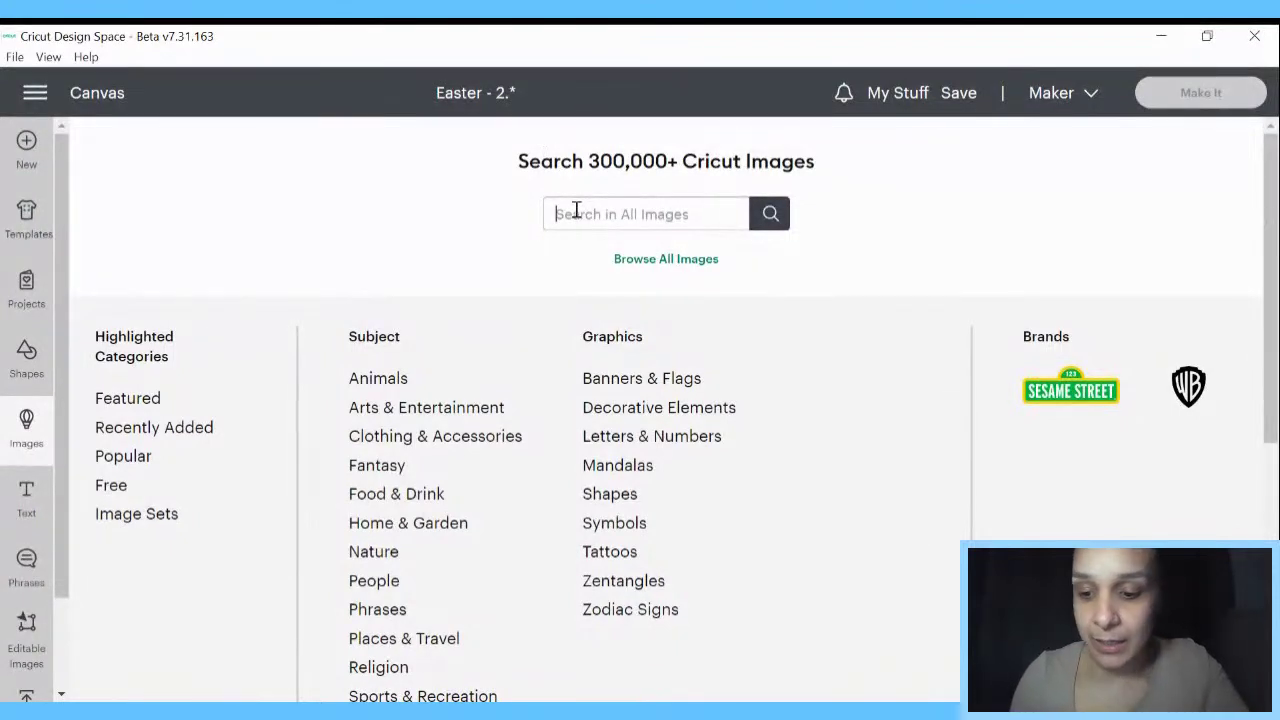
text(#)
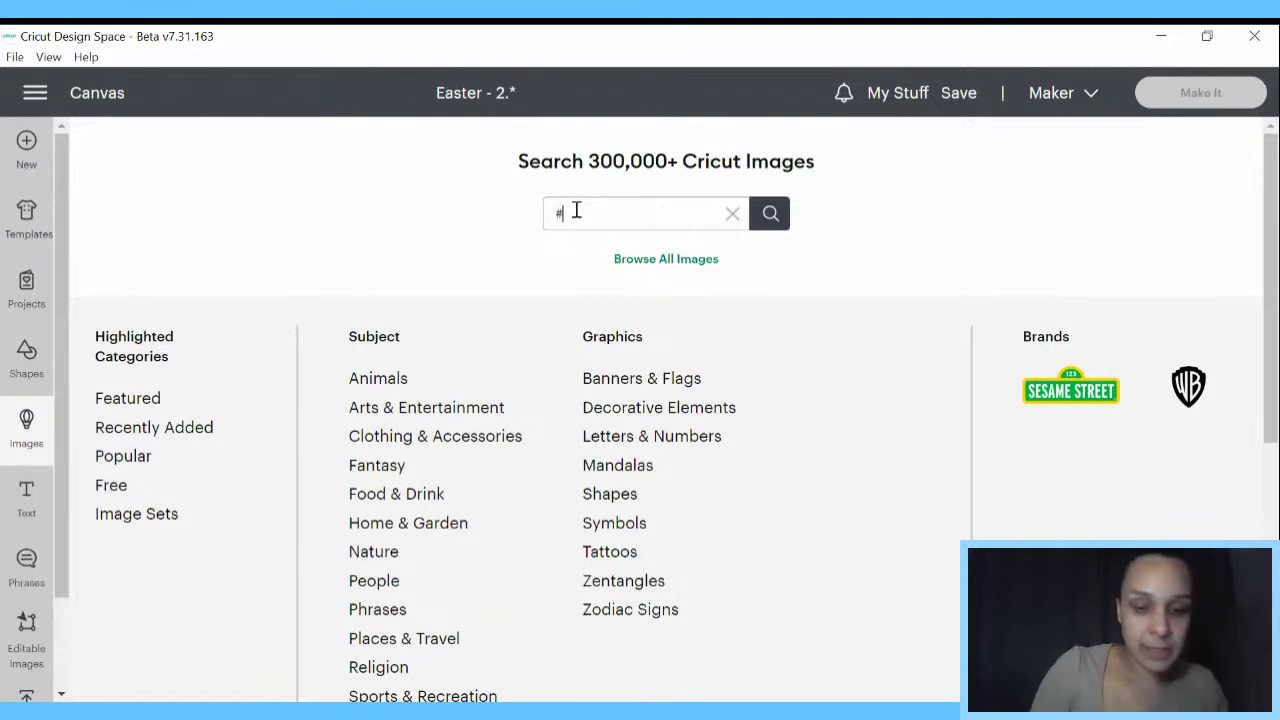
text(m)
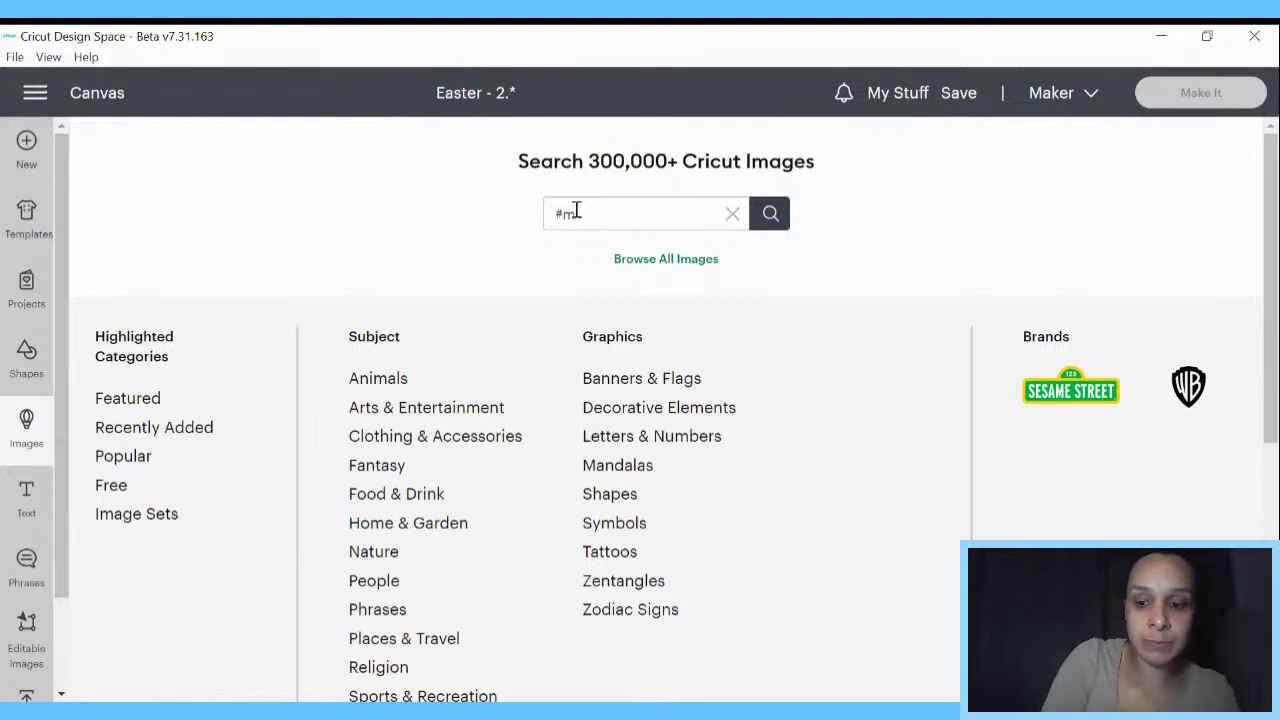
key(BackSpace)
text(M)
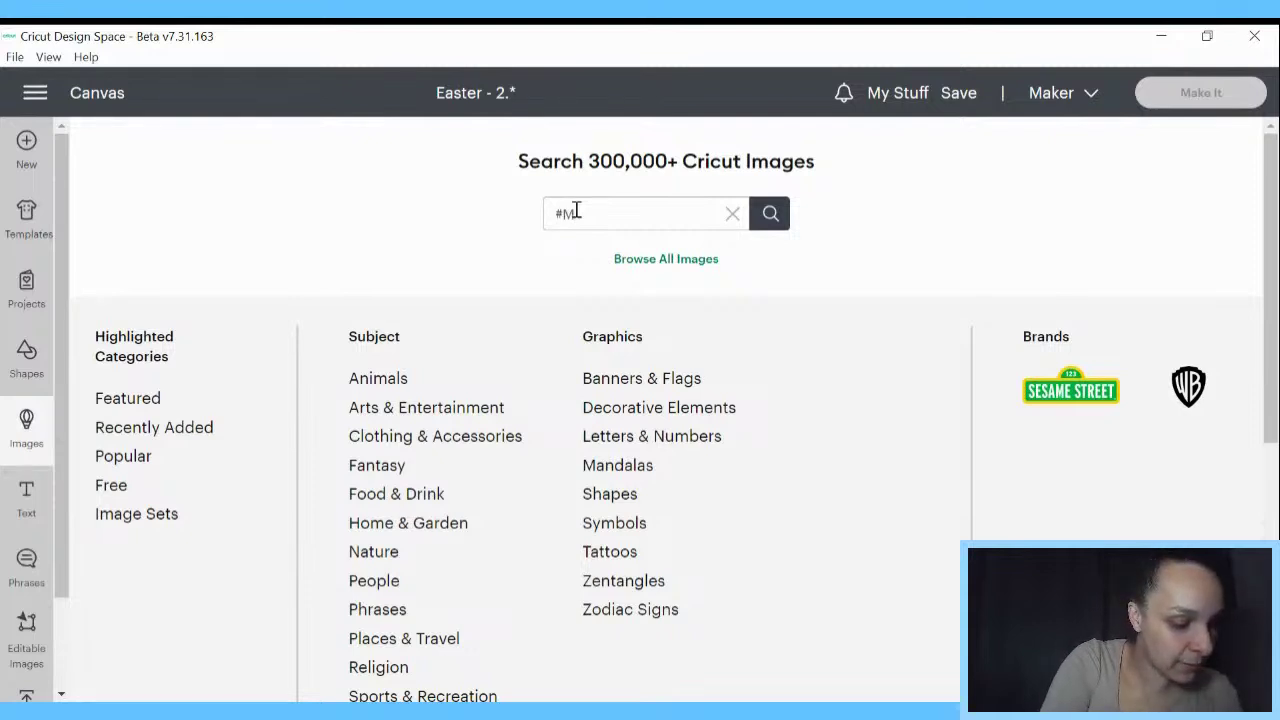
text(4495)
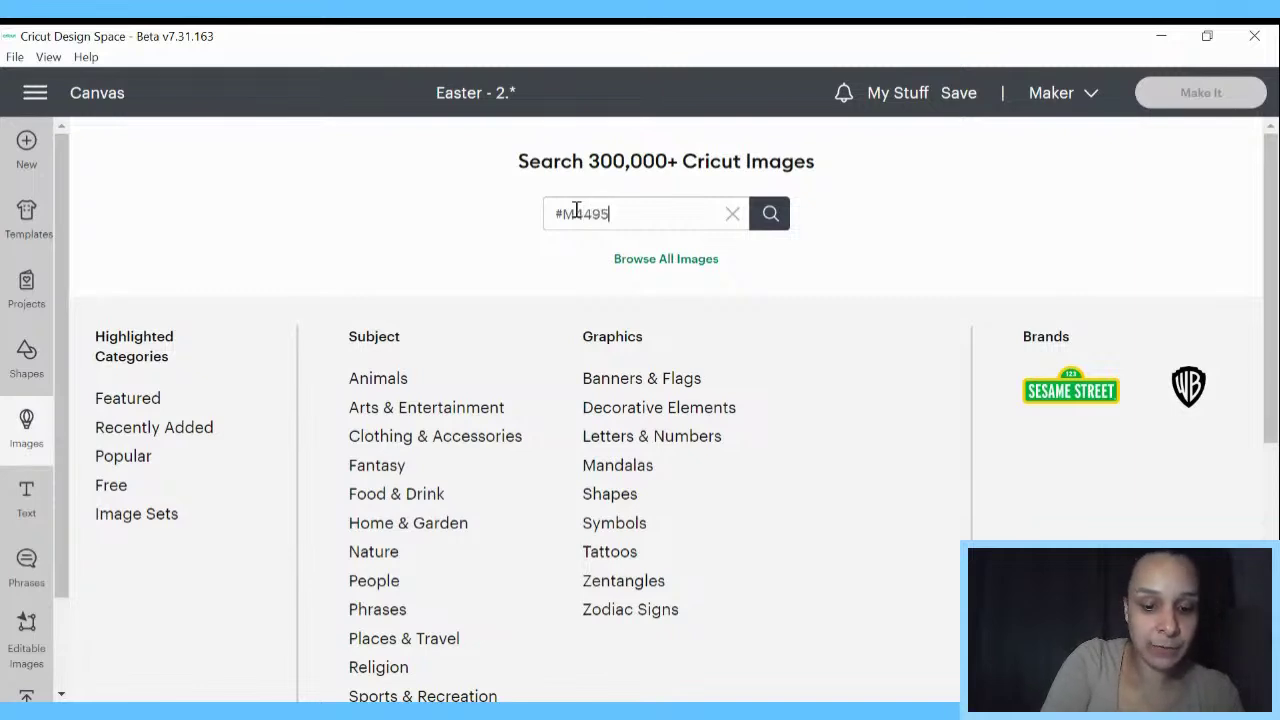
text(B)
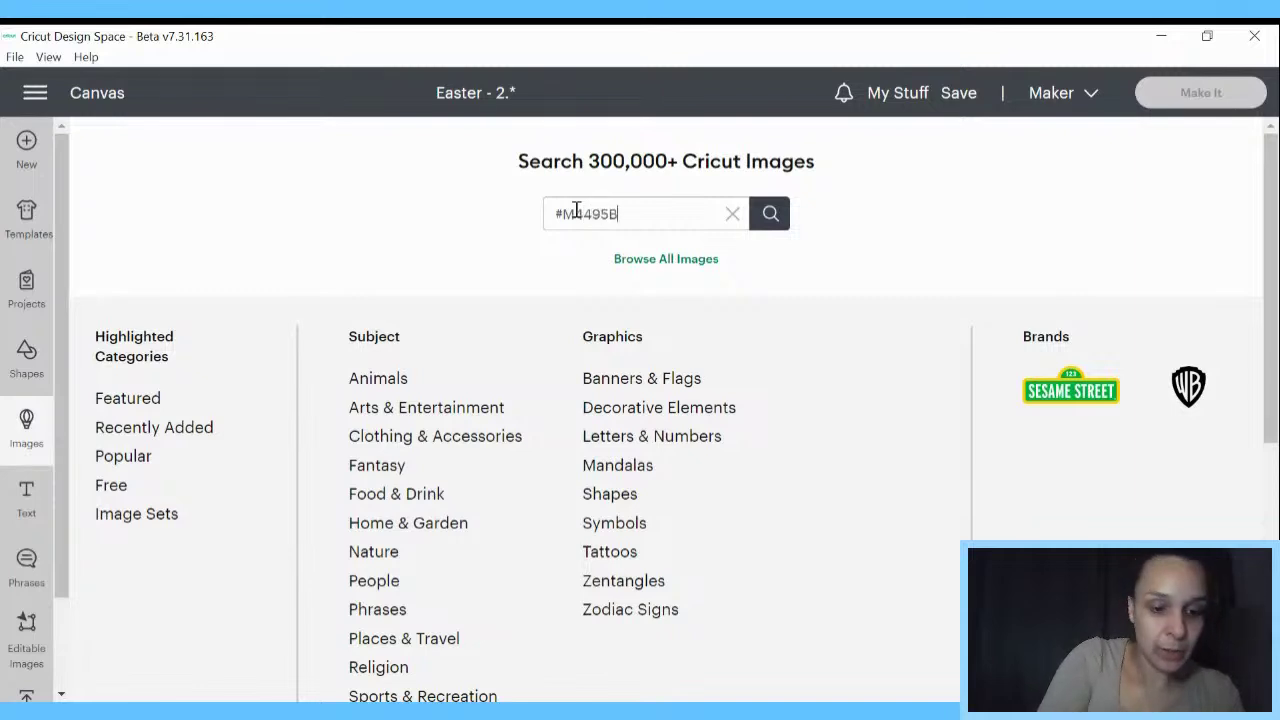
text(22E)
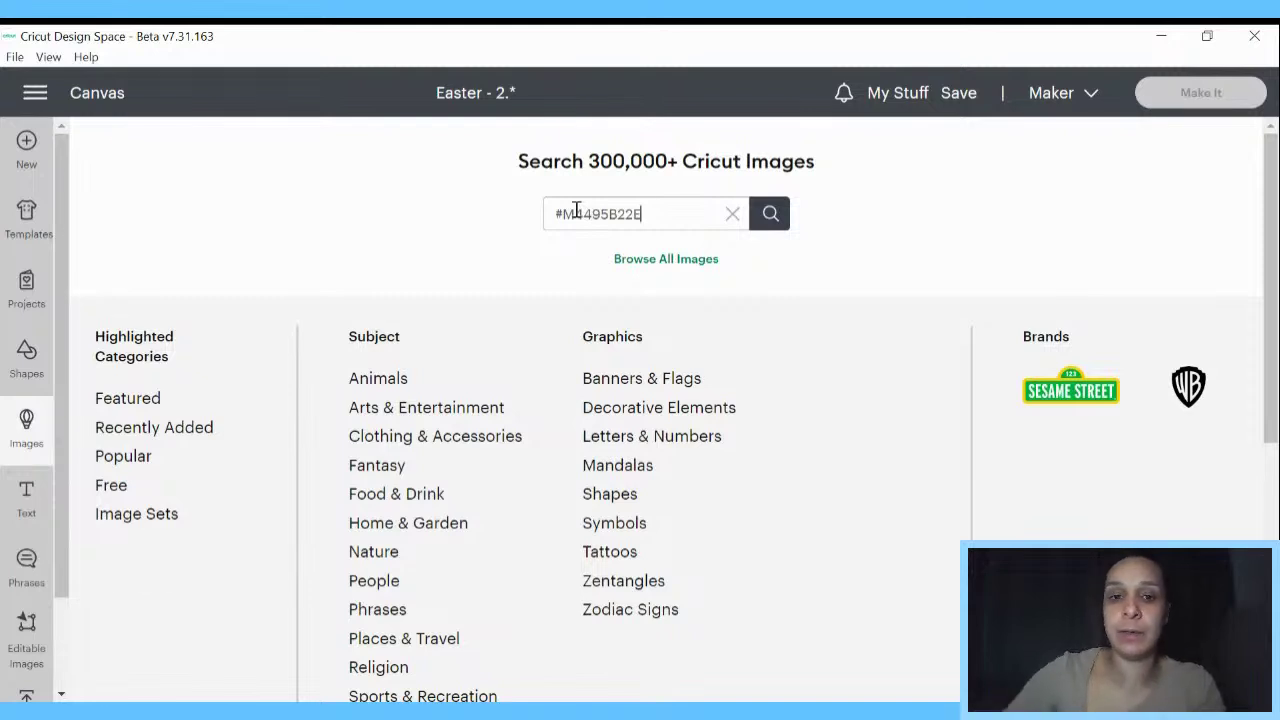
key(Return)
click(556, 445)
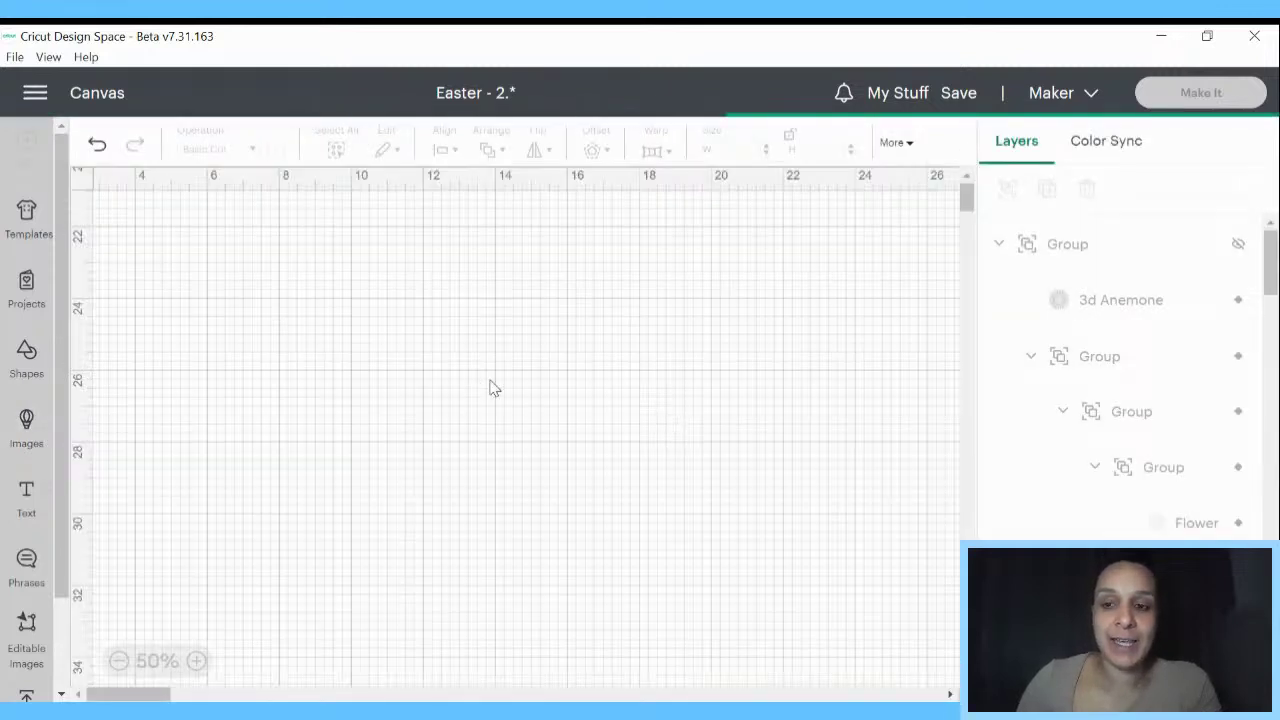
- Position the striped Easter egg in the middle of the canvas and enlarge it to about 6.97 x 9.78 in
drag(114, 317, 403, 374)
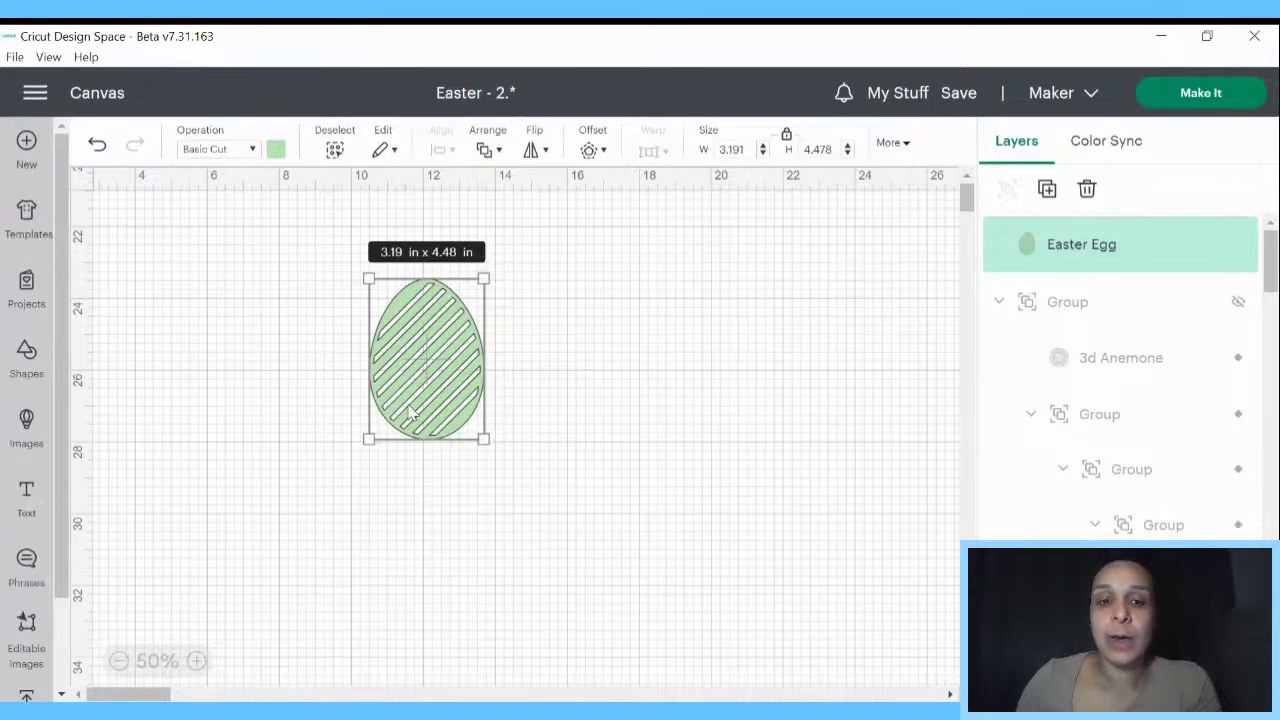
drag(406, 420, 457, 429)
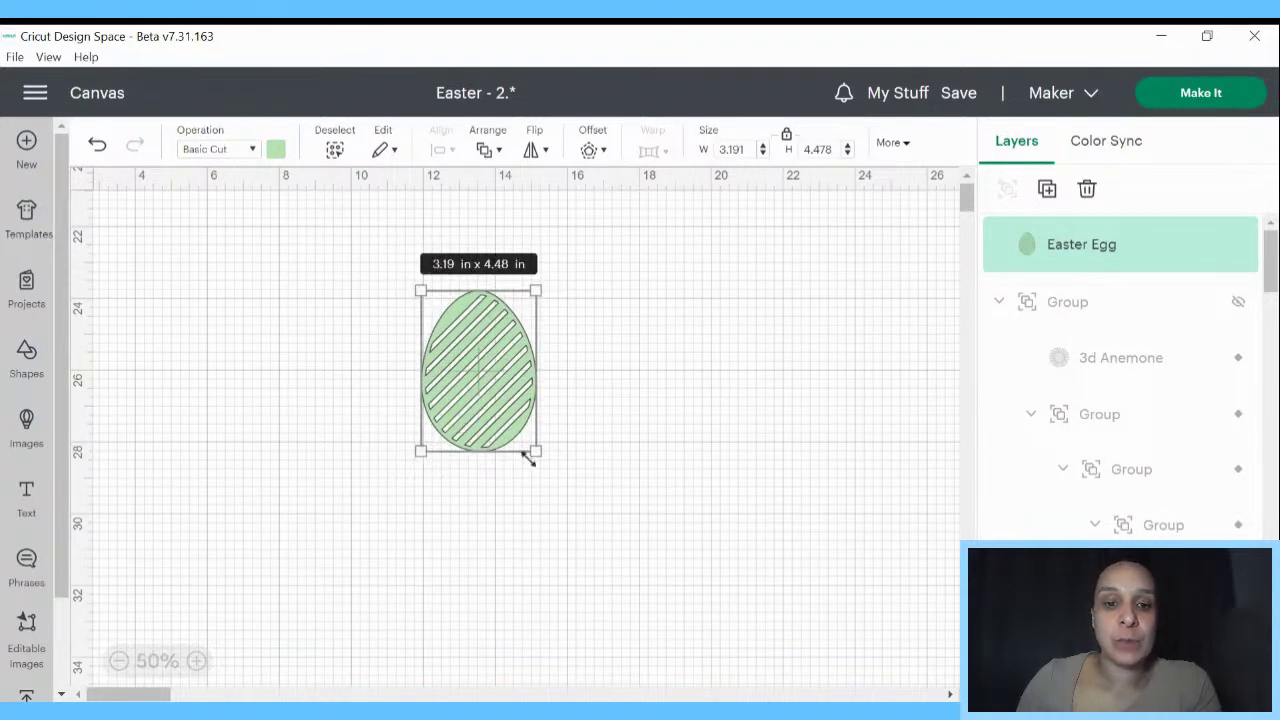
drag(533, 450, 655, 619)
drag(612, 553, 563, 519)
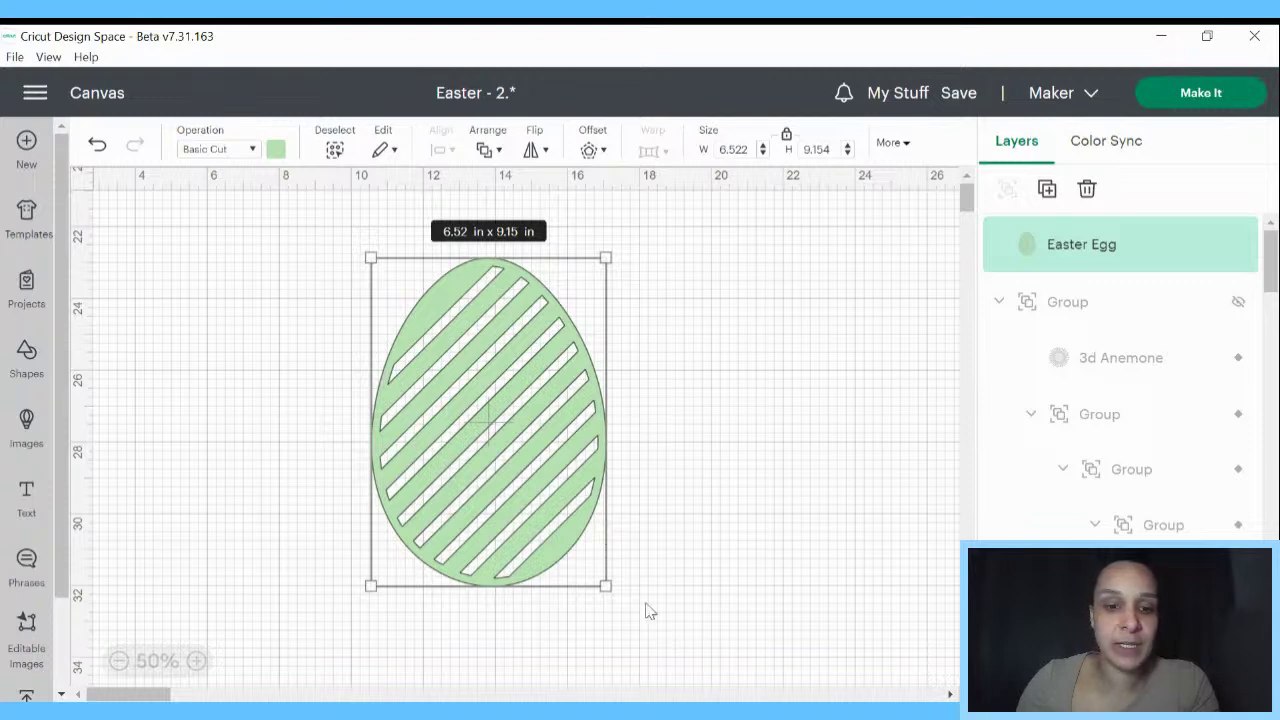
drag(606, 586, 624, 597)
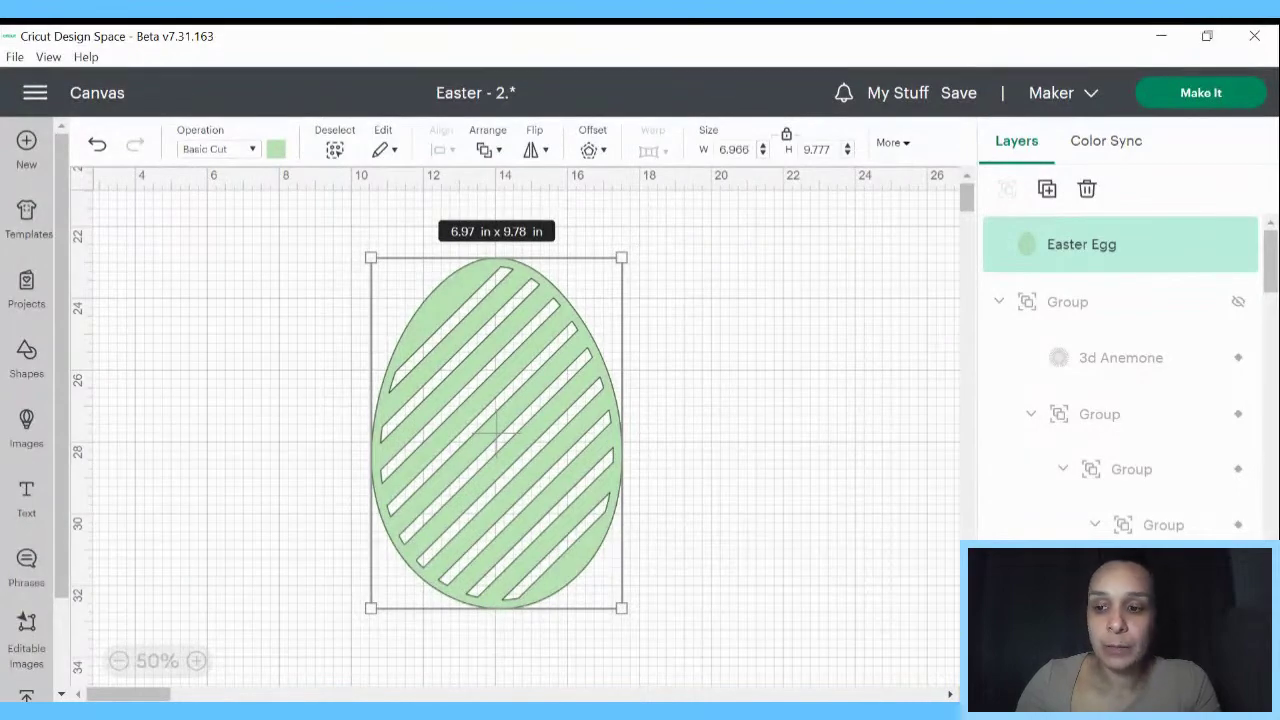
- Hide all stripe contours of the Easter egg so only its solid outline is cut
click(1038, 672)
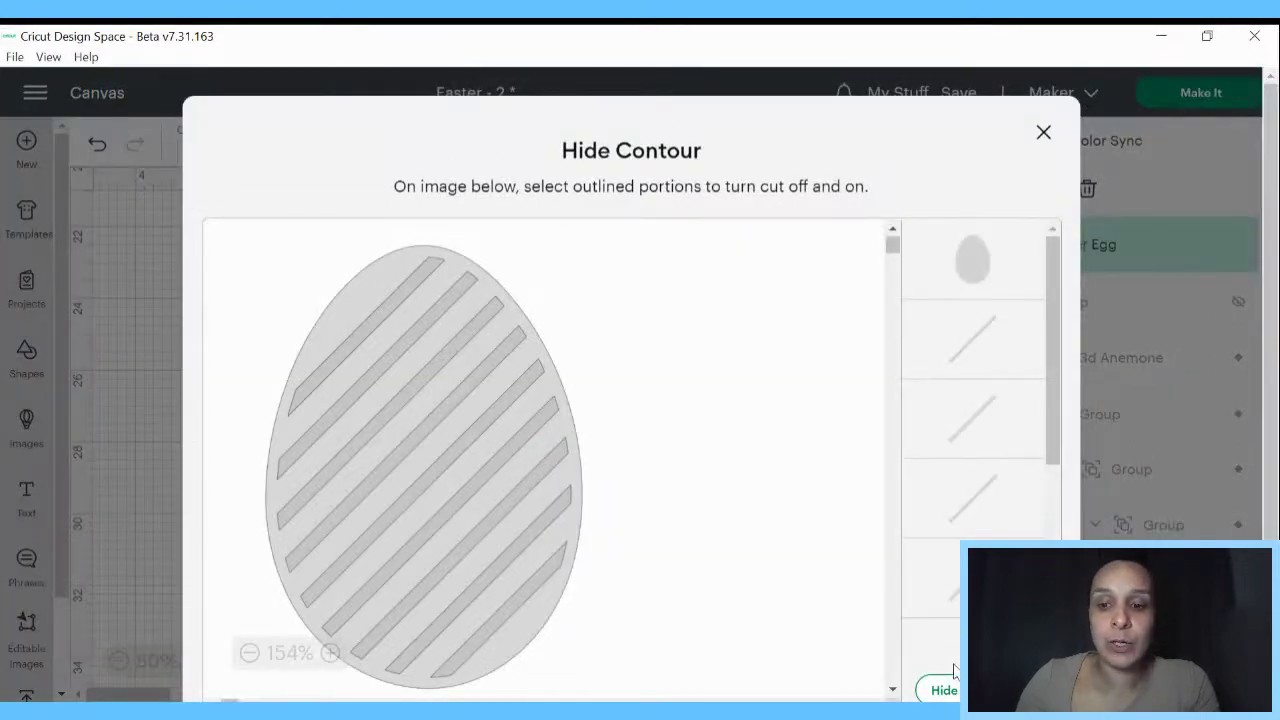
click(945, 690)
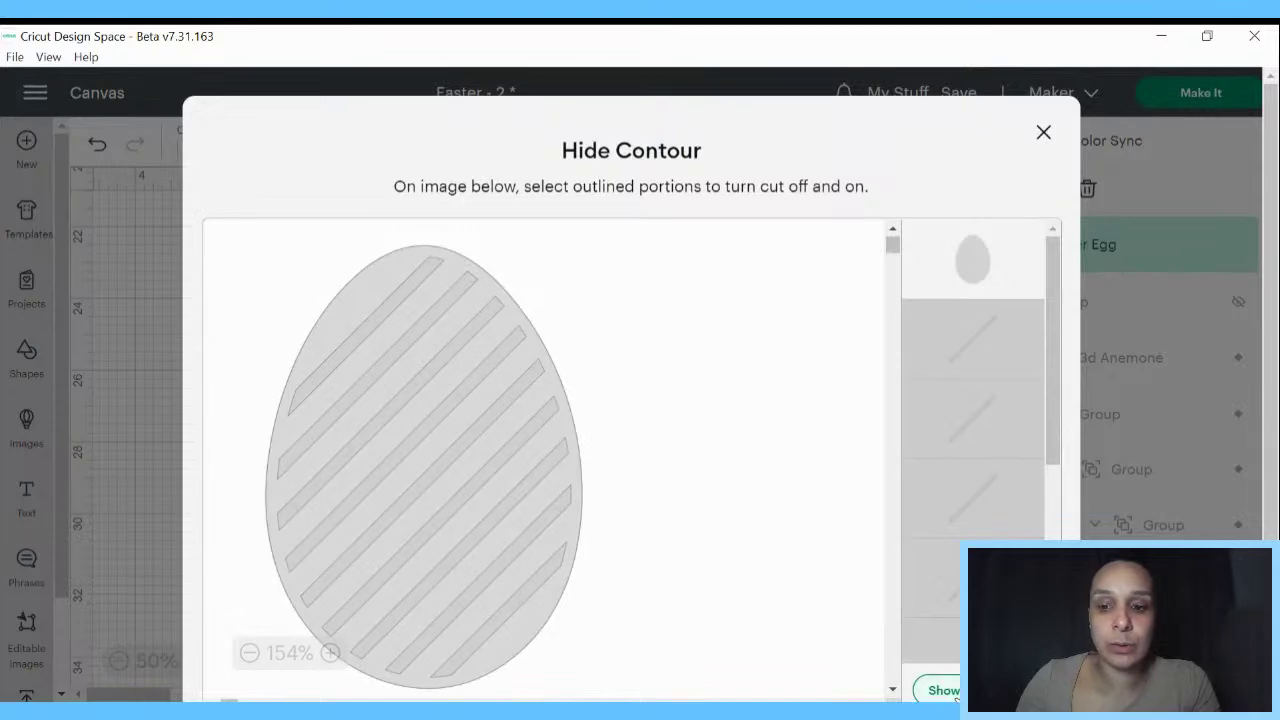
click(118, 391)
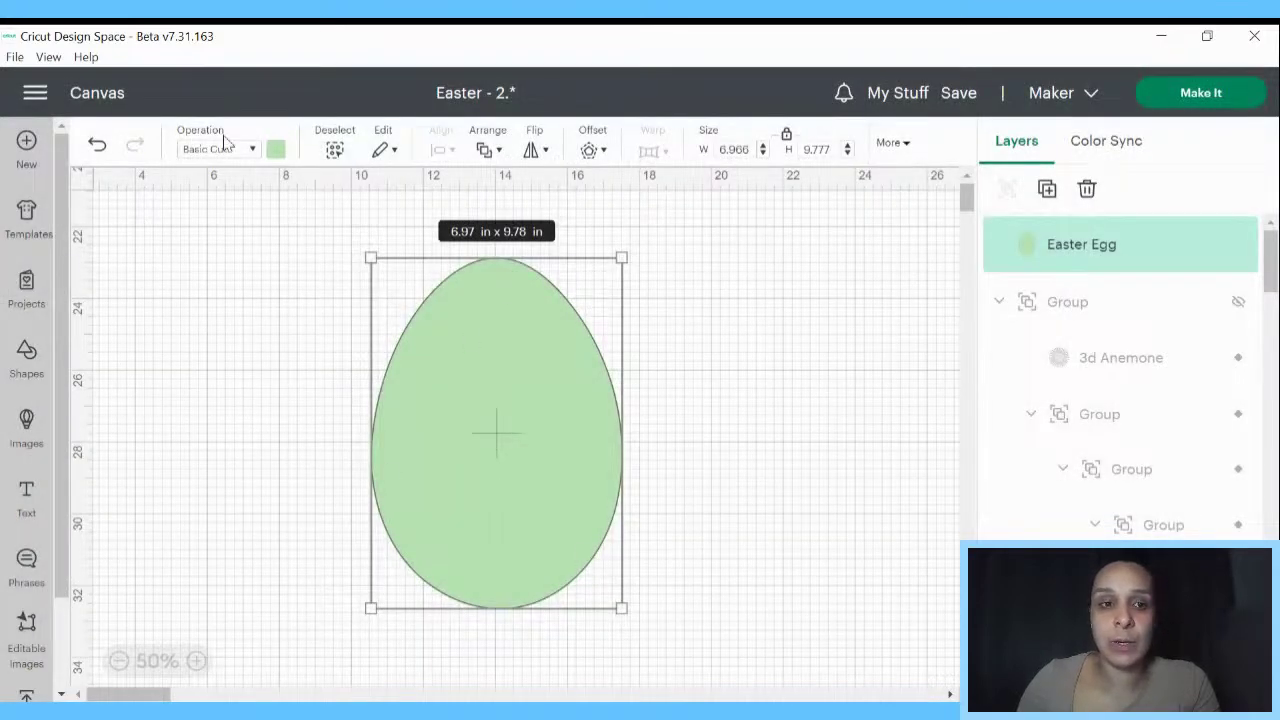
- Recolor the solid Easter egg light gray
click(274, 150)
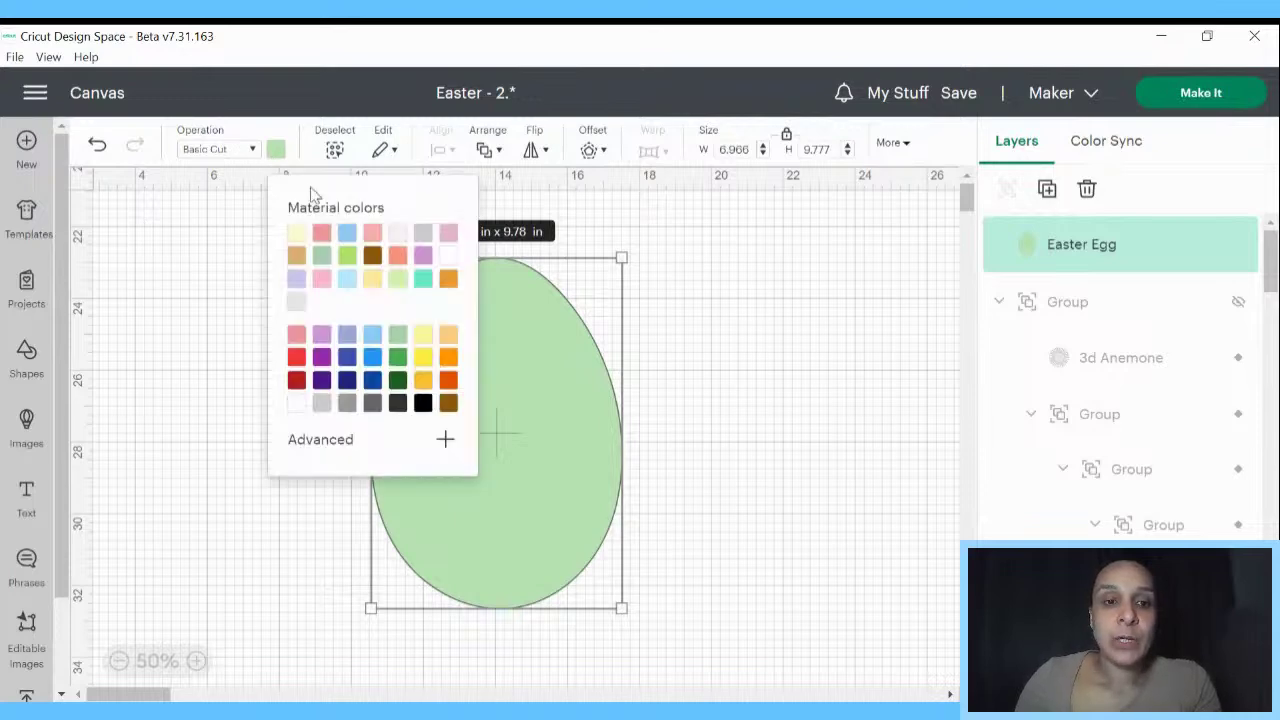
click(322, 404)
click(870, 472)
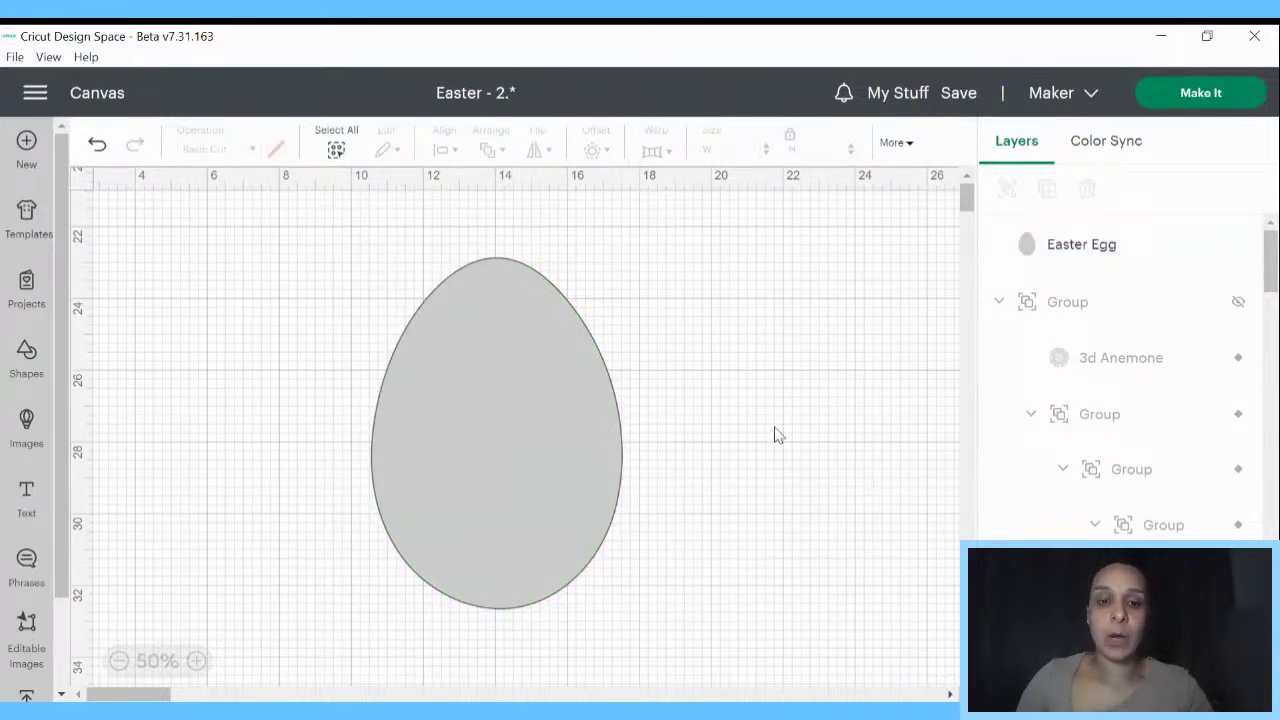
- Set the egg's width to 4.885 in with its proportions locked
click(551, 407)
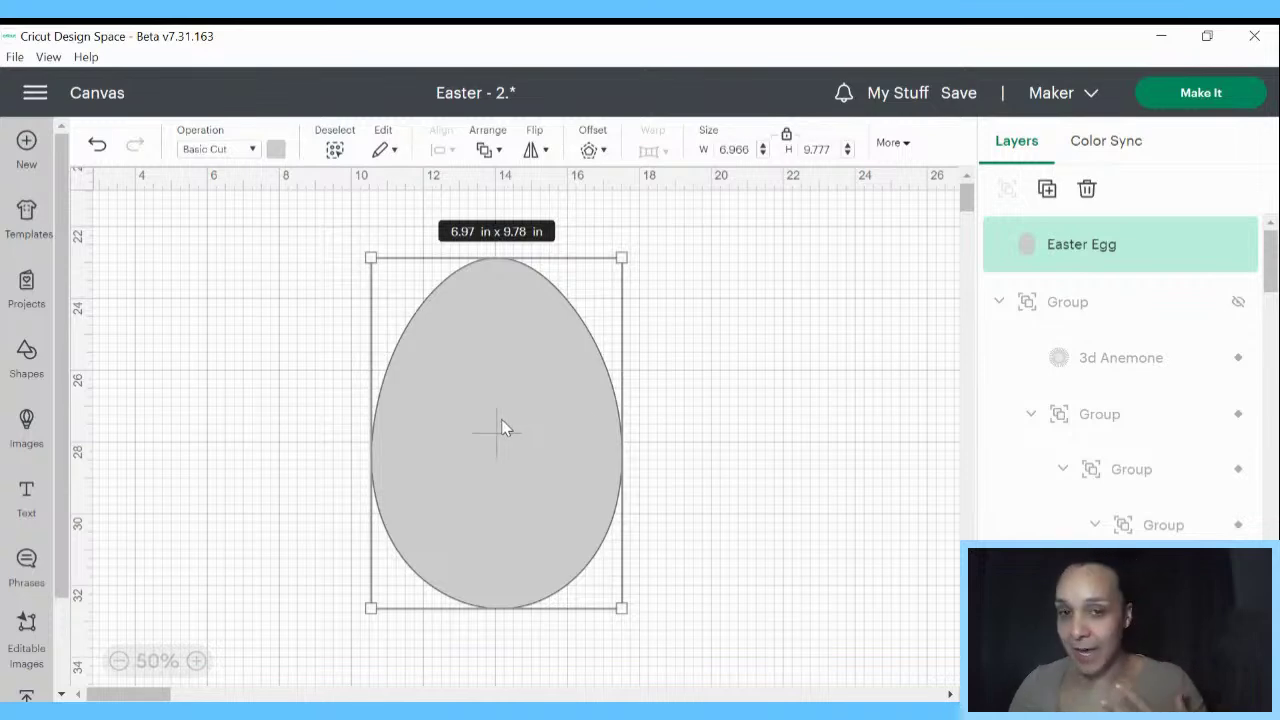
click(738, 149)
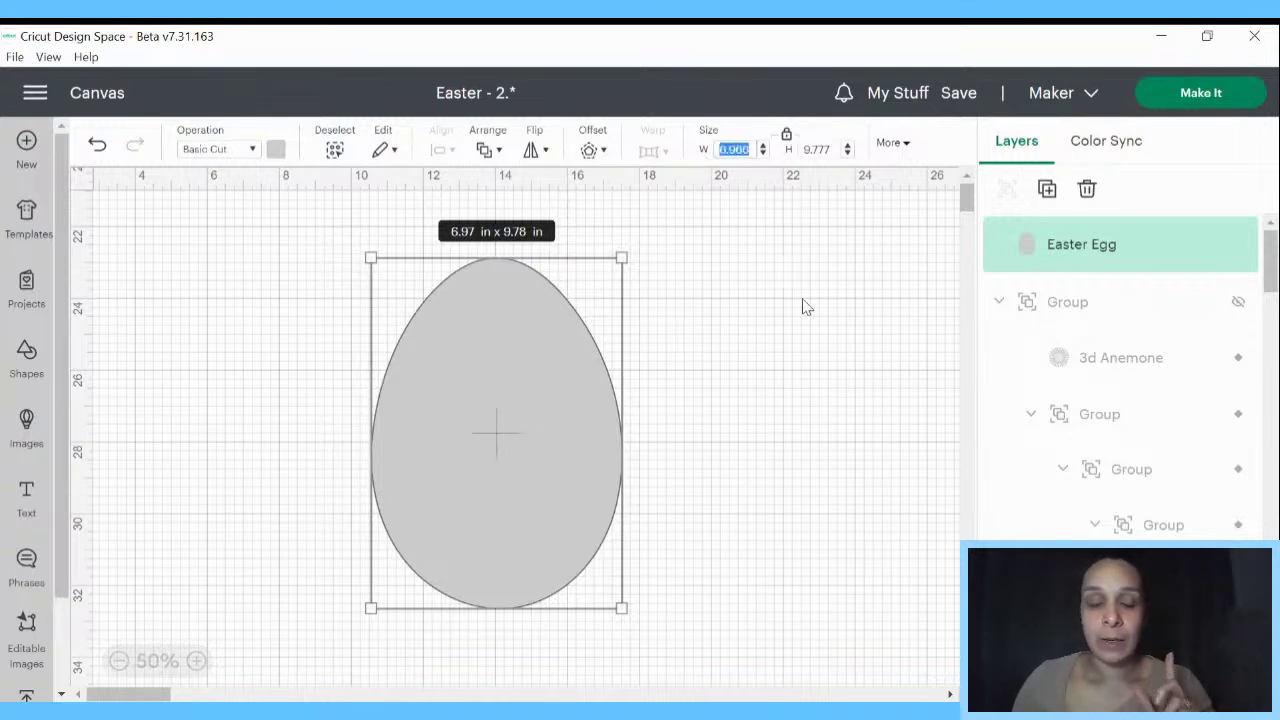
text(4.)
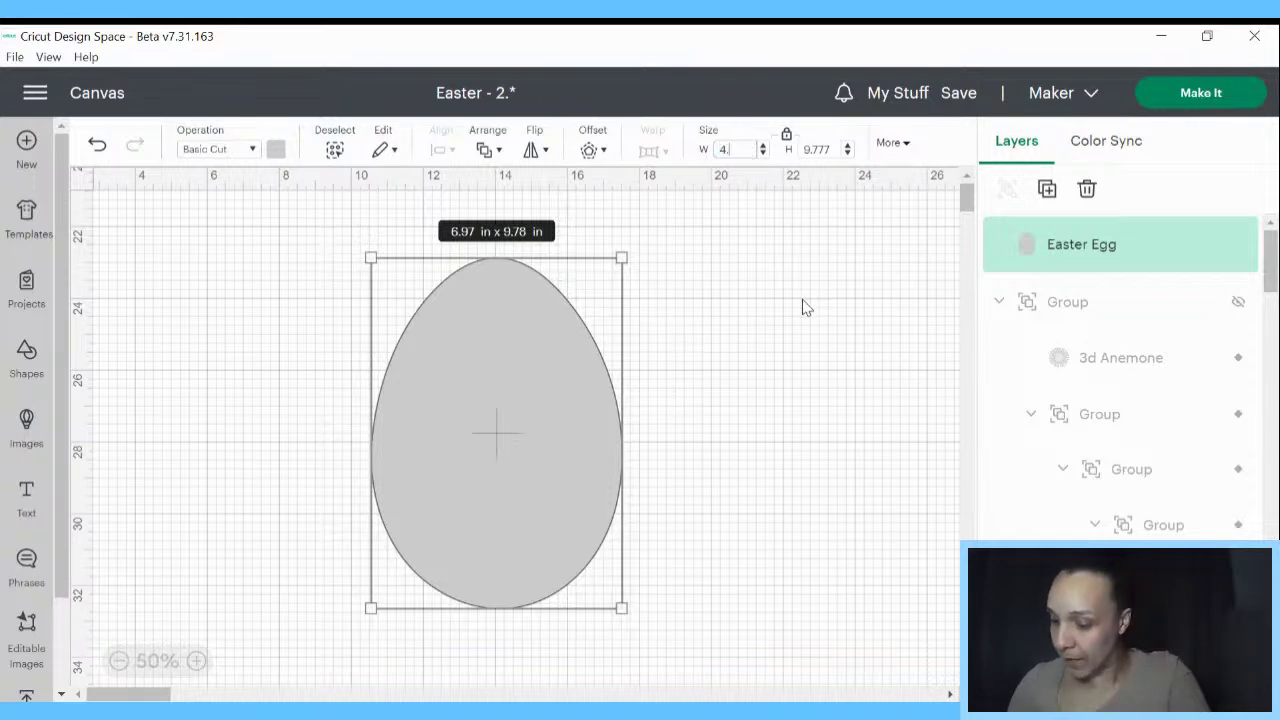
text(885)
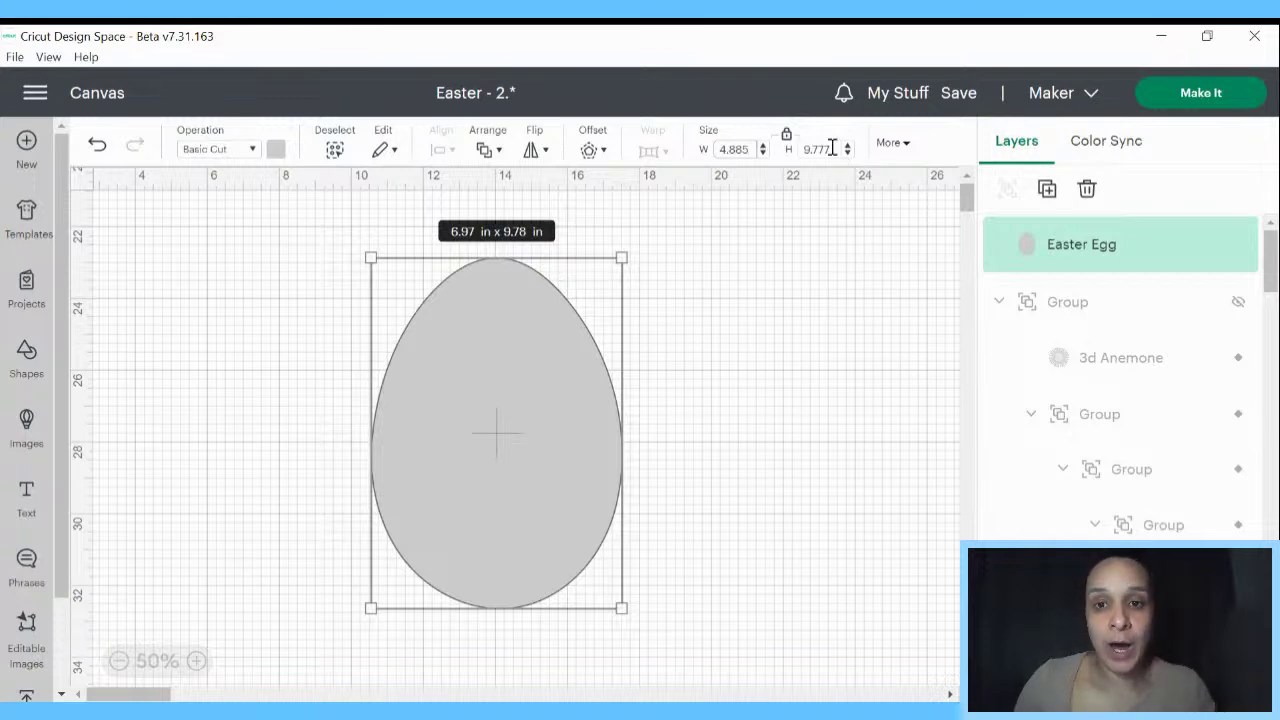
click(808, 148)
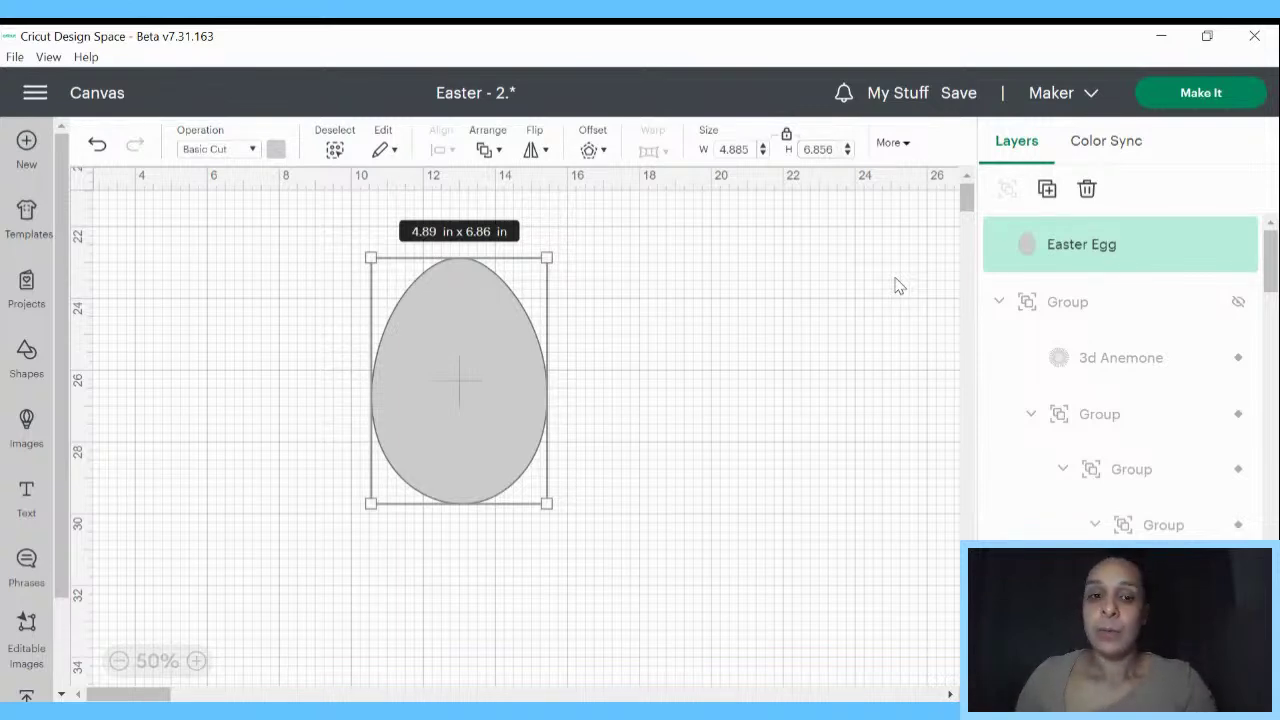
- Duplicate the gray egg and place the copy beside the original
right_click(533, 404)
click(624, 218)
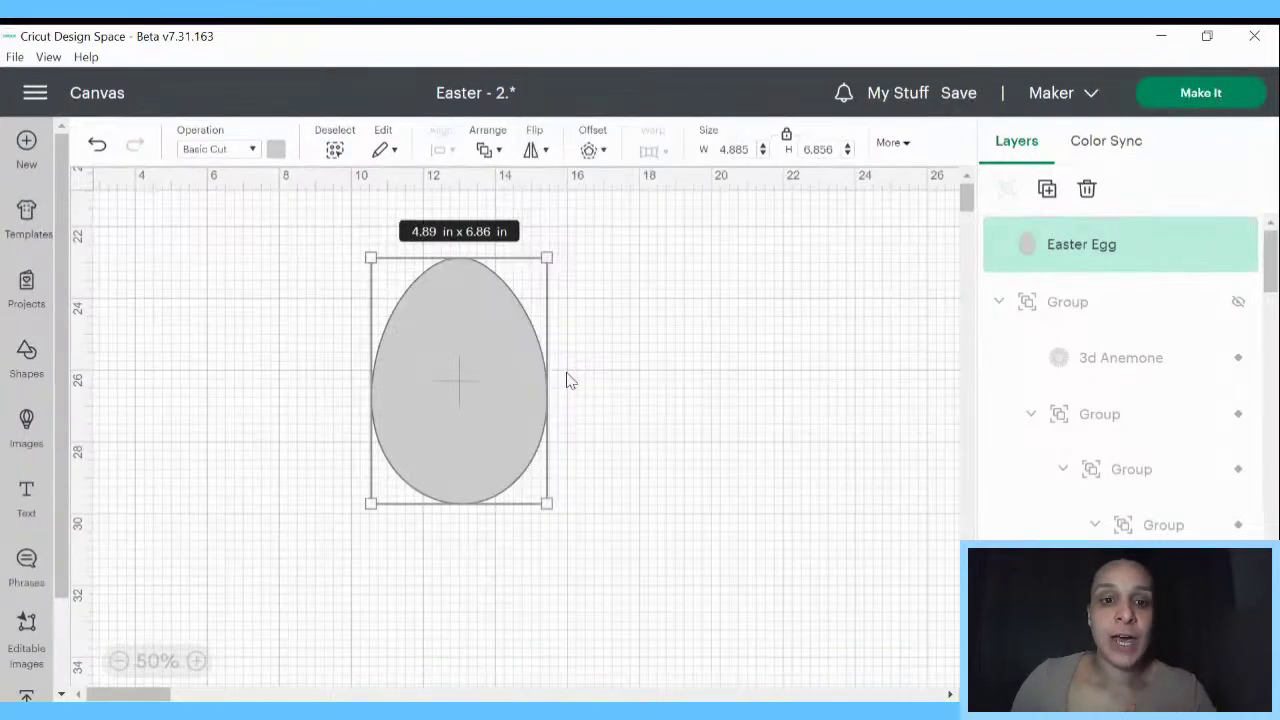
drag(262, 372, 708, 377)
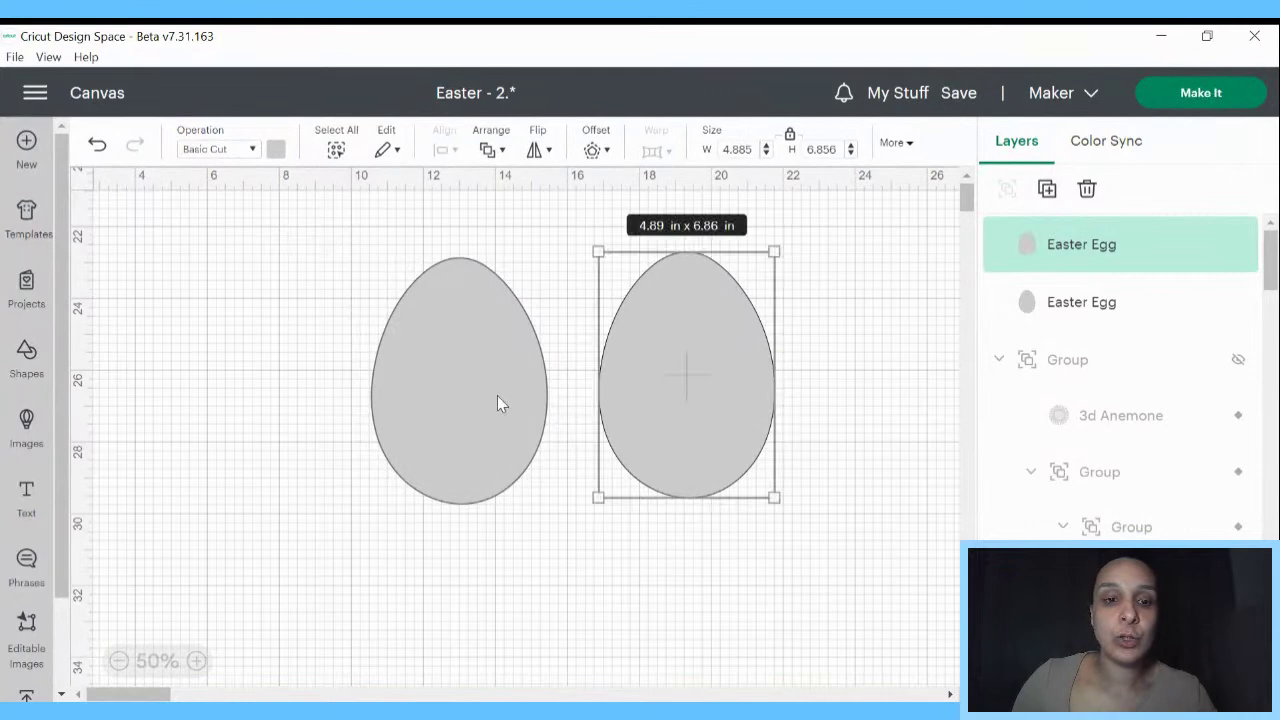
- Recolor the original egg turquoise
click(497, 398)
click(276, 150)
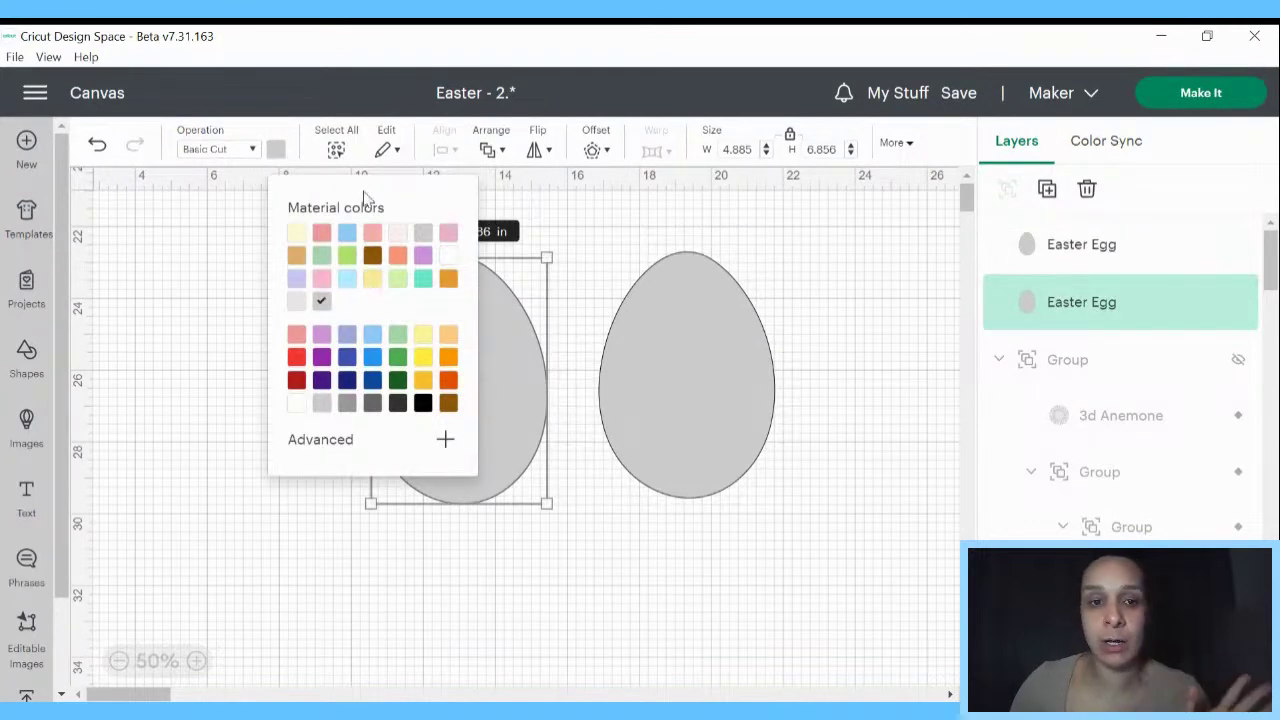
click(423, 280)
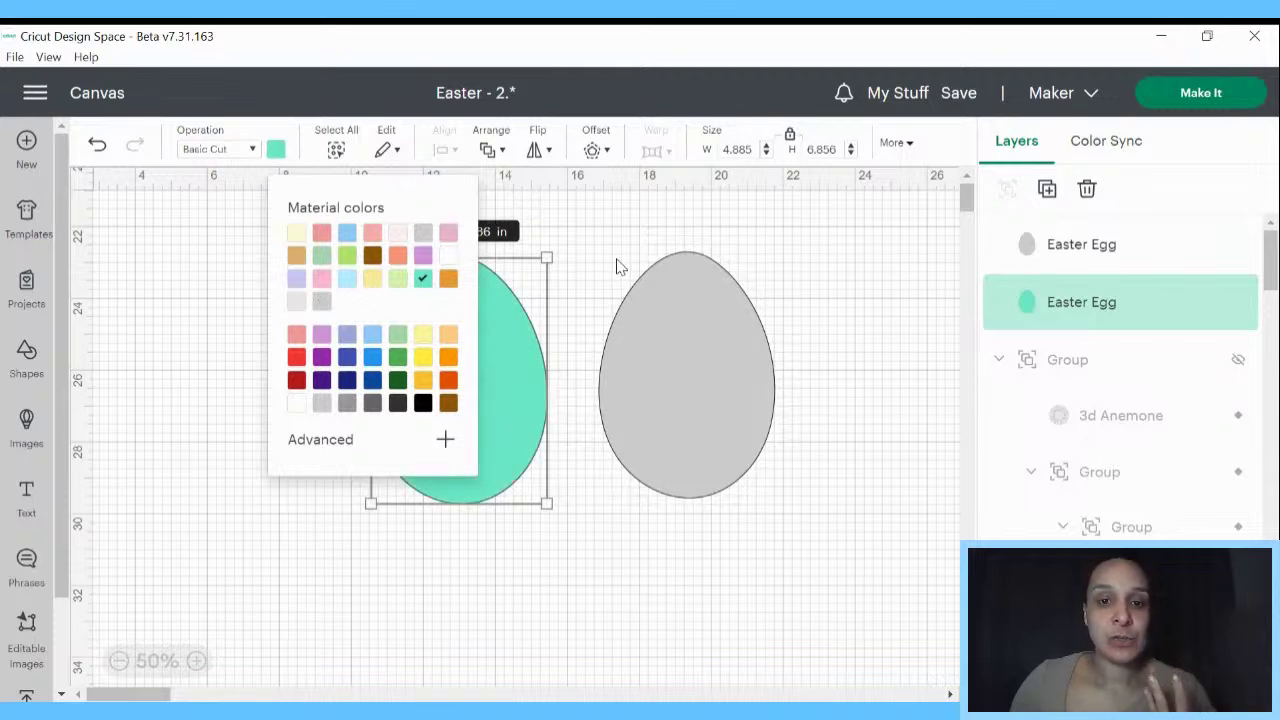
- Align the copied egg beside the original, and recolor the original egg light gray again
click(695, 362)
click(436, 376)
mouse_move(668, 394)
mouse_down()
mouse_move(486, 413)
mouse_move(463, 399)
mouse_move(638, 408)
mouse_move(661, 397)
mouse_up()
click(457, 410)
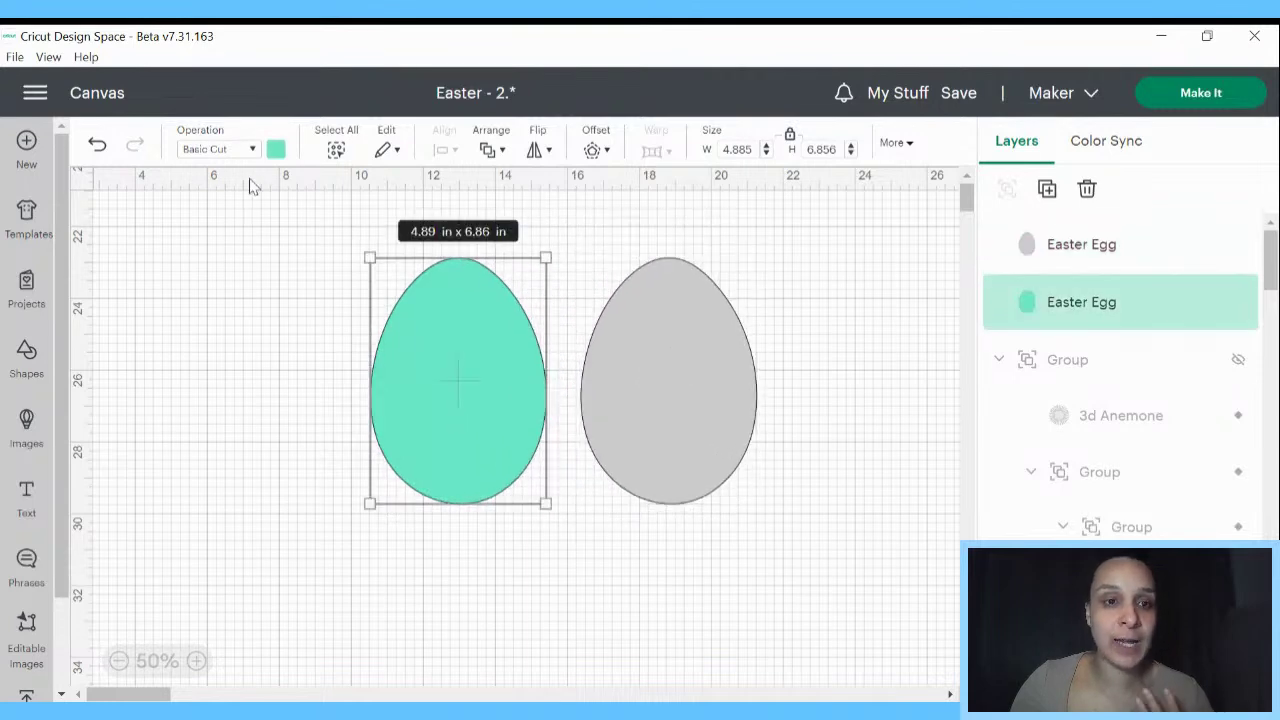
click(275, 148)
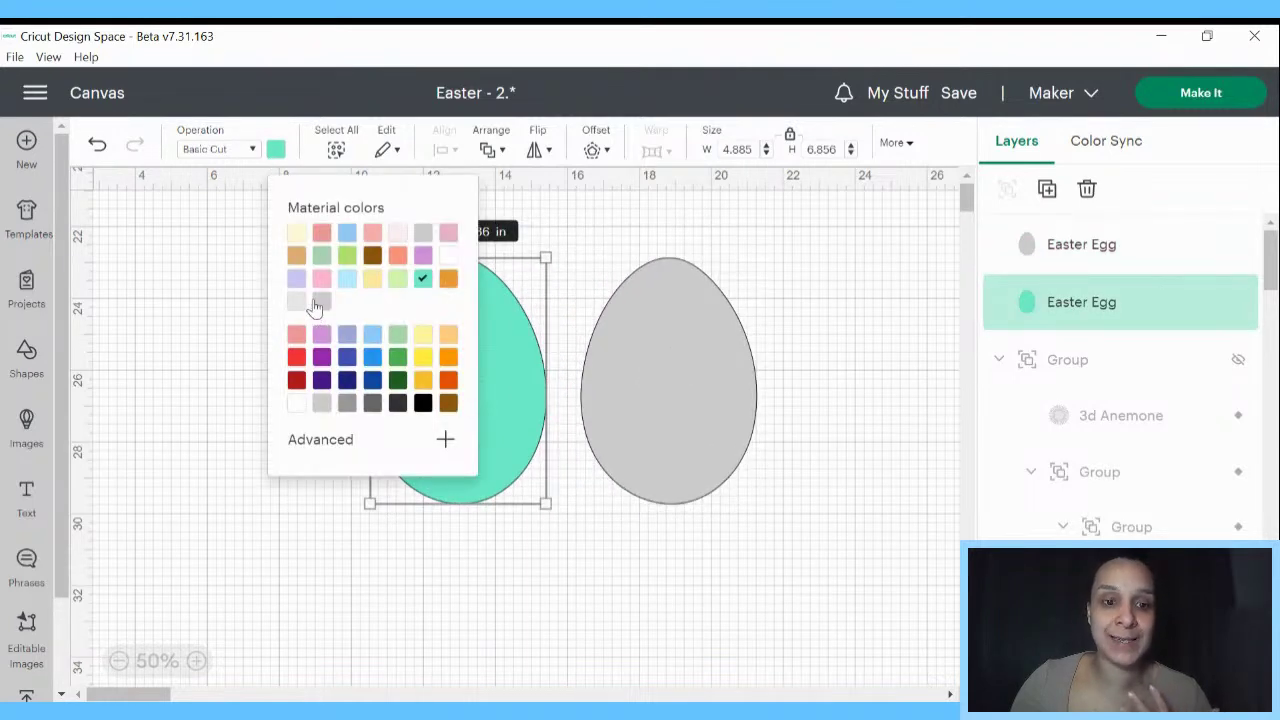
click(322, 301)
click(563, 400)
- Stack the copied egg exactly over the original egg
drag(671, 410, 510, 414)
drag(453, 418, 459, 415)
click(686, 429)
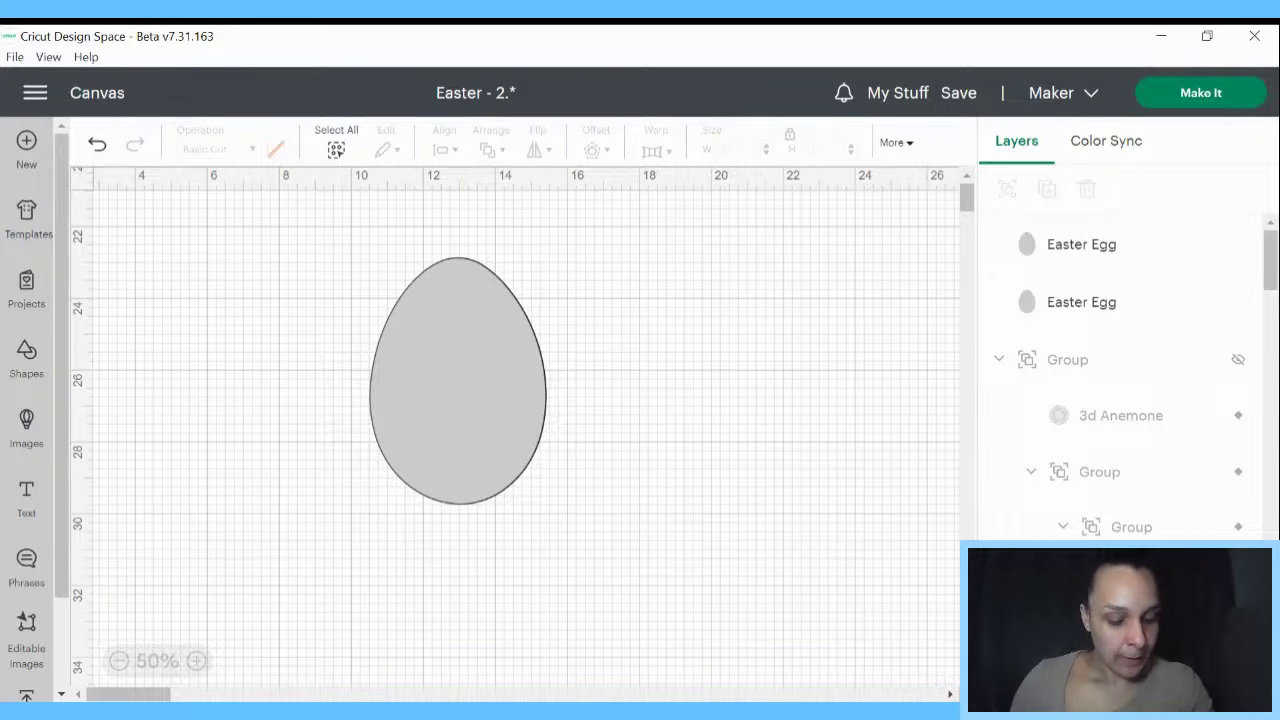
- Separate the two stacked eggs and place them side by side with a small gap
drag(464, 435, 662, 426)
drag(518, 405, 546, 409)
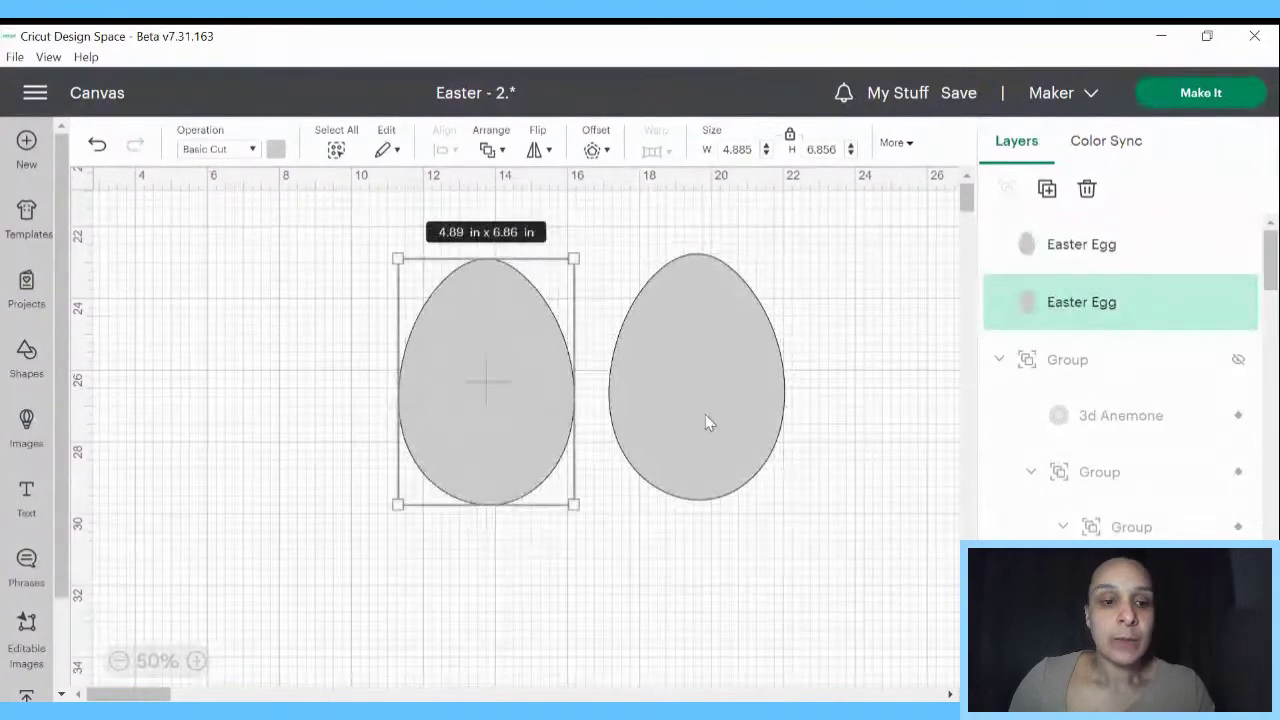
drag(705, 422, 686, 423)
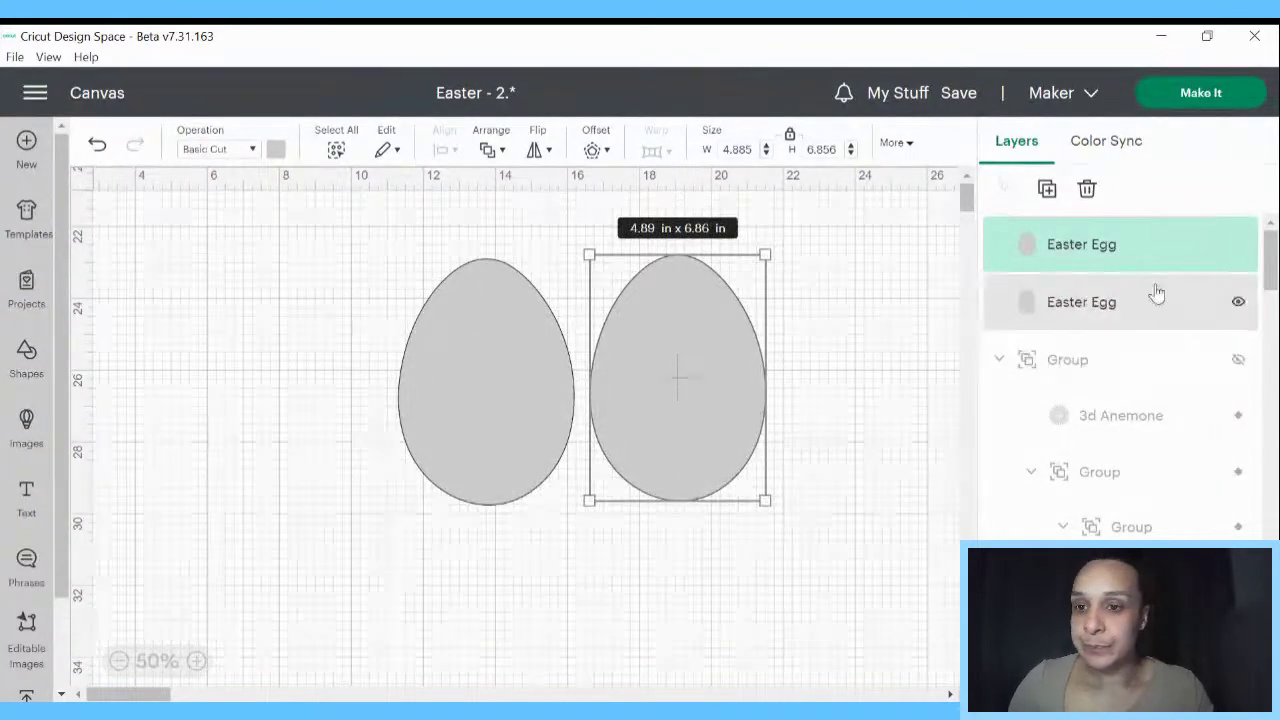
- Look up the image number of the lower Easter Egg layer in its image info
click(1090, 320)
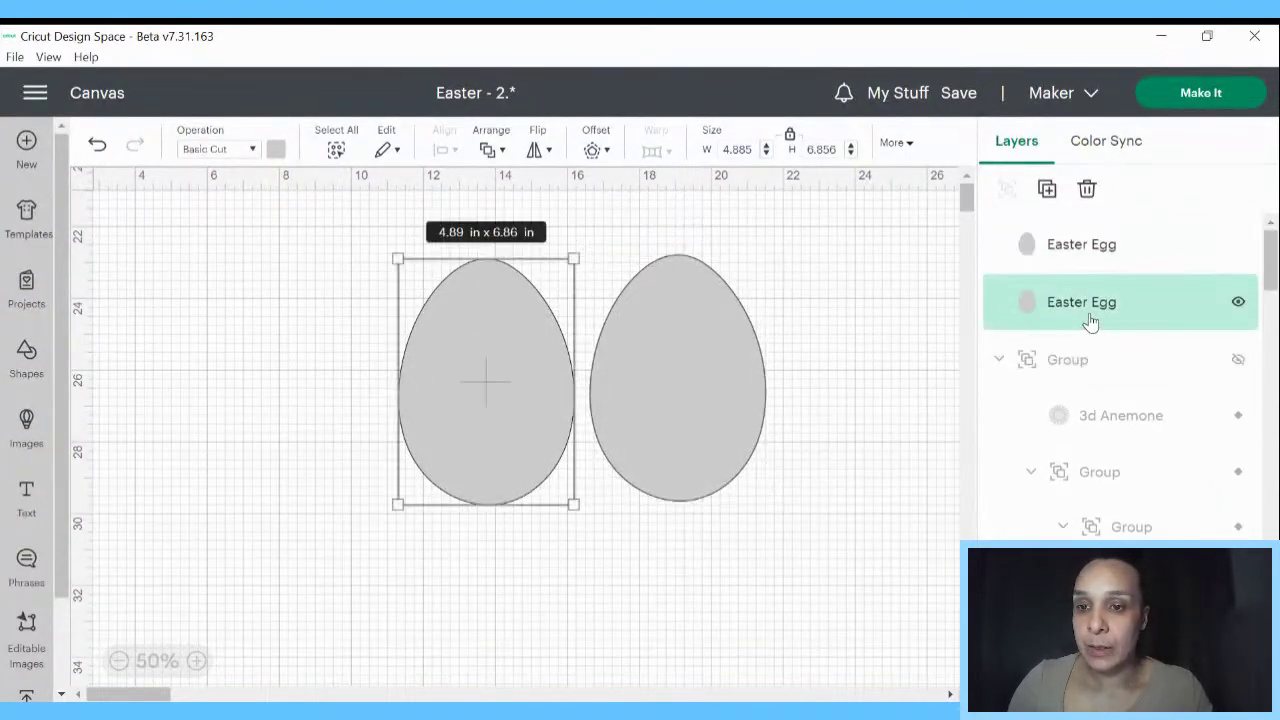
right_click(1090, 320)
scroll(1060, 330, down, 3)
mouse_move(942, 672)
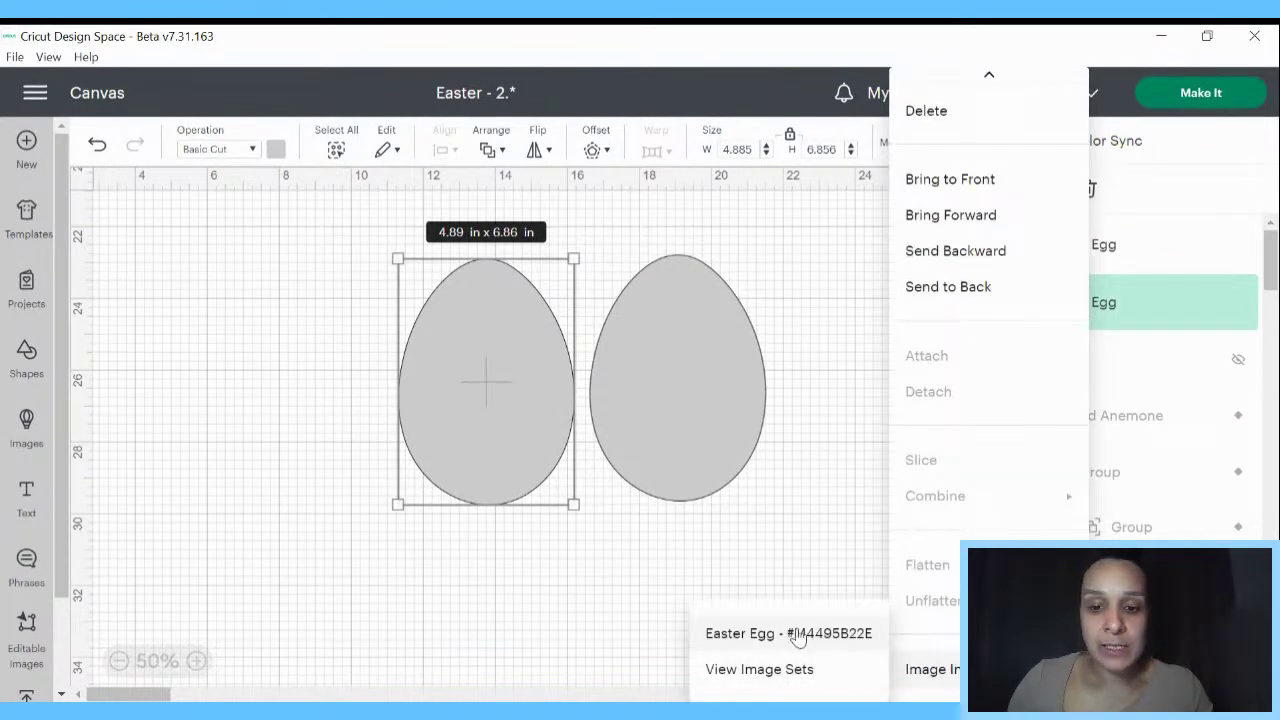
- Nudge the right egg down so it lines up with the left egg
click(795, 515)
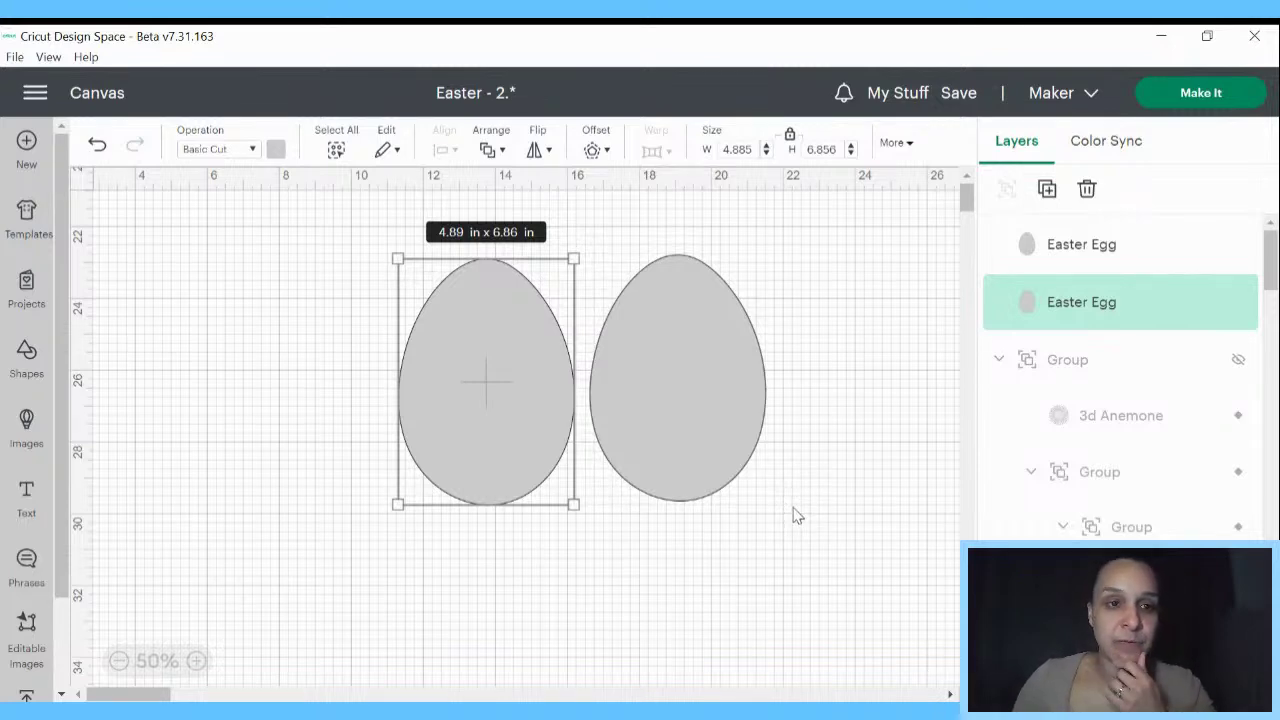
click(847, 414)
drag(712, 404, 713, 411)
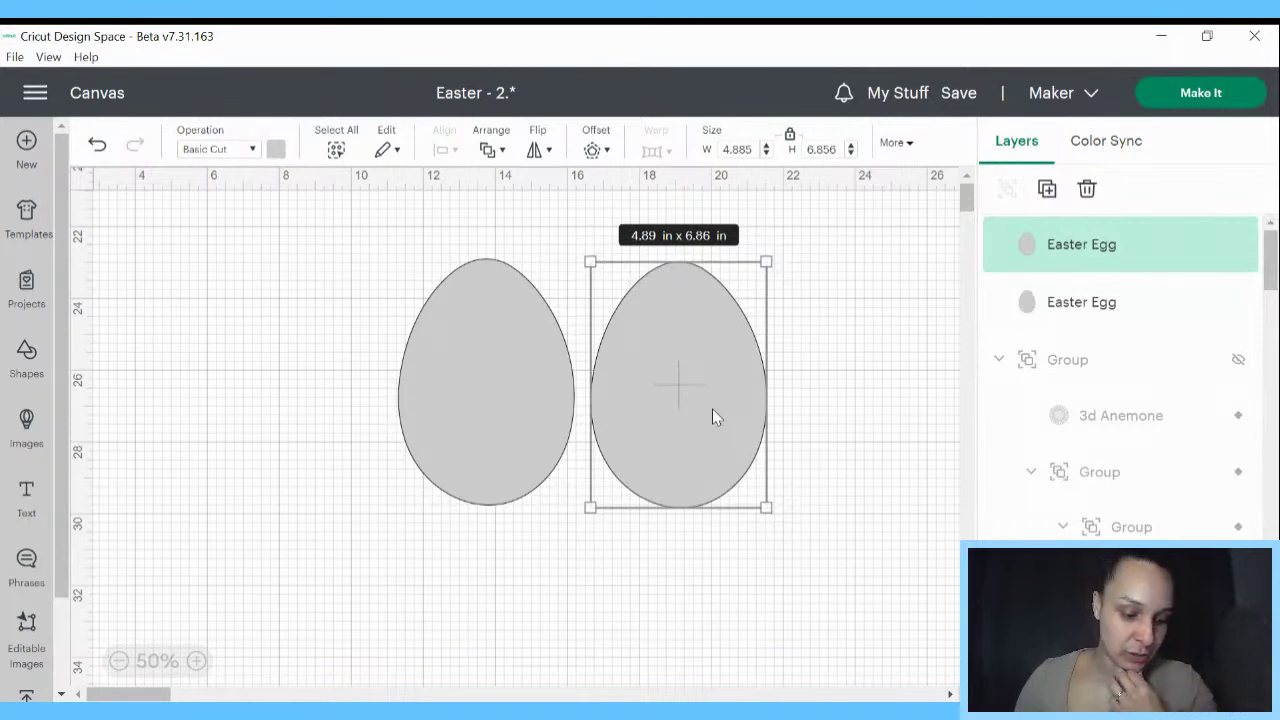
click(870, 392)
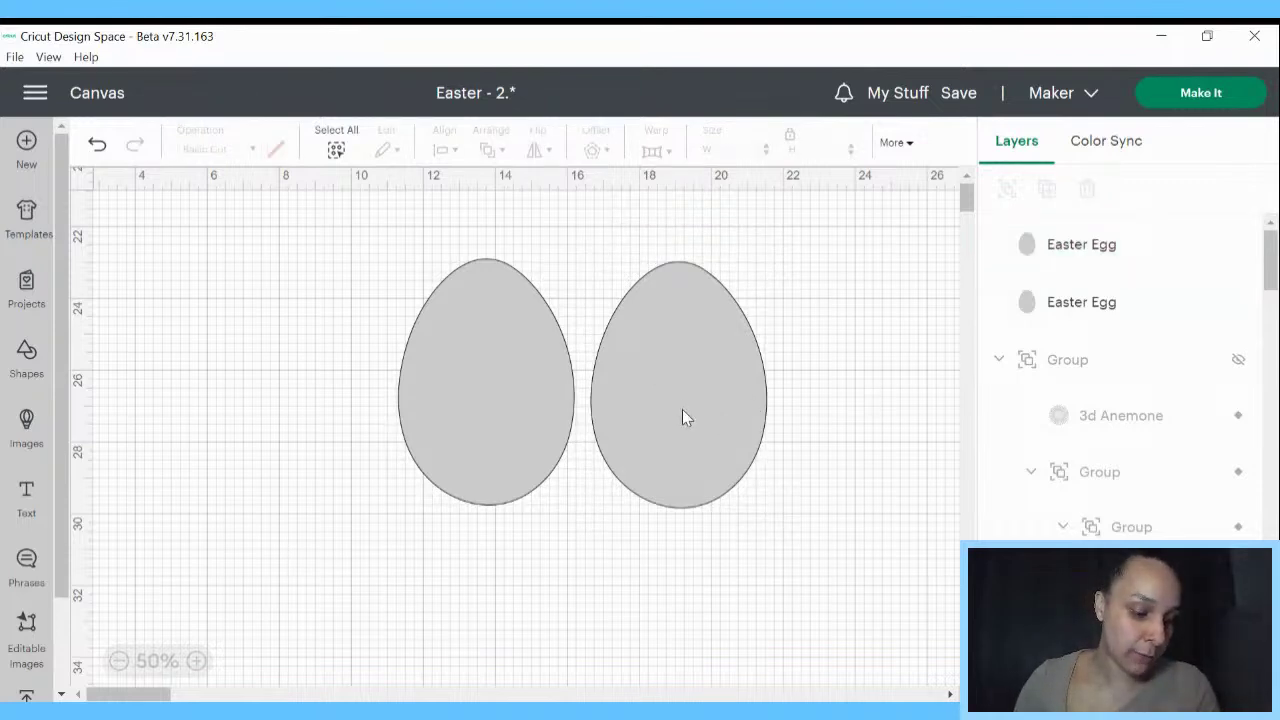
- Center the two gray eggs on each other and group them
drag(682, 409, 540, 371)
drag(303, 234, 560, 406)
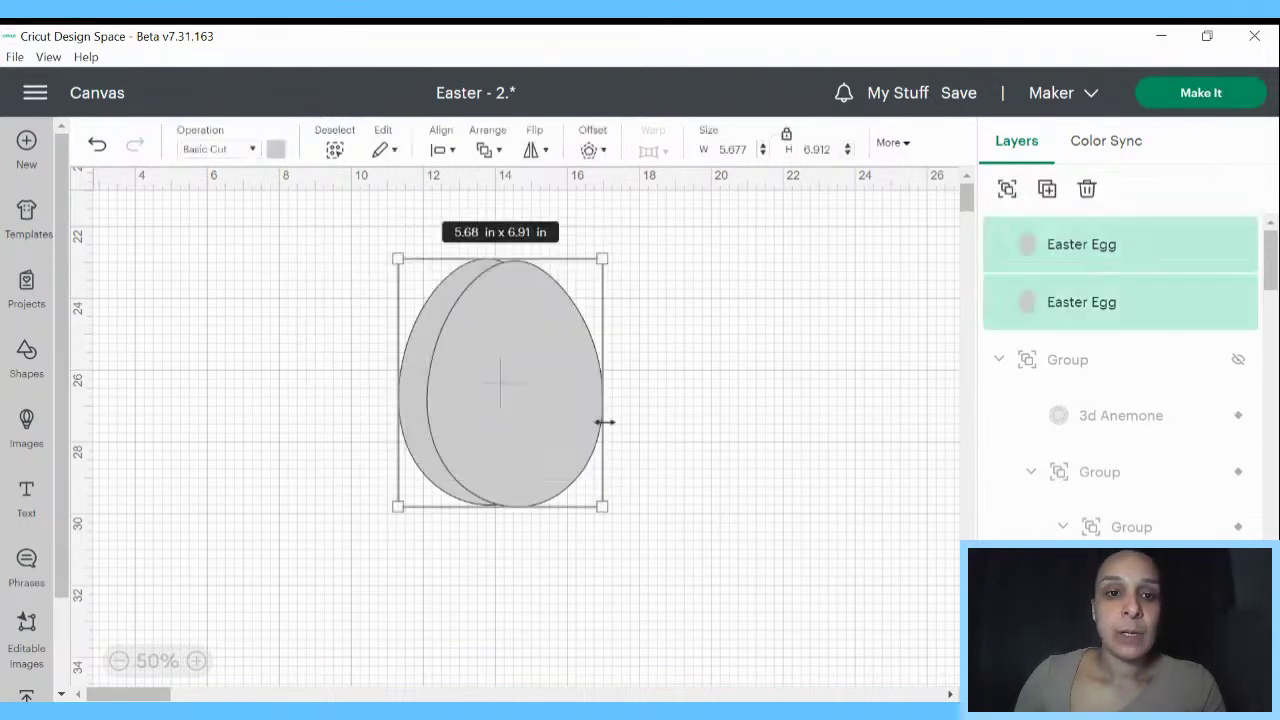
click(441, 149)
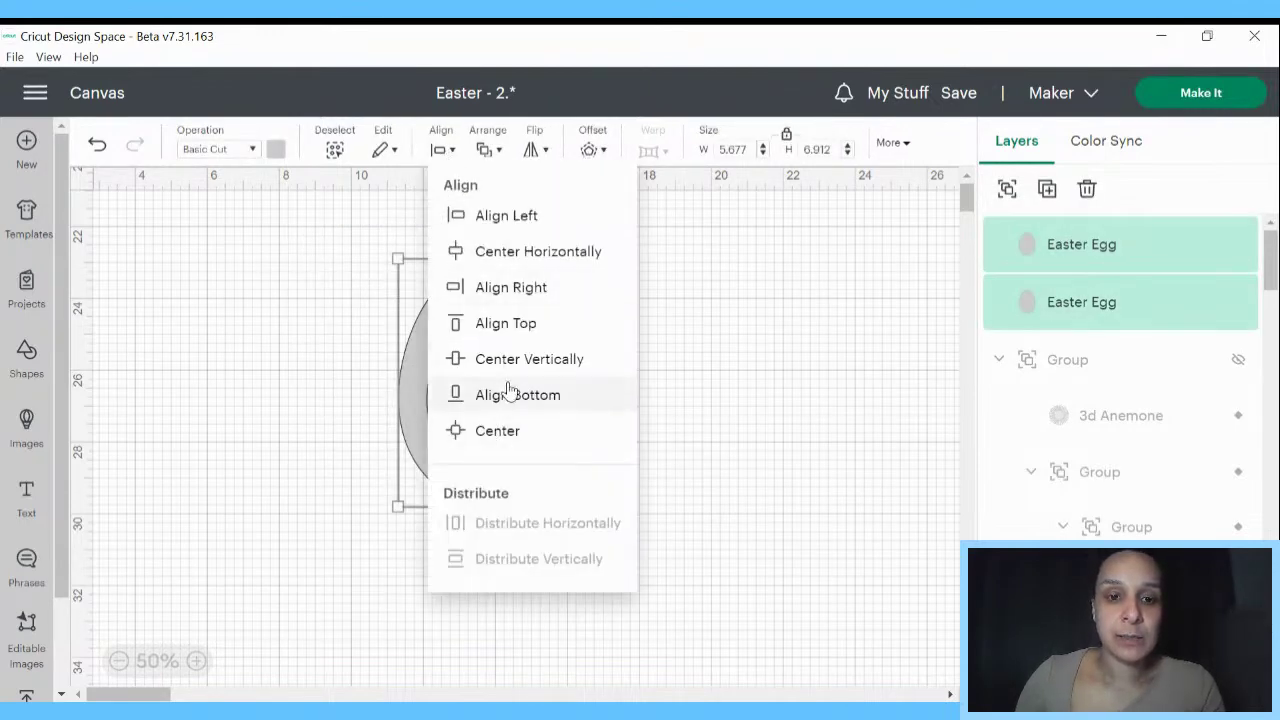
click(505, 431)
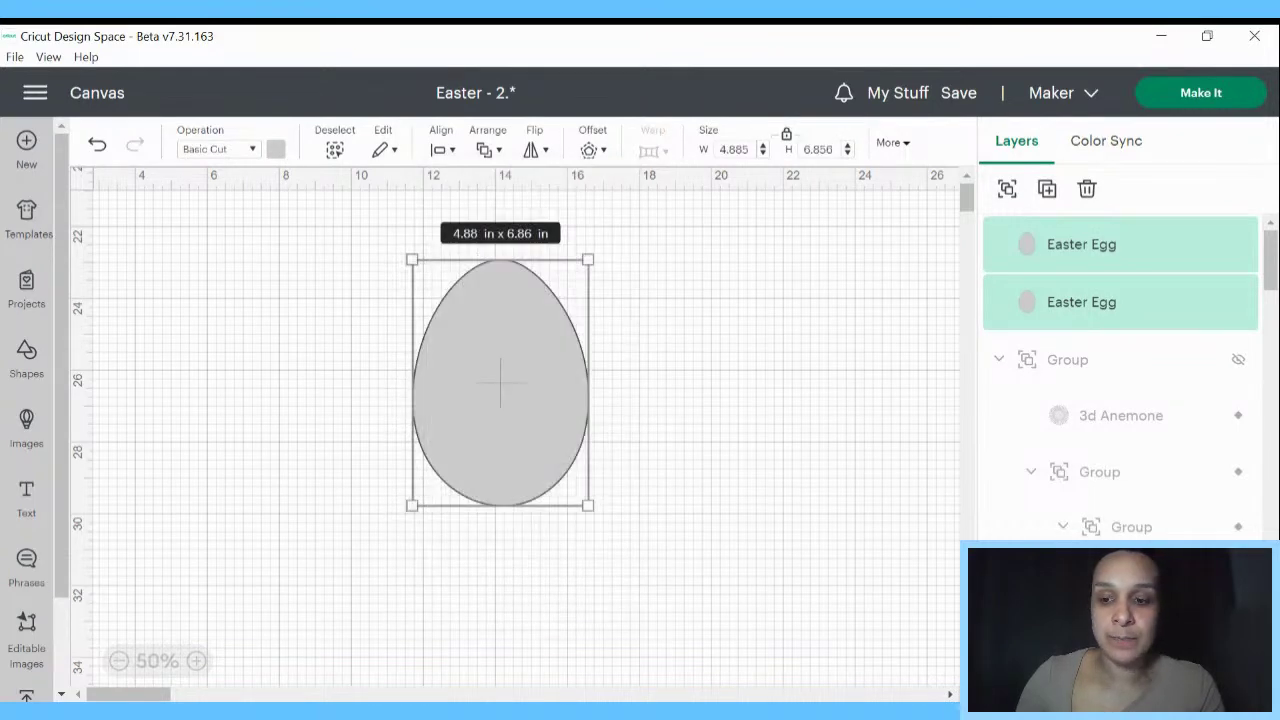
click(1006, 189)
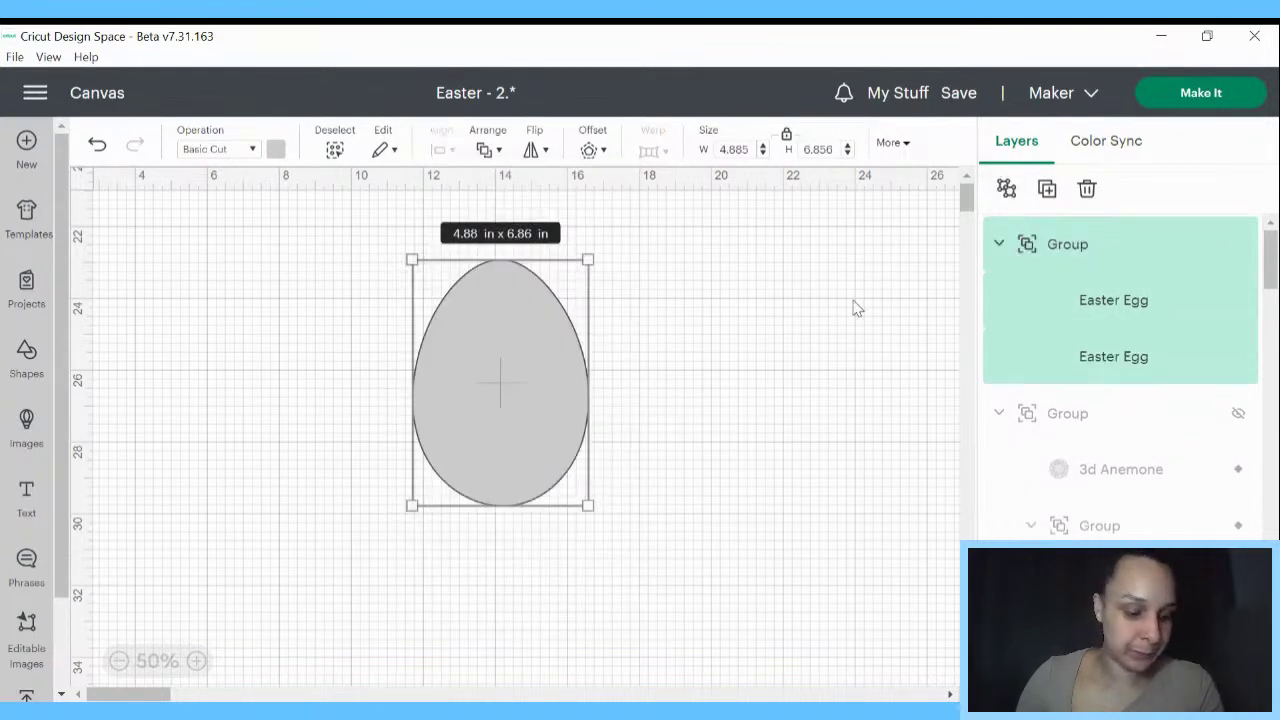
click(815, 348)
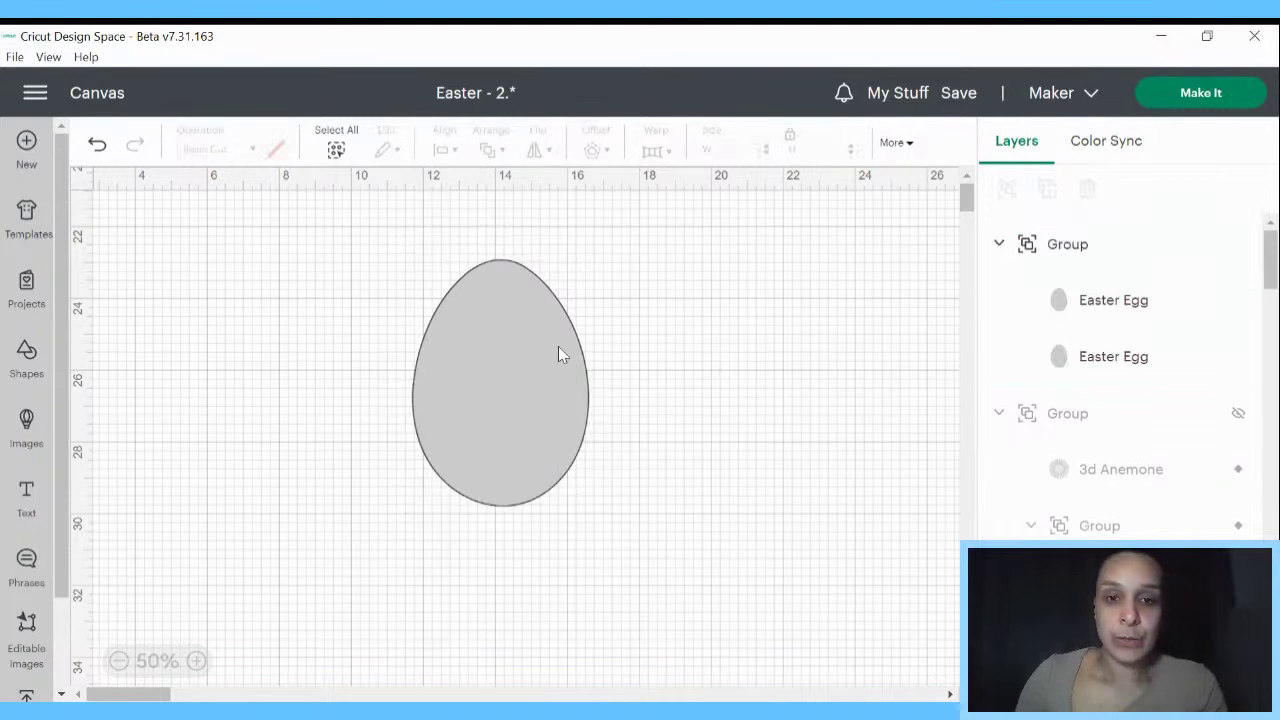
- Move the grouped eggs down and left to free up space beside them on the canvas
drag(558, 346, 541, 393)
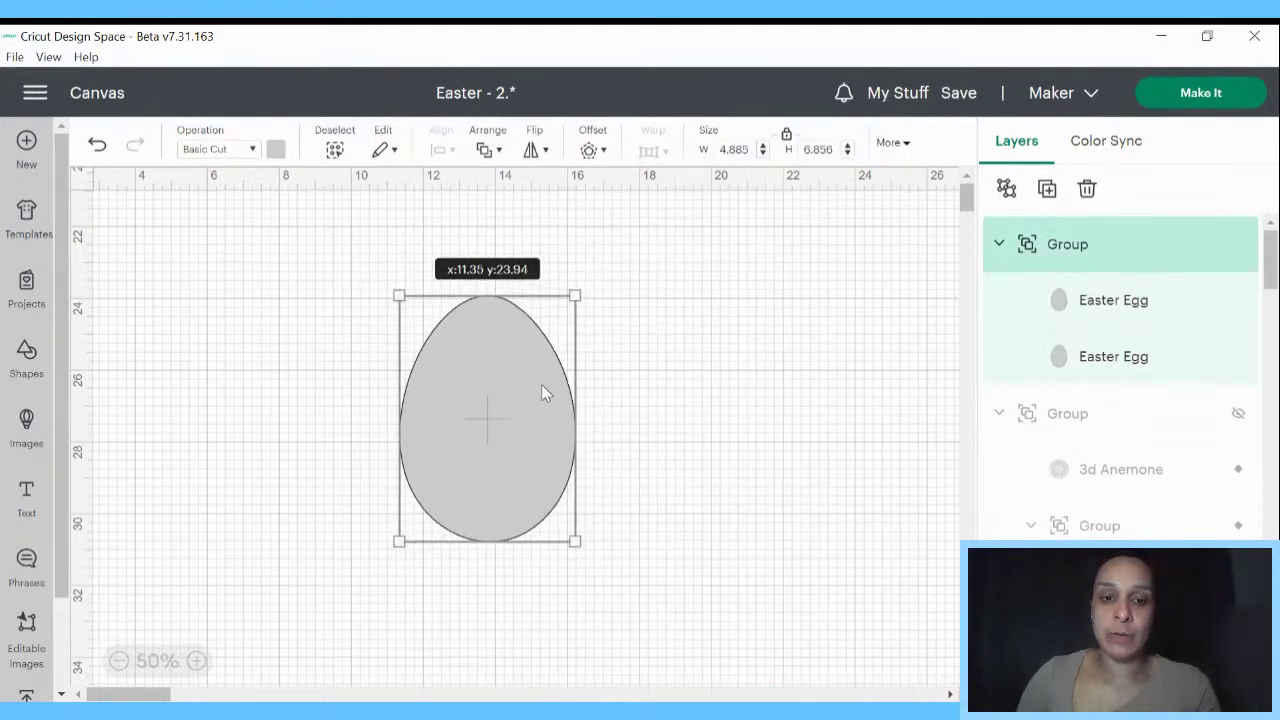
click(725, 385)
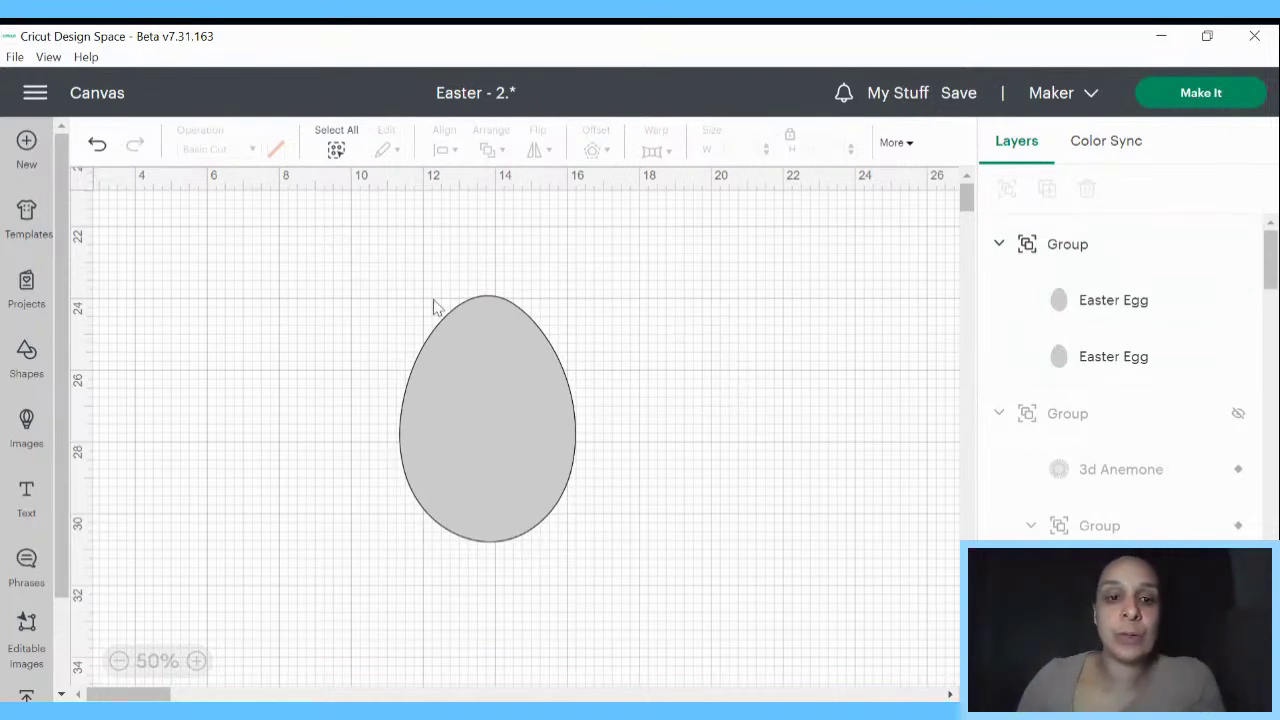
drag(526, 443, 366, 443)
- Duplicate the lower Easter Egg layer of the group and place the copy beside the grouped eggs
click(1063, 357)
right_click(1075, 345)
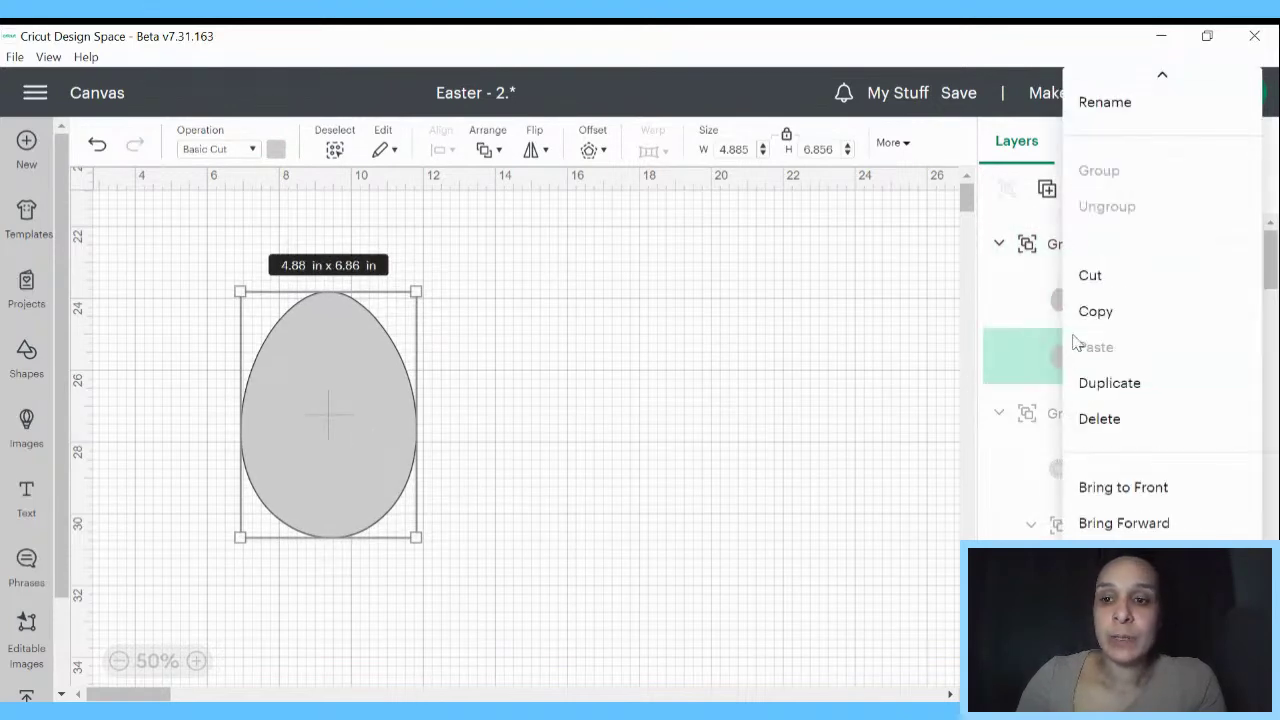
click(1100, 383)
drag(306, 404, 580, 423)
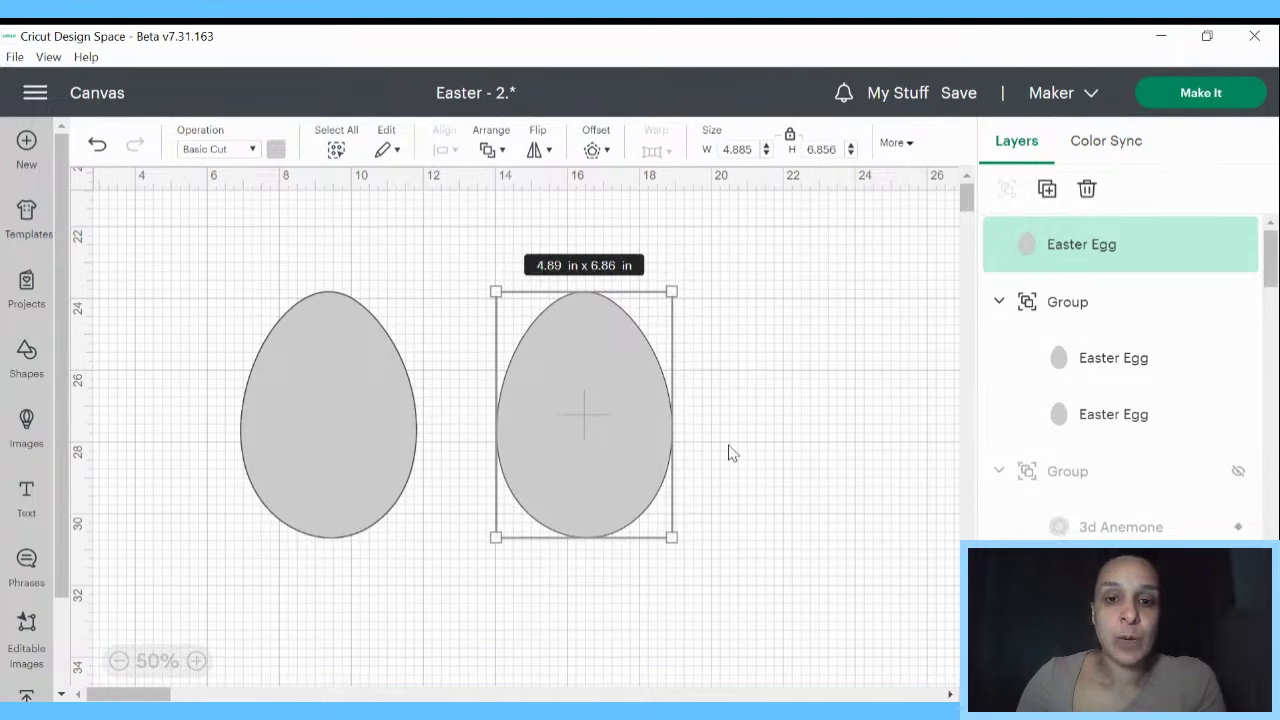
click(596, 153)
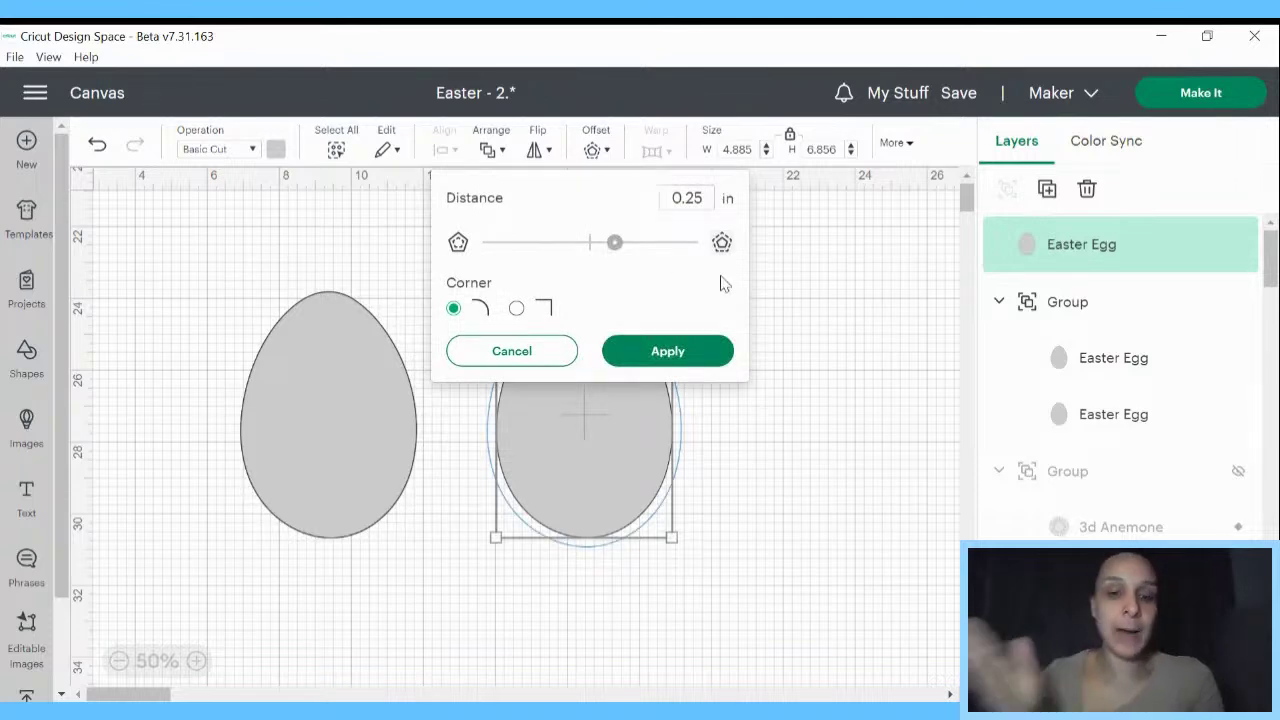
click(620, 246)
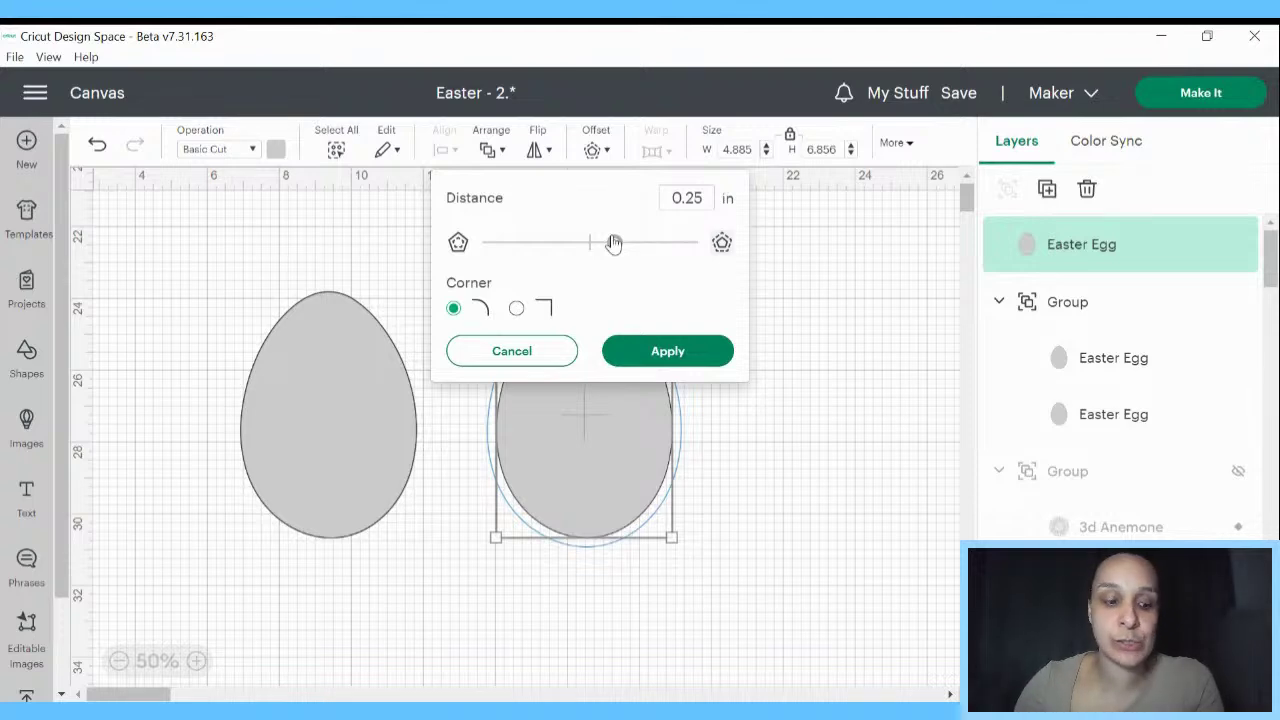
drag(611, 243, 575, 243)
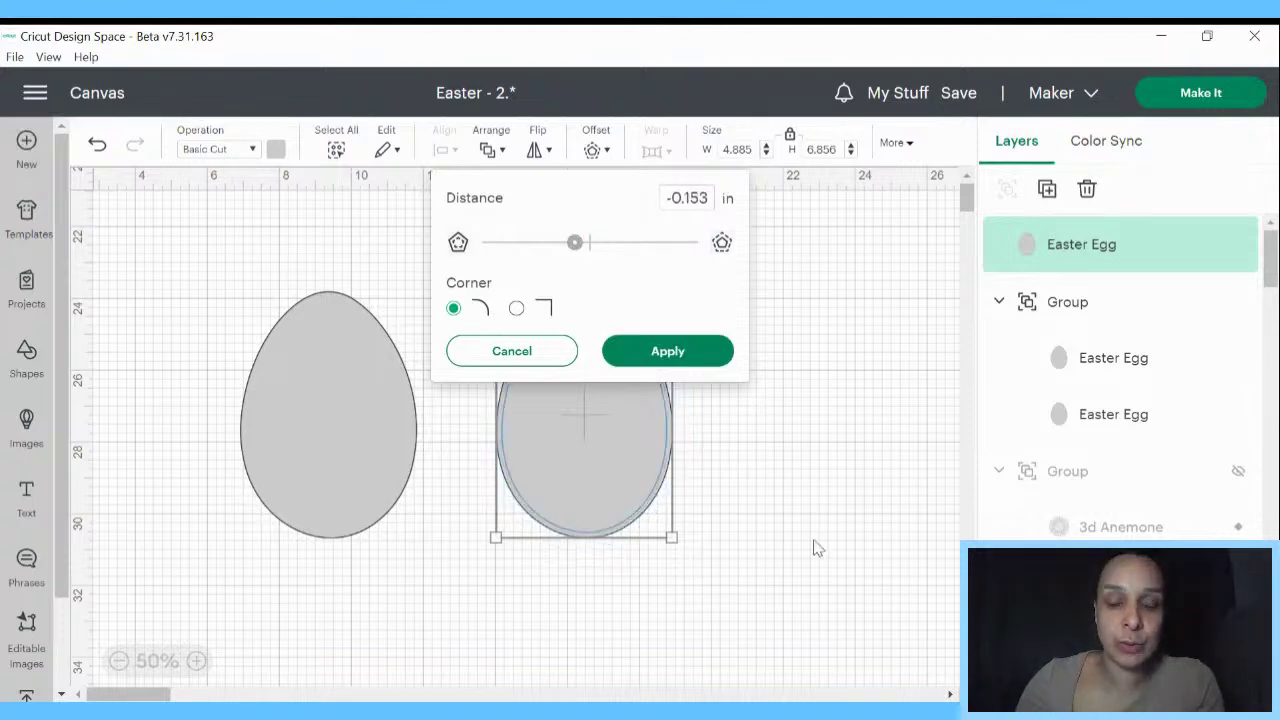
- Move the copied egg further down and create an inward offset of -0.5 in from it
drag(608, 486, 620, 584)
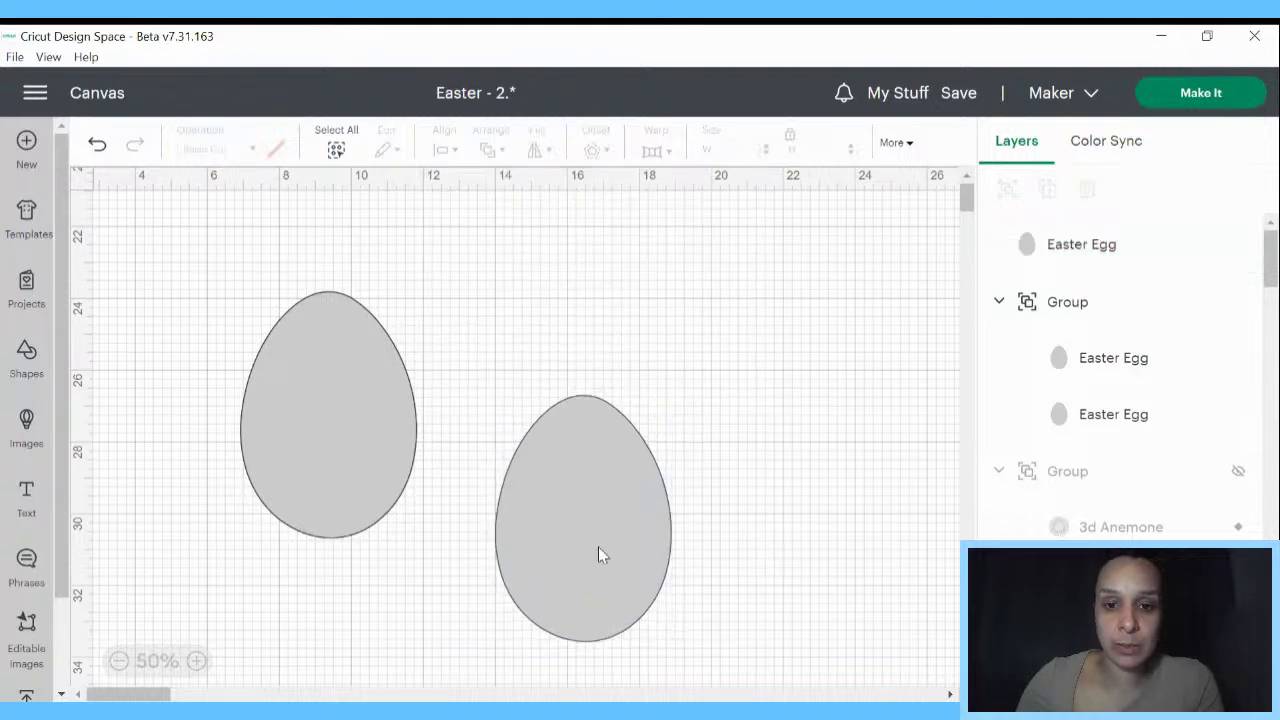
click(598, 555)
click(592, 152)
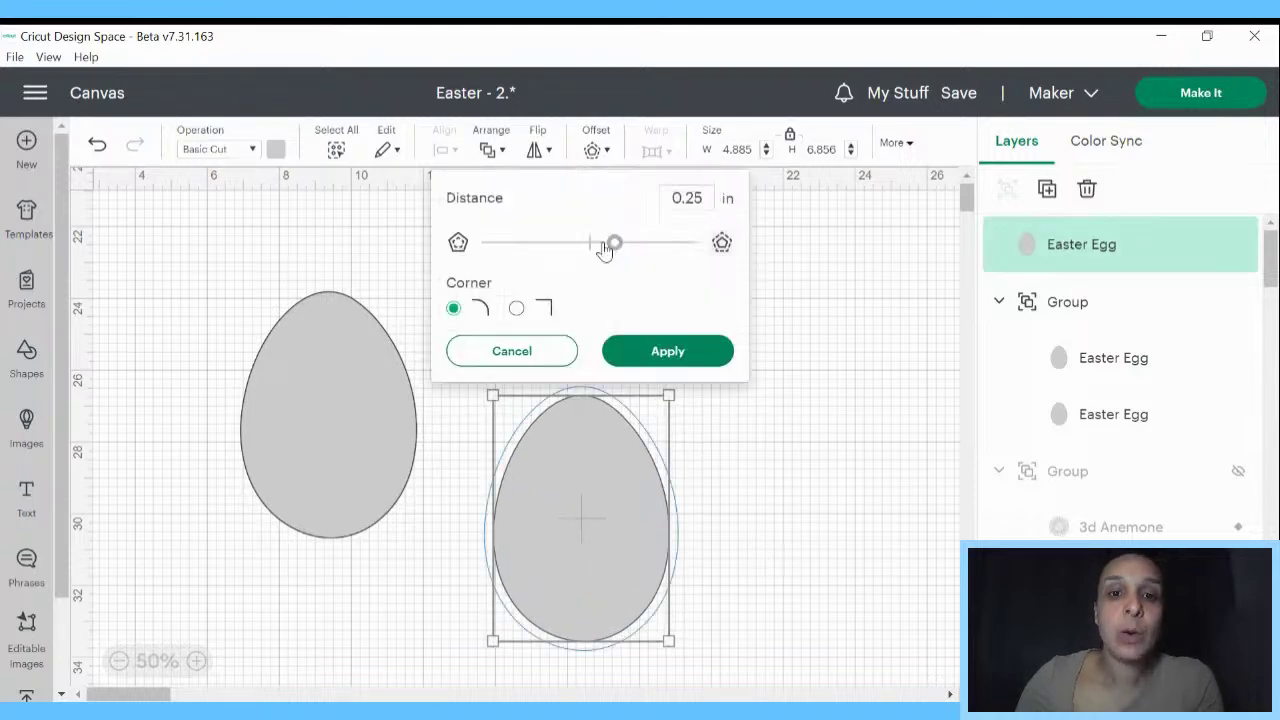
drag(604, 245, 551, 245)
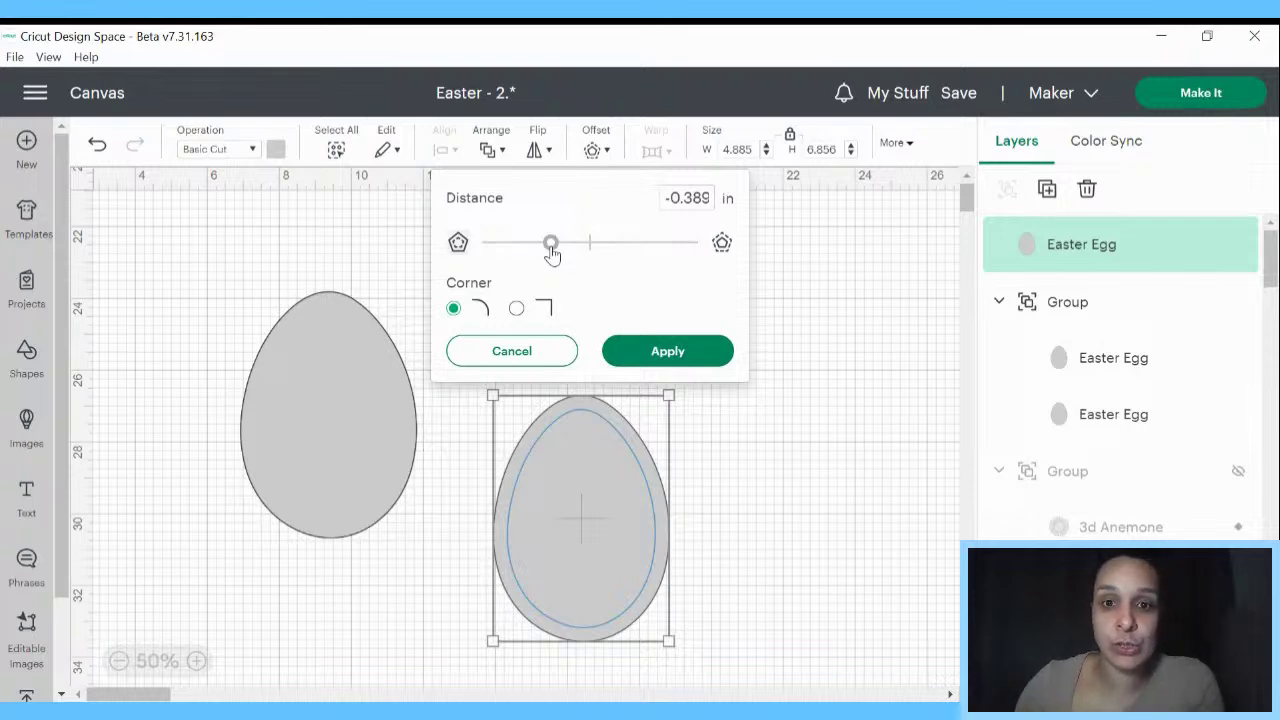
drag(552, 253, 541, 254)
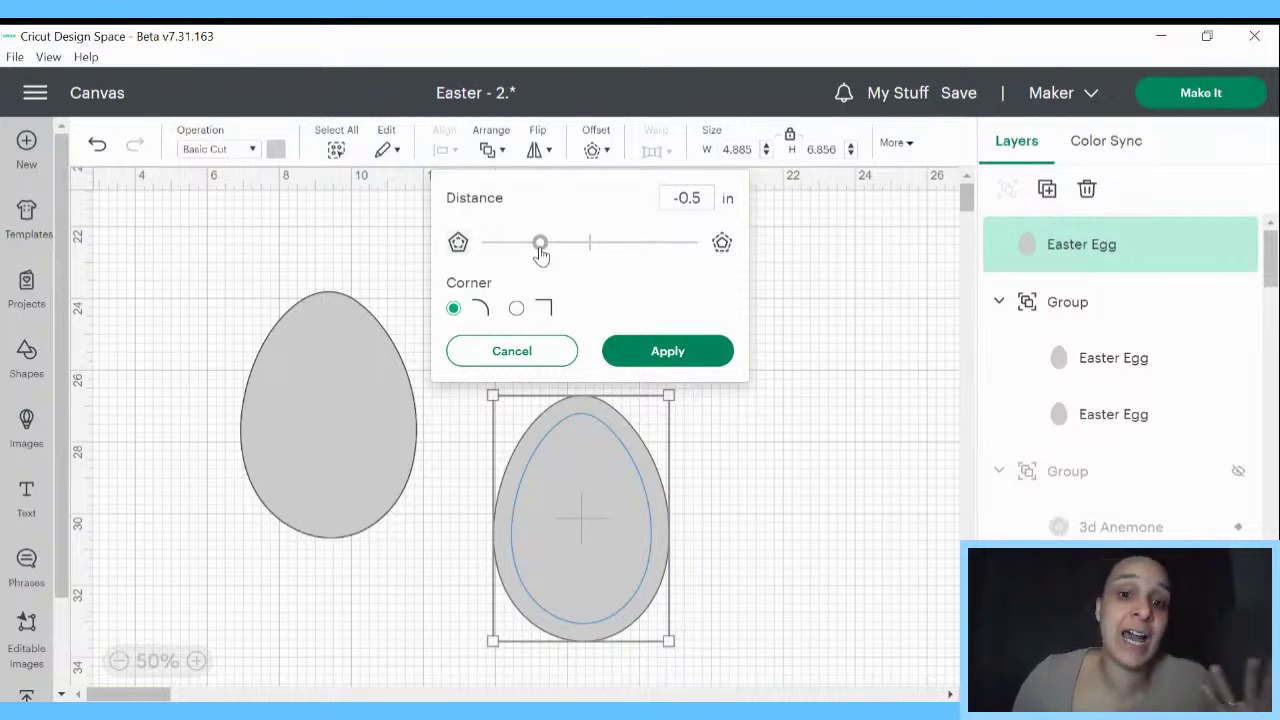
click(636, 350)
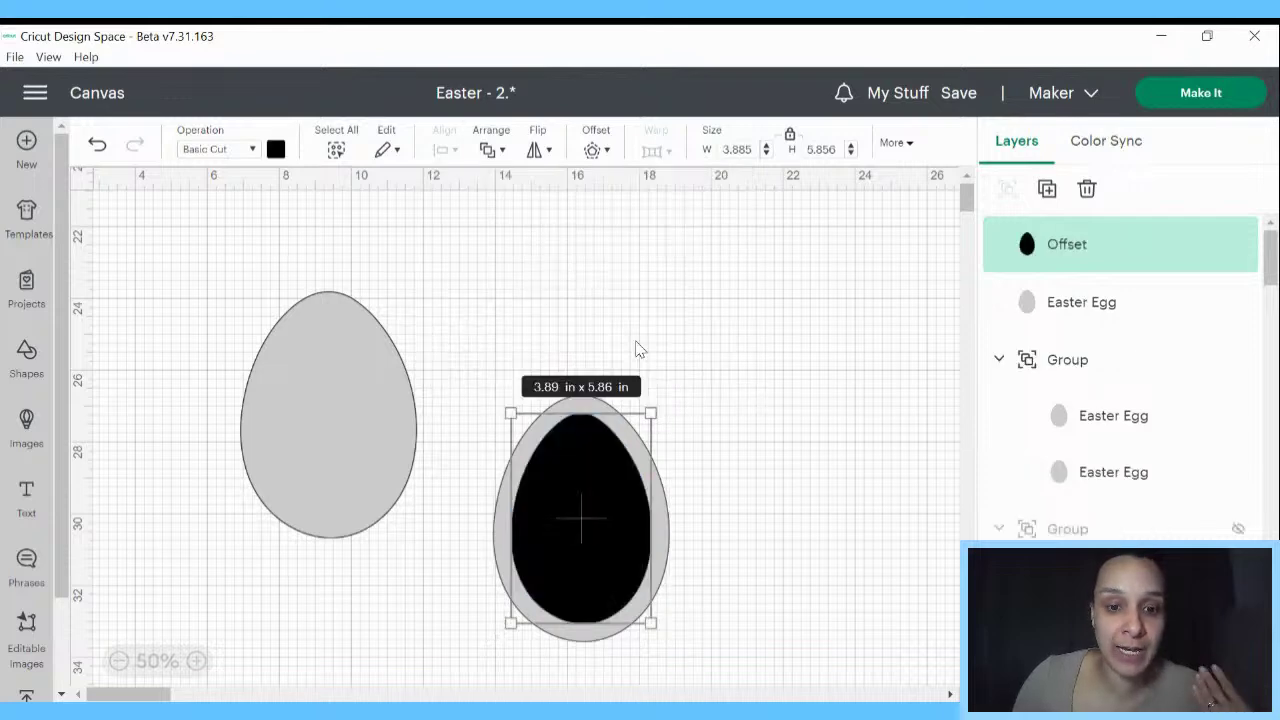
- Slice the copied egg with its black offset and pull the resulting gray ring out to the side
click(762, 354)
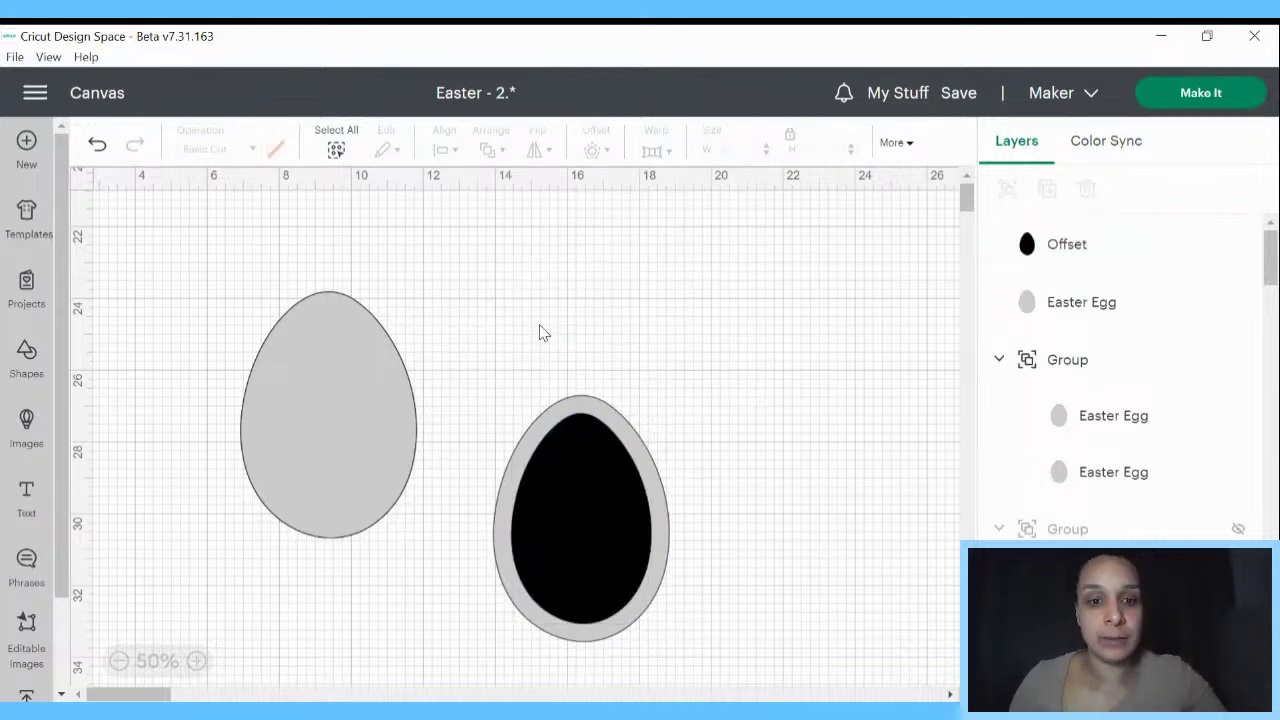
drag(543, 331, 663, 634)
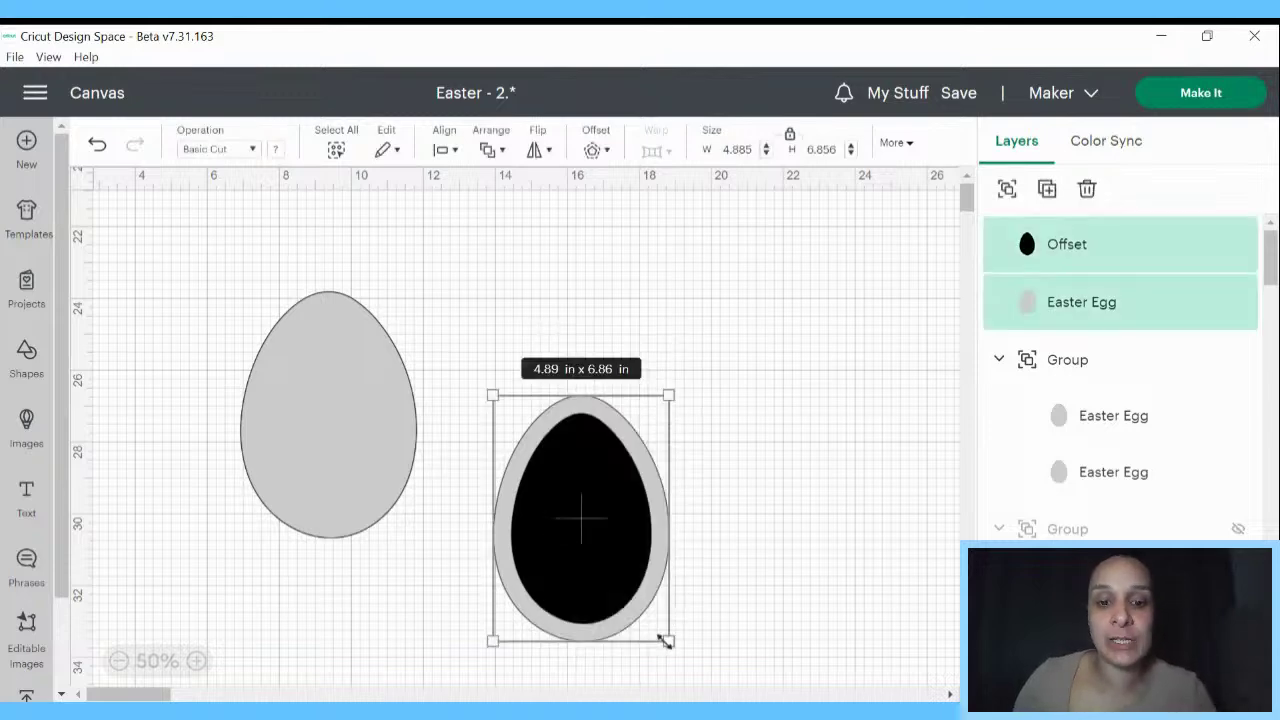
click(1010, 690)
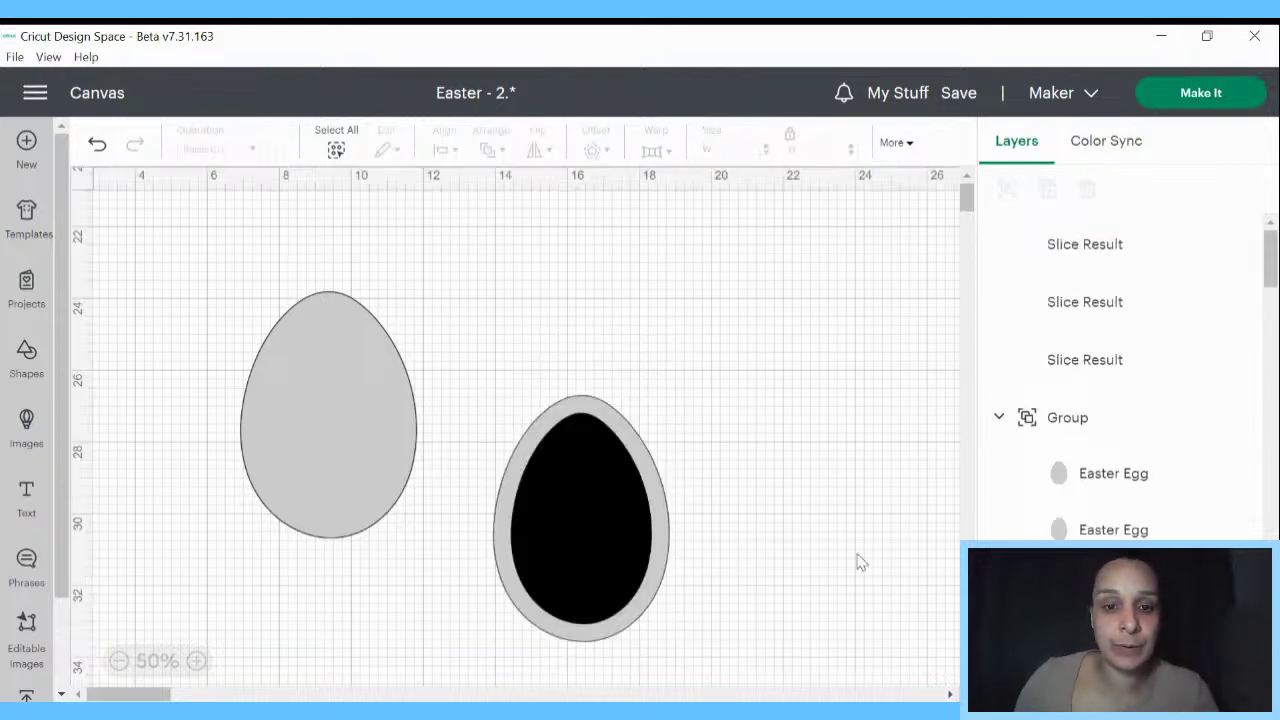
drag(600, 423, 765, 322)
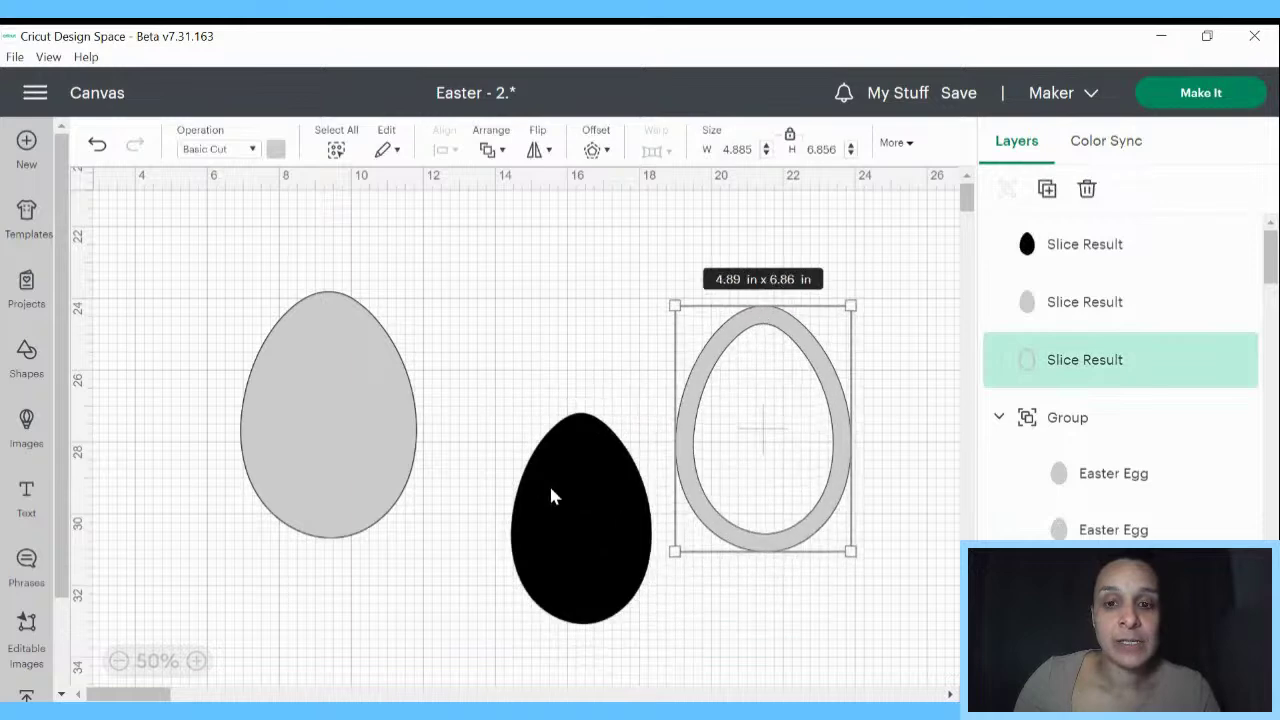
- Delete the black and gray inner egg pieces left over from the slice
click(548, 484)
right_click(548, 484)
click(581, 358)
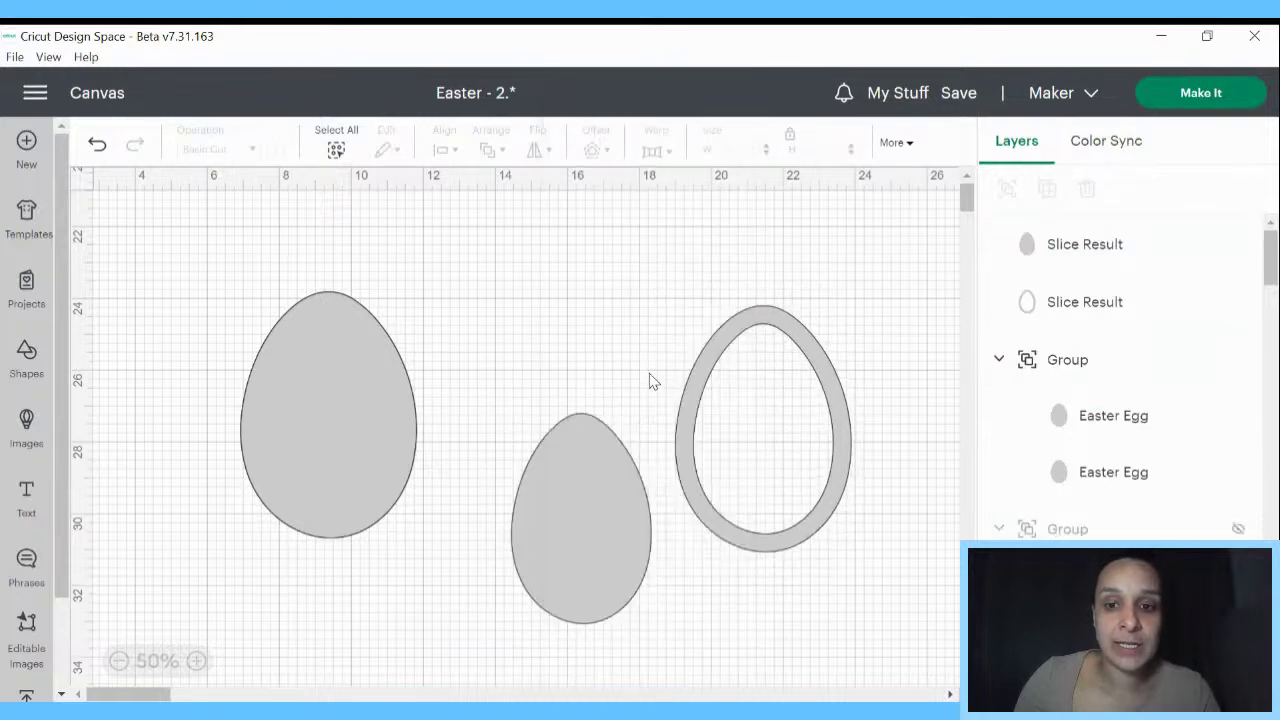
click(569, 467)
right_click(569, 467)
click(636, 360)
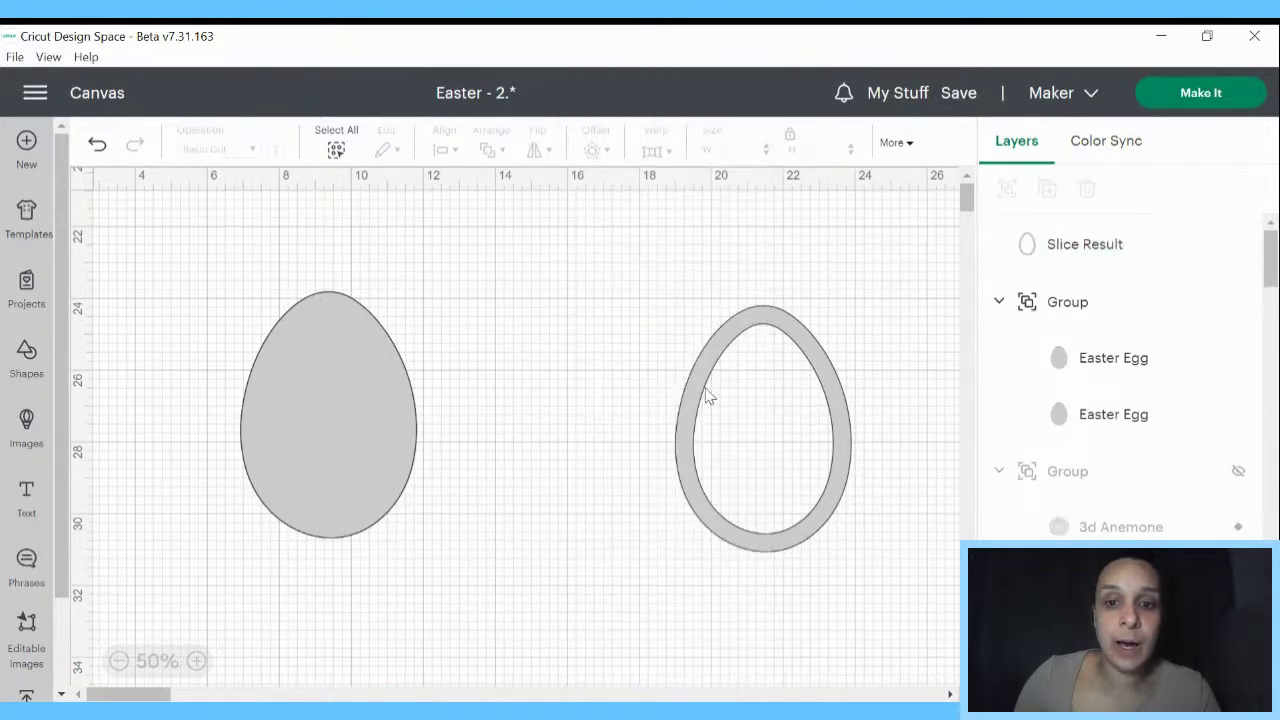
- Move the egg ring closer to the gray eggs and recolor it light purple
drag(709, 394, 571, 399)
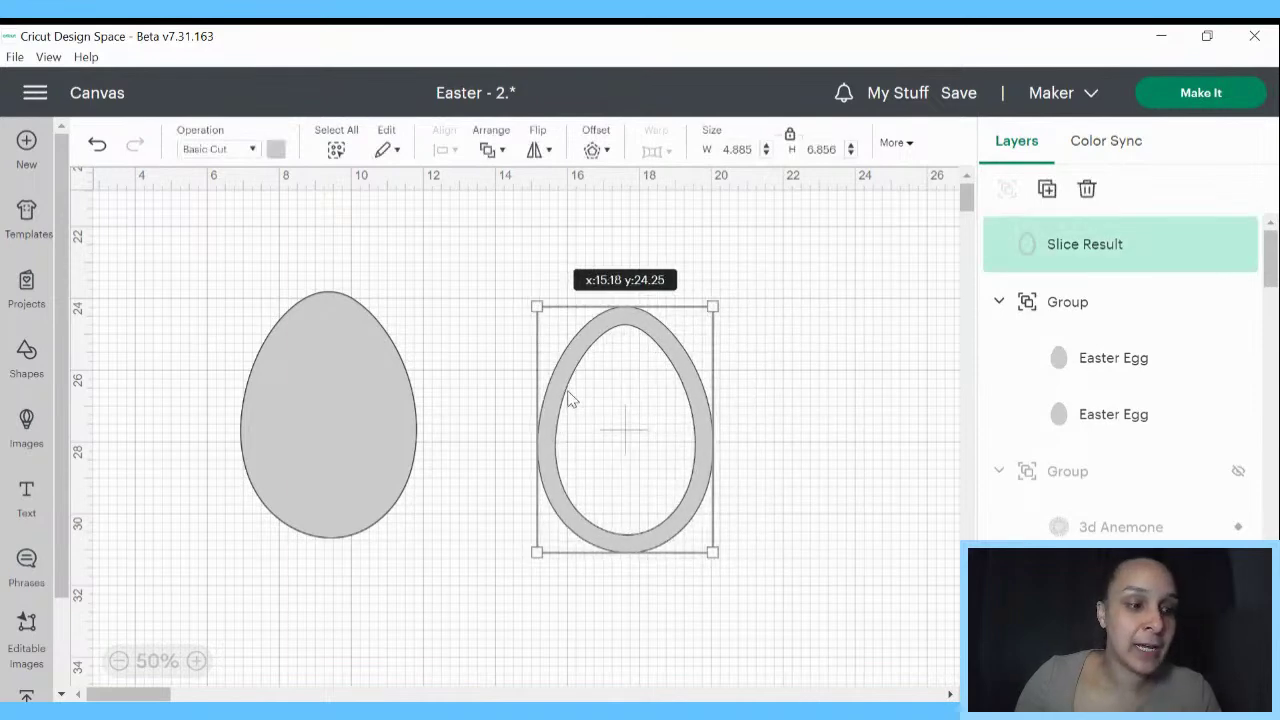
click(272, 151)
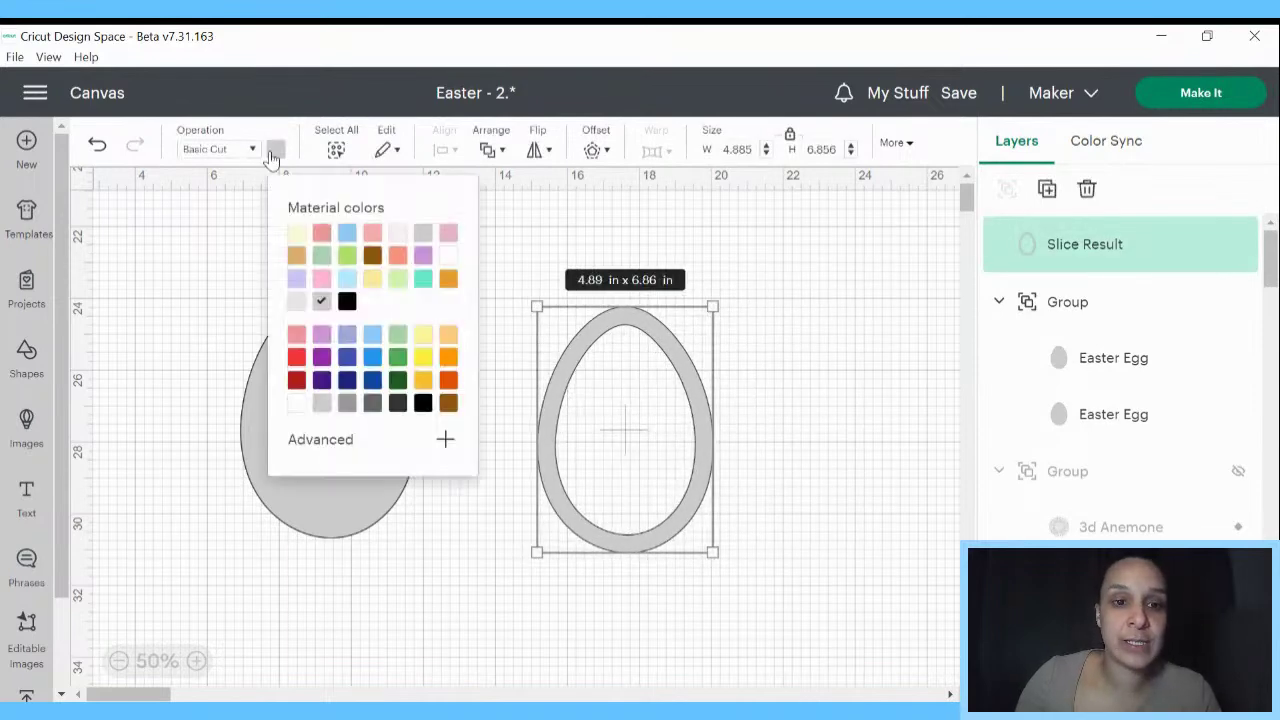
click(423, 256)
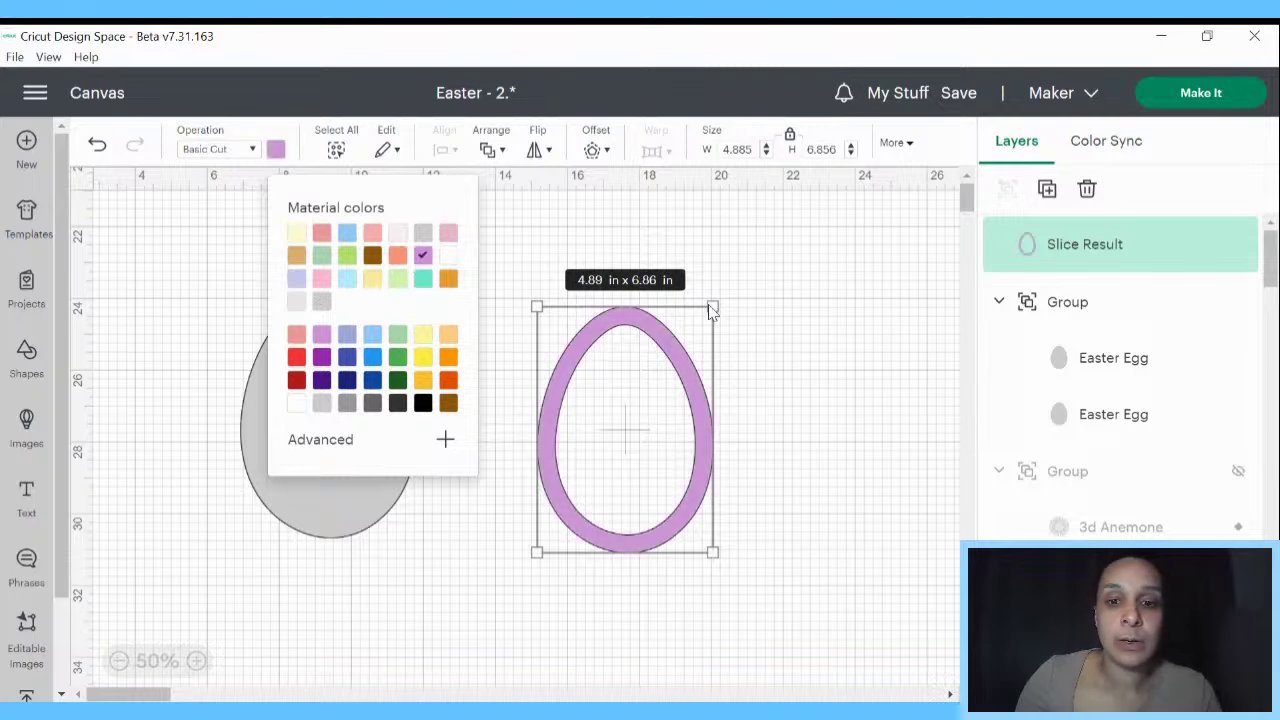
click(770, 362)
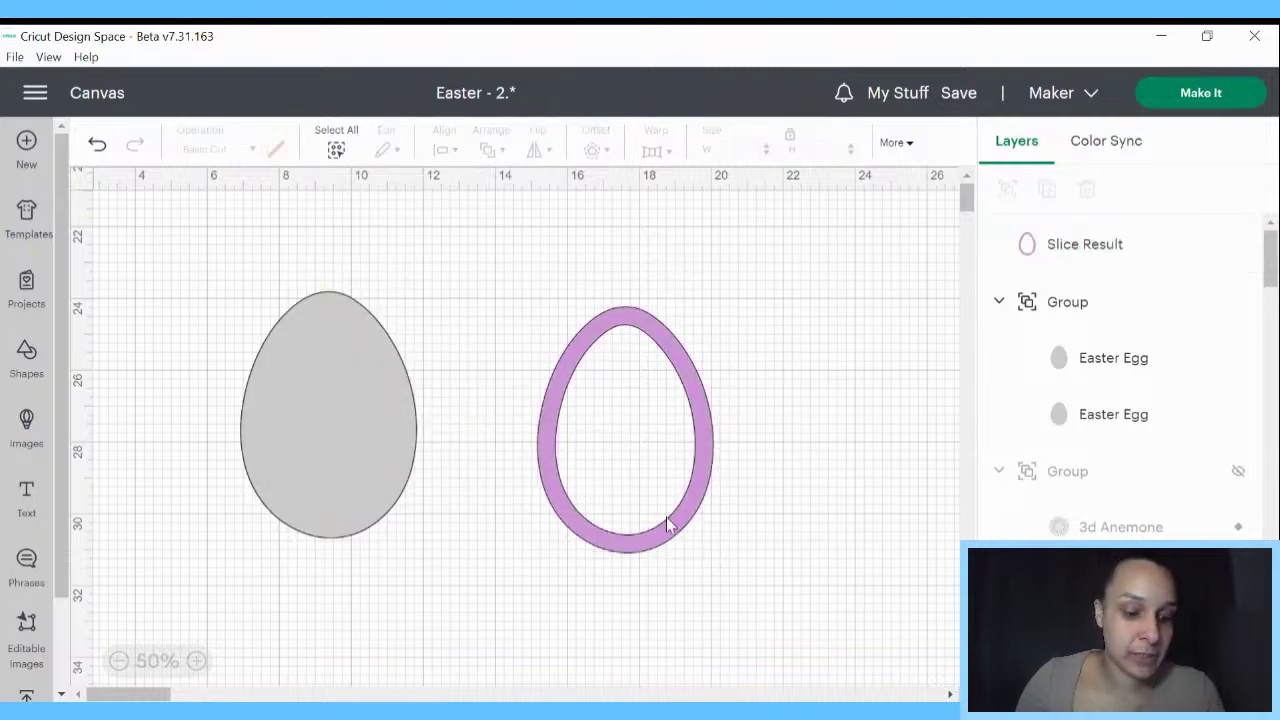
- Lay the purple ring over the gray egg to preview the border, and move it back beside the egg
drag(668, 525, 331, 514)
mouse_move(347, 367)
mouse_down()
mouse_move(383, 367)
mouse_move(356, 373)
mouse_up()
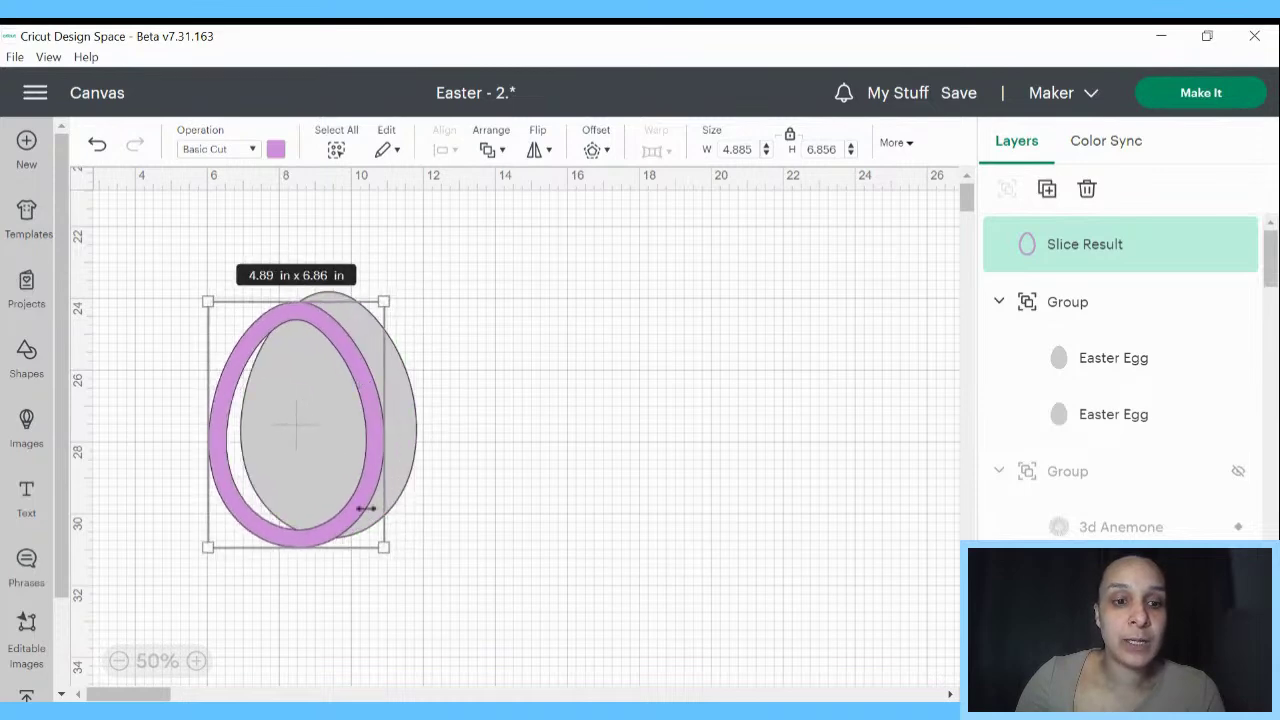
drag(358, 509, 645, 490)
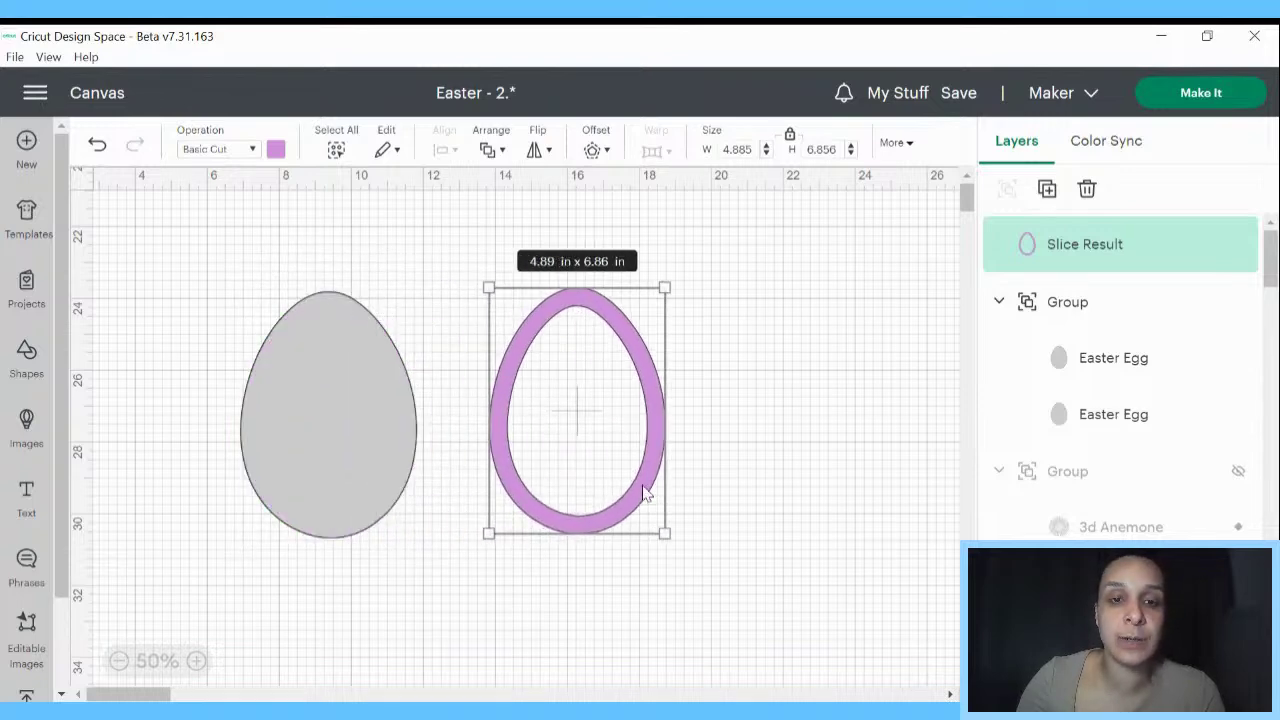
click(592, 150)
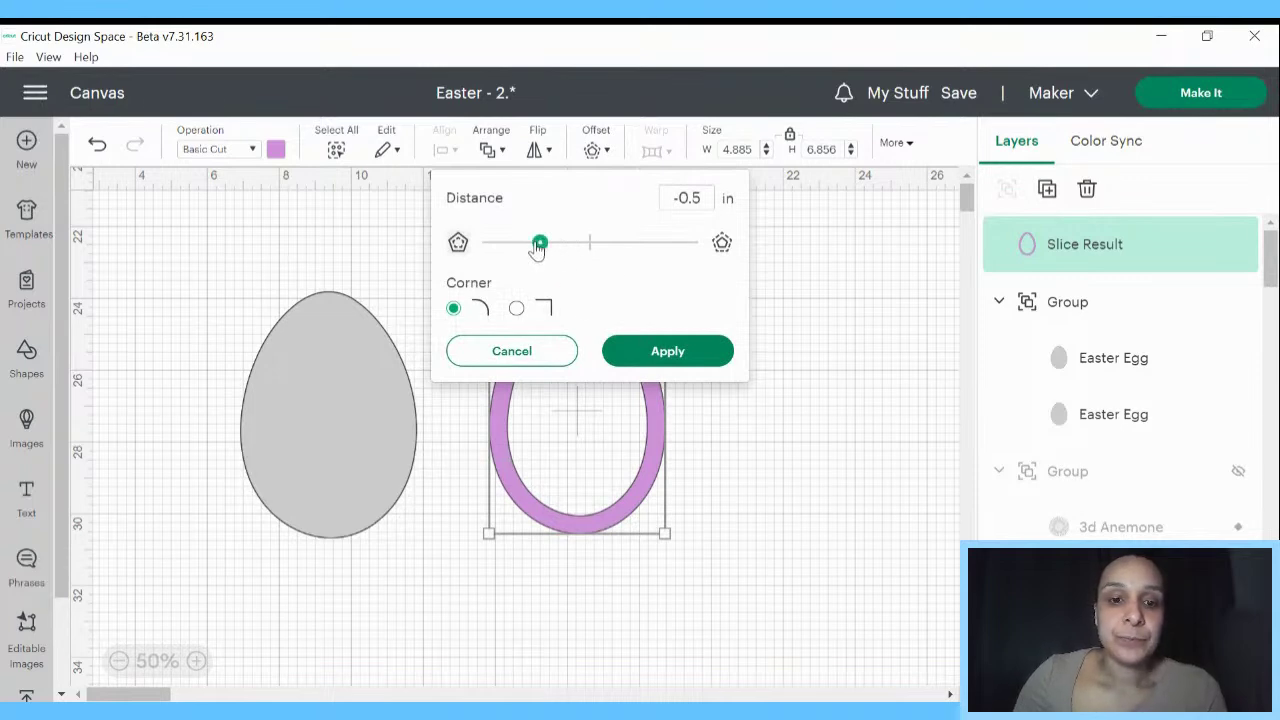
click(870, 522)
click(655, 440)
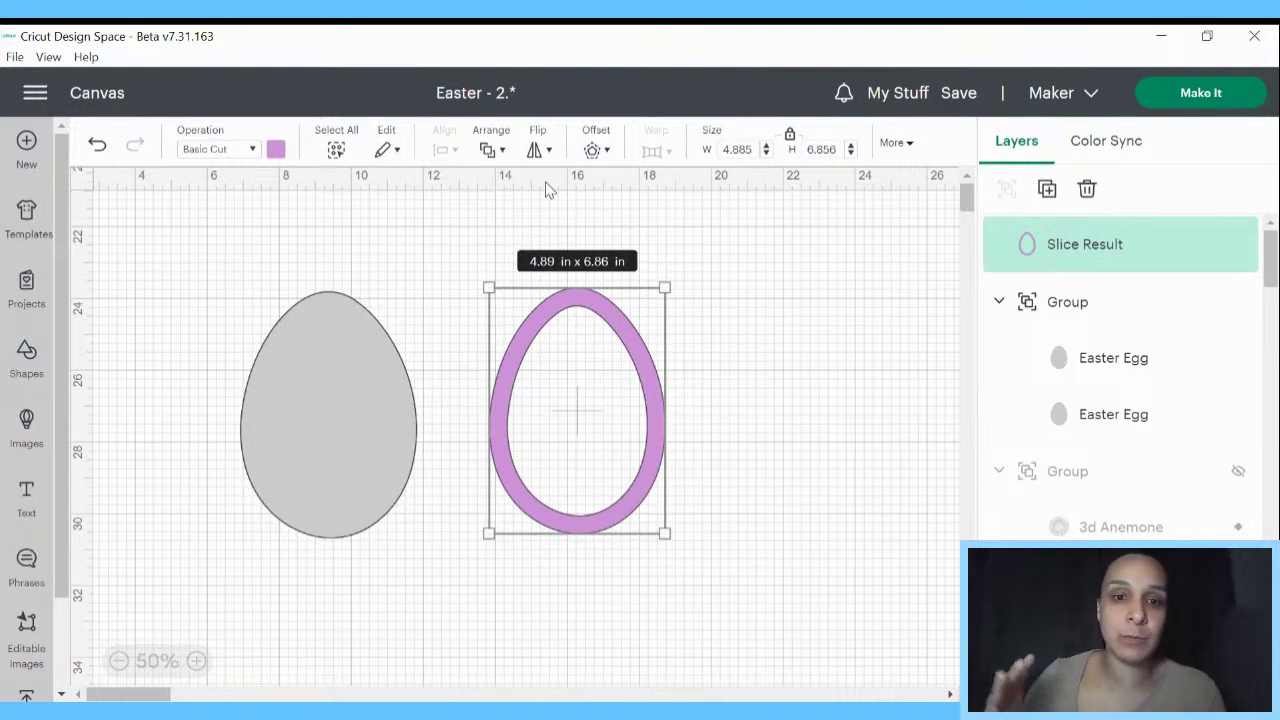
- Apply an offset to the purple egg ring that closely follows its own outline
click(596, 150)
drag(540, 246, 589, 263)
click(668, 352)
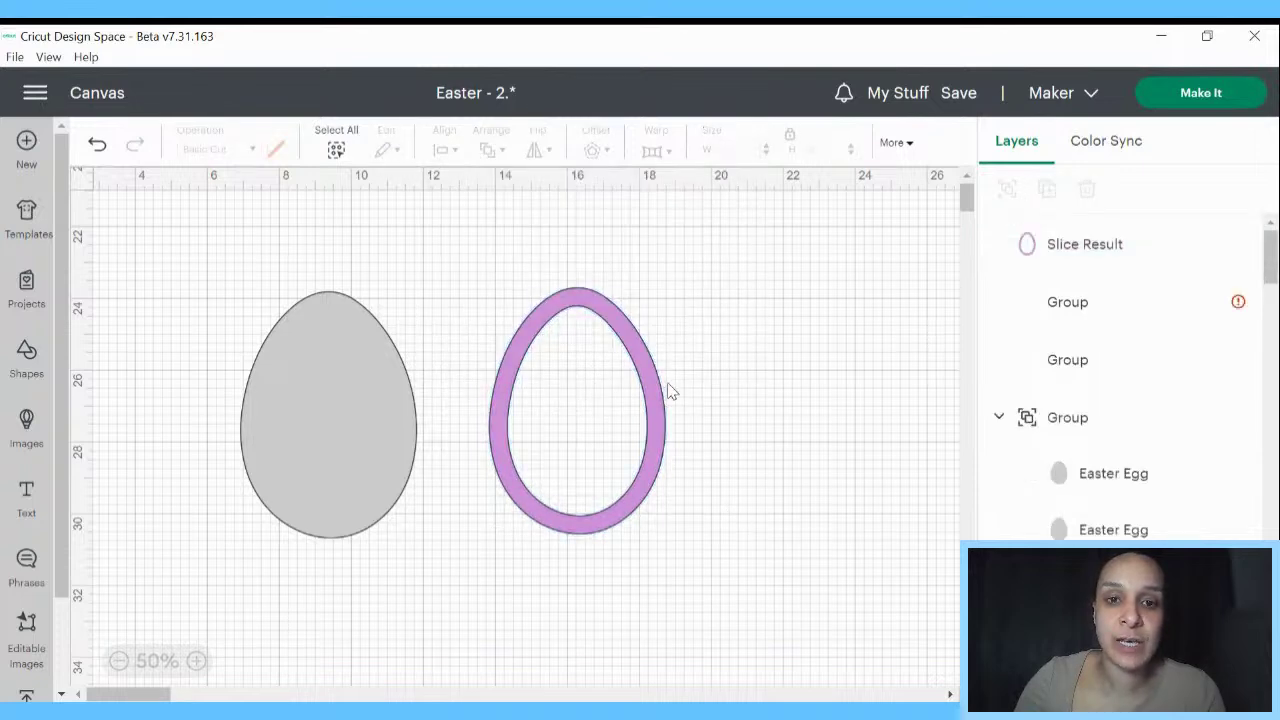
- Apply a -0.139 in offset with rounded corners to the purple egg ring and recolor the offset ring white
click(602, 322)
click(598, 152)
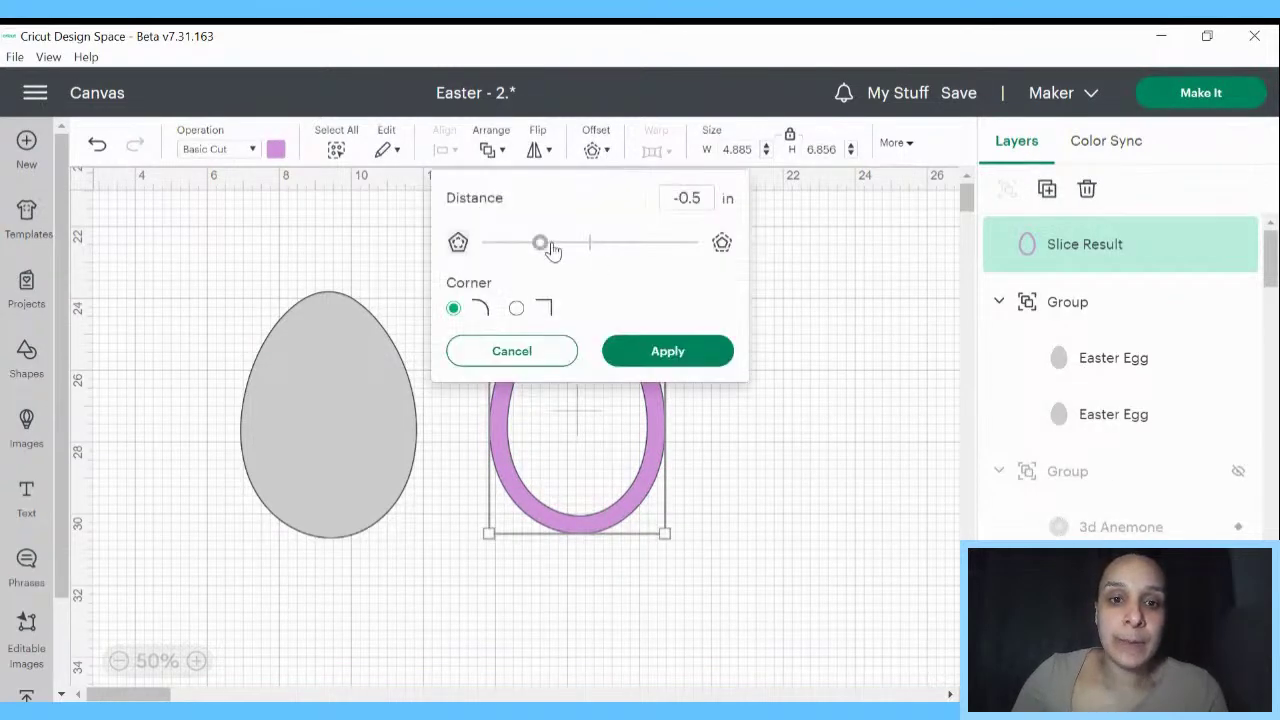
drag(540, 245, 579, 264)
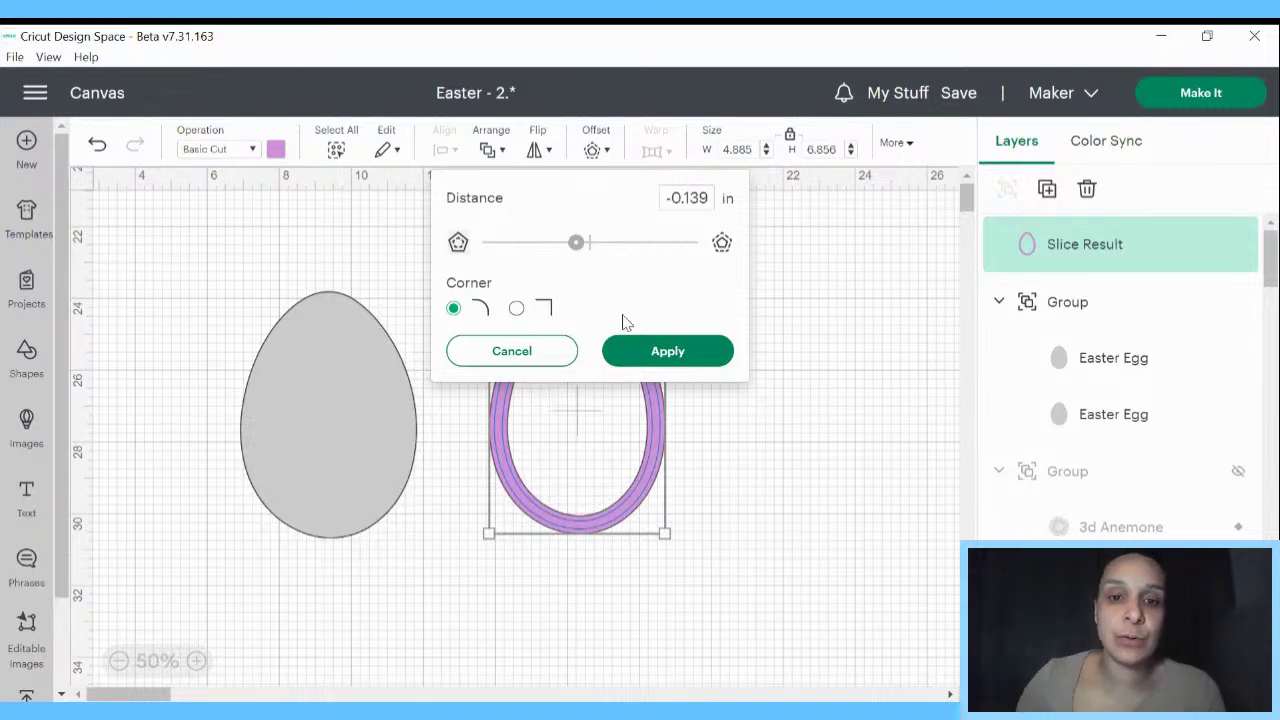
click(679, 370)
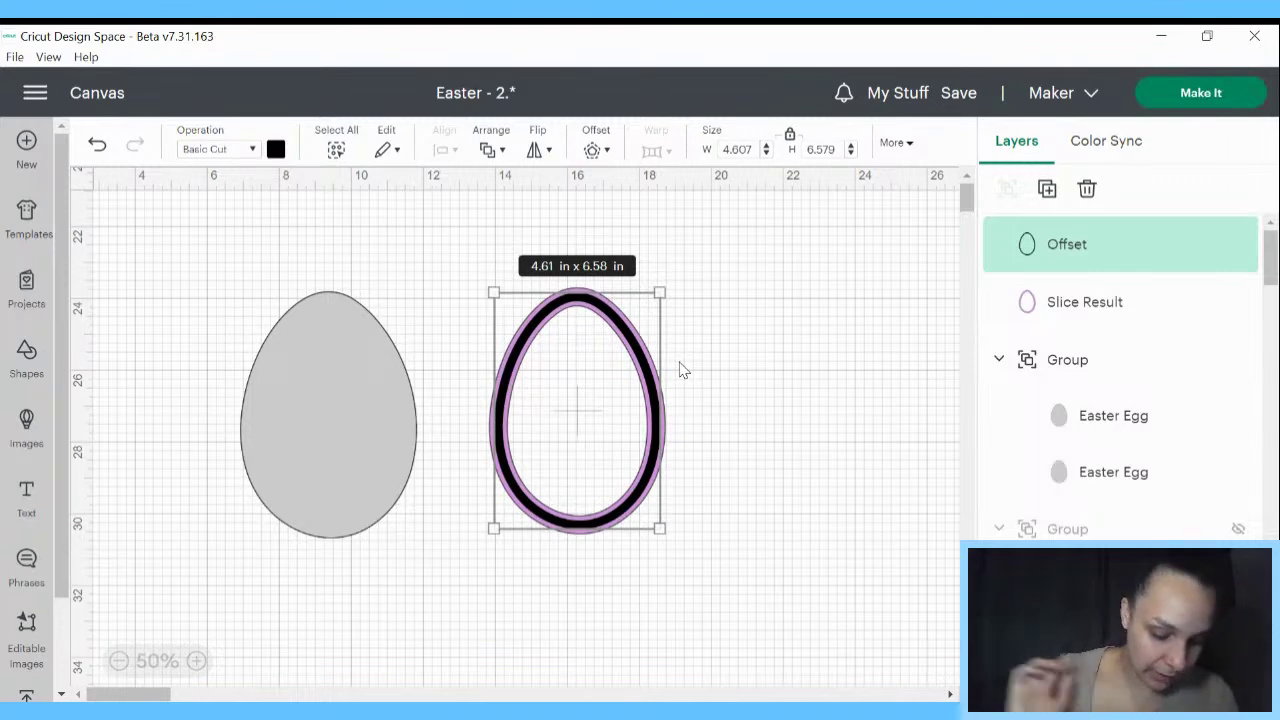
click(275, 150)
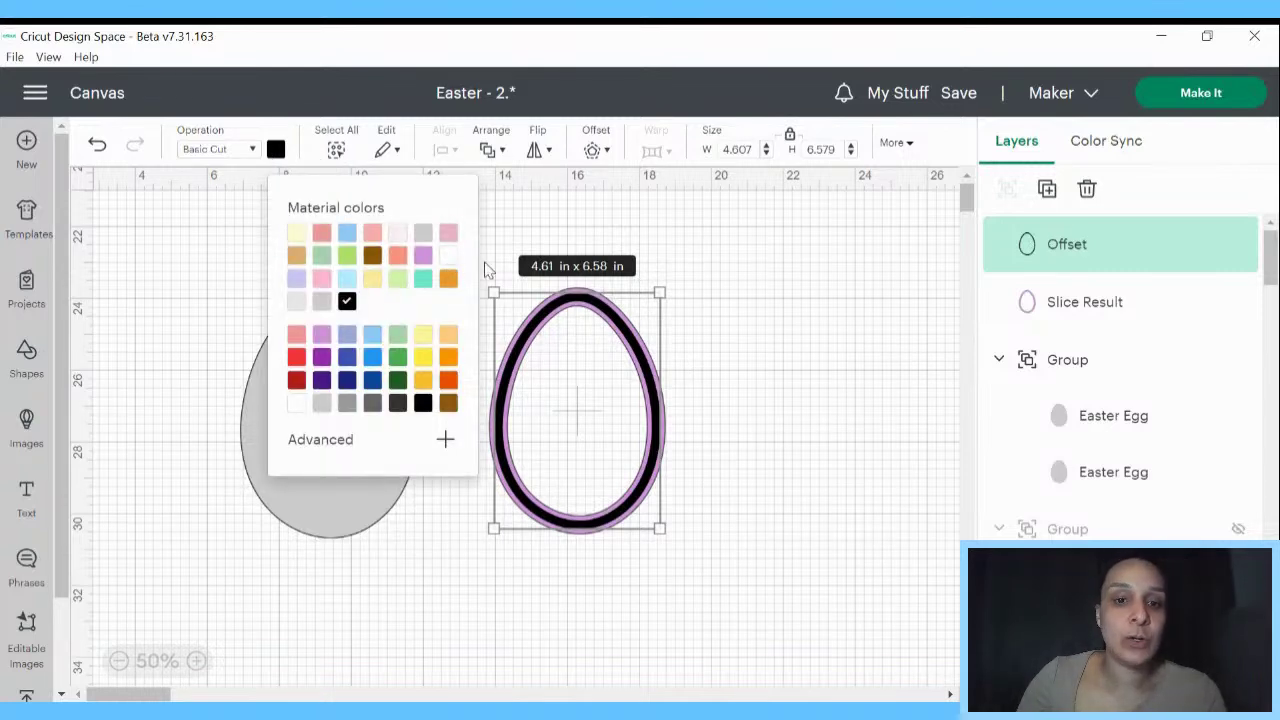
click(448, 255)
click(878, 388)
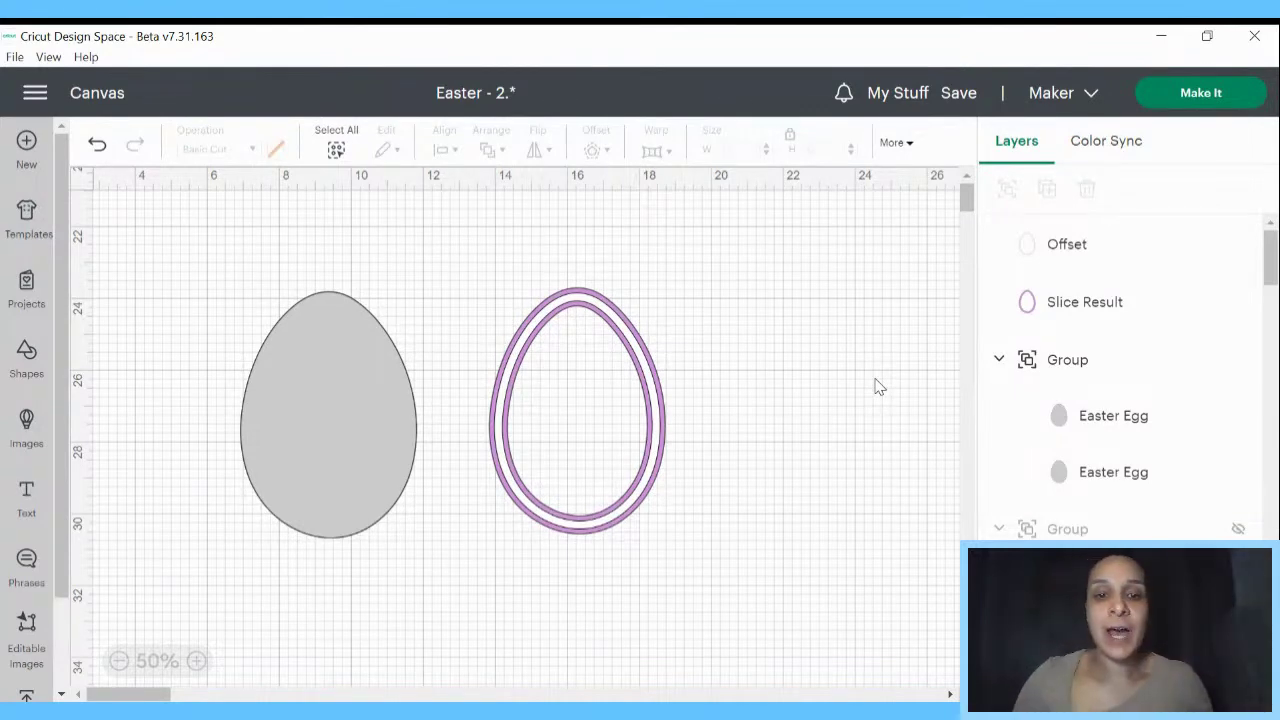
- Apply a 0.139 in offset with rounded corners to the purple Slice Result ring and recolor the offset ring brown
click(1066, 308)
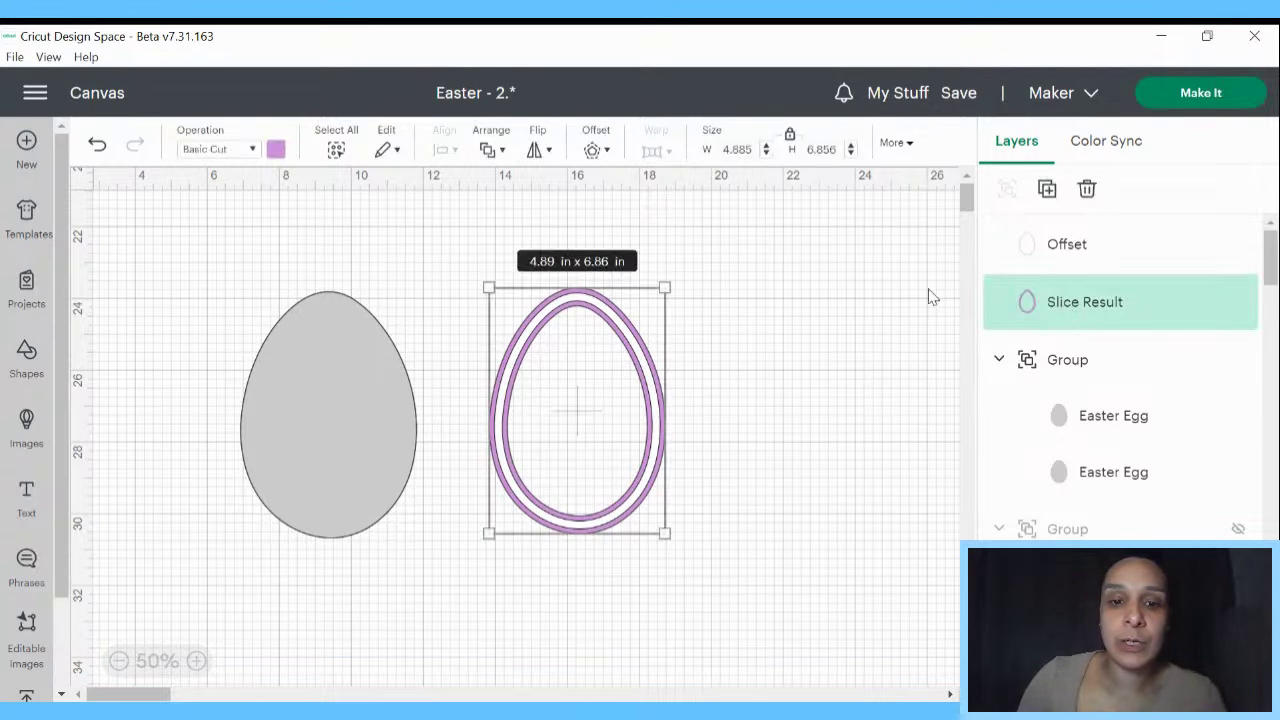
click(603, 153)
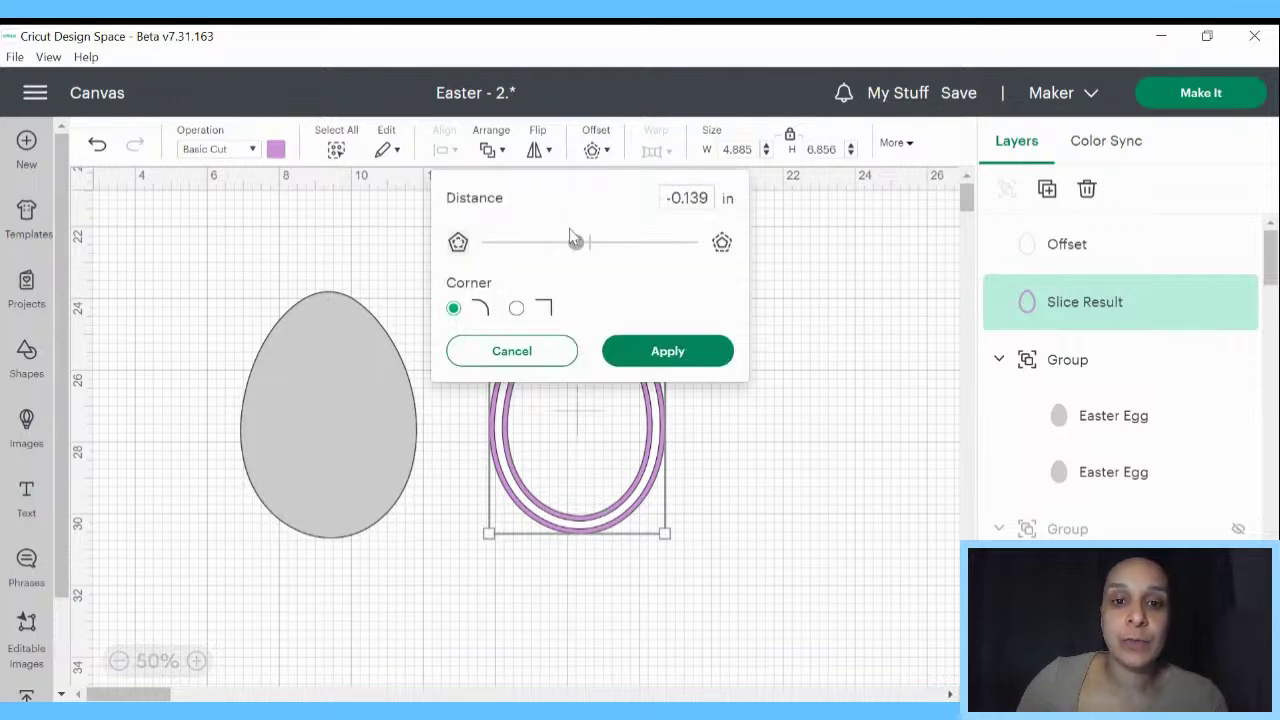
drag(574, 242, 604, 246)
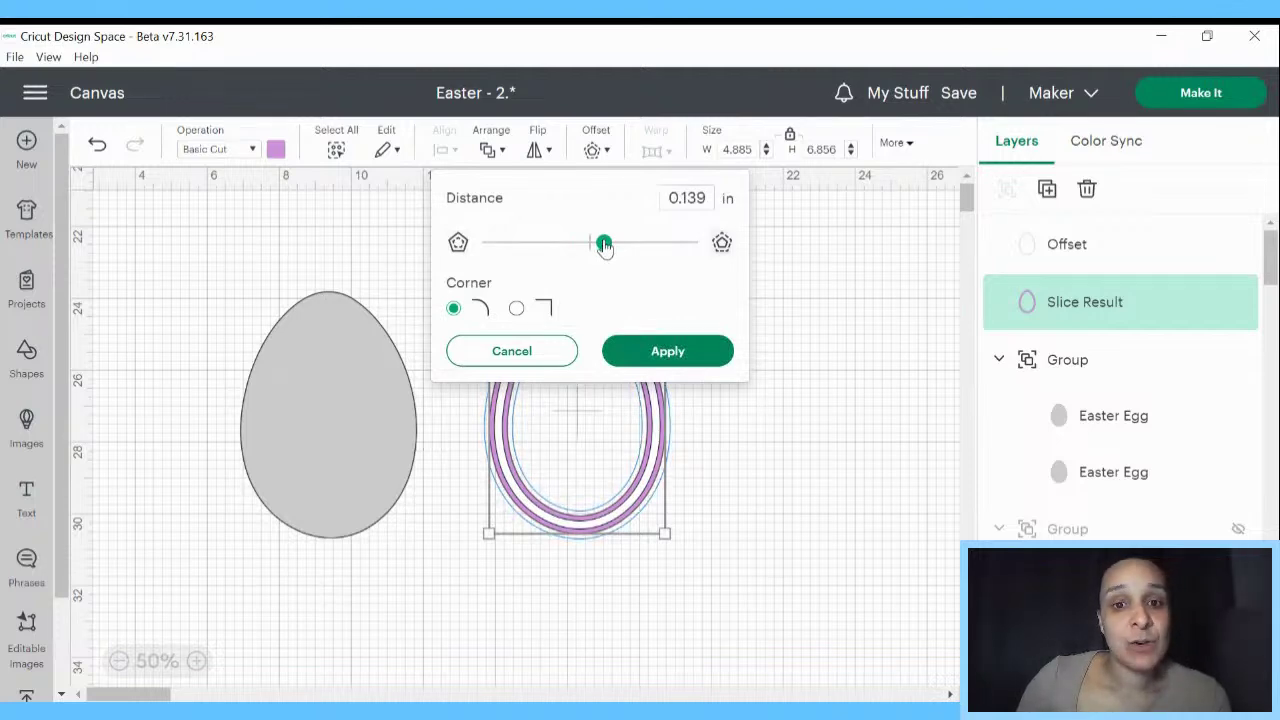
click(699, 354)
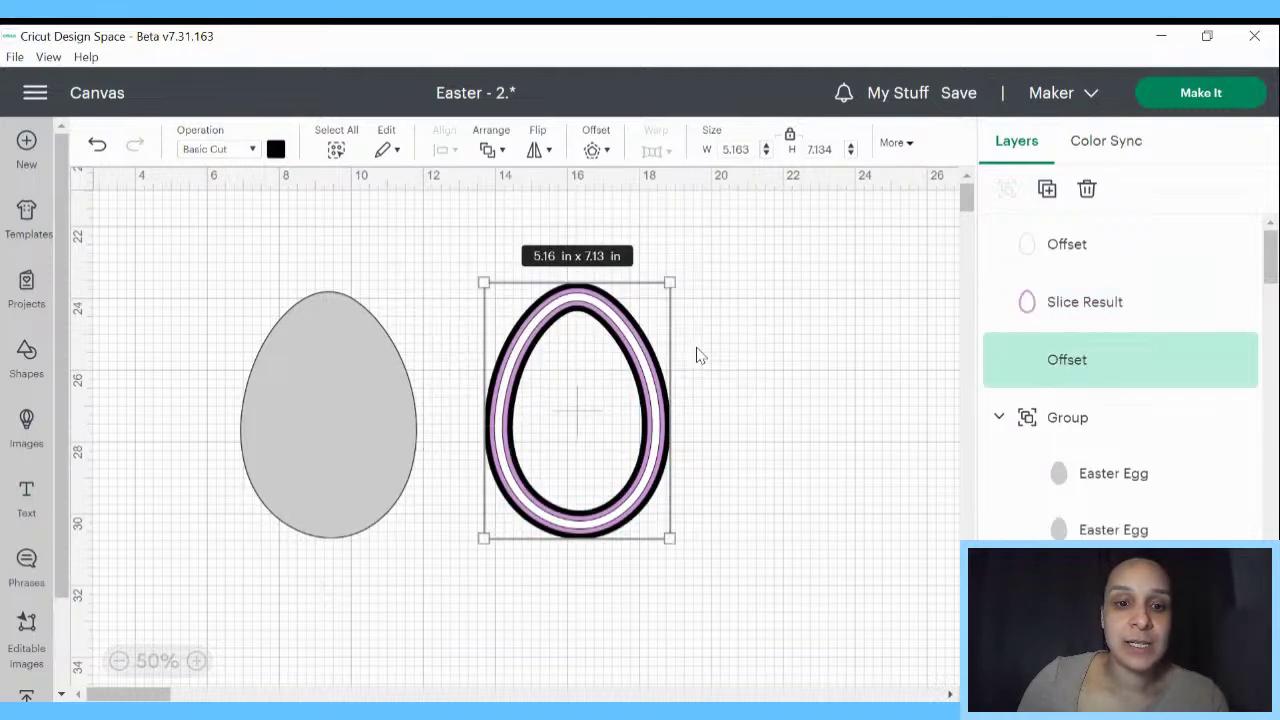
click(276, 149)
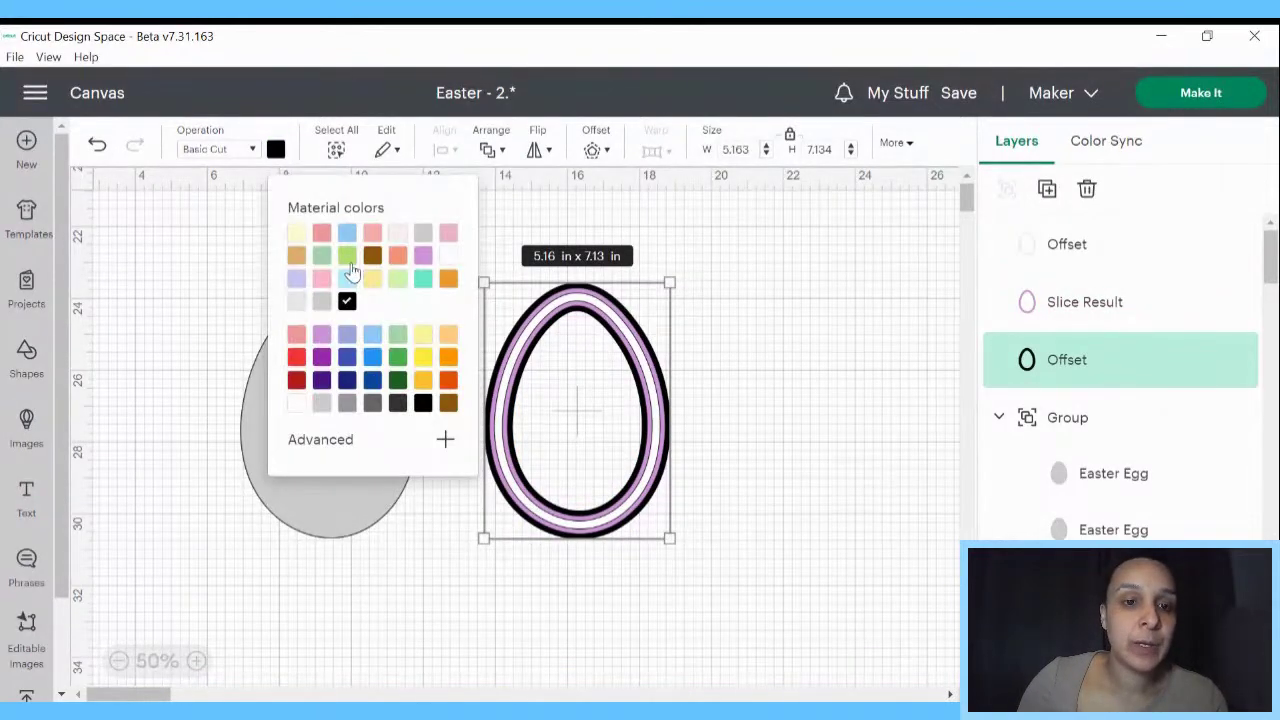
click(372, 258)
click(722, 390)
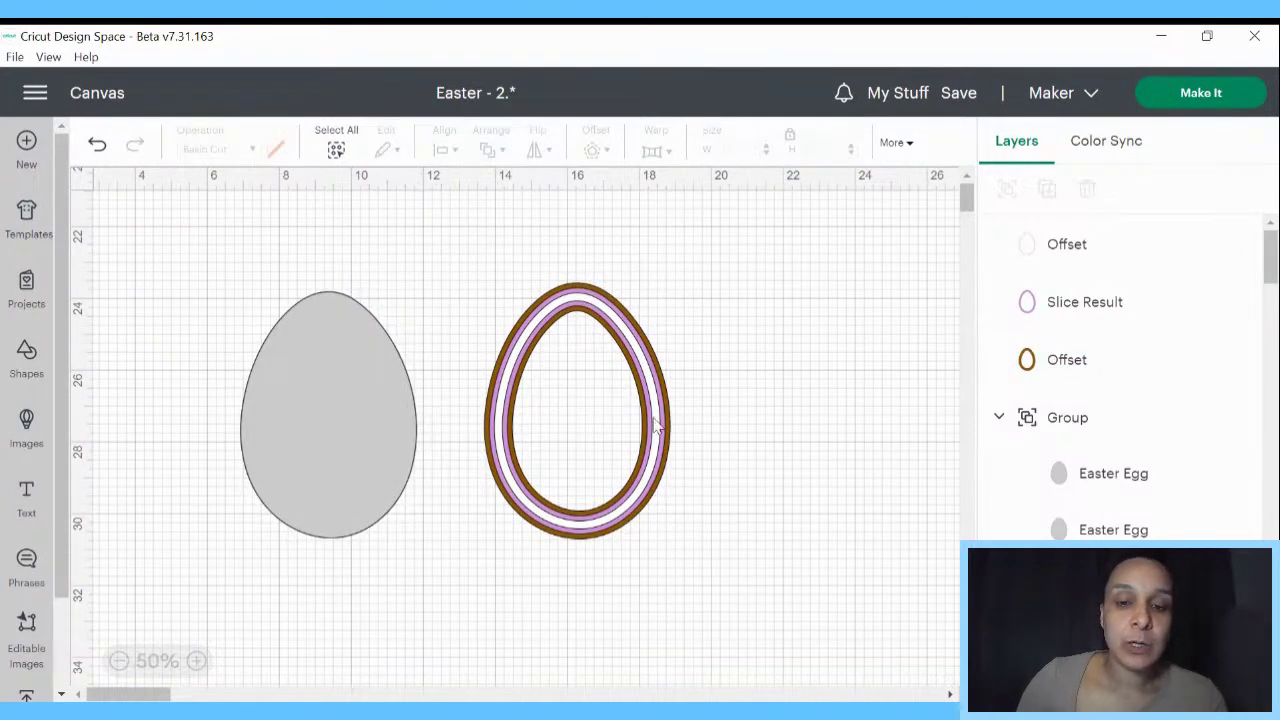
- Move the gray egg group closer to the rings, and shift the white offset ring partly off the stack
click(316, 391)
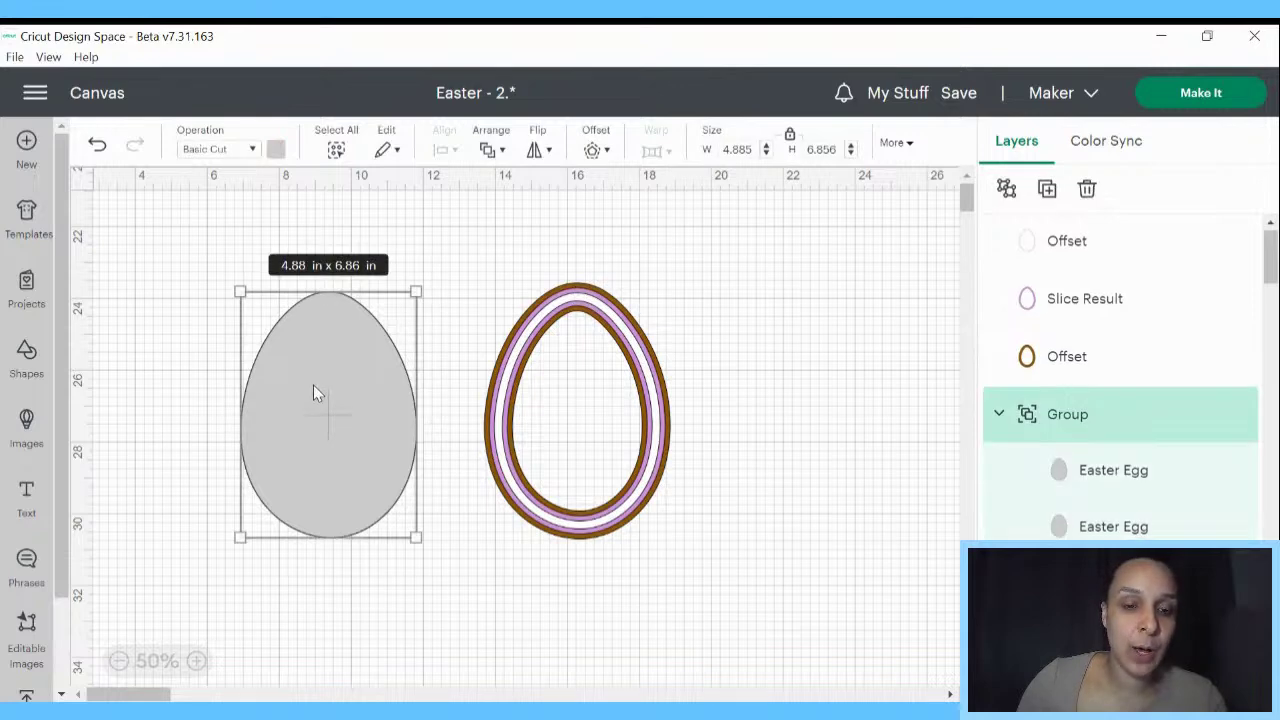
drag(313, 387, 343, 385)
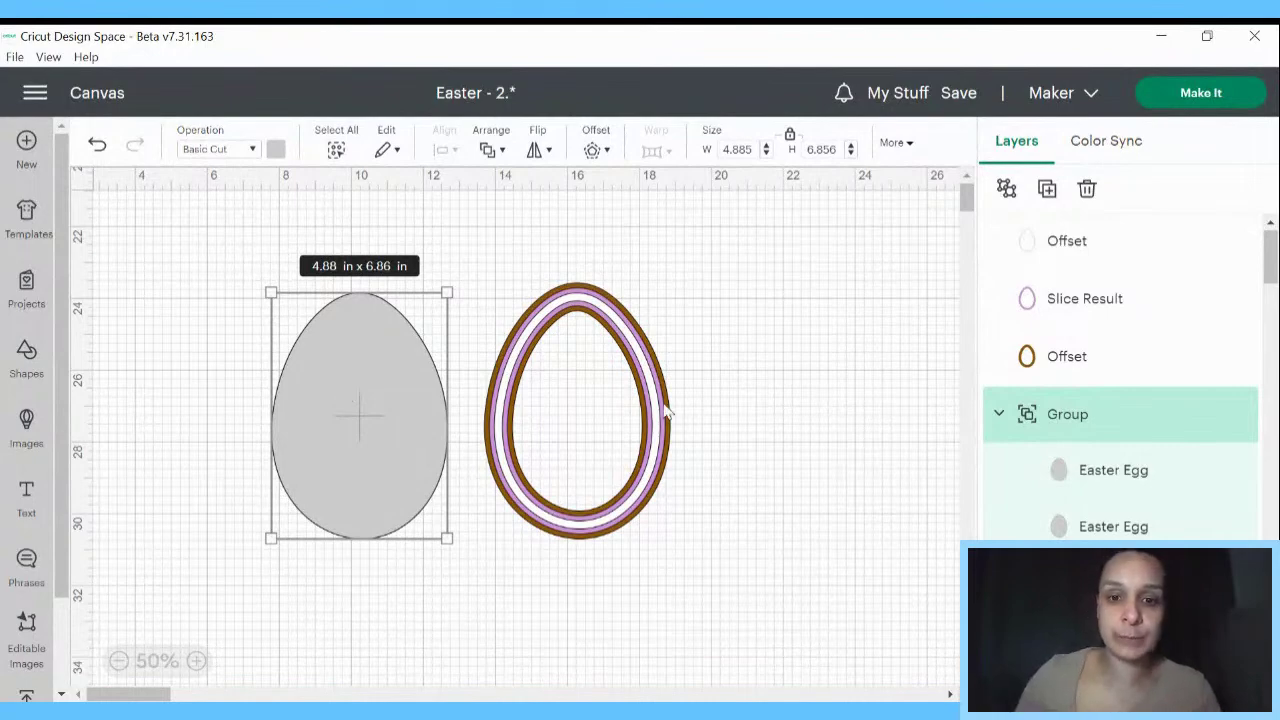
drag(664, 411, 628, 435)
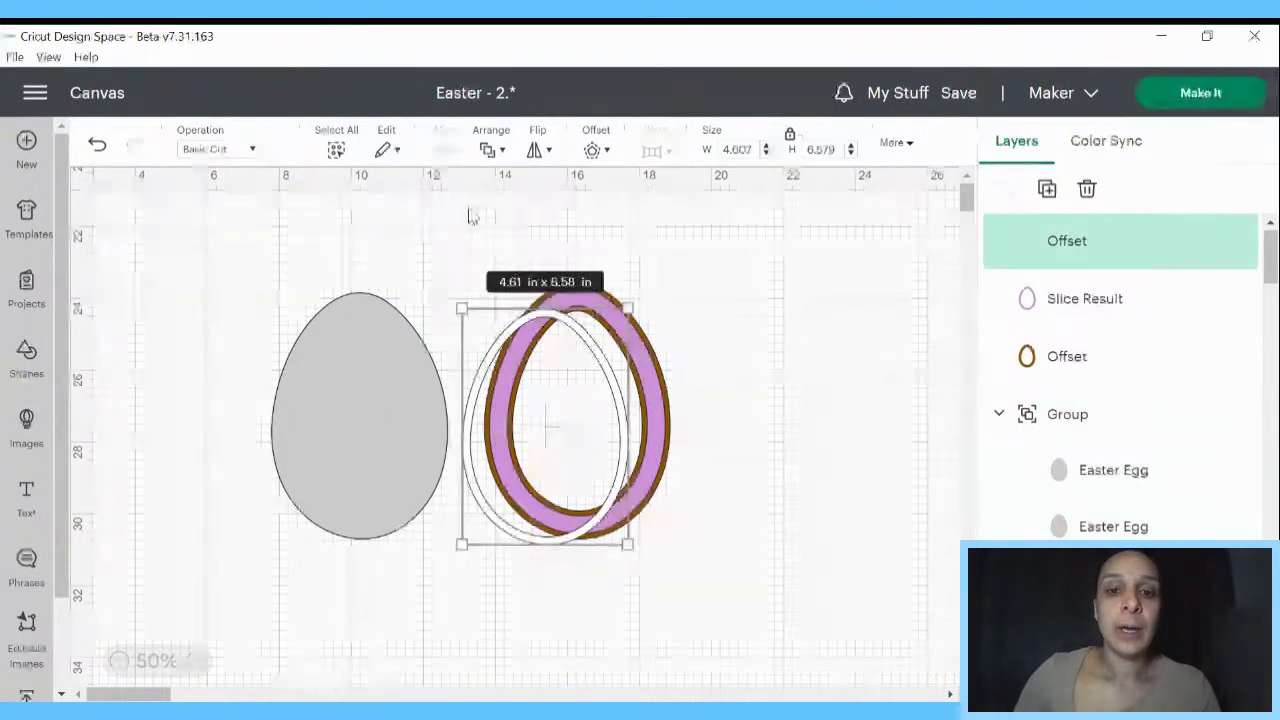
- Center-align the white, purple and brown egg rings on one another and group the three layers
drag(472, 217, 668, 436)
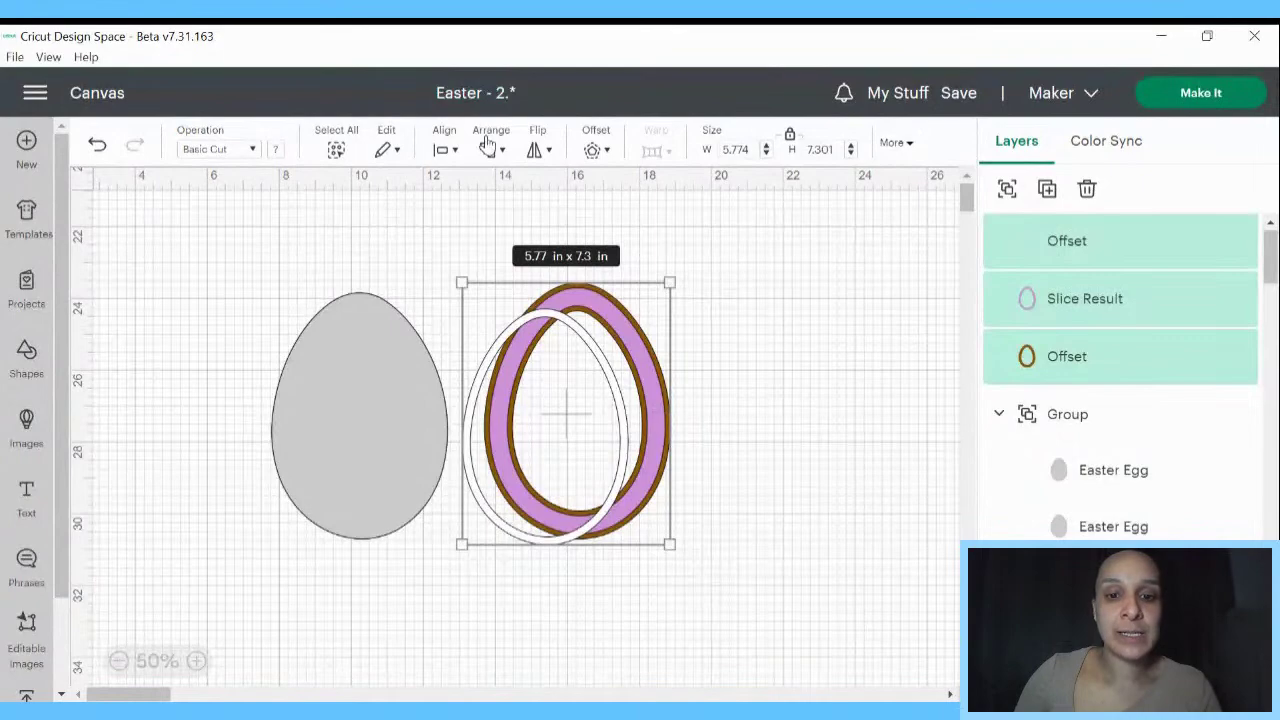
click(445, 149)
click(509, 443)
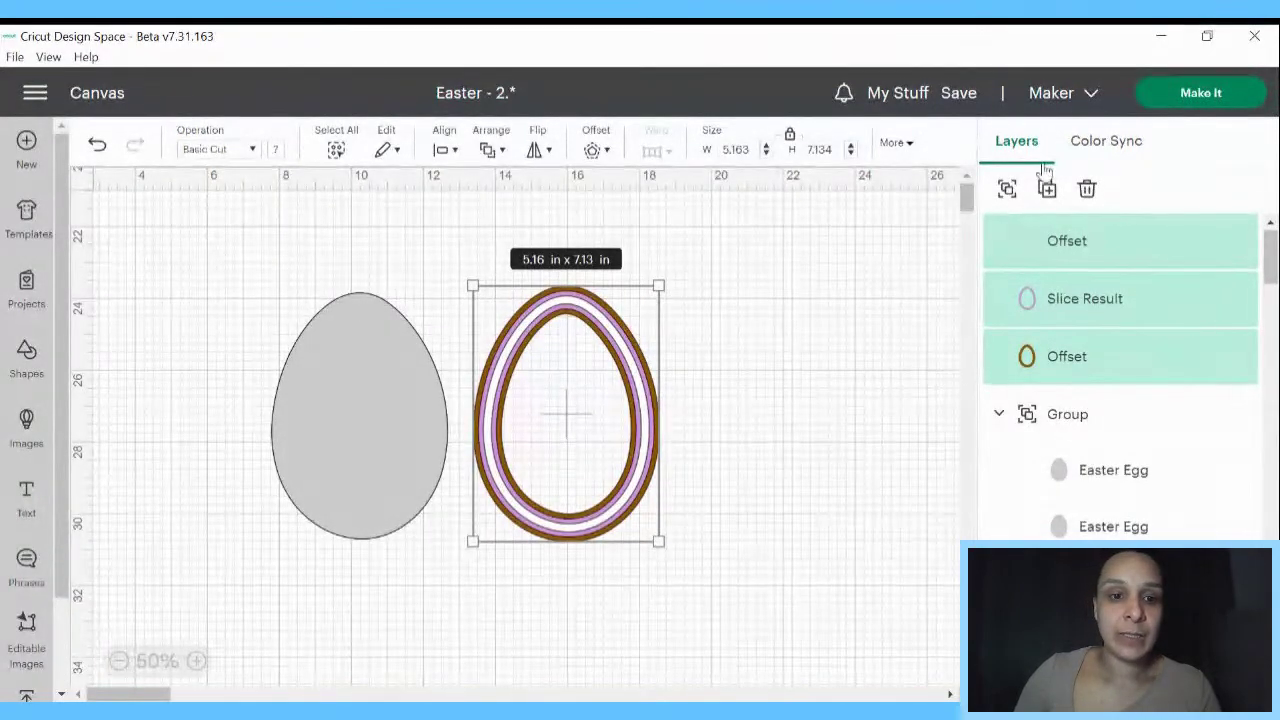
click(1007, 188)
- Place the grouped rings over the gray egg and center-align the two groups
drag(640, 331, 434, 351)
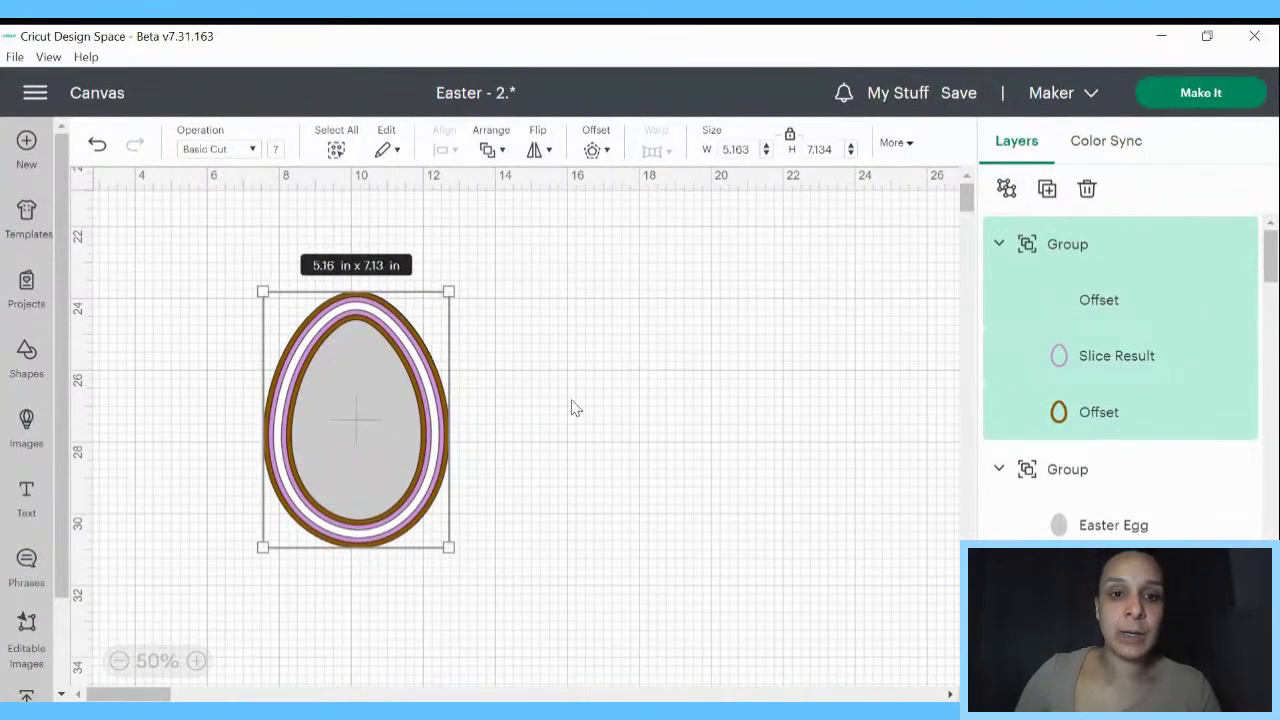
key(ctrl+a)
click(441, 149)
click(491, 430)
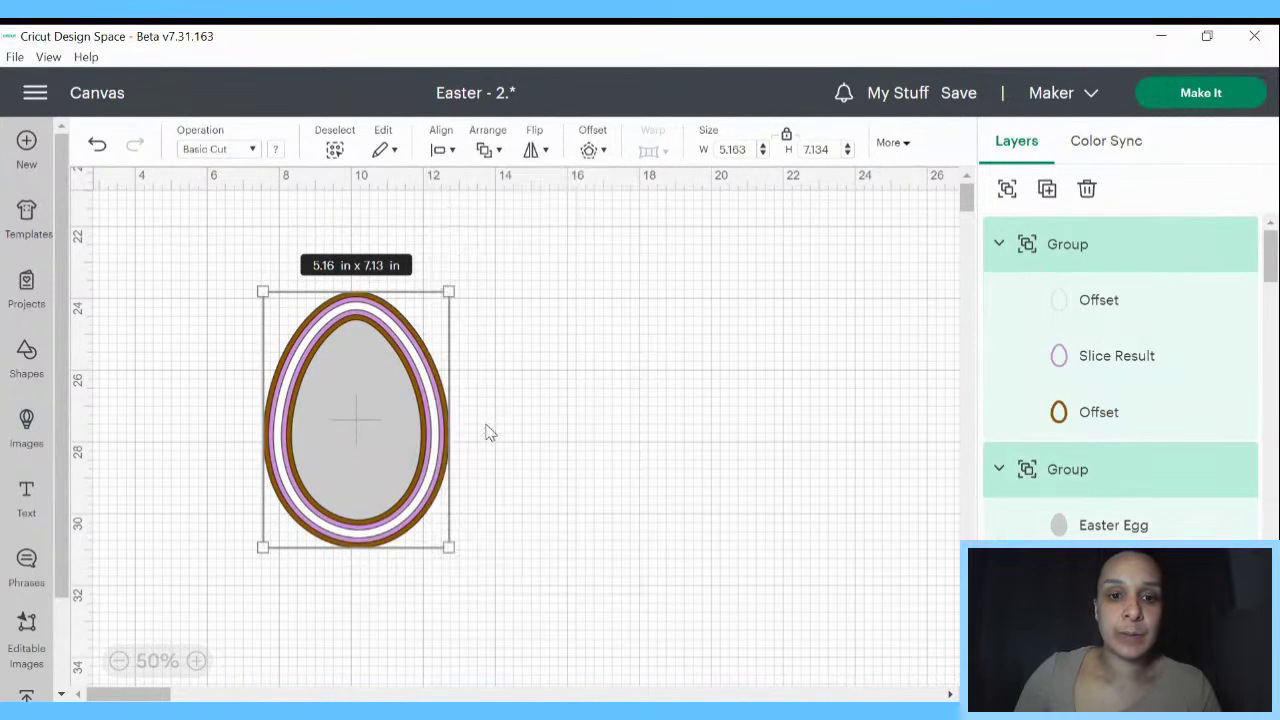
- Reposition the whole framed egg stack near the middle of the canvas
drag(374, 397, 549, 398)
click(763, 392)
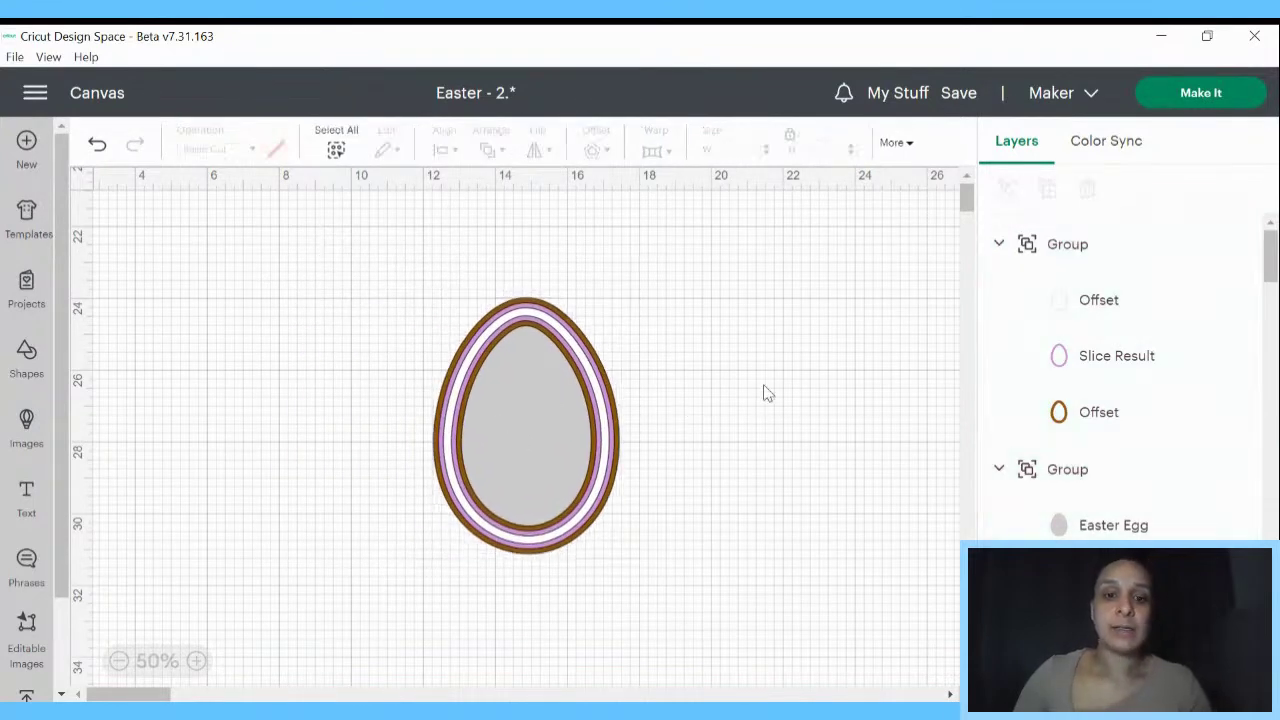
drag(416, 229, 700, 580)
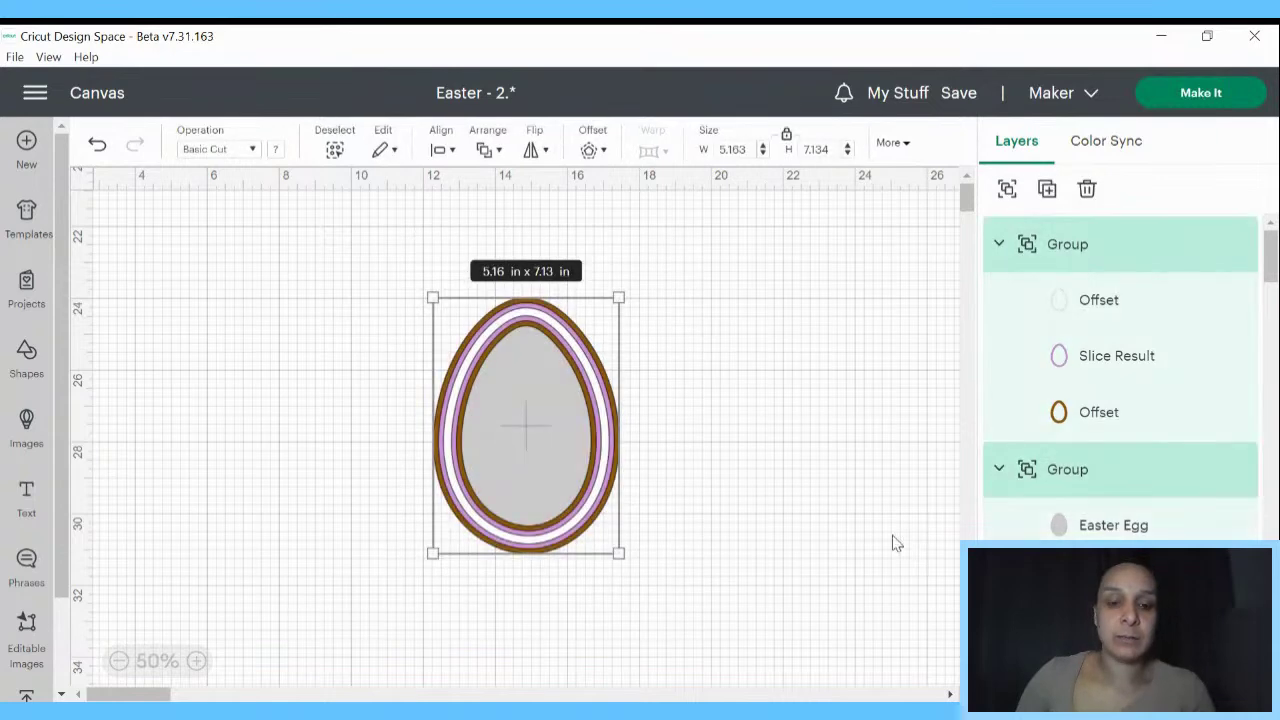
click(802, 519)
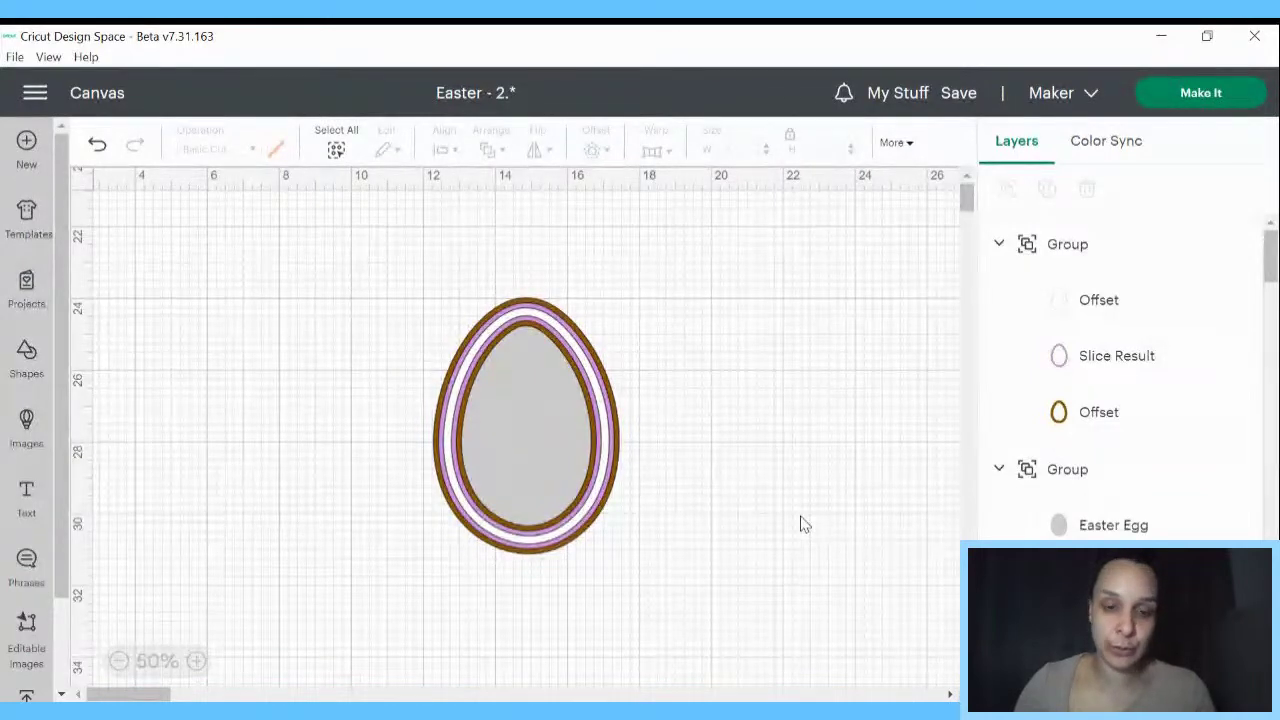
drag(364, 220, 640, 520)
drag(558, 470, 311, 468)
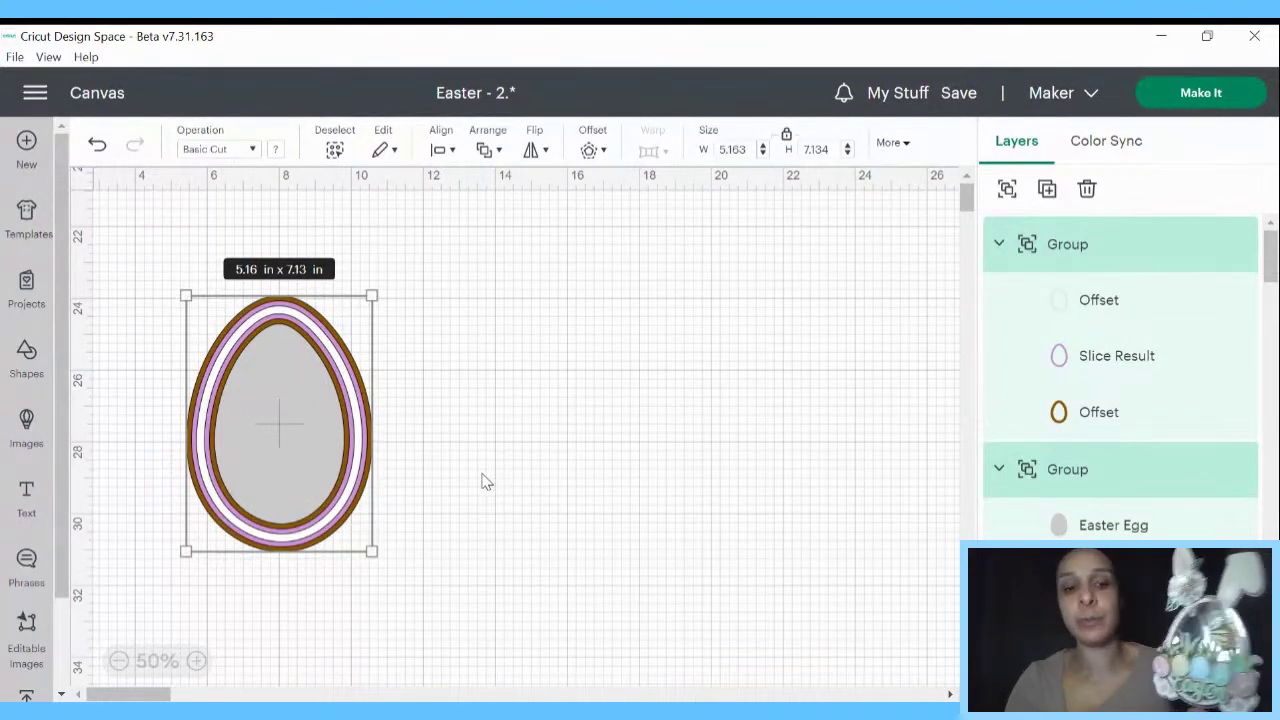
drag(490, 470, 474, 410)
click(517, 420)
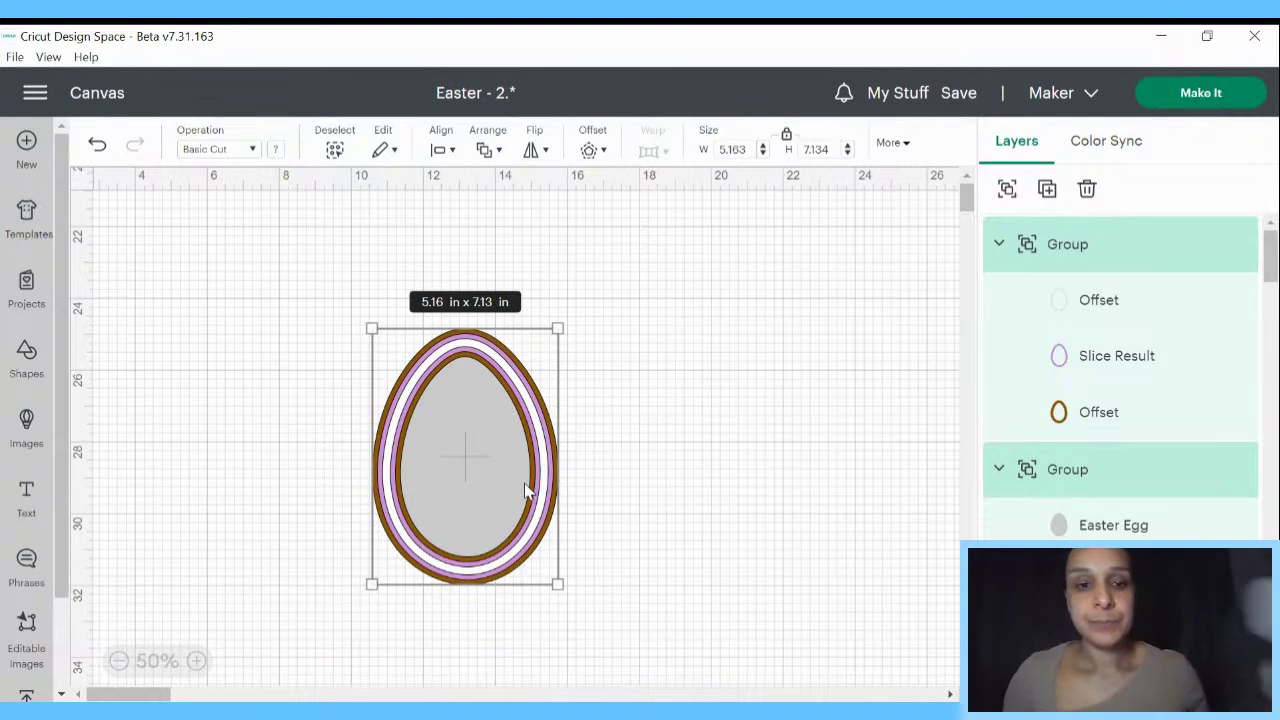
drag(705, 500, 504, 414)
click(707, 445)
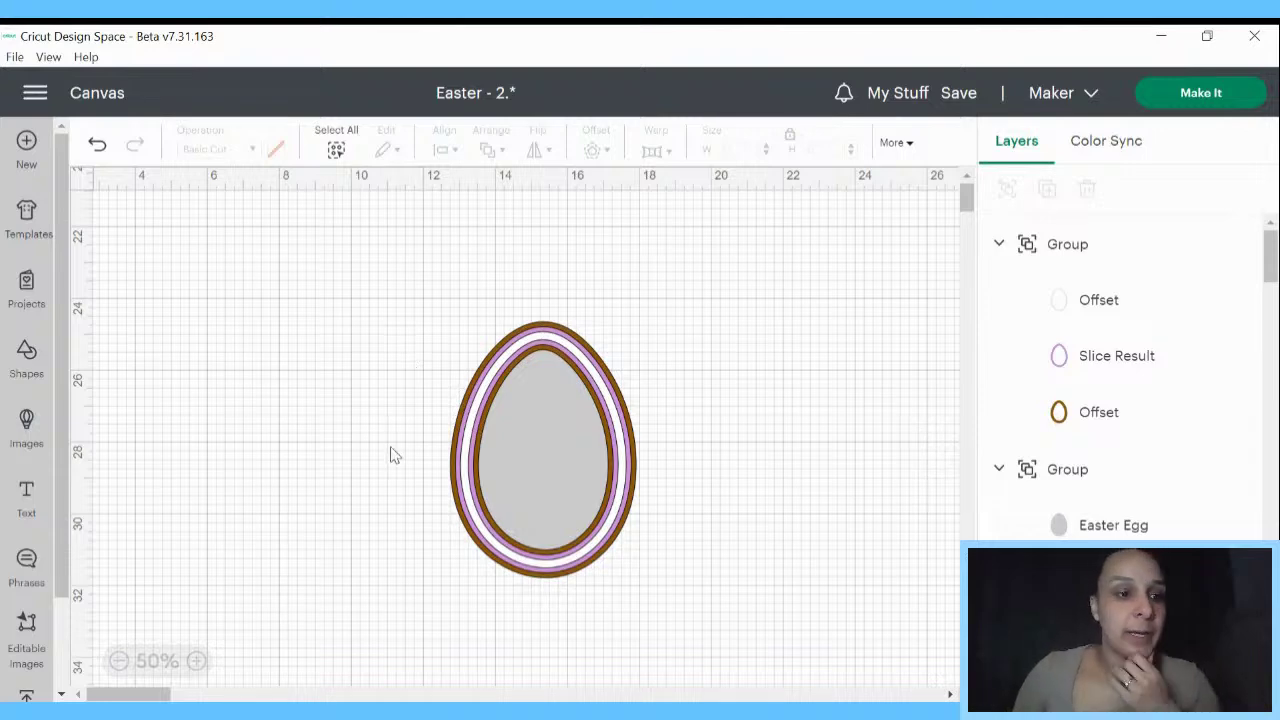
- Search the image library for #M335A1906, keeping the current project on the canvas
click(33, 162)
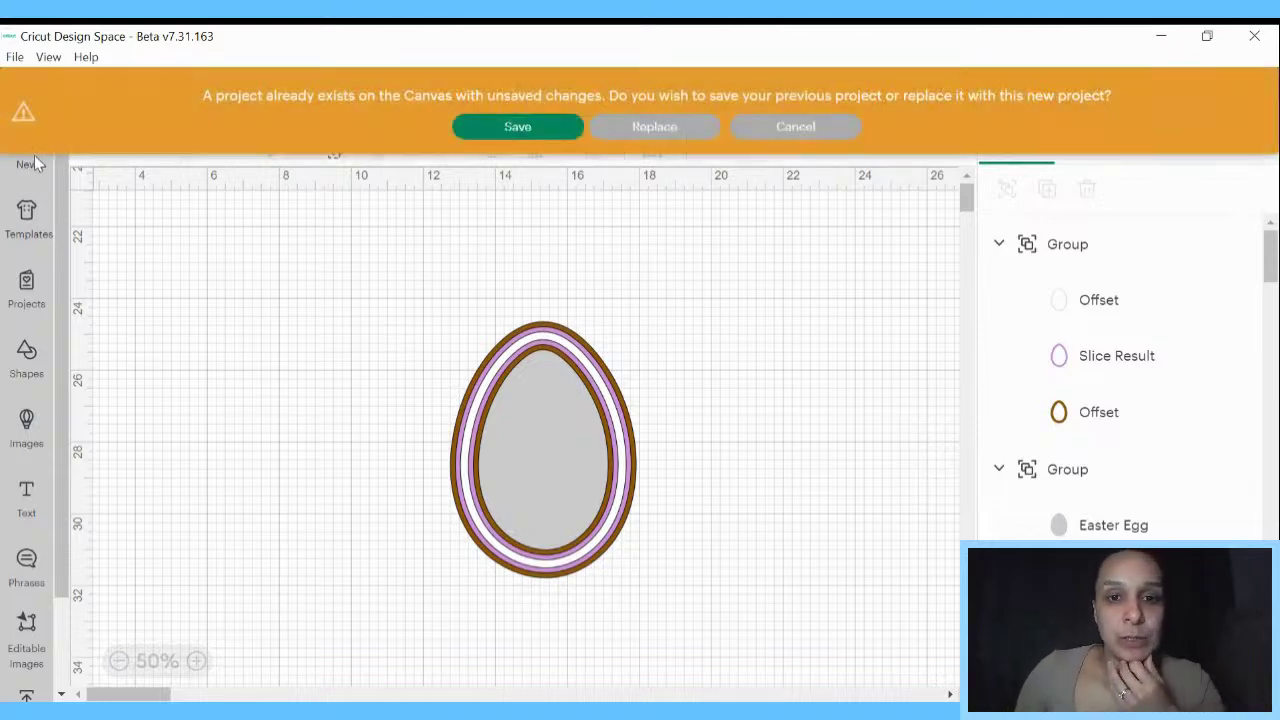
click(797, 127)
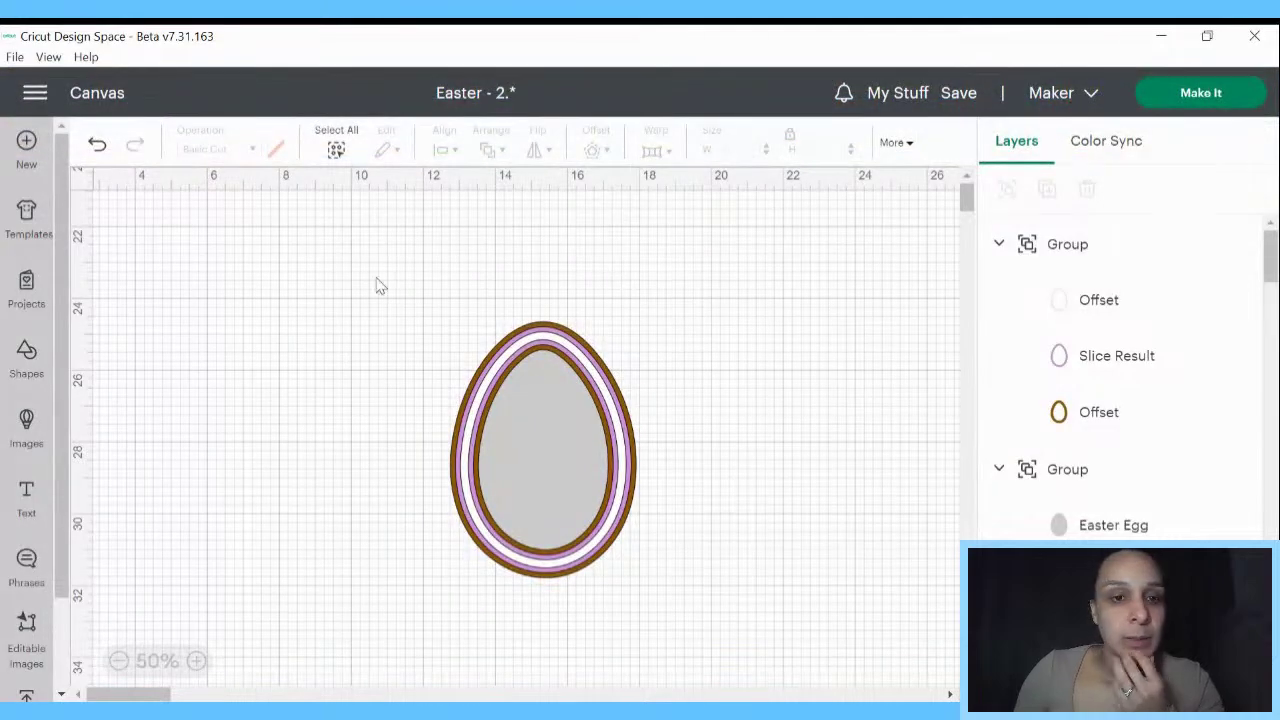
click(28, 432)
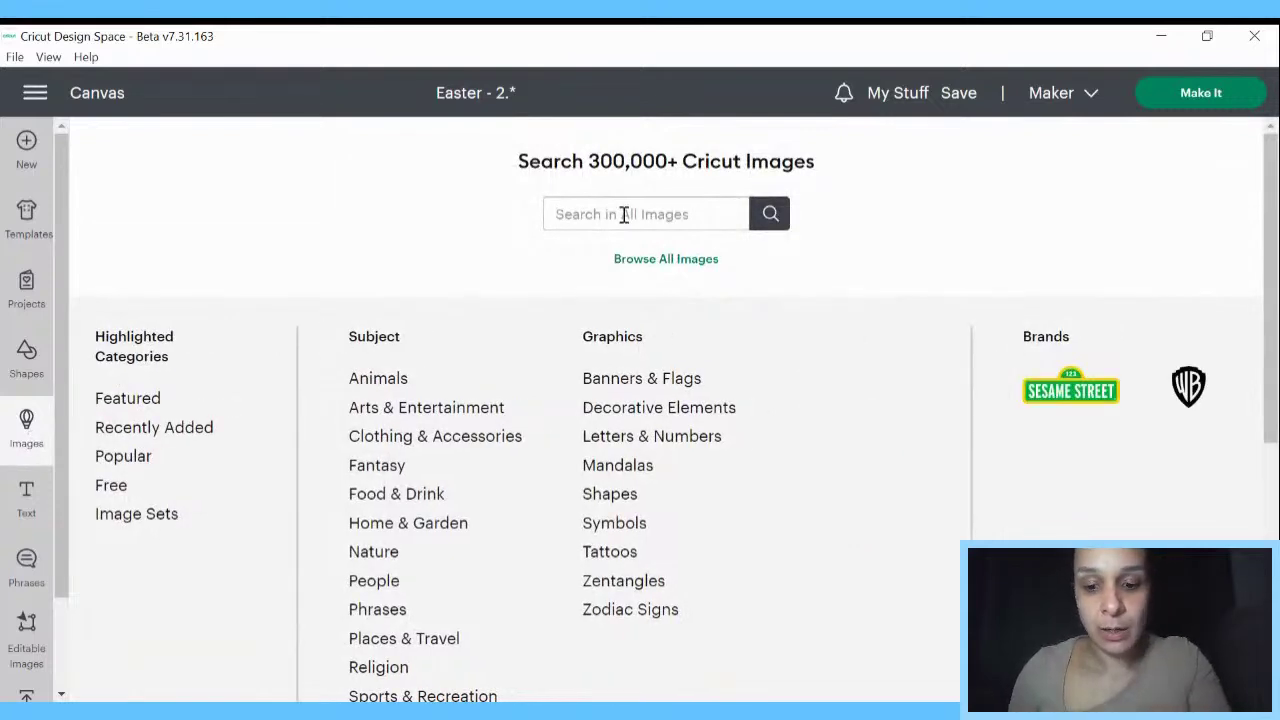
text(#)
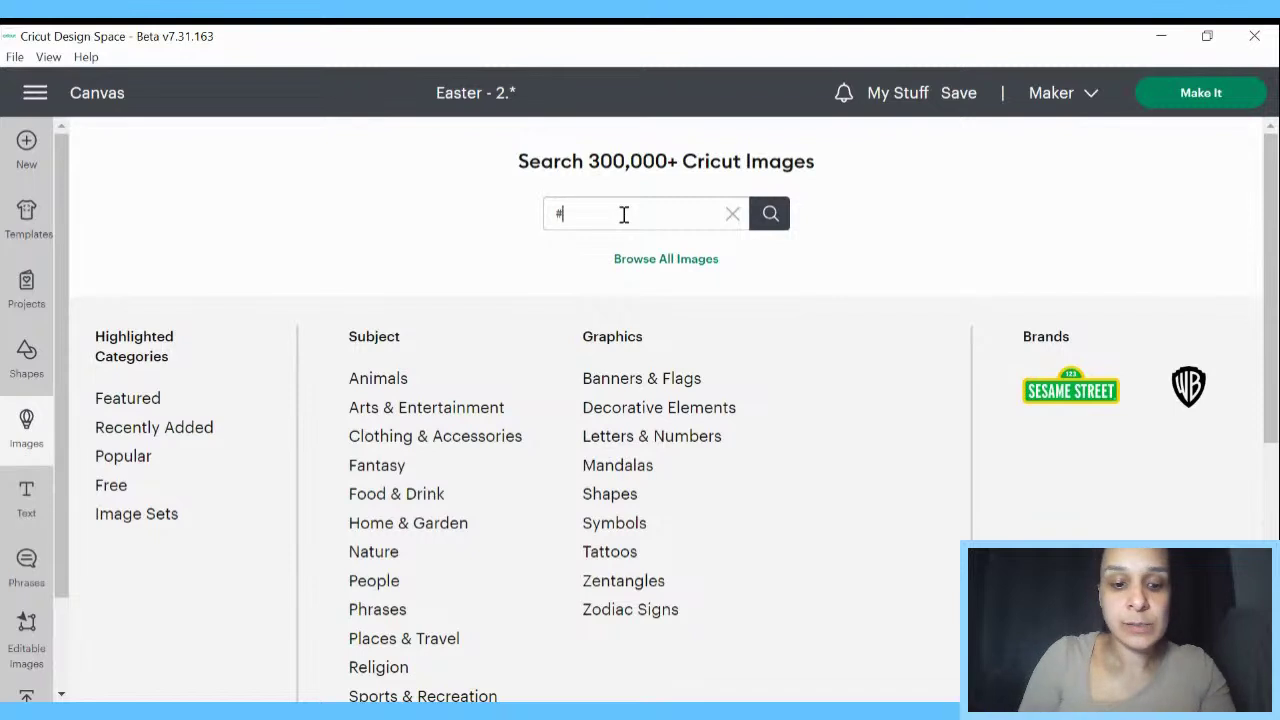
text(m)
key(BackSpace)
text(M)
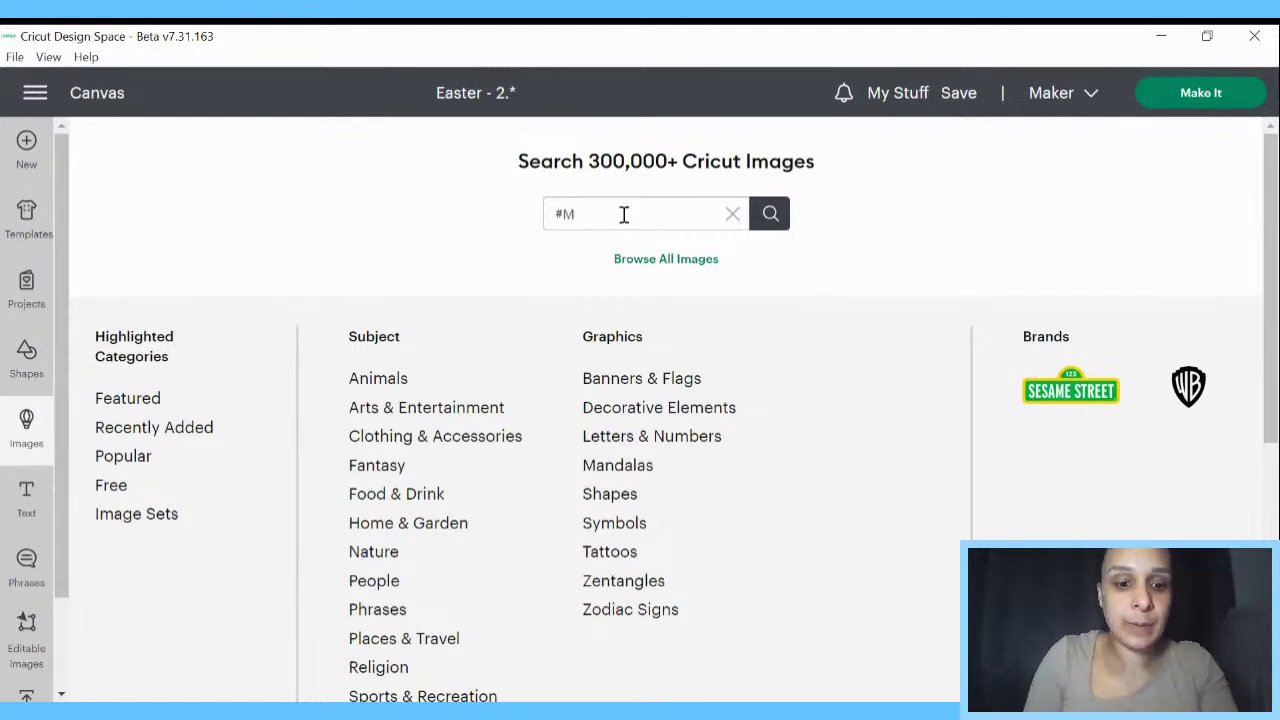
text(335)
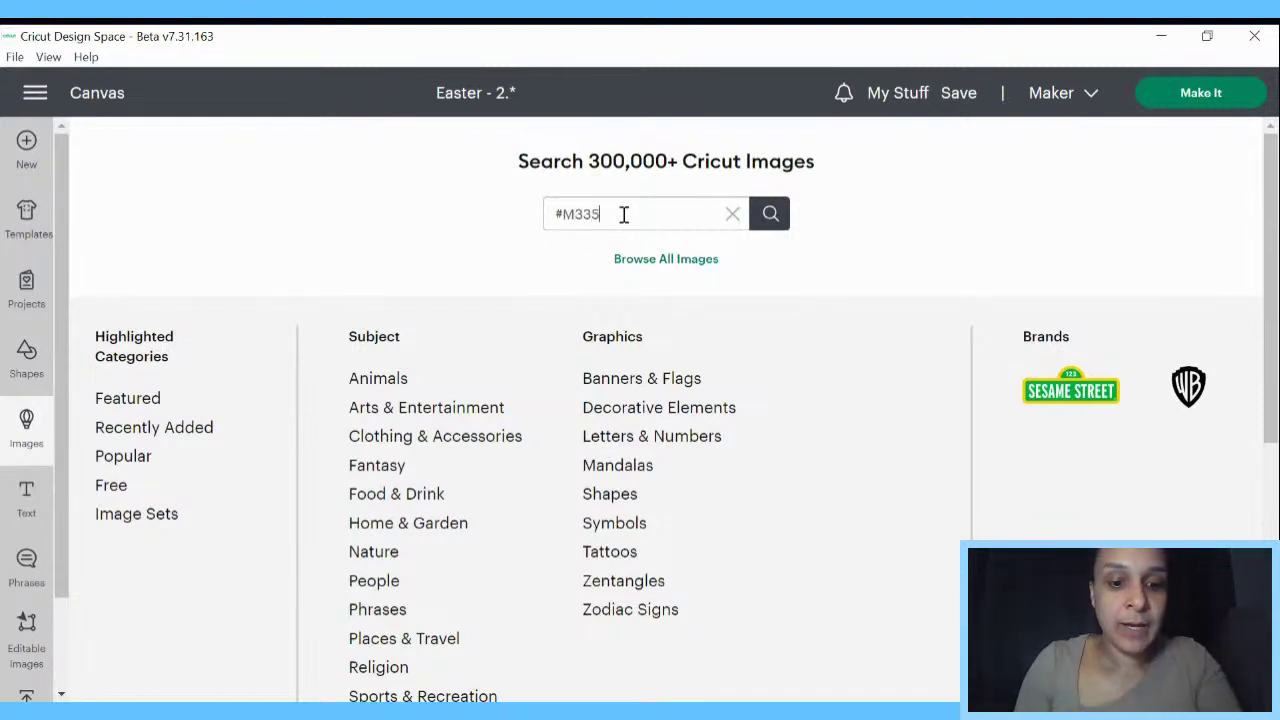
text(A)
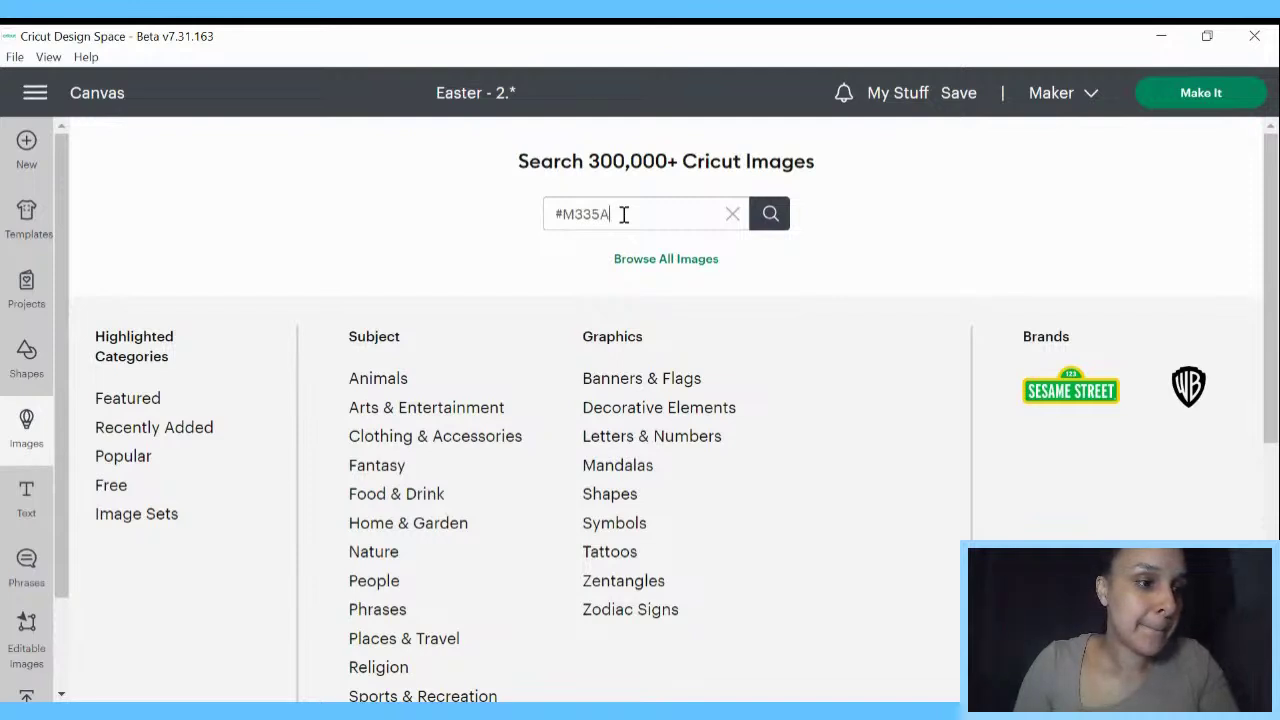
text(1906)
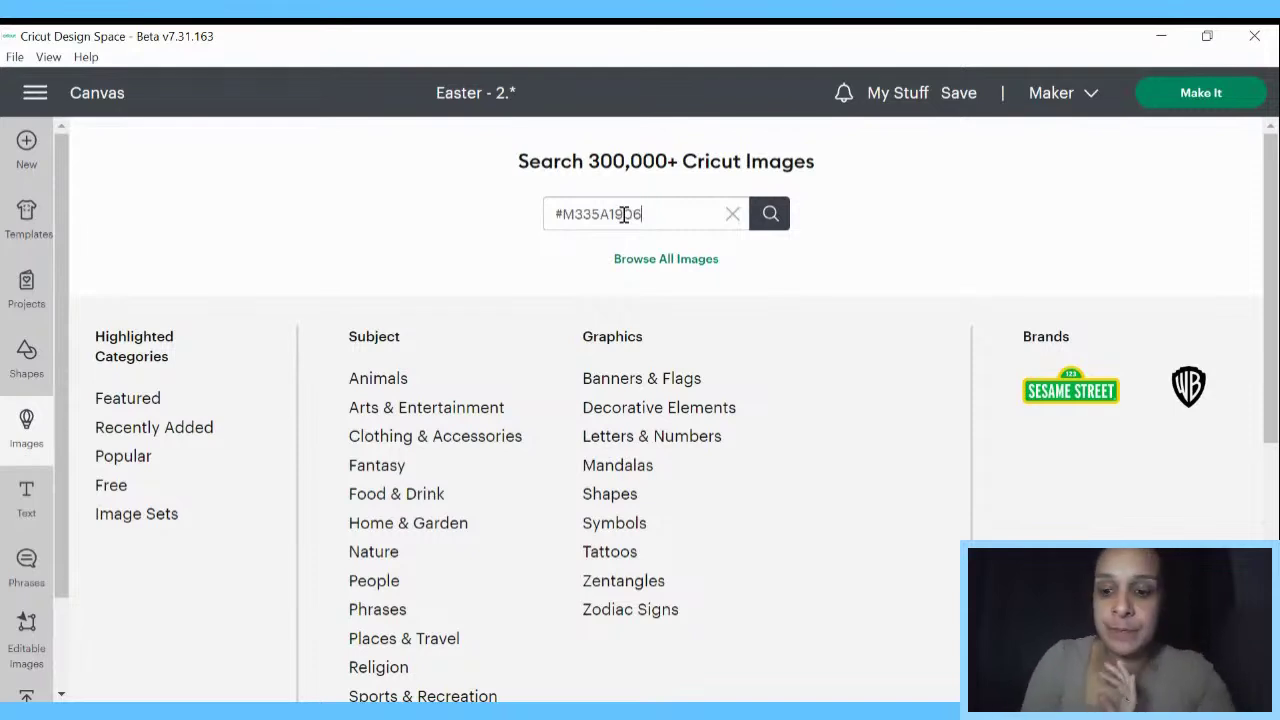
key(Return)
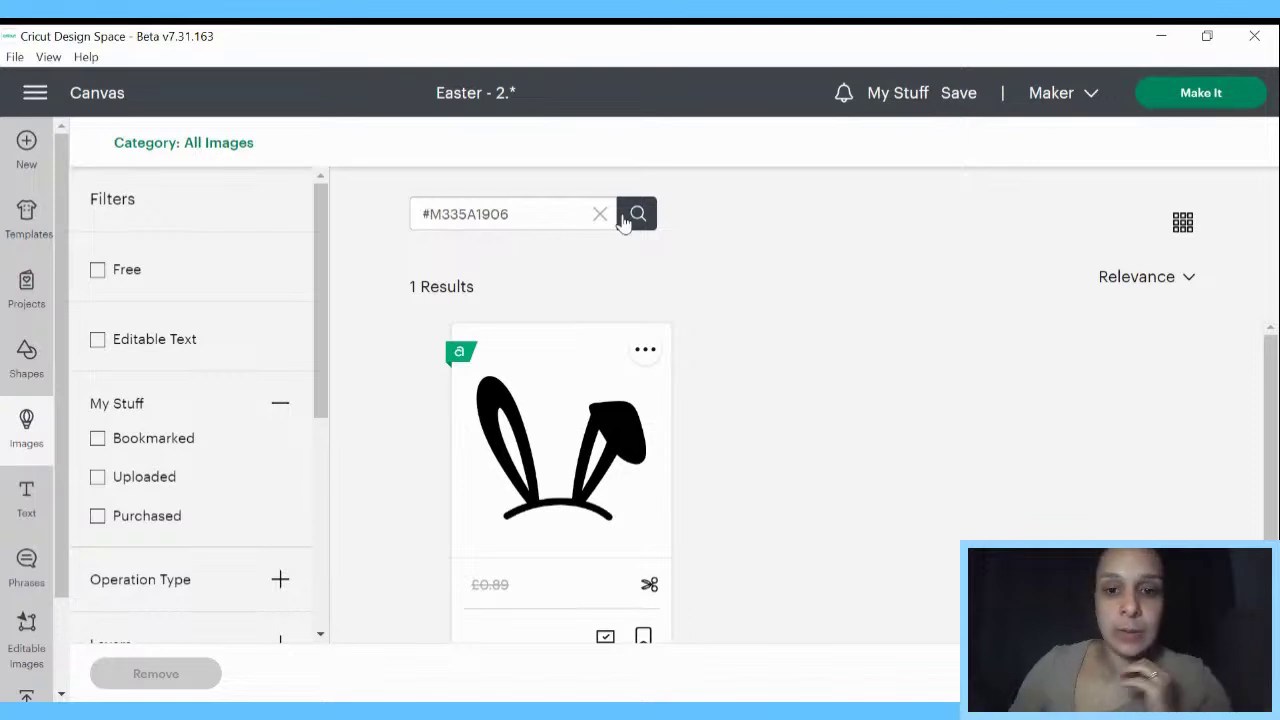
- Add the Bunny Ears image to the canvas and place it over the top of the framed egg
click(529, 509)
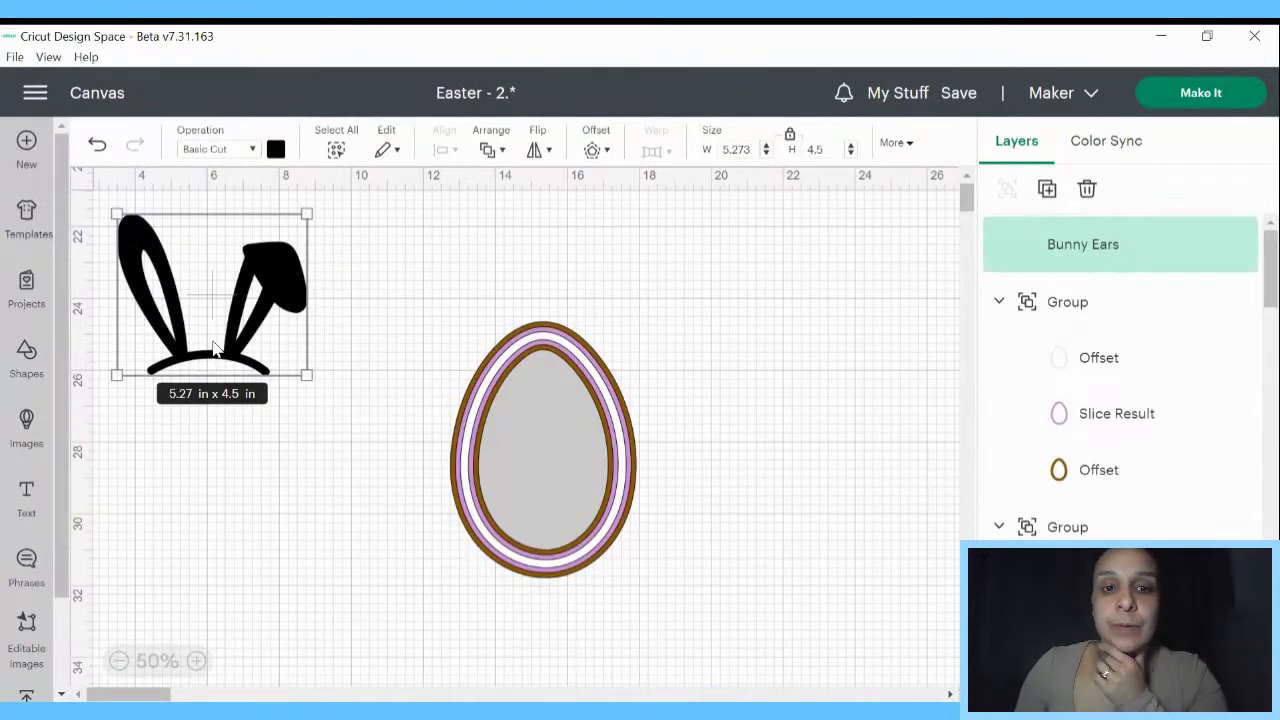
drag(213, 347, 548, 368)
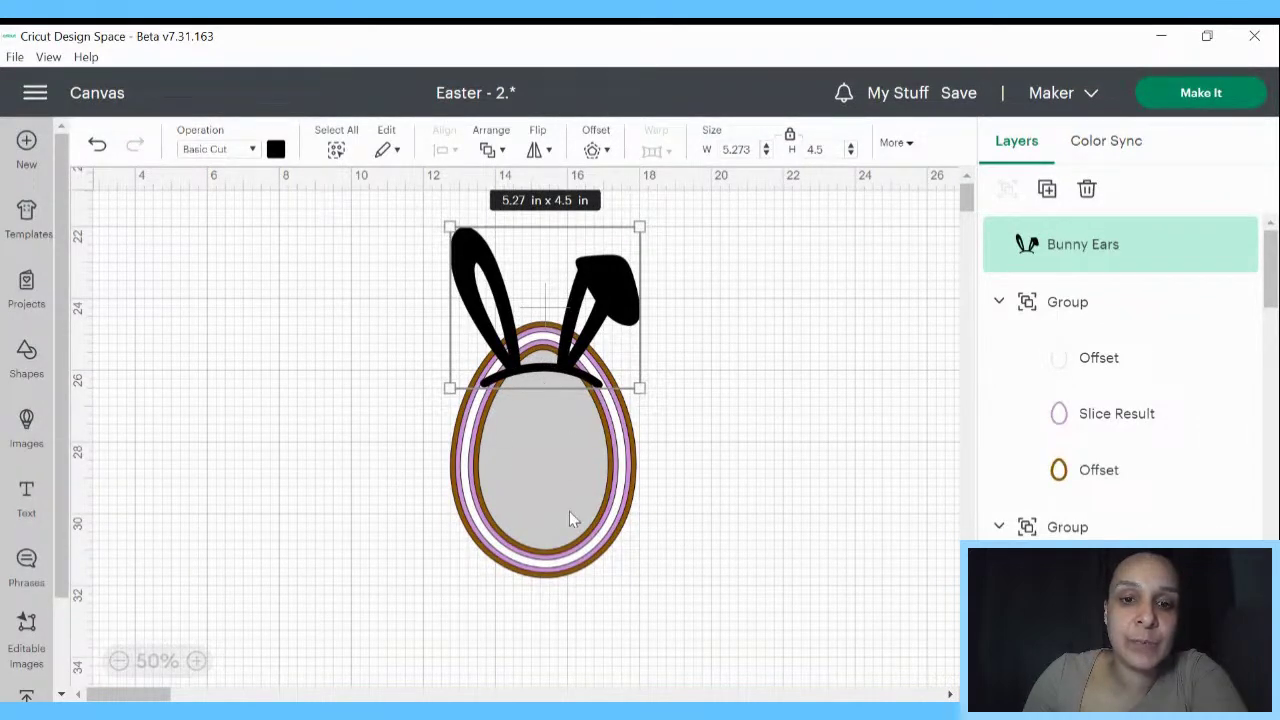
- Try sending the bunny ears behind the framed egg and undo the reordering
right_click(567, 356)
click(616, 420)
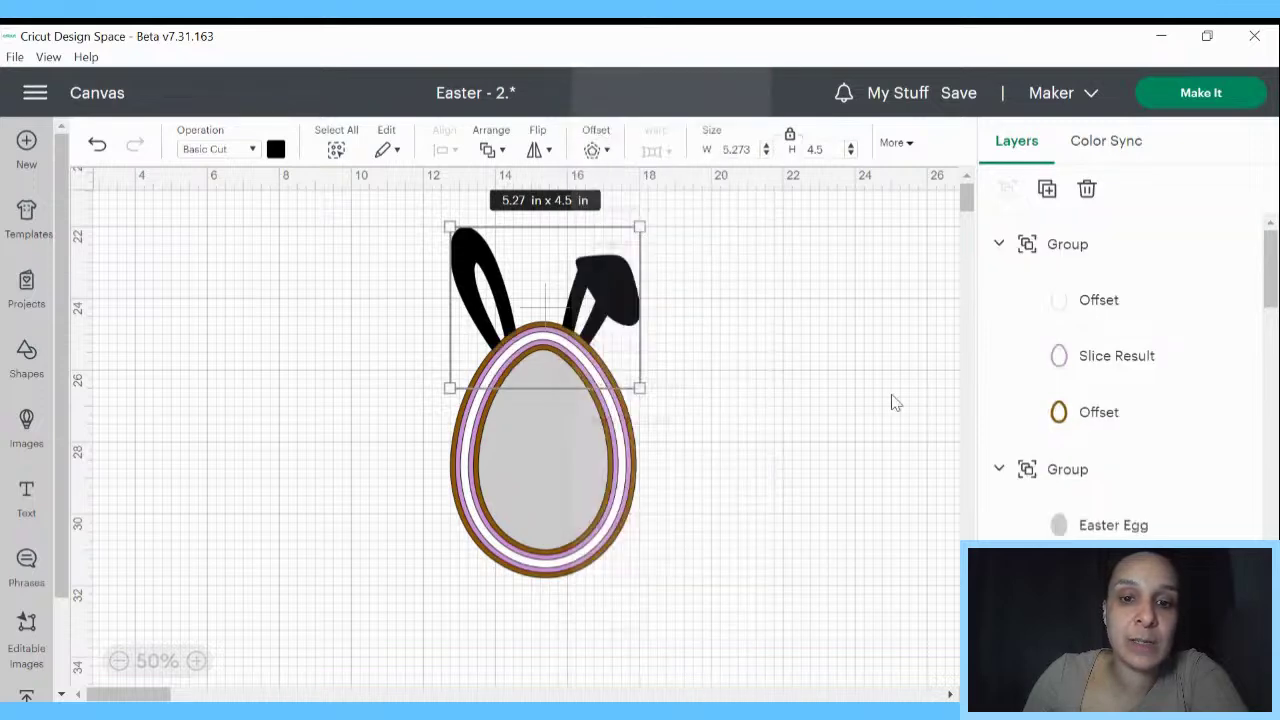
click(98, 147)
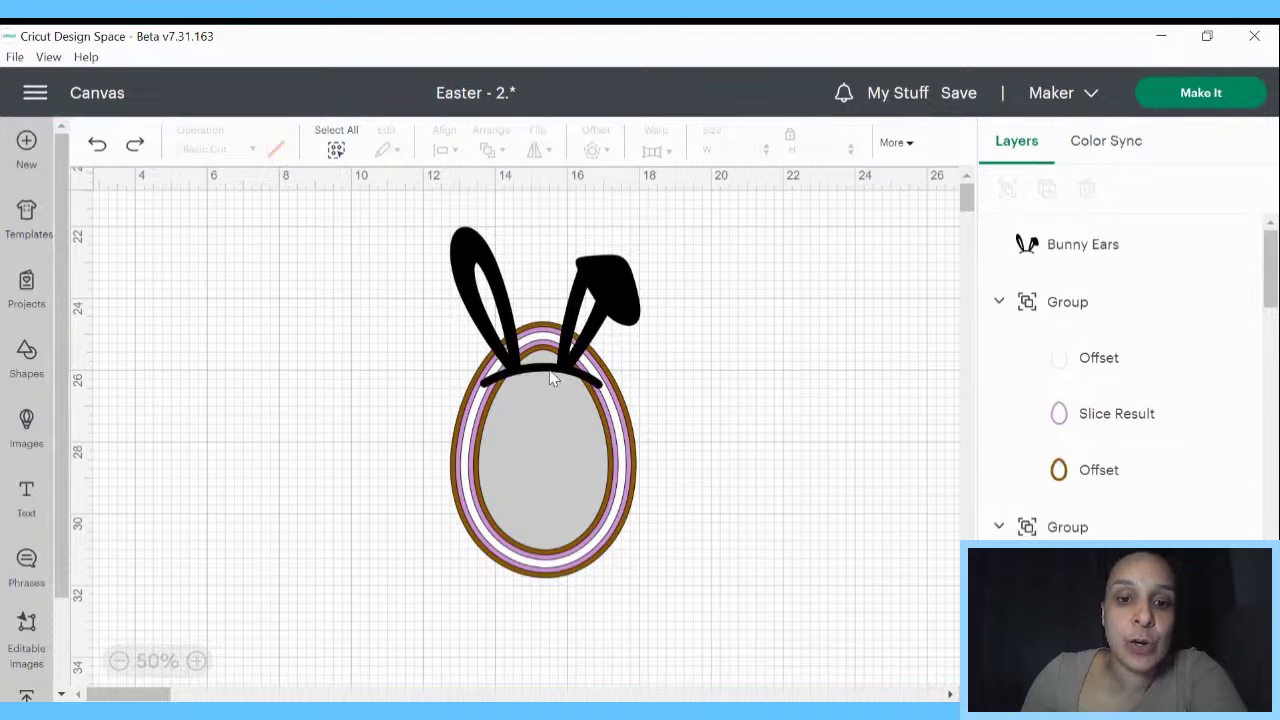
- Move the bunny ears clear of the egg and group the frame rings with the gray egg base
drag(553, 378, 556, 353)
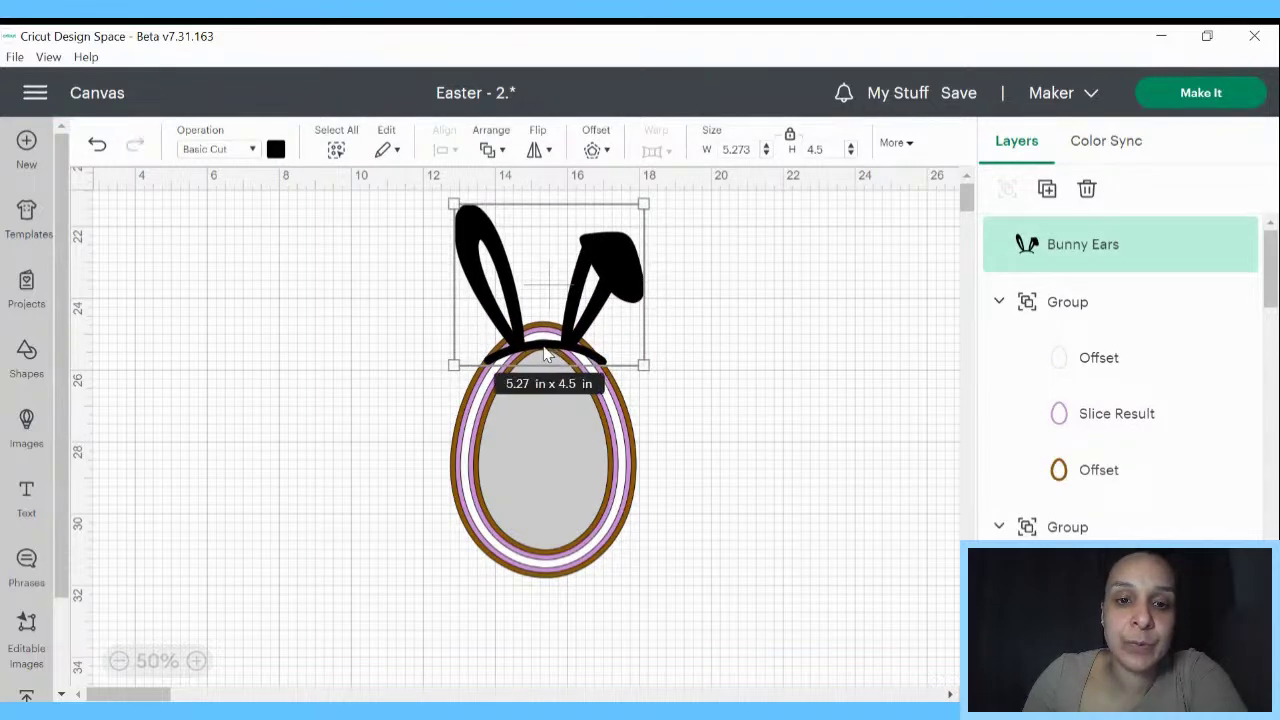
drag(563, 474, 321, 466)
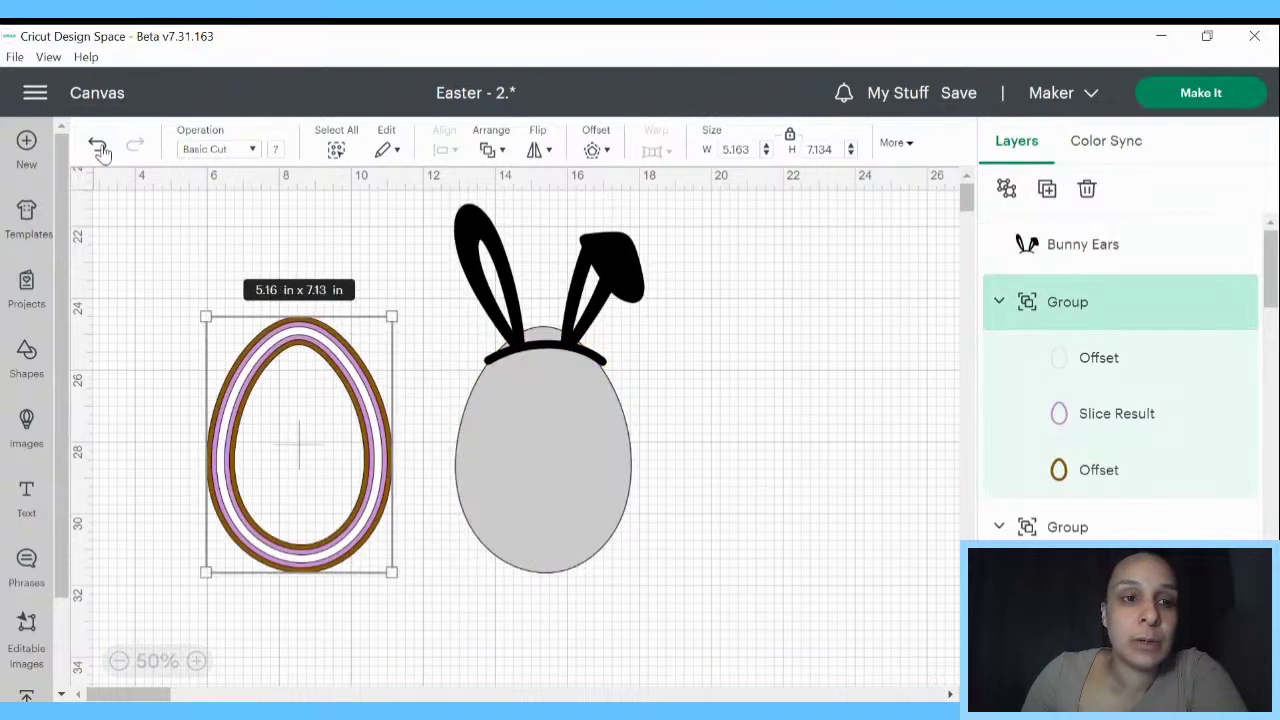
click(100, 148)
drag(523, 323, 678, 343)
click(543, 414)
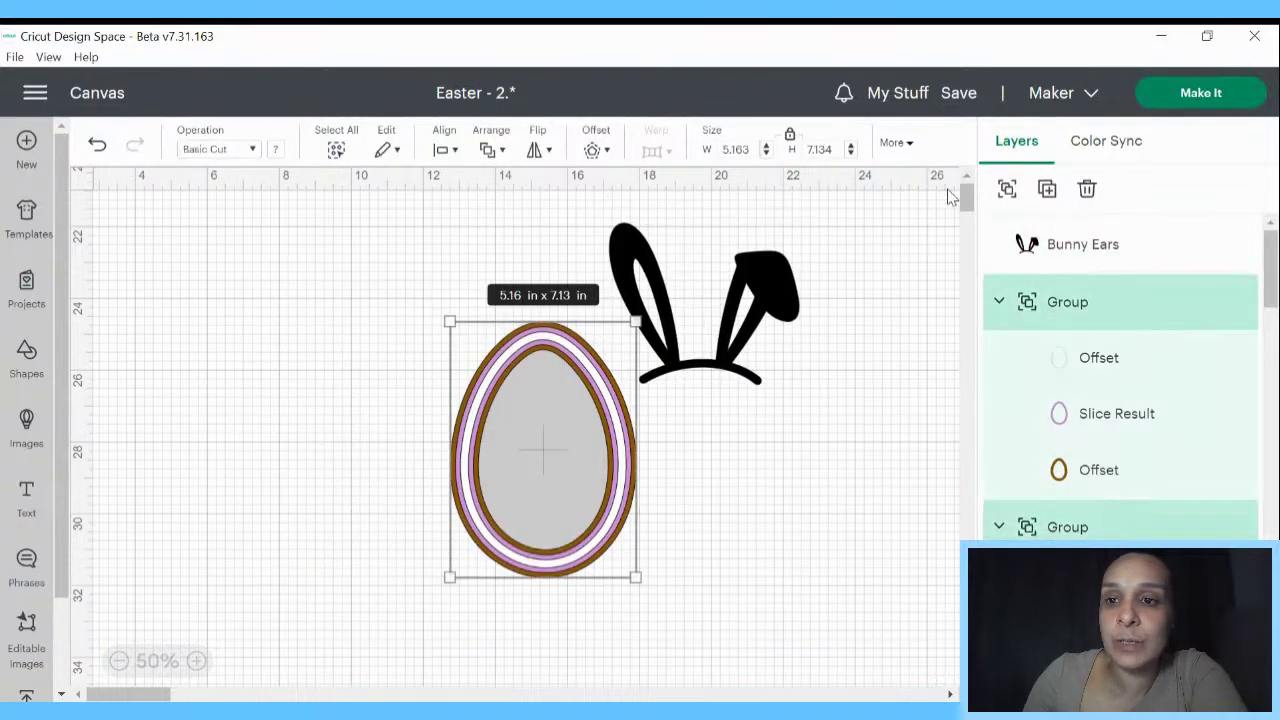
key(ctrl+g)
drag(566, 383, 434, 371)
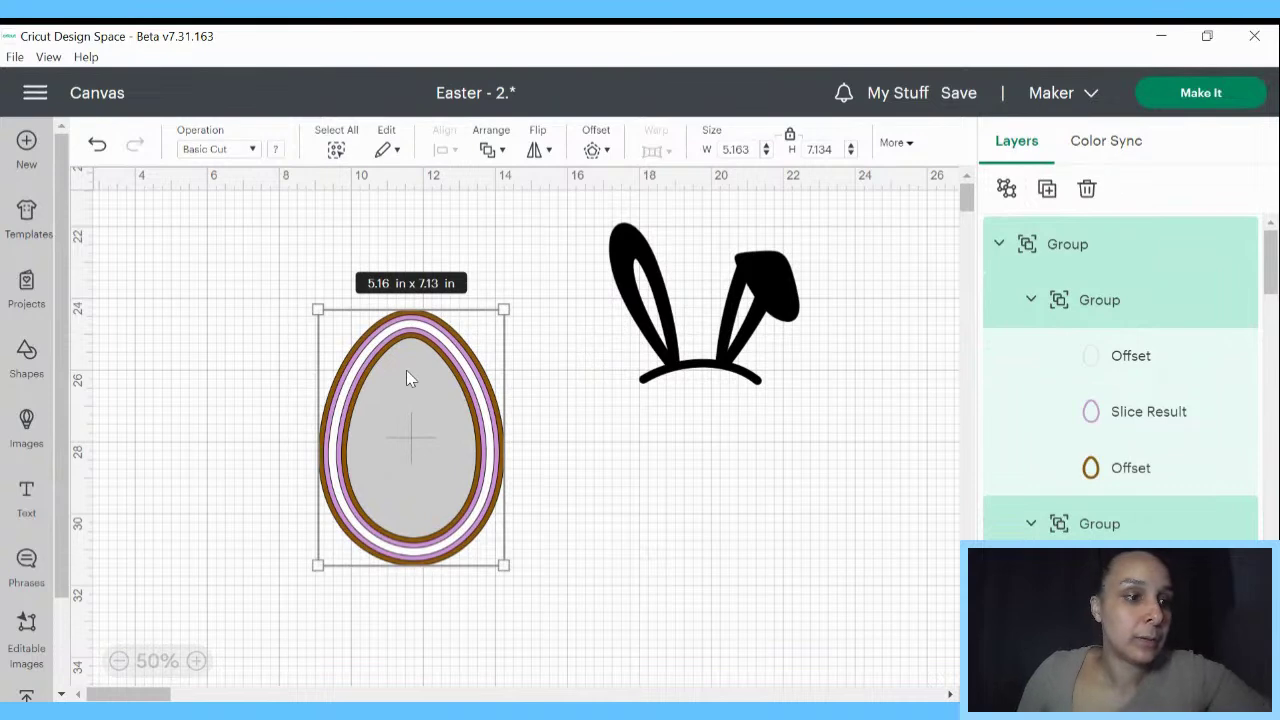
click(657, 356)
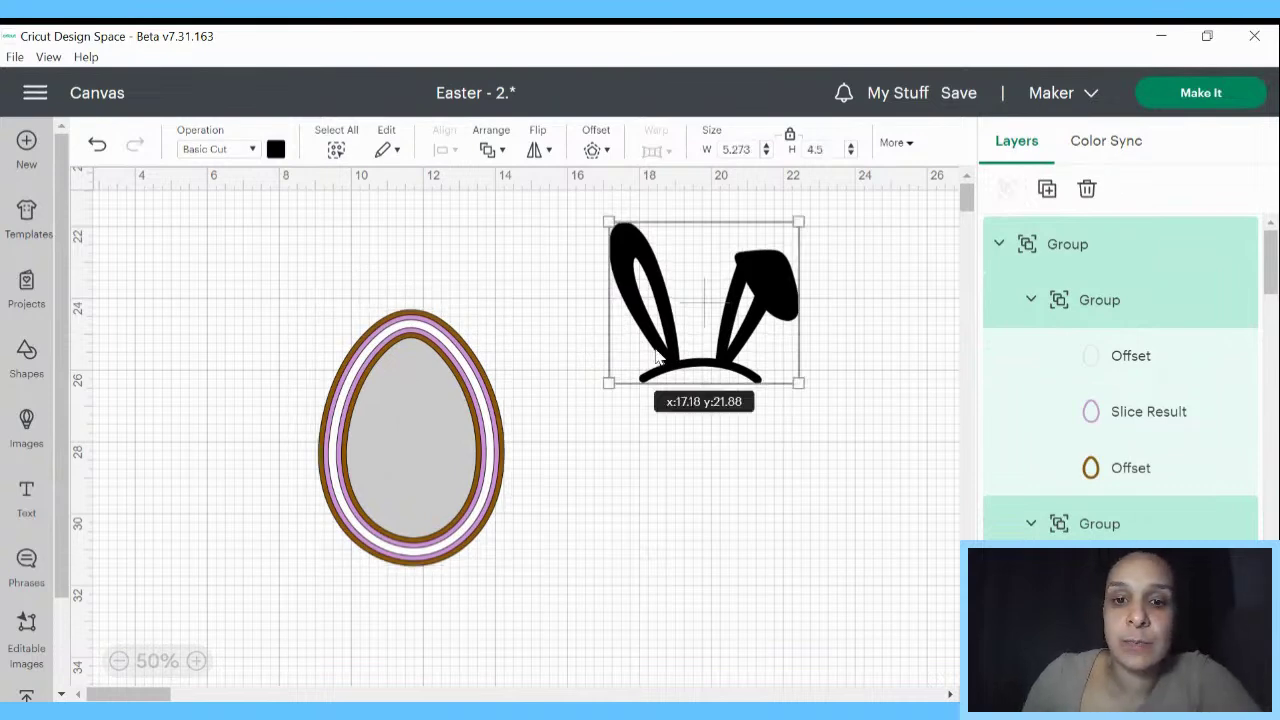
drag(657, 356, 589, 354)
- Add a free oval shape to the canvas
click(30, 373)
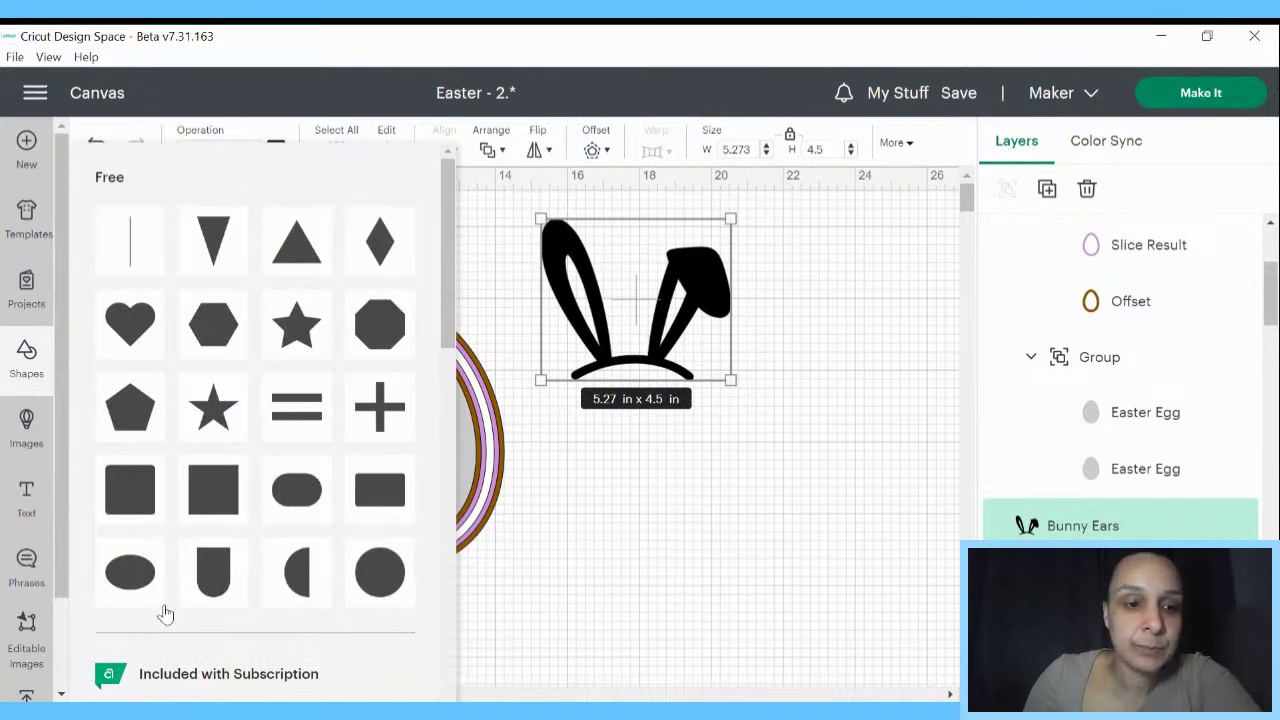
click(24, 424)
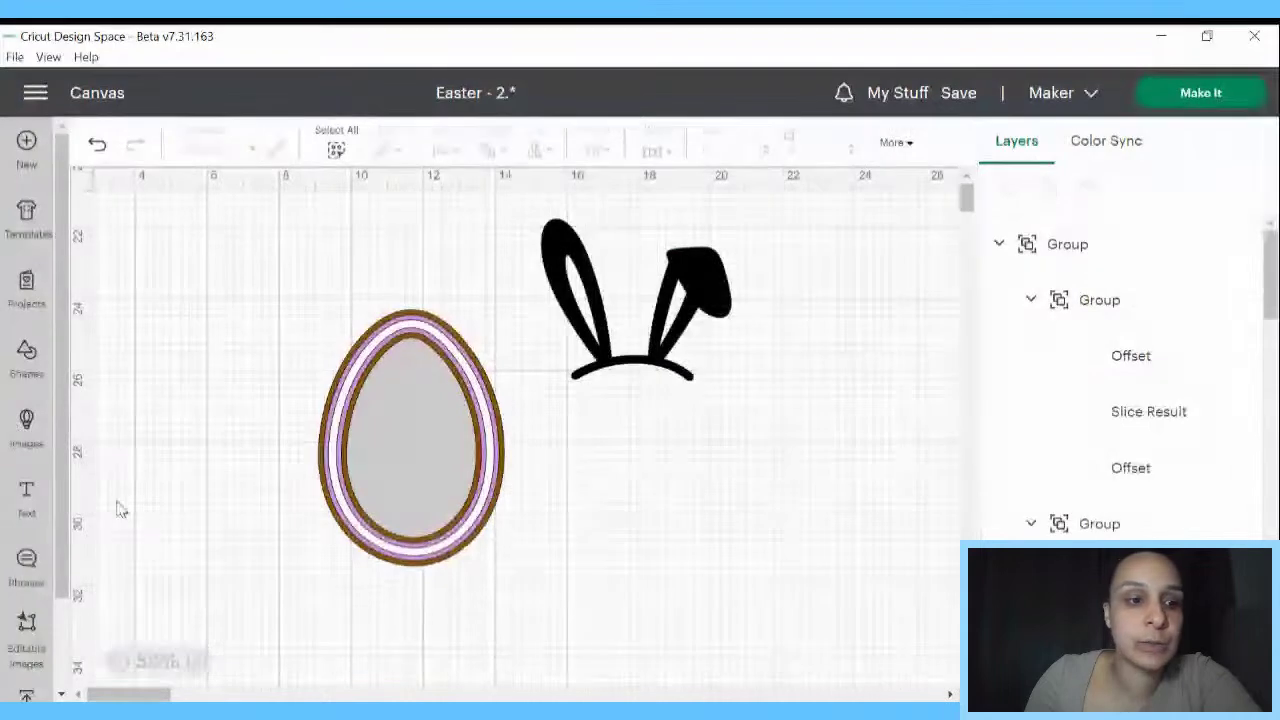
click(27, 356)
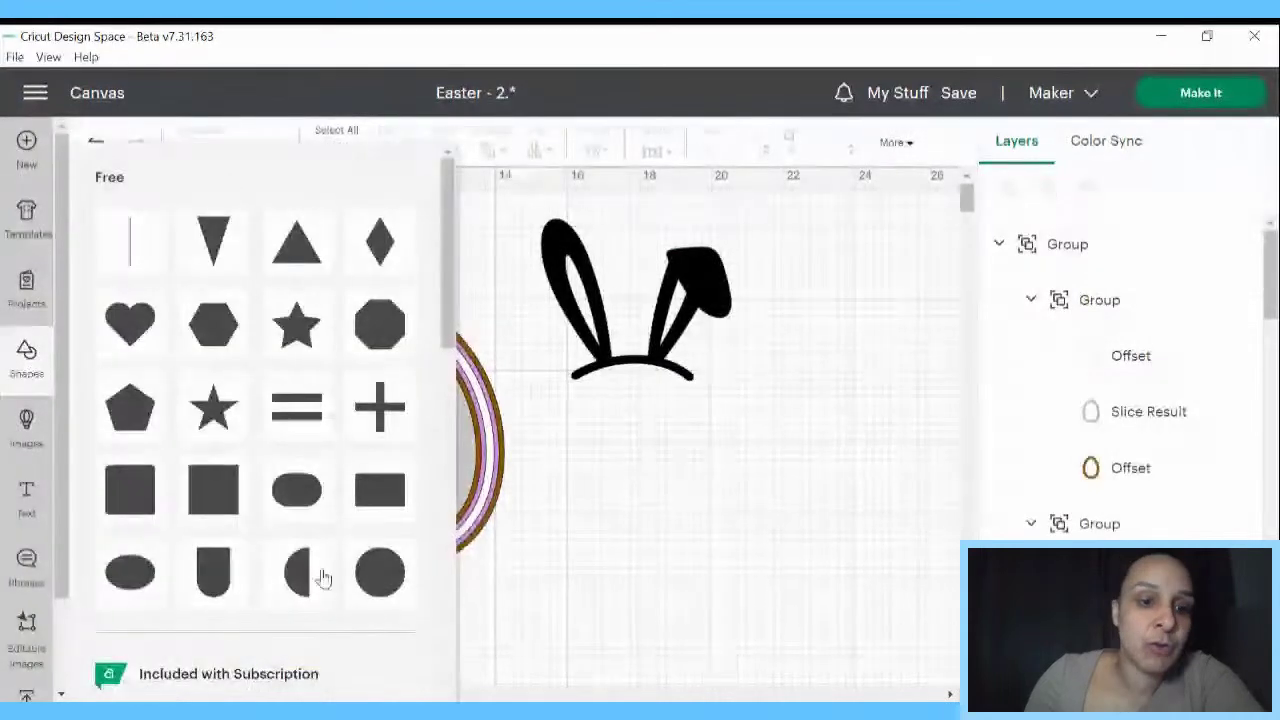
click(130, 572)
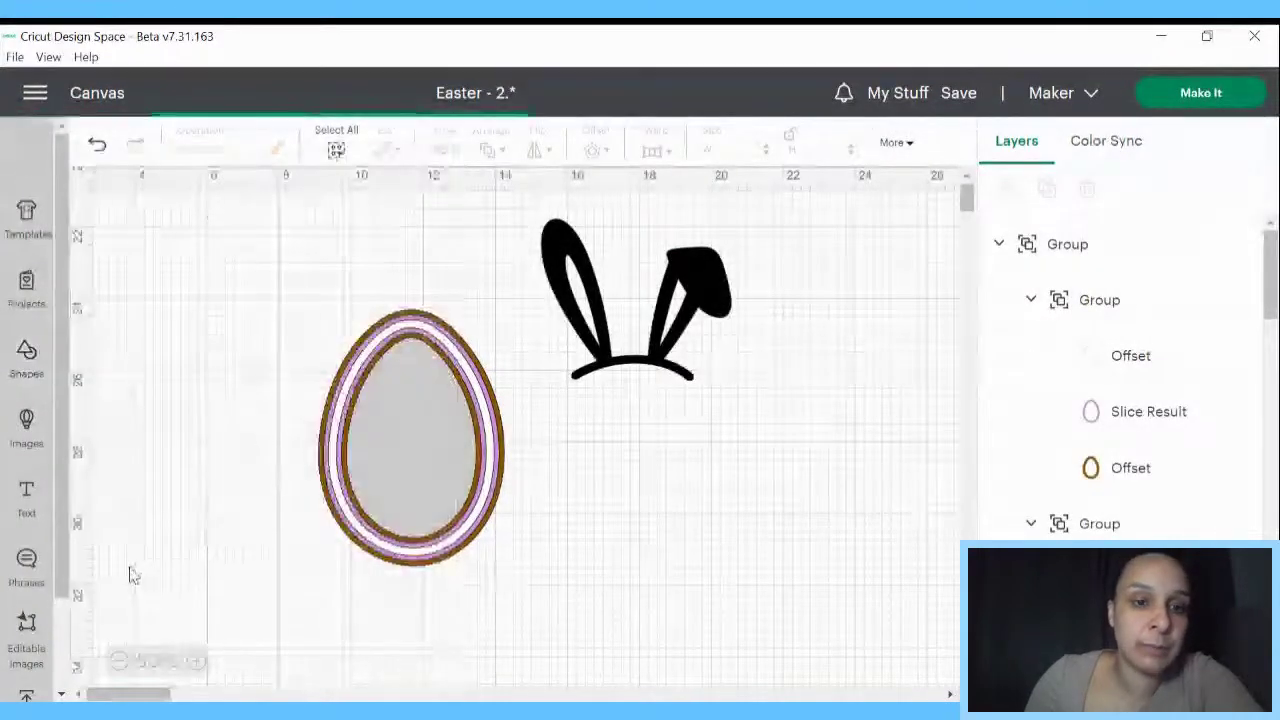
- Try stretching the oval to about 2.5 by 5.96 in and undo the resize
drag(206, 277, 206, 427)
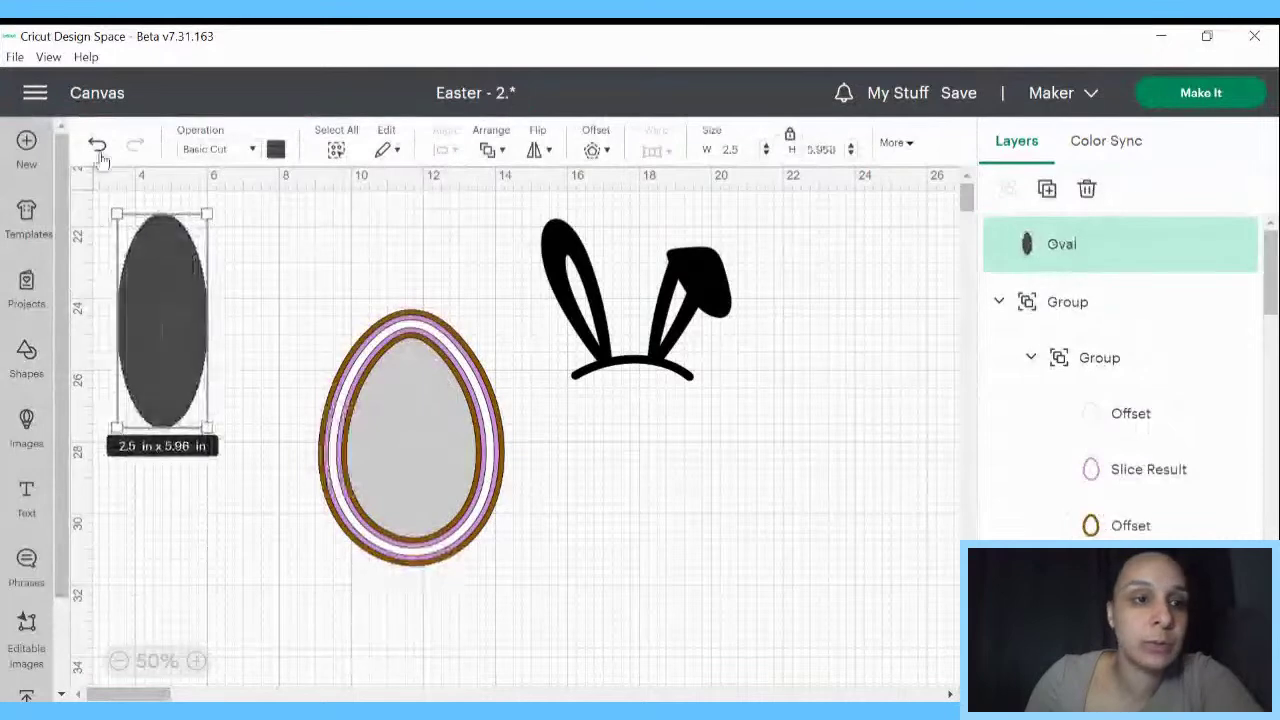
click(175, 190)
key(ctrl+z)
click(157, 257)
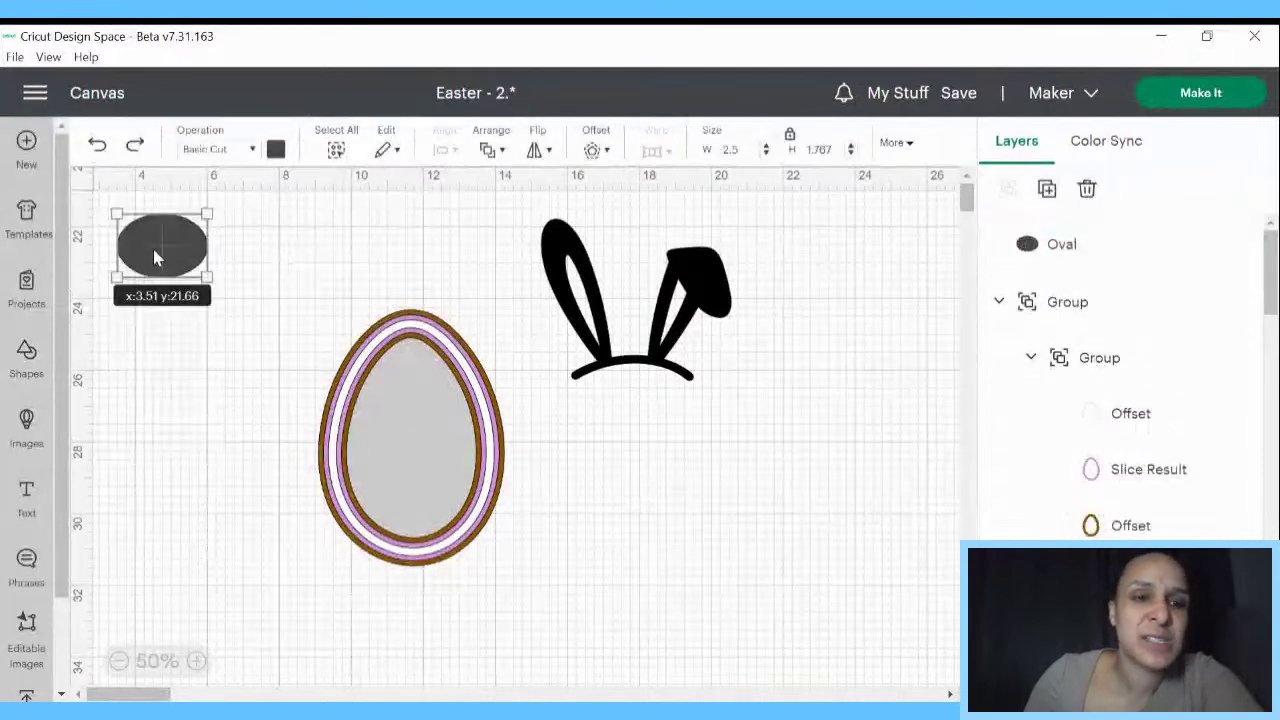
click(309, 255)
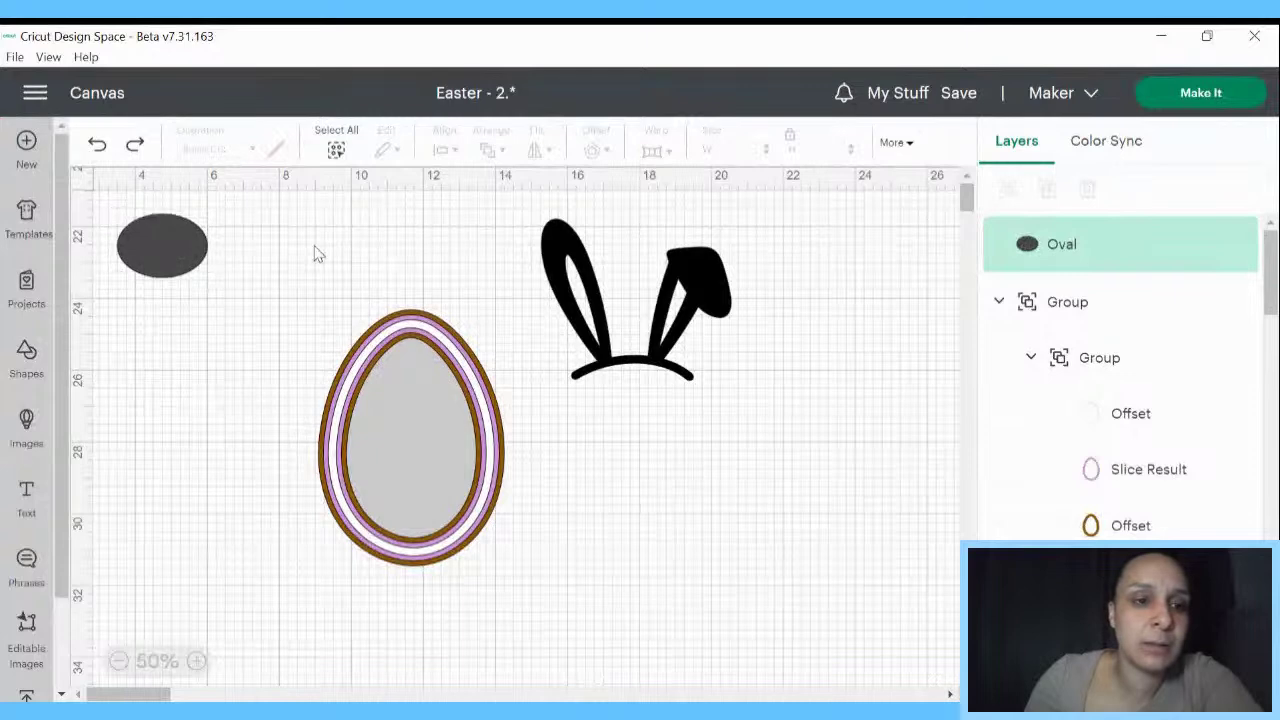
- Enlarge the oval to about 3.87 by 2.74 in and place it over the headband of the bunny ears
drag(172, 258, 707, 432)
mouse_move(656, 410)
mouse_down()
mouse_move(645, 416)
mouse_move(643, 403)
mouse_move(706, 434)
mouse_move(671, 417)
mouse_up()
click(746, 423)
click(664, 407)
click(714, 485)
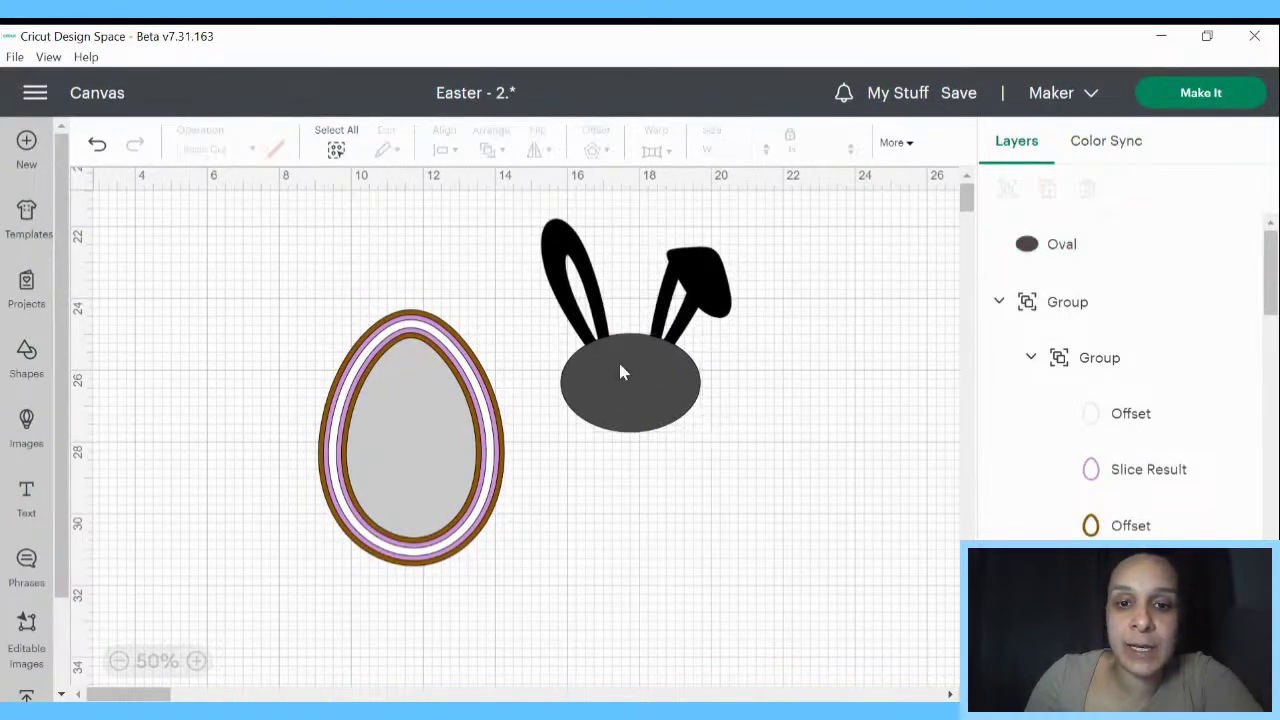
drag(620, 372, 627, 399)
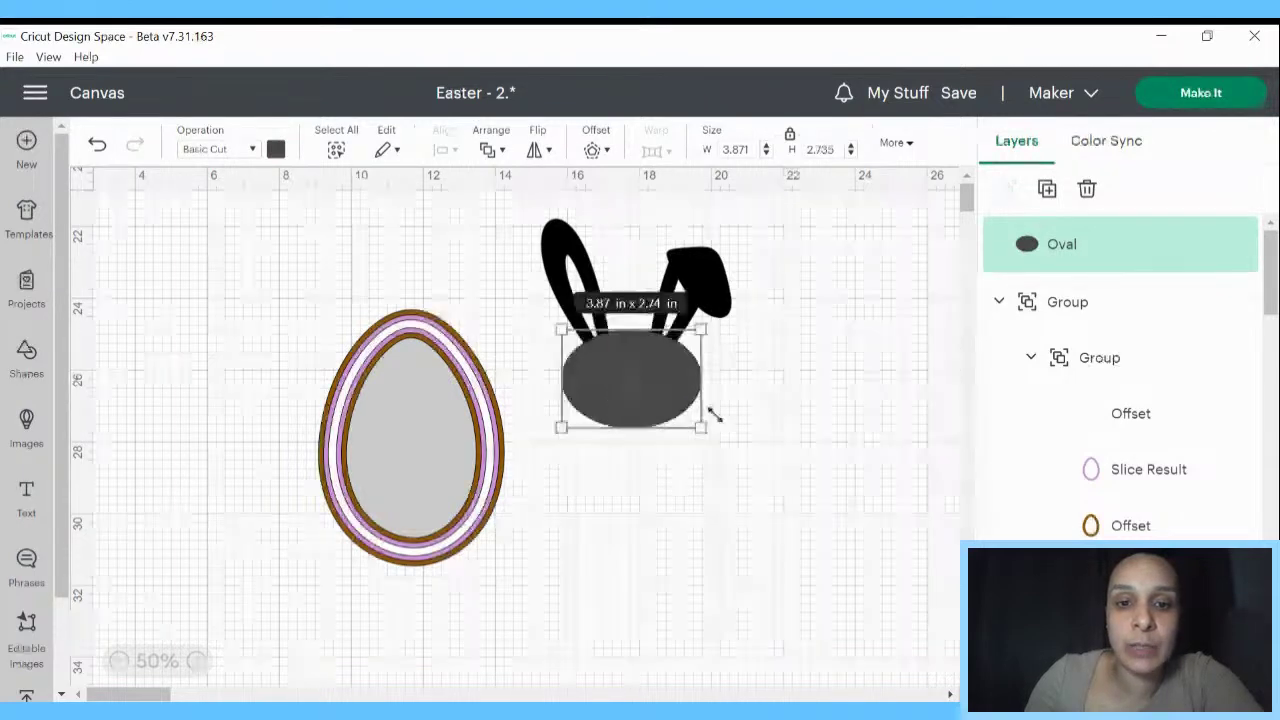
- Slice the bunny ears with the oval and delete the three pieces from the headband area, keeping only the ears
drag(503, 206, 785, 452)
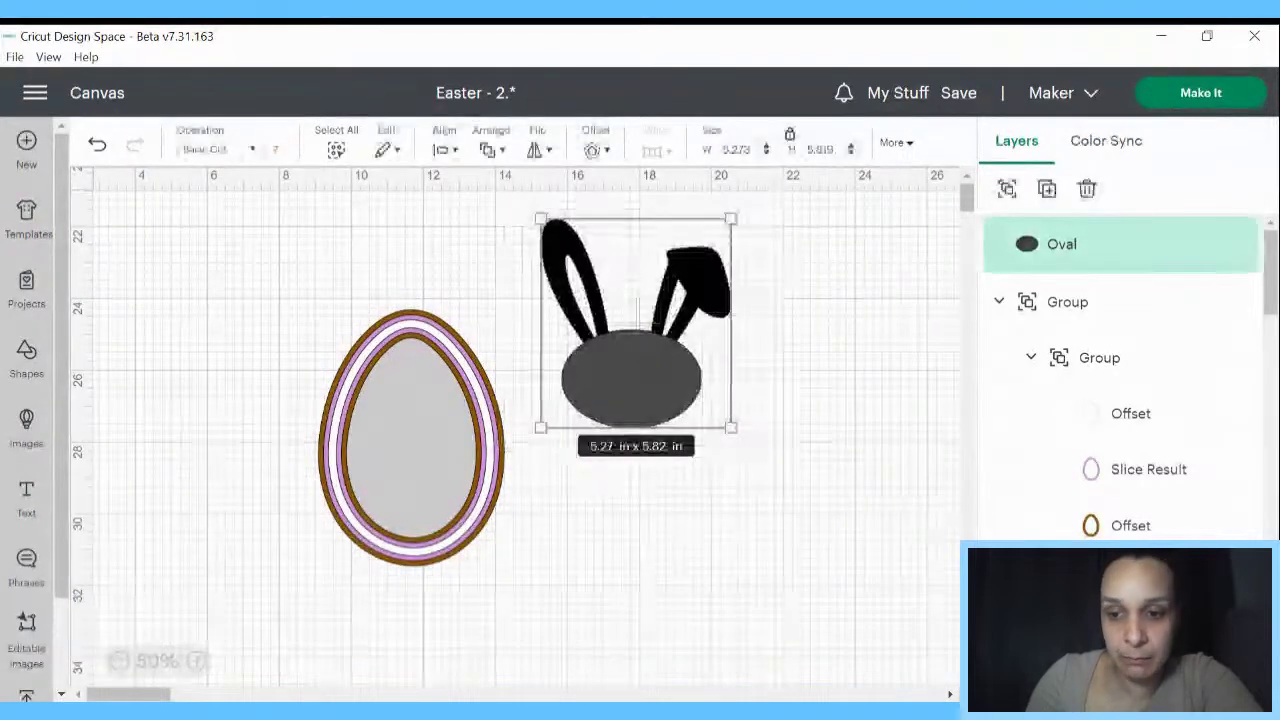
click(878, 530)
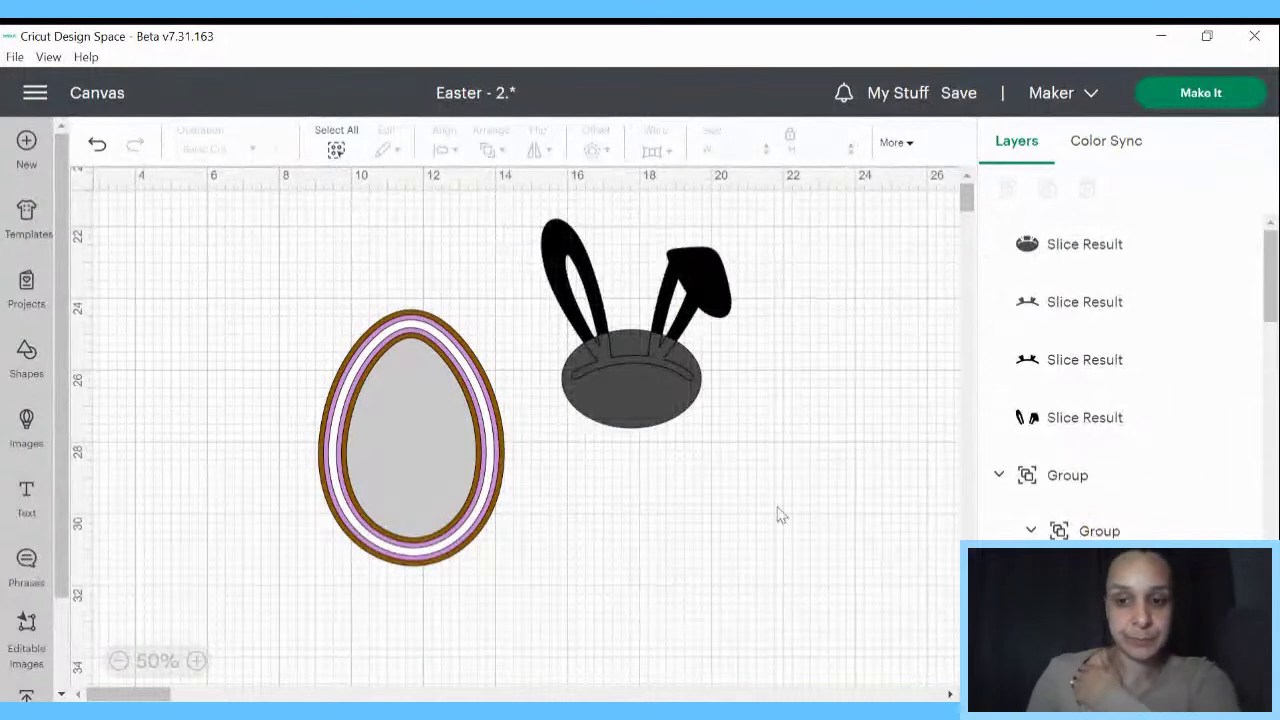
drag(610, 381, 752, 476)
drag(640, 410, 817, 530)
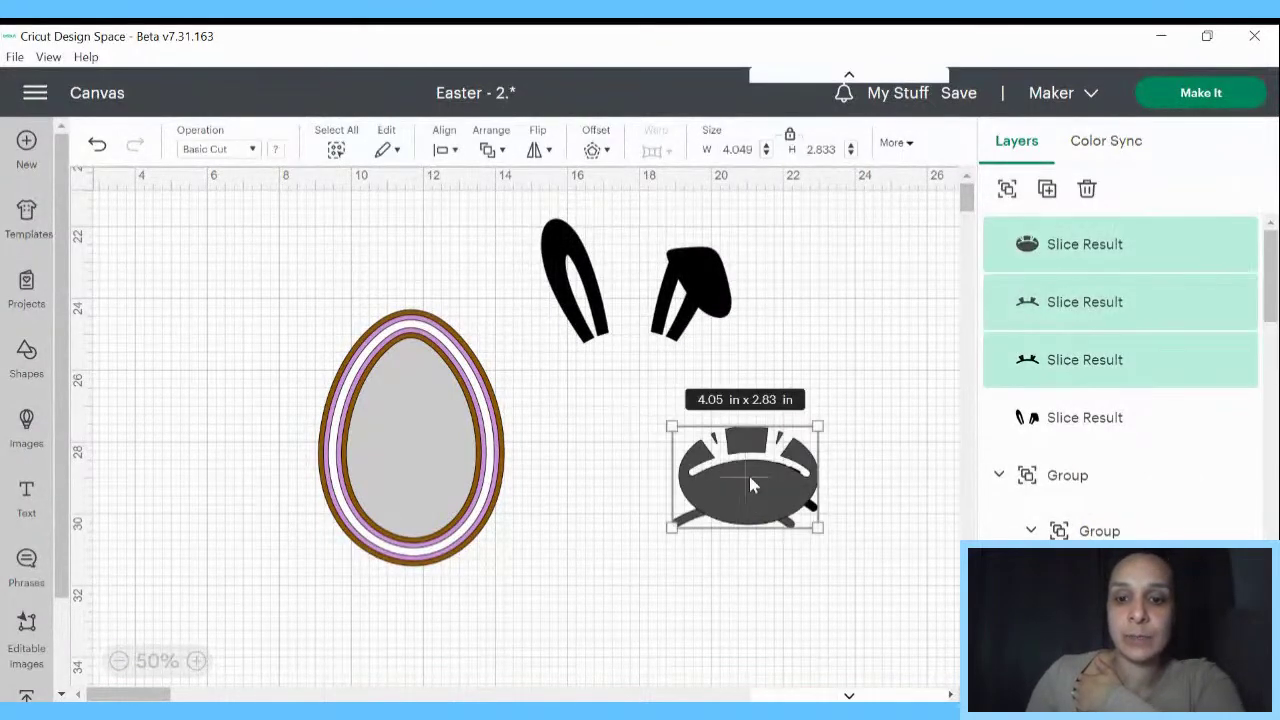
right_click(748, 472)
click(792, 358)
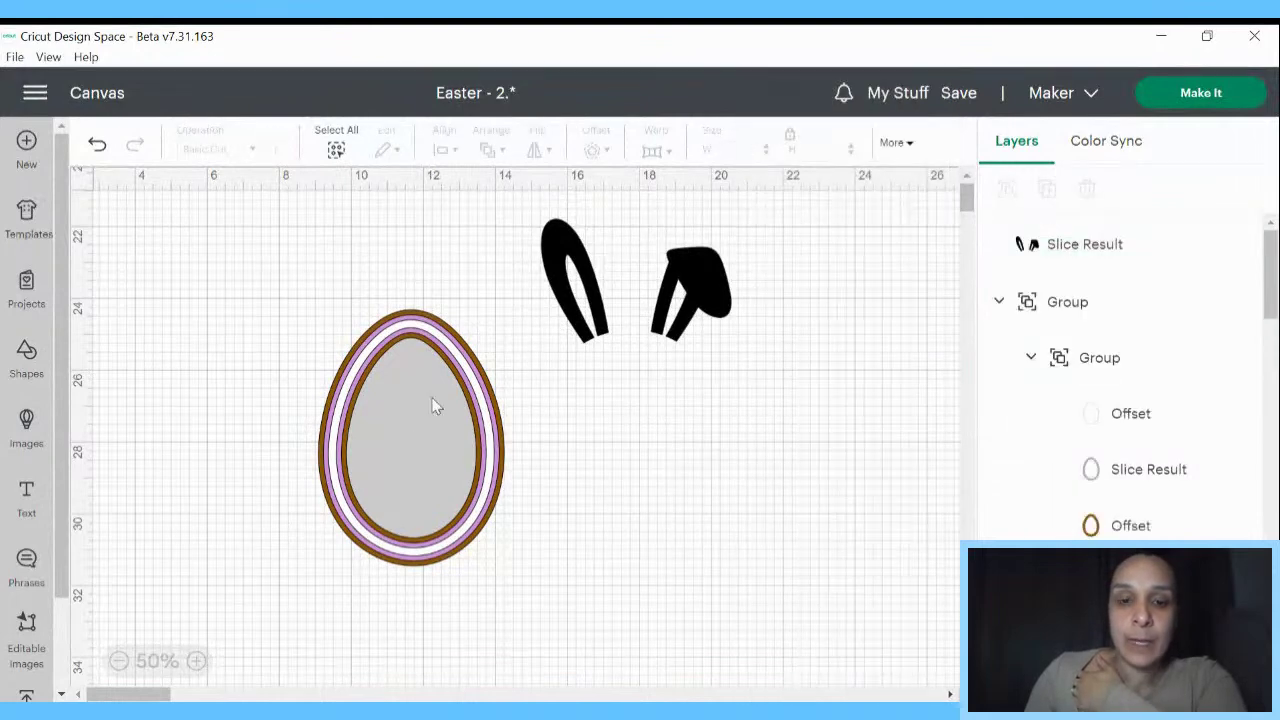
- Position the framed egg beneath the trimmed ears and send the ears to the back
drag(433, 405, 649, 414)
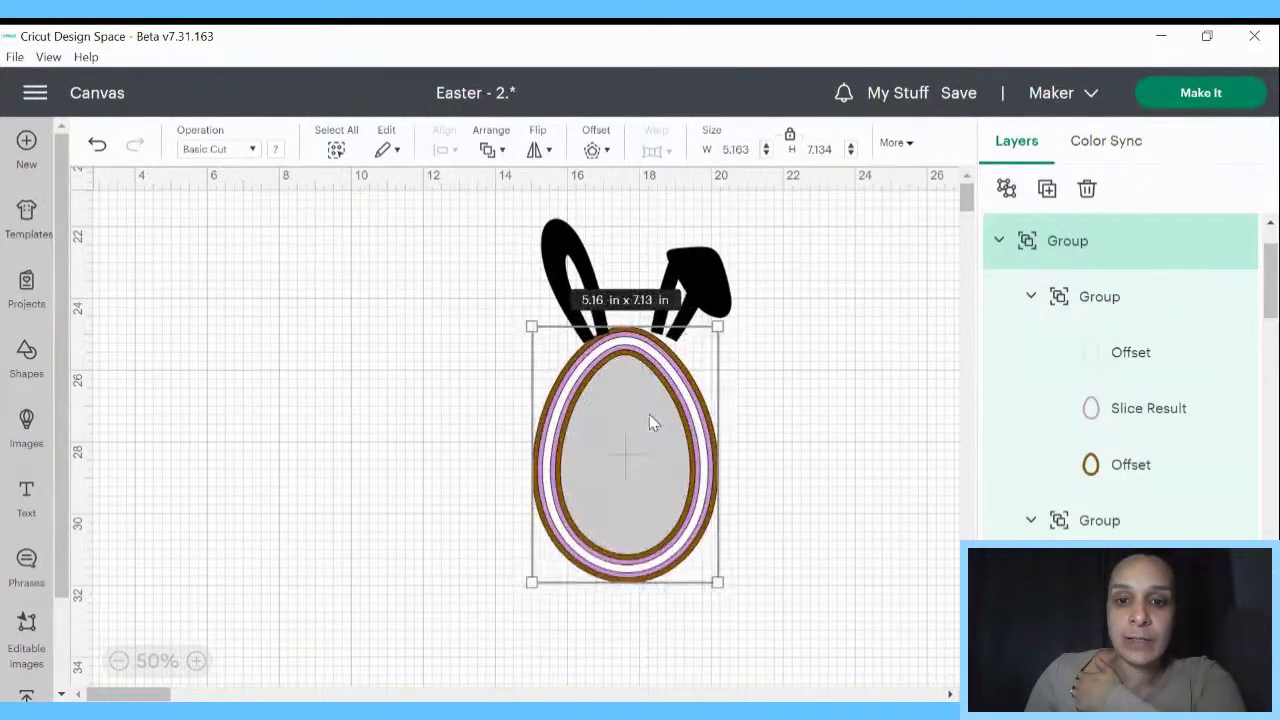
drag(699, 286, 696, 292)
right_click(696, 292)
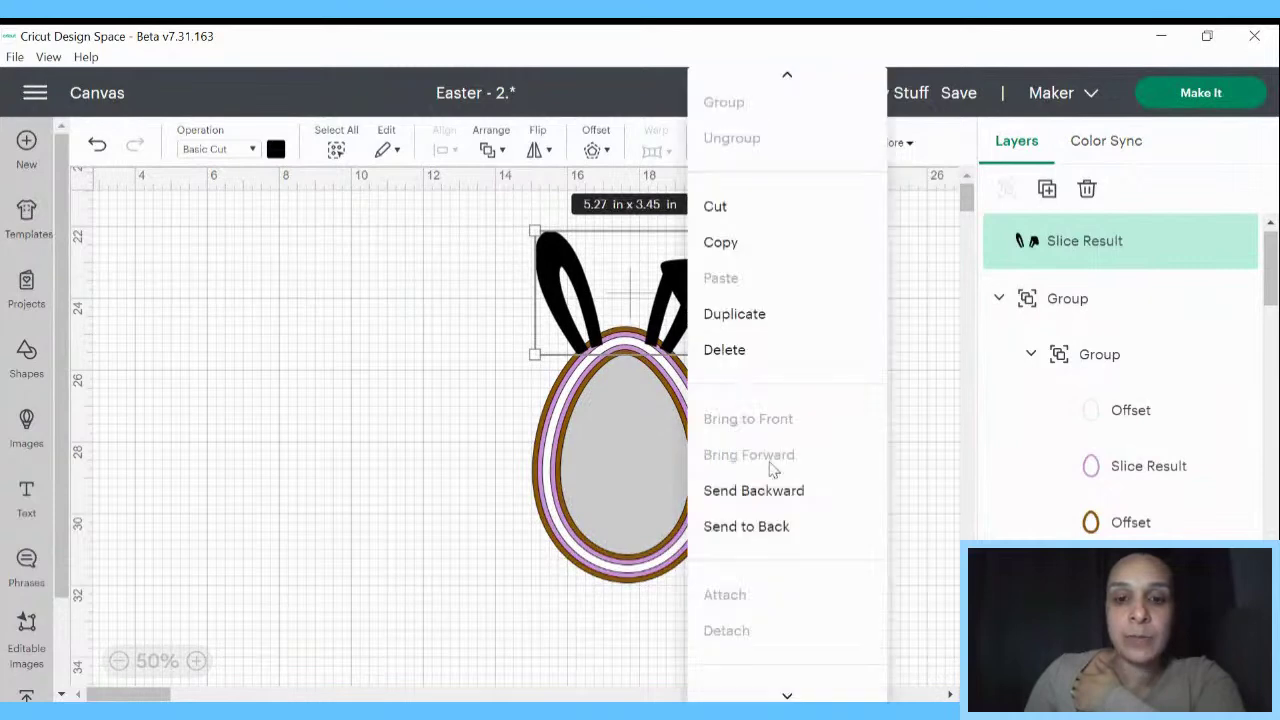
click(777, 527)
click(799, 468)
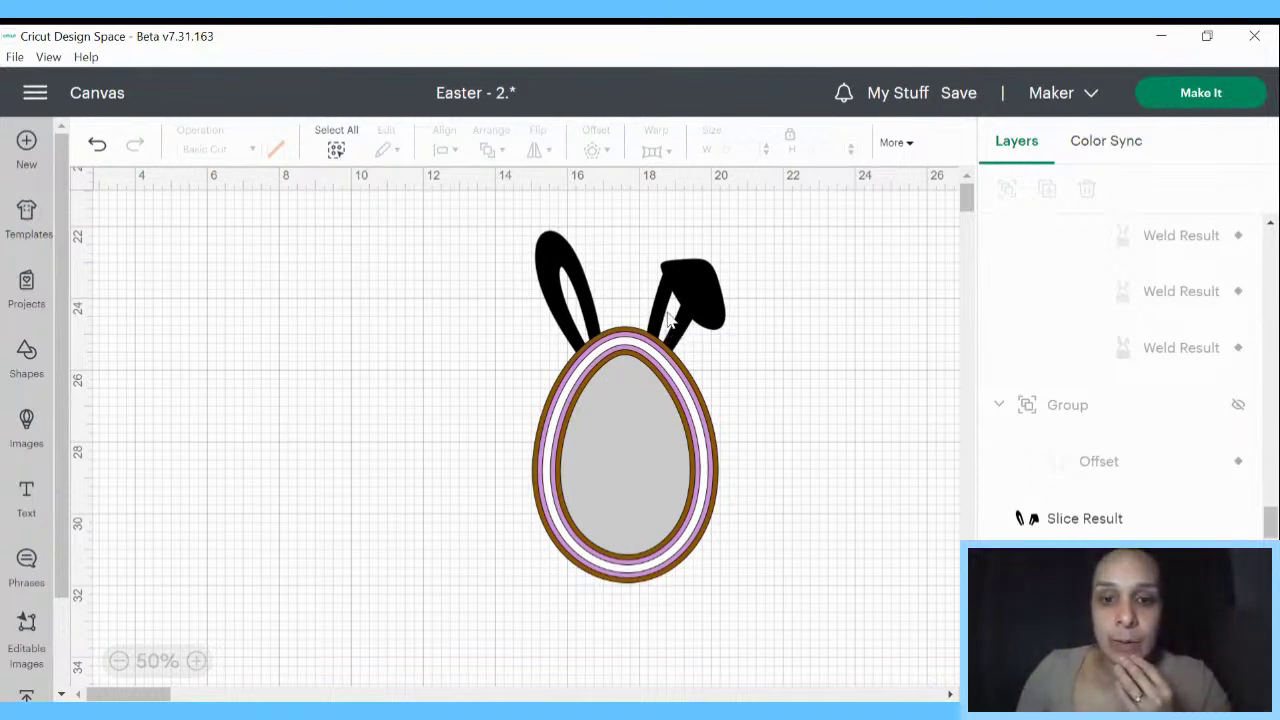
- Bring the trimmed ears to the front and position them so their bases overlap the top of the egg frame
click(668, 318)
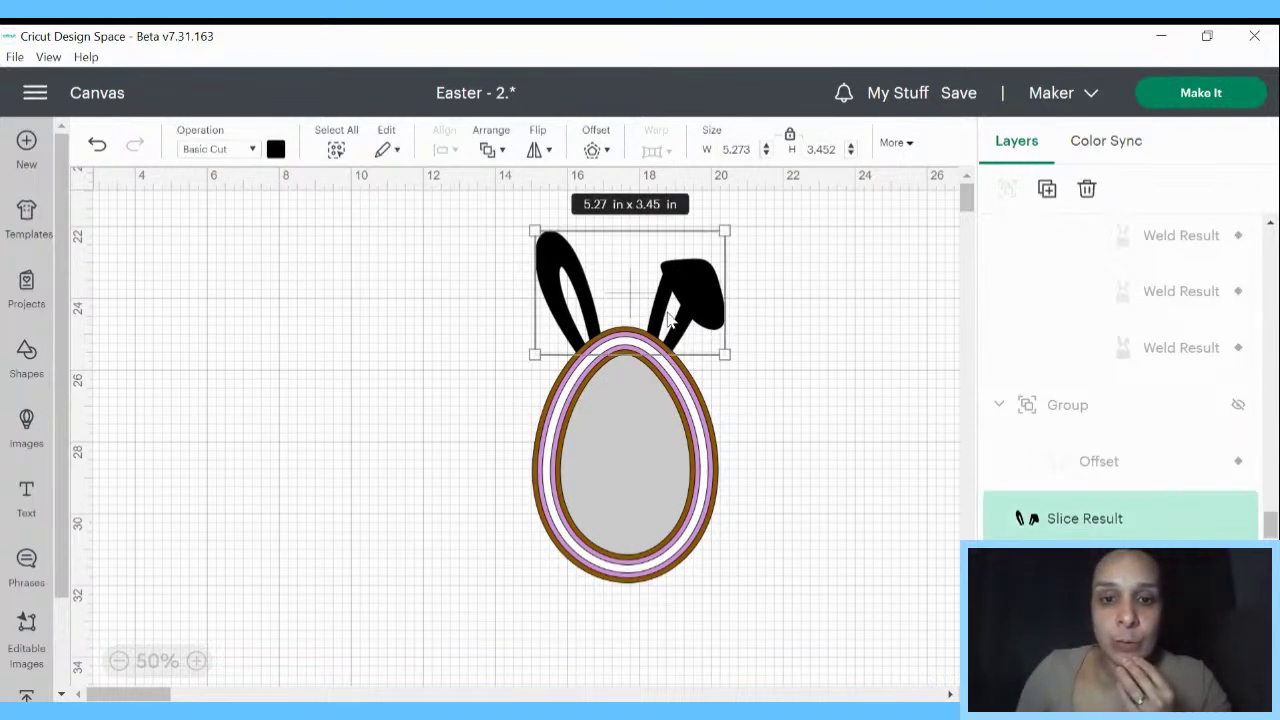
click(492, 149)
click(537, 199)
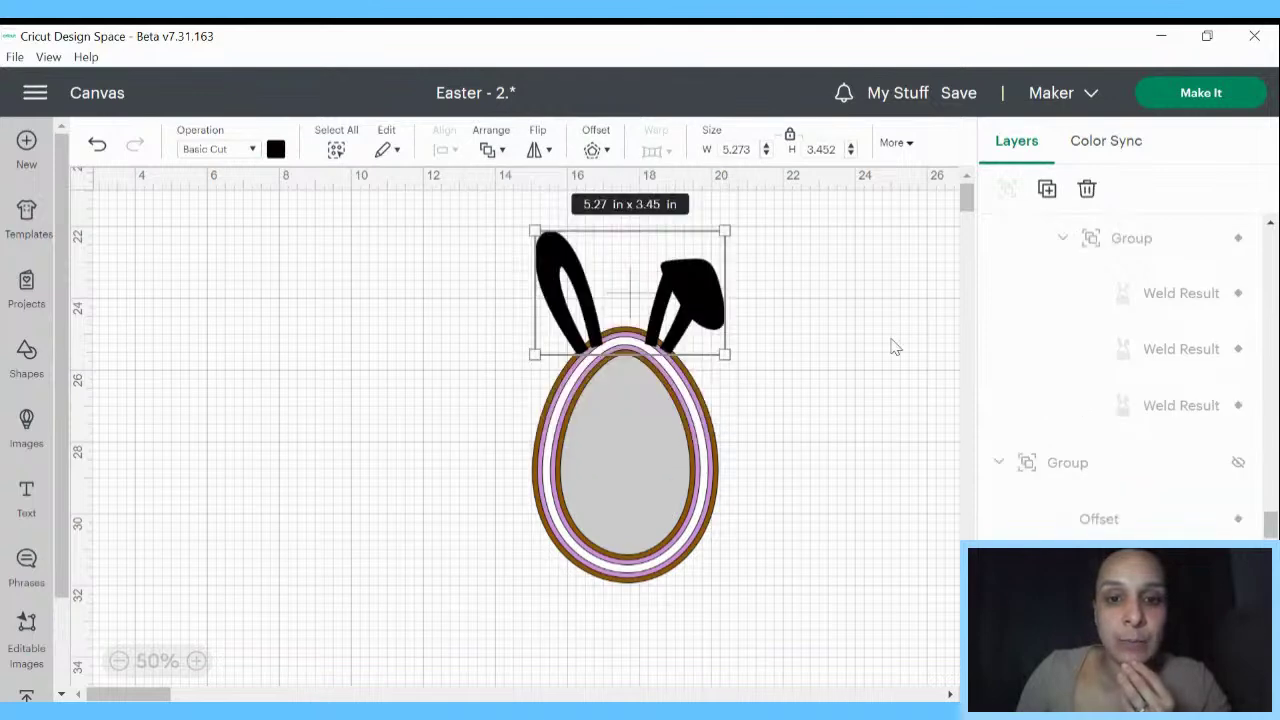
click(857, 350)
mouse_move(676, 336)
mouse_down()
mouse_move(673, 385)
mouse_move(682, 344)
mouse_up()
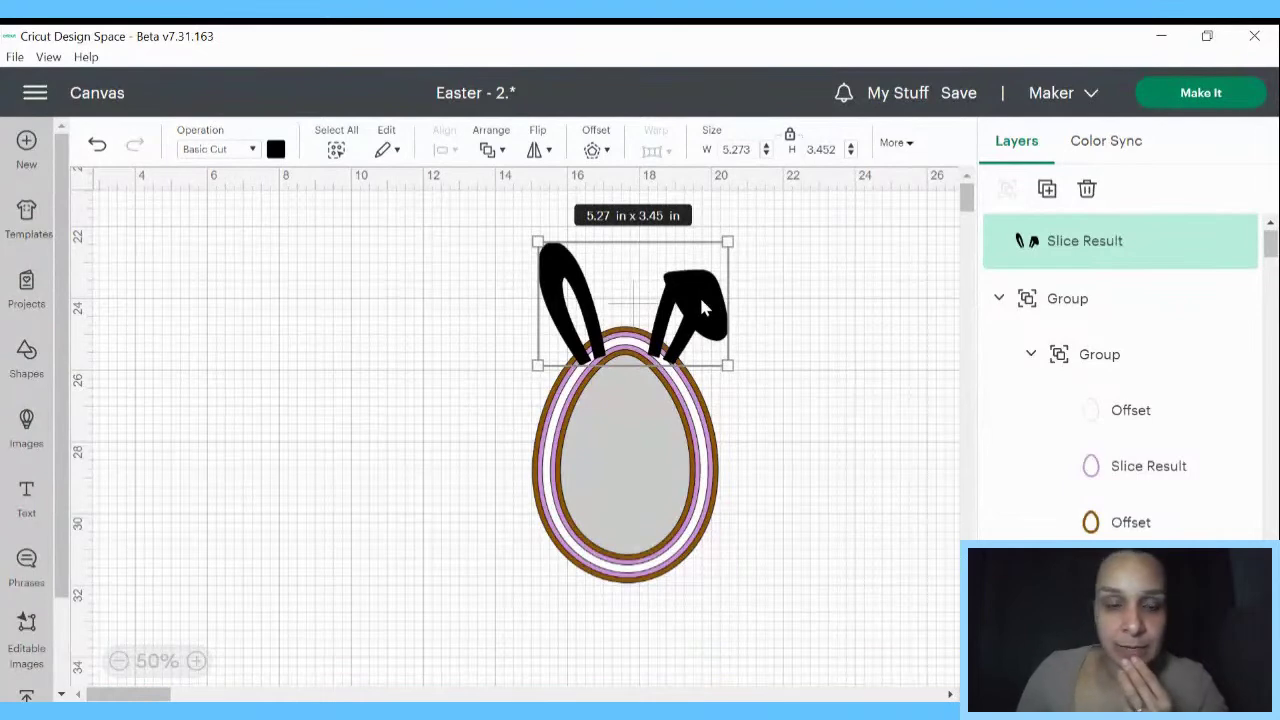
- Set the ears' width to 5.33 in, test their fit on the egg, and place them beside it
drag(699, 294, 472, 294)
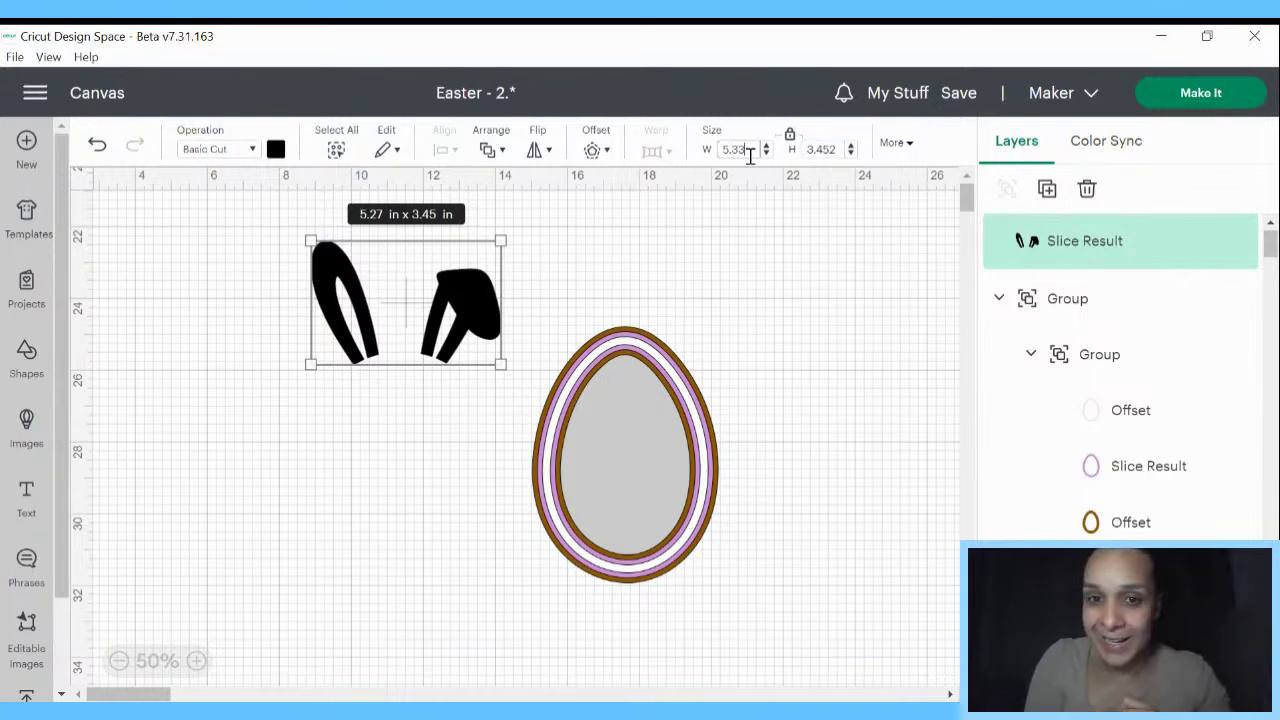
key(Return)
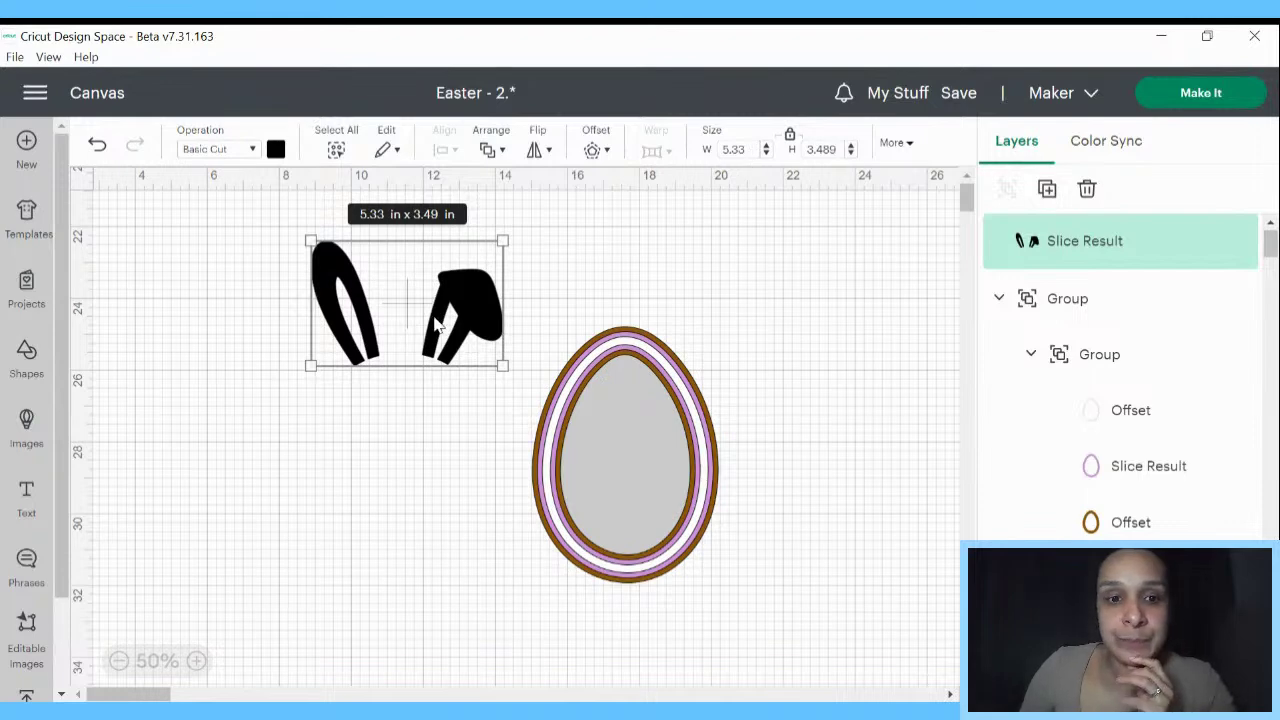
drag(434, 320, 661, 318)
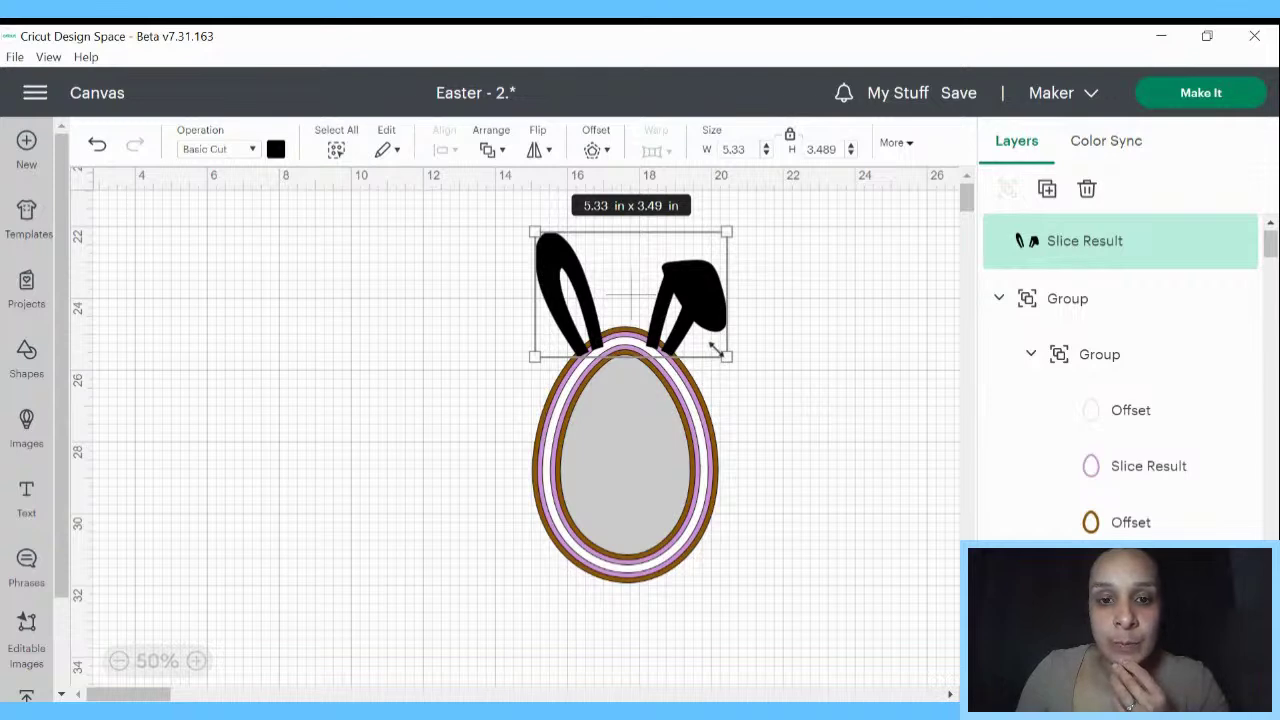
drag(692, 330, 475, 330)
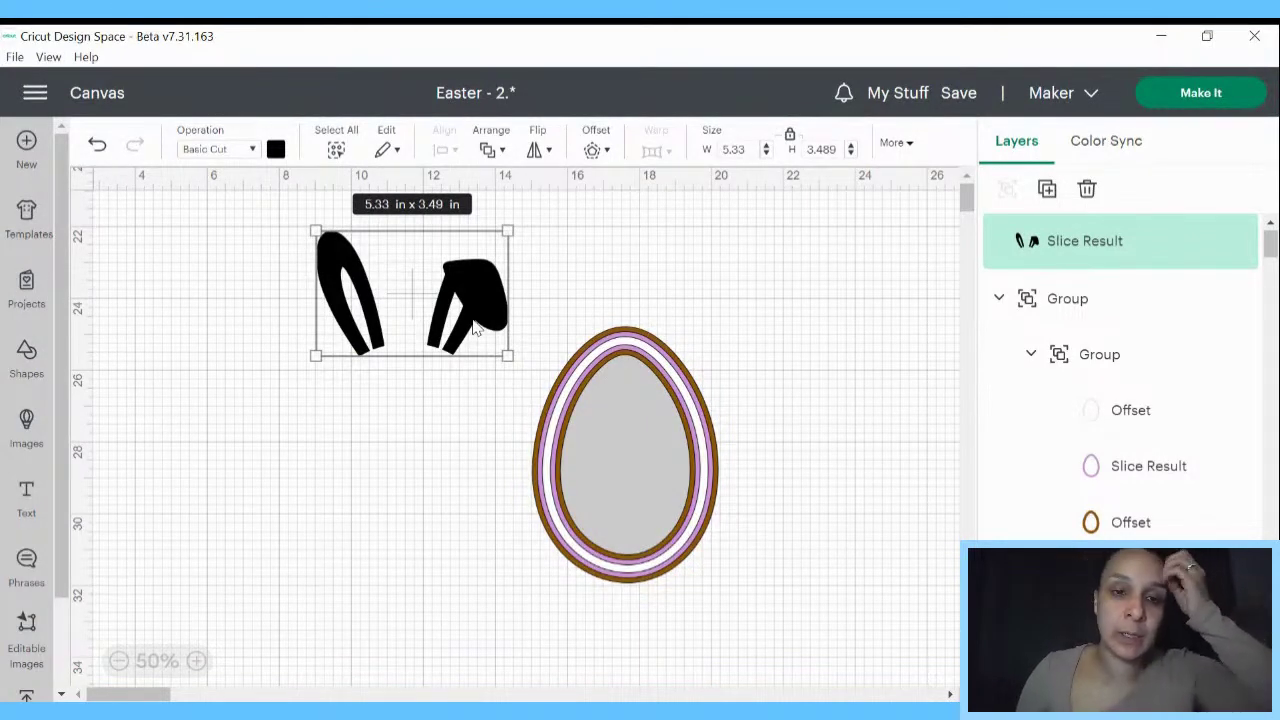
click(475, 330)
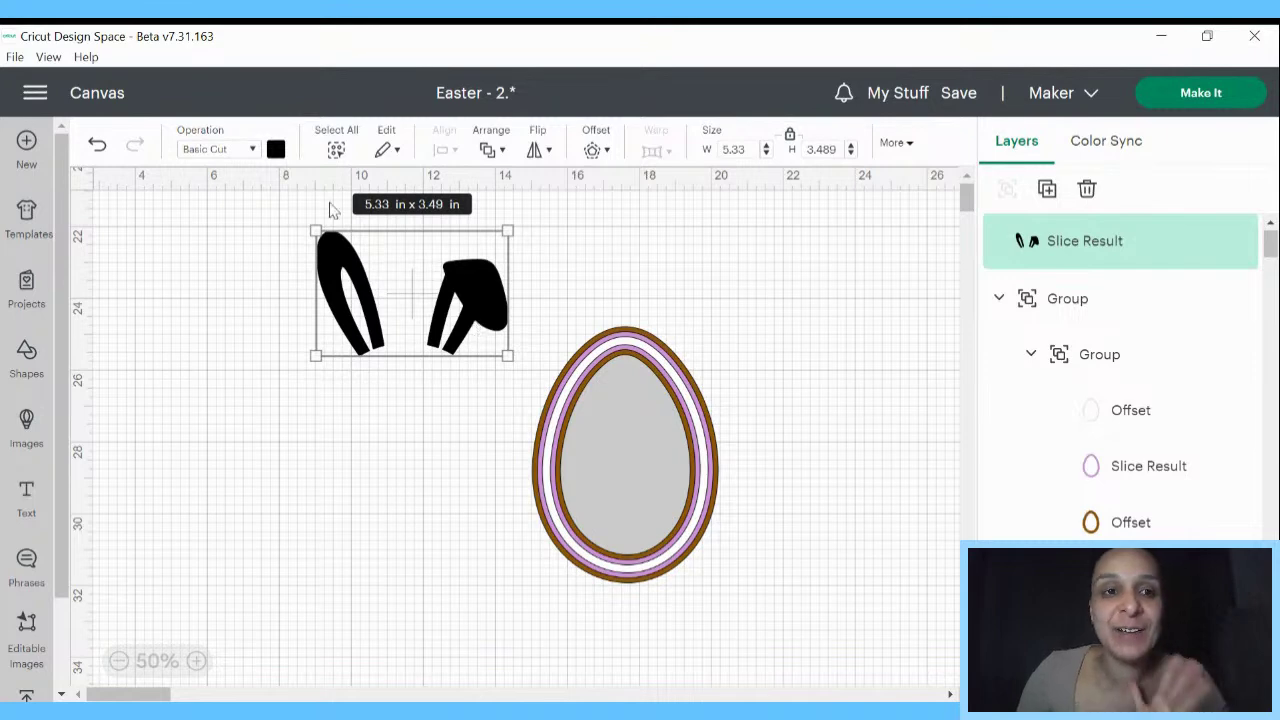
- Recolor the bunny ears from black to pale yellow
click(276, 149)
click(296, 233)
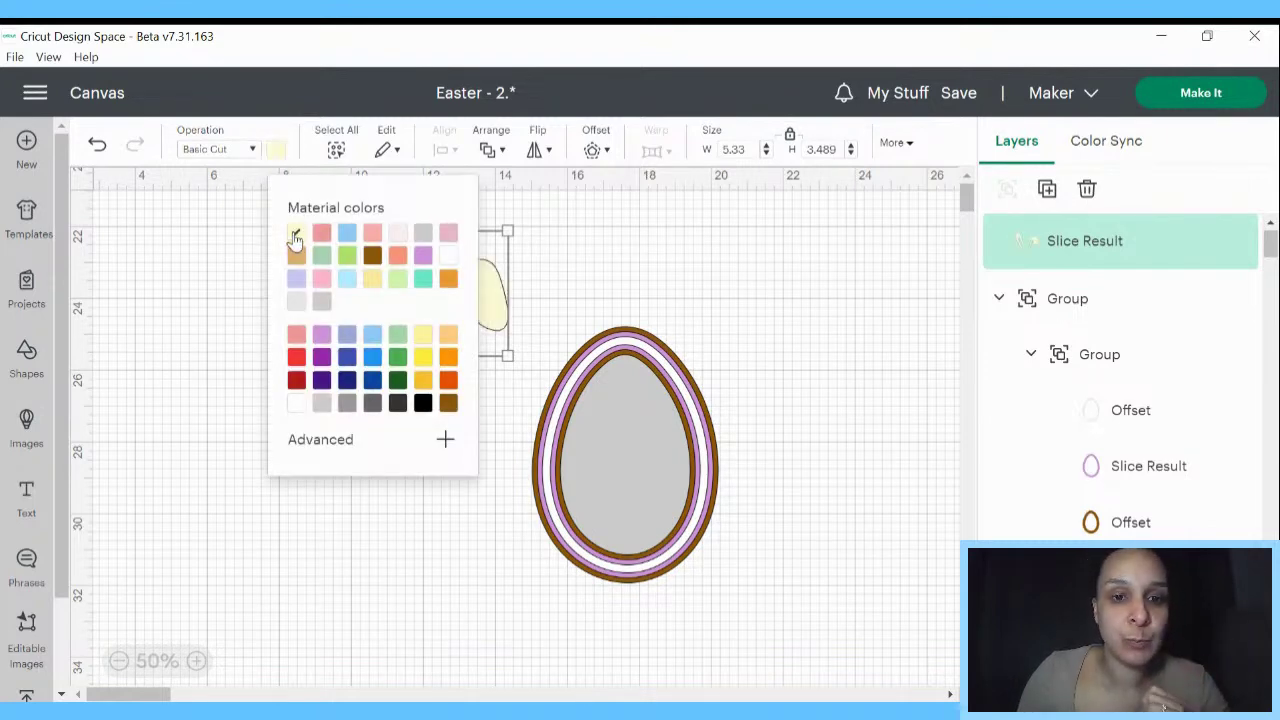
click(632, 257)
- Duplicate the pale yellow ears and move the copy to an empty area beside the original
drag(474, 290, 468, 314)
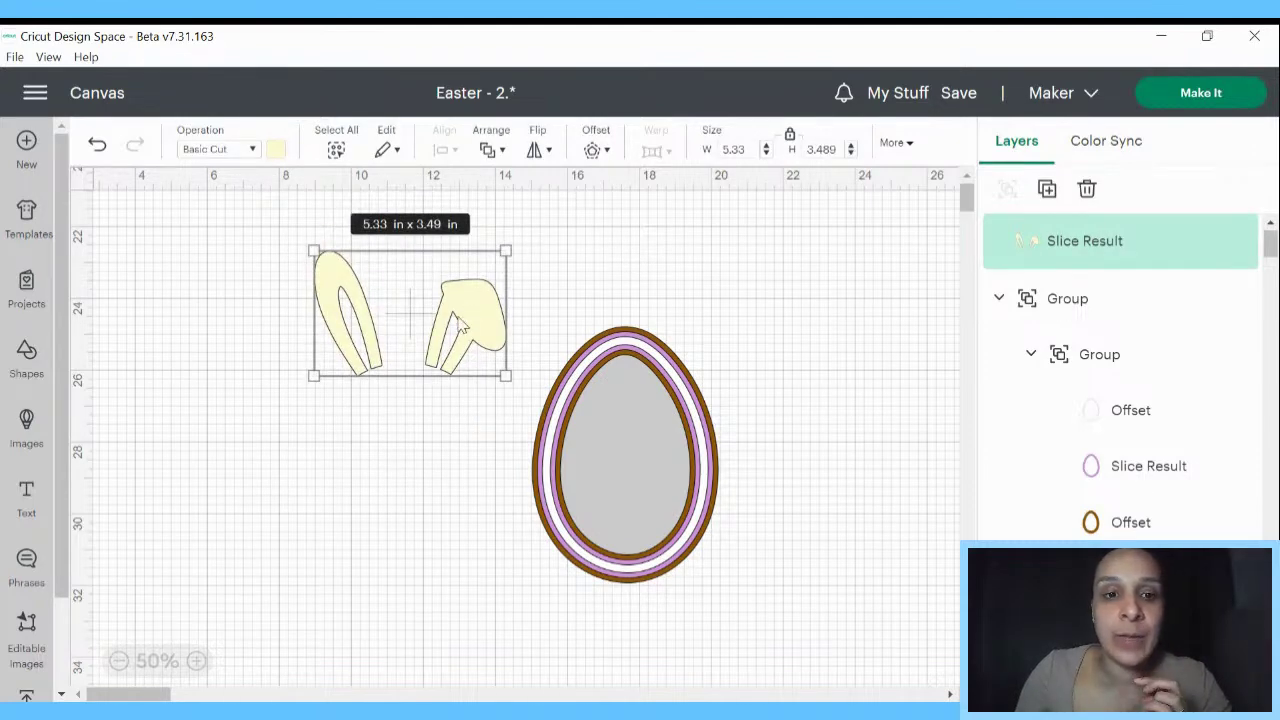
right_click(458, 322)
click(502, 314)
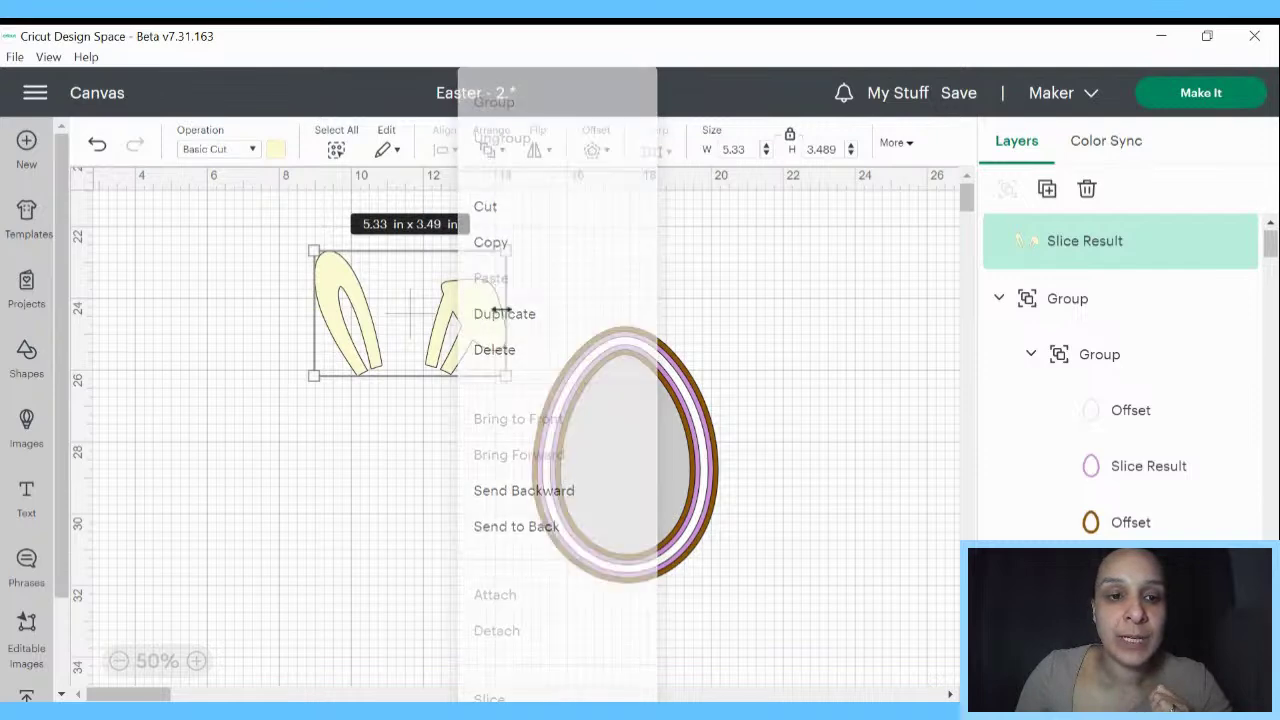
drag(246, 312, 222, 312)
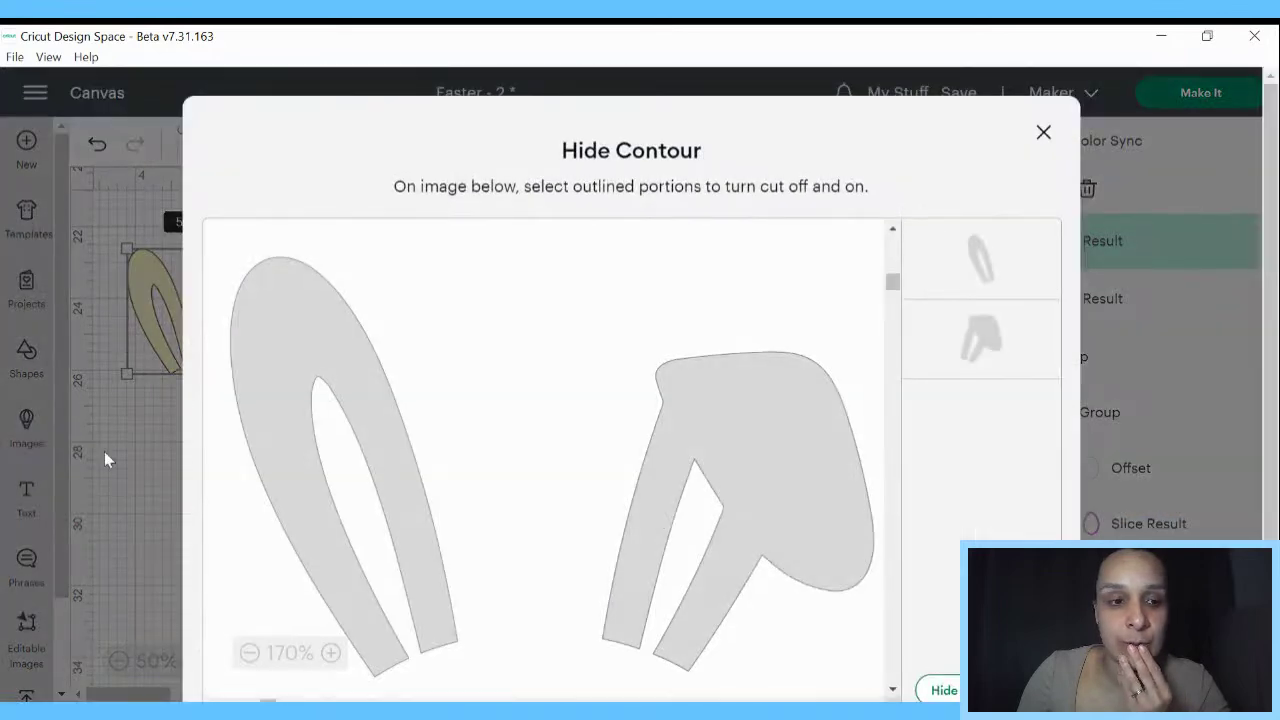
- Close the contour editor and undo the duplicating, recoloring, moving and slicing until the dark oval covers the original headband ears
click(122, 452)
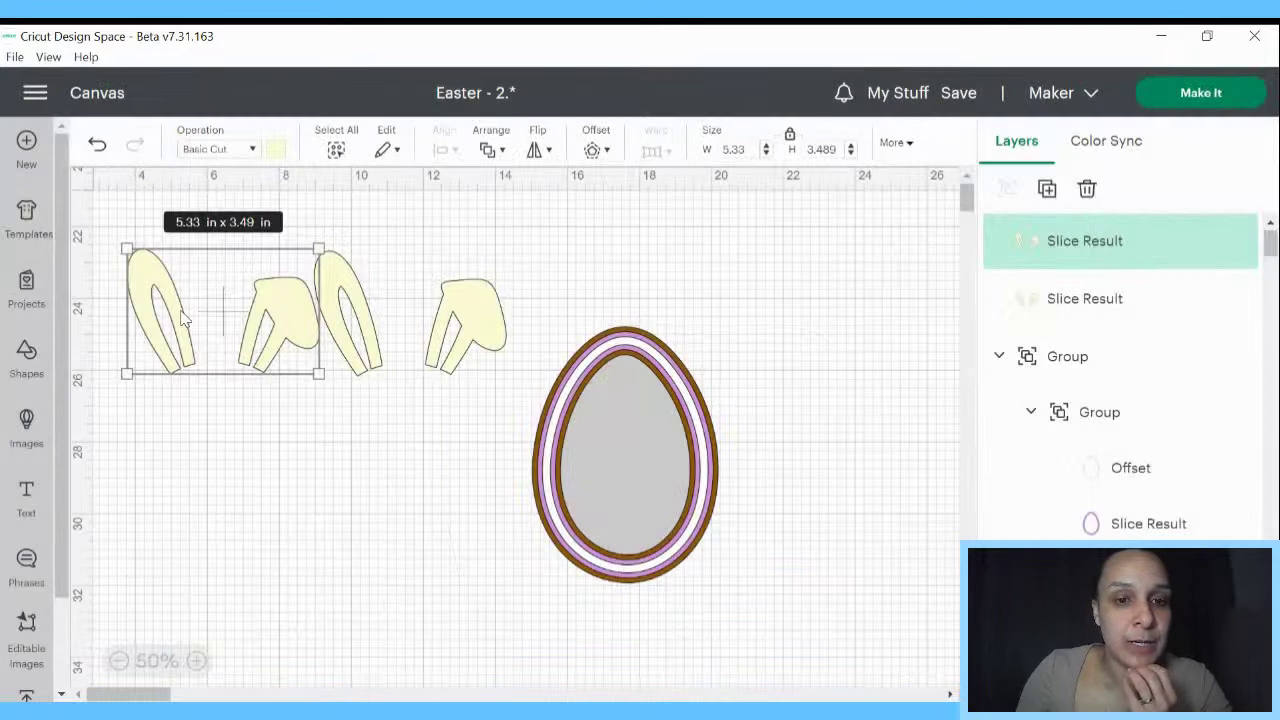
click(99, 149)
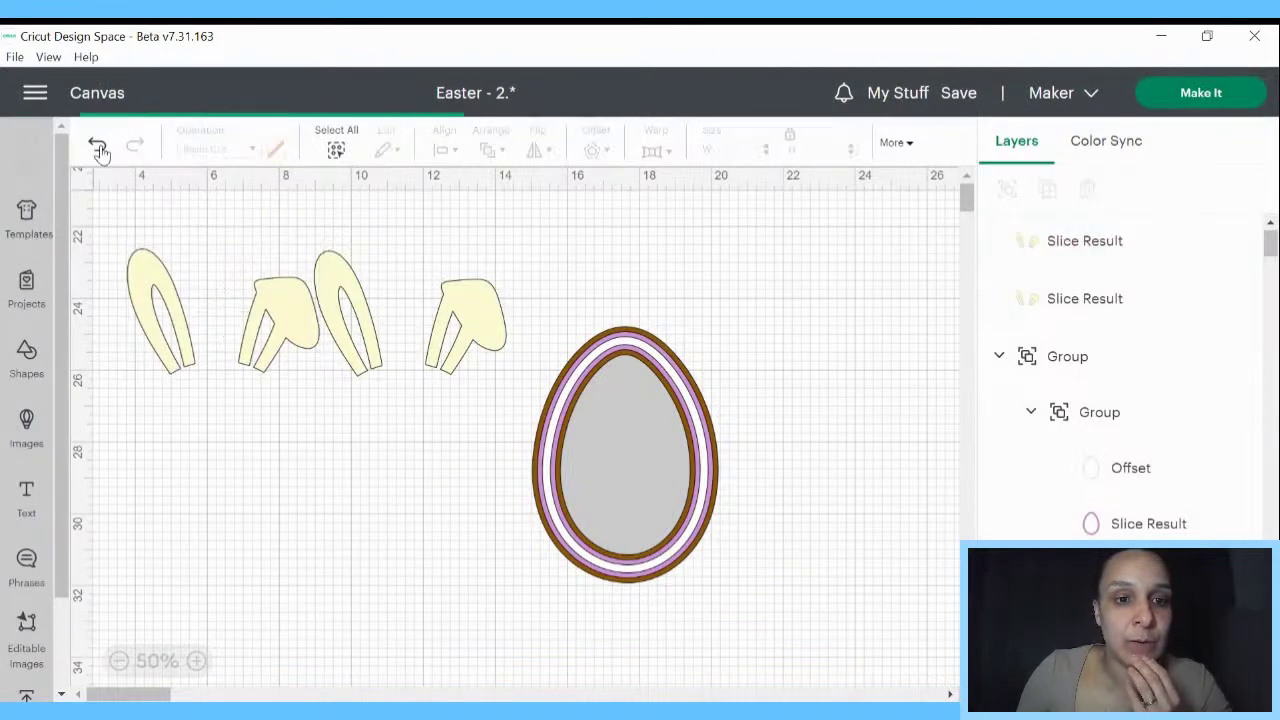
click(99, 149)
click(99, 149)
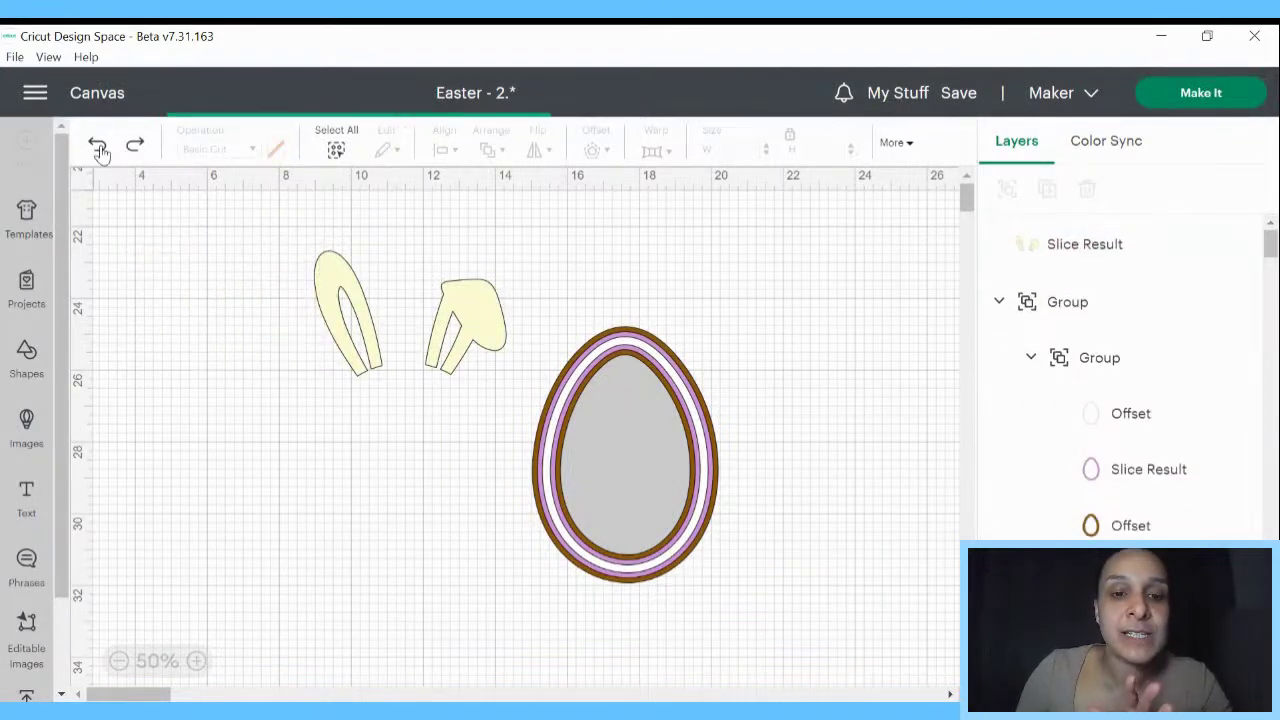
click(99, 149)
click(99, 149)
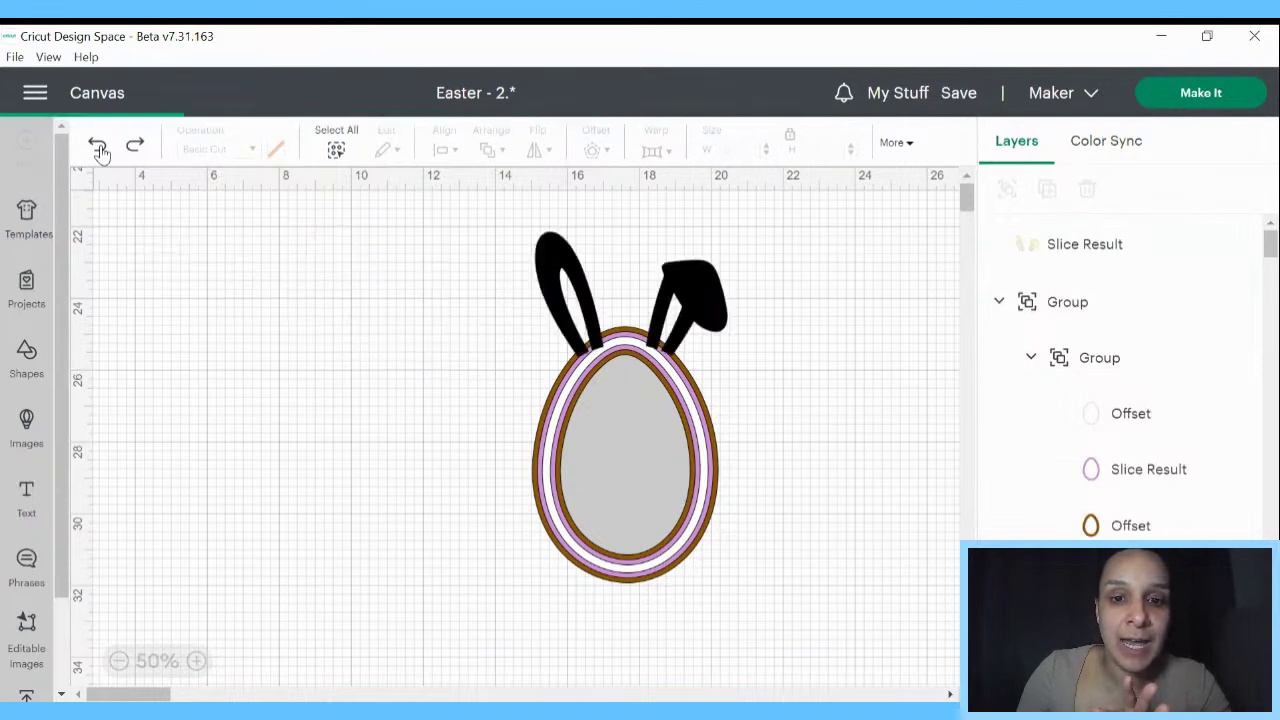
click(99, 149)
click(99, 149)
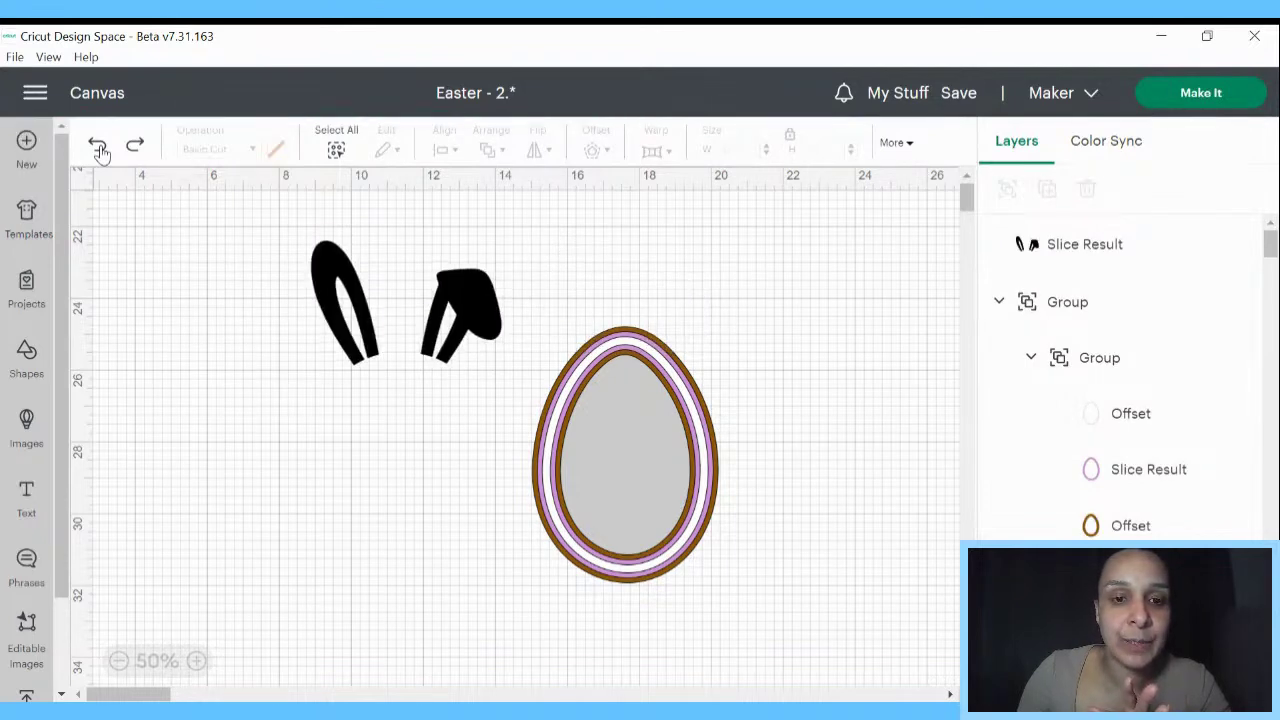
click(99, 149)
click(99, 149)
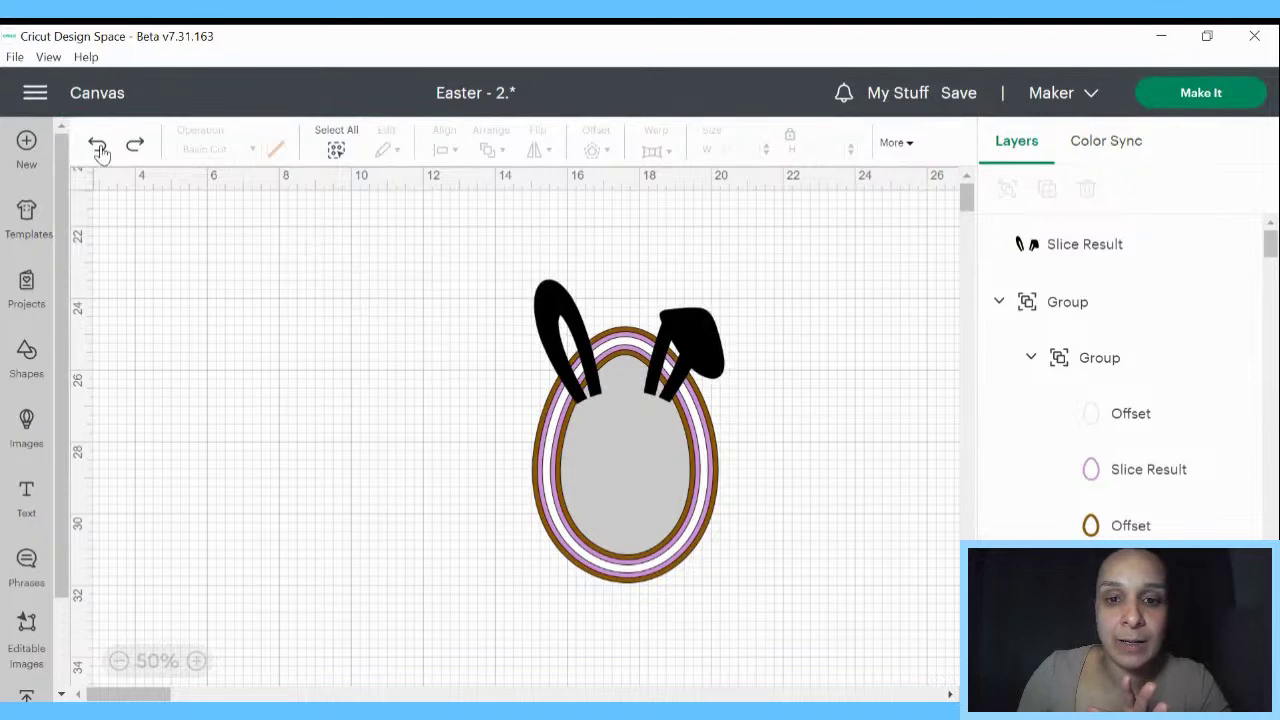
click(99, 149)
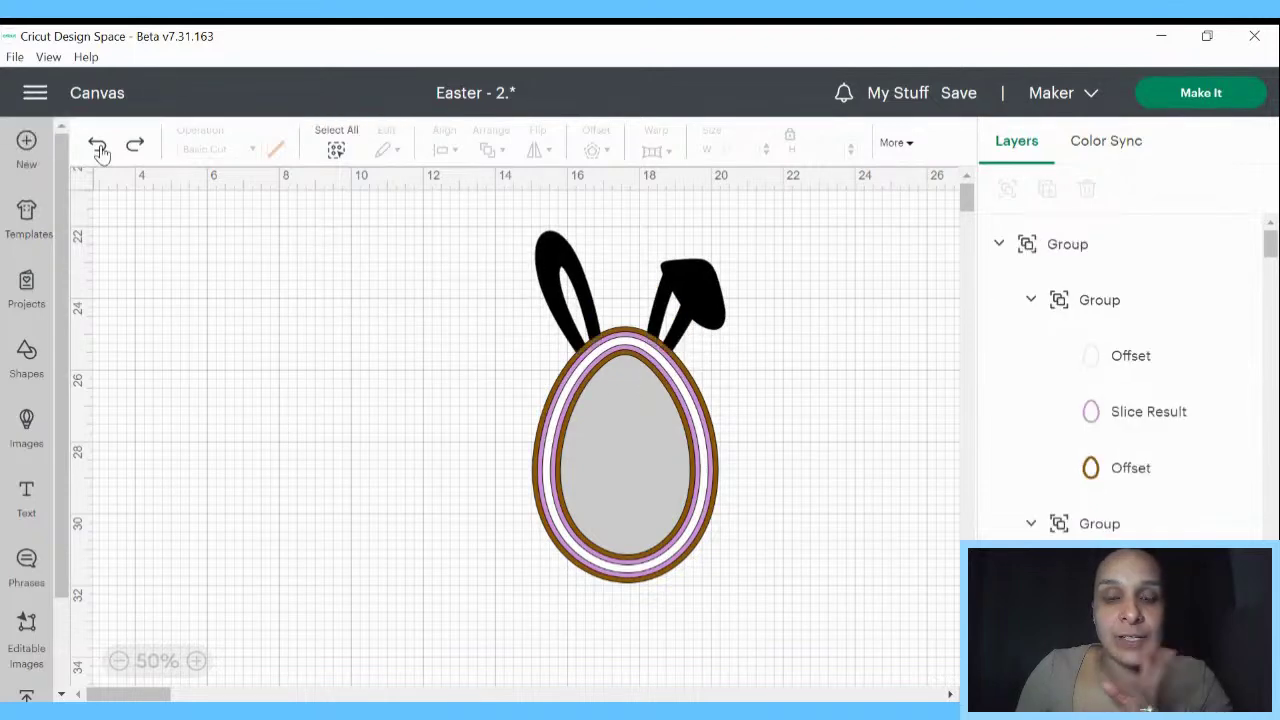
click(98, 148)
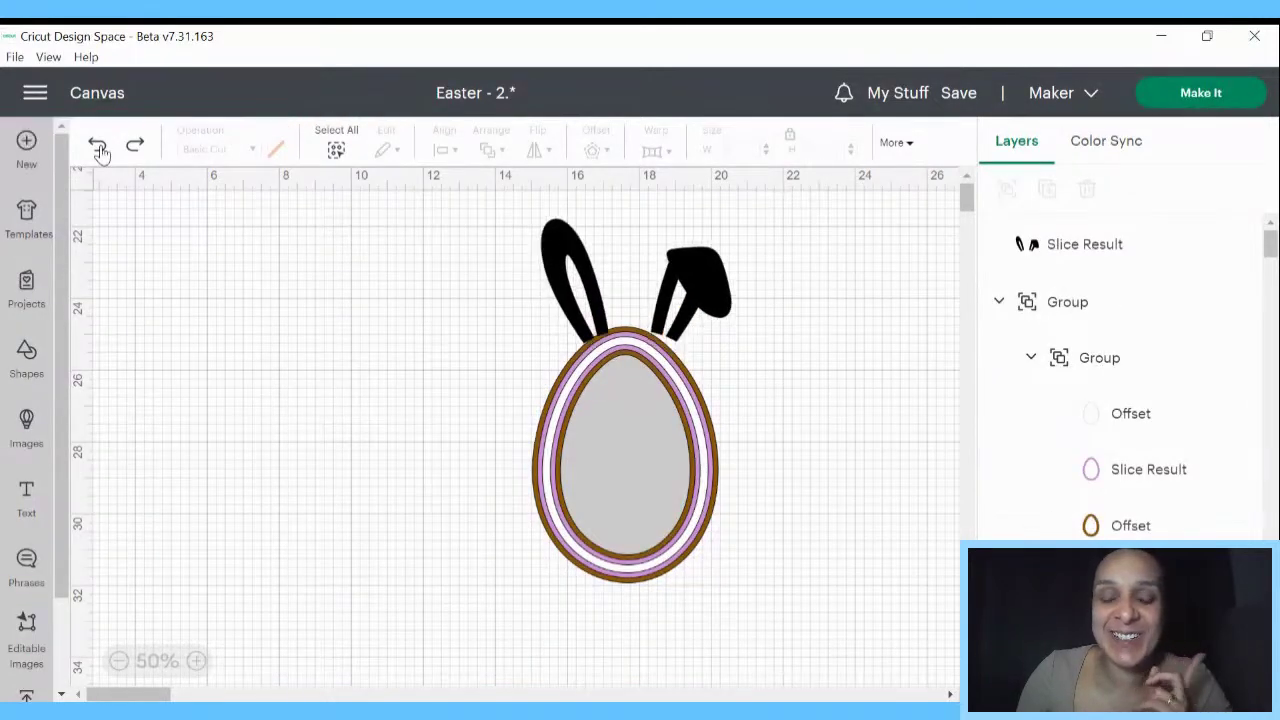
click(98, 148)
click(98, 148)
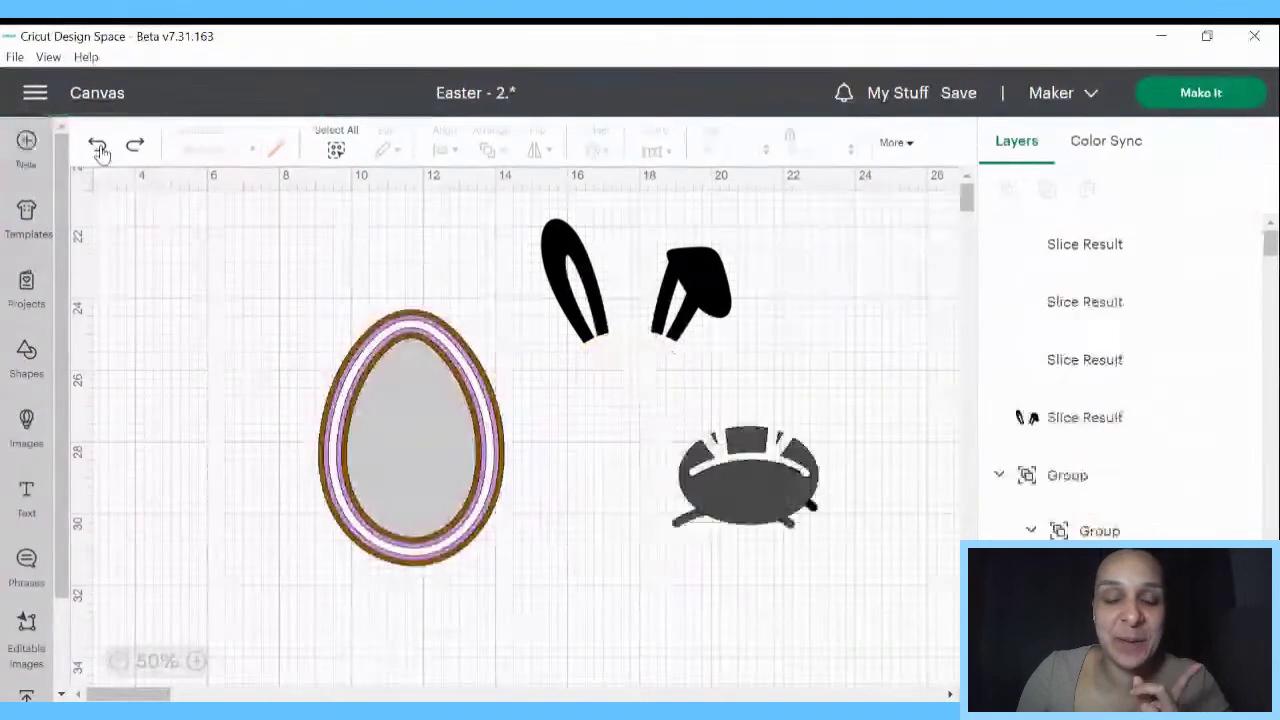
click(98, 148)
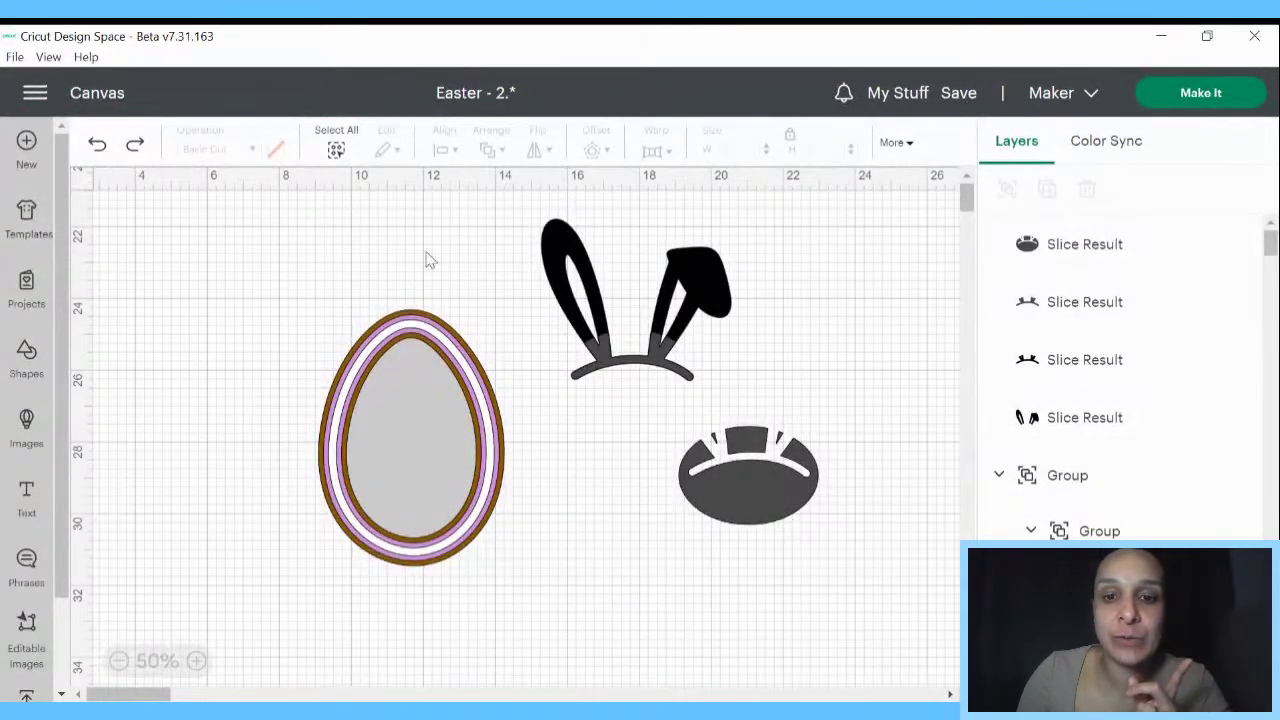
click(106, 147)
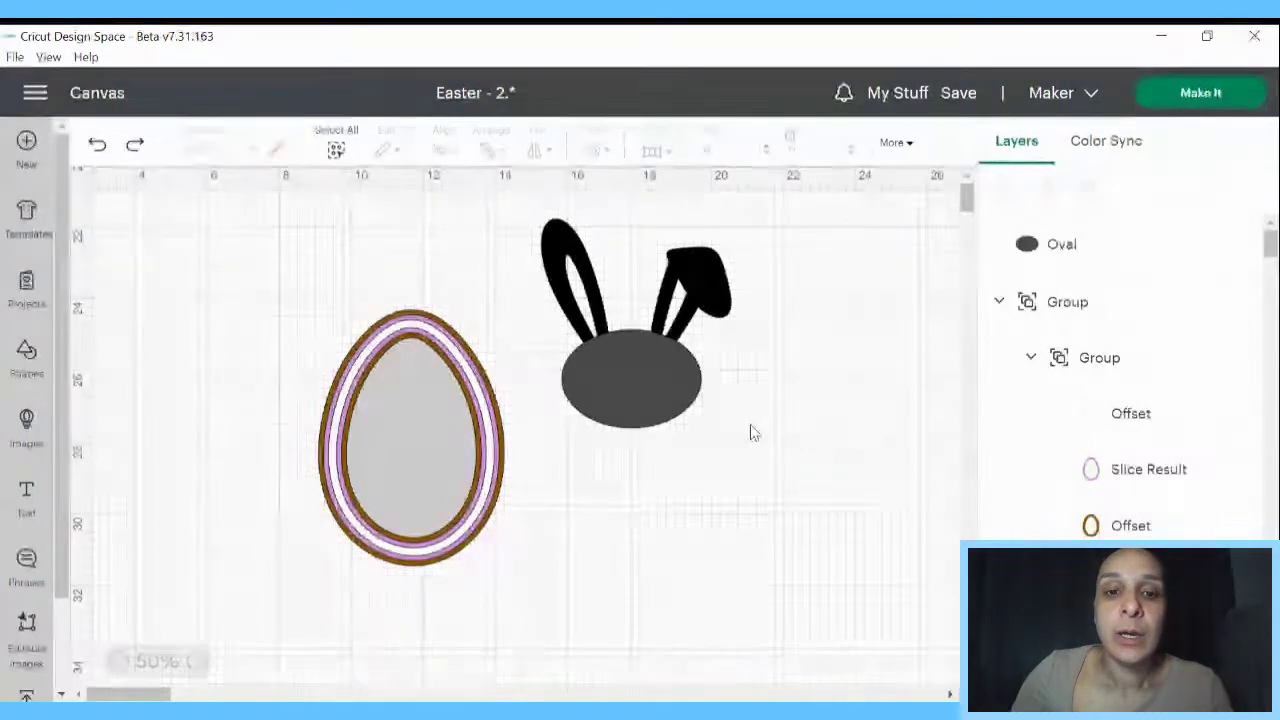
- Move the dark gray oval off the headband to the empty area just below the bunny ears
drag(656, 390, 664, 480)
click(636, 300)
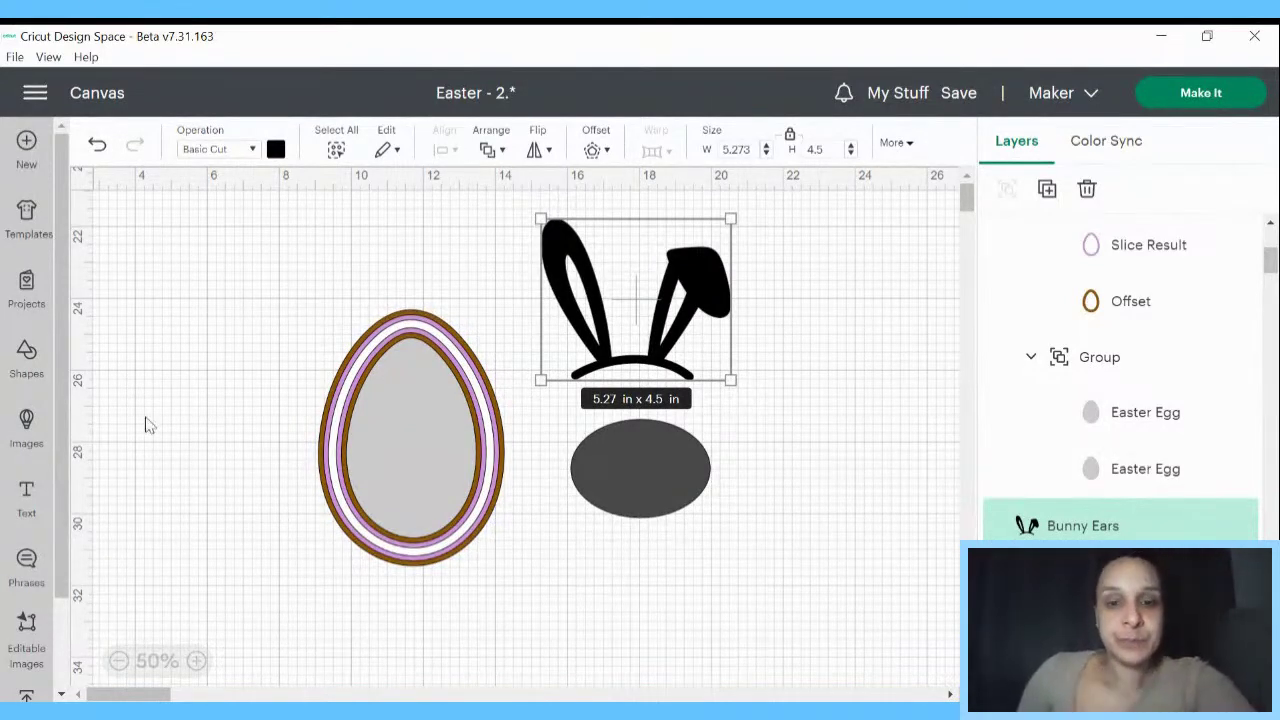
click(768, 466)
- Duplicate the black bunny ears, place the copy beside the original, and hide its inner-ear cutouts to make solid ears
click(680, 340)
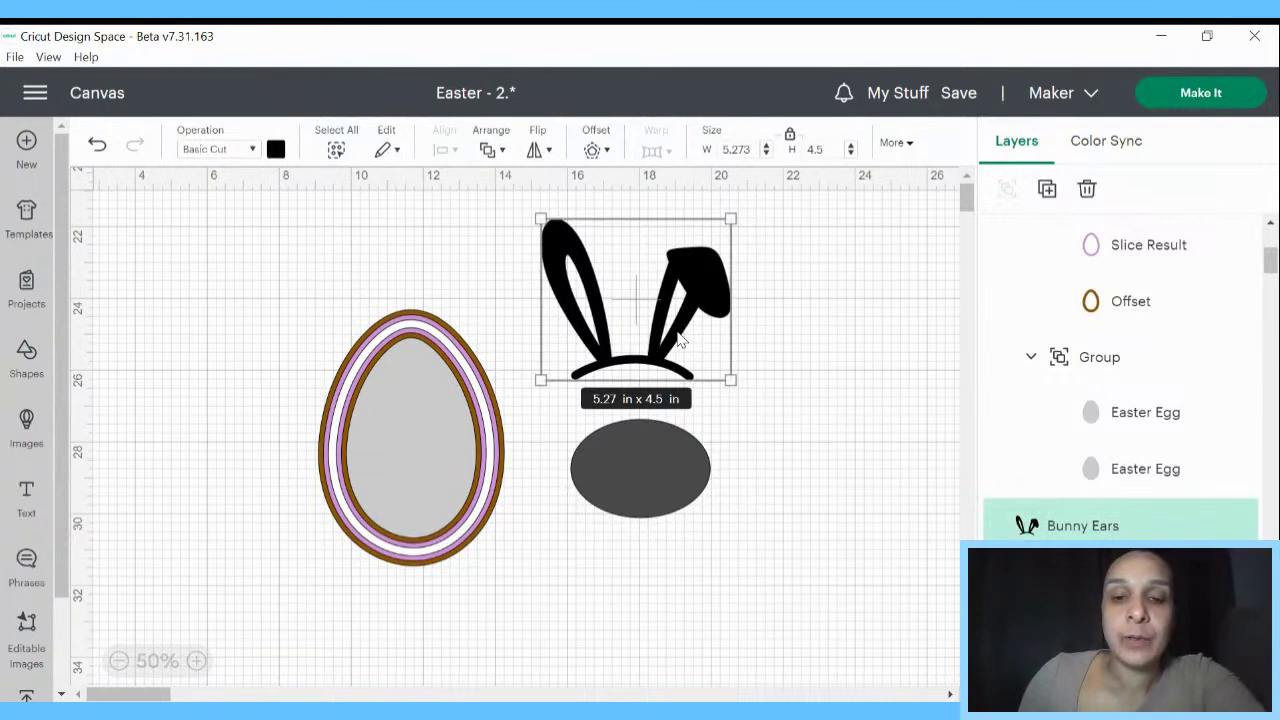
right_click(680, 340)
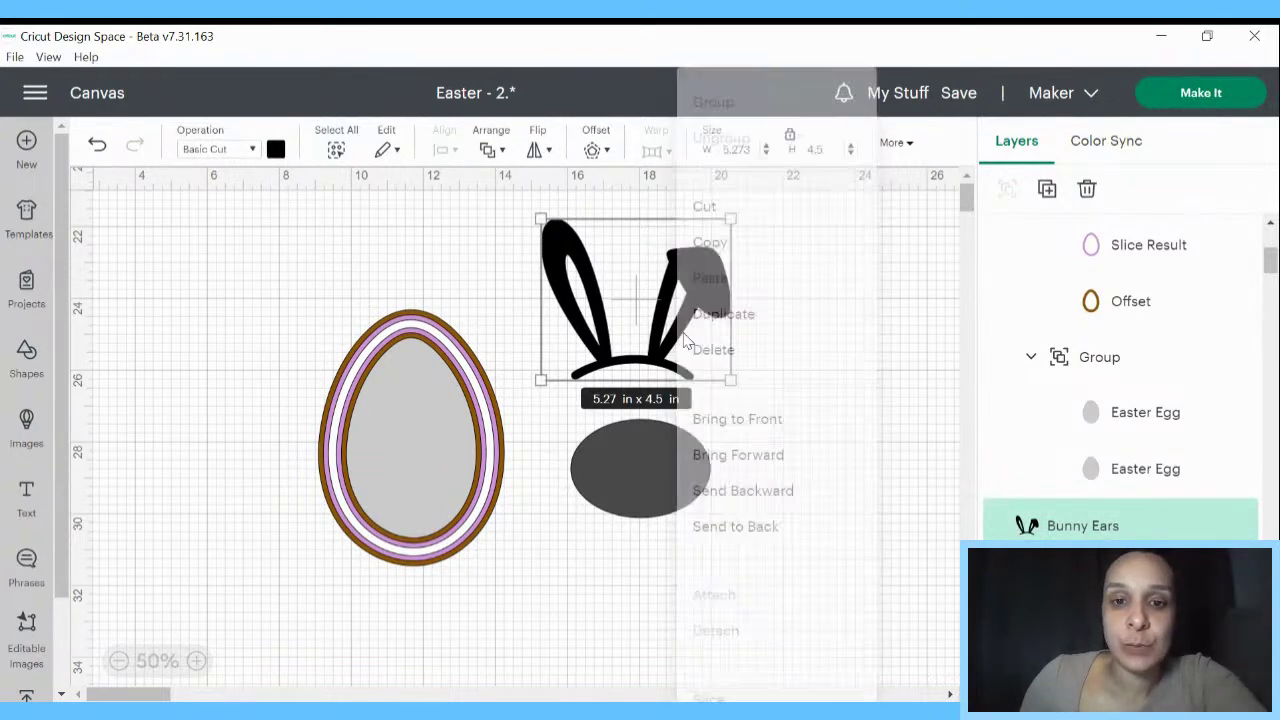
key(ctrl+v)
drag(351, 323, 888, 270)
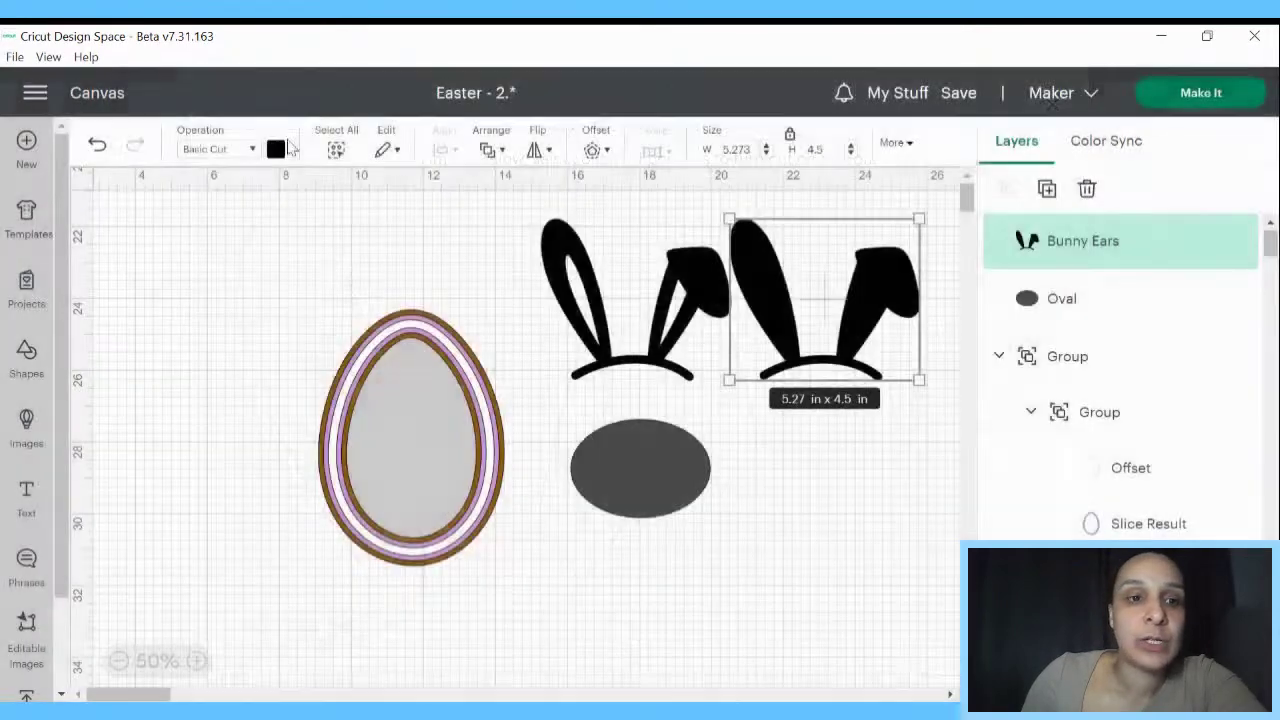
- Recolor the solid ears copy pink and the original cutout ears pale yellow
click(276, 149)
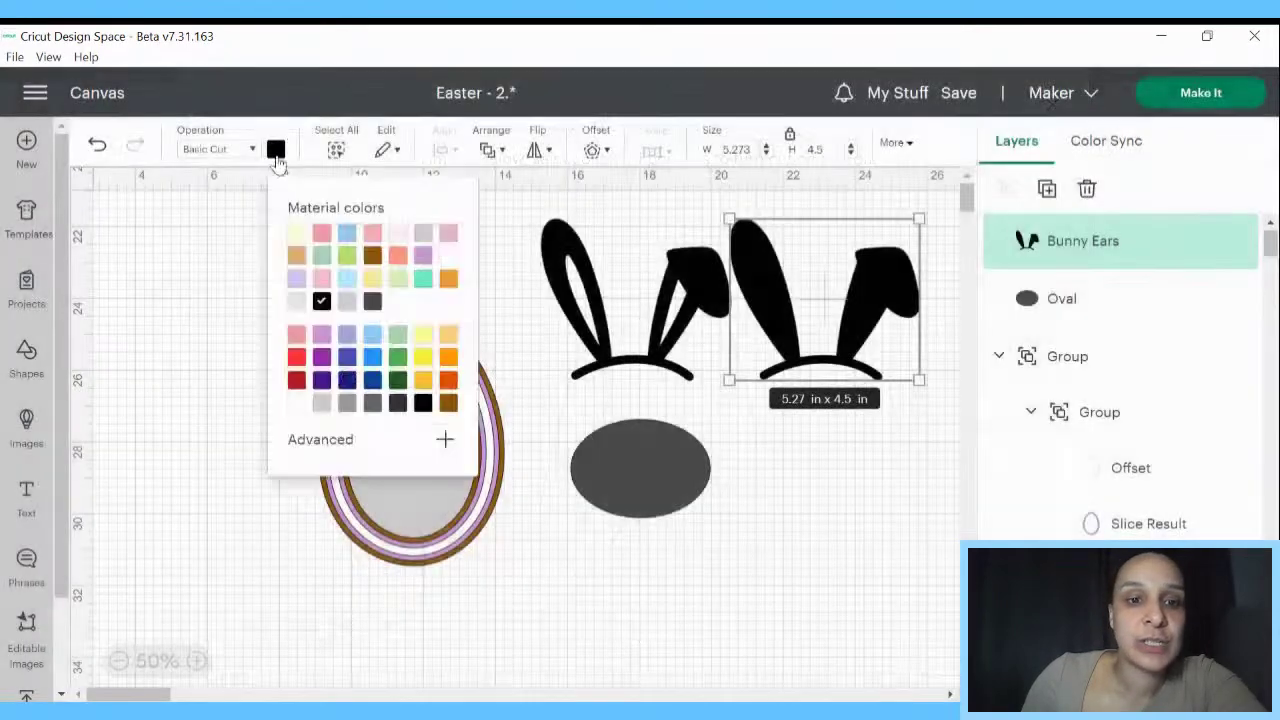
click(372, 232)
click(568, 268)
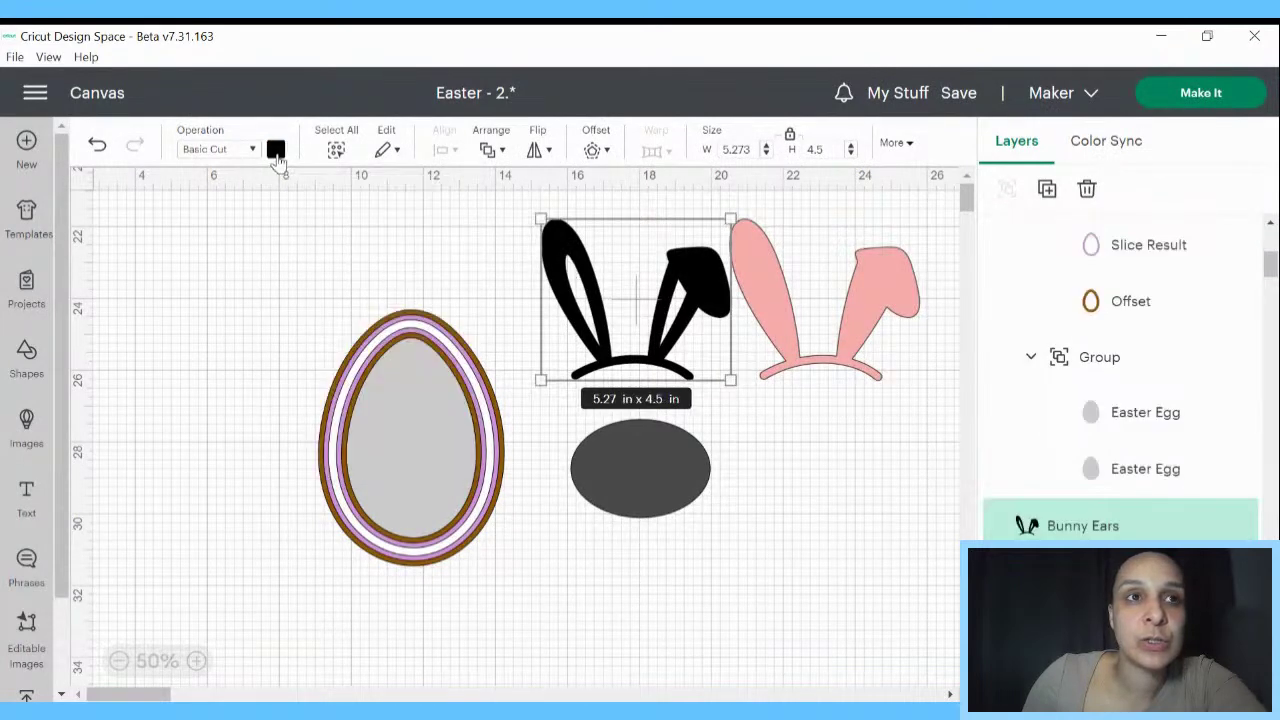
click(276, 149)
click(296, 236)
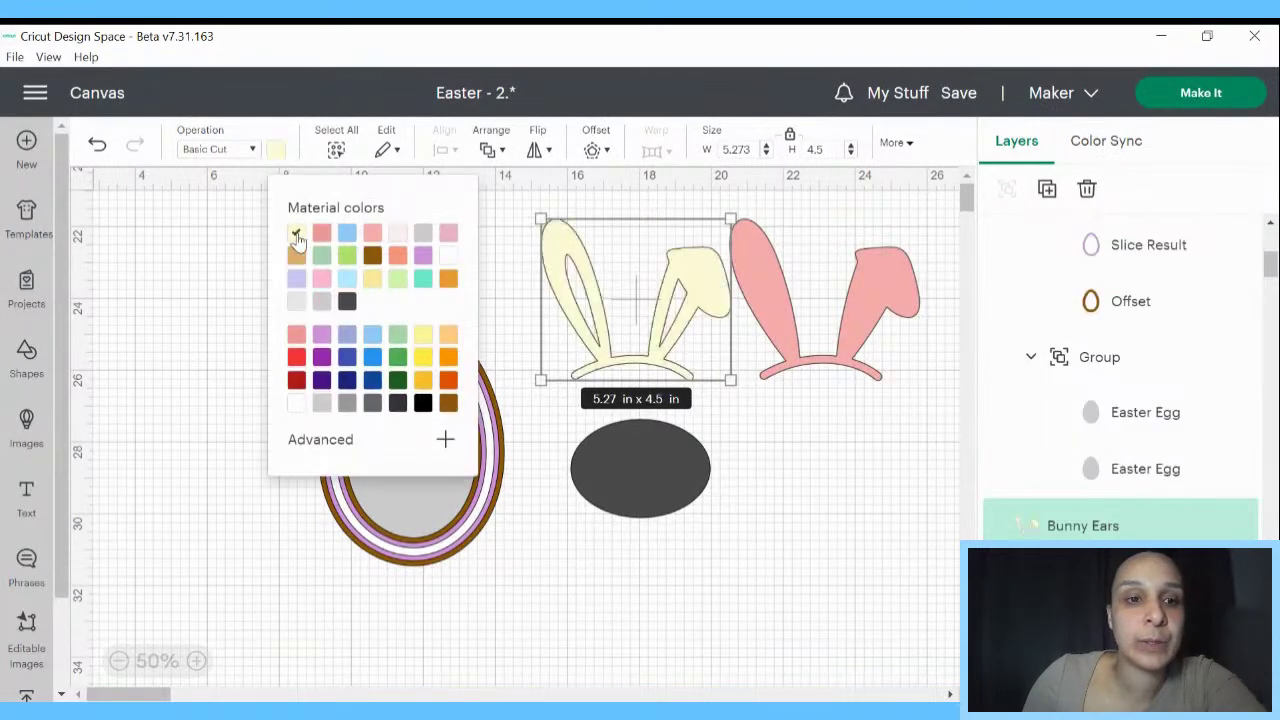
- Move the pink solid ears onto the yellow ears, send them to the back, and line up the yellow ears over them
click(811, 457)
drag(835, 358, 640, 358)
right_click(643, 359)
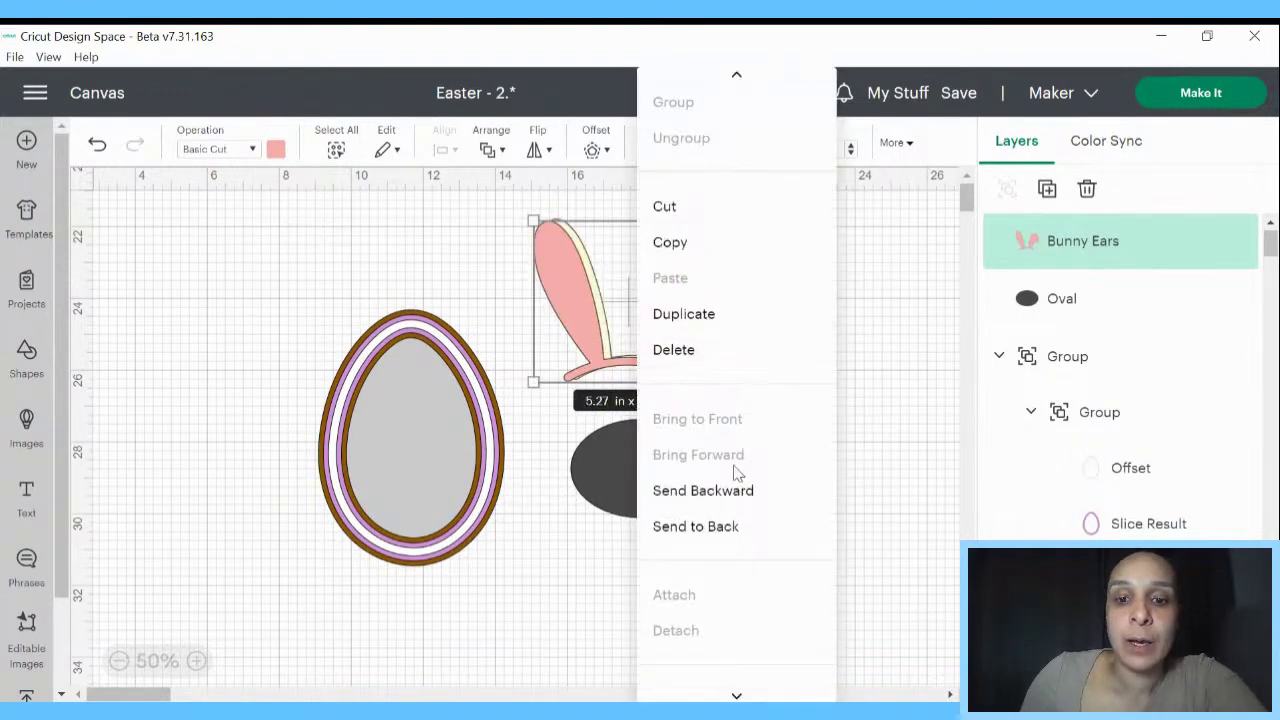
click(722, 526)
click(716, 532)
drag(702, 304, 697, 307)
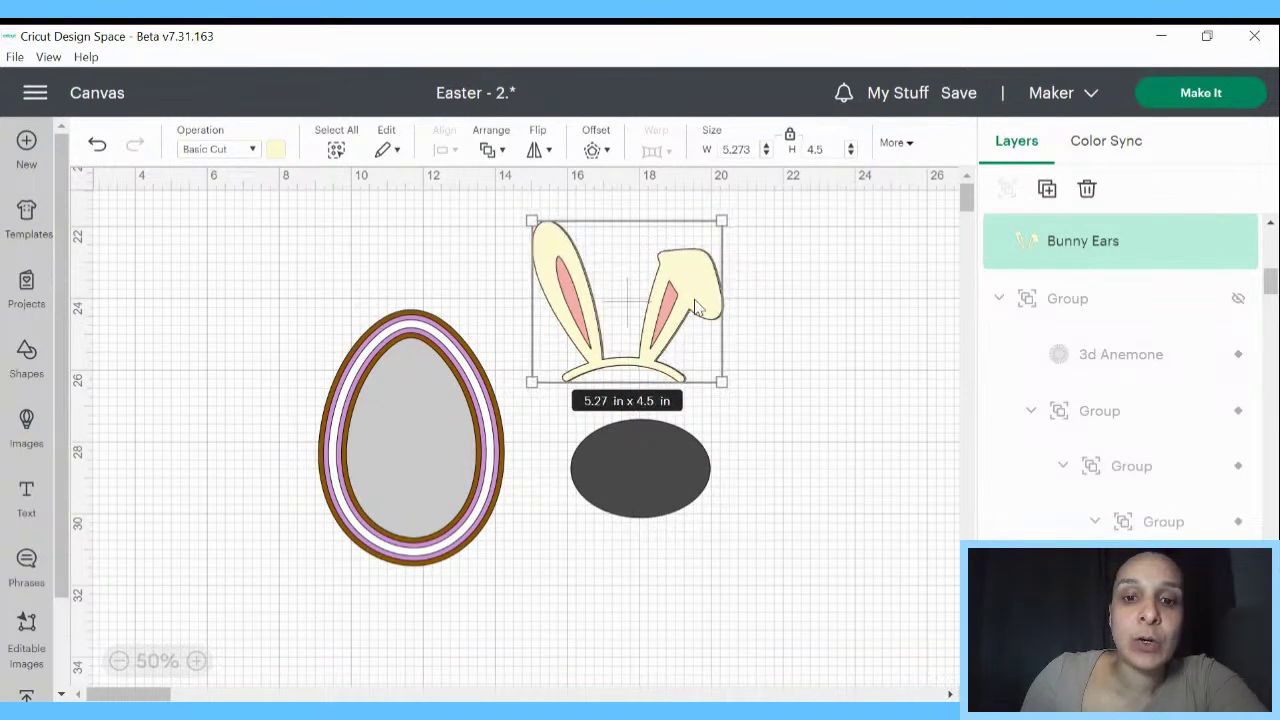
- Shift the pale yellow ears partly aside to expose the pink ears underneath
drag(585, 338, 774, 343)
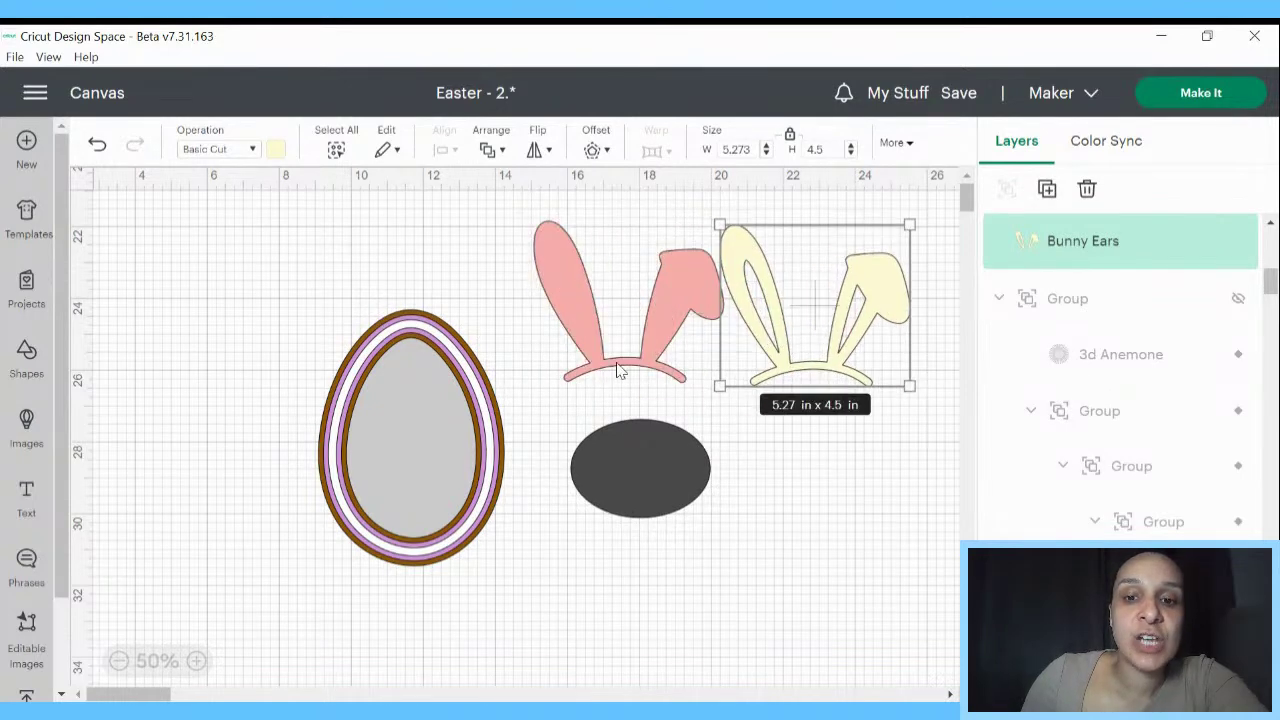
drag(845, 318, 659, 312)
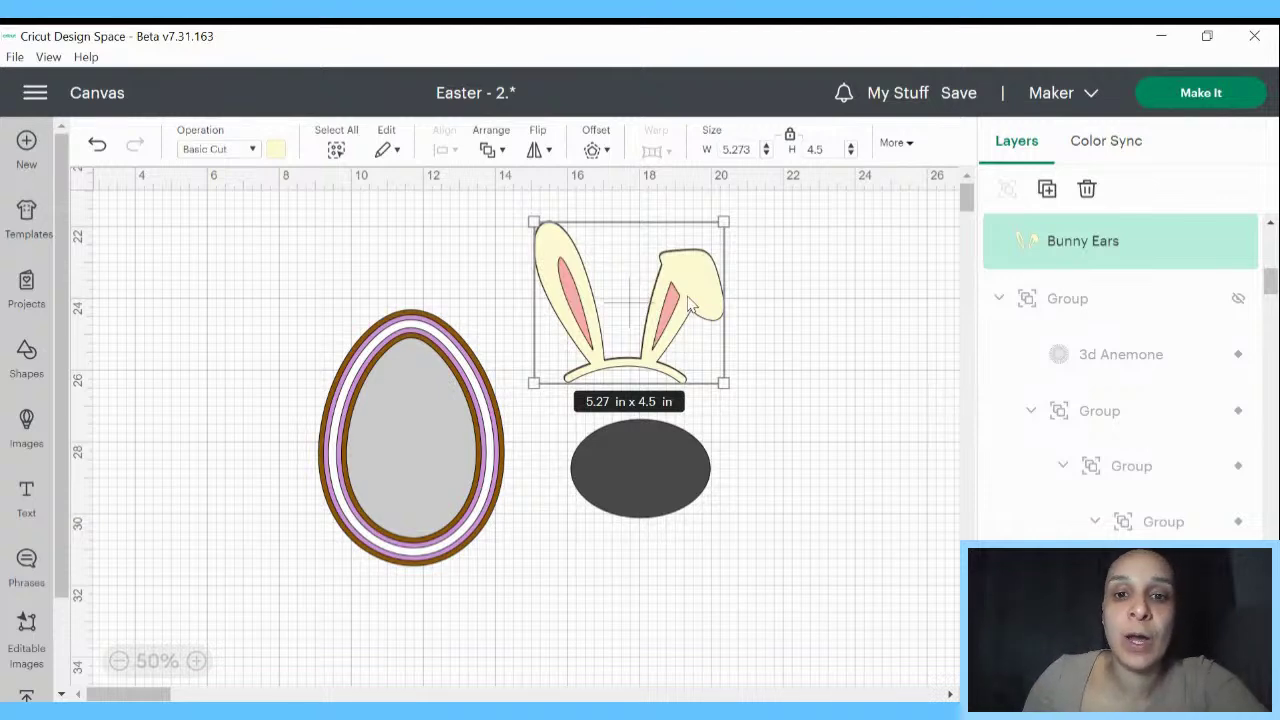
key(ctrl+z)
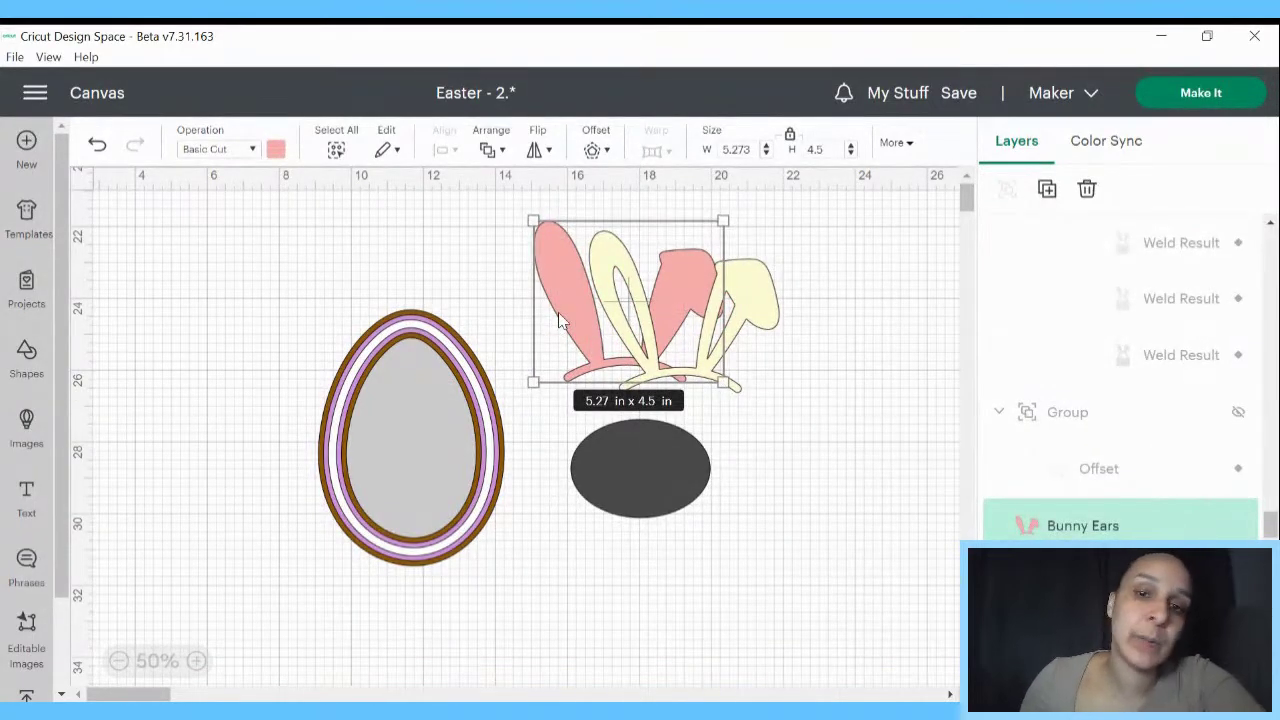
- Try a 0.1 in rounded-corner offset around the pink ears with the yellow ears moved aside, and undo both changes
click(593, 152)
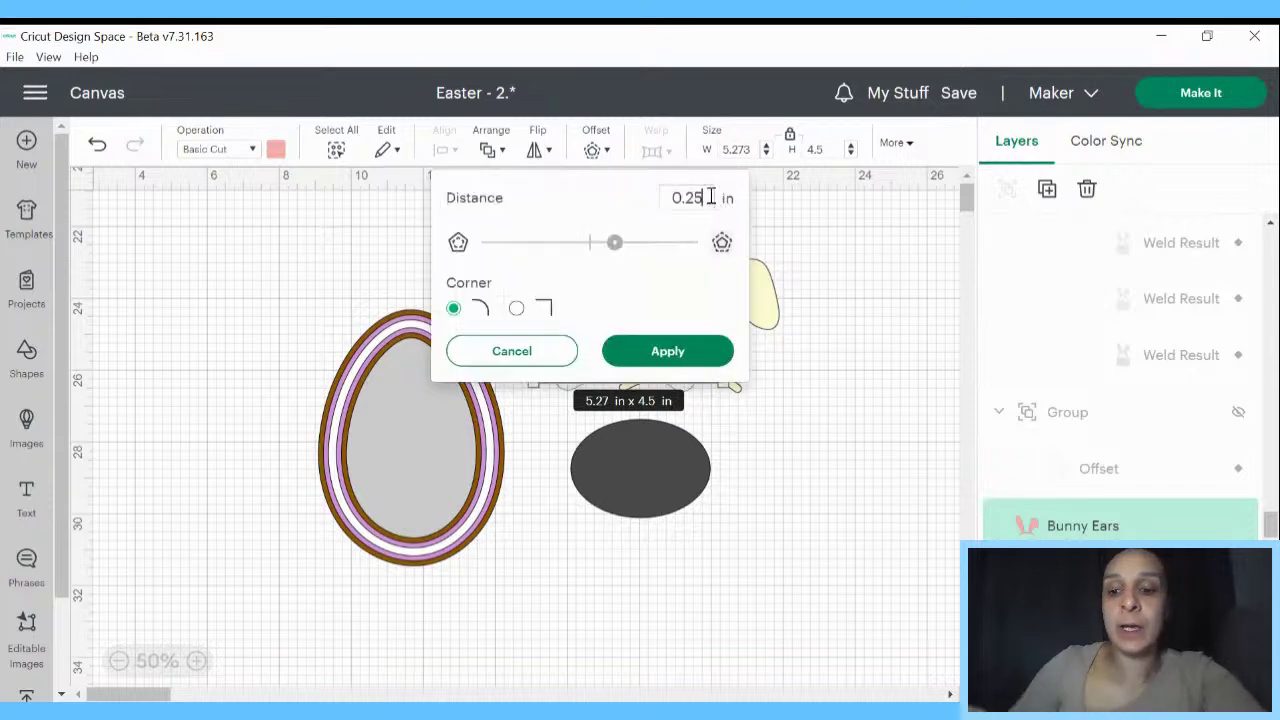
key(BackSpace)
key(BackSpace)
text(1)
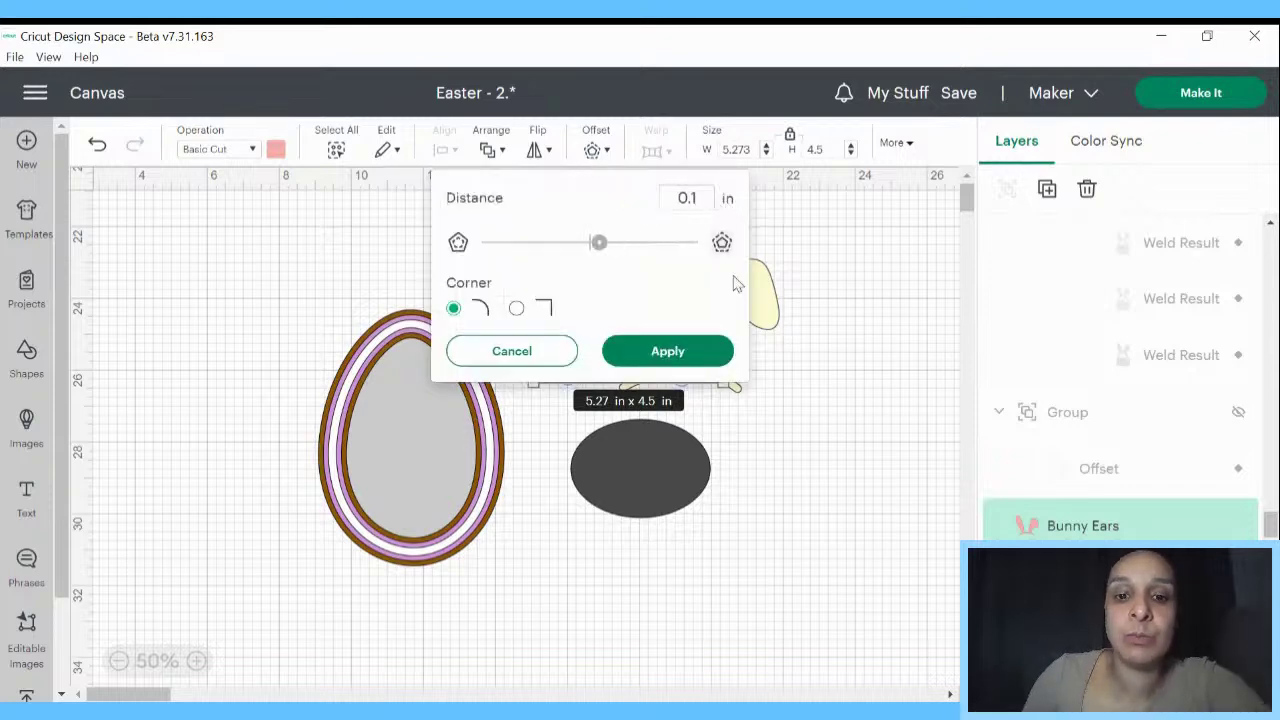
click(690, 354)
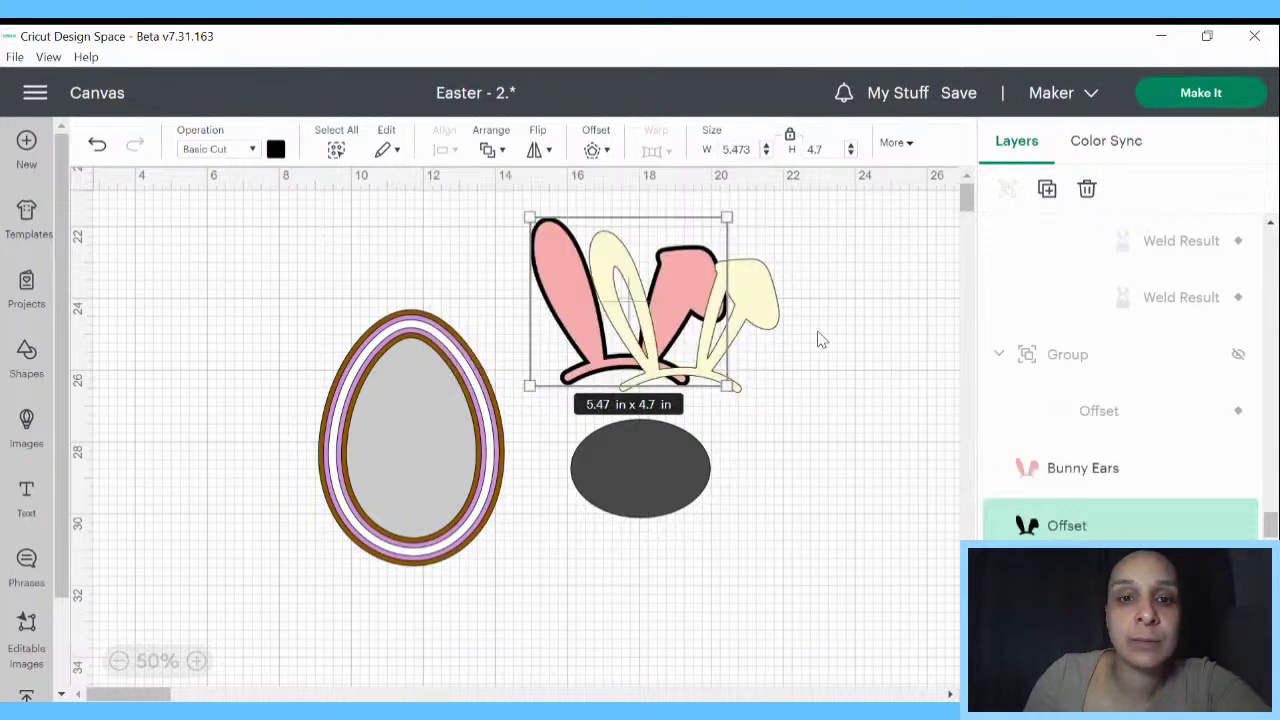
drag(760, 316, 718, 295)
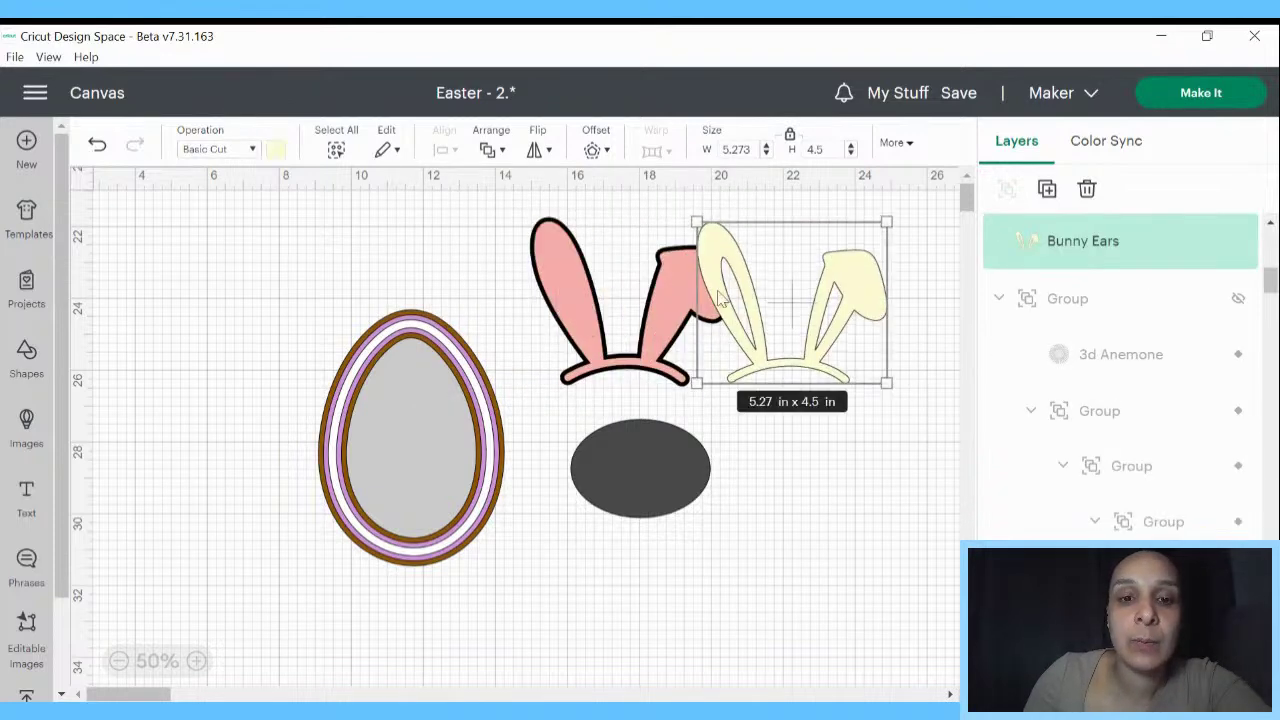
click(98, 145)
click(99, 145)
- Create a 0.15 in rounded-corner offset around the pink bunny ears
click(565, 305)
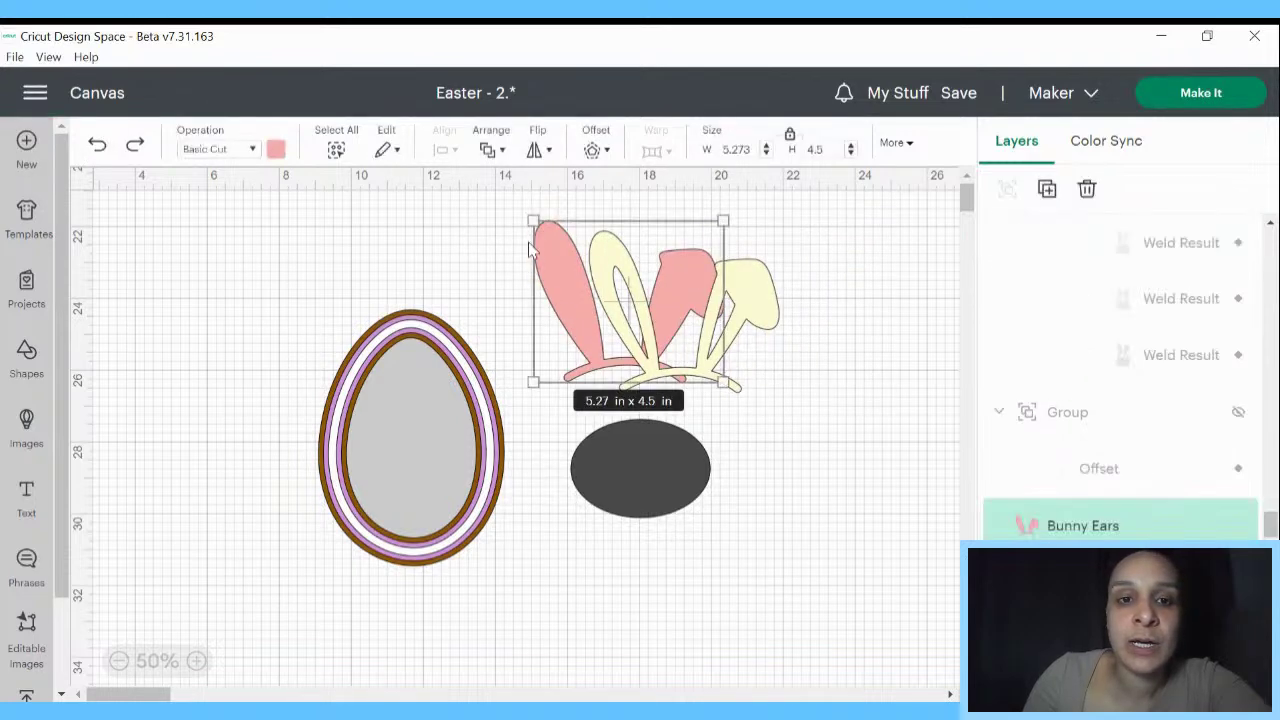
click(594, 150)
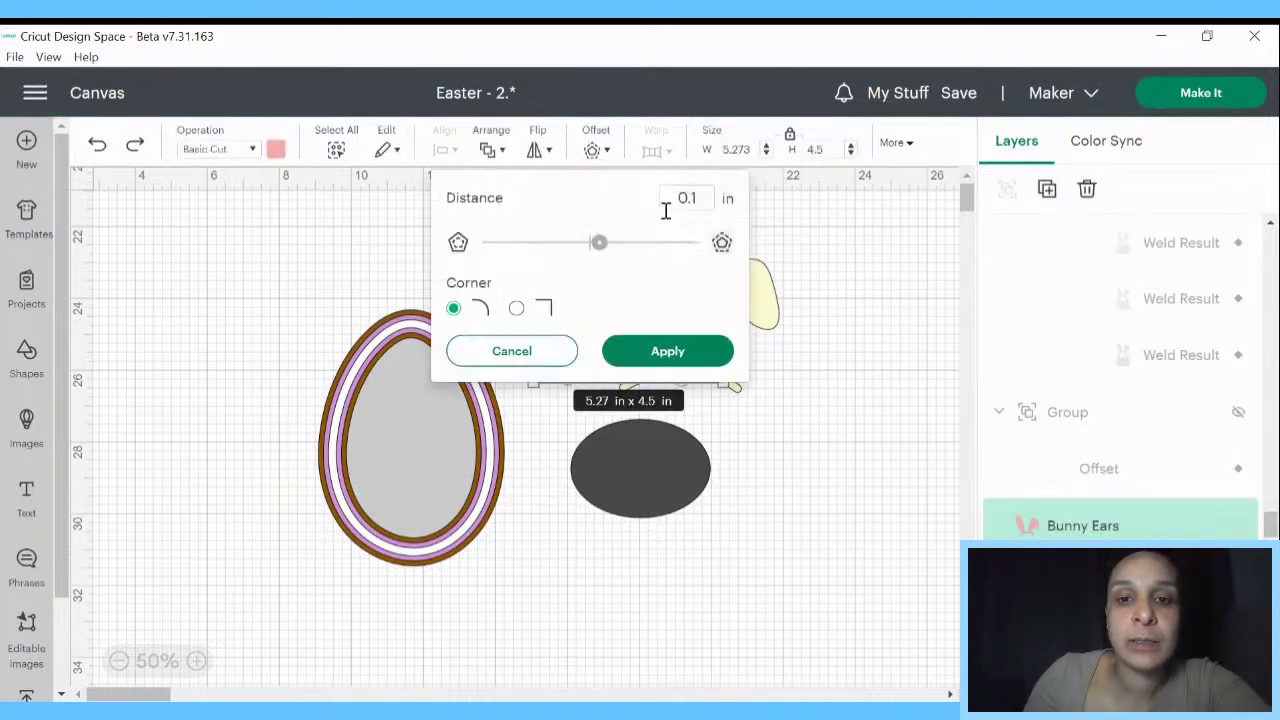
click(711, 199)
text(5)
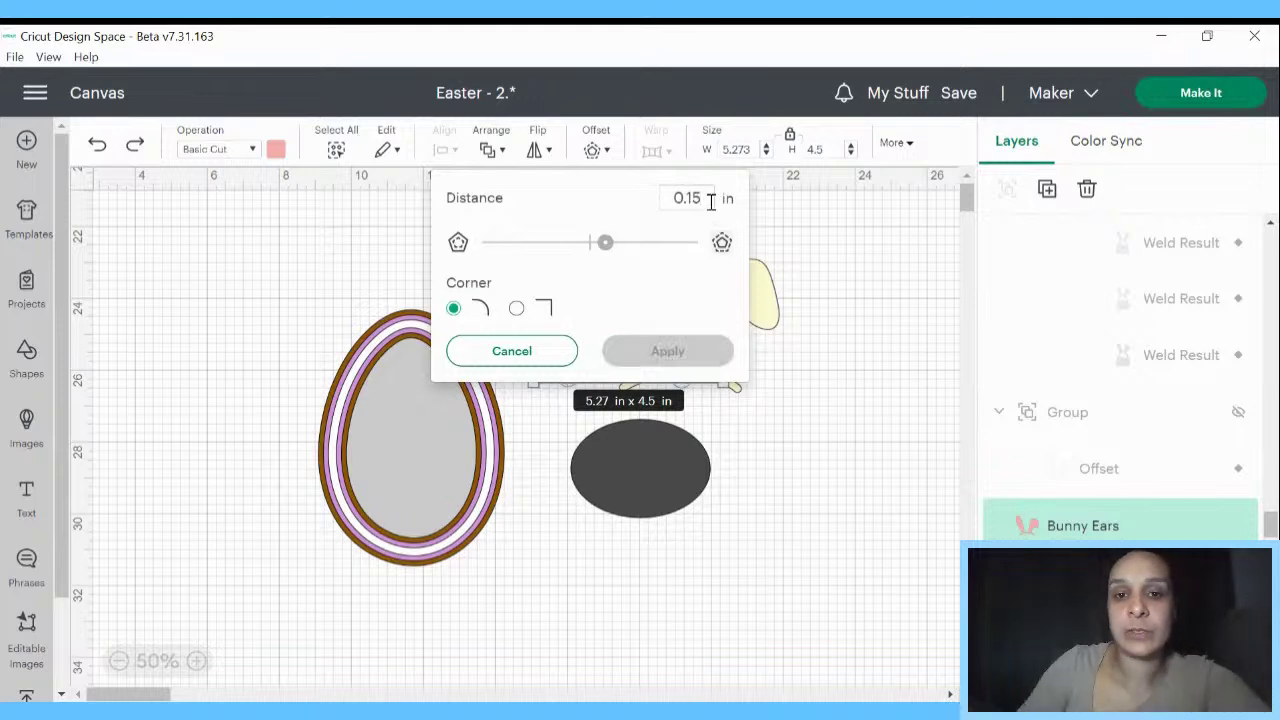
click(717, 349)
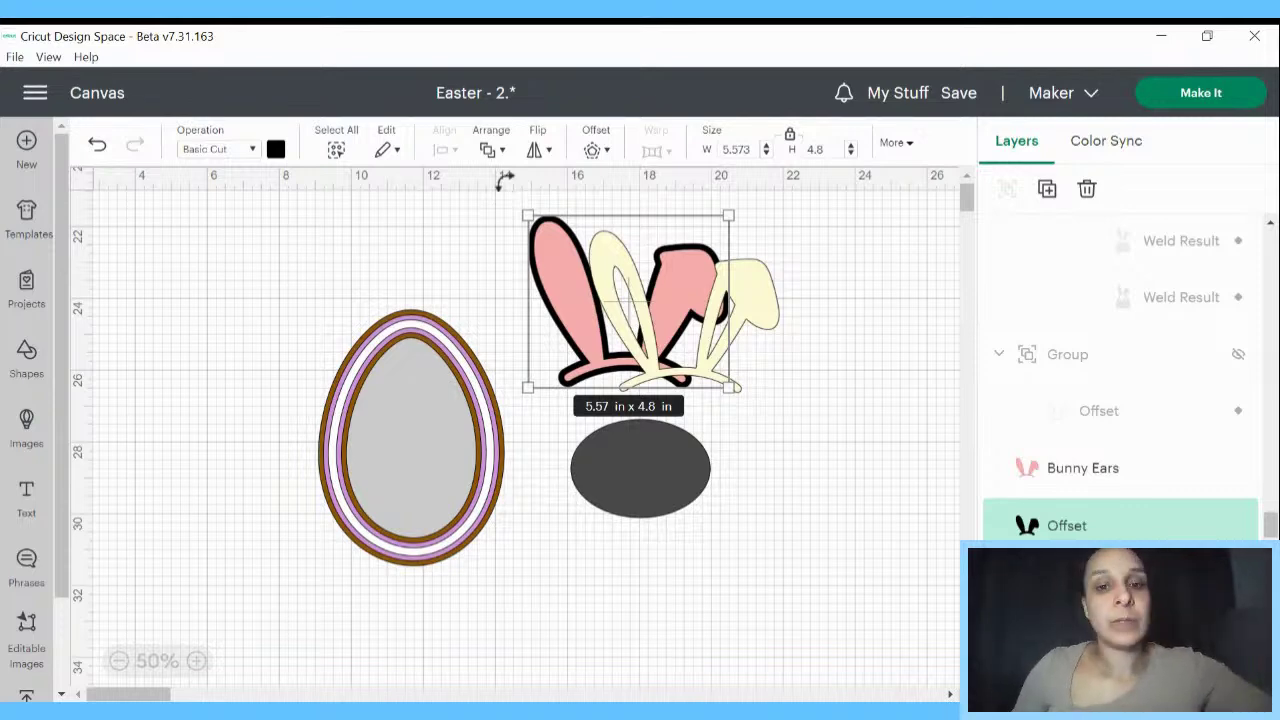
- Recolor the ear offset white and move the pale yellow ears back over the pink ears
click(276, 150)
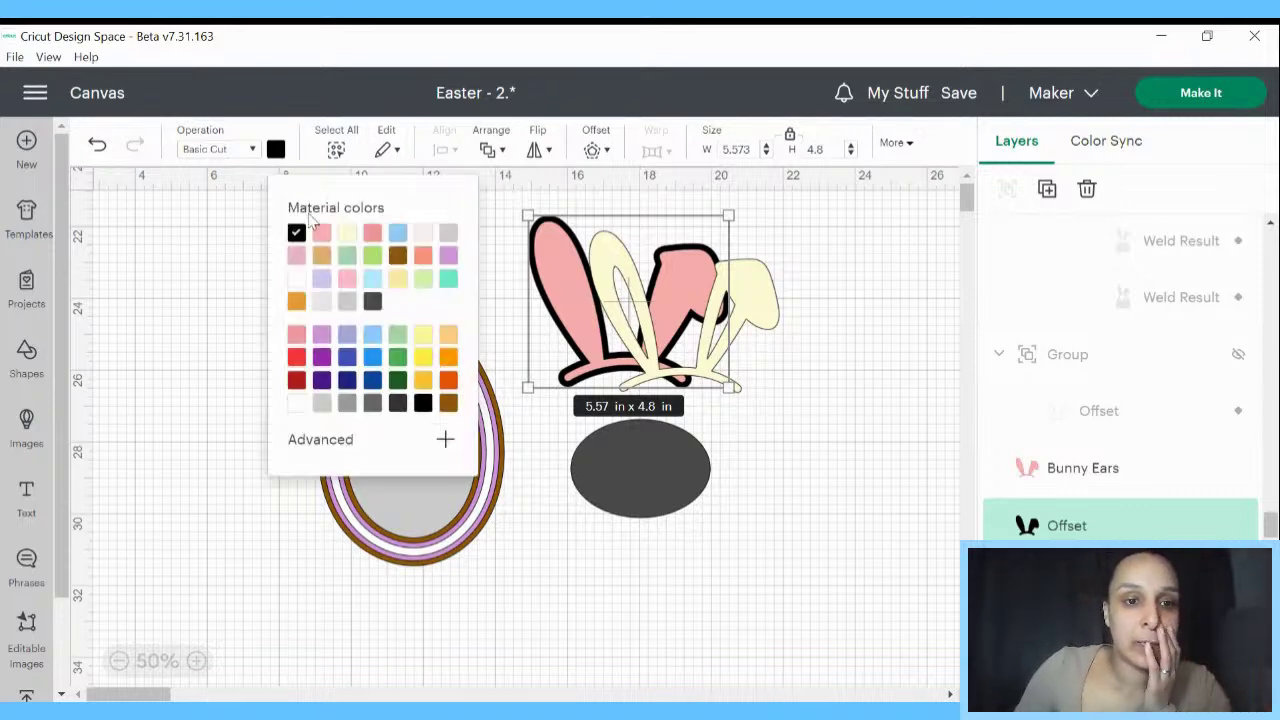
click(296, 279)
click(716, 410)
drag(715, 345, 655, 345)
- Select the yellow, pink and white offset ear layers together and align them with one another
drag(477, 214, 712, 470)
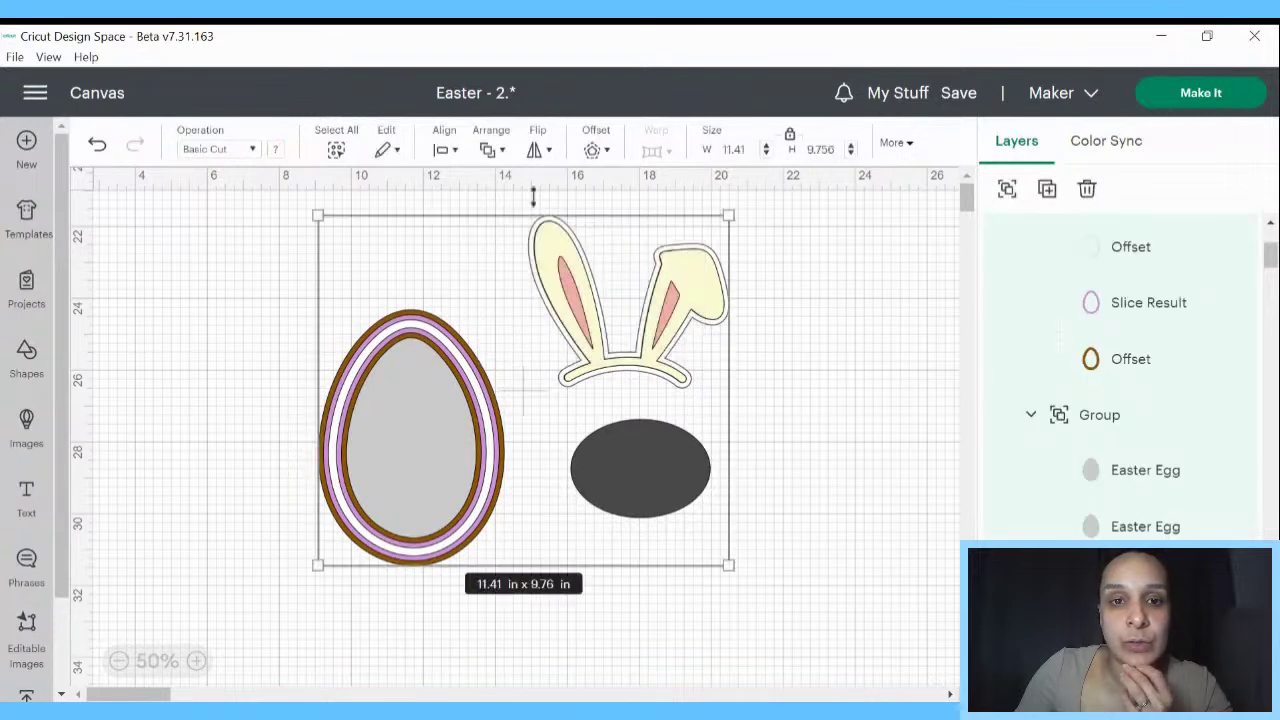
click(894, 303)
click(645, 262)
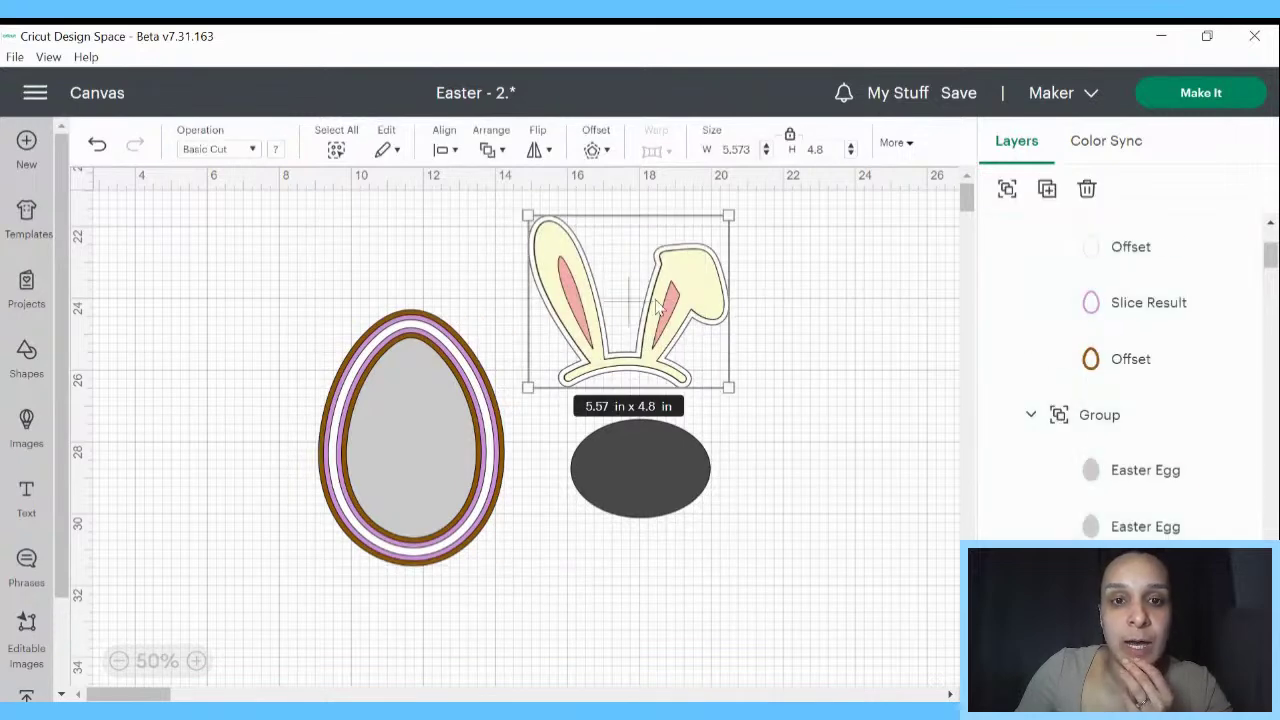
click(451, 150)
click(524, 434)
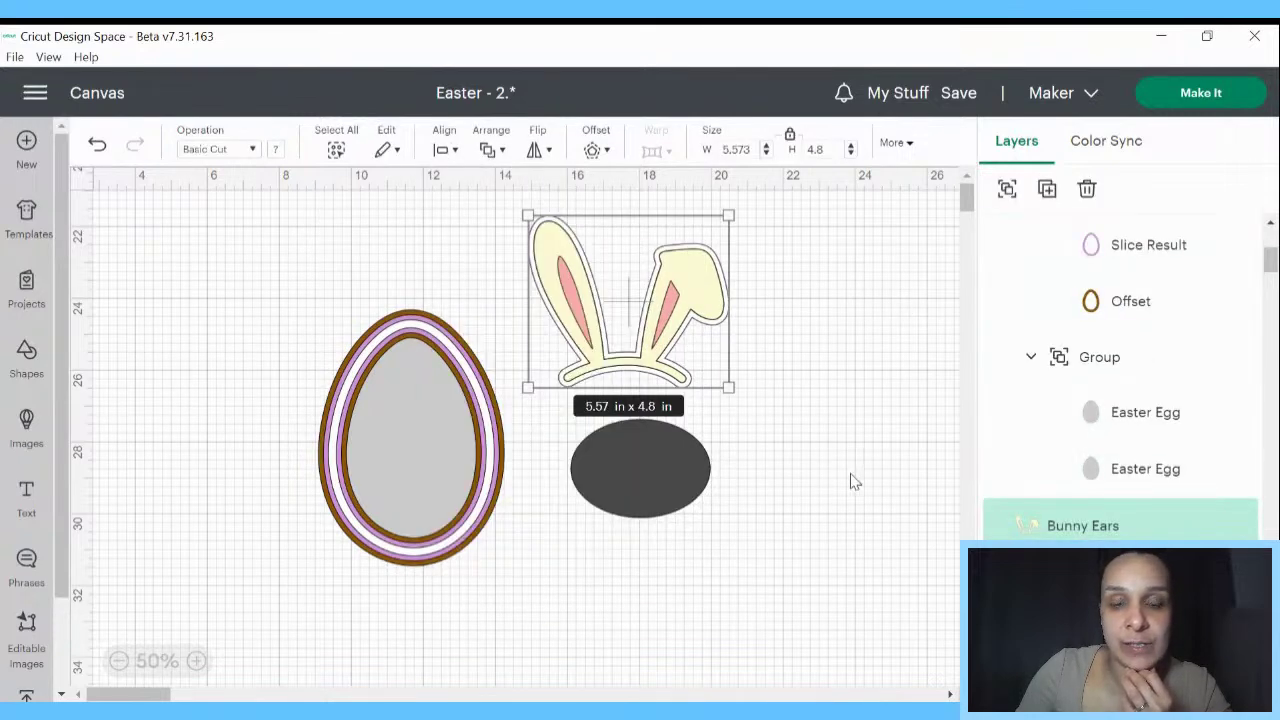
- Move the dark oval away from the bunny ears and group the yellow, pink and white ear layers
click(853, 481)
drag(662, 486, 791, 539)
click(597, 235)
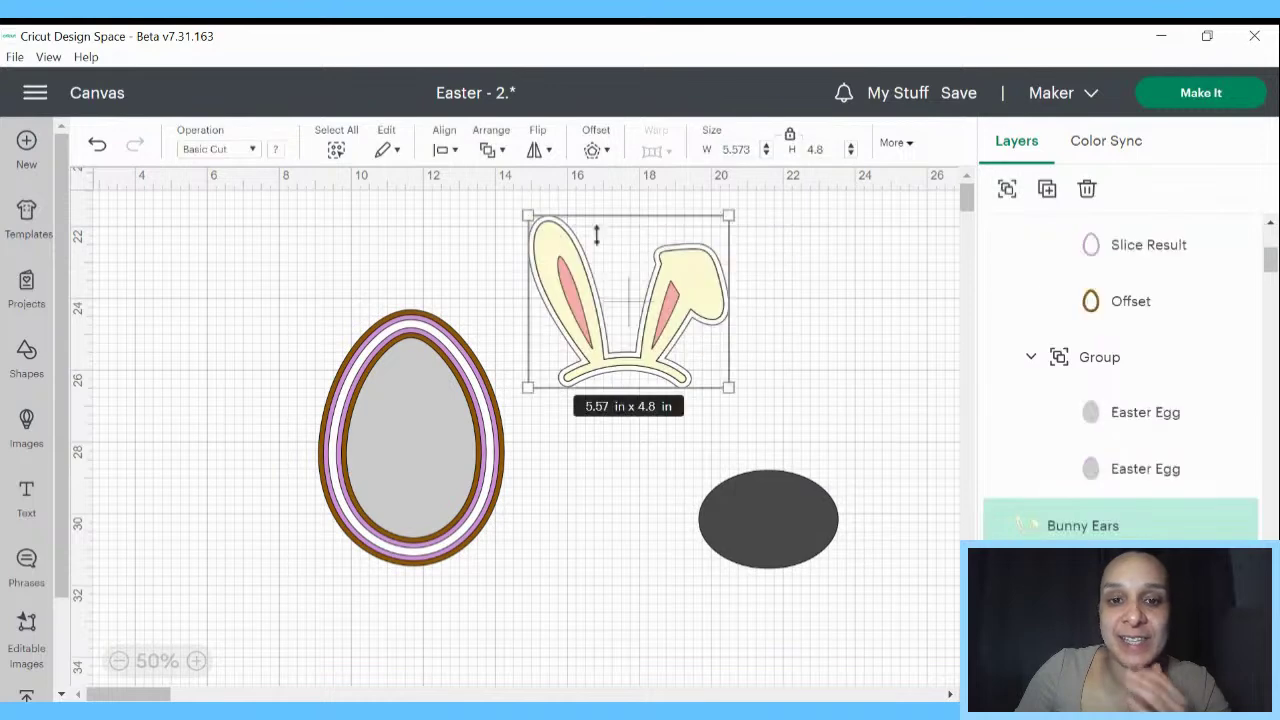
key(ctrl+g)
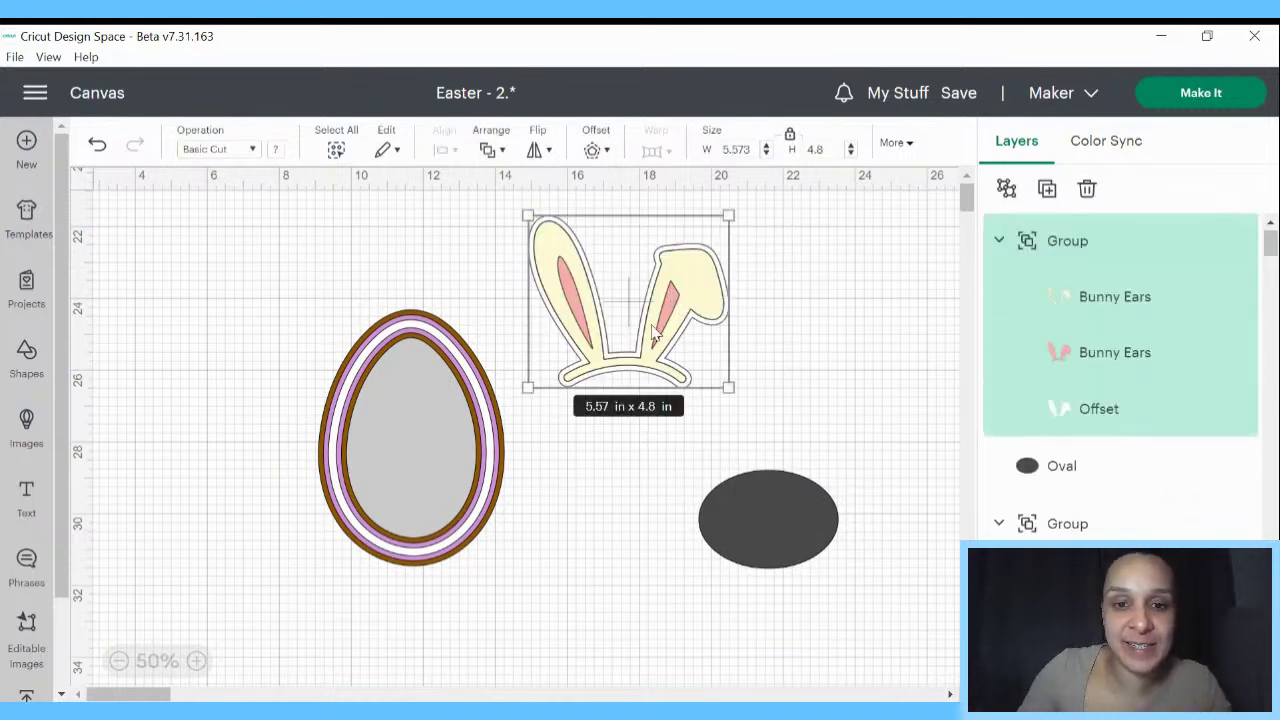
- Place the grouped bunny ears over the upper end of the egg and delete the dark oval
drag(655, 335, 443, 297)
drag(611, 546, 497, 489)
click(543, 406)
click(783, 541)
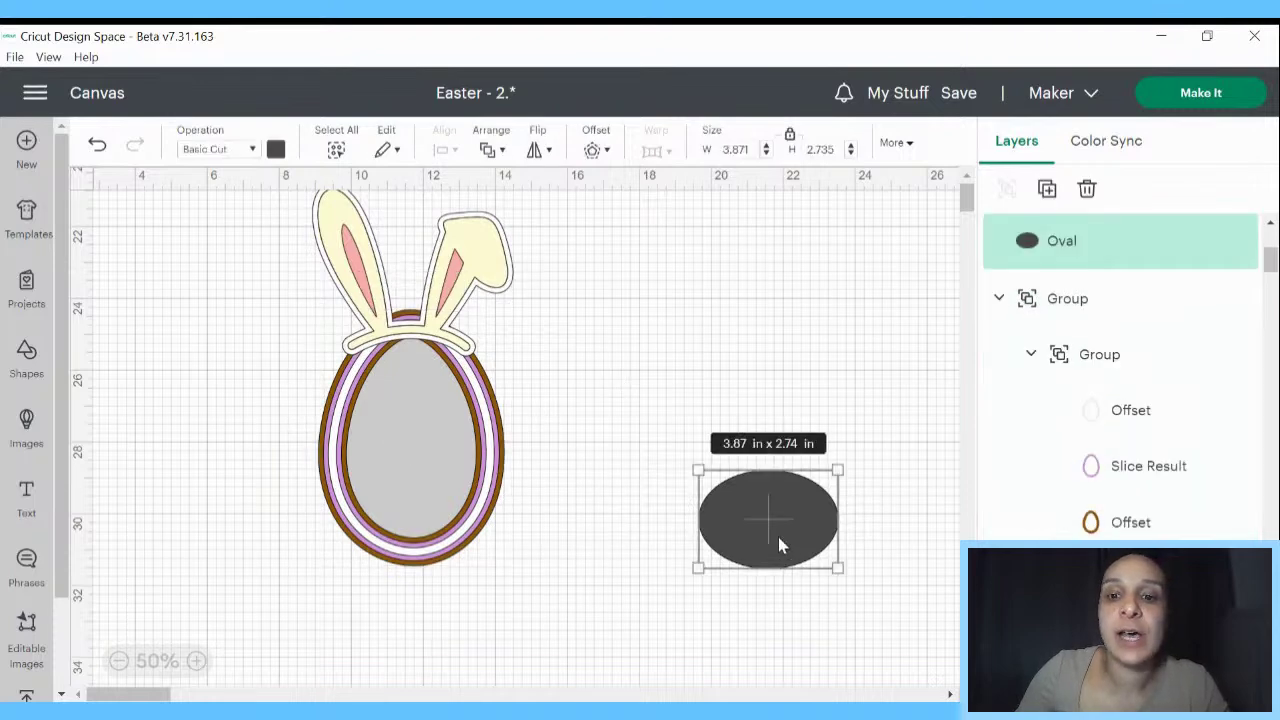
right_click(780, 543)
click(830, 345)
- Move the egg and its bunny ears together toward the middle of the canvas
drag(426, 384, 563, 438)
drag(438, 275, 540, 305)
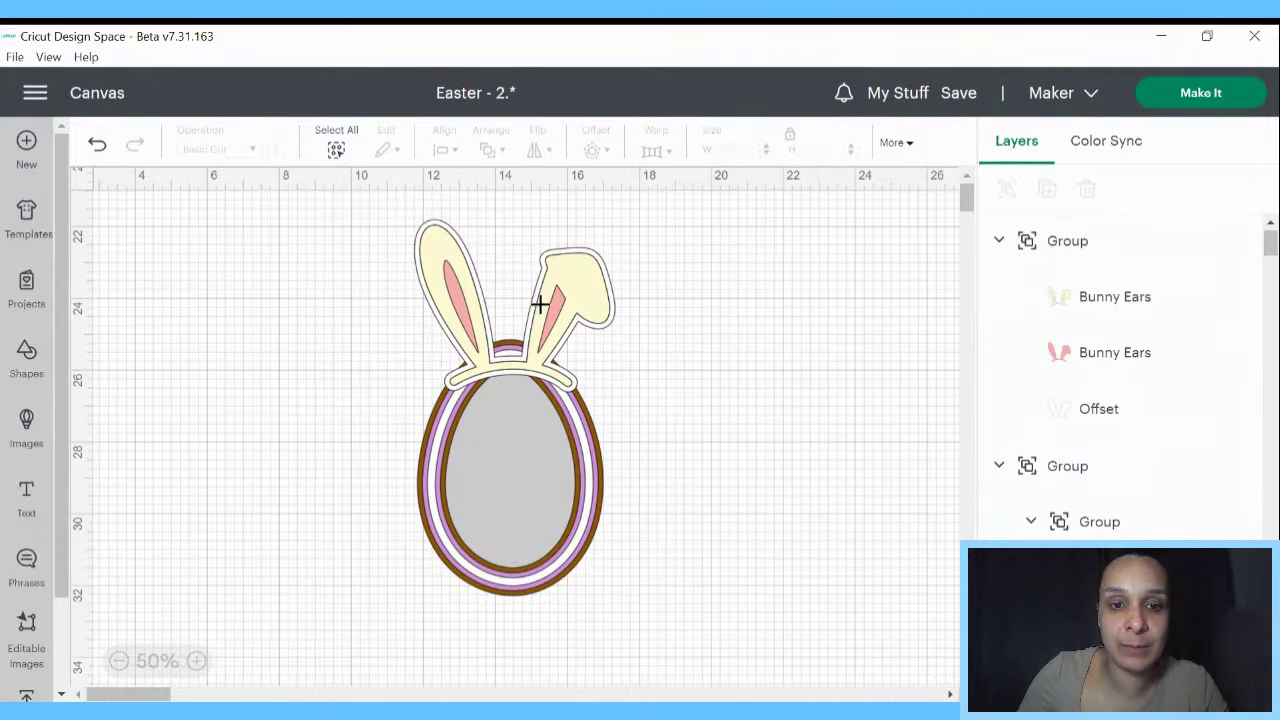
click(580, 335)
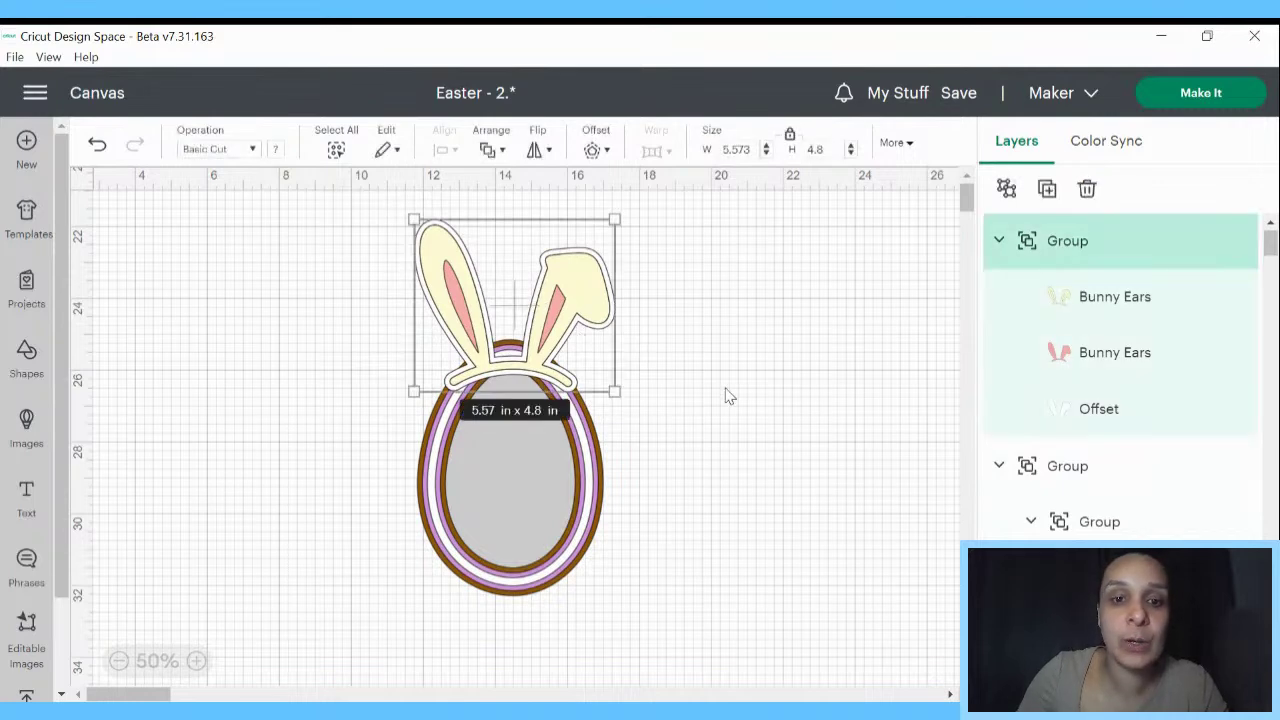
- Unlock the ear group's proportions, resize it to about 5.1 x 5.36 in and fit it on the egg
click(791, 138)
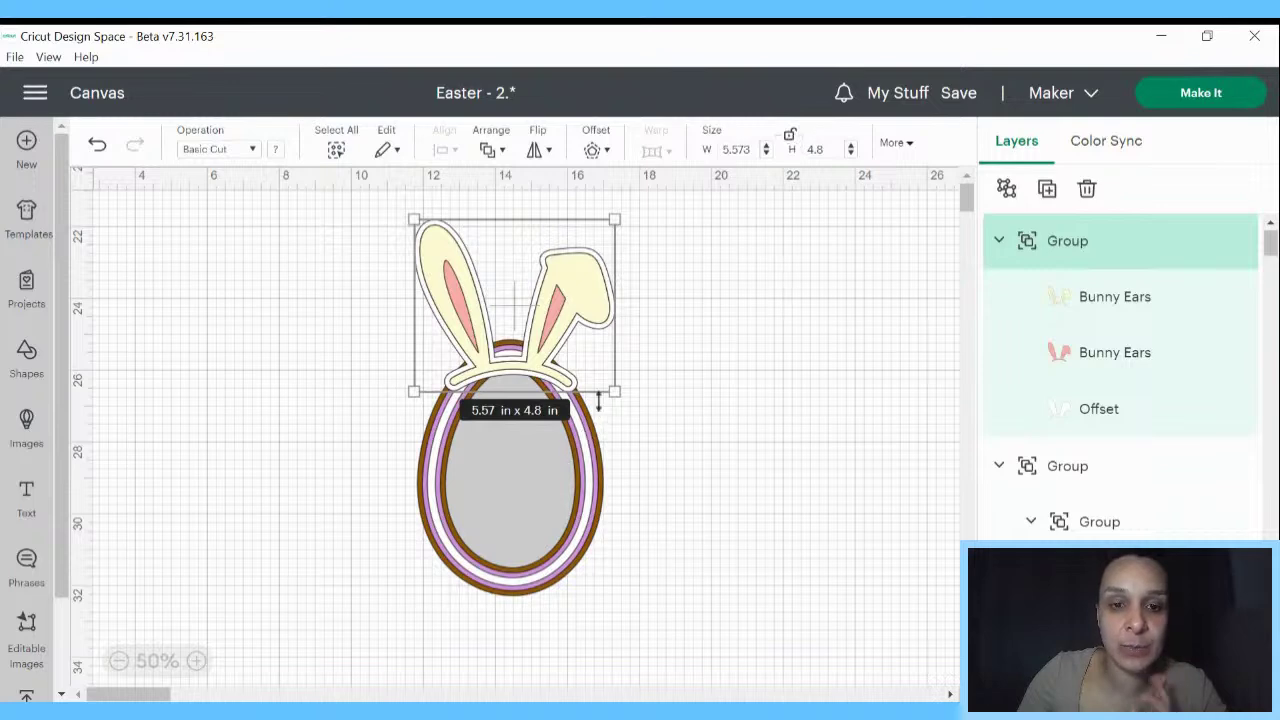
mouse_move(614, 391)
mouse_down()
mouse_move(607, 411)
mouse_move(539, 381)
mouse_move(603, 389)
mouse_up()
drag(489, 374, 470, 372)
drag(608, 390, 608, 391)
drag(807, 503, 328, 270)
drag(485, 350, 489, 378)
click(634, 403)
click(470, 300)
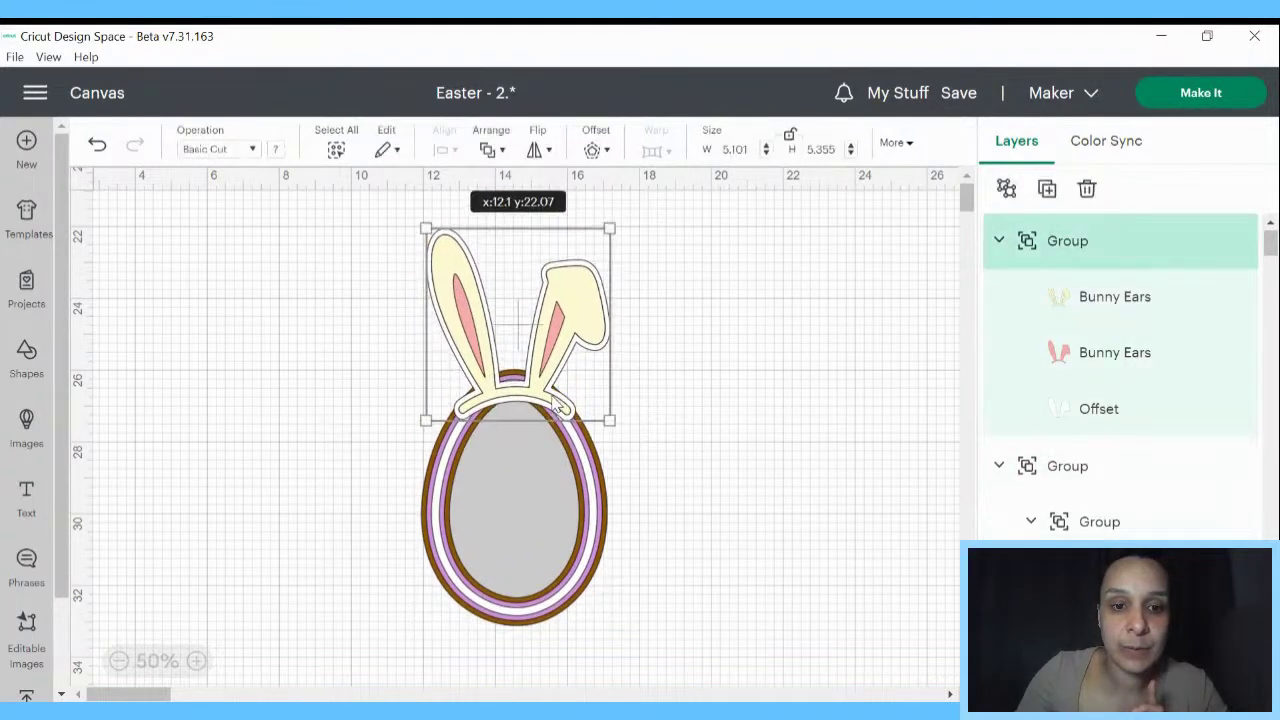
- Narrow the ear group to about 4.21 x 5.22 in and center its headband over the egg's upper edge
drag(610, 418, 603, 420)
drag(532, 403, 603, 420)
click(751, 403)
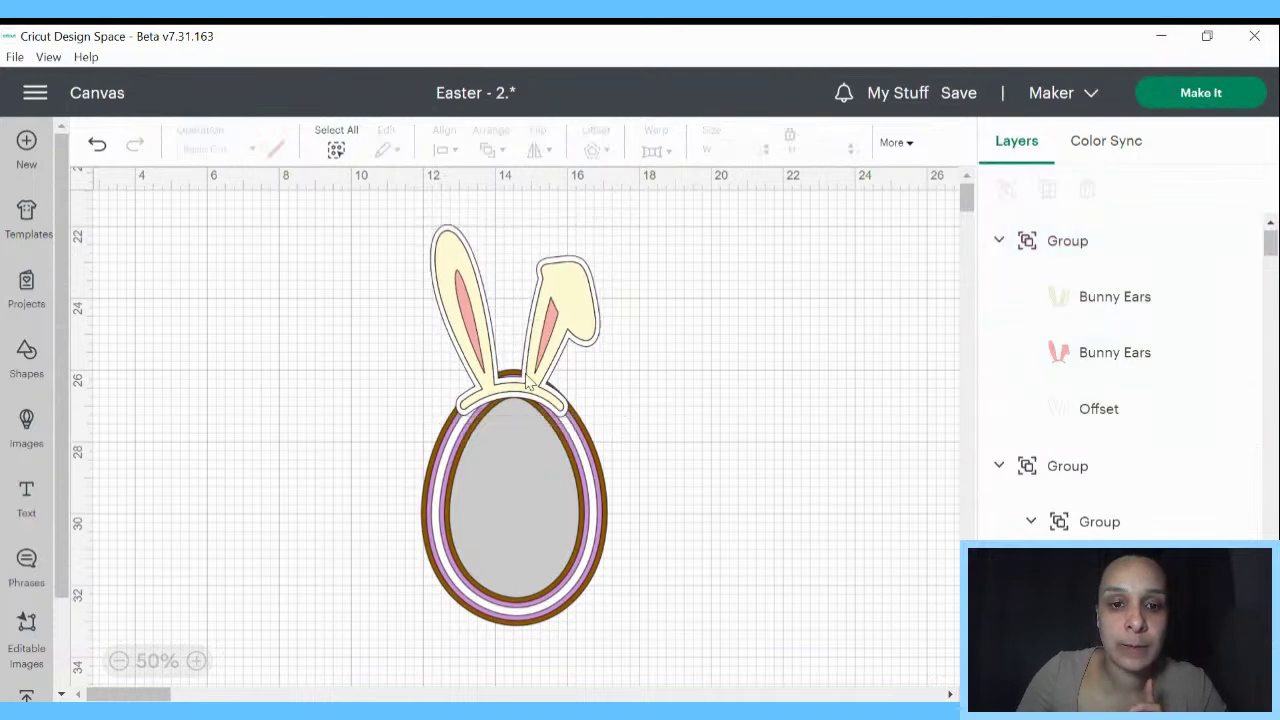
drag(532, 385, 532, 385)
drag(600, 418, 555, 365)
drag(598, 414, 544, 373)
drag(596, 411, 591, 411)
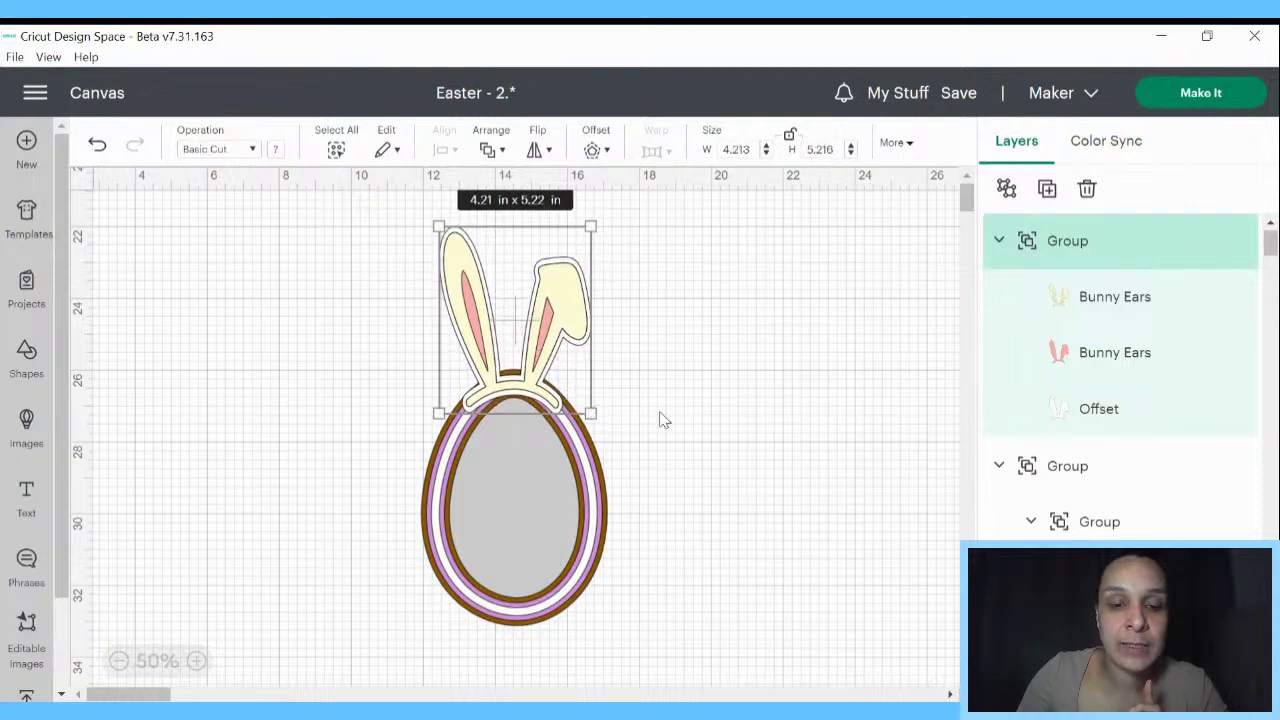
click(661, 420)
drag(508, 395, 509, 401)
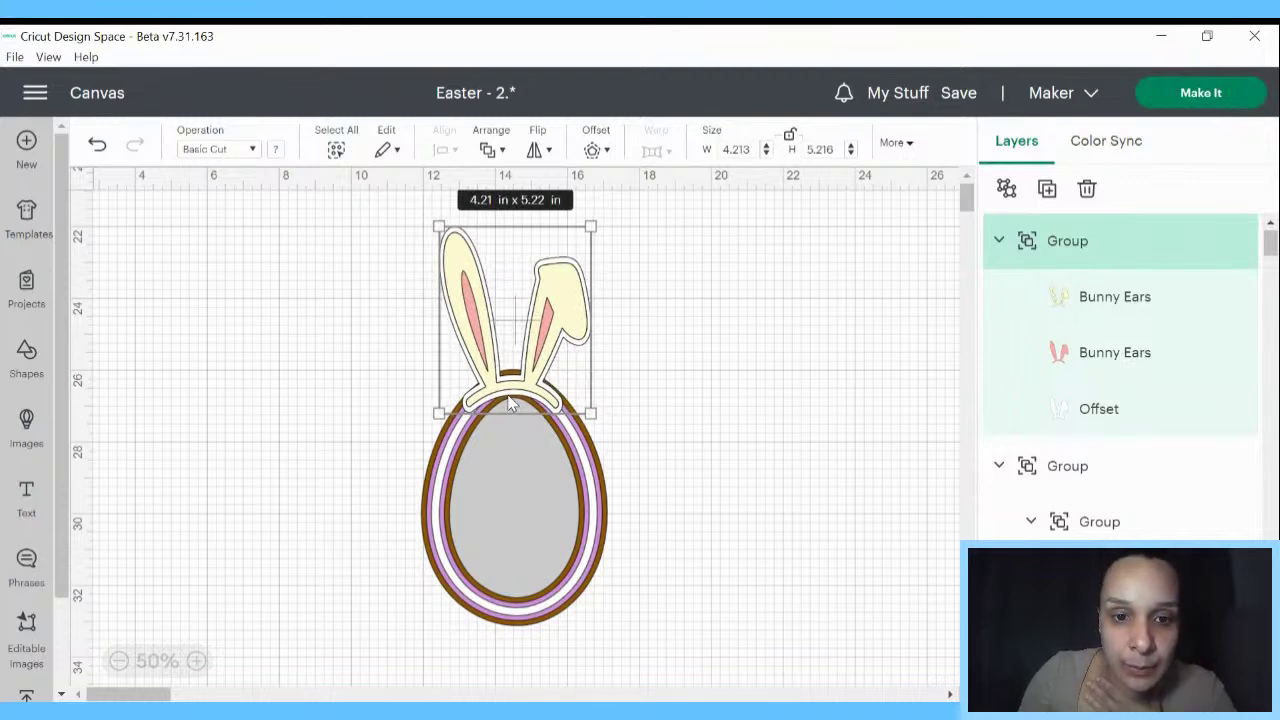
drag(509, 401, 513, 403)
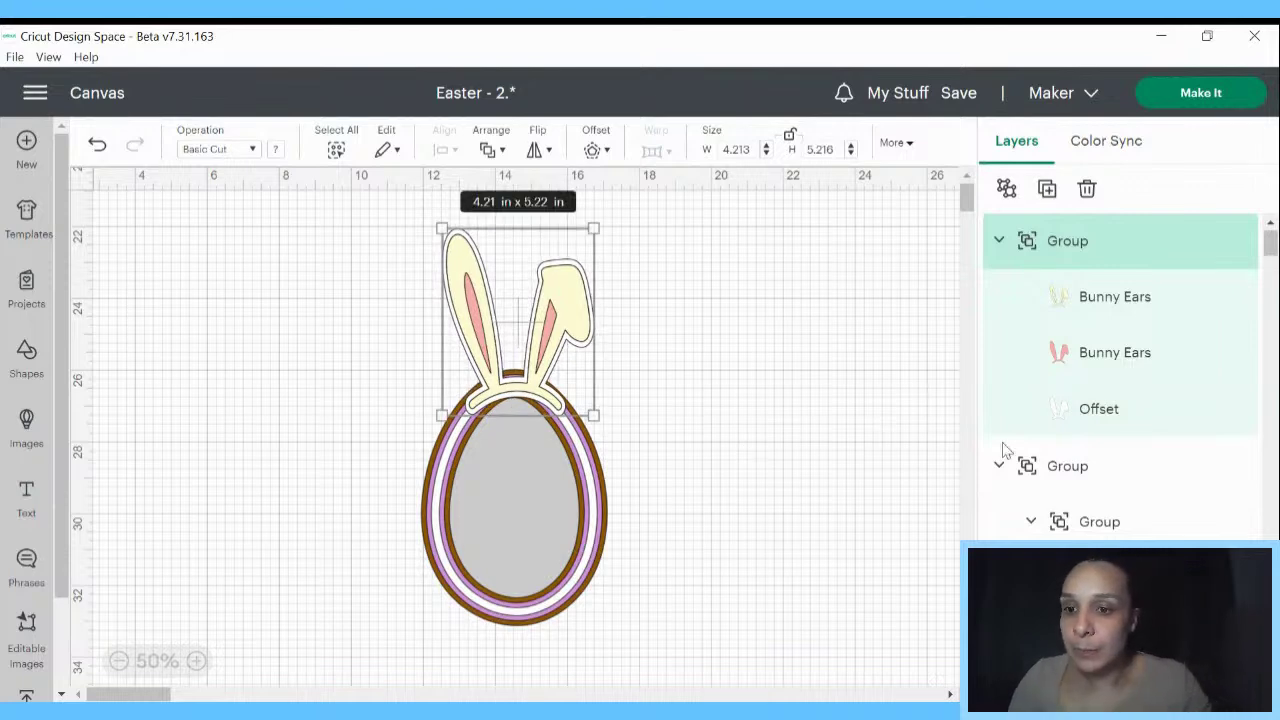
- Hide the group of gray egg bases inside the frame rings
click(1146, 427)
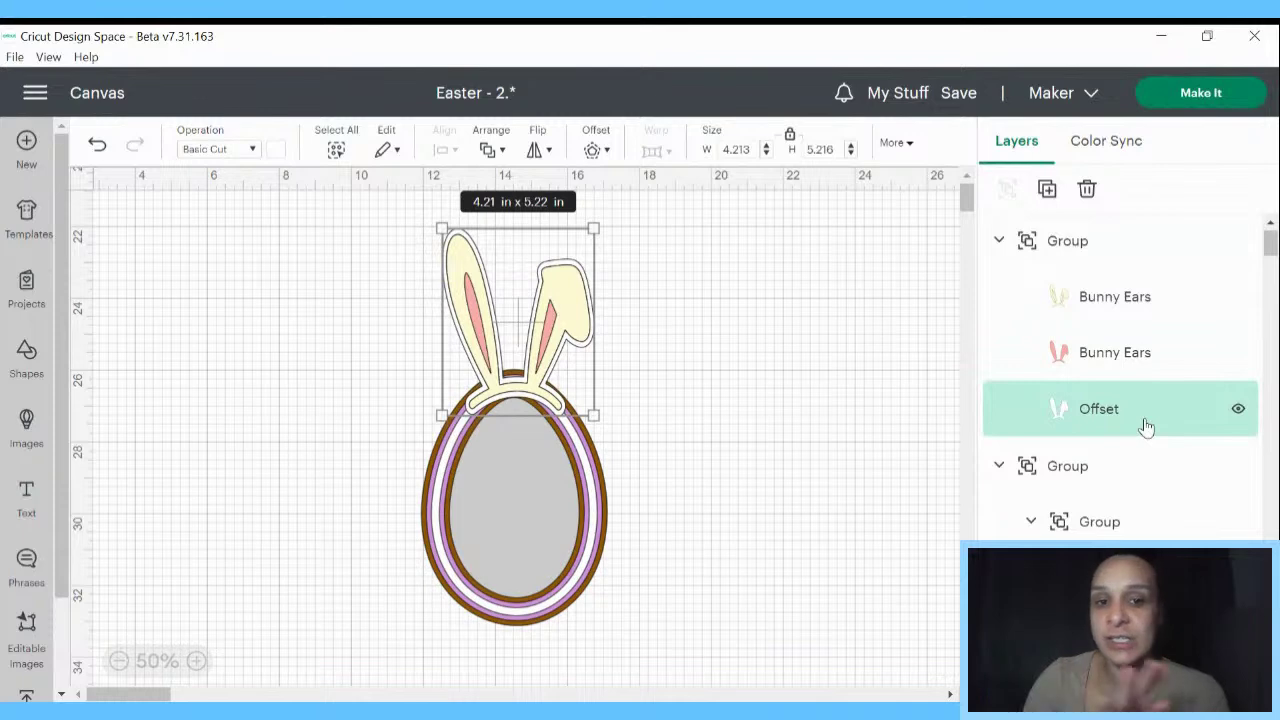
scroll(1190, 438, down, 5)
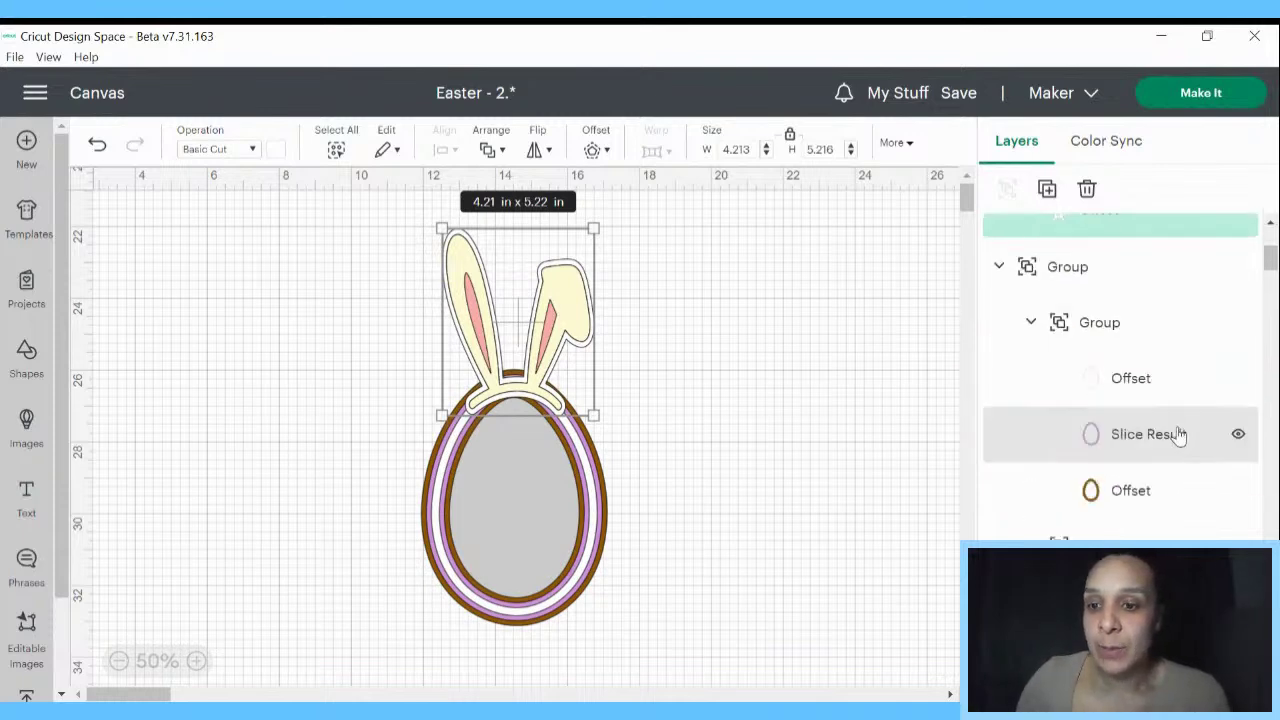
scroll(1157, 400, up, 2)
scroll(1229, 431, down, 1)
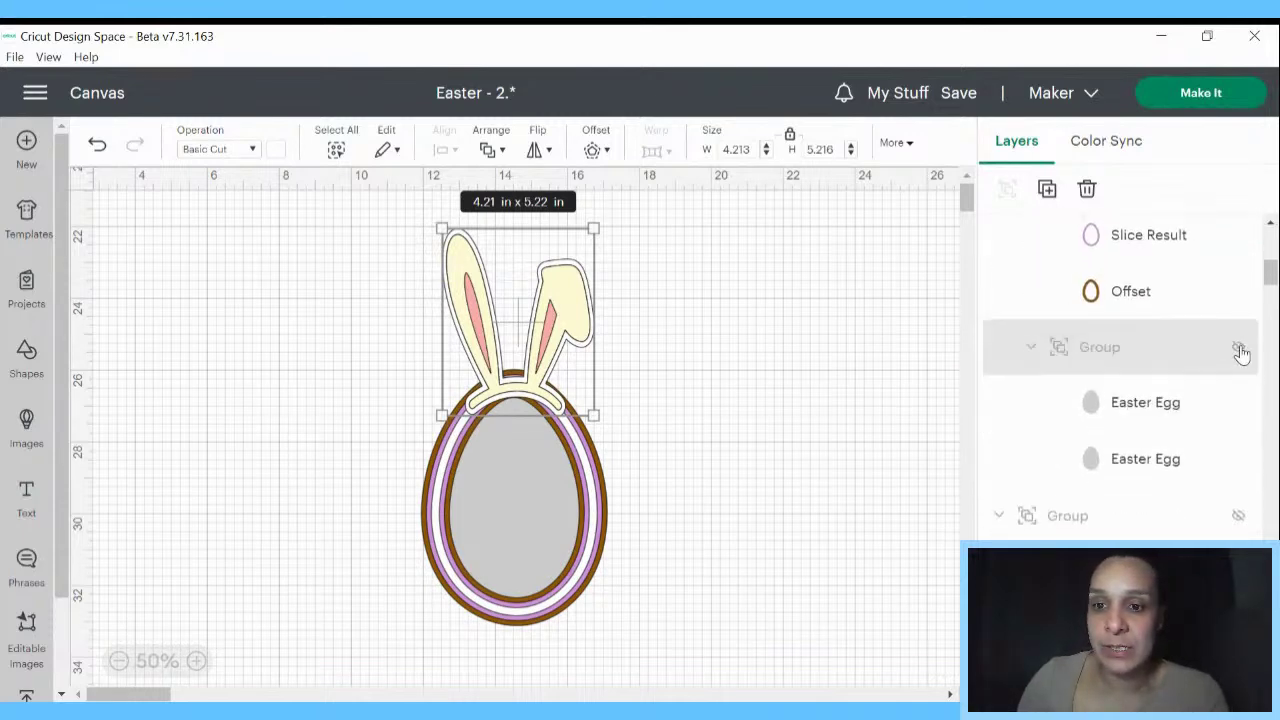
click(1238, 347)
- Send the bunny ears group to the back, behind the egg frame
click(557, 385)
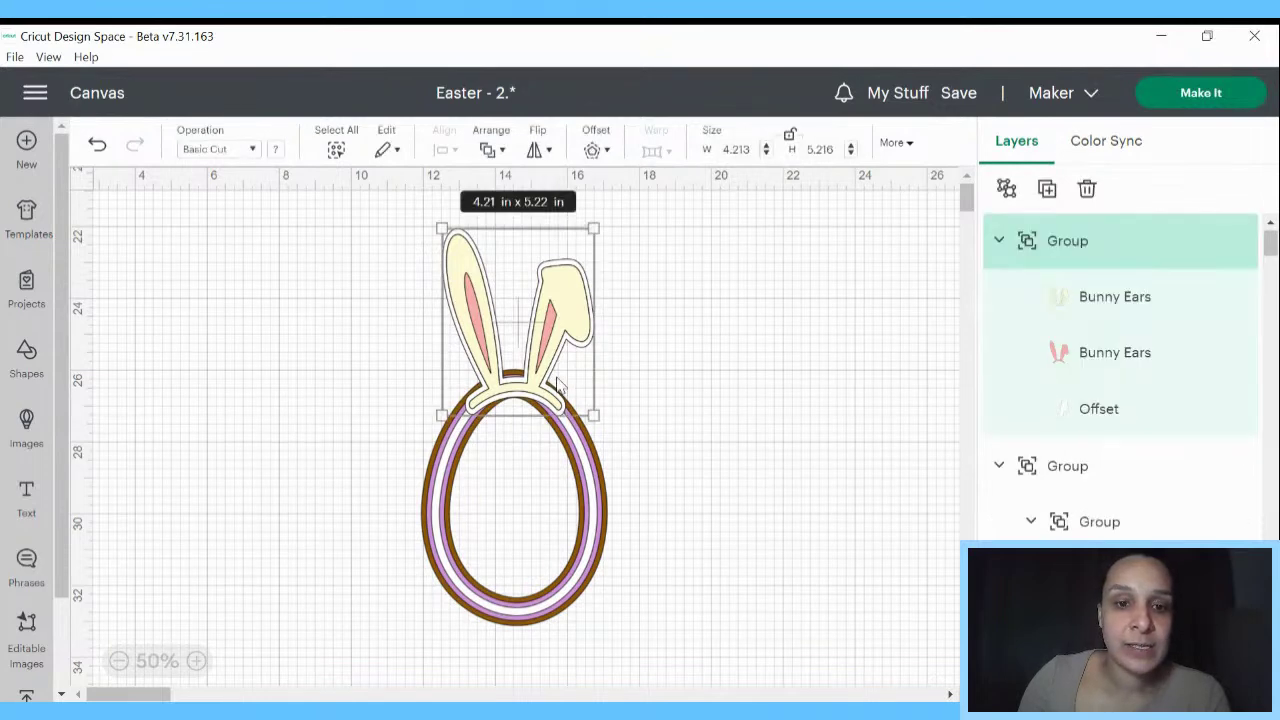
right_click(557, 385)
click(609, 530)
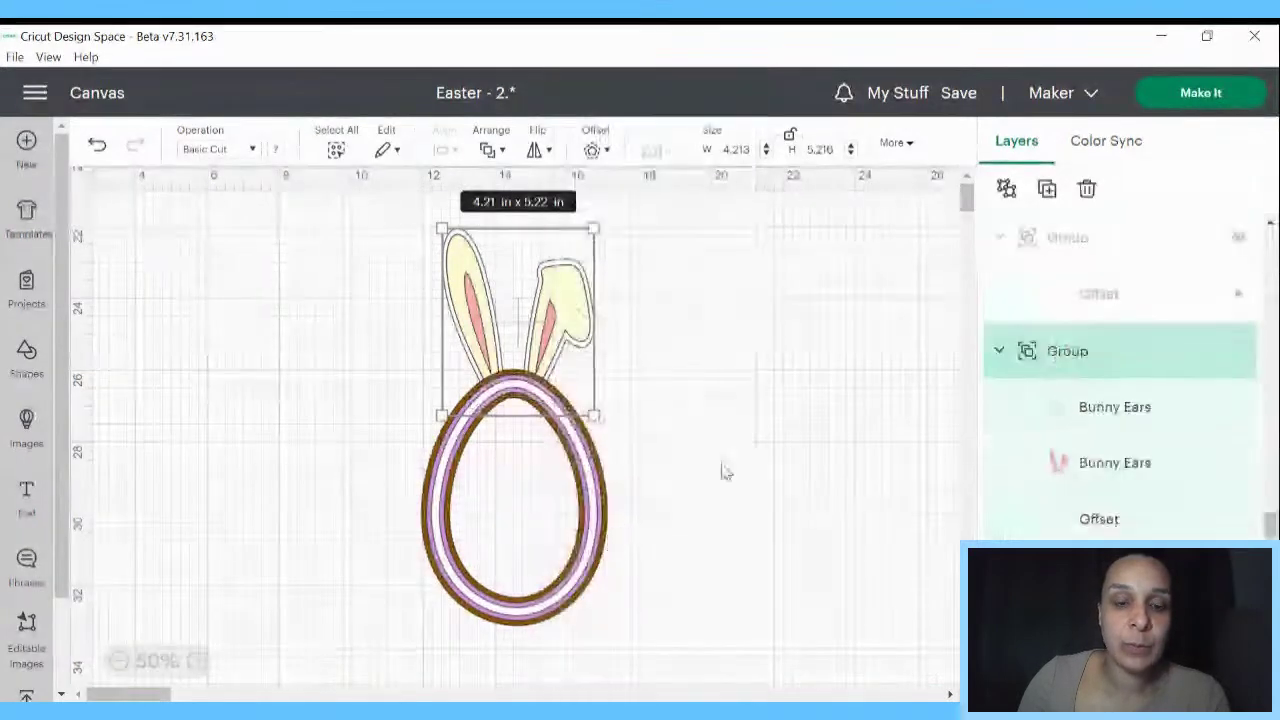
click(845, 450)
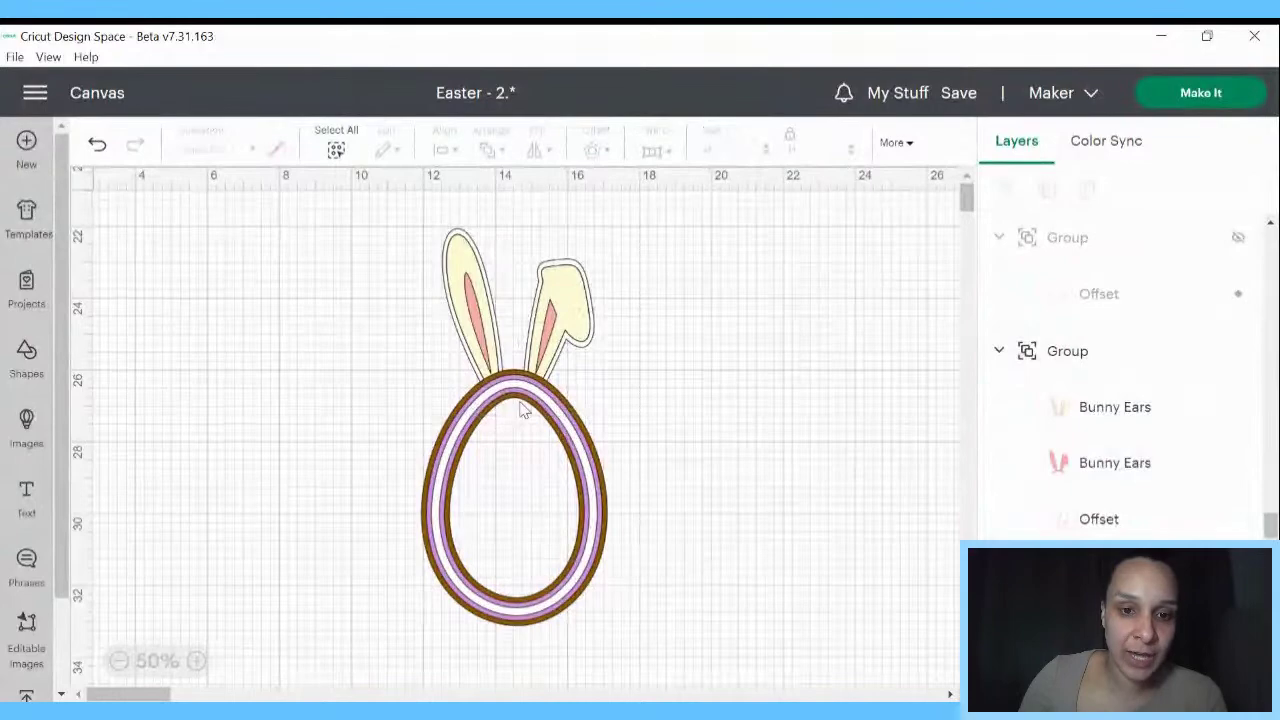
- Resize the ear group to about 4.44 x 5.13 in and center it behind the egg at about x 12.43, y 22.18
click(540, 318)
mouse_move(594, 416)
mouse_down()
mouse_move(606, 428)
mouse_move(590, 396)
mouse_up()
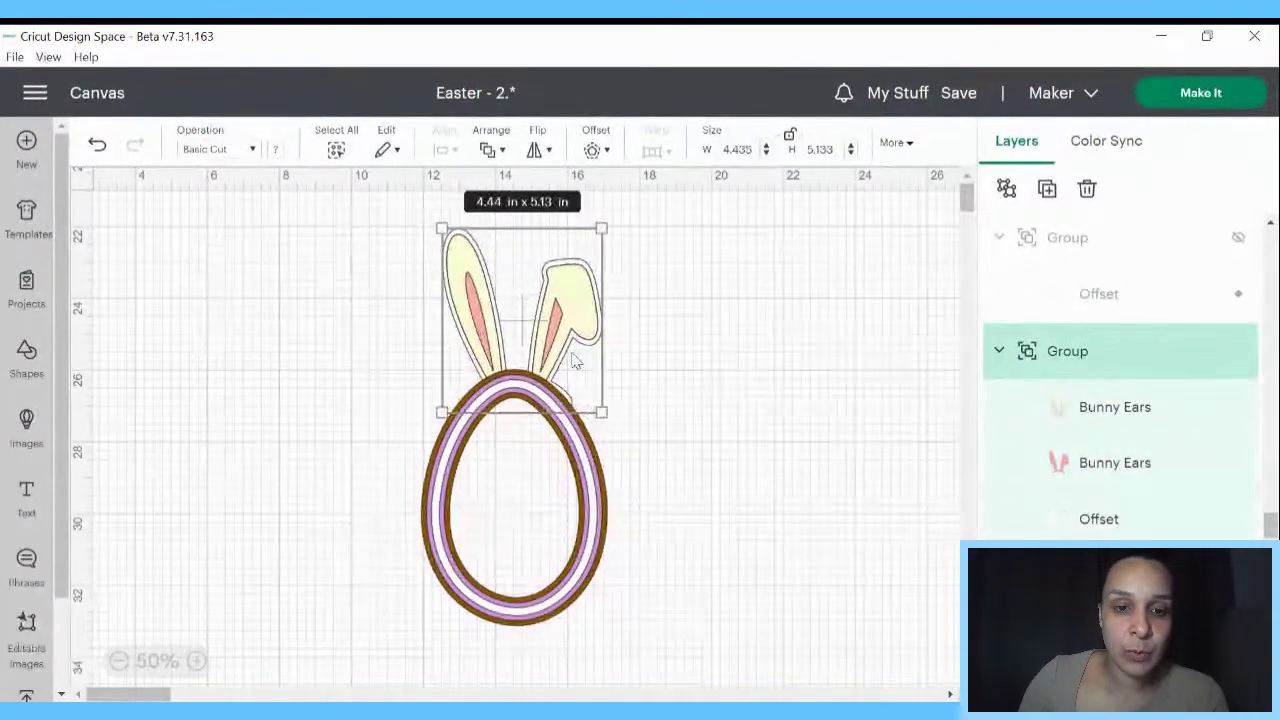
drag(568, 341, 565, 345)
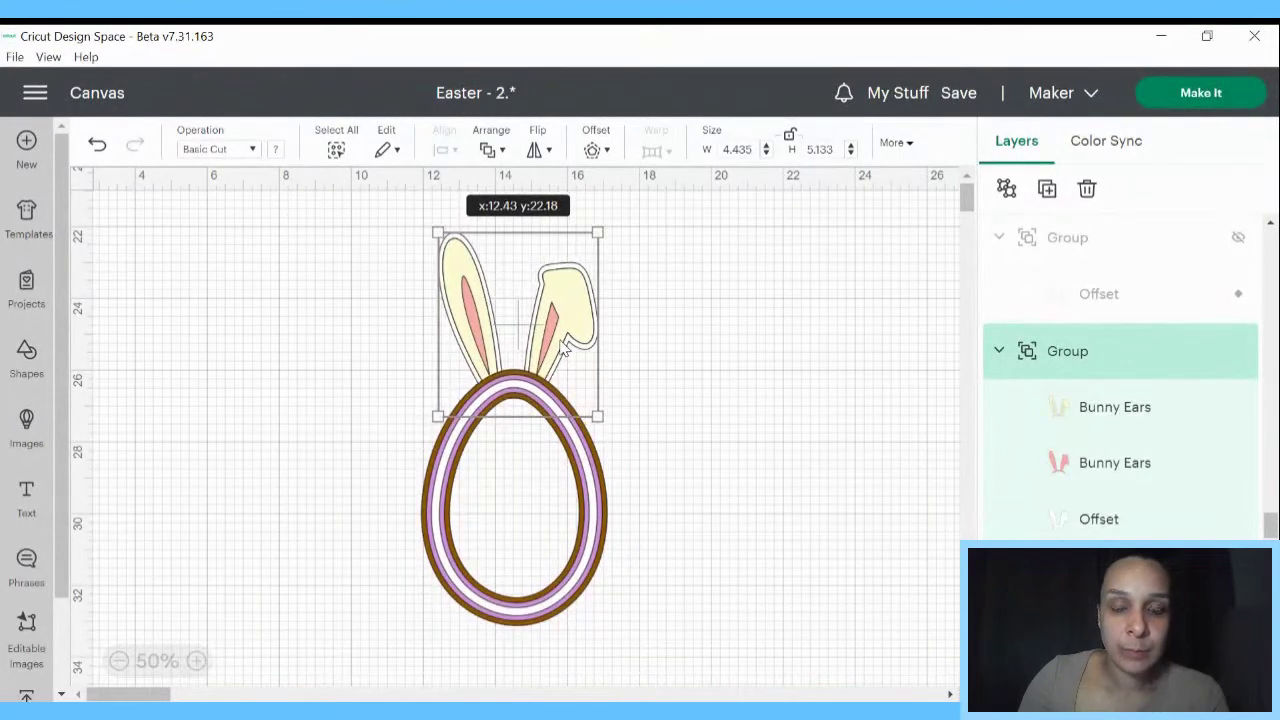
click(729, 416)
click(552, 358)
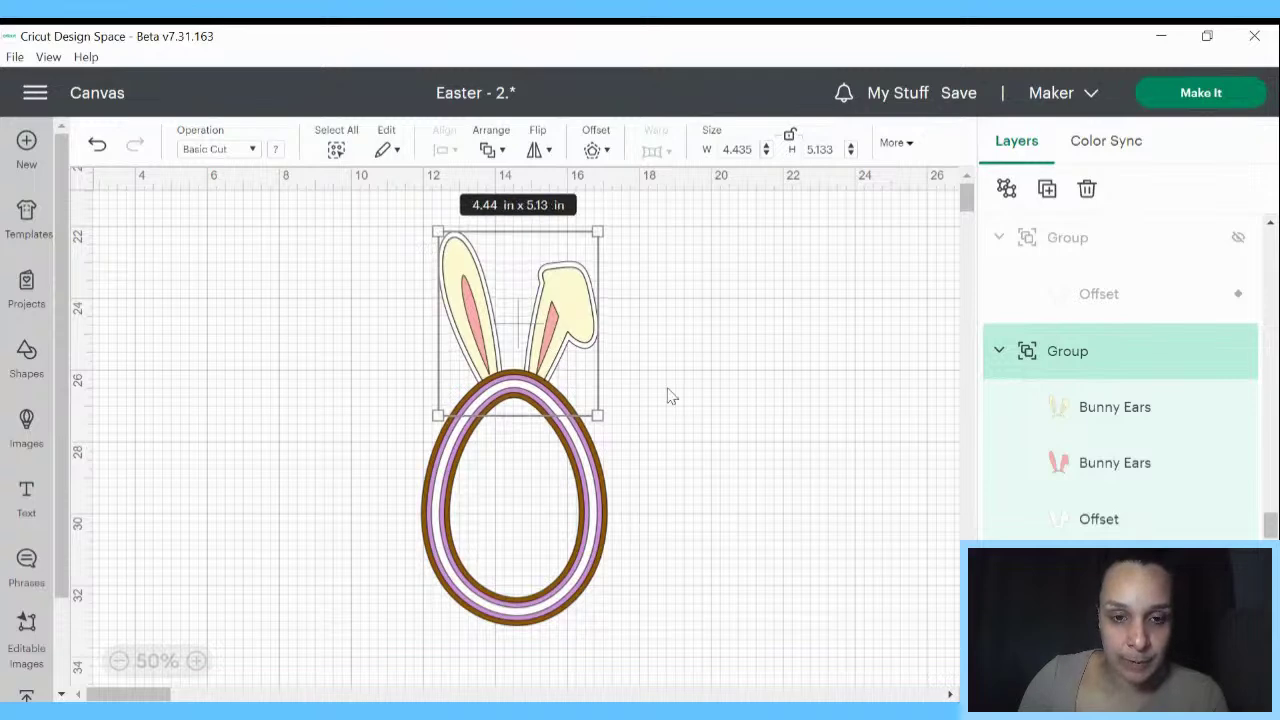
click(796, 540)
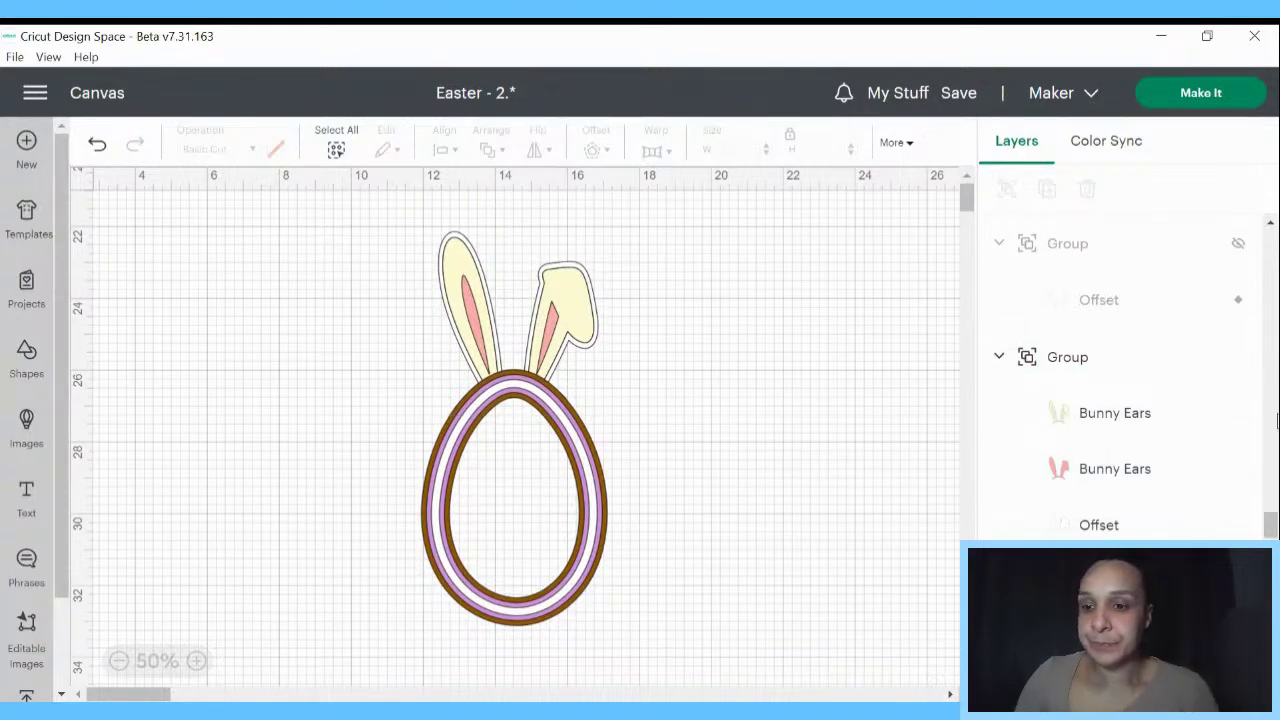
- Find the hidden group of gray egg bases among the layers and make it visible again
scroll(1230, 450, up, 5)
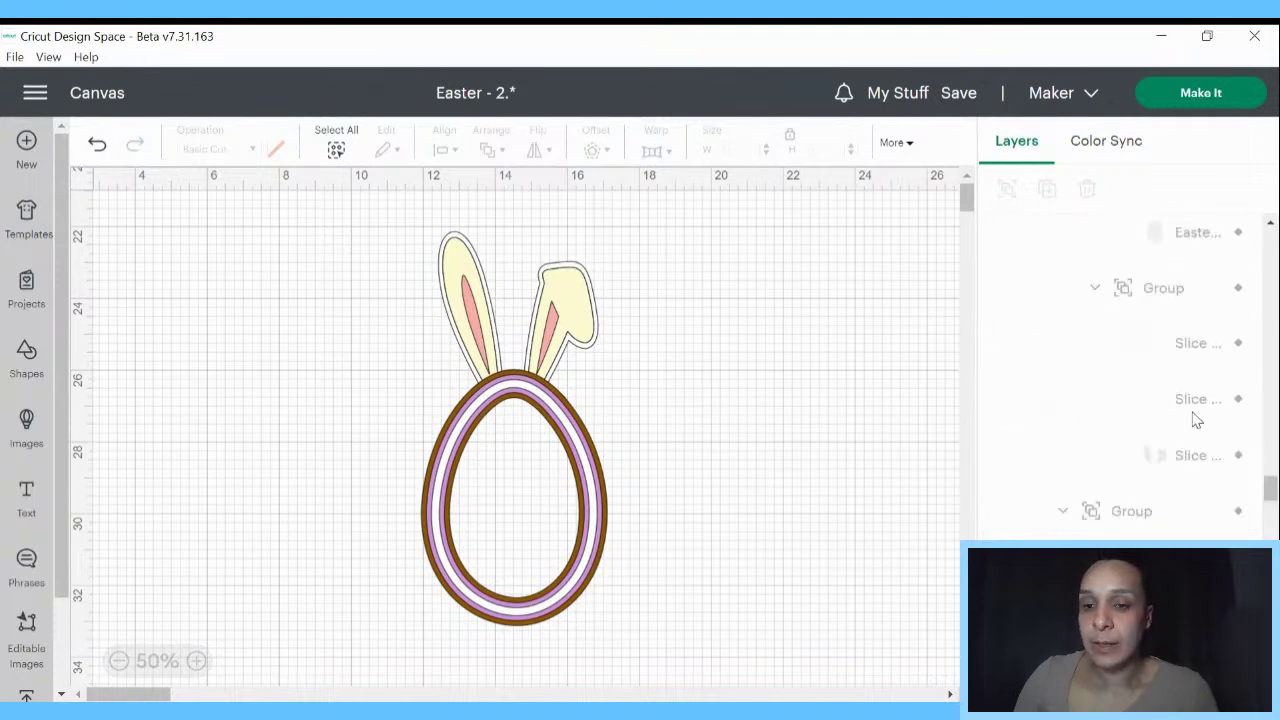
scroll(1228, 400, down, 3)
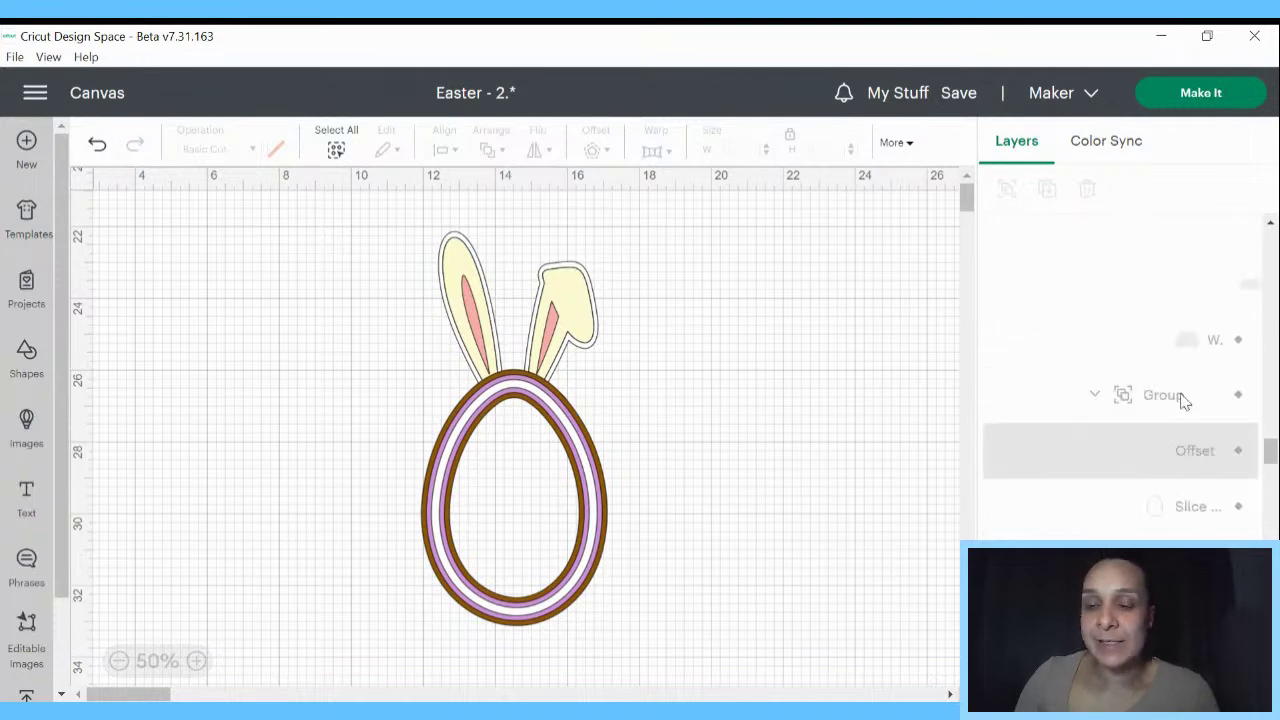
scroll(1200, 410, down, 3)
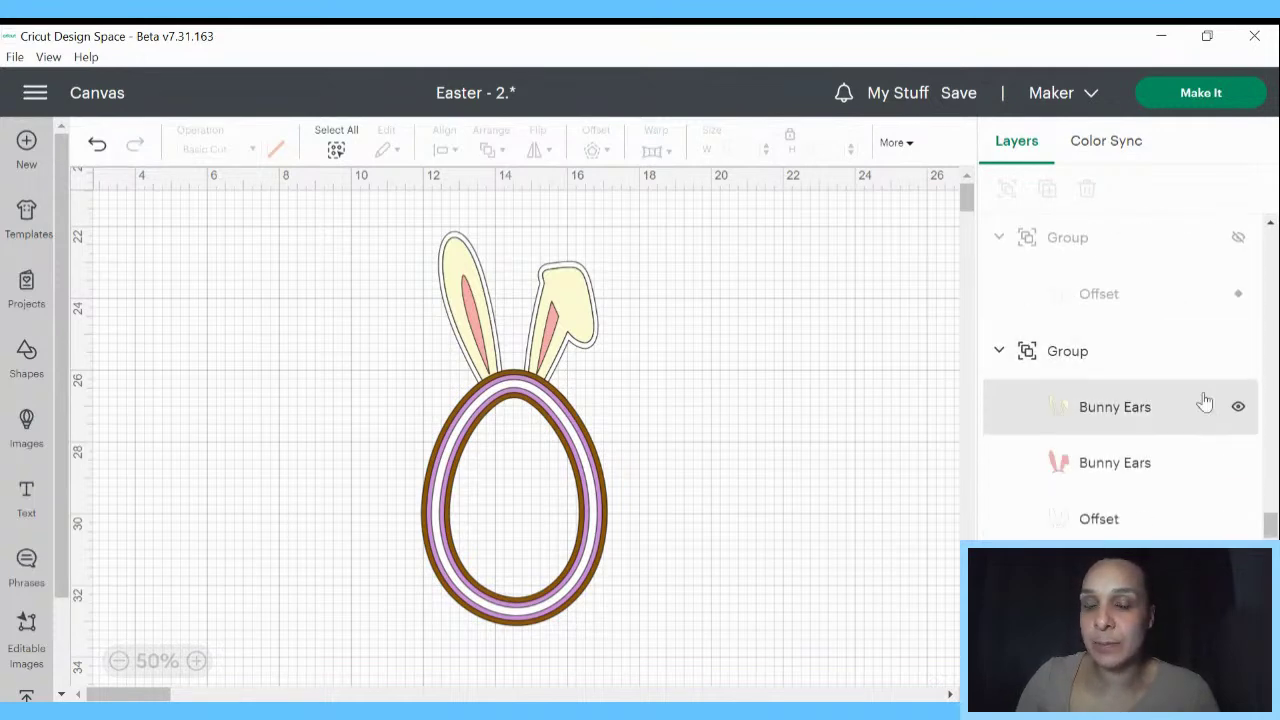
scroll(1217, 409, up, 5)
scroll(1231, 403, up, 5)
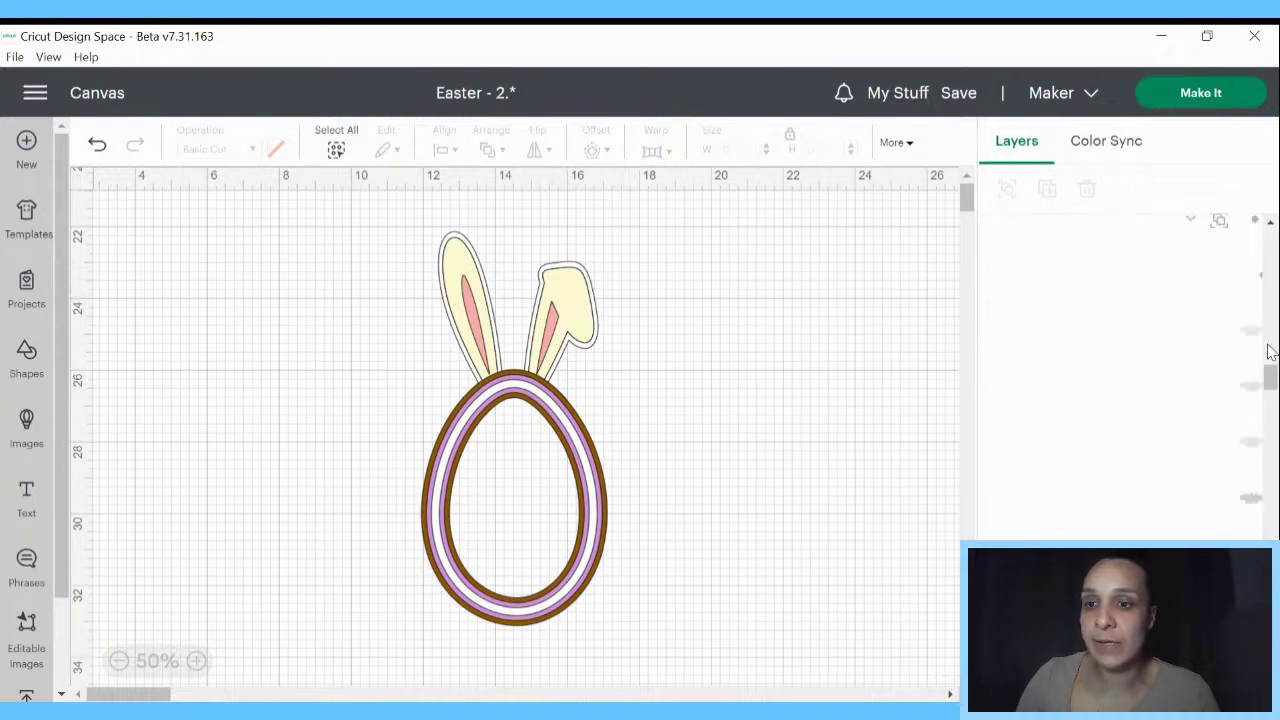
scroll(1195, 380, down, 10)
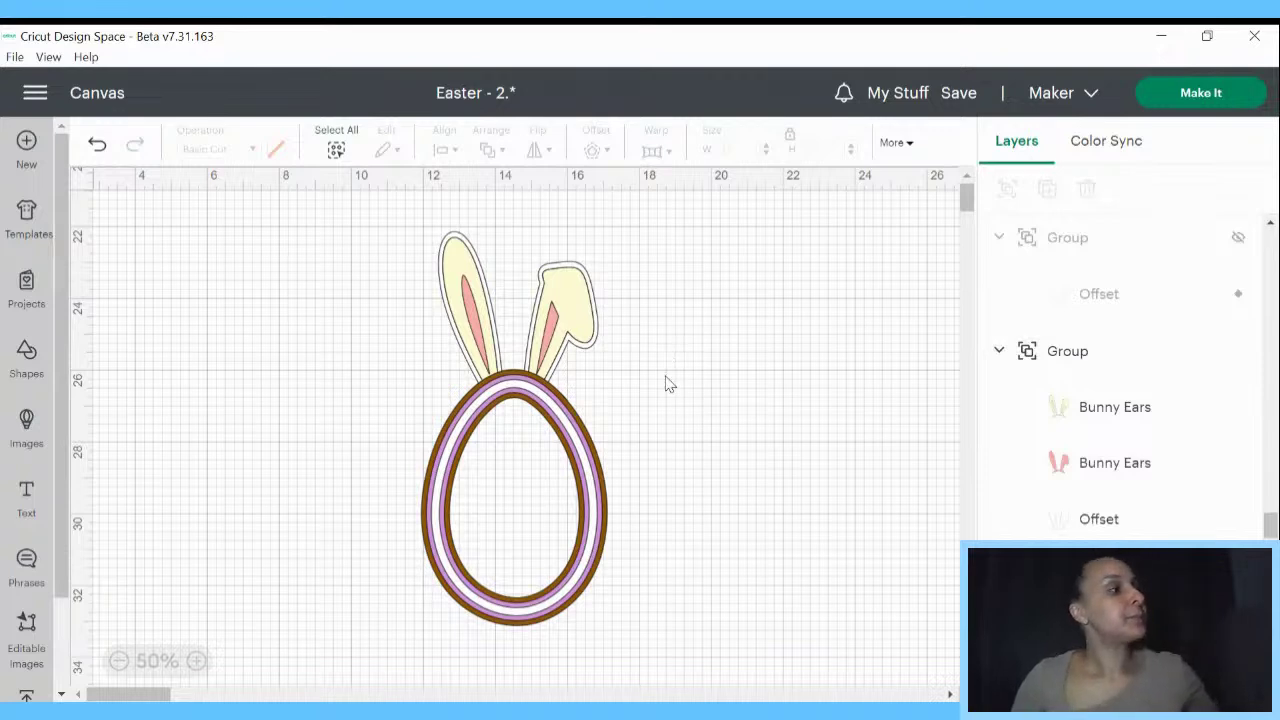
click(583, 345)
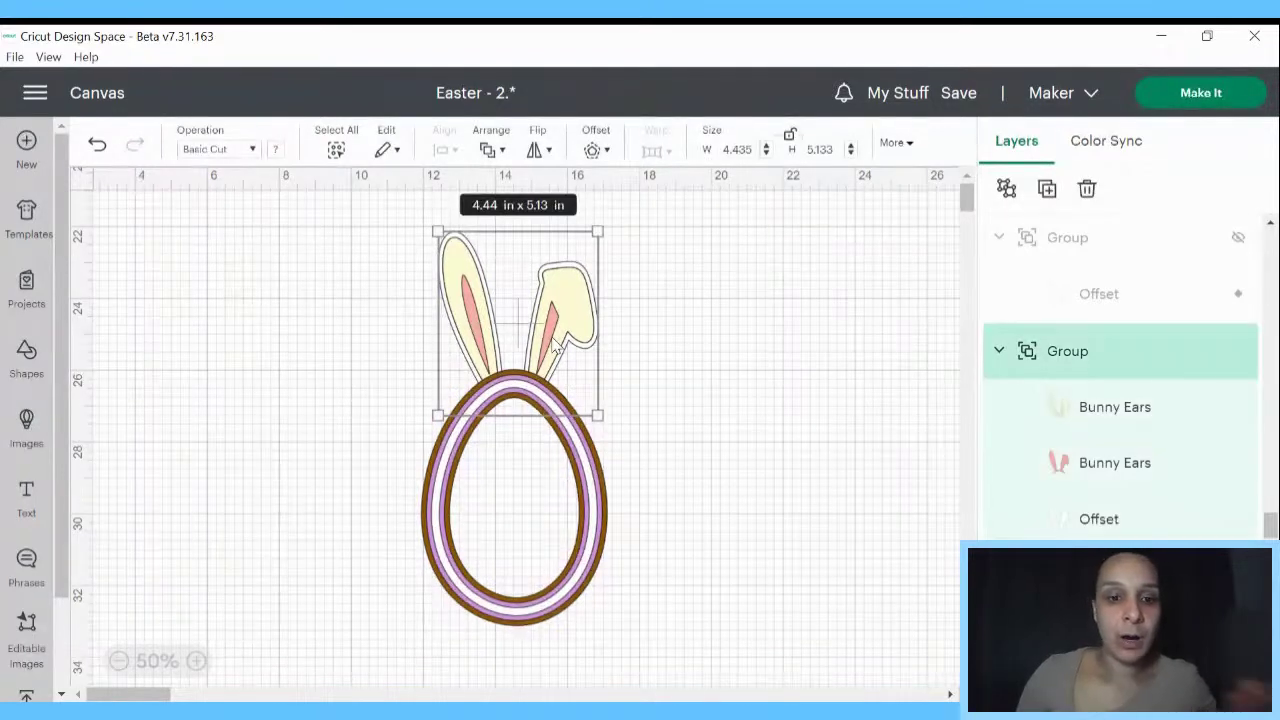
click(563, 527)
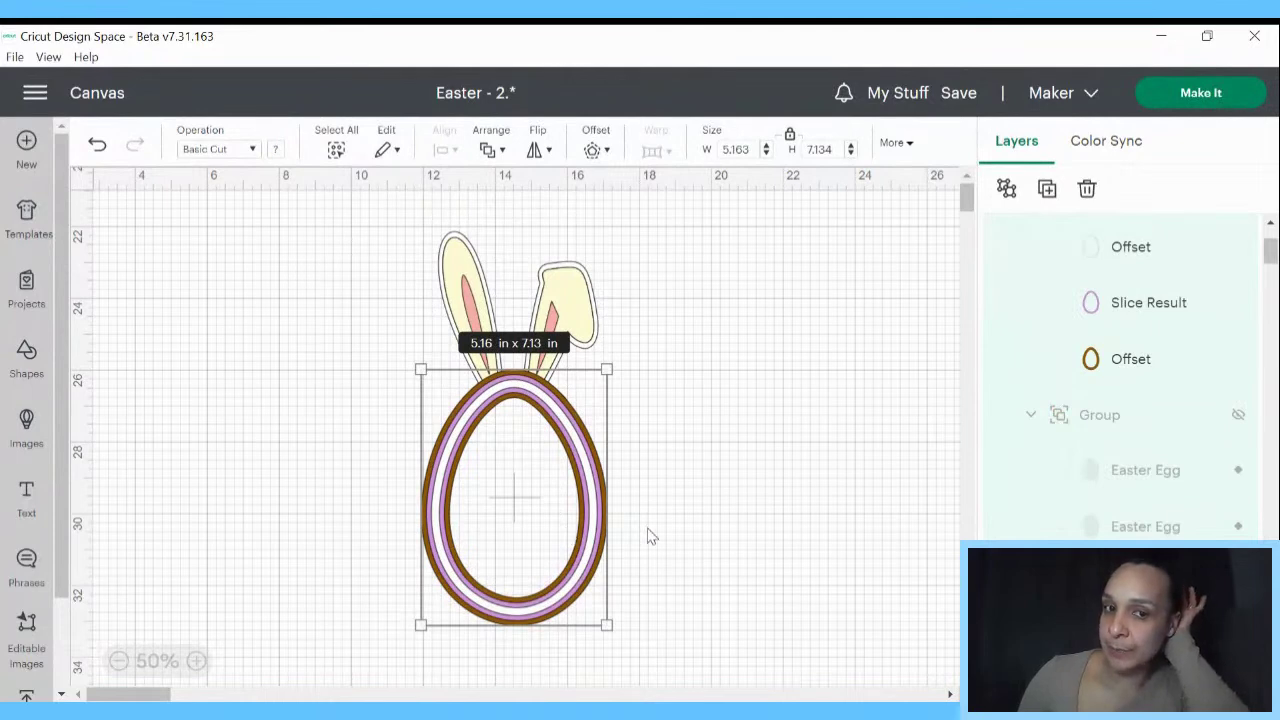
click(790, 518)
scroll(1220, 463, down, 4)
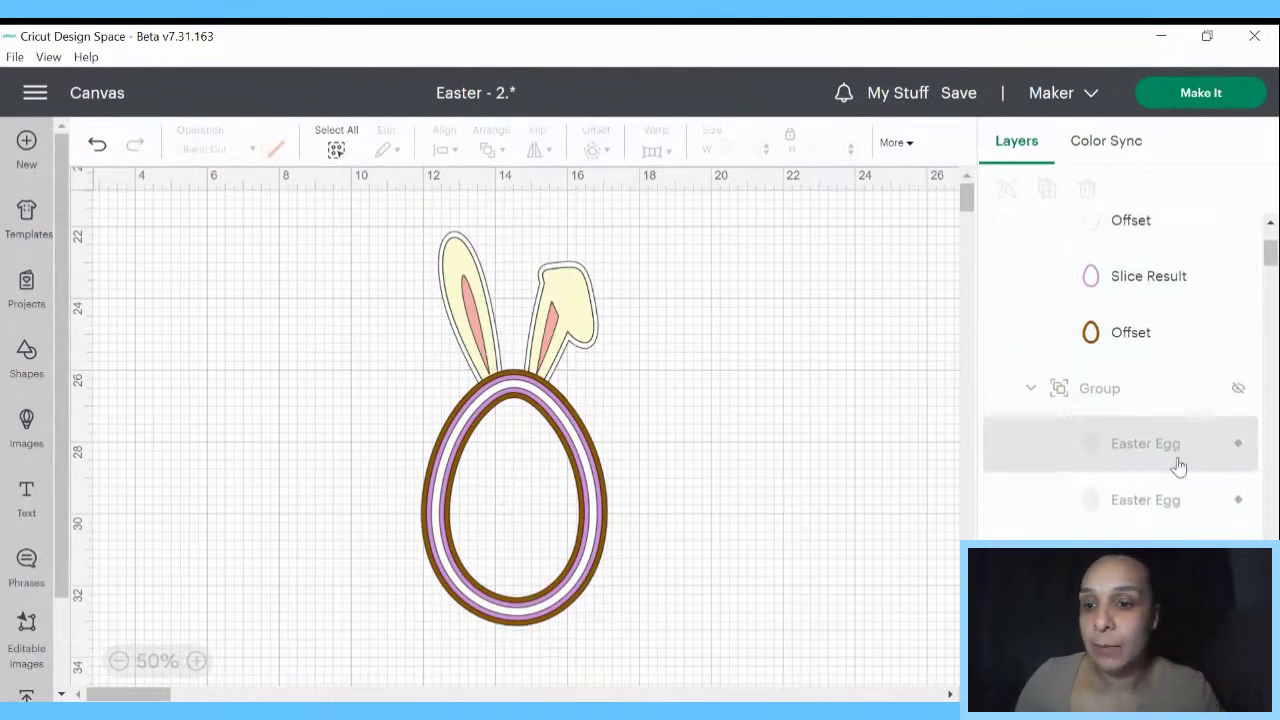
scroll(1262, 278, up, 1)
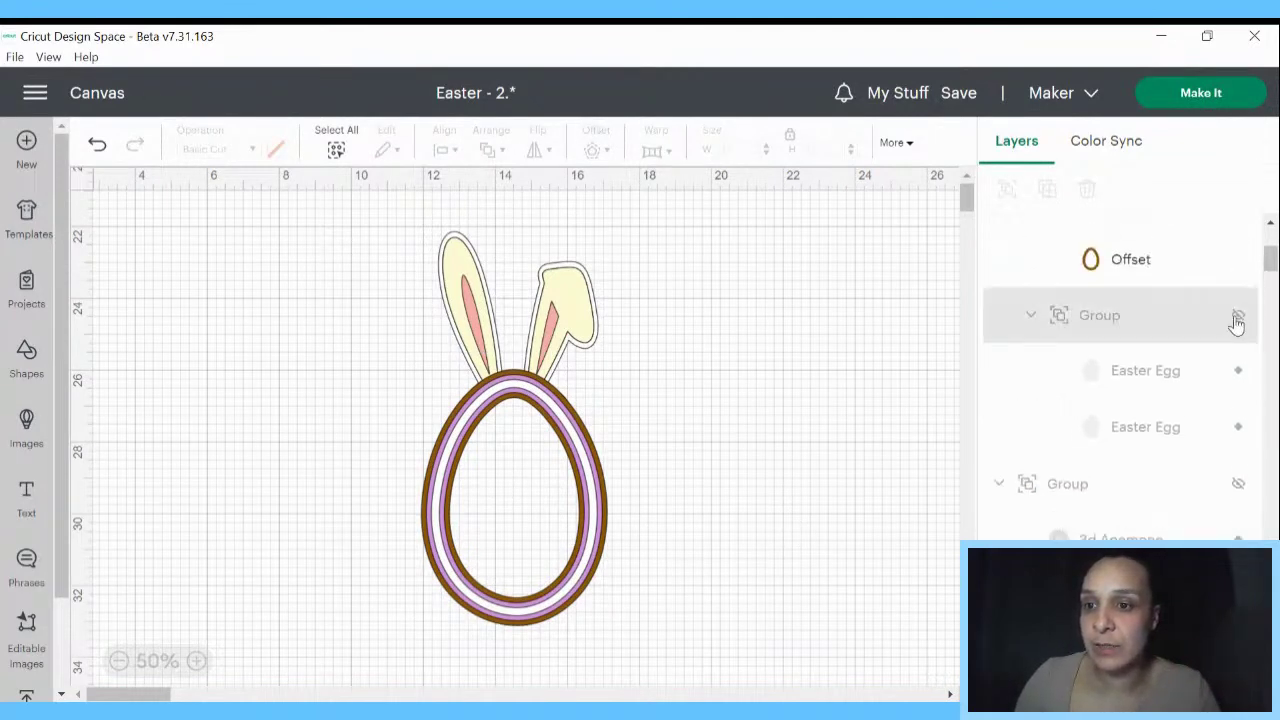
click(1237, 316)
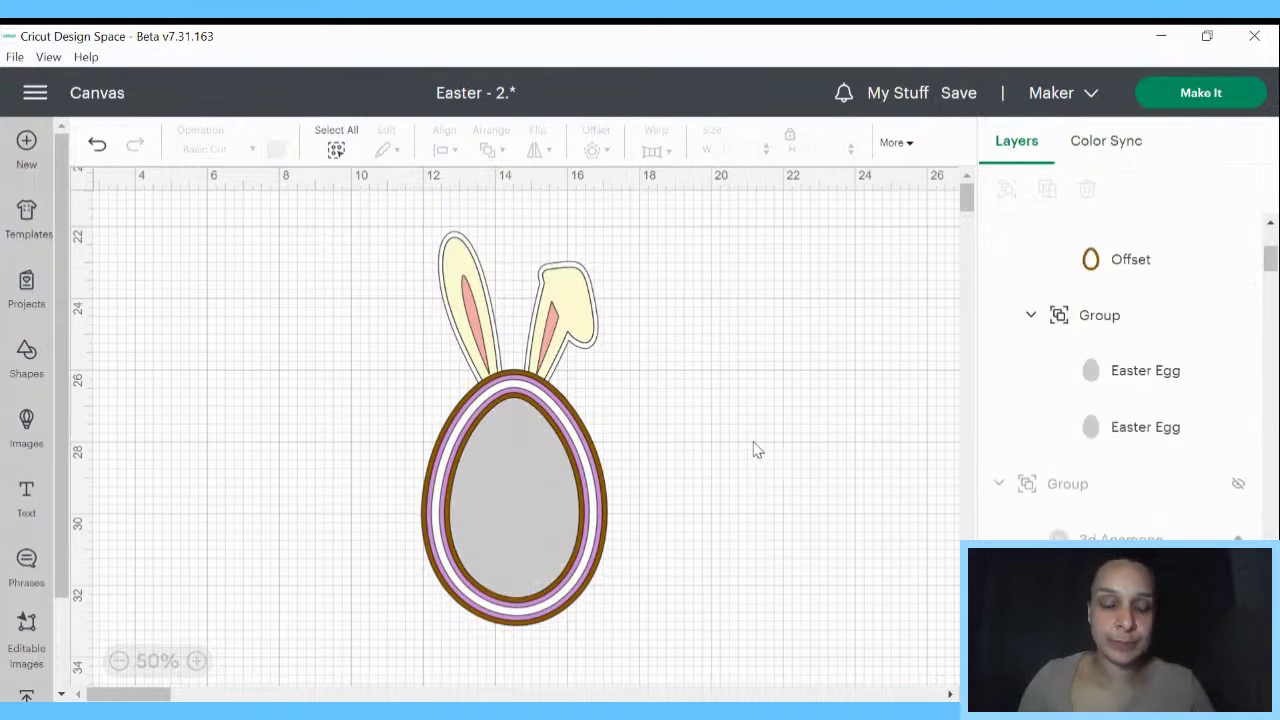
- Select the whole egg with its ears and move it slightly up and to the right on the canvas
drag(316, 216, 708, 648)
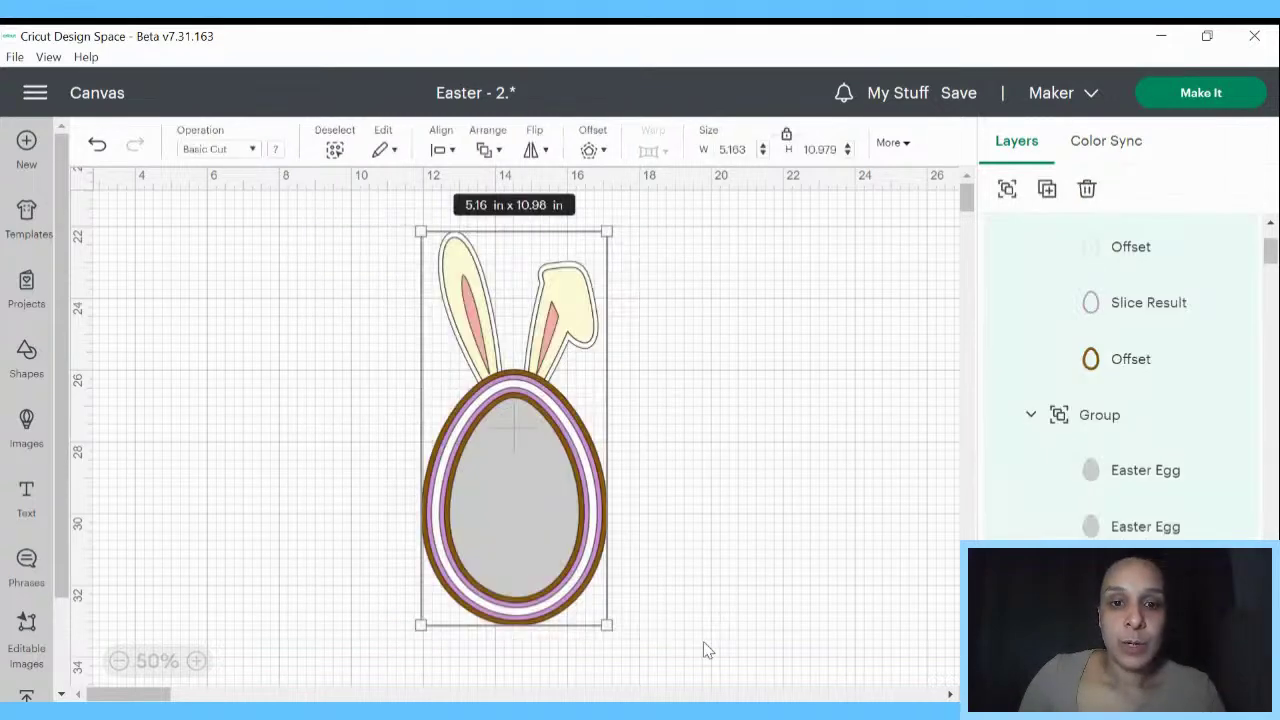
drag(512, 575, 517, 551)
click(749, 526)
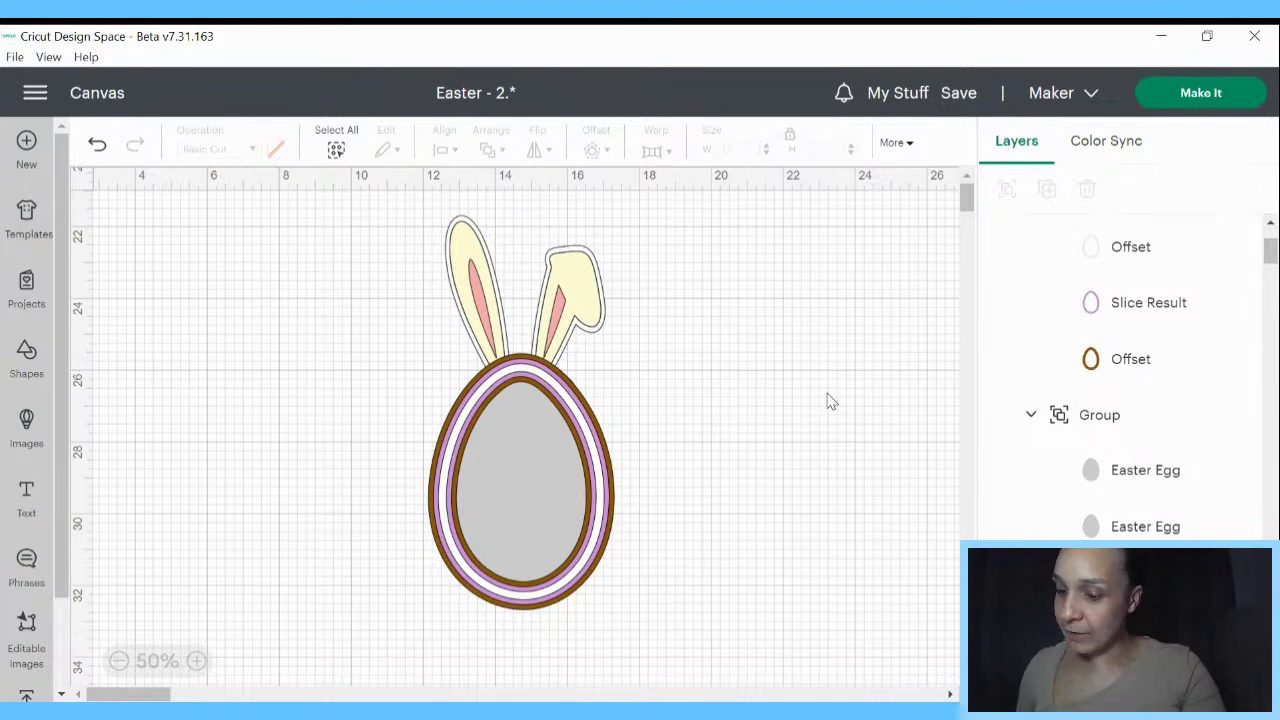
click(28, 148)
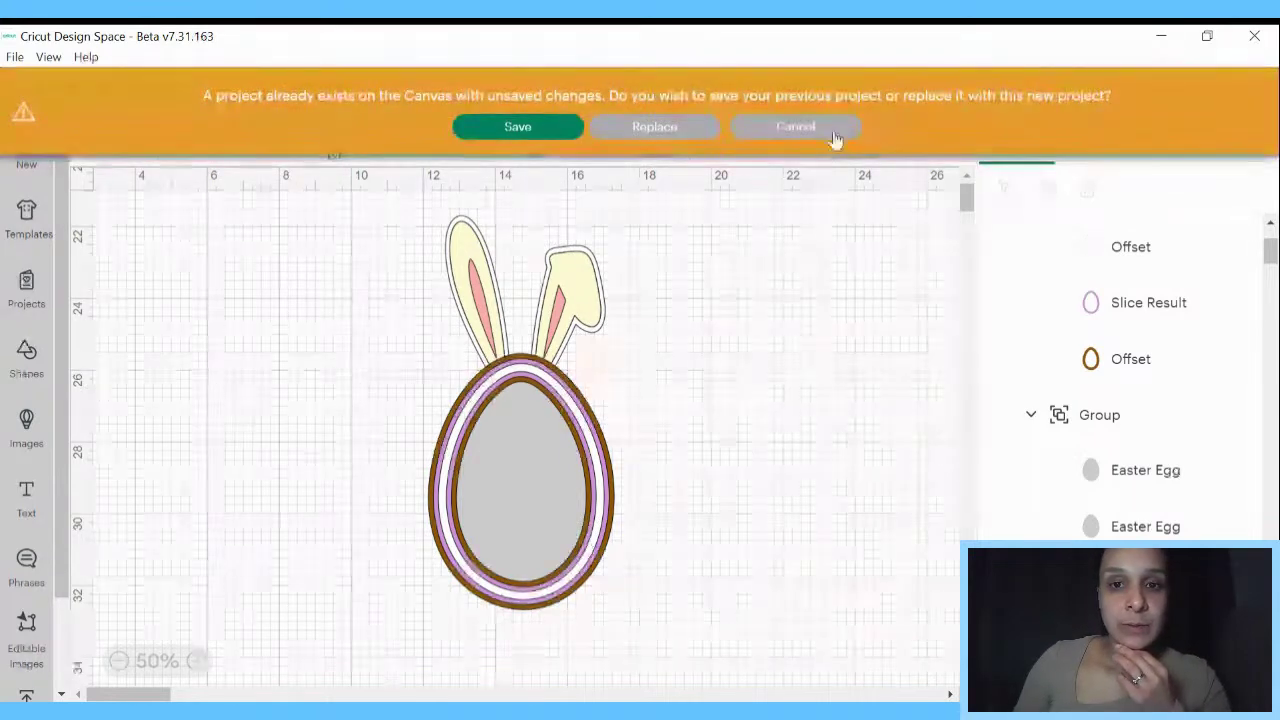
click(760, 126)
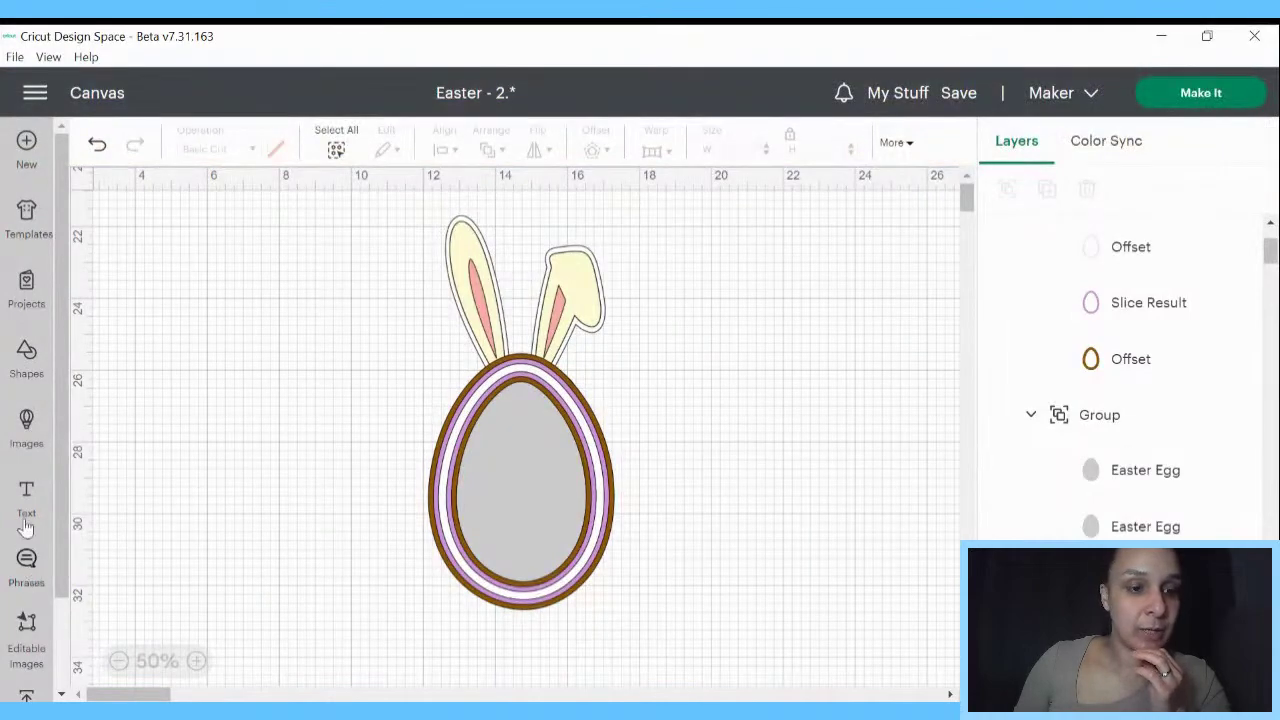
- Search the image library for #M4567D748 and add the bunny foot image to the canvas
click(27, 425)
click(580, 216)
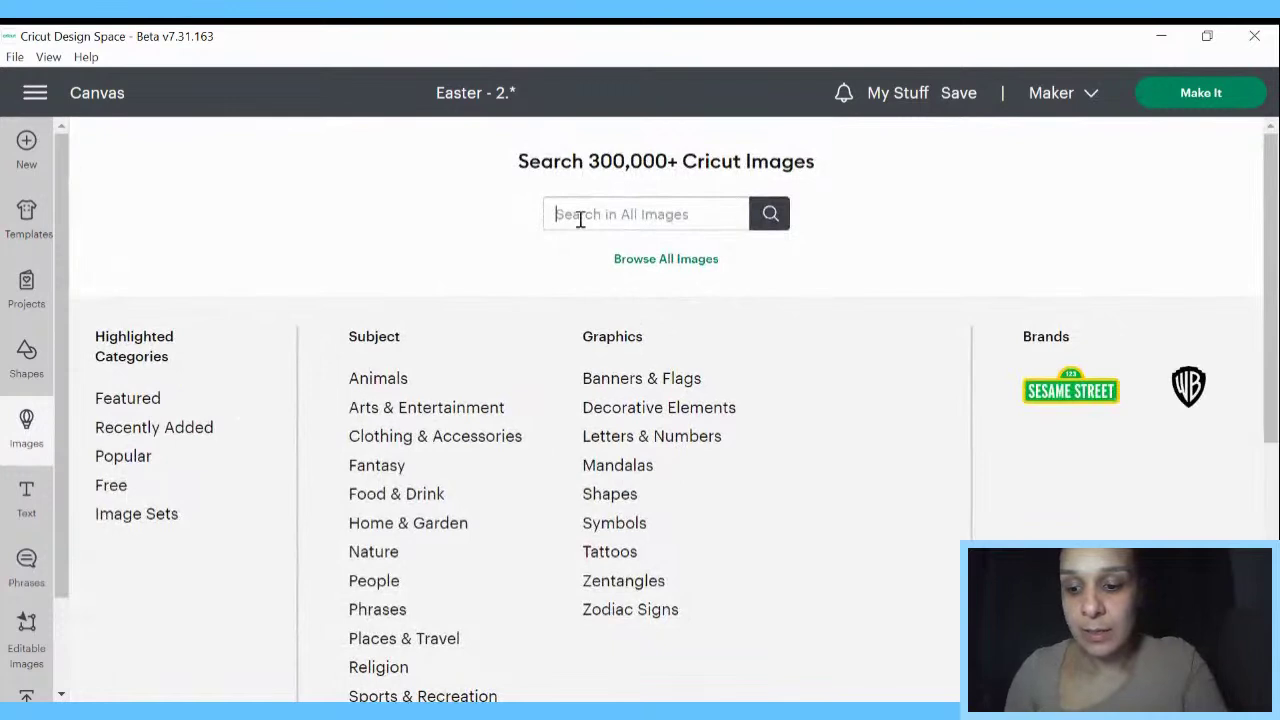
text(#M4567D748)
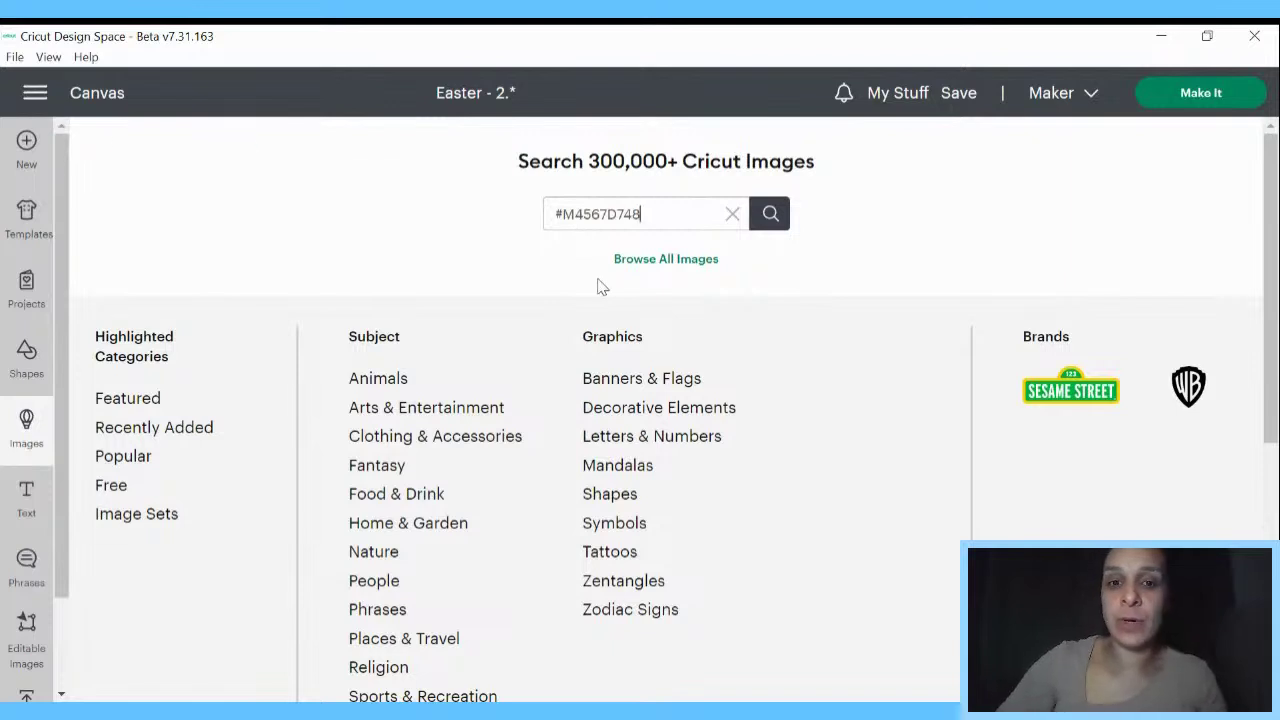
key(Return)
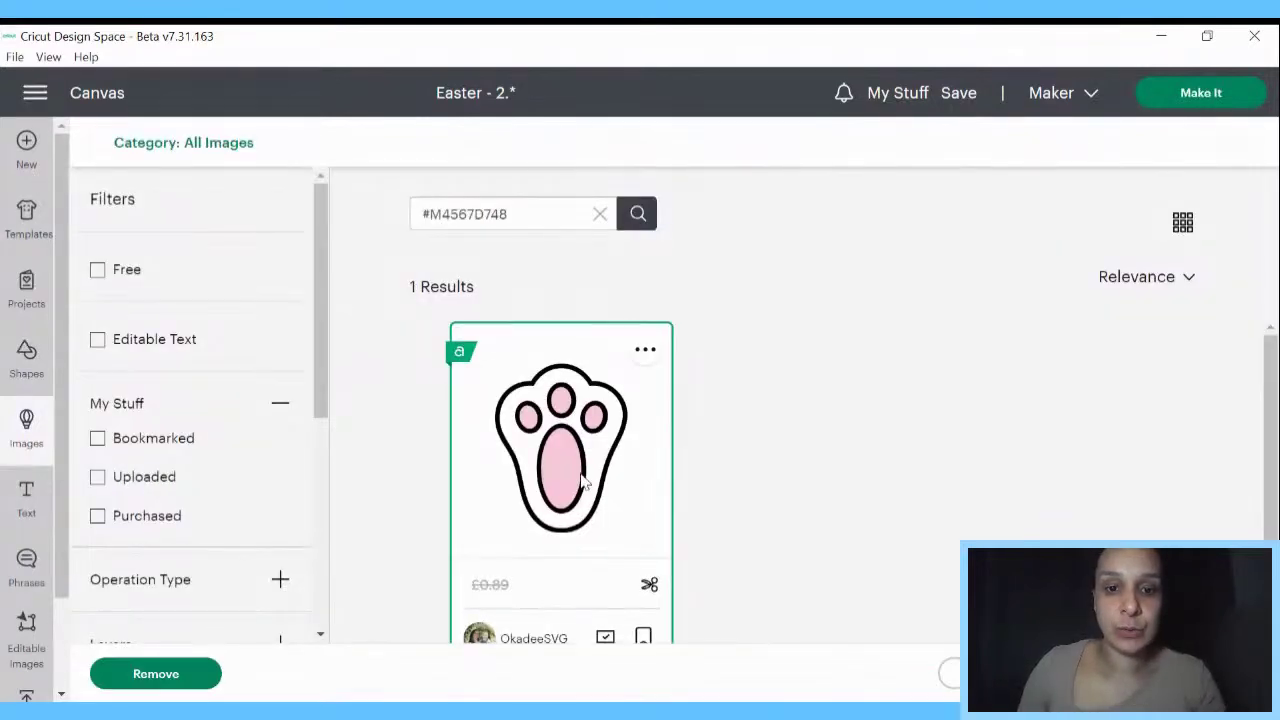
click(585, 482)
click(1190, 673)
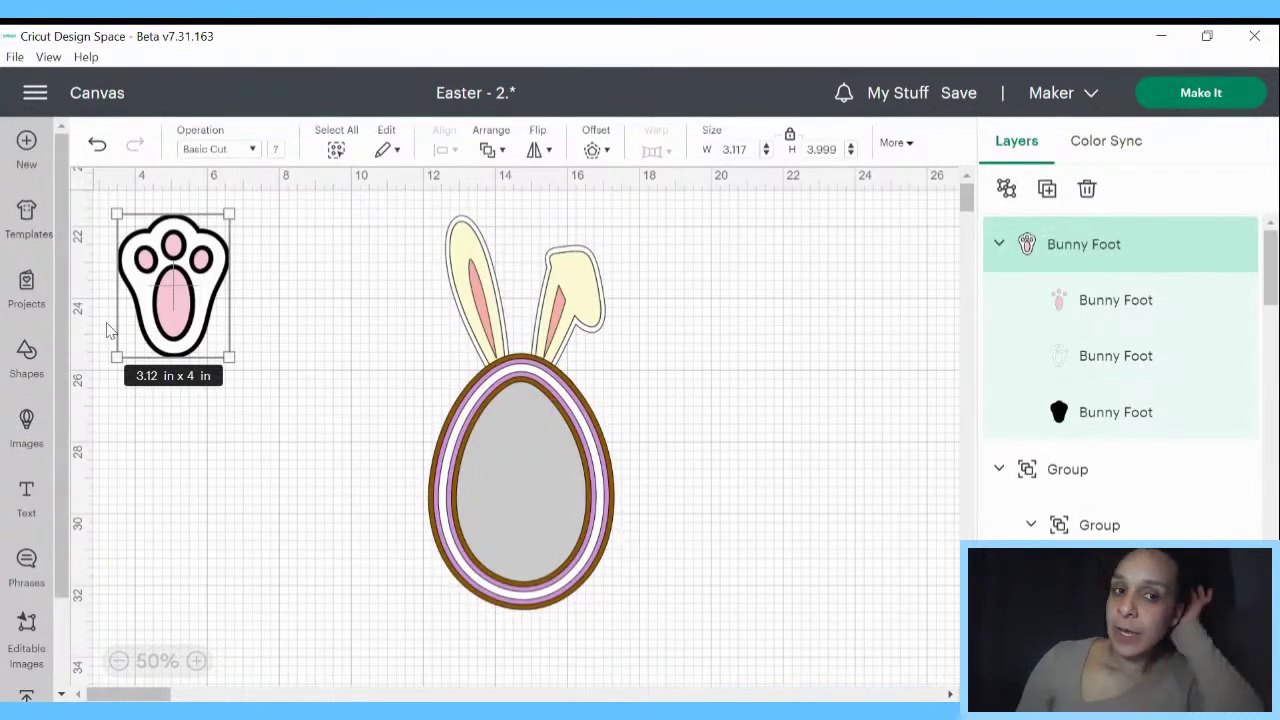
- Move the bunny foot to the blank area right of the bunny ears and ungroup its layers
drag(181, 326, 715, 392)
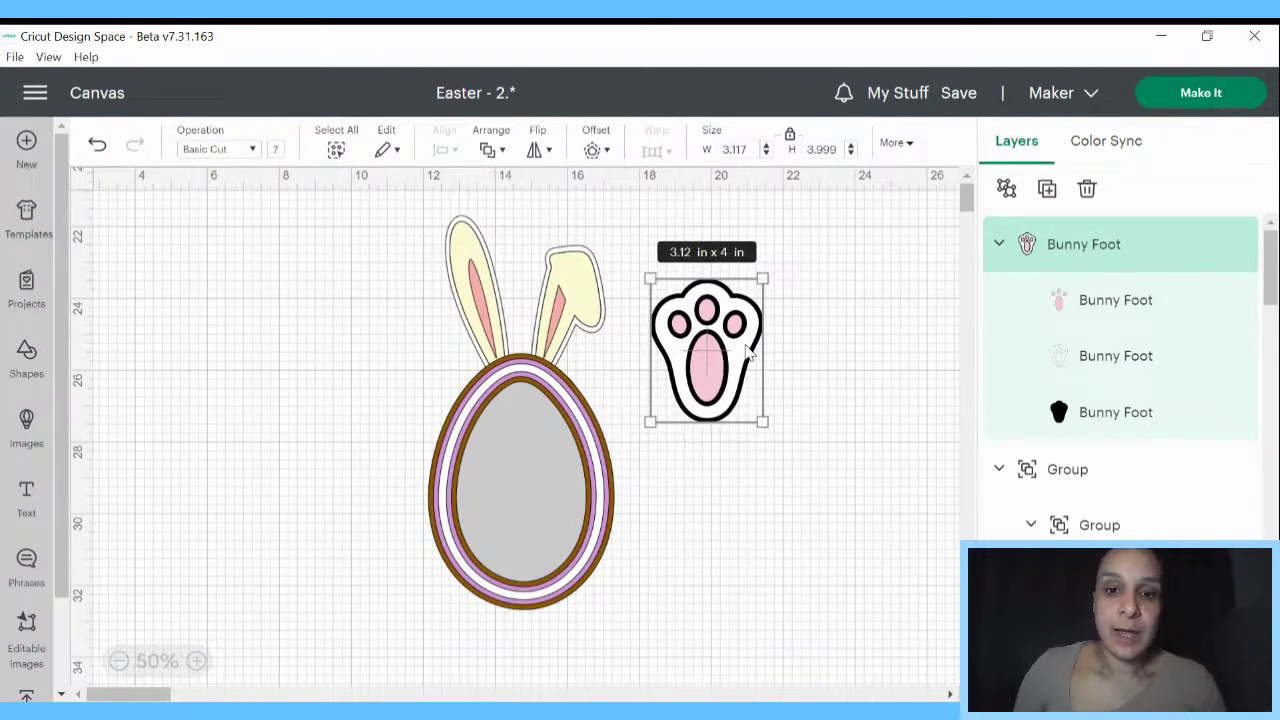
drag(736, 362, 741, 345)
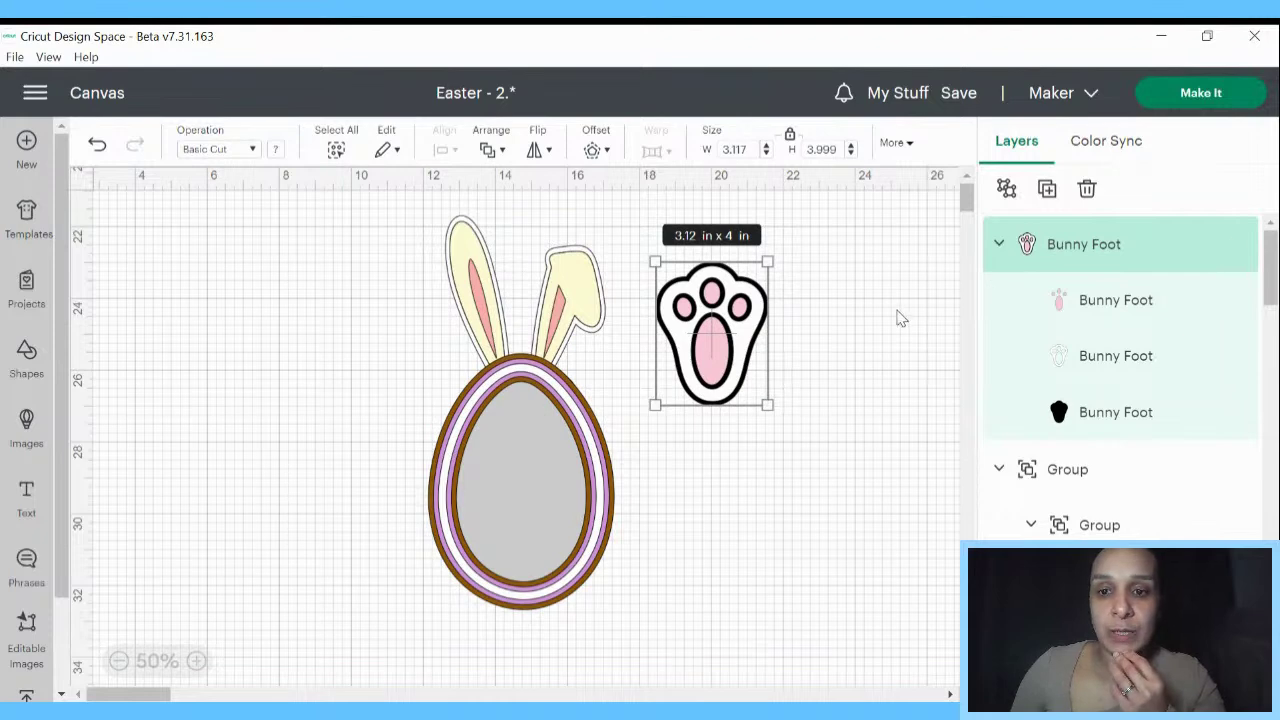
click(936, 258)
click(718, 332)
click(1006, 188)
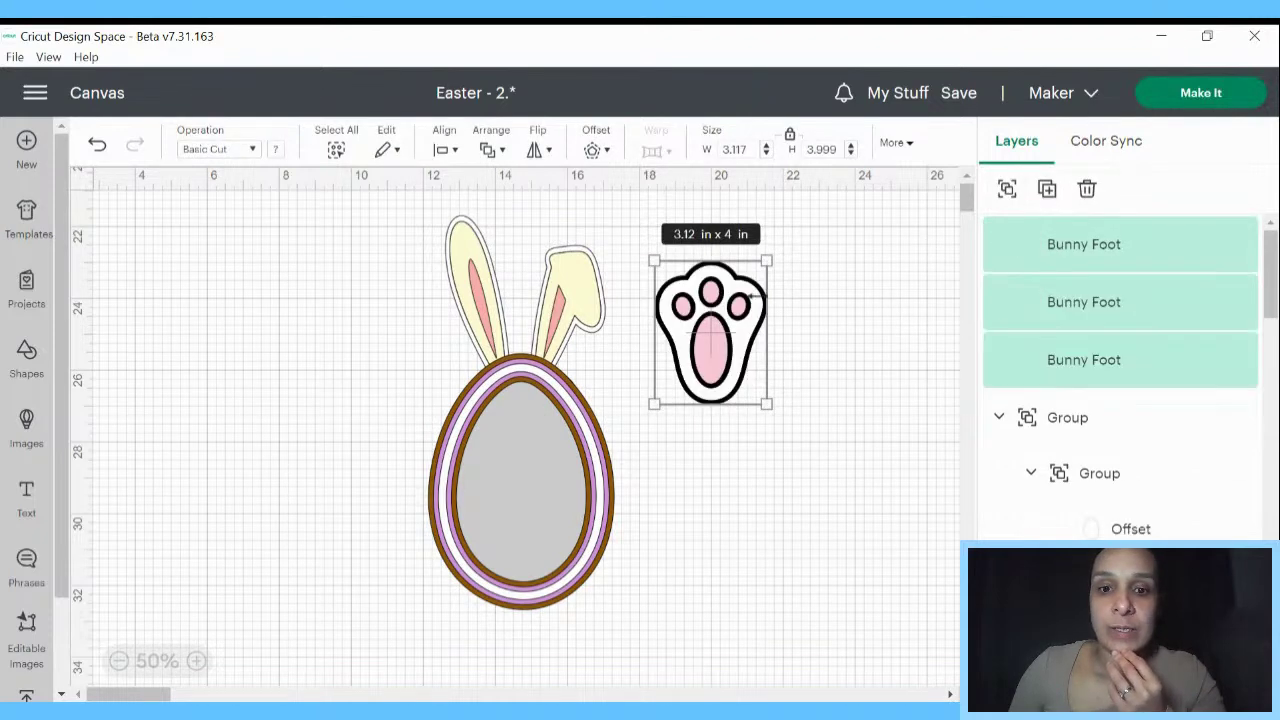
click(617, 337)
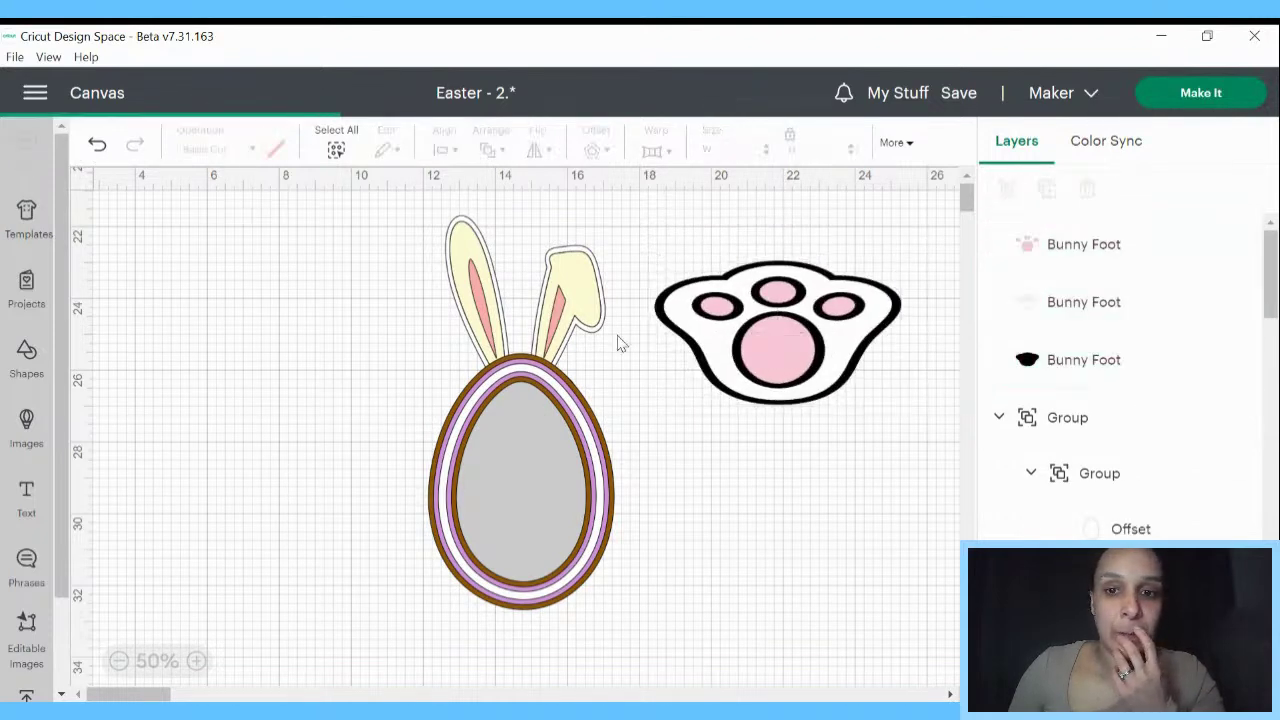
- Pull the foot layers apart, placing the white paw right of the black base and the pink pads below it
click(762, 352)
drag(762, 352, 882, 372)
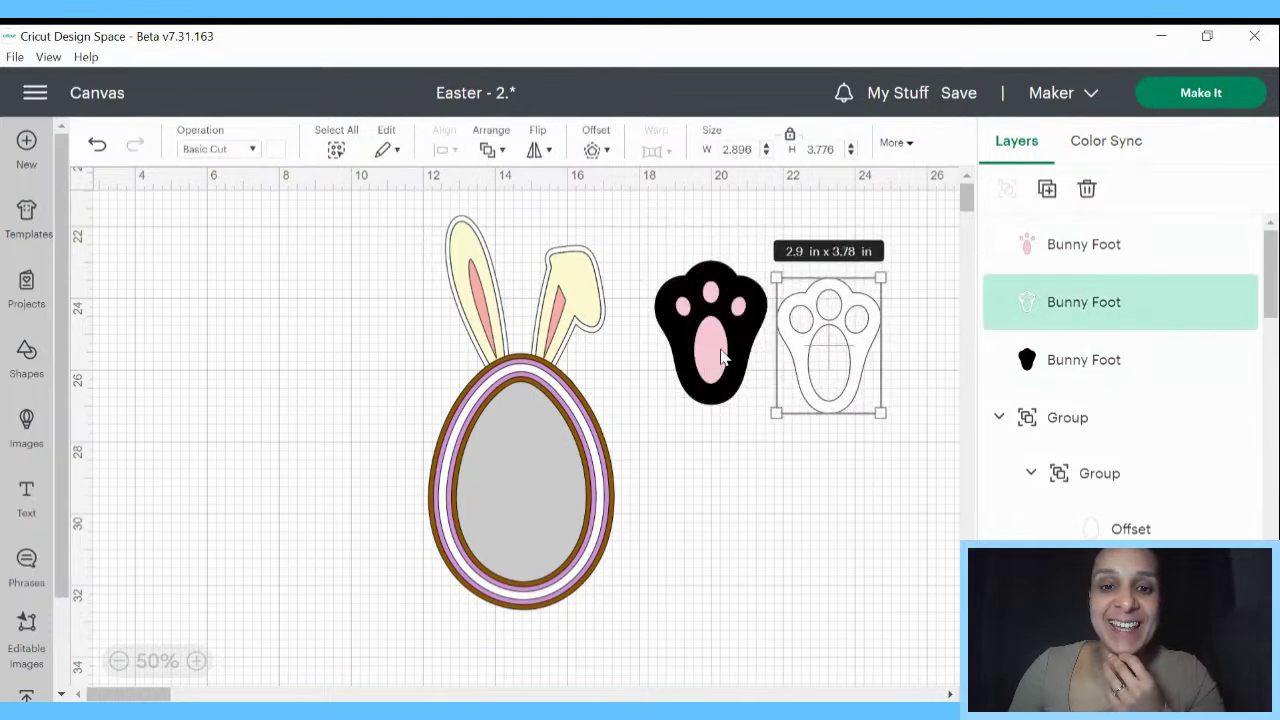
drag(712, 335, 715, 488)
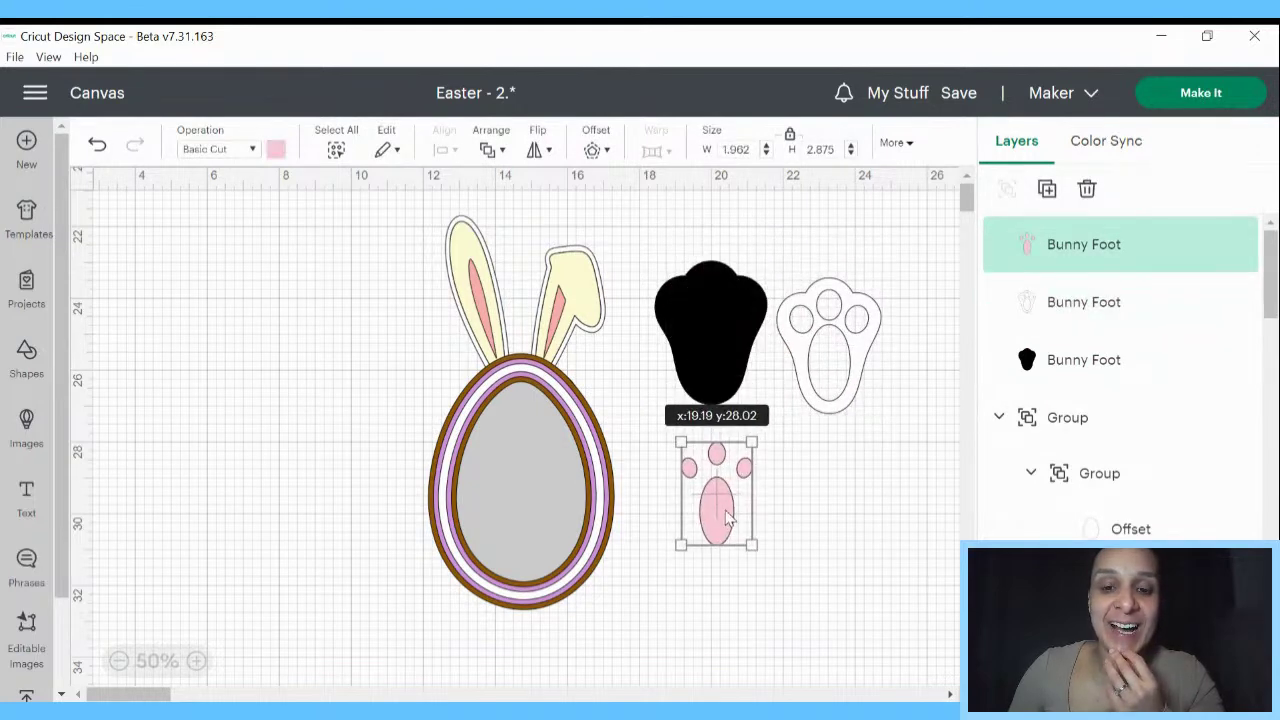
- Delete the separate pink pads layer of the bunny foot
click(788, 532)
click(742, 525)
mouse_move(737, 509)
mouse_down()
mouse_move(706, 514)
mouse_move(737, 509)
mouse_up()
right_click(726, 450)
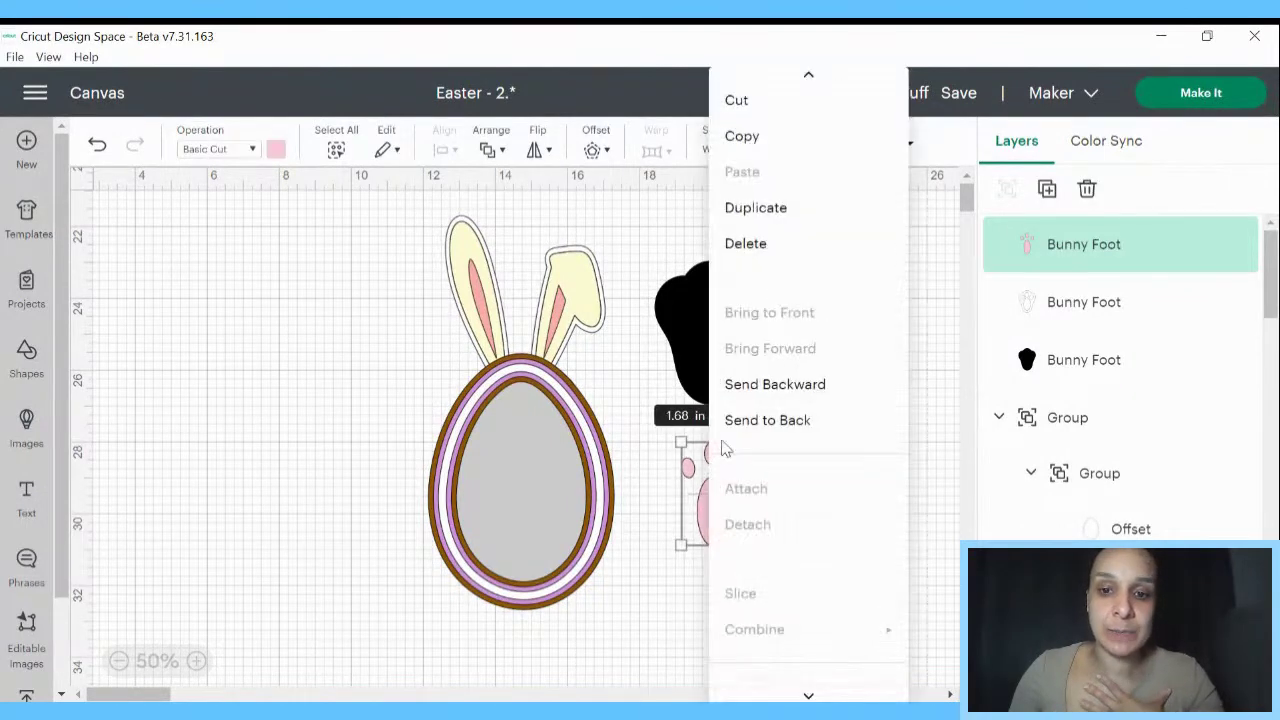
click(766, 246)
- Duplicate the white paw layer, place the copy below the black base, and hide its pad contours to make it solid
click(838, 358)
right_click(837, 350)
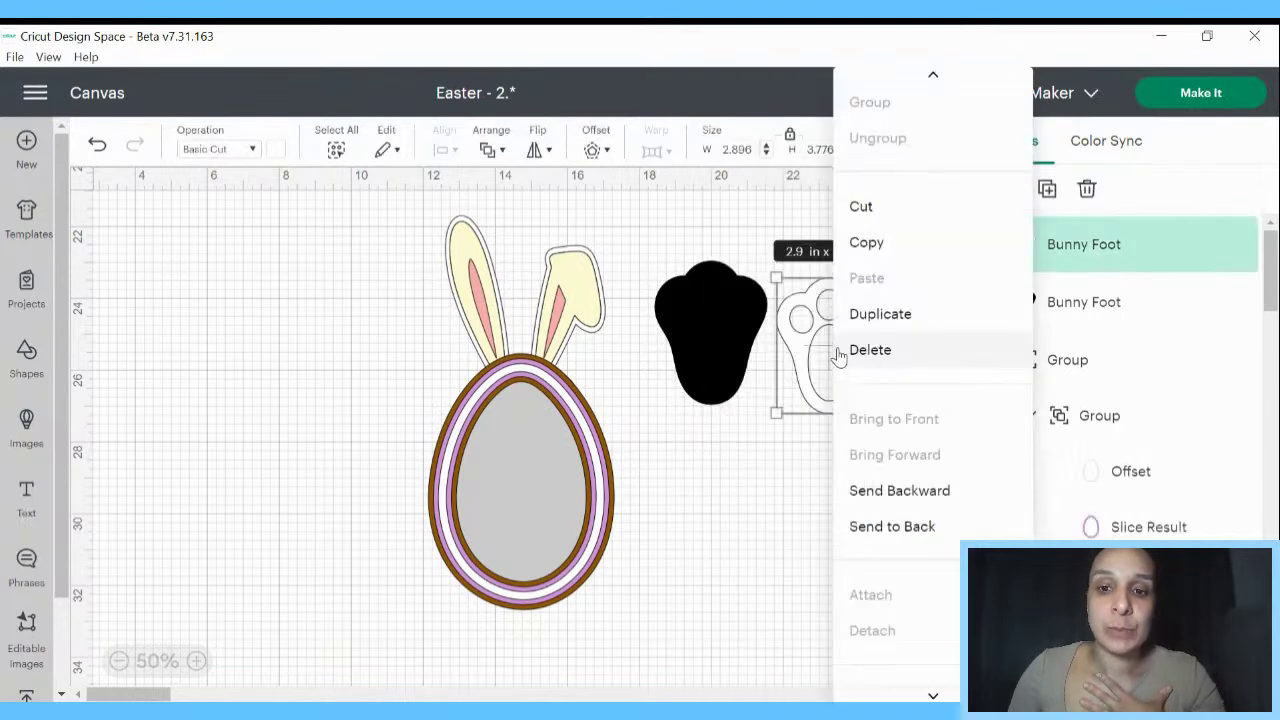
click(866, 313)
drag(250, 300, 765, 490)
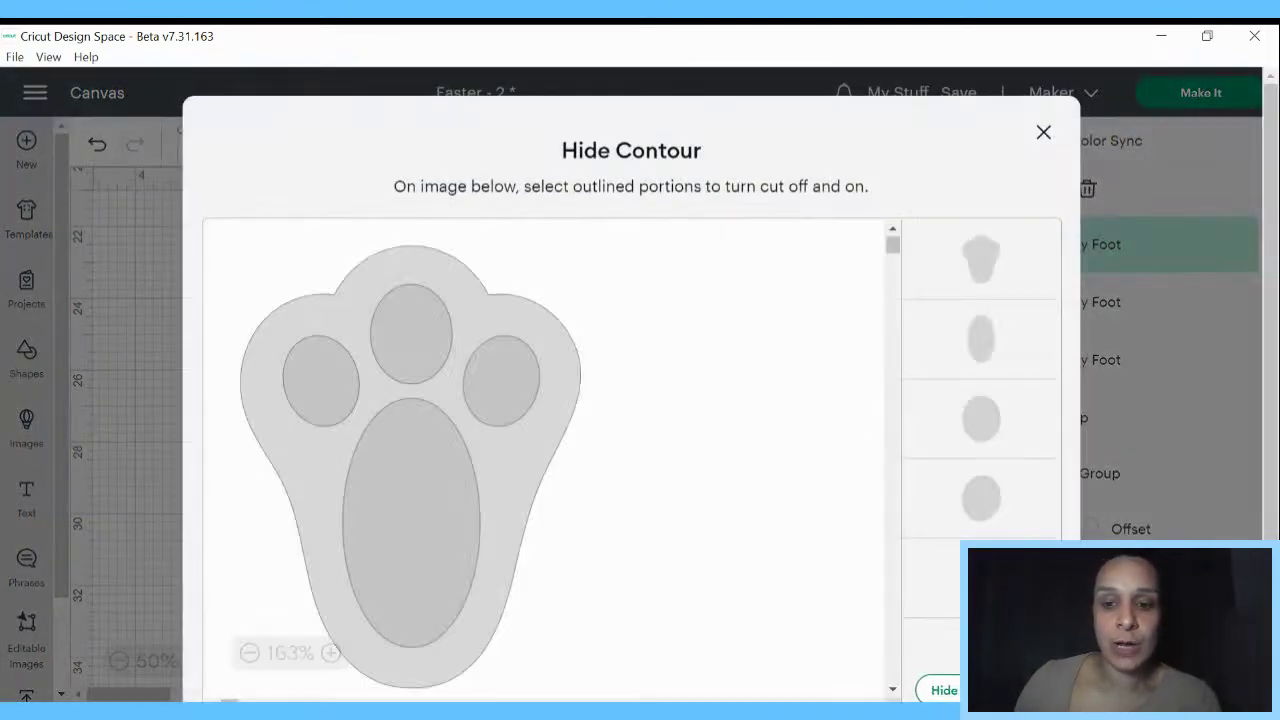
click(161, 312)
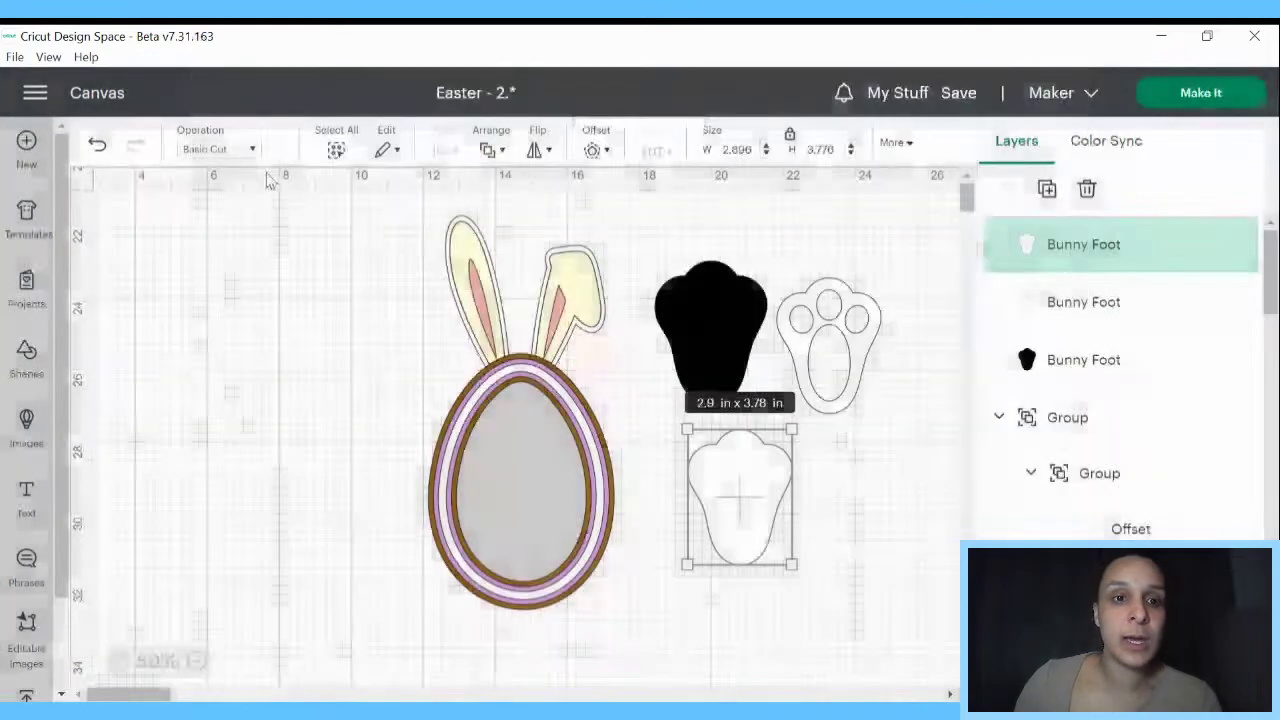
- Recolor the solid paw copy in the ears' pink and the paw with pad cutouts in the ears' pale yellow
click(279, 152)
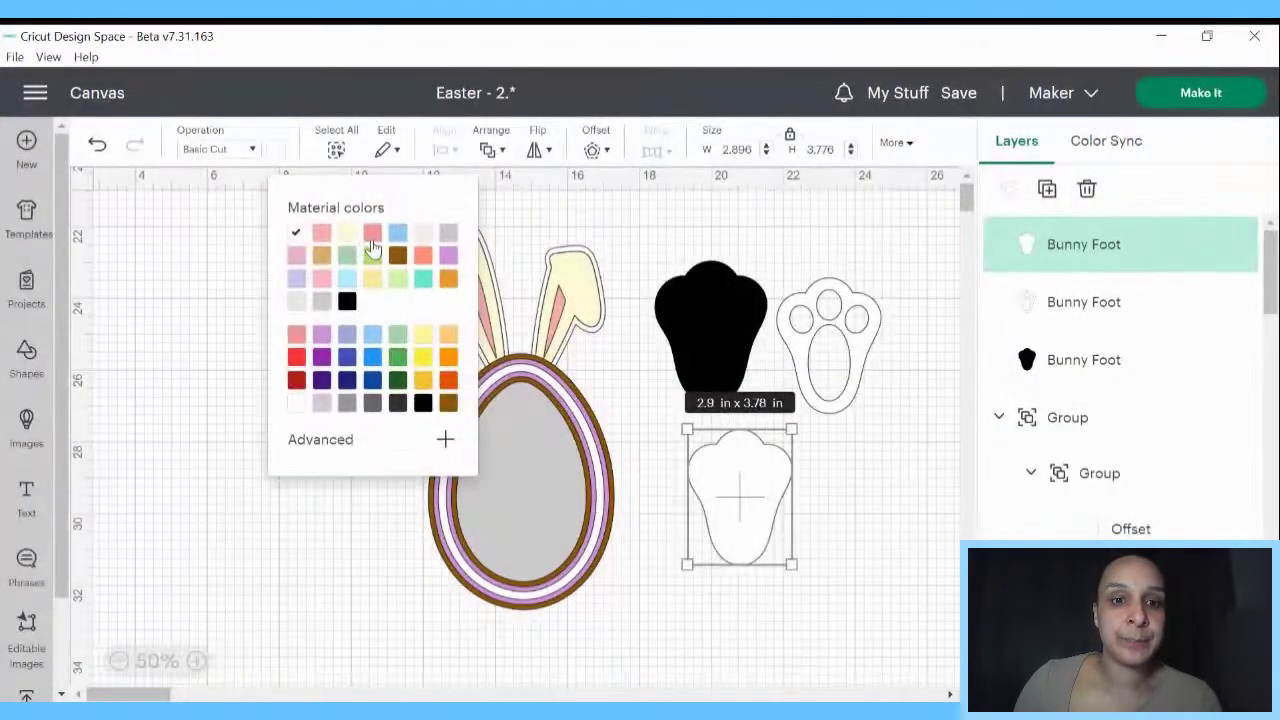
click(322, 234)
click(826, 355)
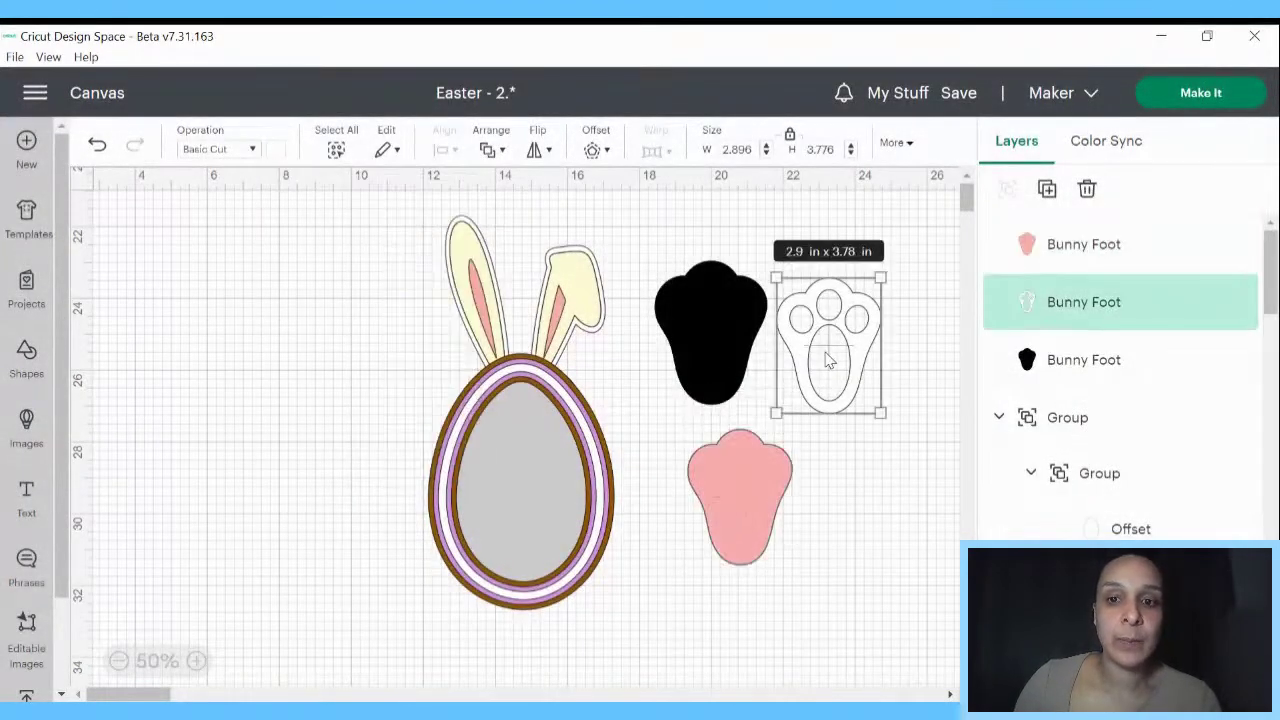
click(279, 150)
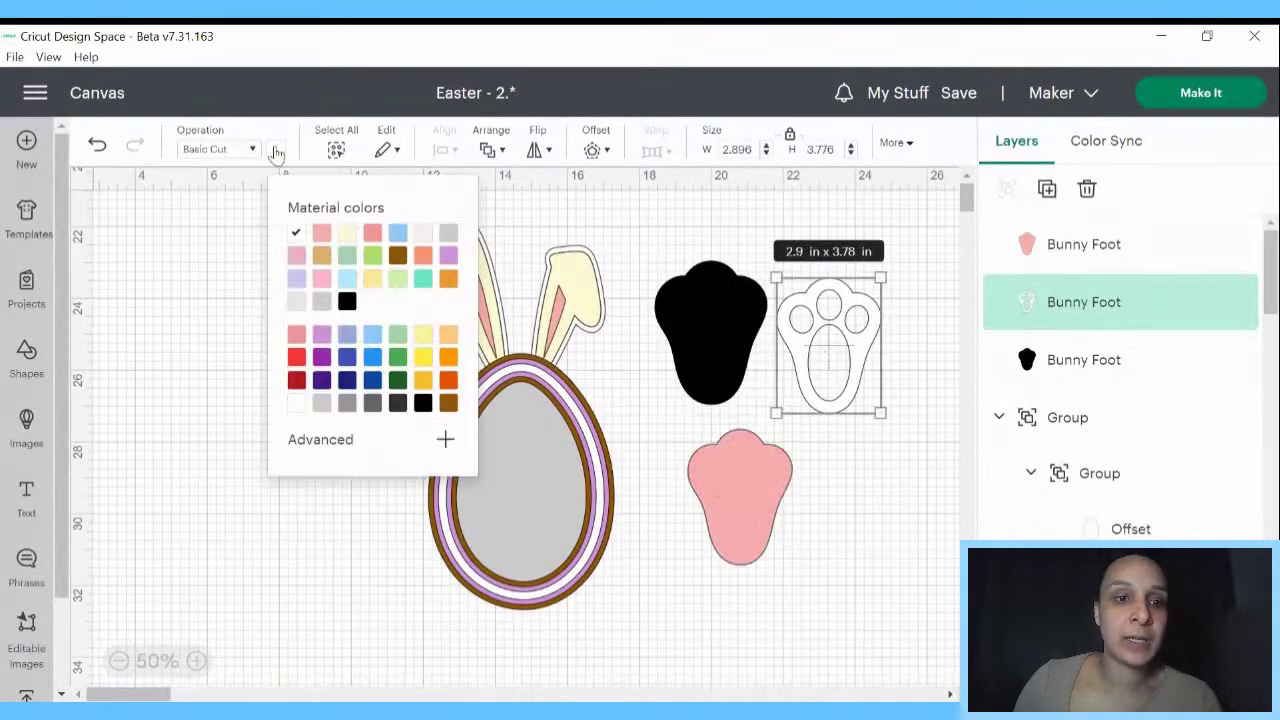
click(344, 234)
click(810, 555)
- Place the pale yellow paw over the pink one and send the pink paw to the back so it lies underneath
drag(844, 379, 751, 517)
right_click(751, 517)
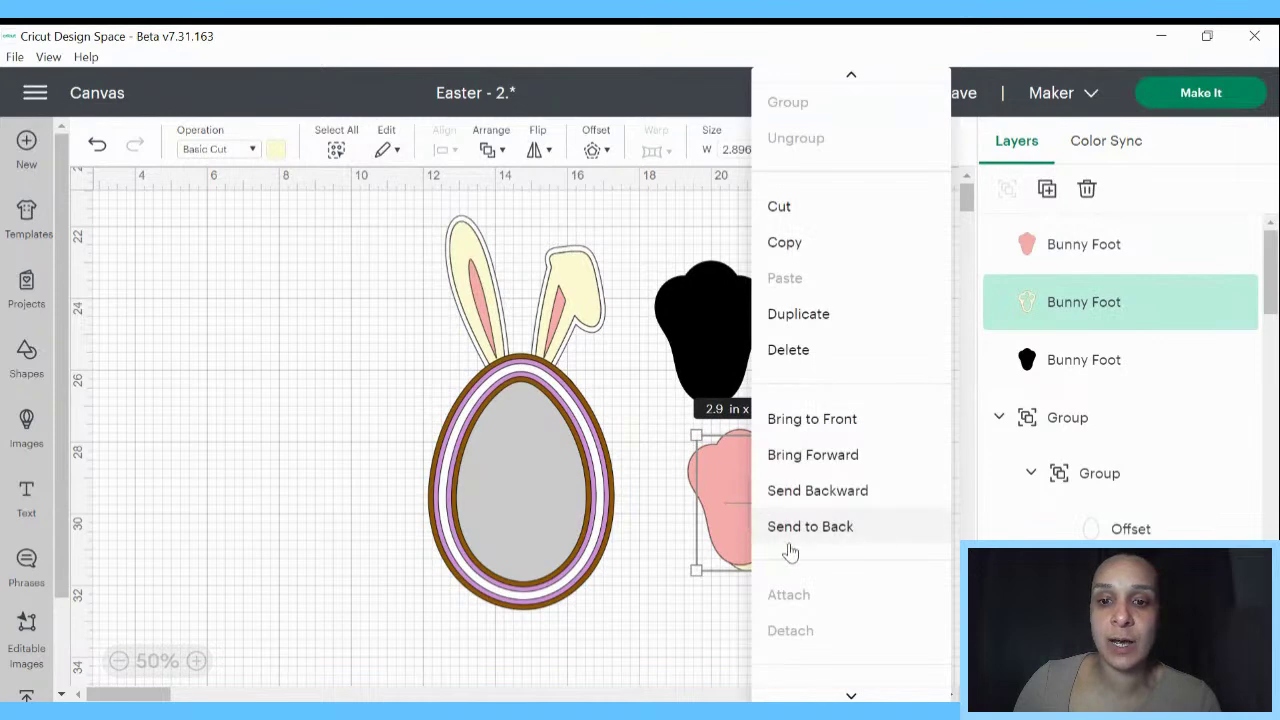
click(783, 527)
click(910, 517)
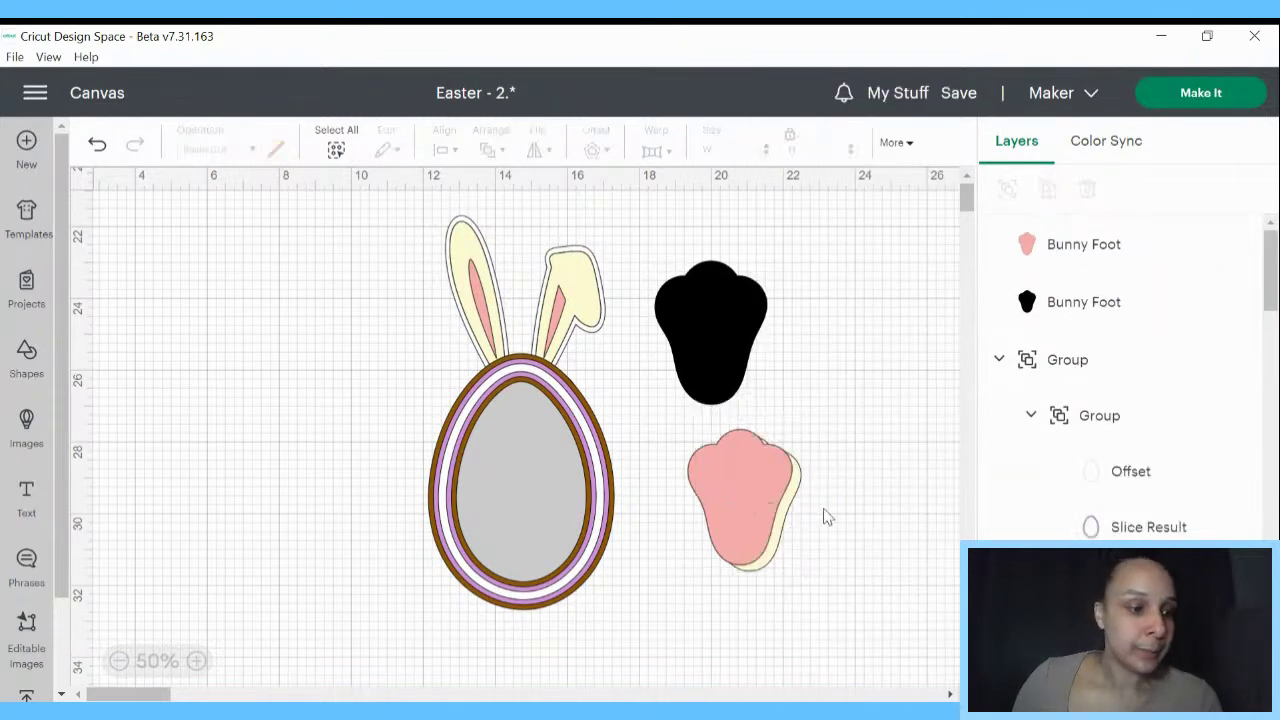
right_click(770, 488)
click(794, 526)
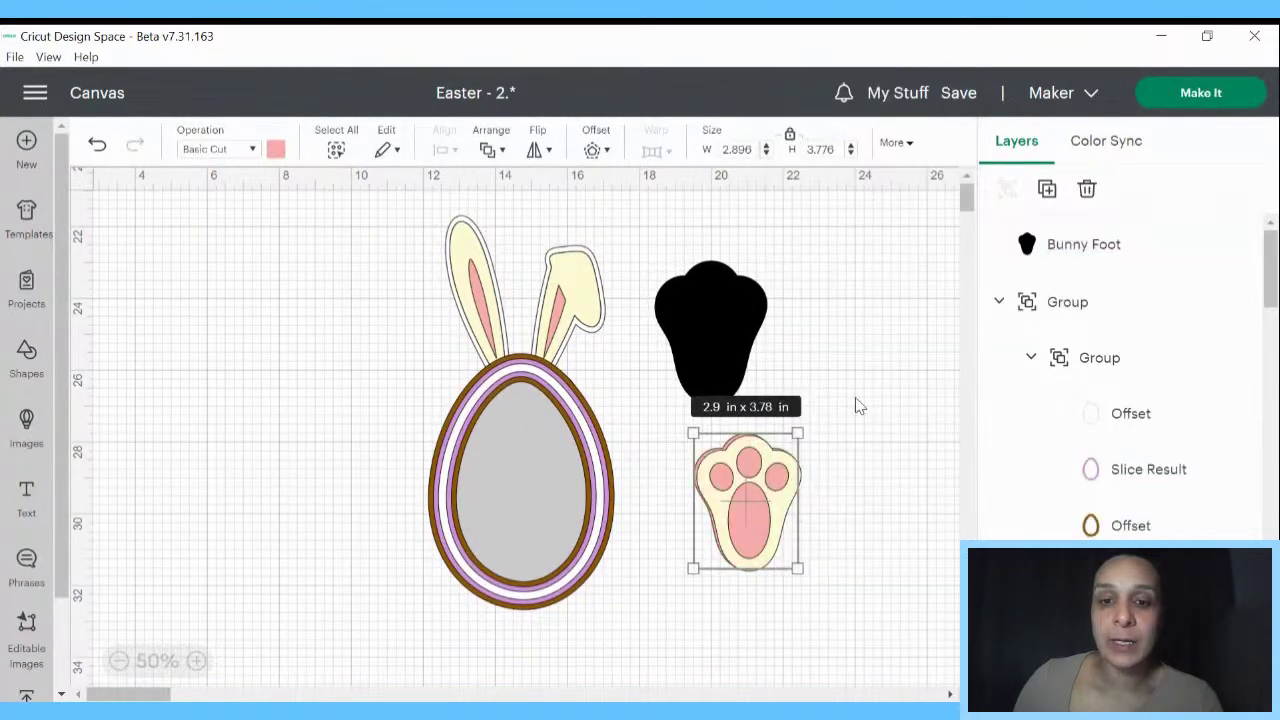
- Recolor the black foot base white, move it onto the stacked paw, and send it to the back
click(822, 376)
click(719, 325)
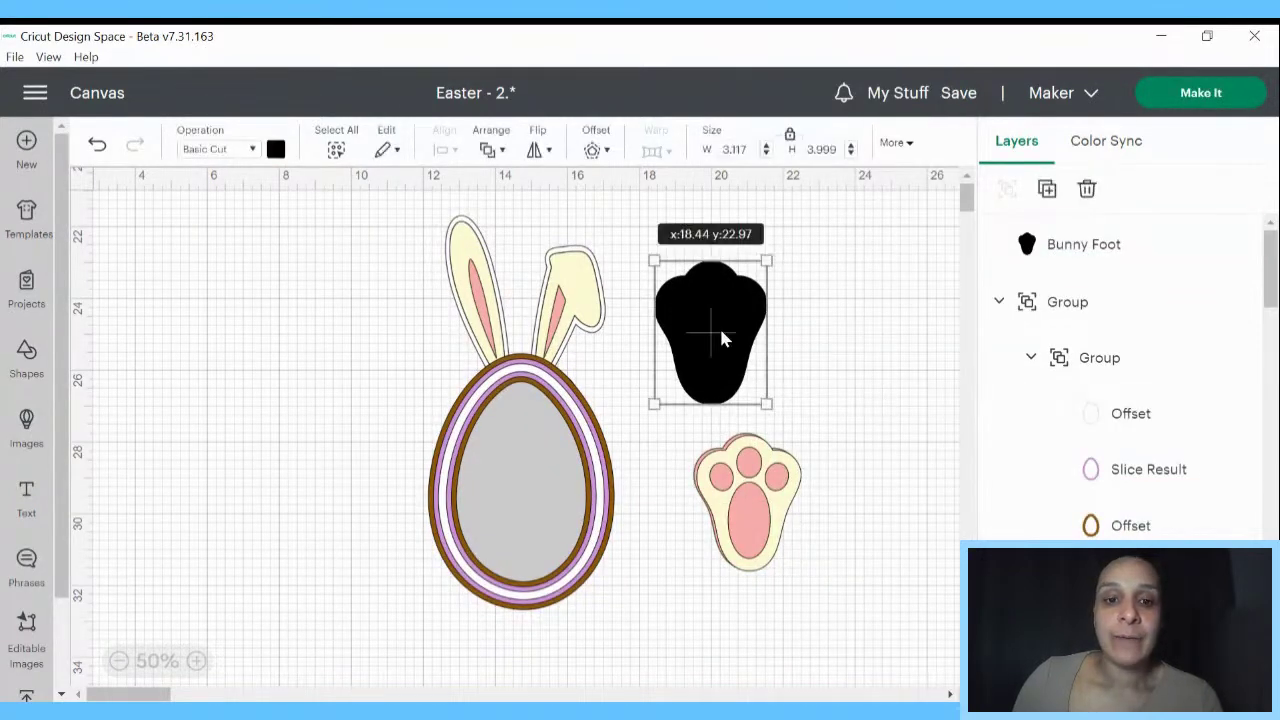
click(275, 150)
click(346, 232)
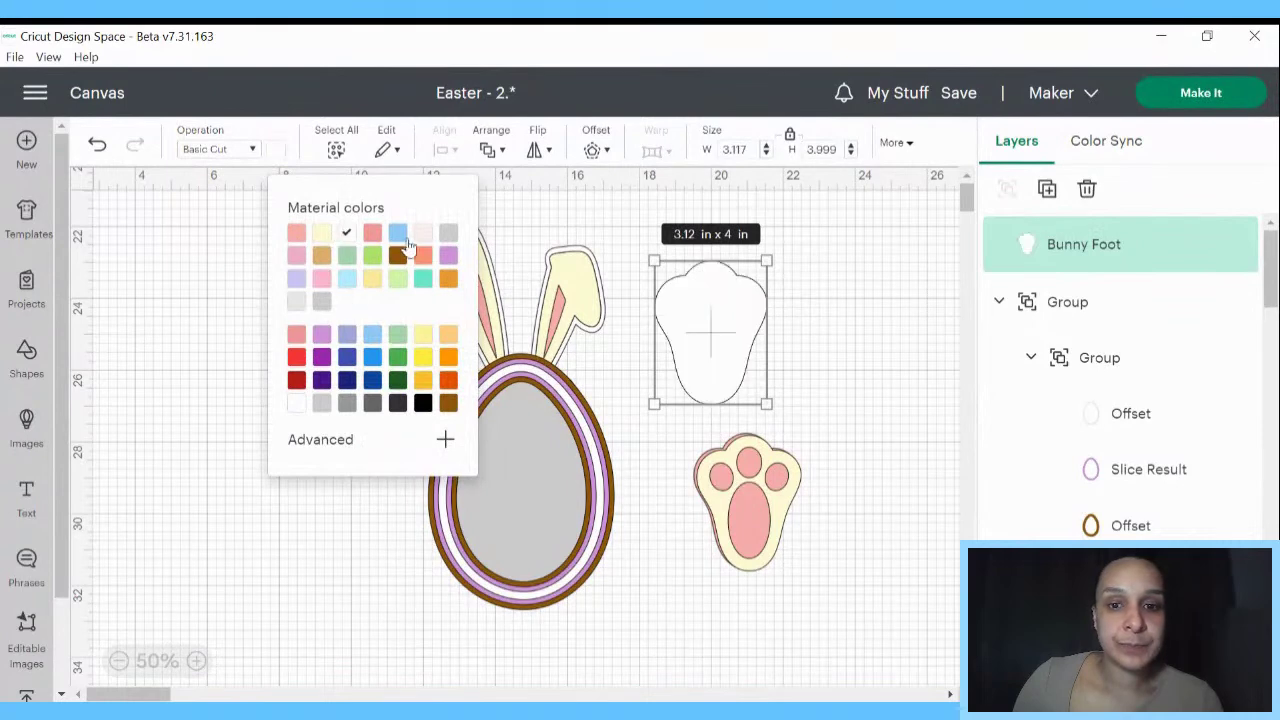
drag(694, 322, 720, 494)
right_click(720, 494)
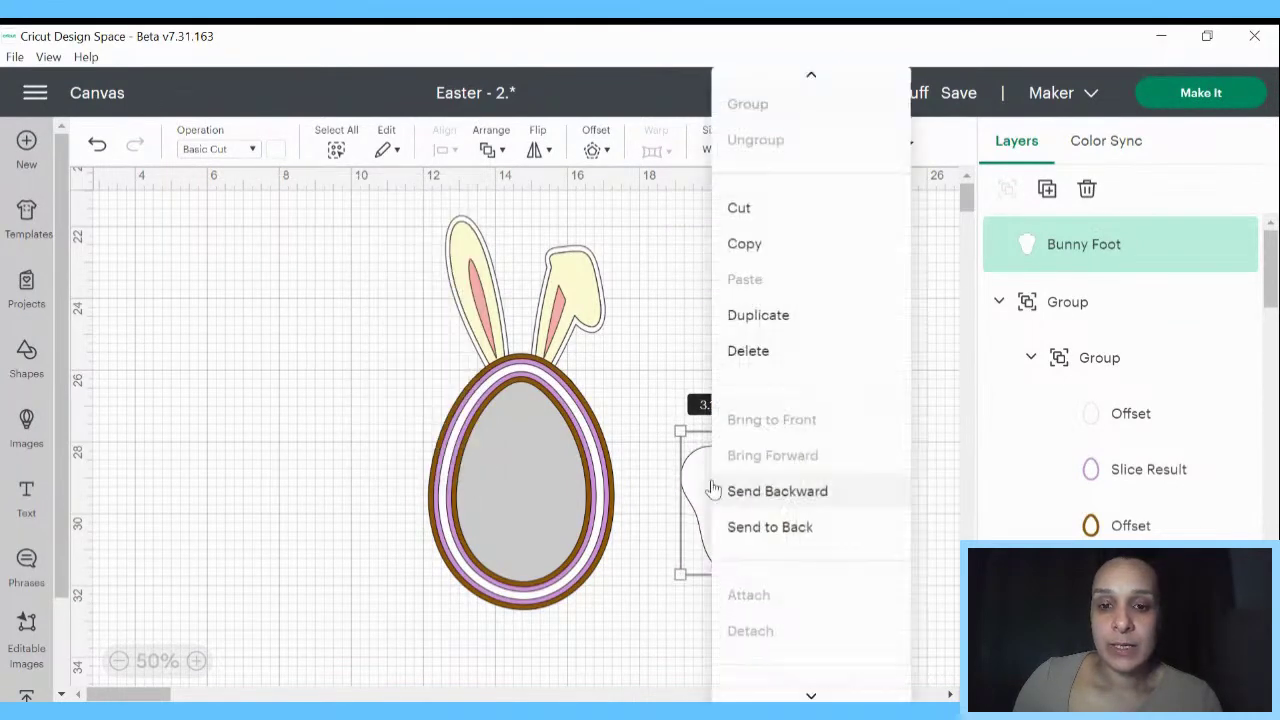
click(752, 527)
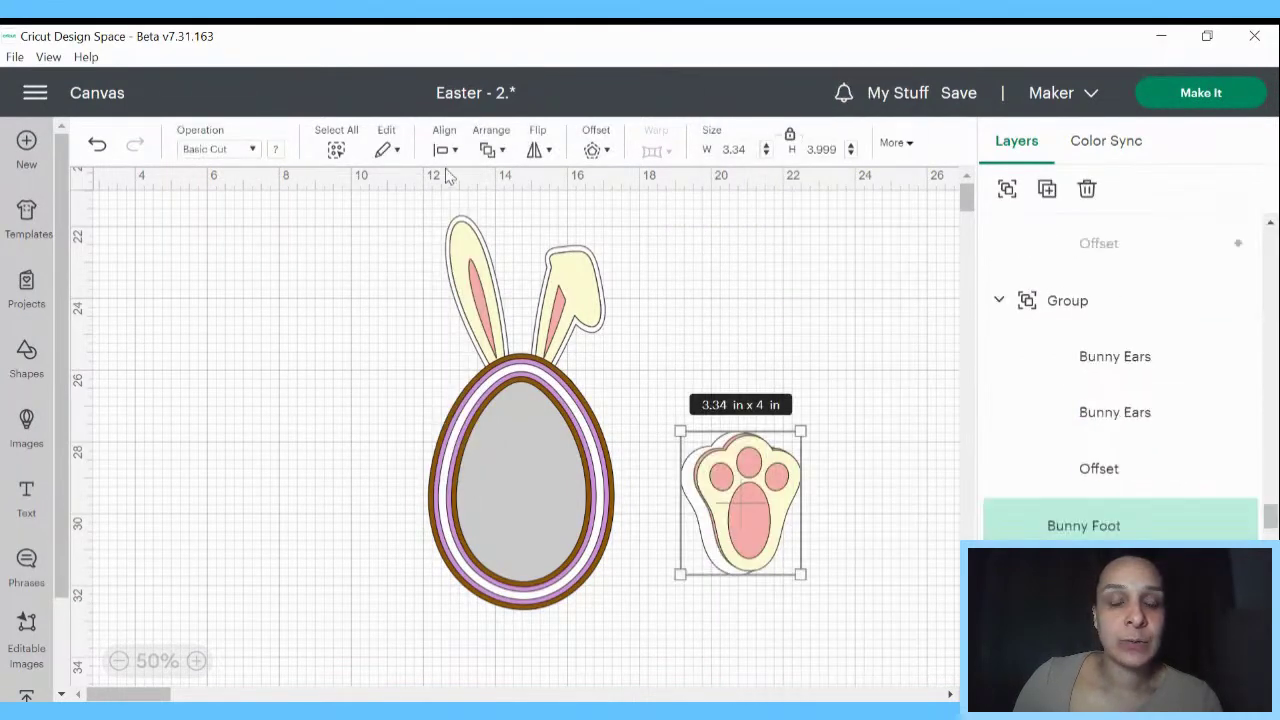
- Center the three bunny foot layers on each other and group them
click(446, 150)
click(520, 430)
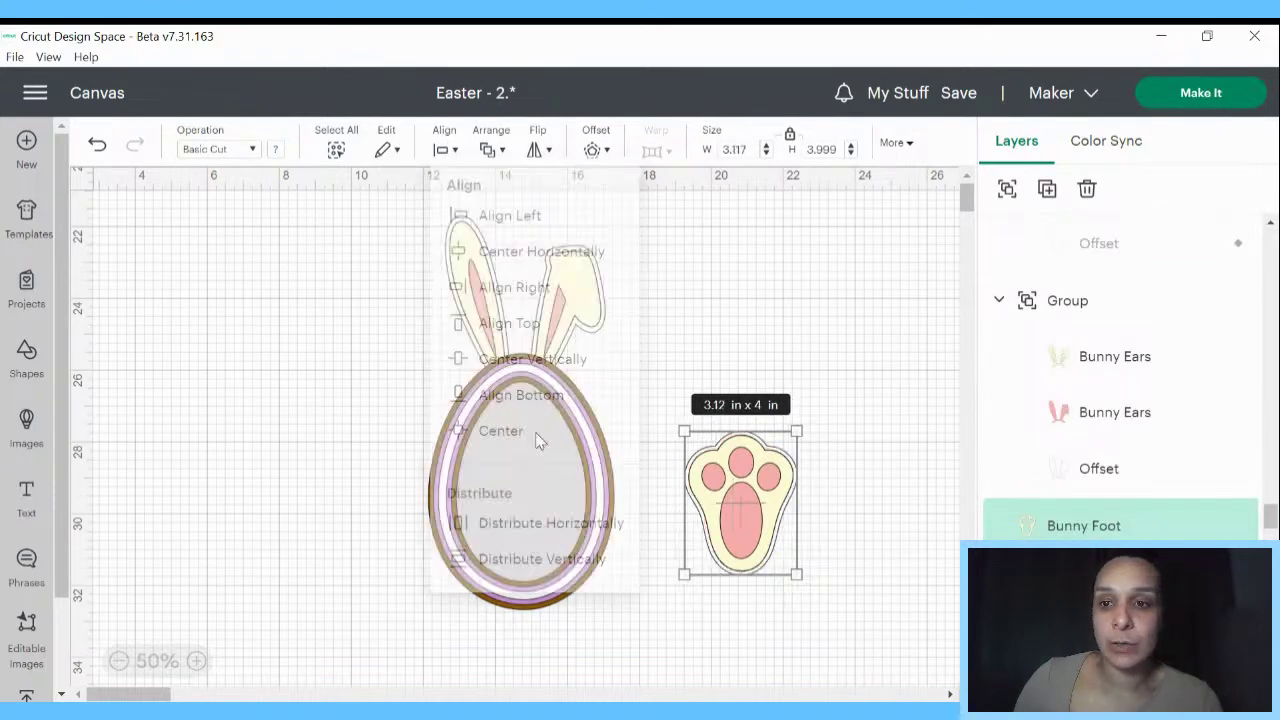
click(1007, 188)
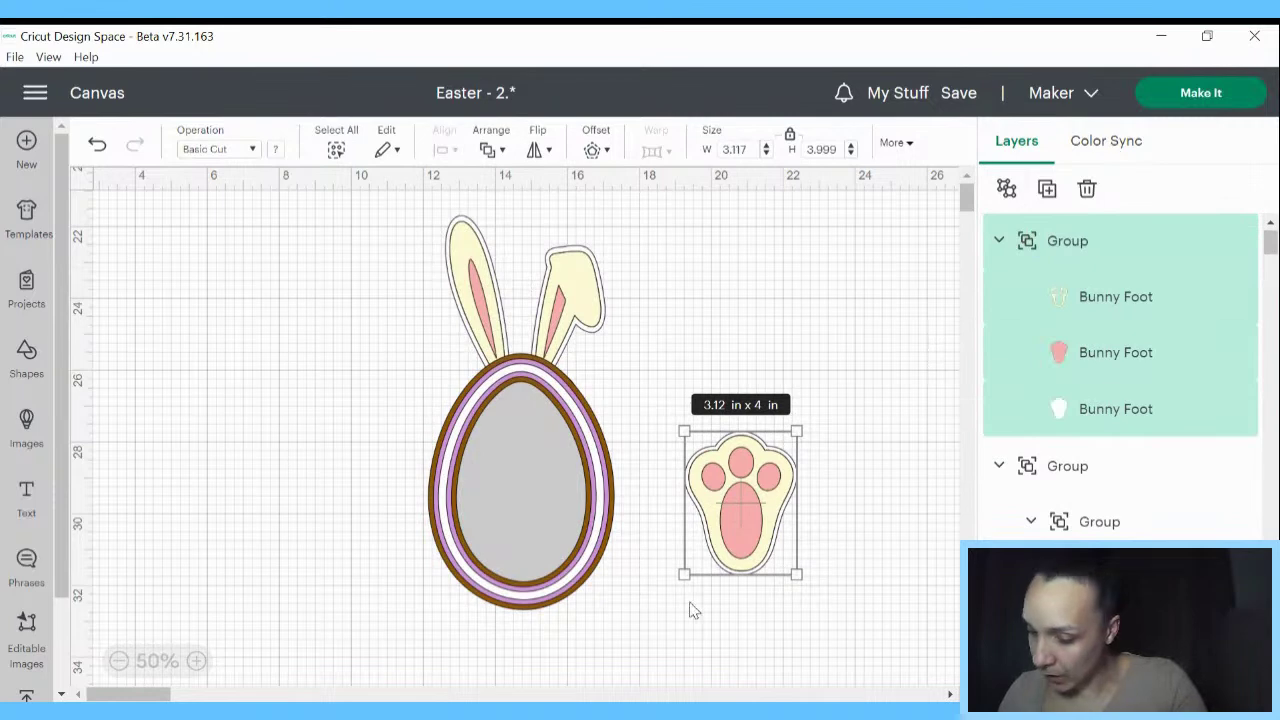
- Set the foot group's width to 2.017 in, then unlock the proportions and set its height to 2.242 in
click(740, 149)
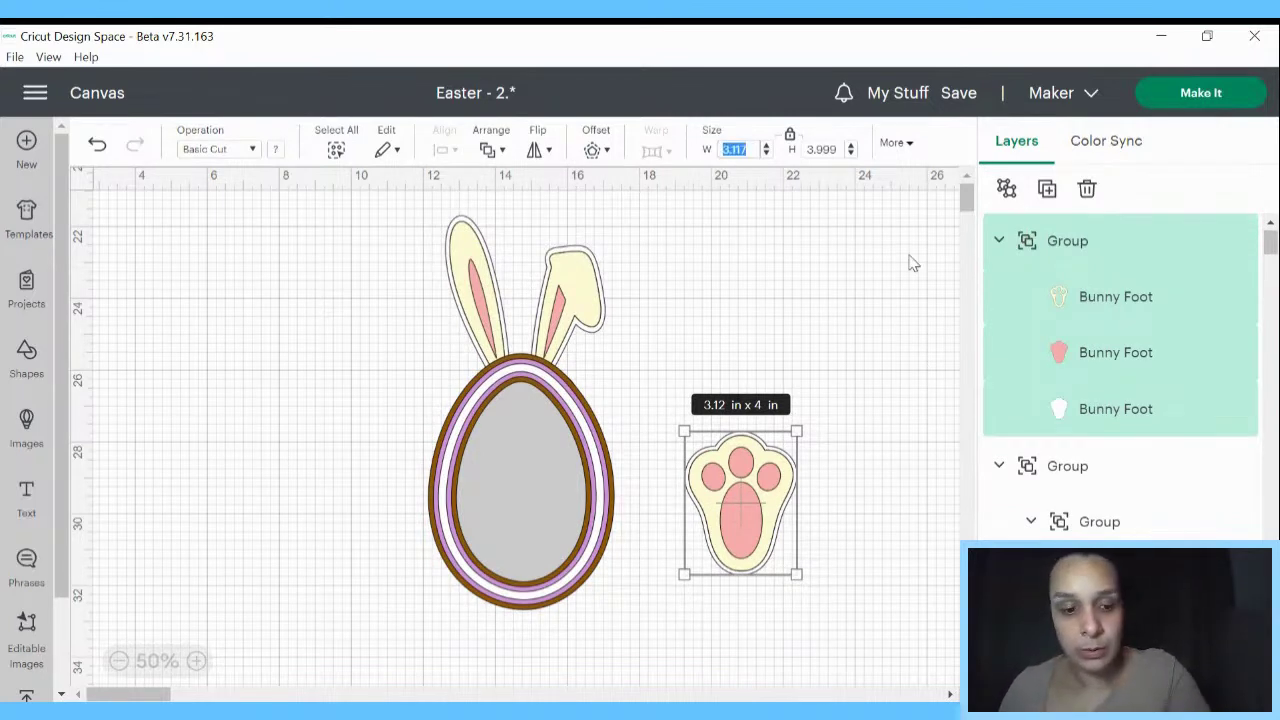
text(2)
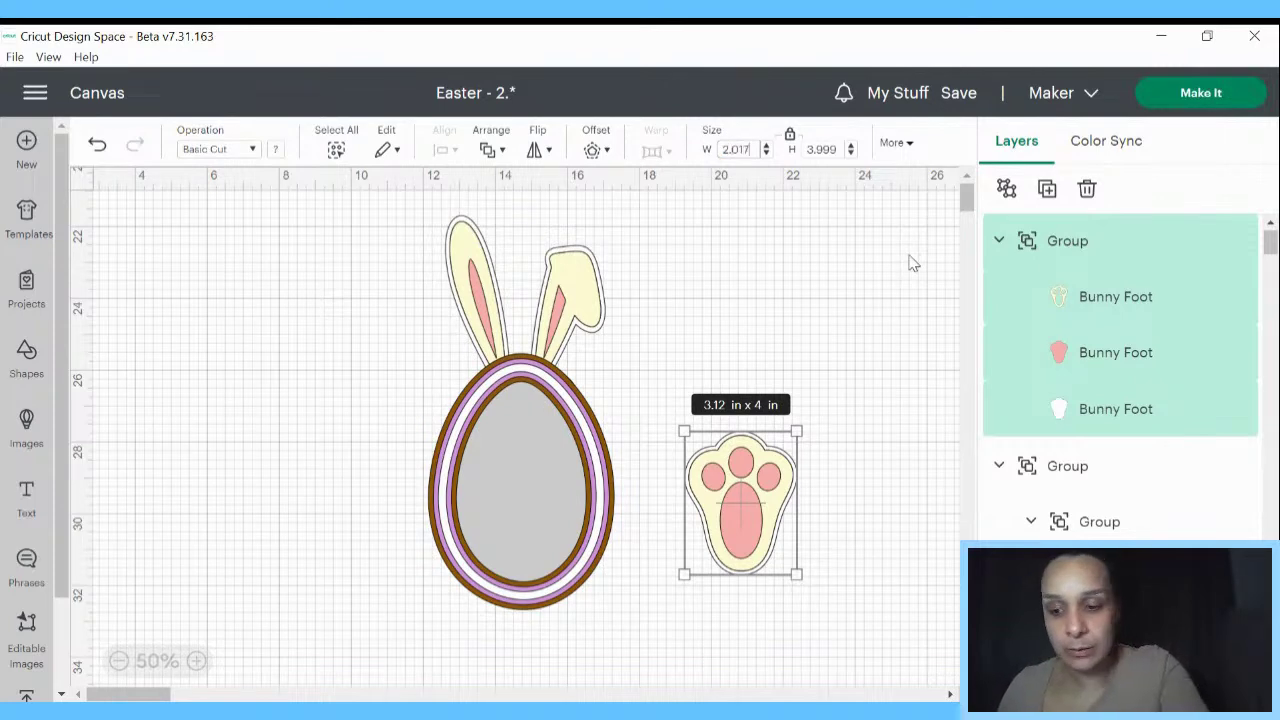
text(.017)
key(Return)
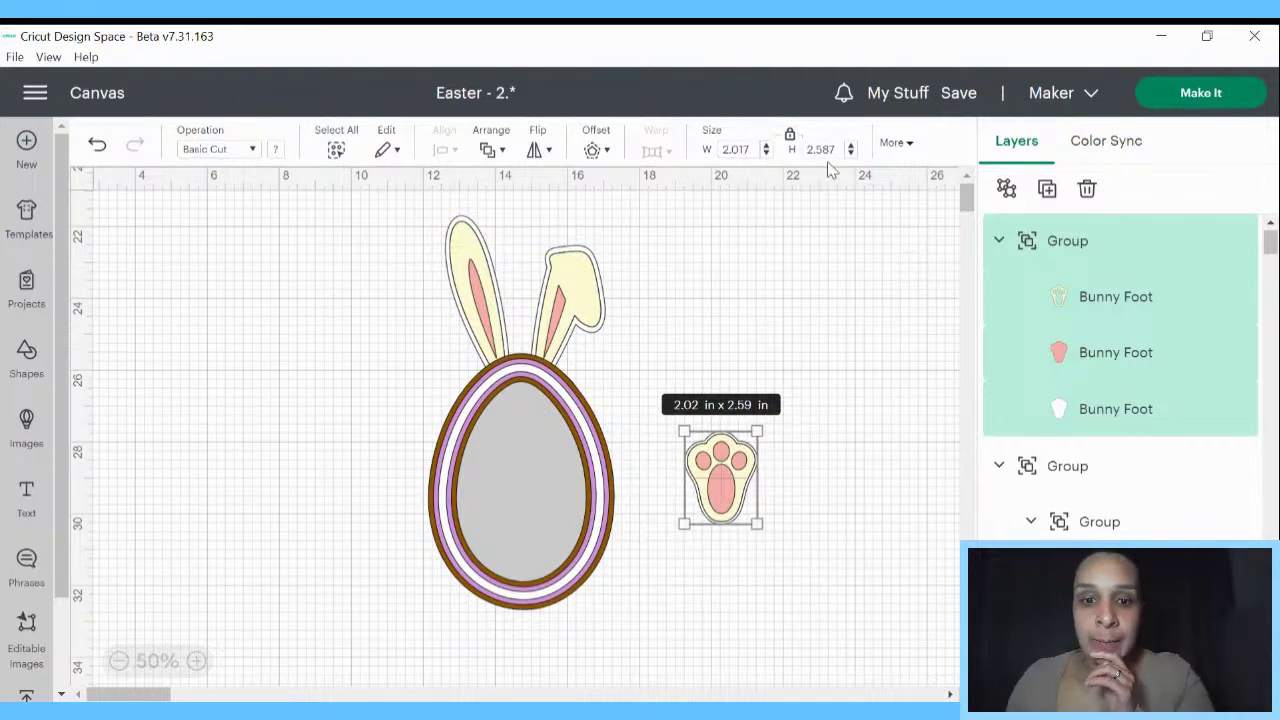
click(790, 134)
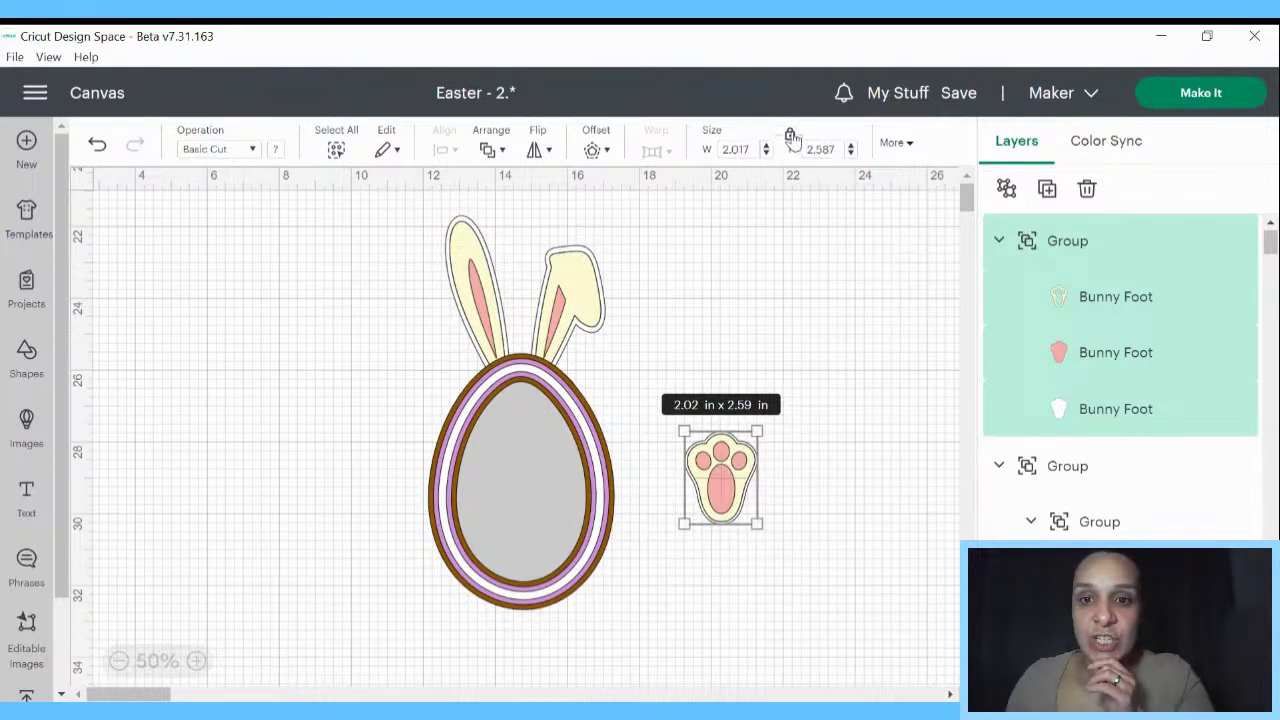
drag(830, 150, 840, 150)
text(78)
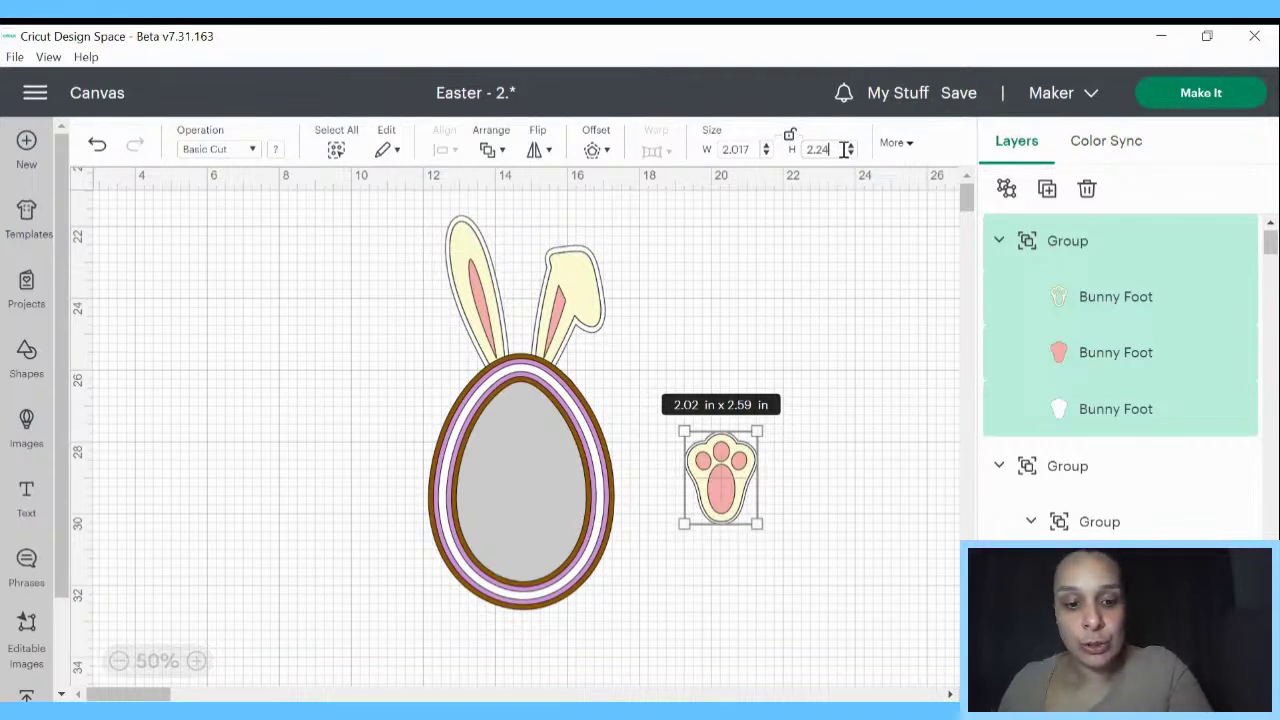
key(Return)
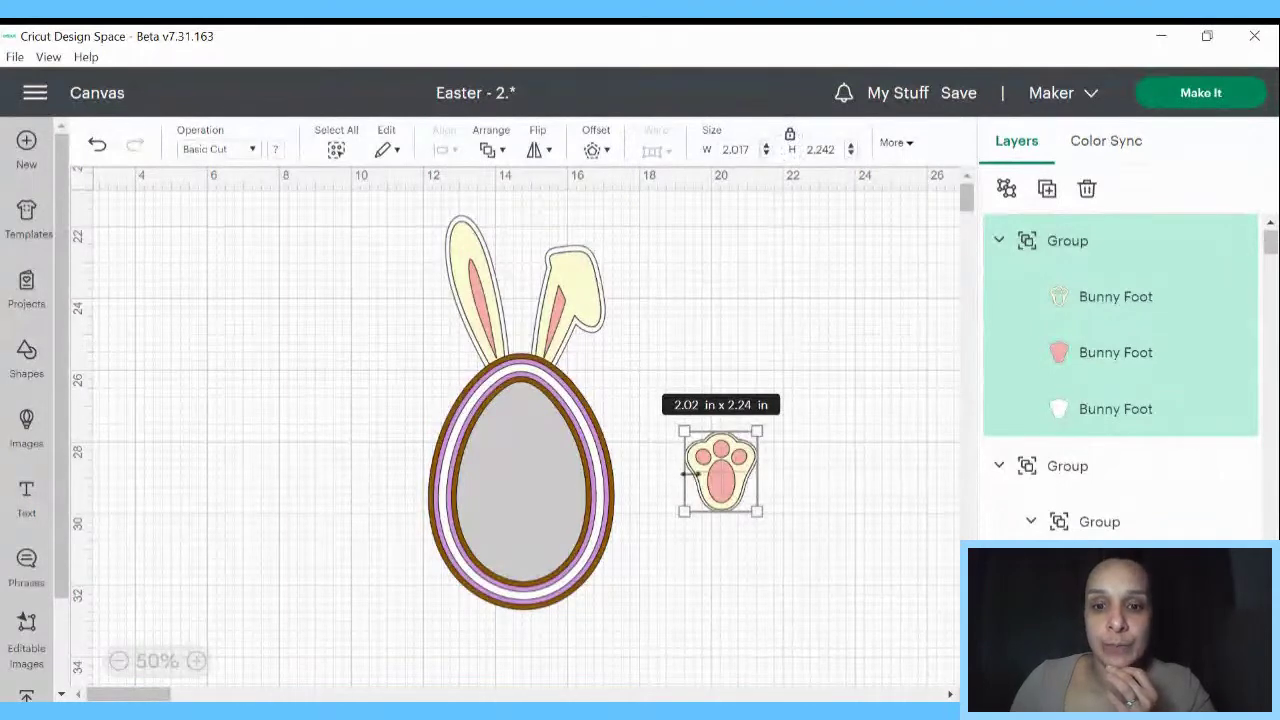
- Move the foot left of the egg, duplicate it, and place the copy over the egg's lower right edge at about x 15.65, y 30.41
drag(712, 487, 337, 572)
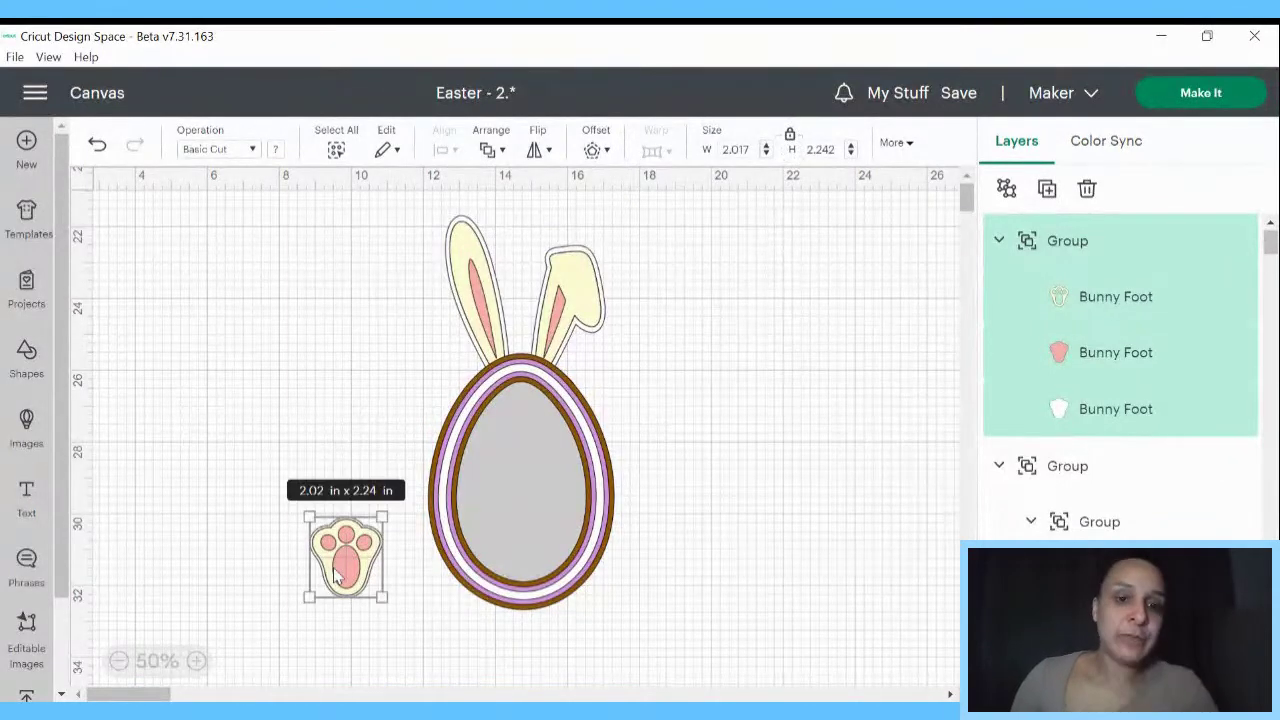
right_click(337, 572)
click(403, 328)
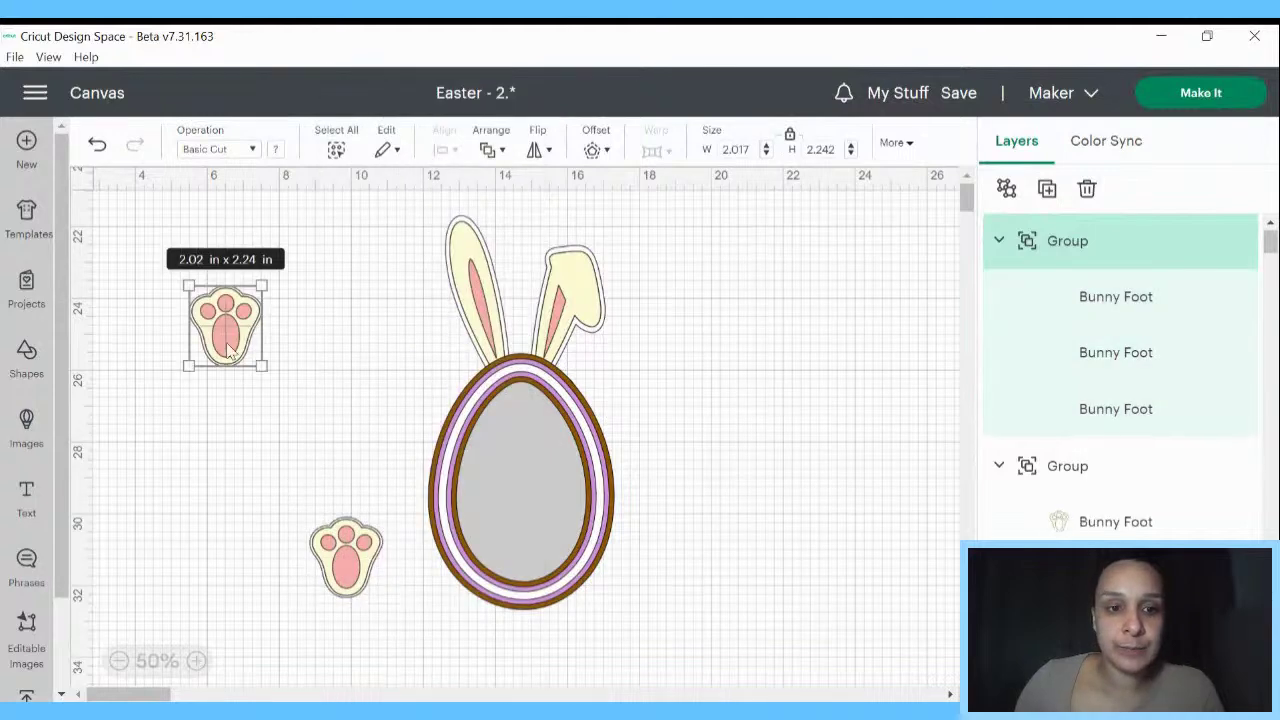
drag(232, 342, 592, 575)
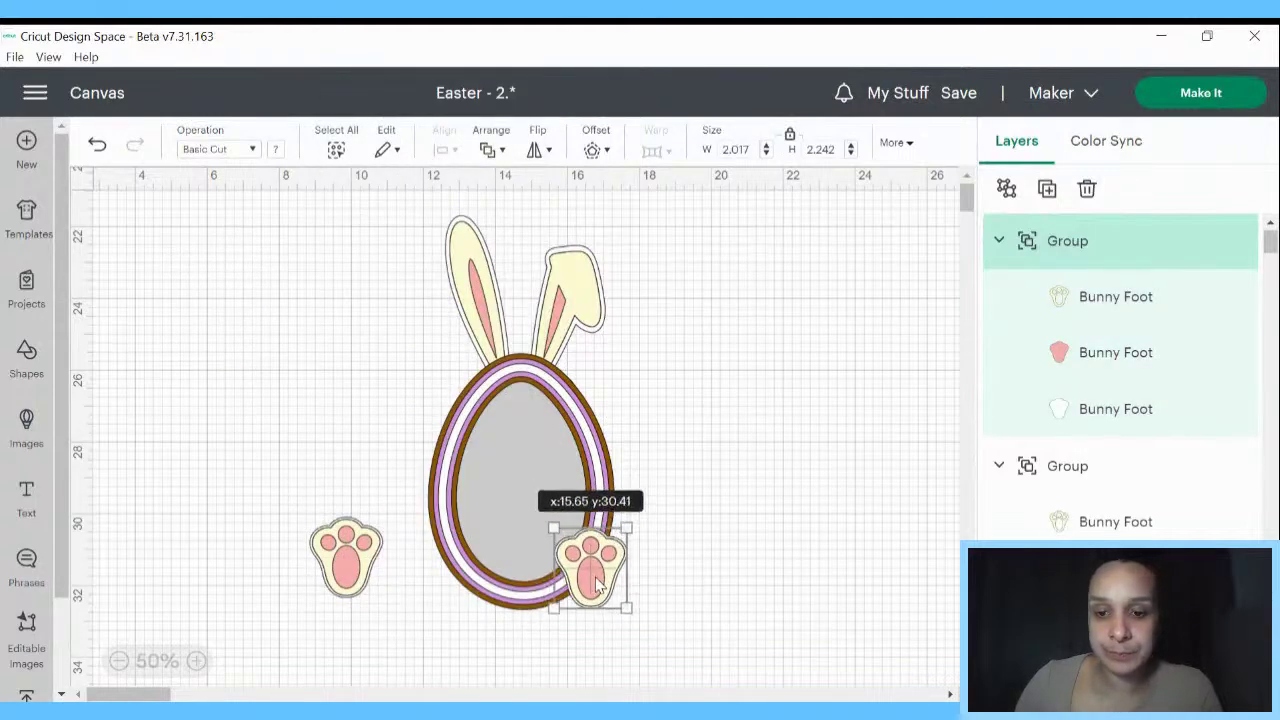
- Rotate the foot copy about 135° and position it on the egg's lower right edge with its toes facing outward
drag(640, 622, 492, 564)
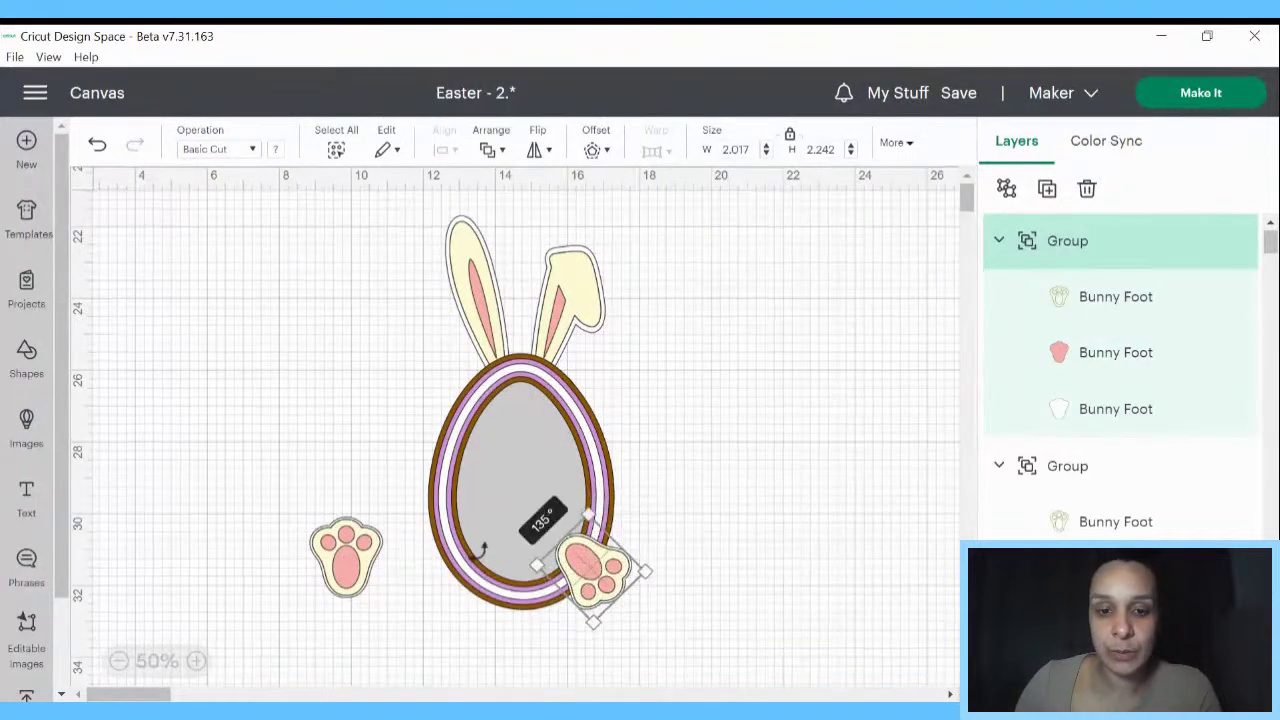
click(808, 577)
drag(649, 591, 607, 608)
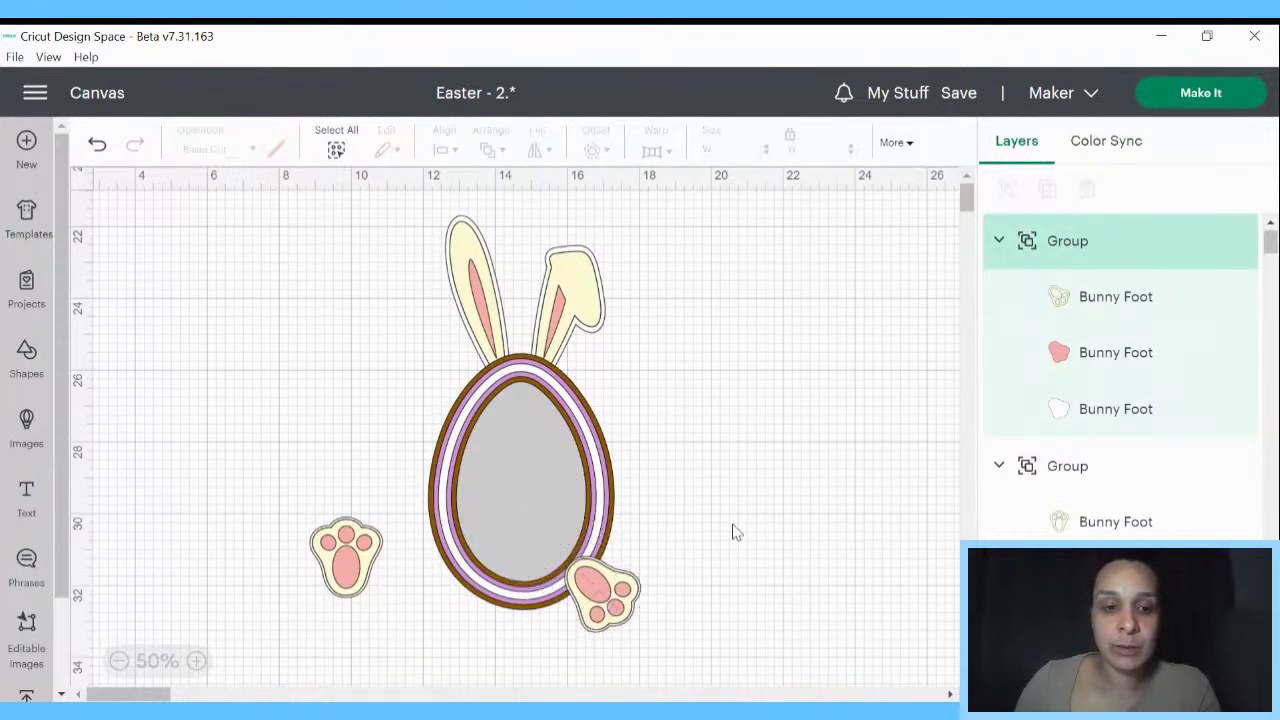
click(731, 528)
- Rotate the other foot to mirror the first, place it on the egg's lower left edge, and shift the right foot slightly inward
click(352, 577)
drag(382, 612, 360, 480)
drag(352, 558, 460, 604)
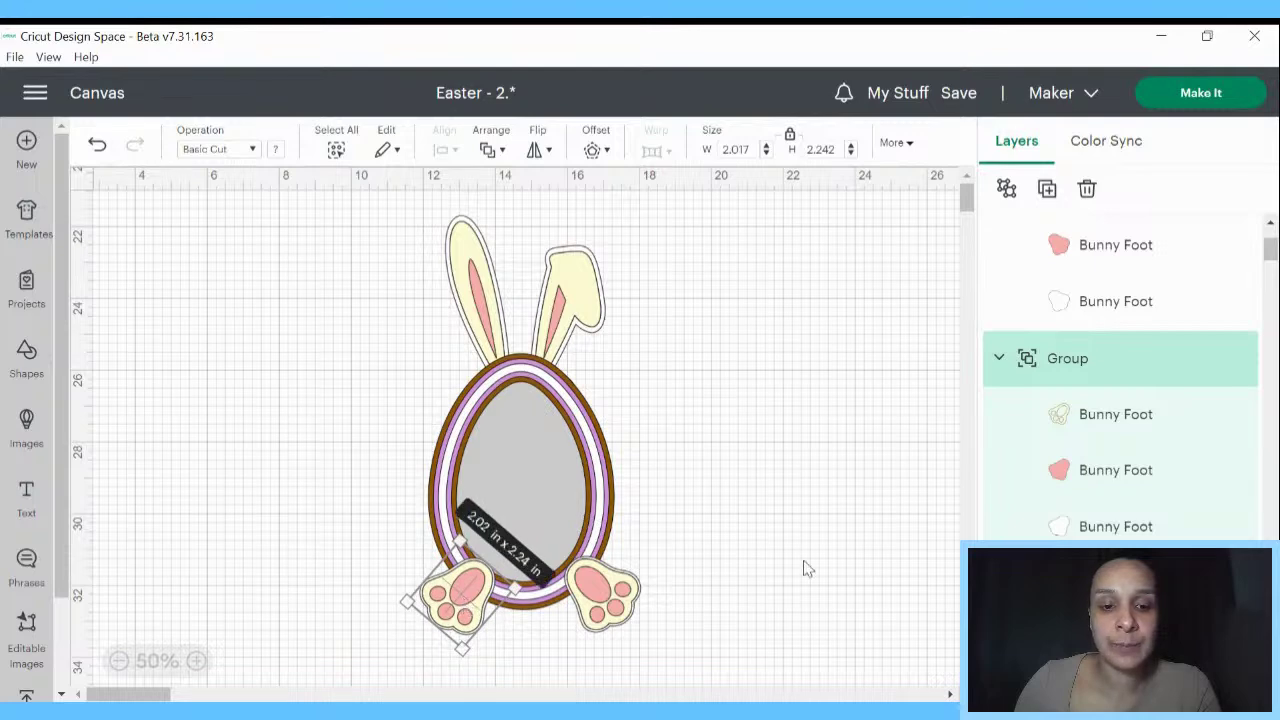
click(806, 566)
drag(610, 597, 591, 600)
click(729, 568)
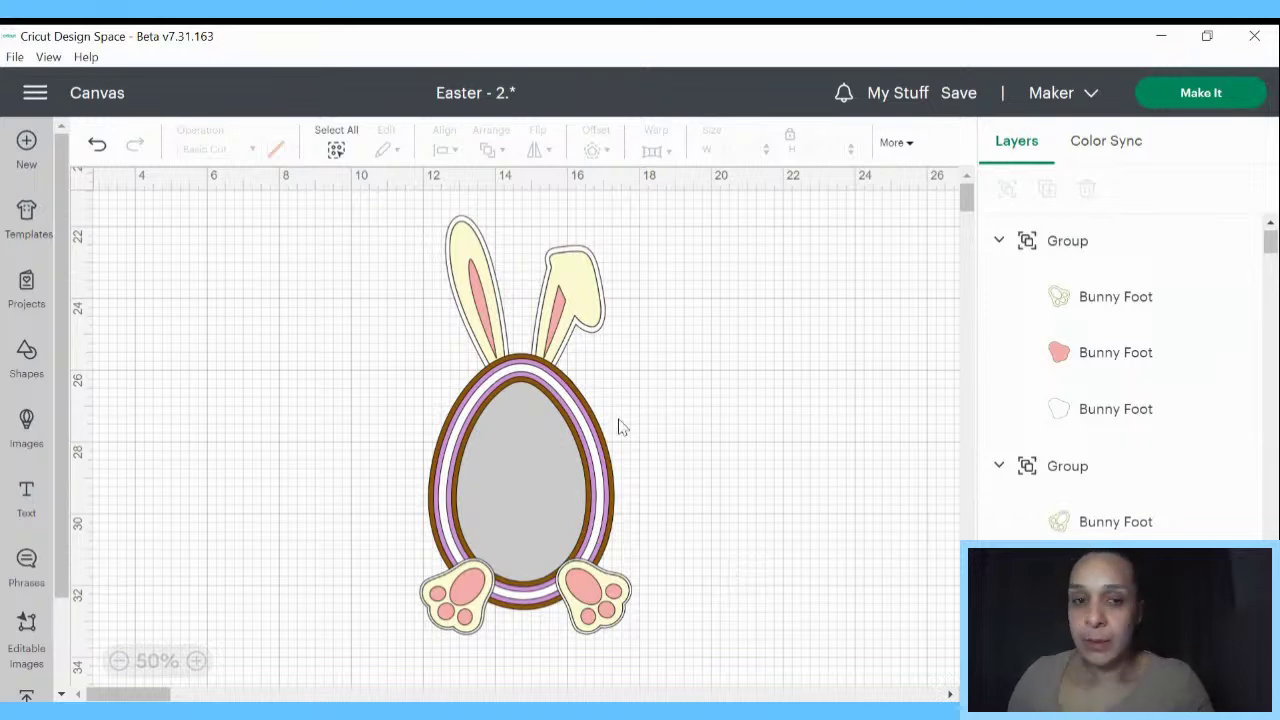
- Search the image library for #M4687B and add the flower image to the canvas
click(40, 428)
click(585, 220)
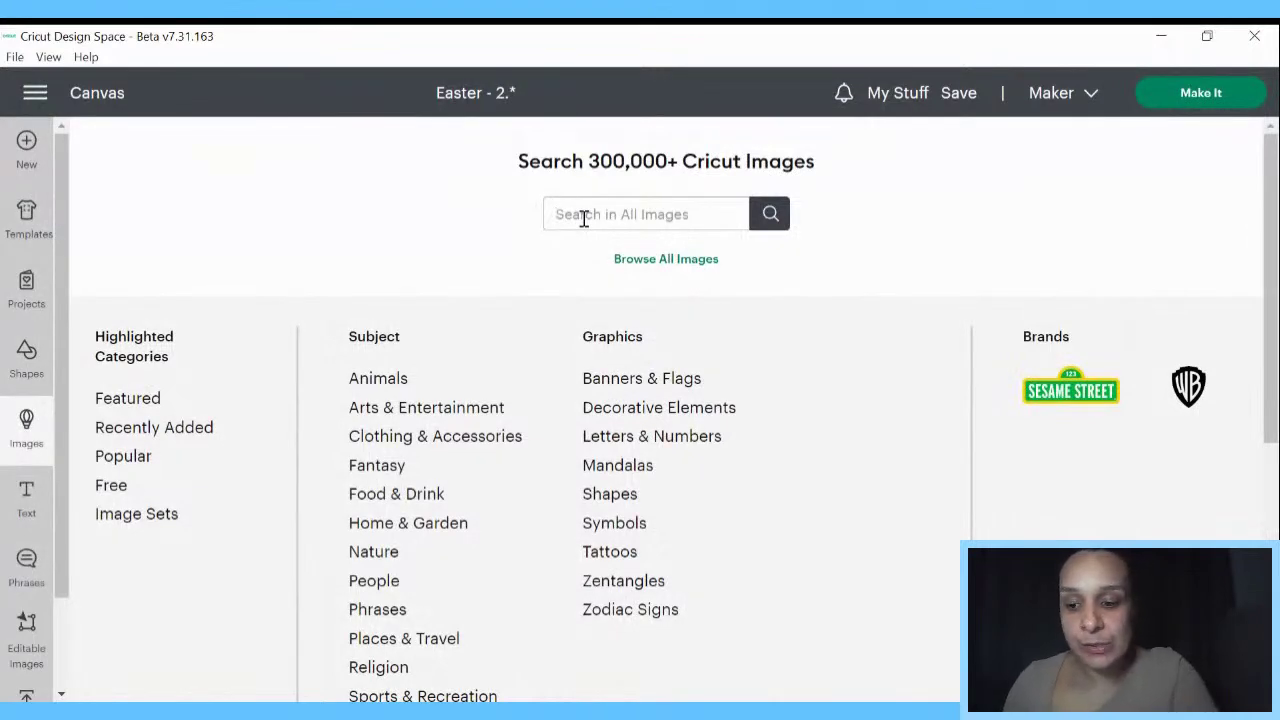
text(#)
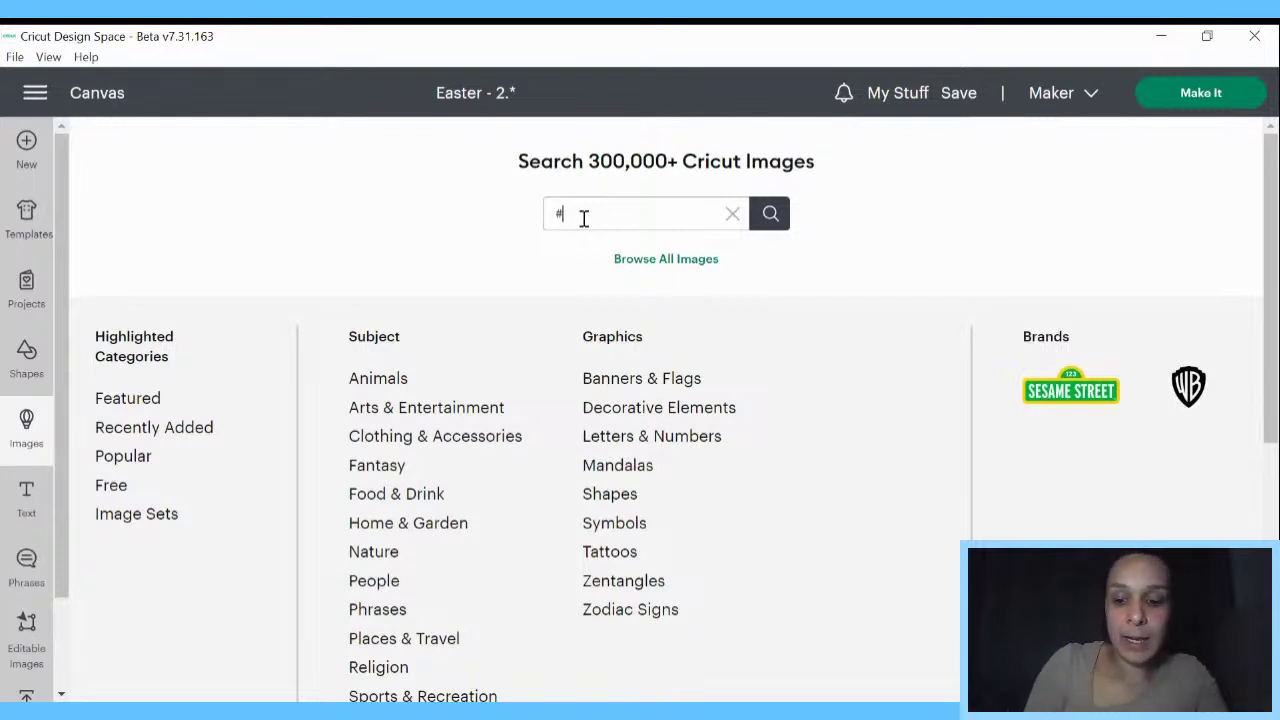
text(M4)
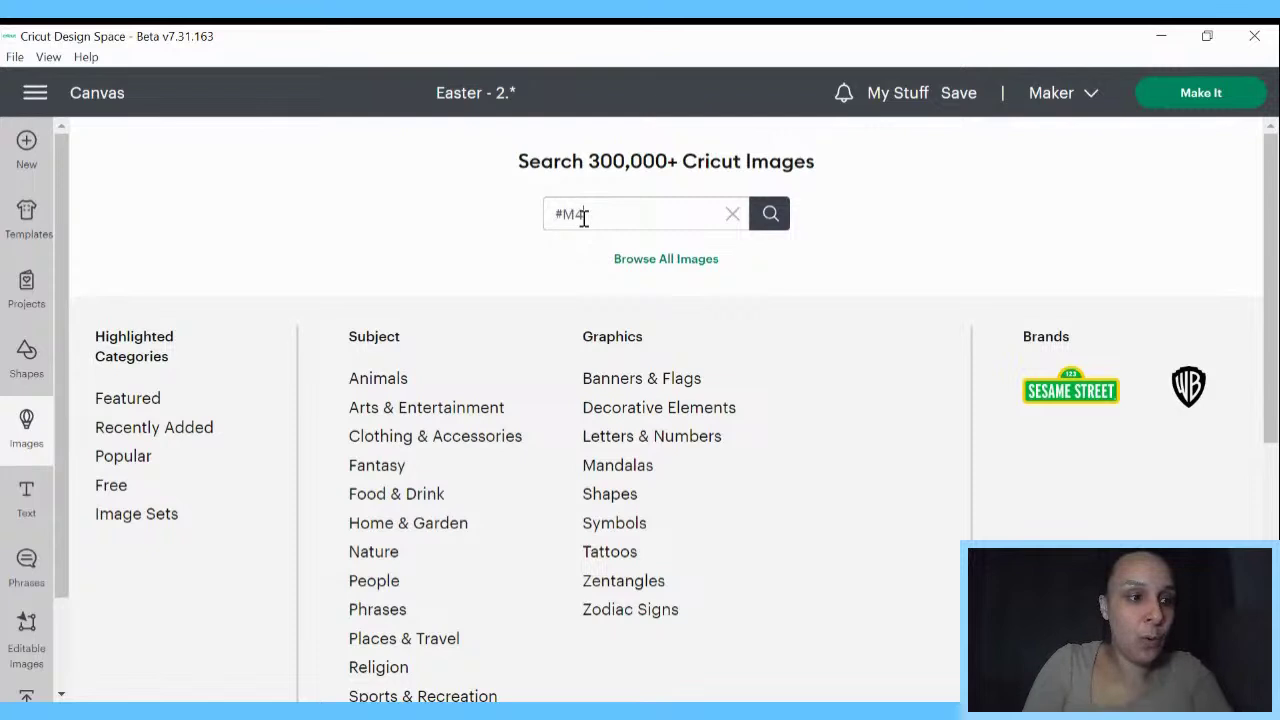
text(58)
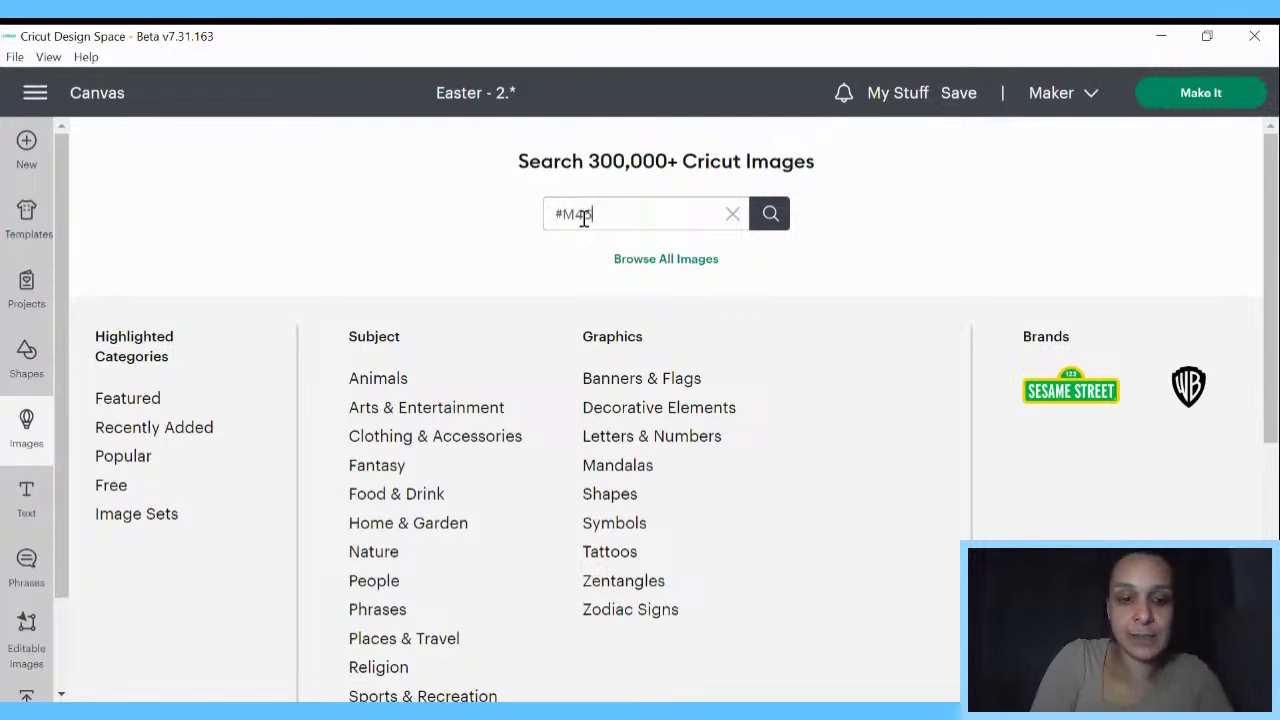
text(7B)
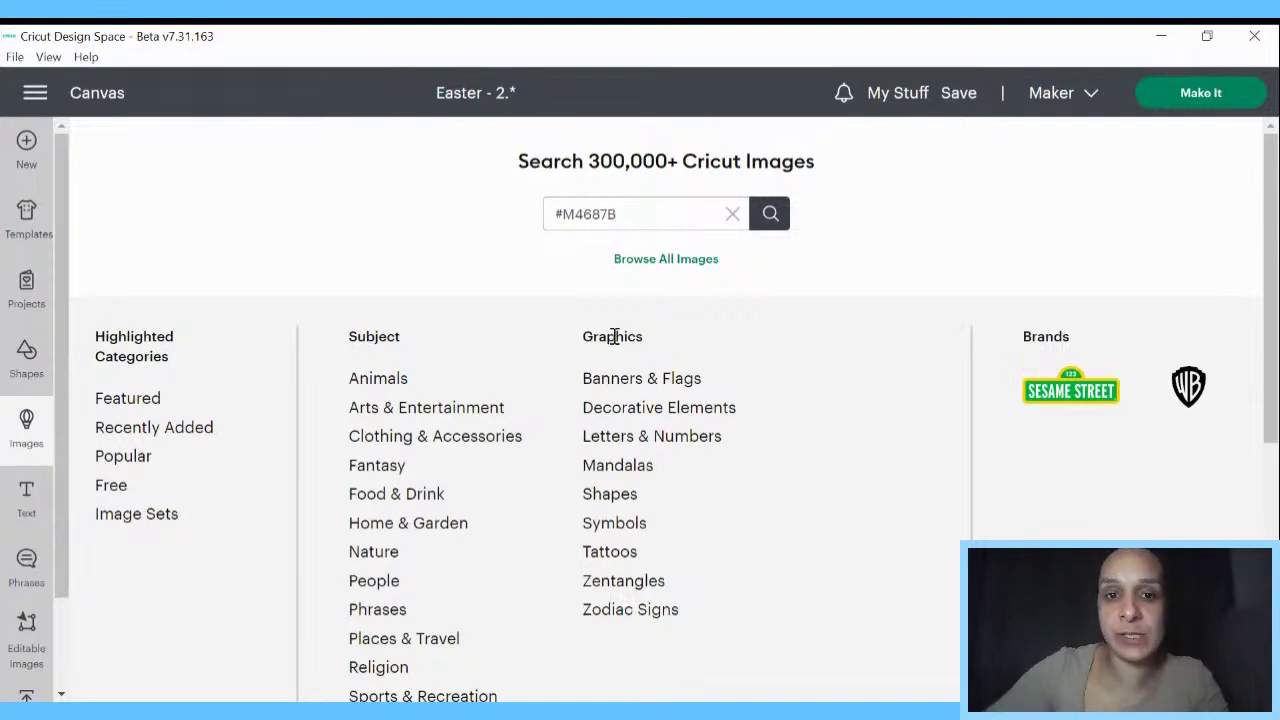
key(Return)
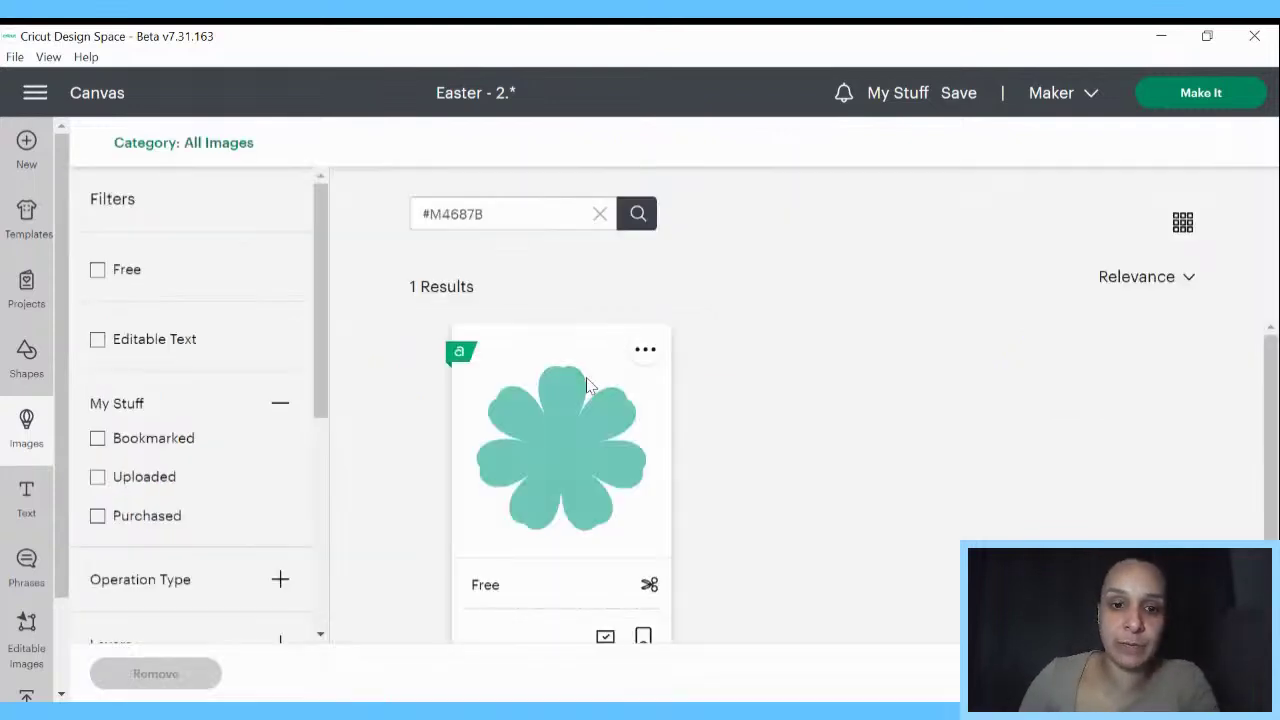
click(541, 425)
click(1200, 673)
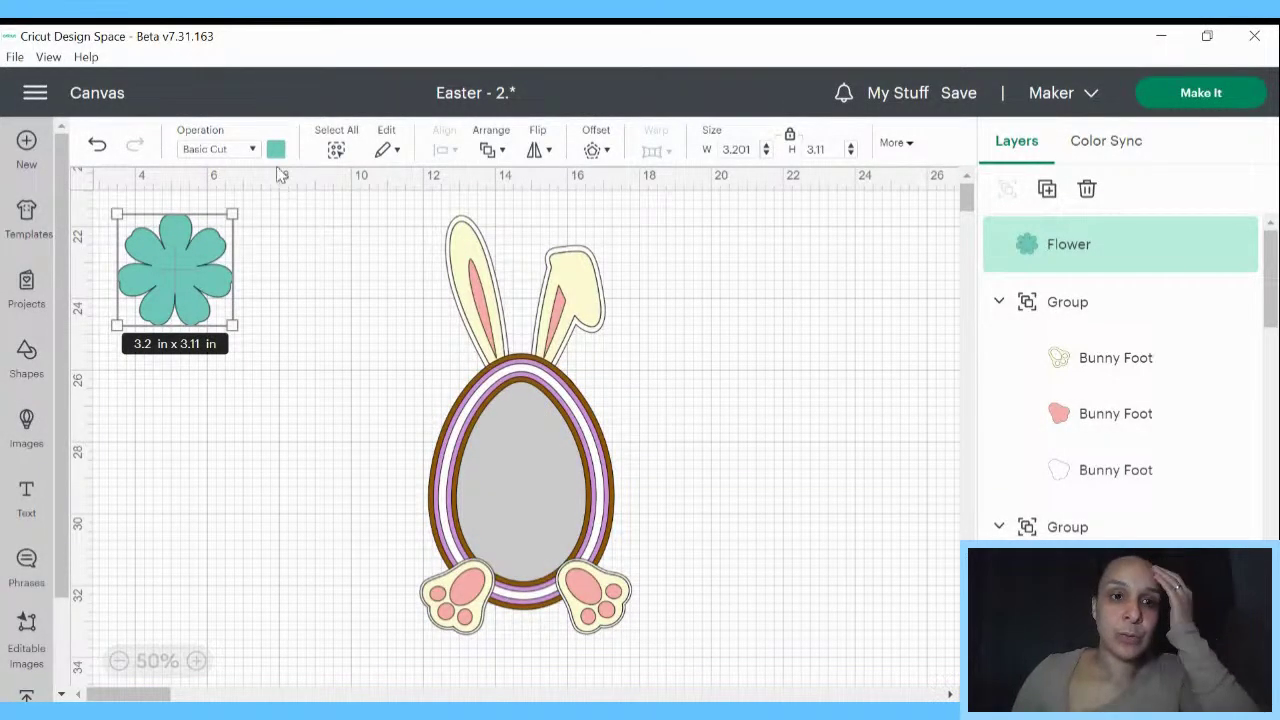
- Recolor the flower a very pale pink, almost white, using a custom color
click(277, 150)
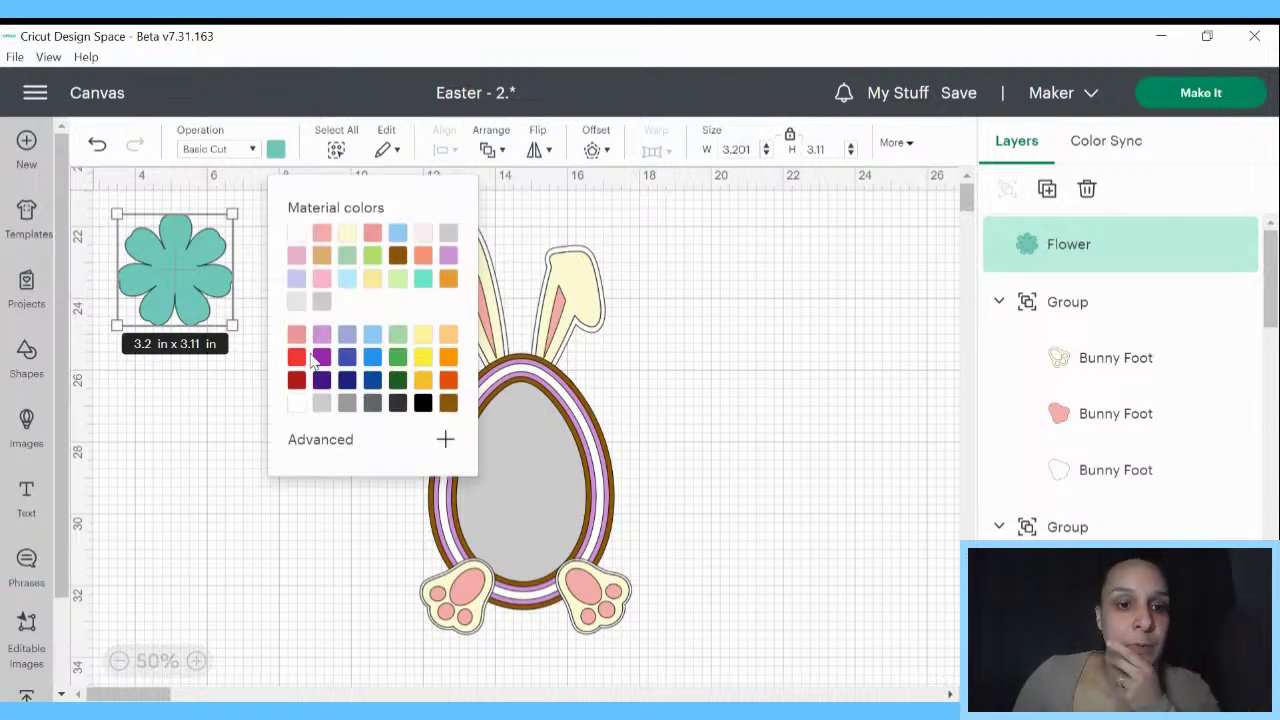
click(298, 405)
click(298, 440)
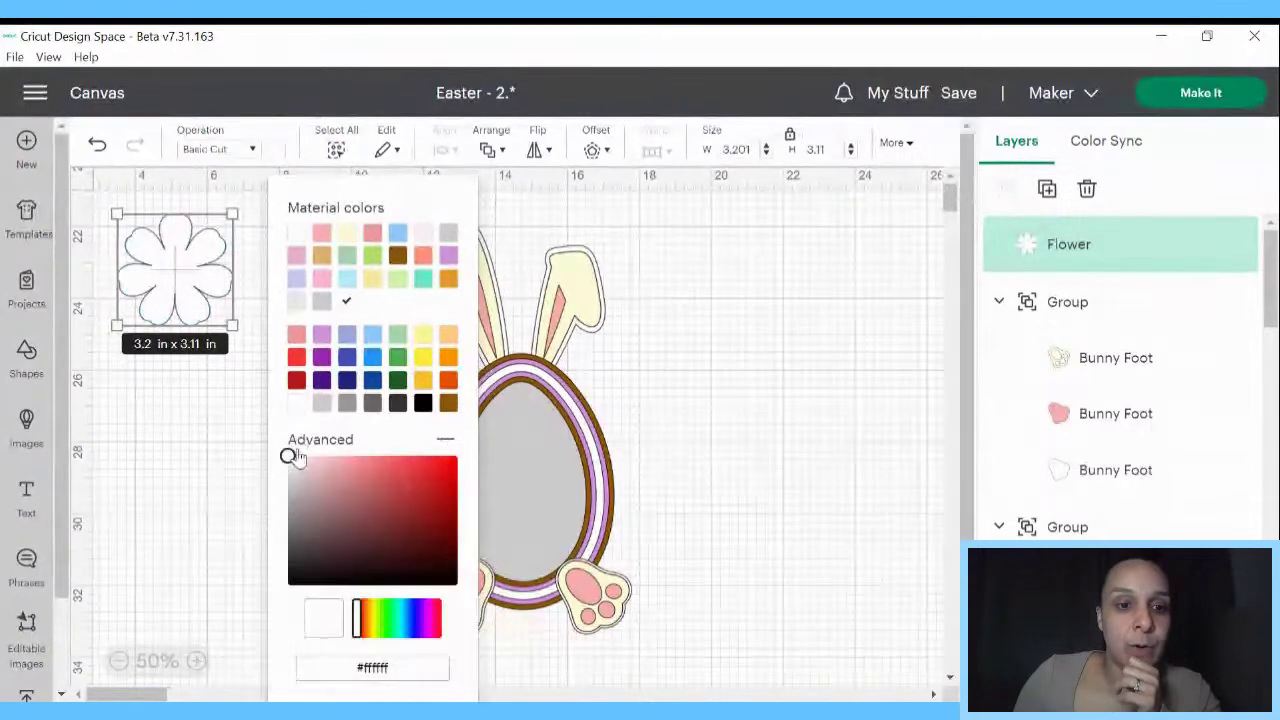
click(297, 458)
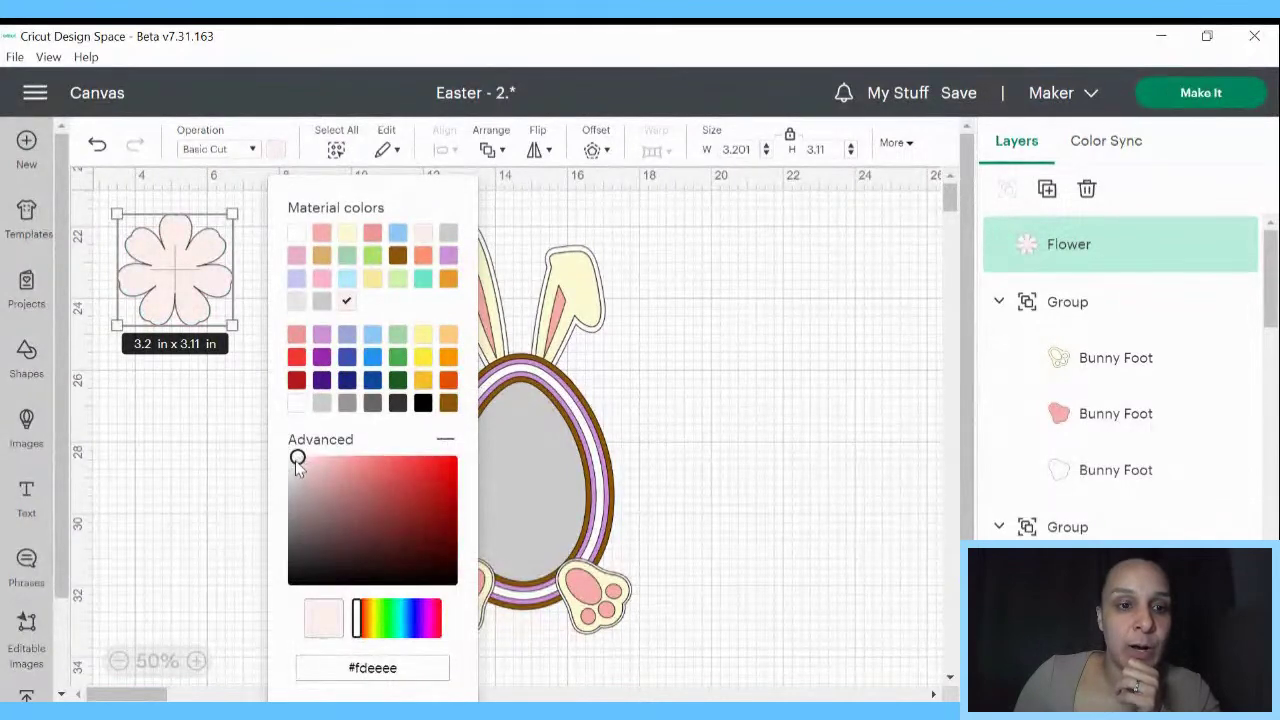
click(290, 455)
click(757, 434)
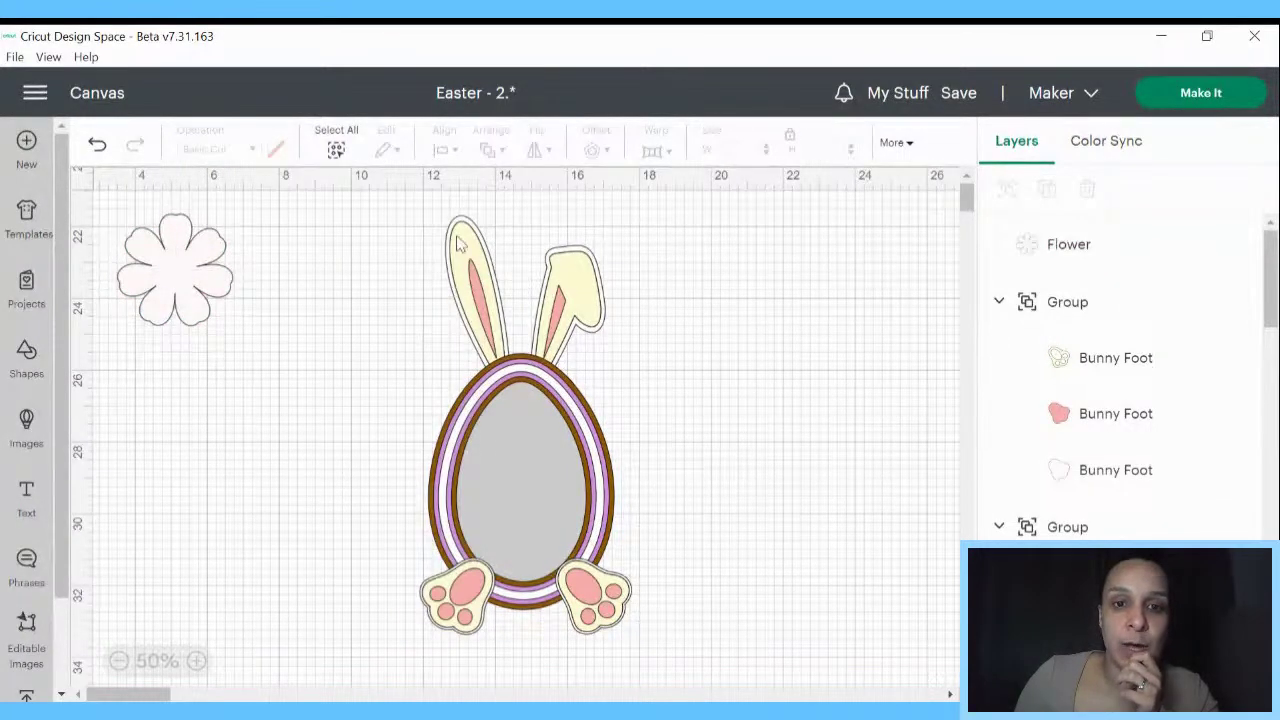
- Move the flower nearer the egg and size it to 2.54 in wide by 2.47 in high, unlocking the proportions and relocking them
drag(174, 283, 311, 357)
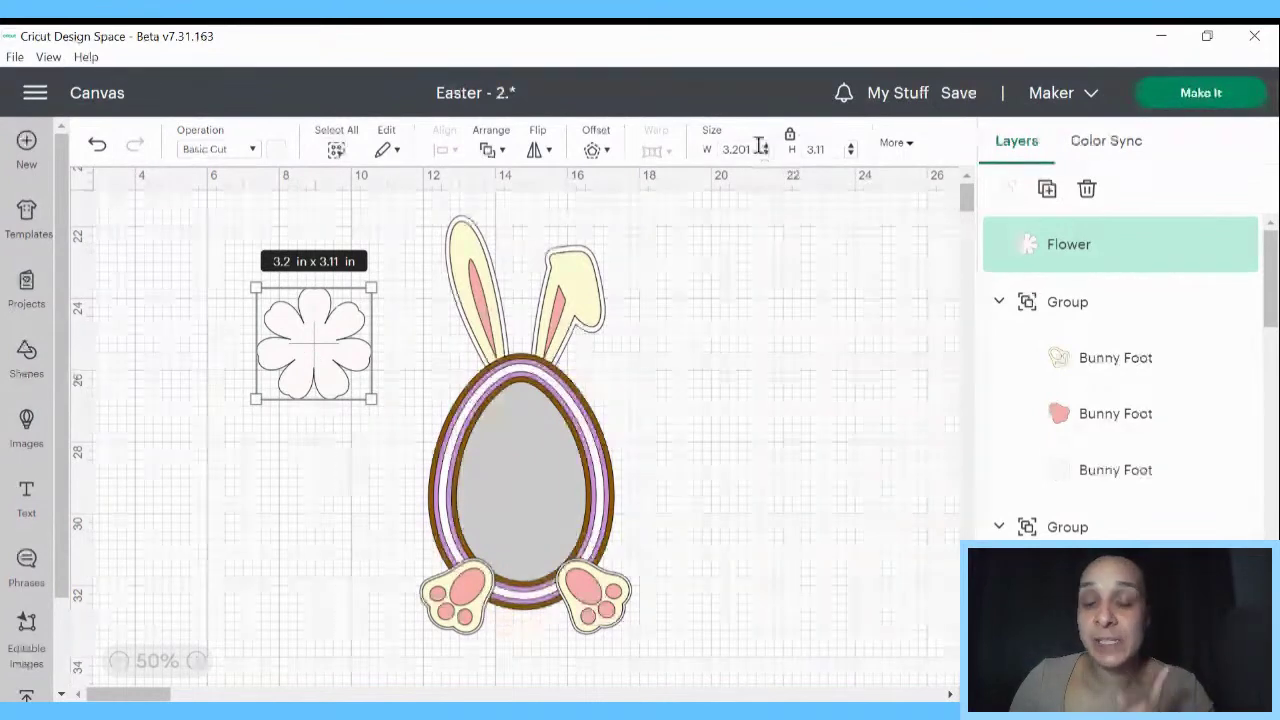
click(761, 147)
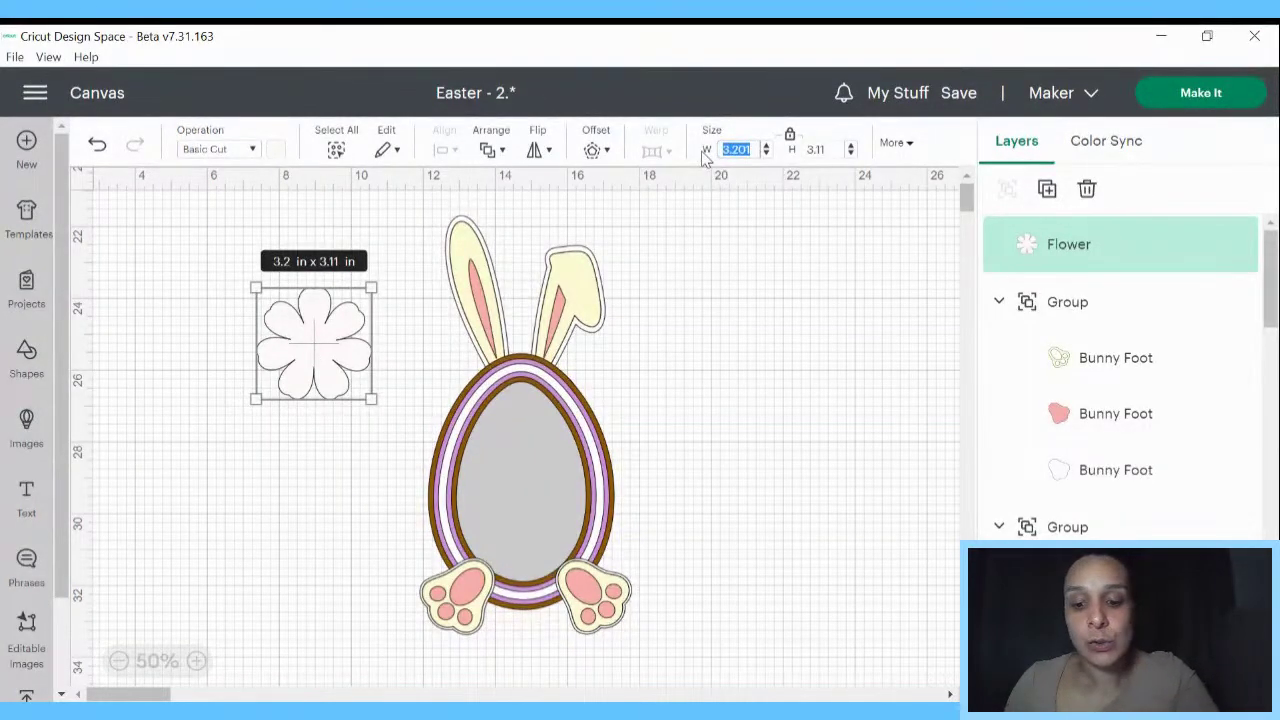
text(2.54)
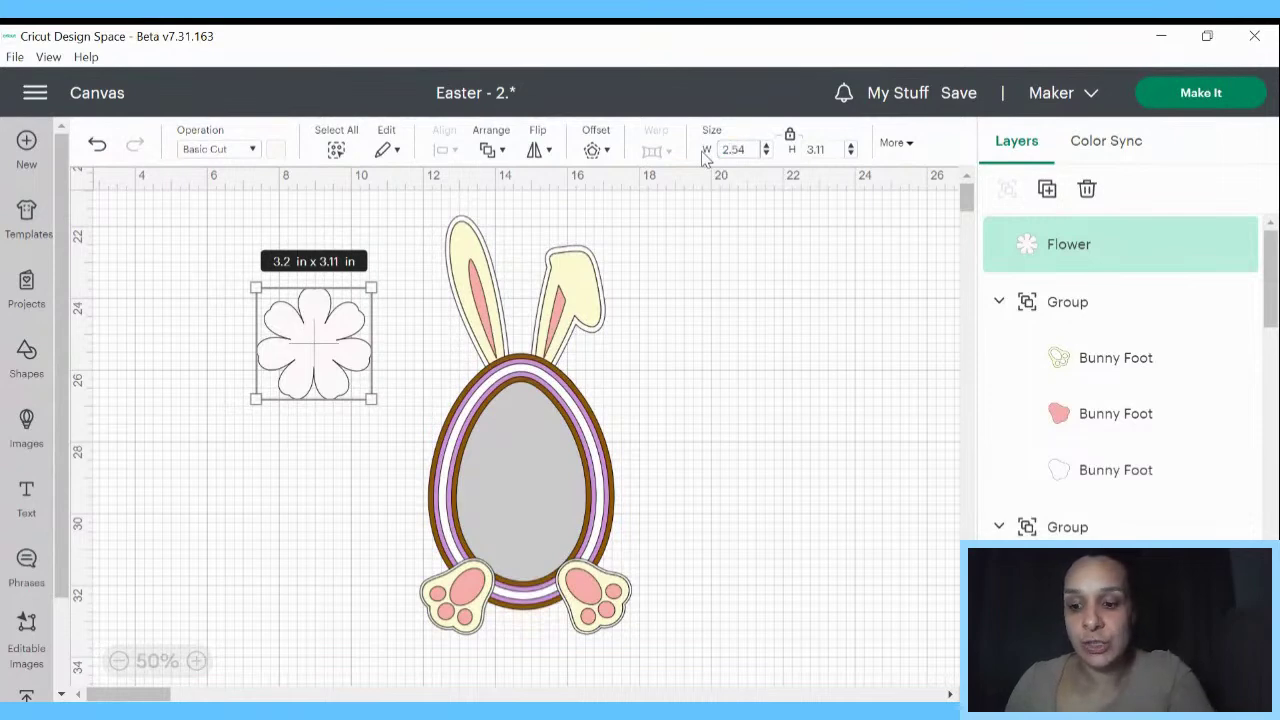
key(Return)
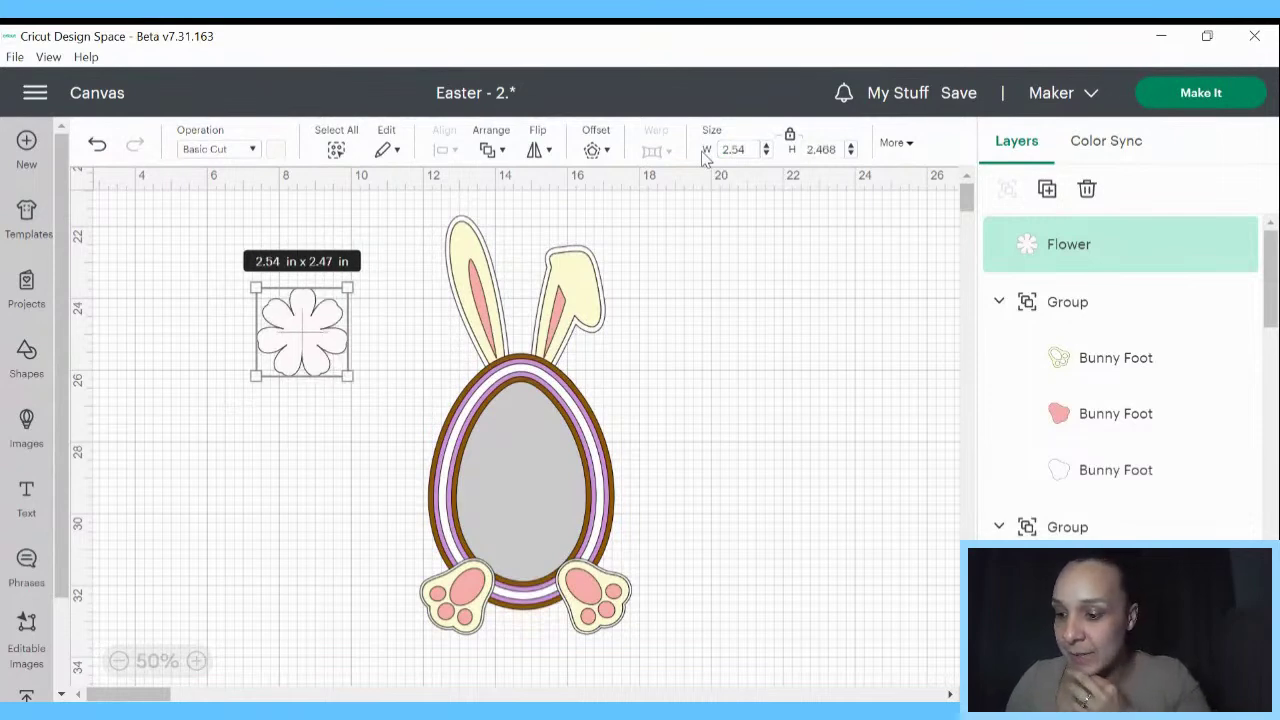
click(790, 137)
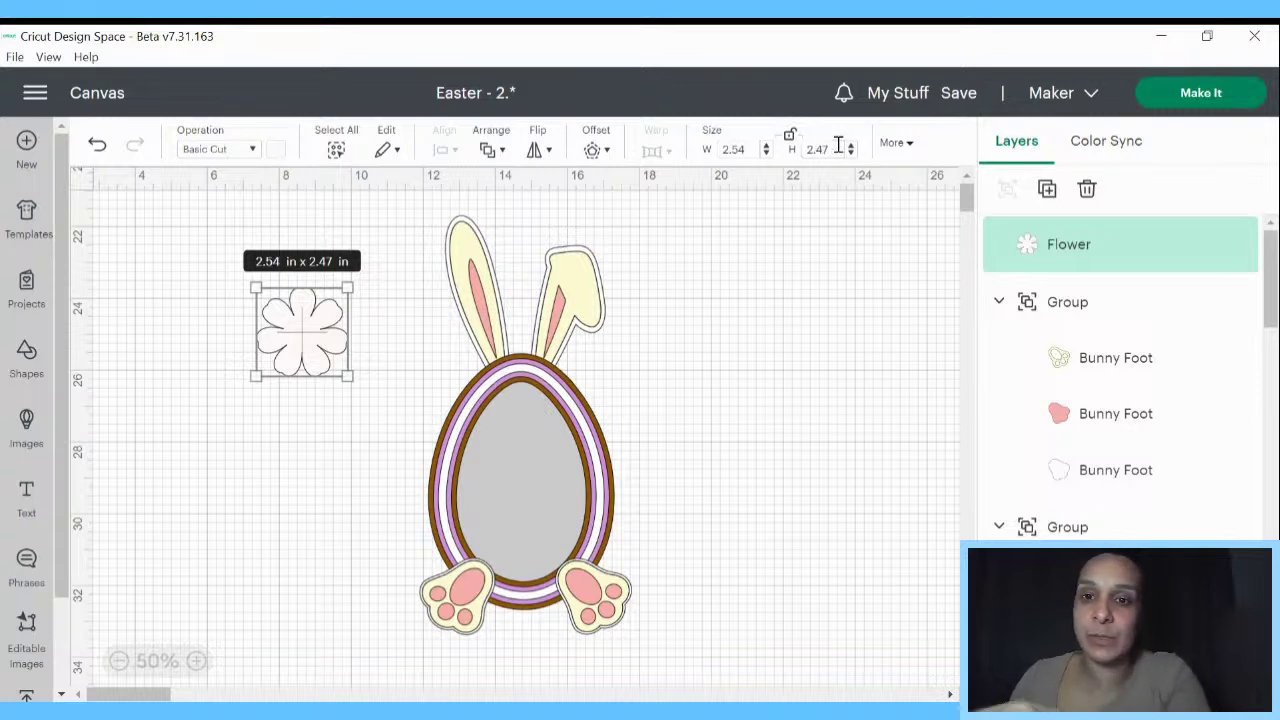
click(816, 276)
click(292, 344)
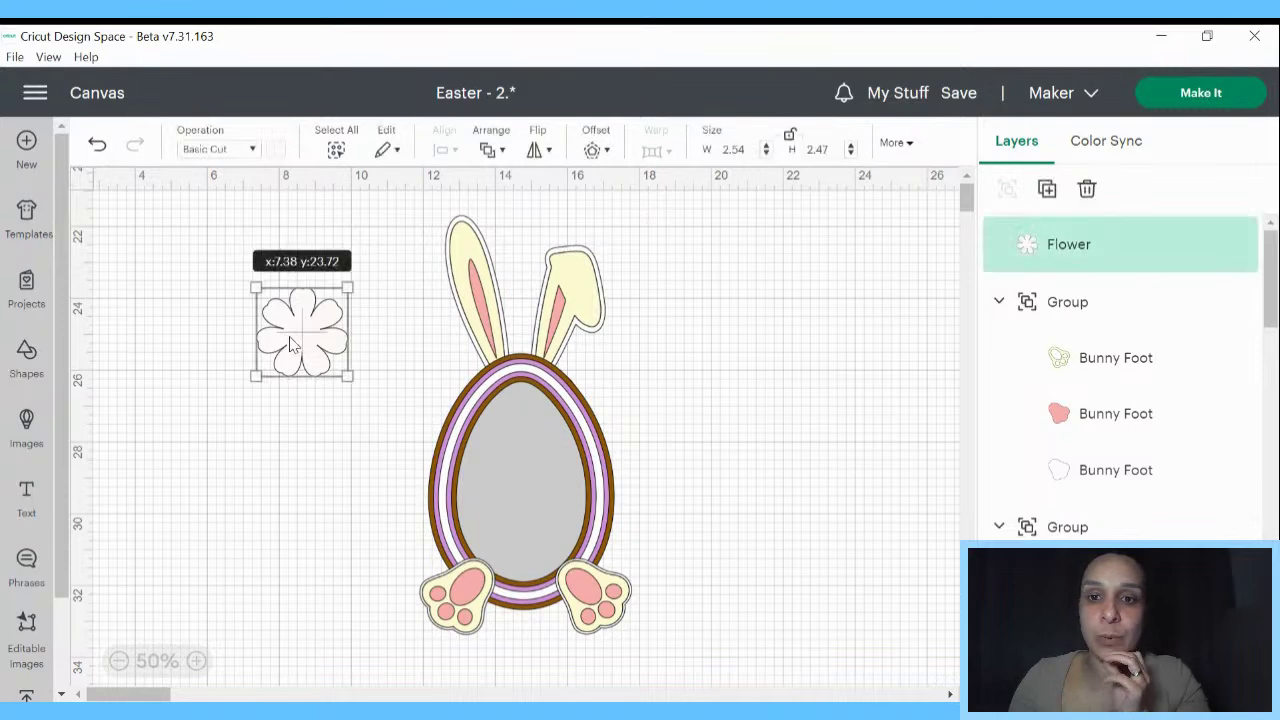
click(790, 135)
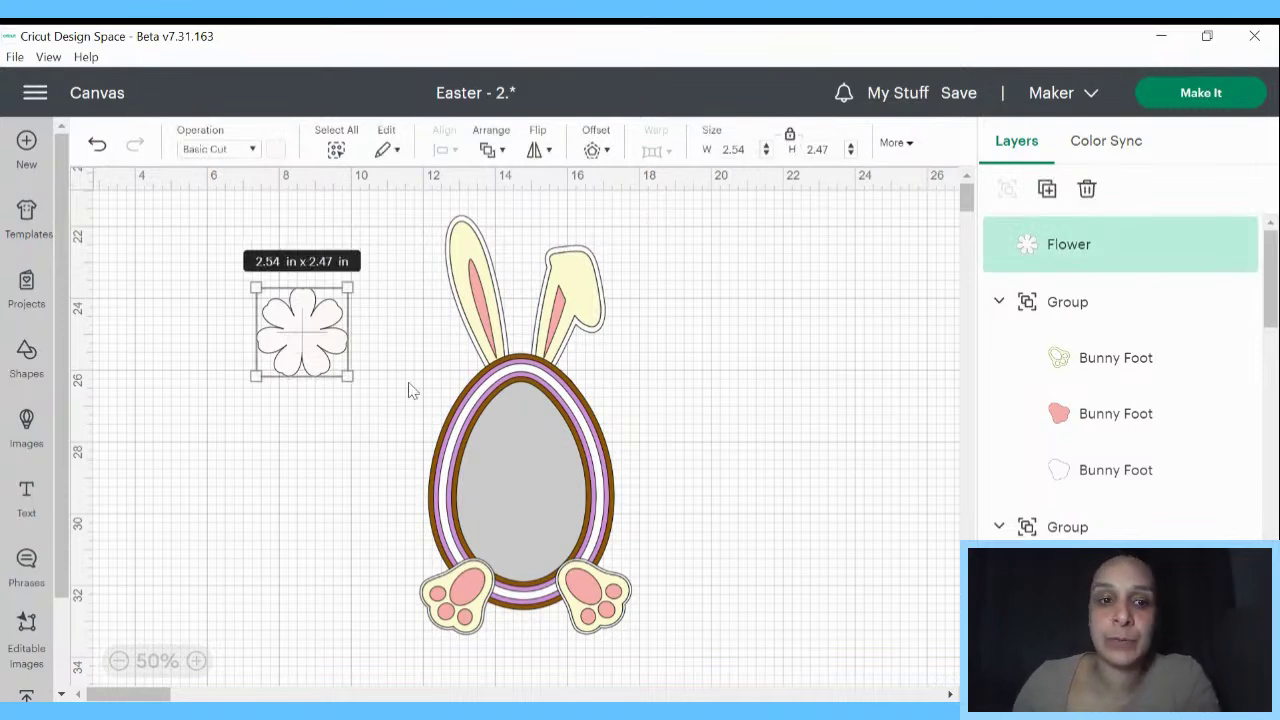
- Duplicate the flower, stack the copy on the original, and rotate it slightly so its petals fill the gaps
right_click(301, 344)
click(360, 220)
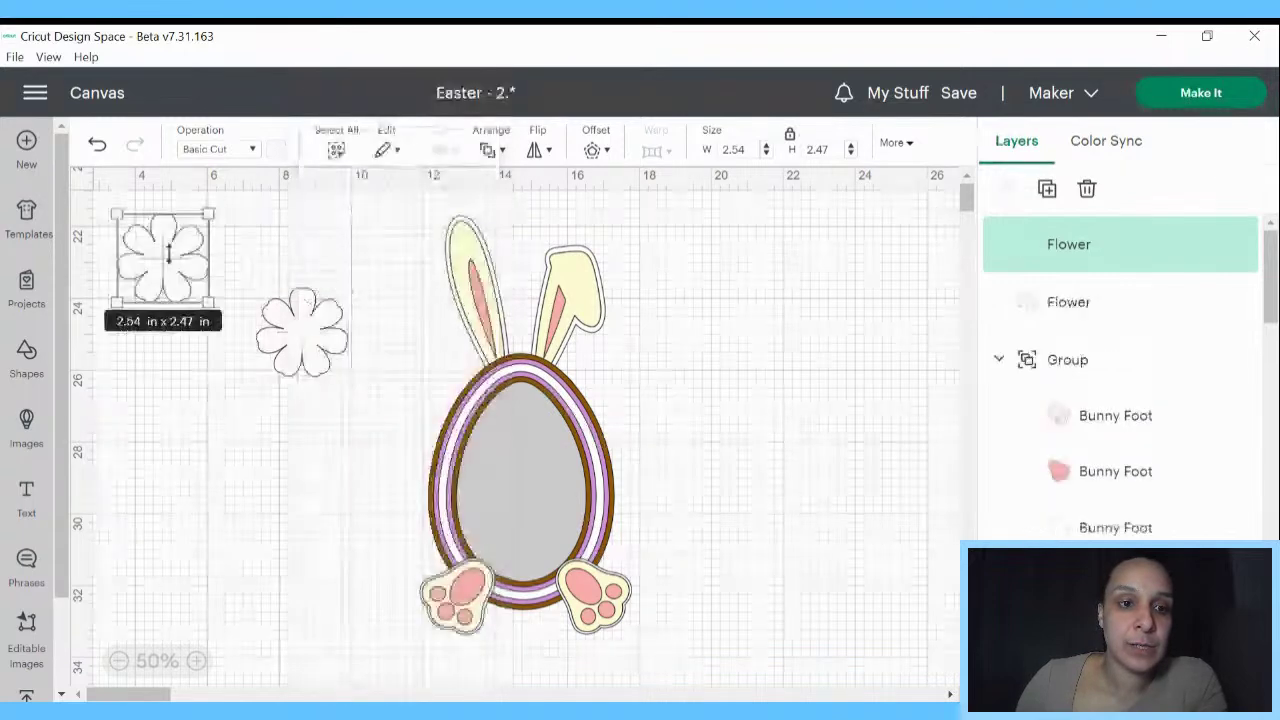
drag(164, 250, 313, 330)
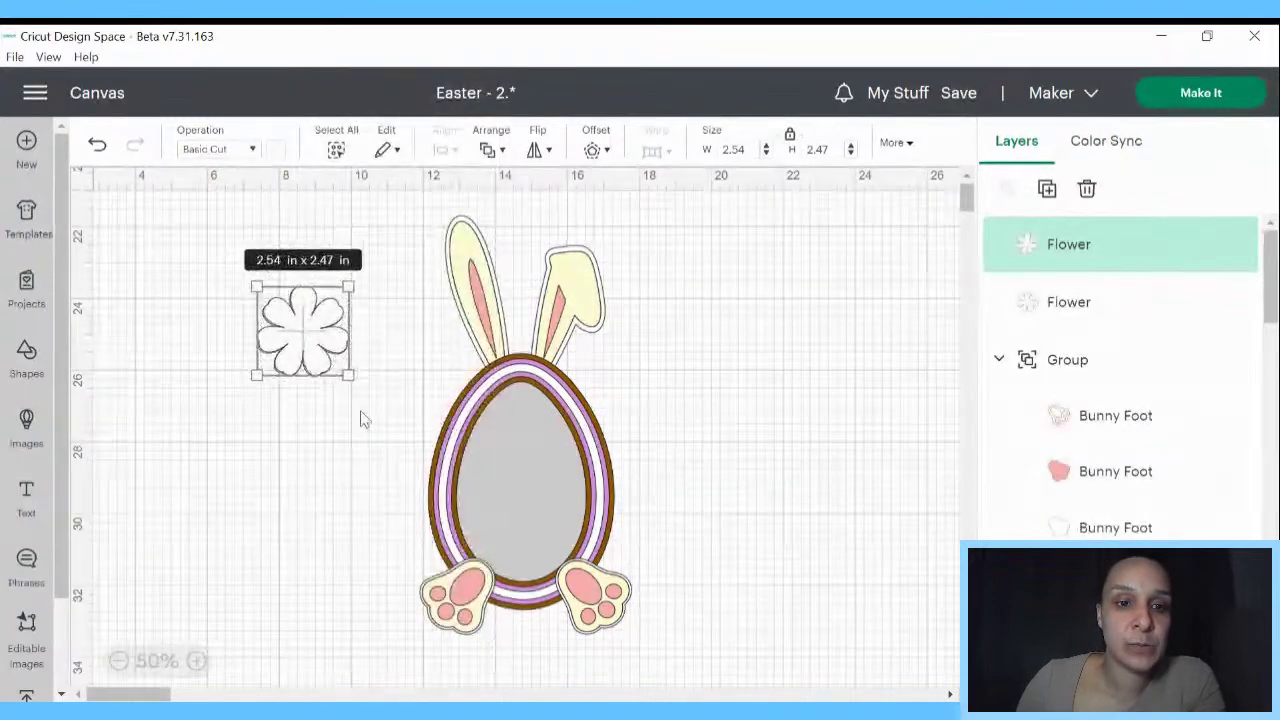
drag(354, 380, 320, 394)
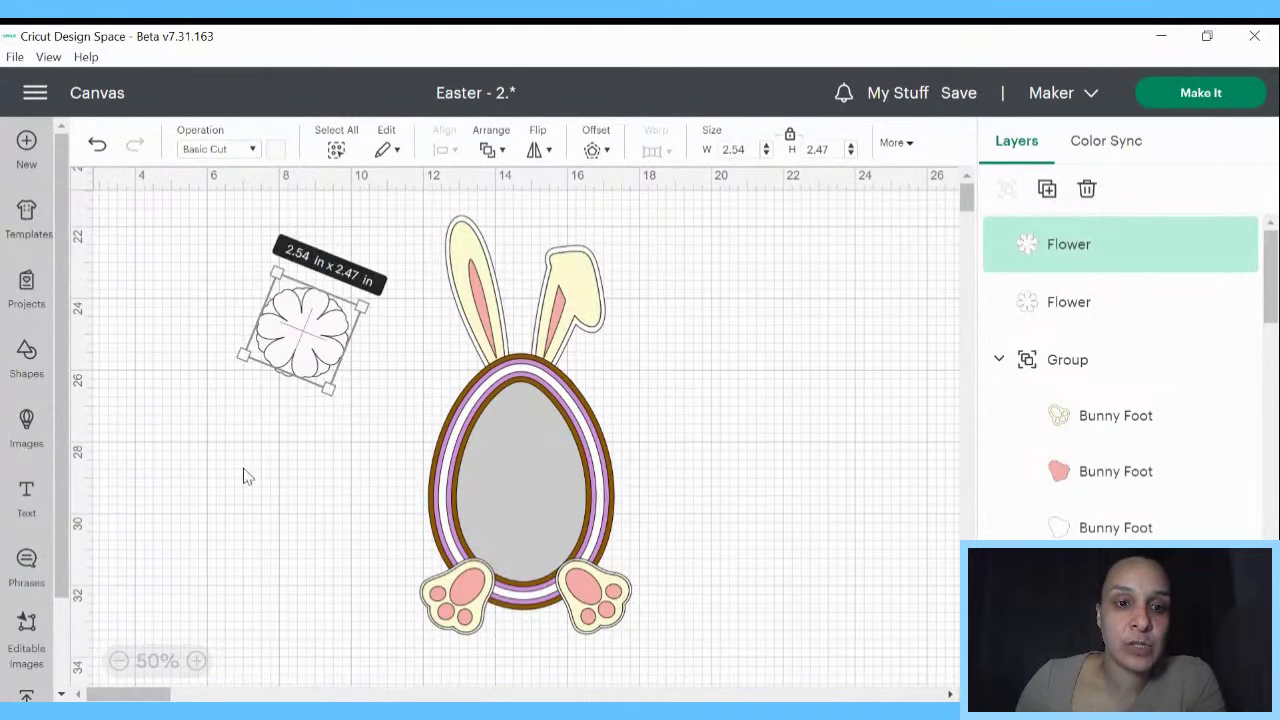
click(240, 340)
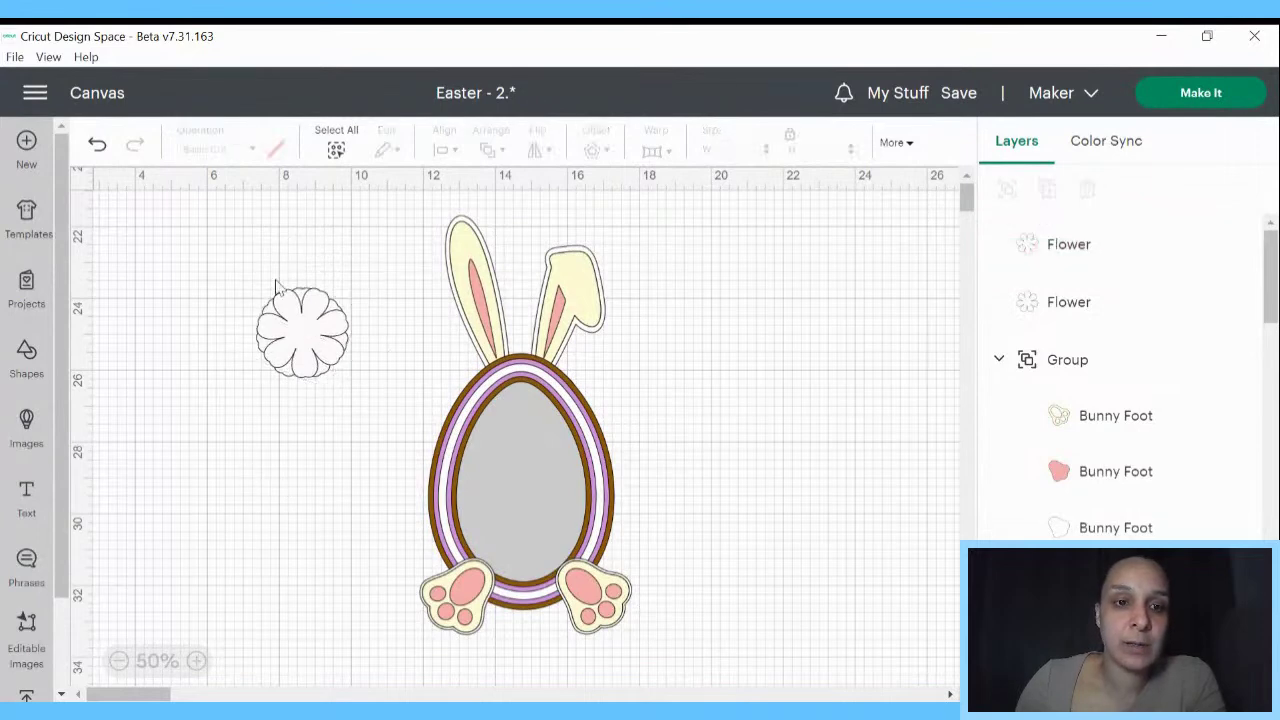
- Duplicate the rotated flower, place the copy below the stack, and set its width to 2.23 in
click(312, 362)
right_click(313, 340)
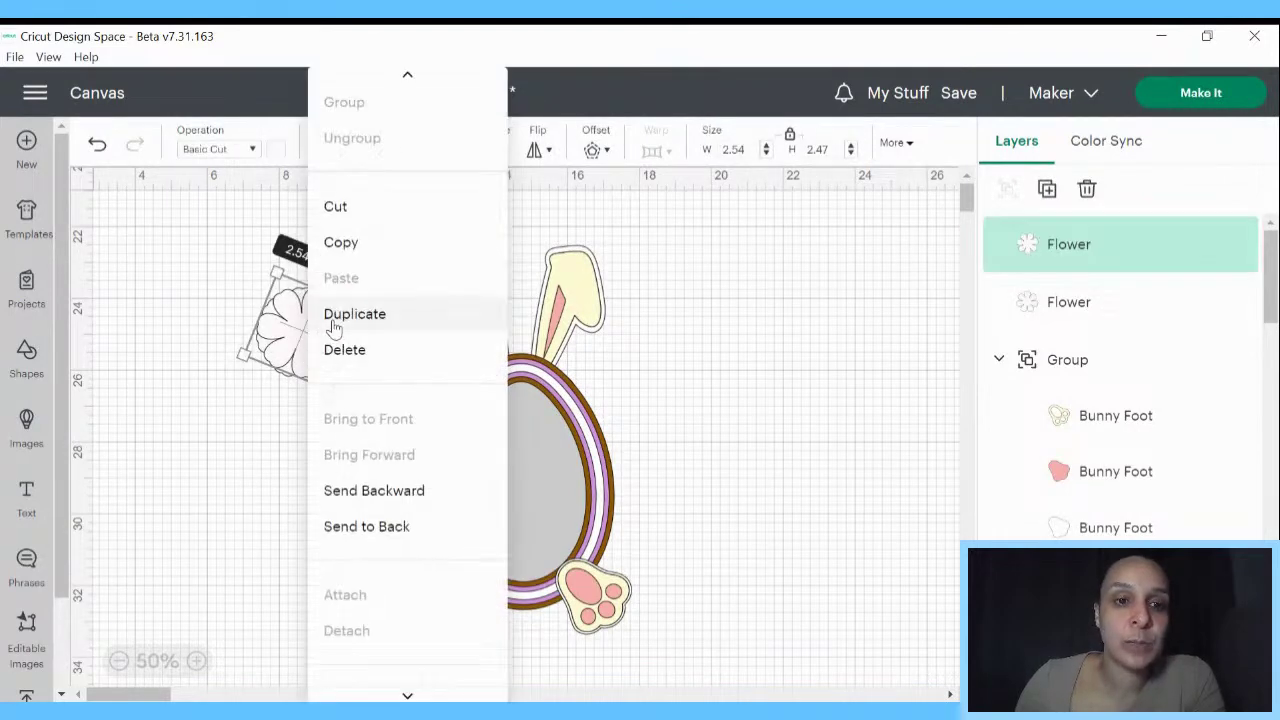
click(331, 314)
drag(318, 360, 300, 503)
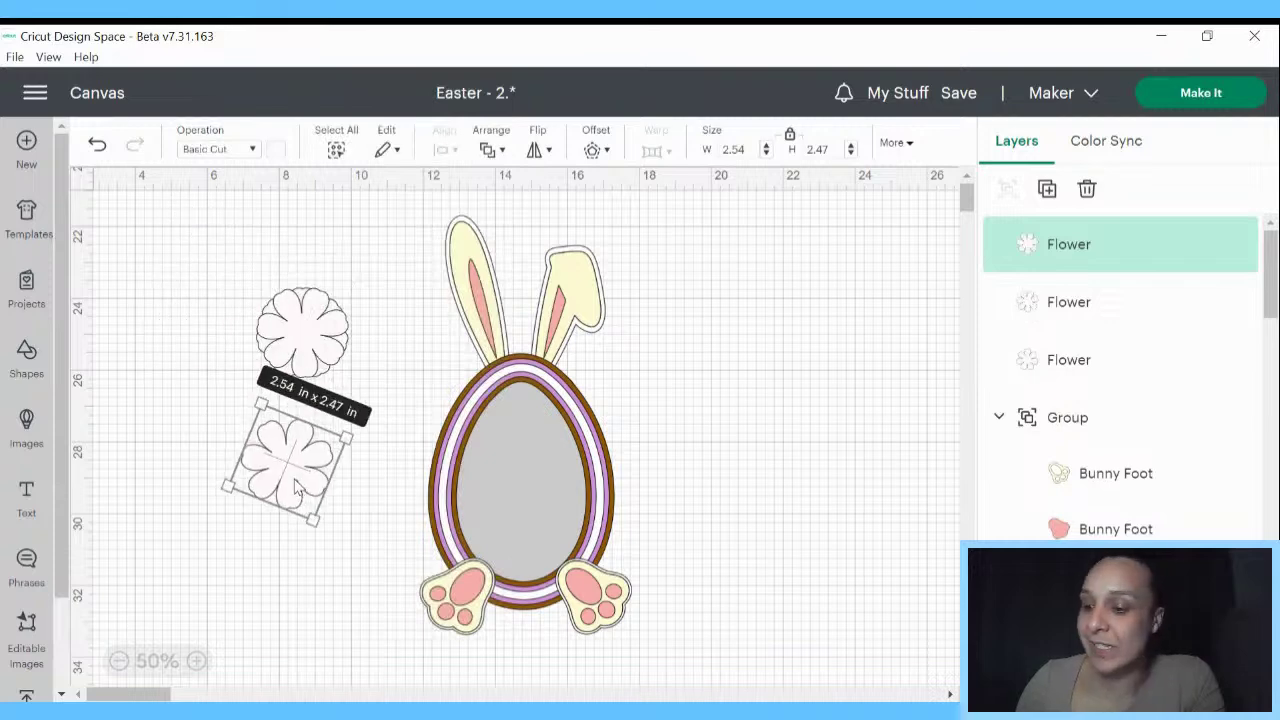
click(736, 150)
text(2.23)
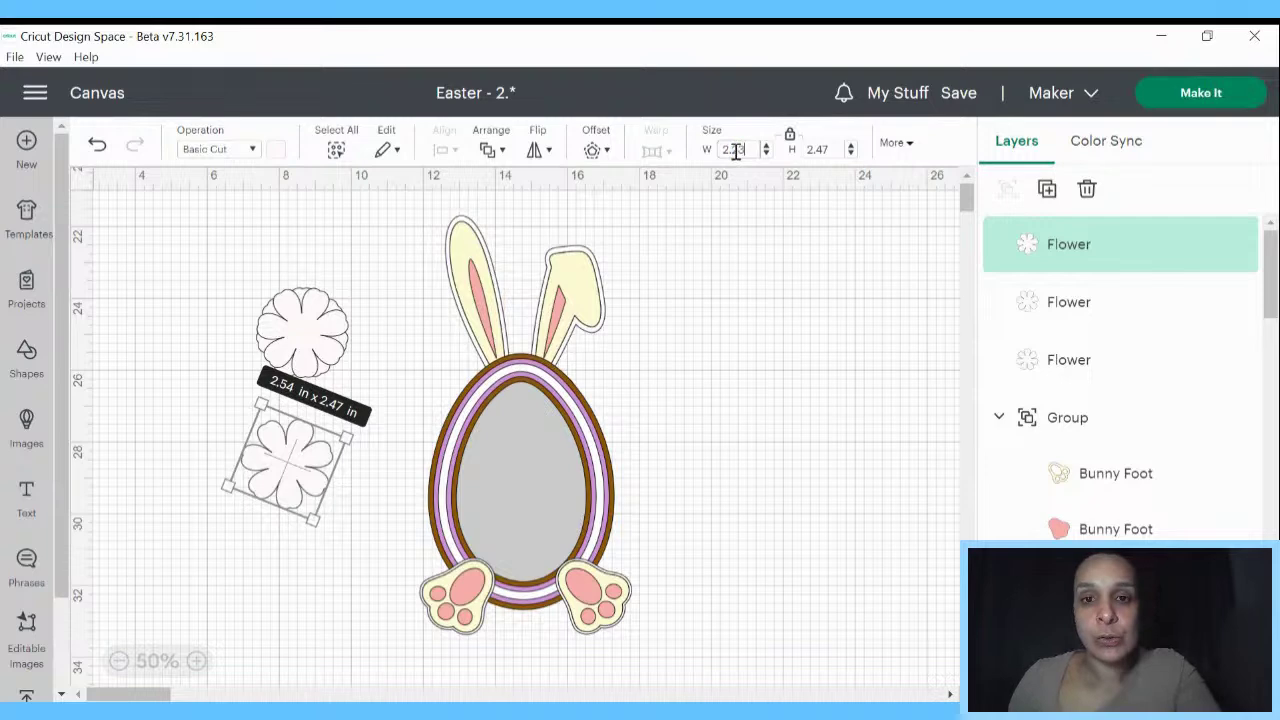
key(Return)
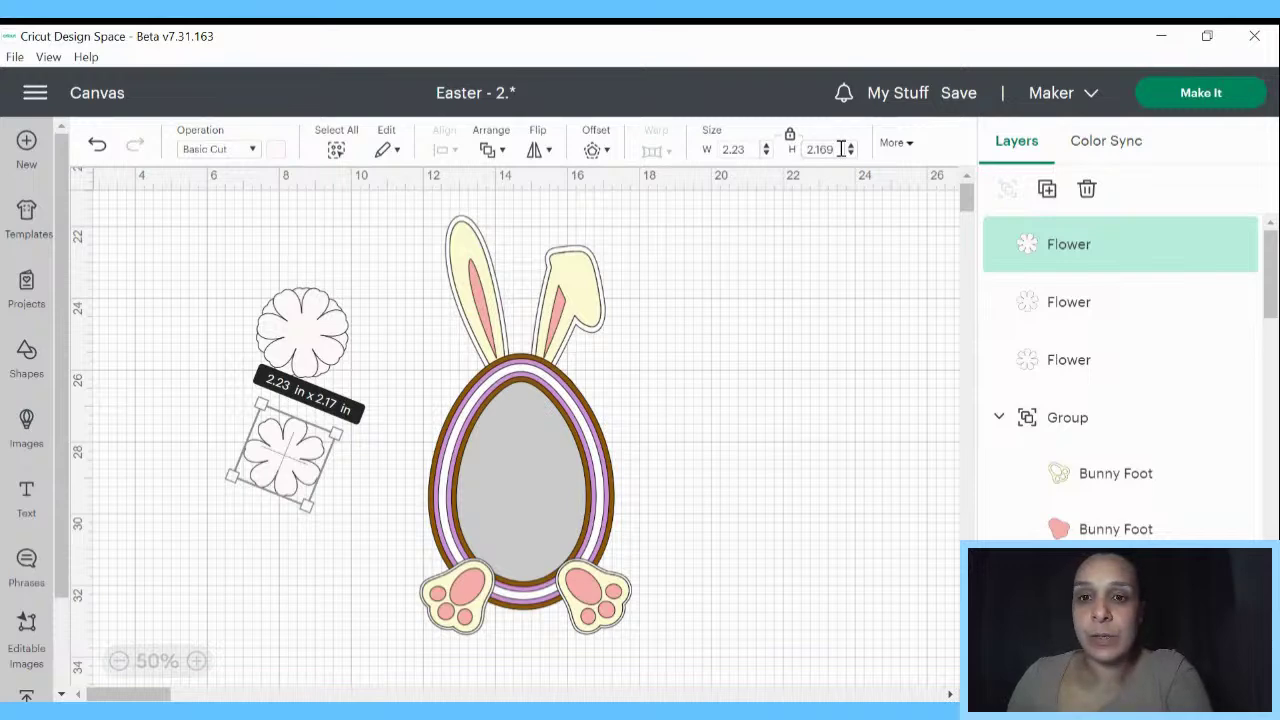
click(790, 152)
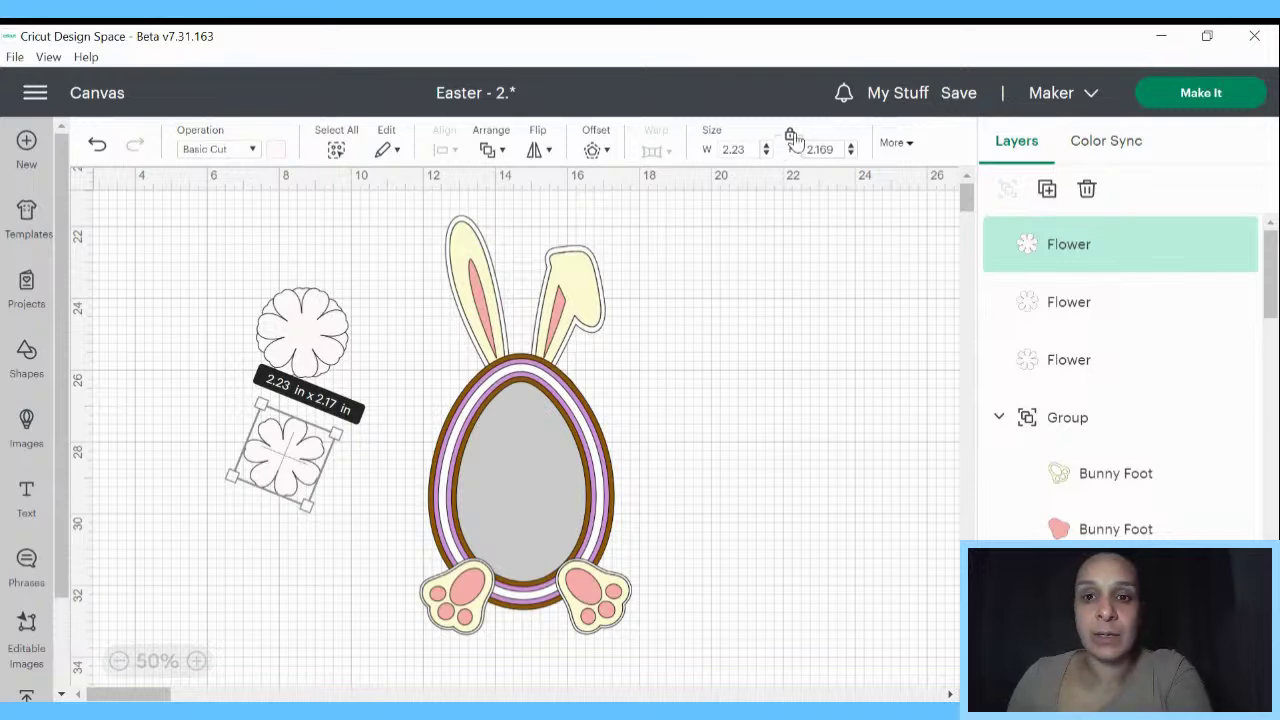
click(806, 334)
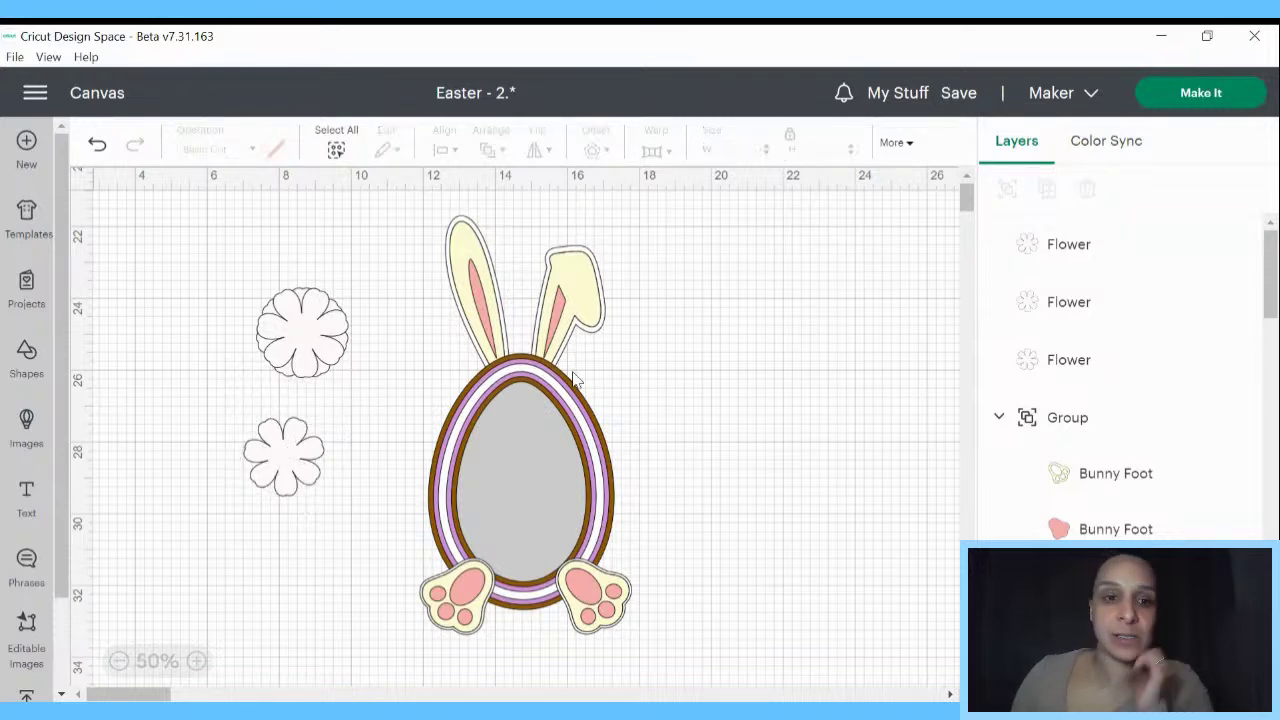
- Duplicate the smaller flower twice, placing the first copy over the original at about x 6.96, y 27.25
click(265, 495)
drag(326, 415, 300, 385)
right_click(303, 378)
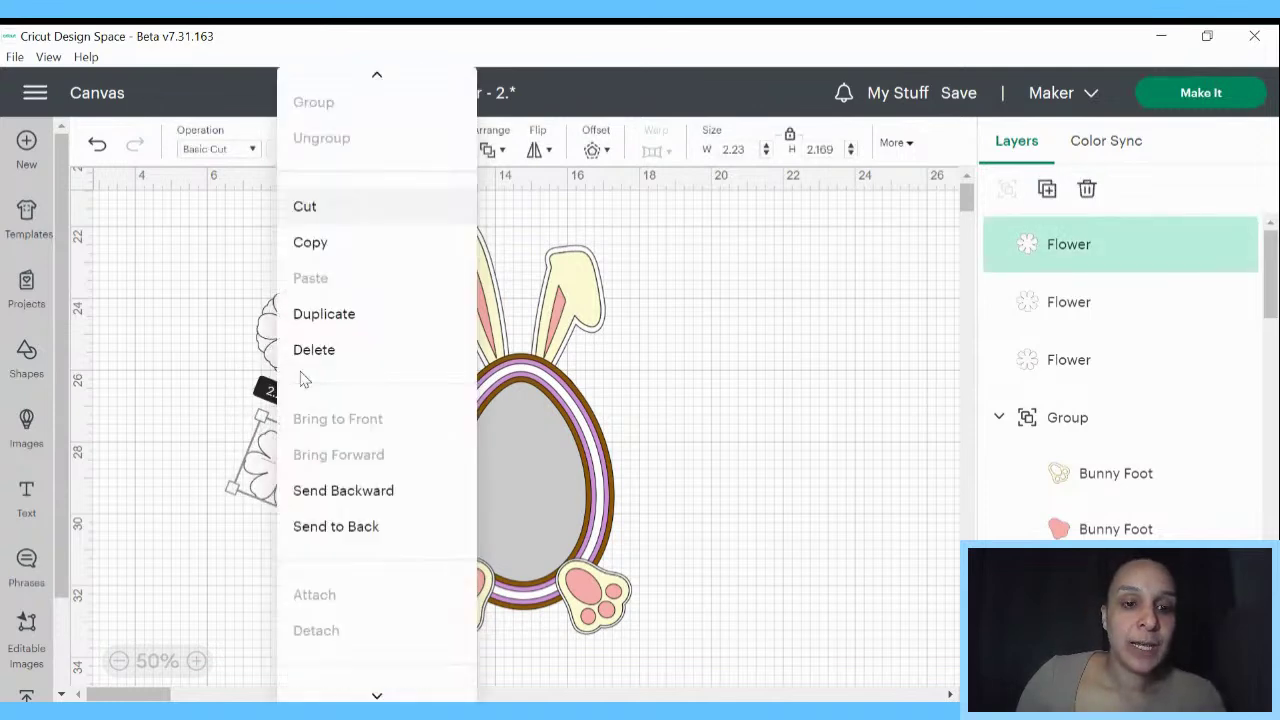
click(323, 313)
drag(227, 350, 280, 478)
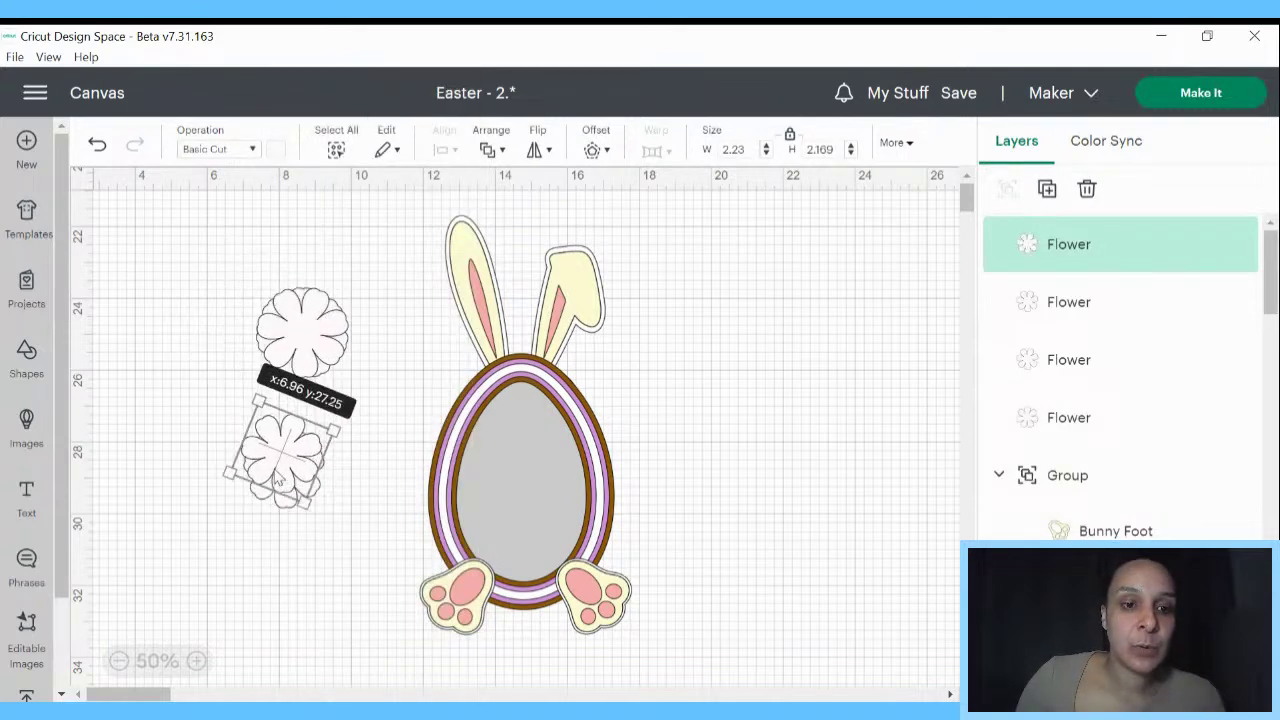
right_click(280, 478)
click(300, 314)
- Move two small flowers onto the large flower stack, bring the second one to the front, and center it on the stack
drag(290, 330, 337, 372)
drag(315, 325, 322, 318)
click(488, 149)
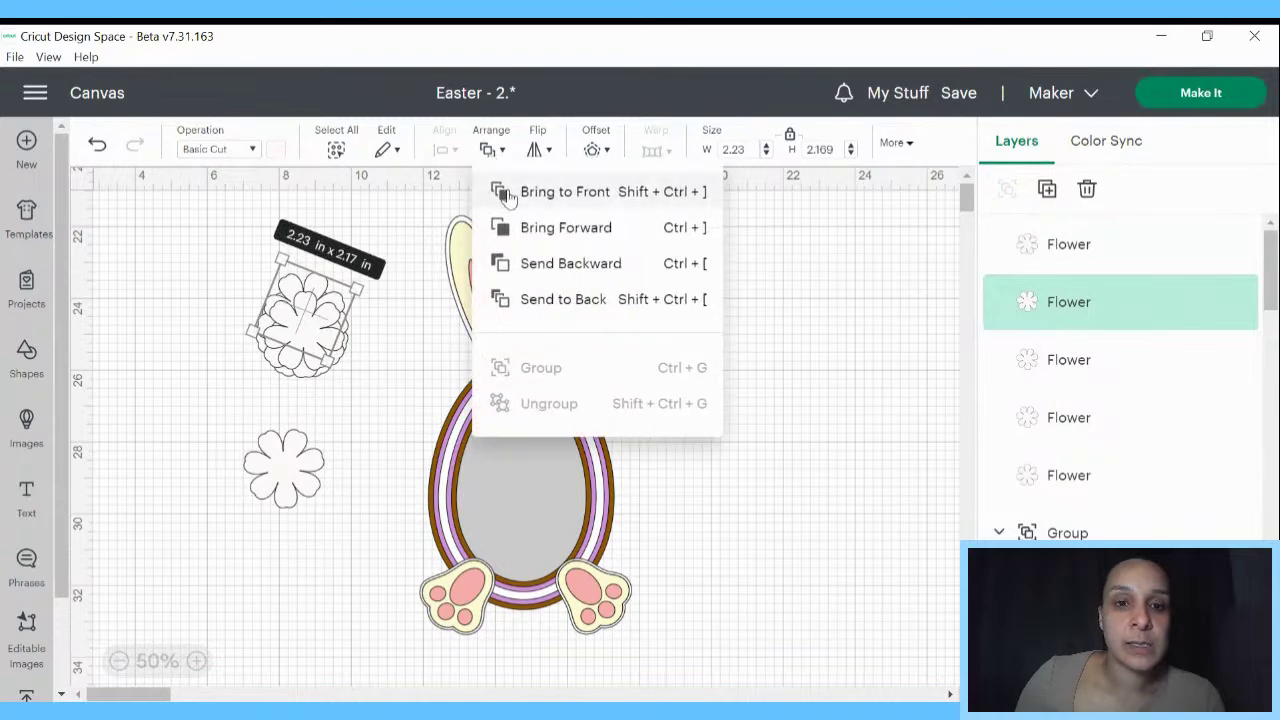
click(507, 192)
drag(308, 330, 314, 343)
- Move the remaining small flower up to the lower edge of the layered flower and open its stacking order options
drag(284, 468, 290, 410)
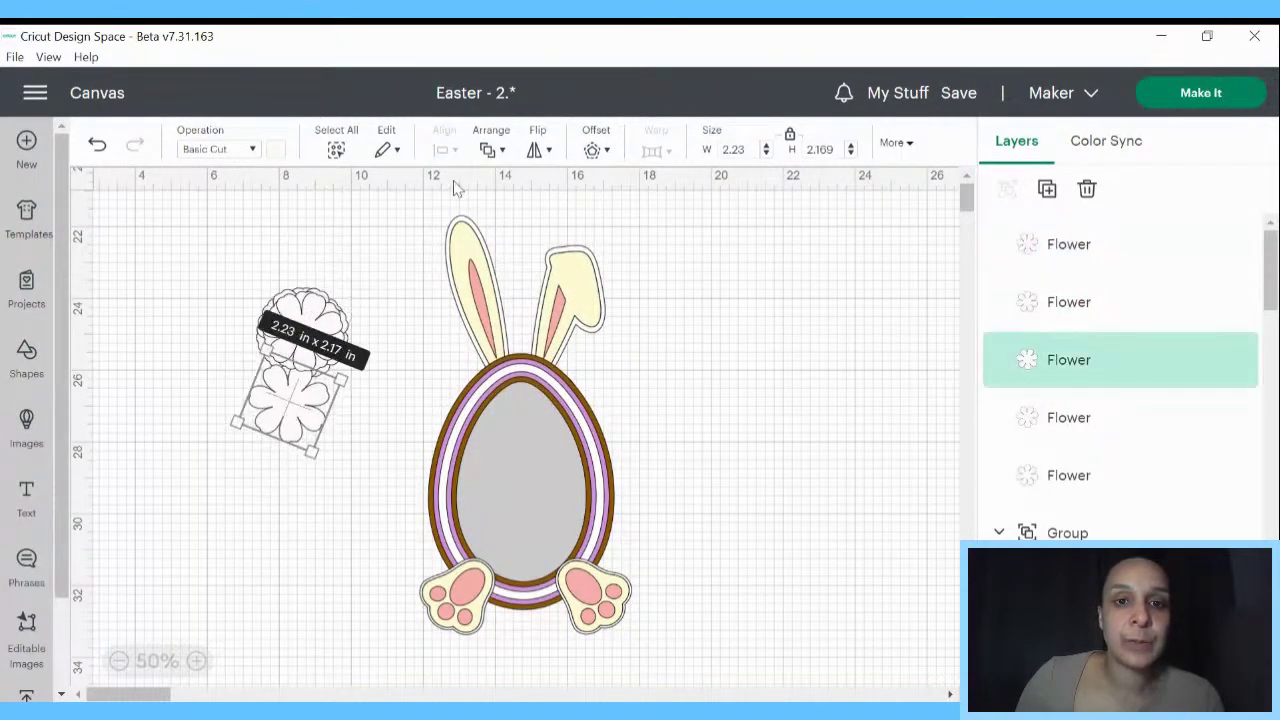
click(487, 150)
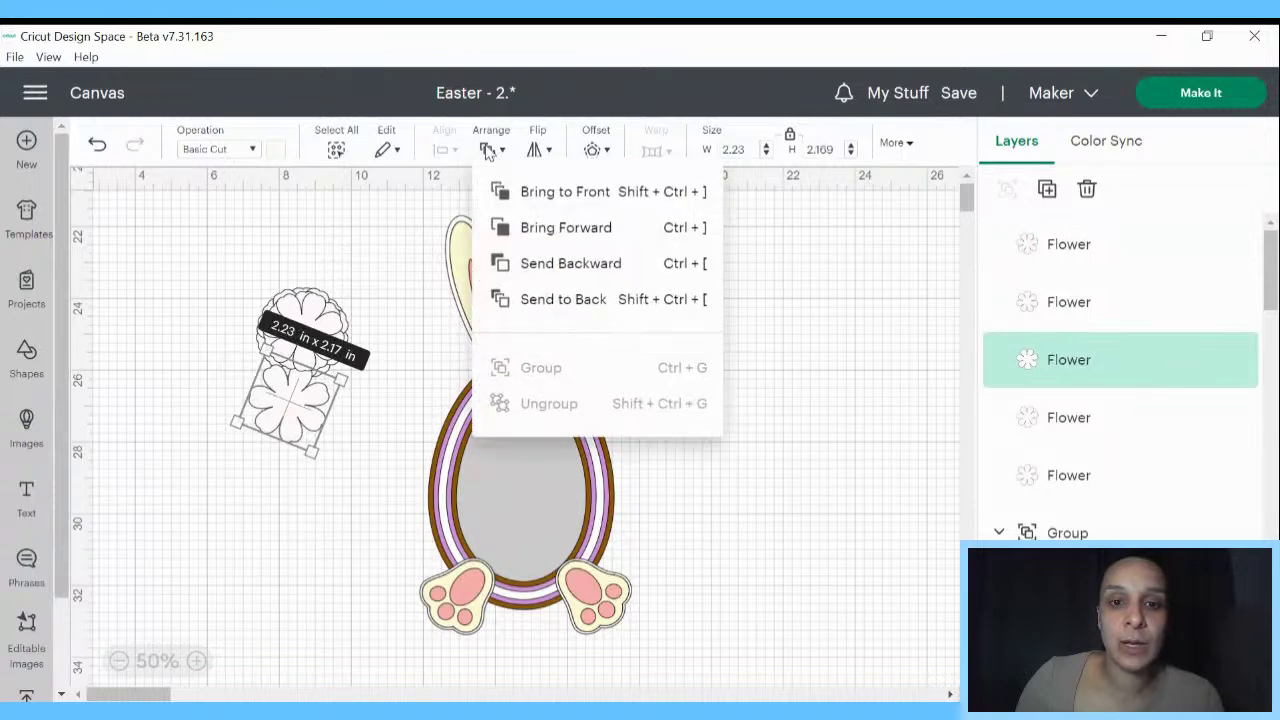
- Bring the loose flower layer to the front and stack it centred on the other flowers
click(507, 192)
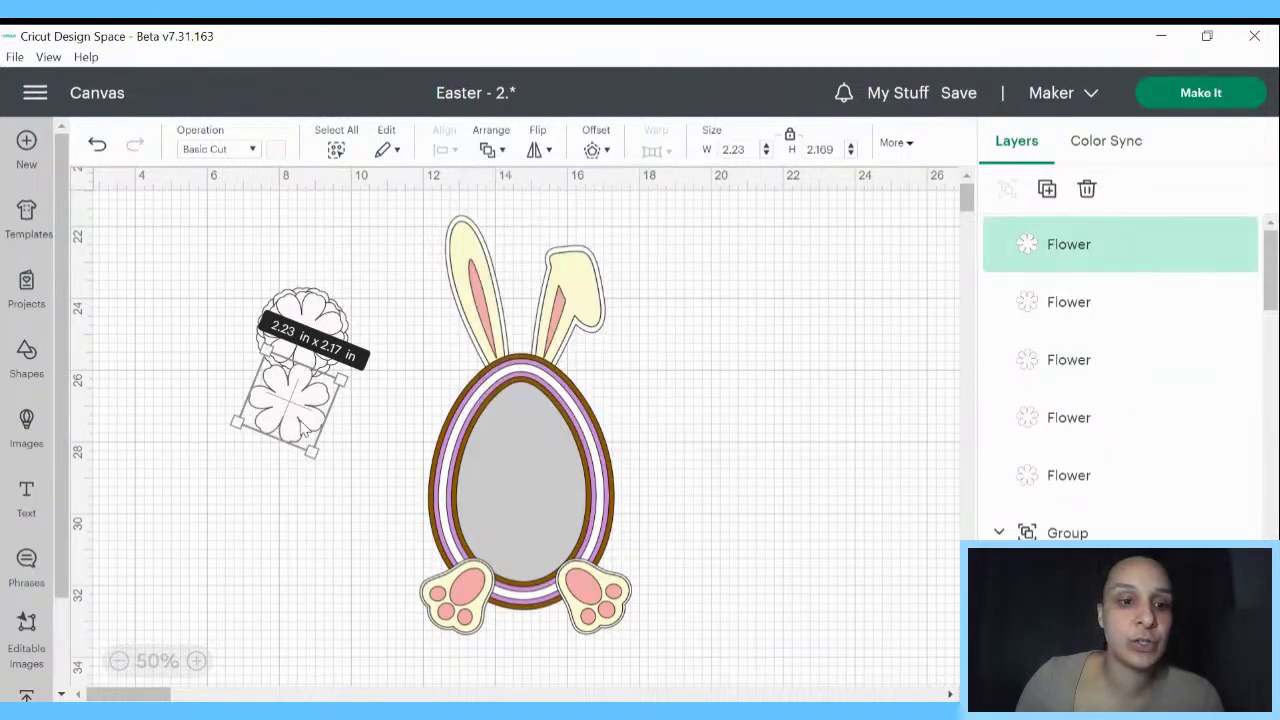
drag(304, 431, 320, 358)
drag(328, 403, 329, 443)
- Group the five stacked flower layers
click(329, 443)
drag(231, 272, 392, 432)
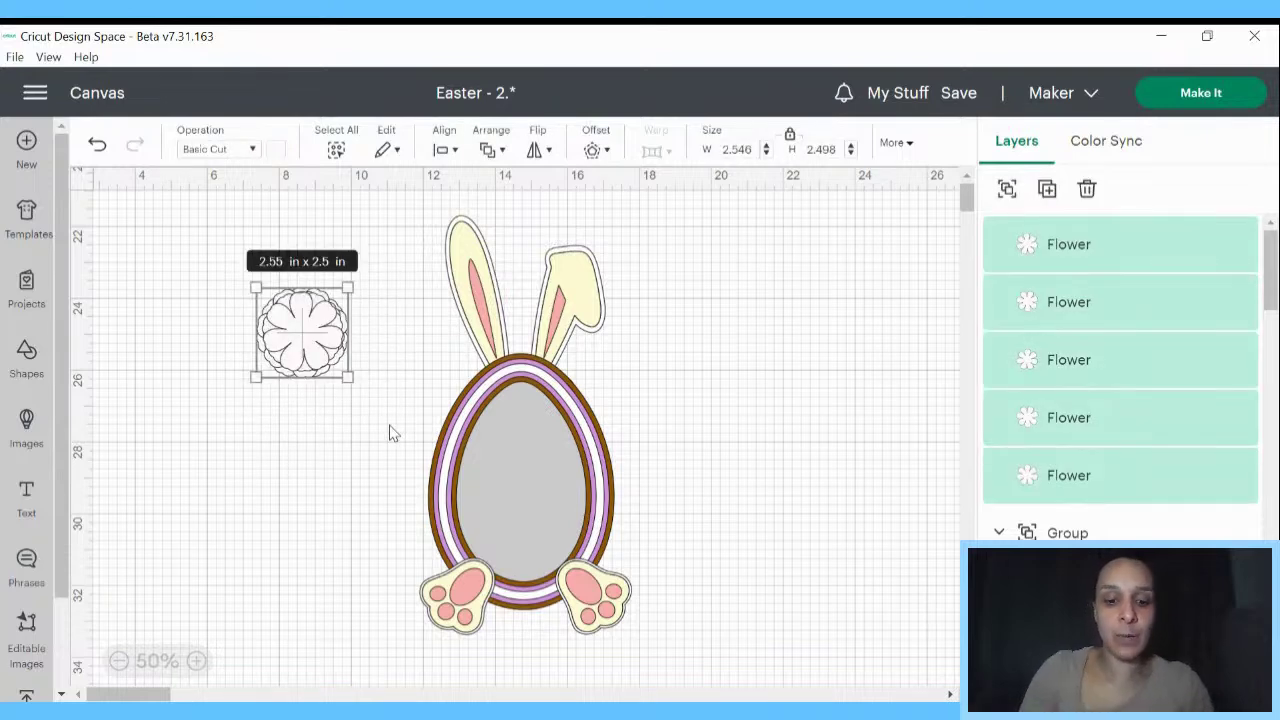
key(ctrl+g)
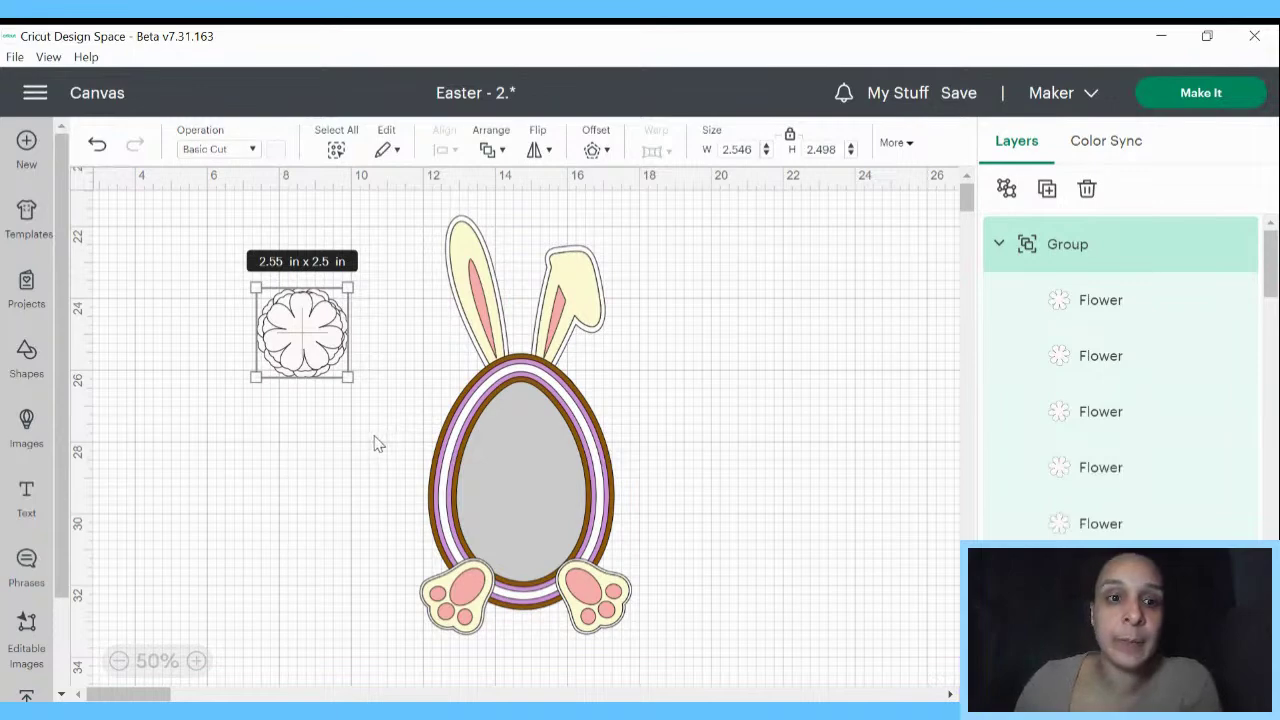
- Move the flower group onto the top of the egg frame, at the base of the upright ear
click(371, 443)
drag(220, 242, 320, 388)
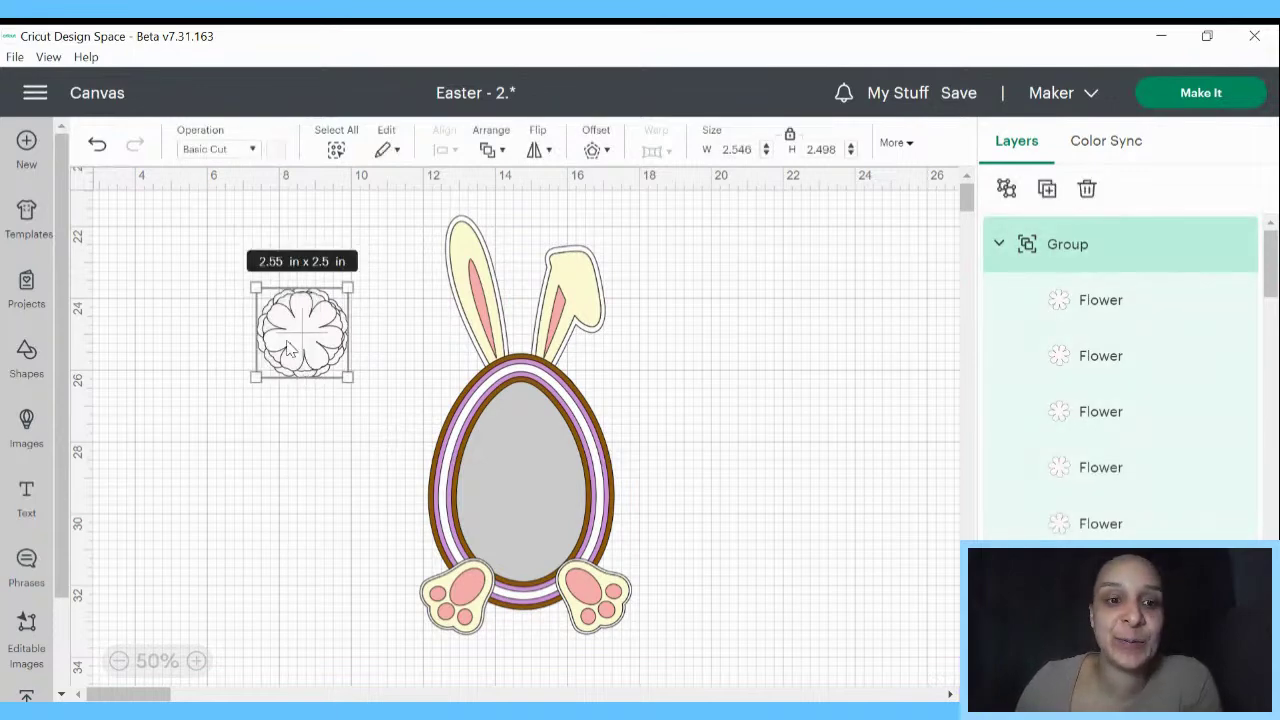
drag(290, 348, 484, 374)
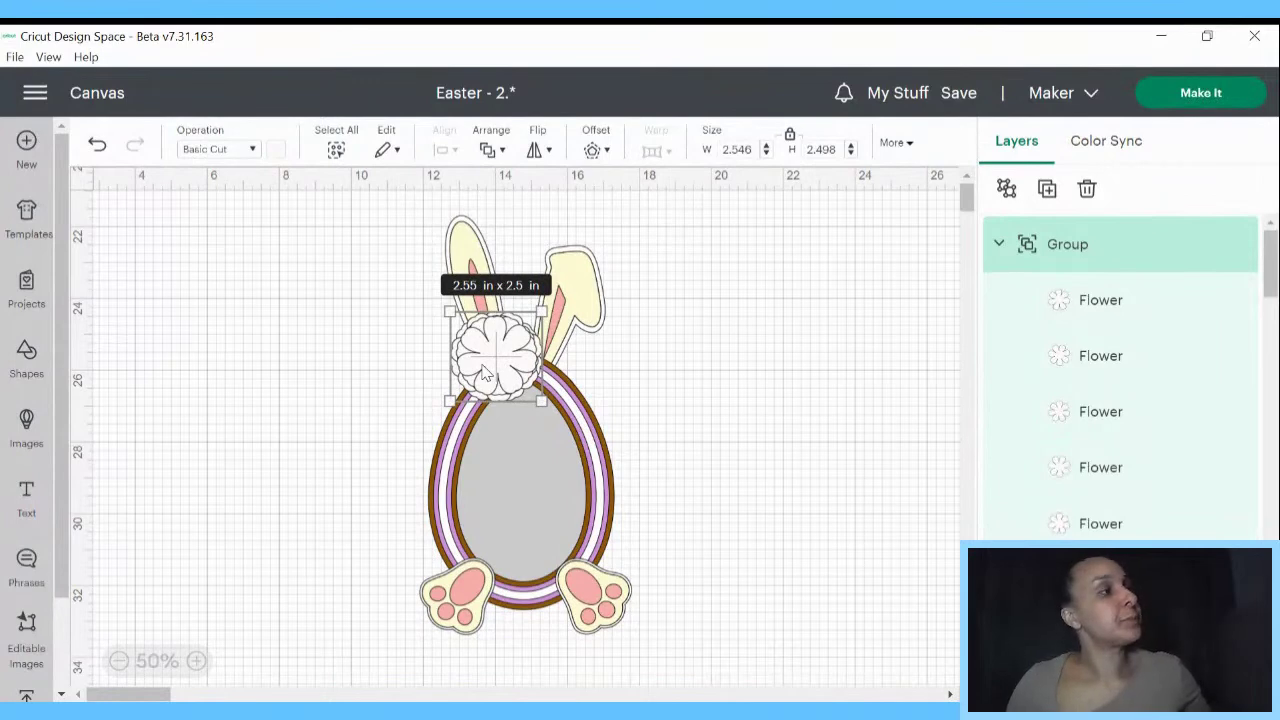
drag(484, 374, 484, 370)
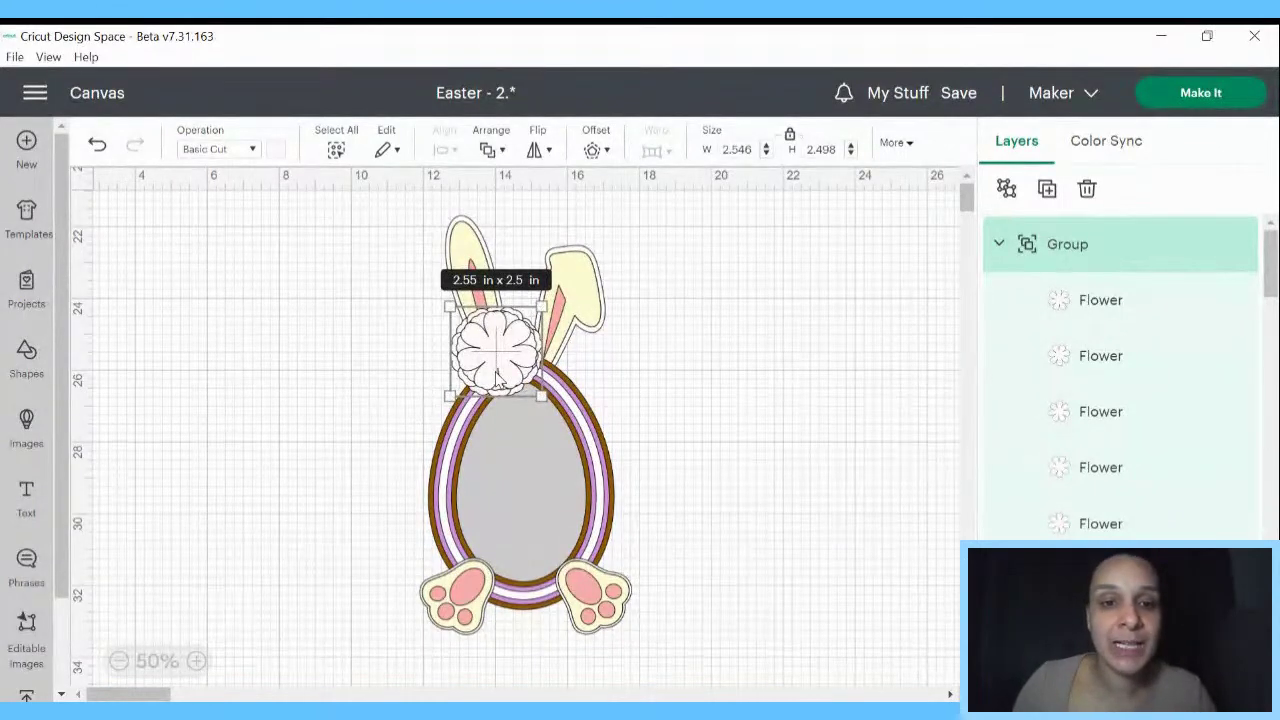
- Shrink the flower group to about 2.24 × 2.2 in and reposition it at the base of the upright ear
drag(526, 395, 490, 406)
click(724, 376)
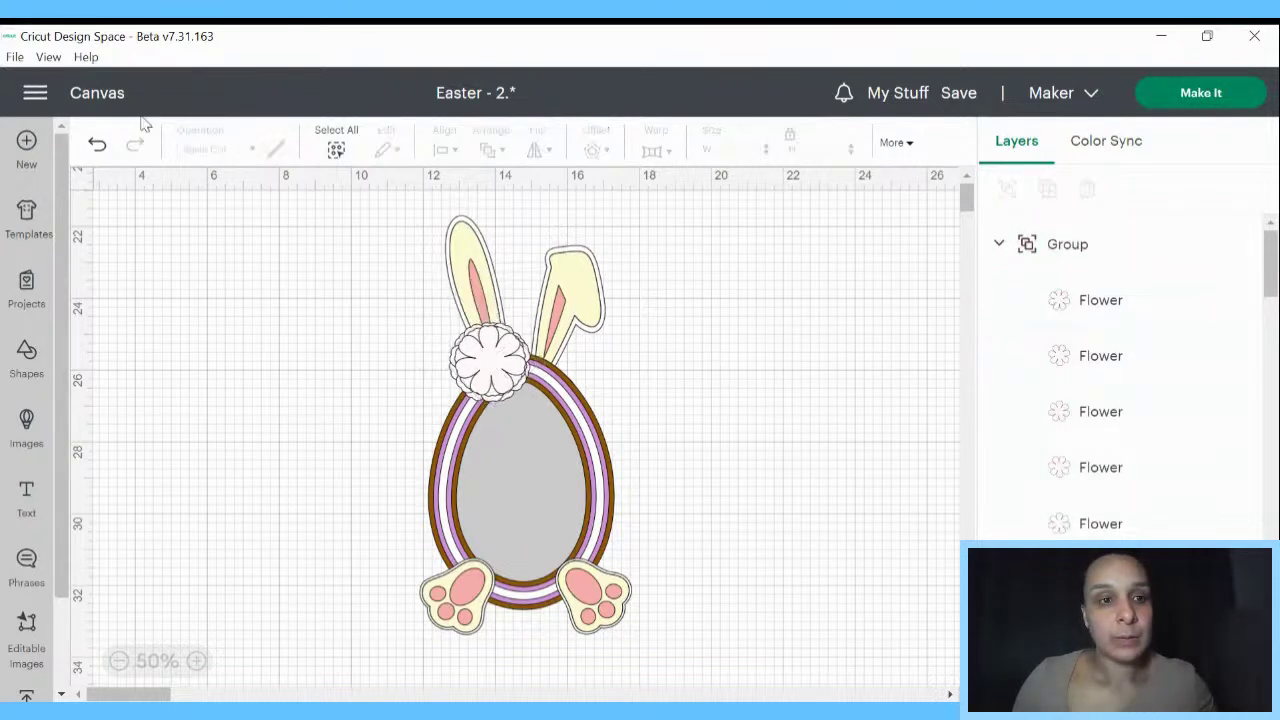
click(97, 145)
drag(465, 360, 467, 352)
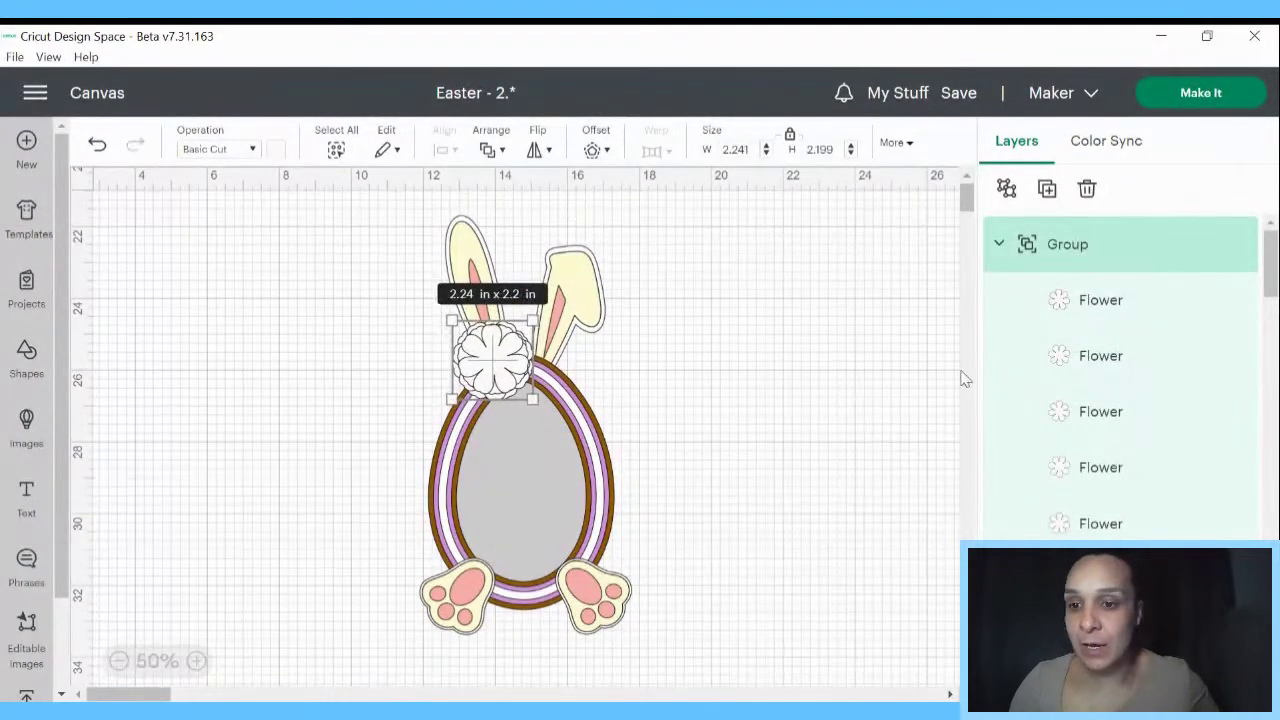
- Compare the sizes of the first and last flower layers in the flower group
scroll(1120, 460, down, 3)
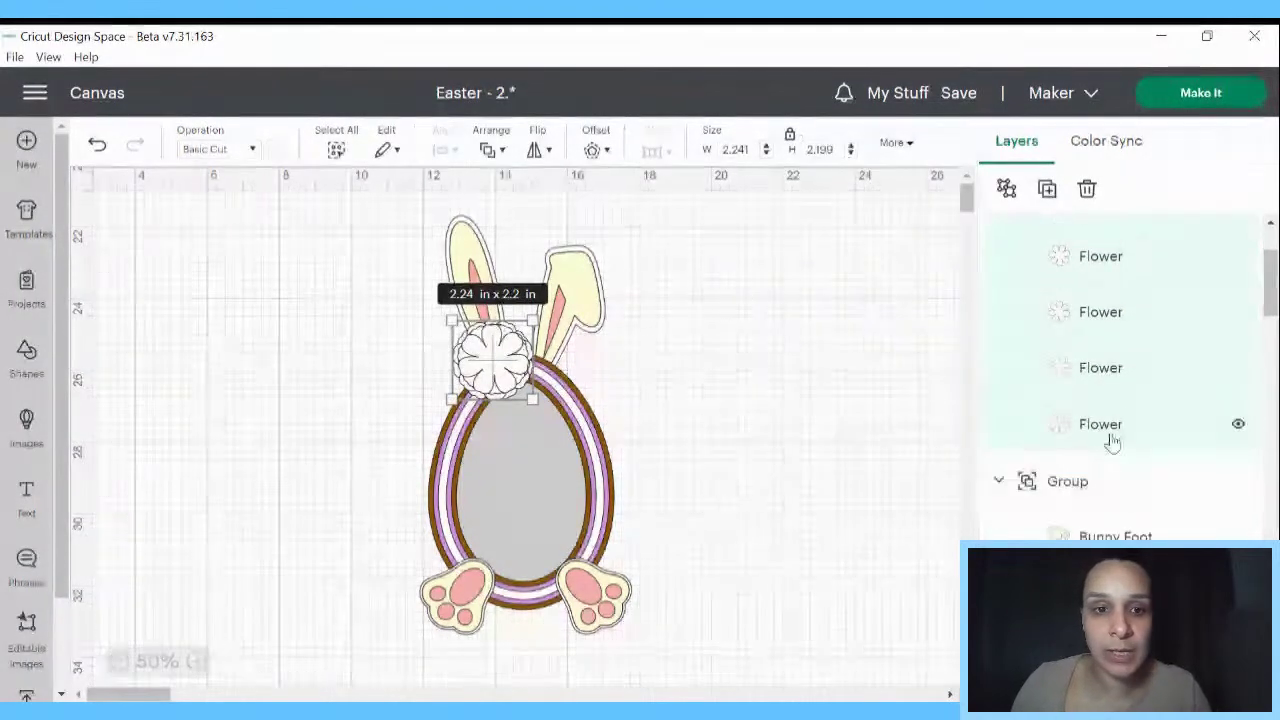
click(1108, 432)
scroll(1108, 437, up, 2)
click(1095, 299)
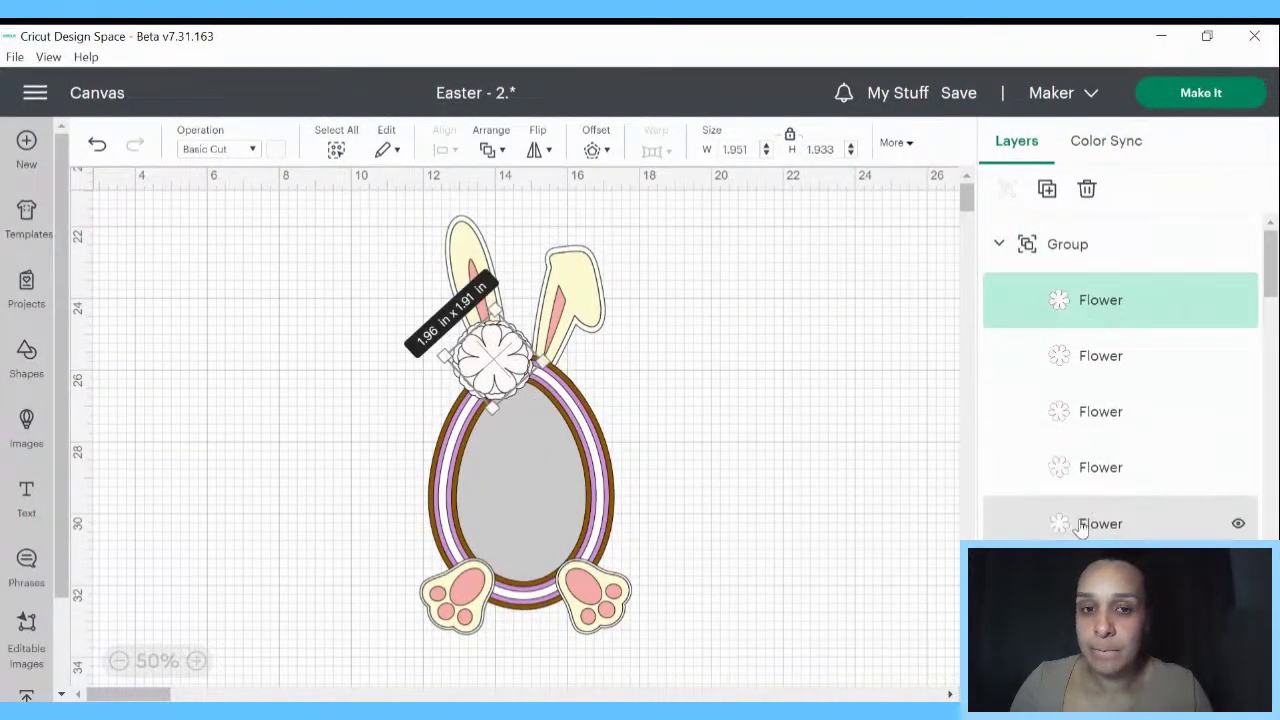
click(1094, 524)
scroll(1094, 460, down, 3)
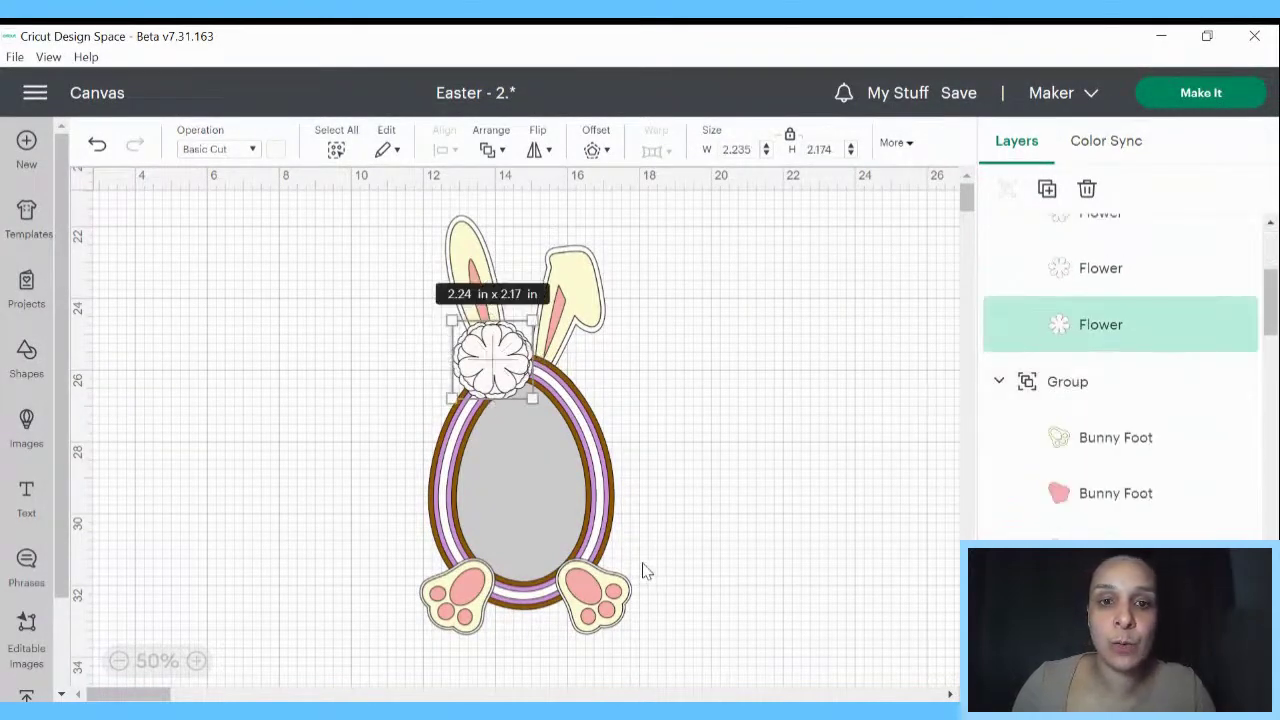
click(713, 275)
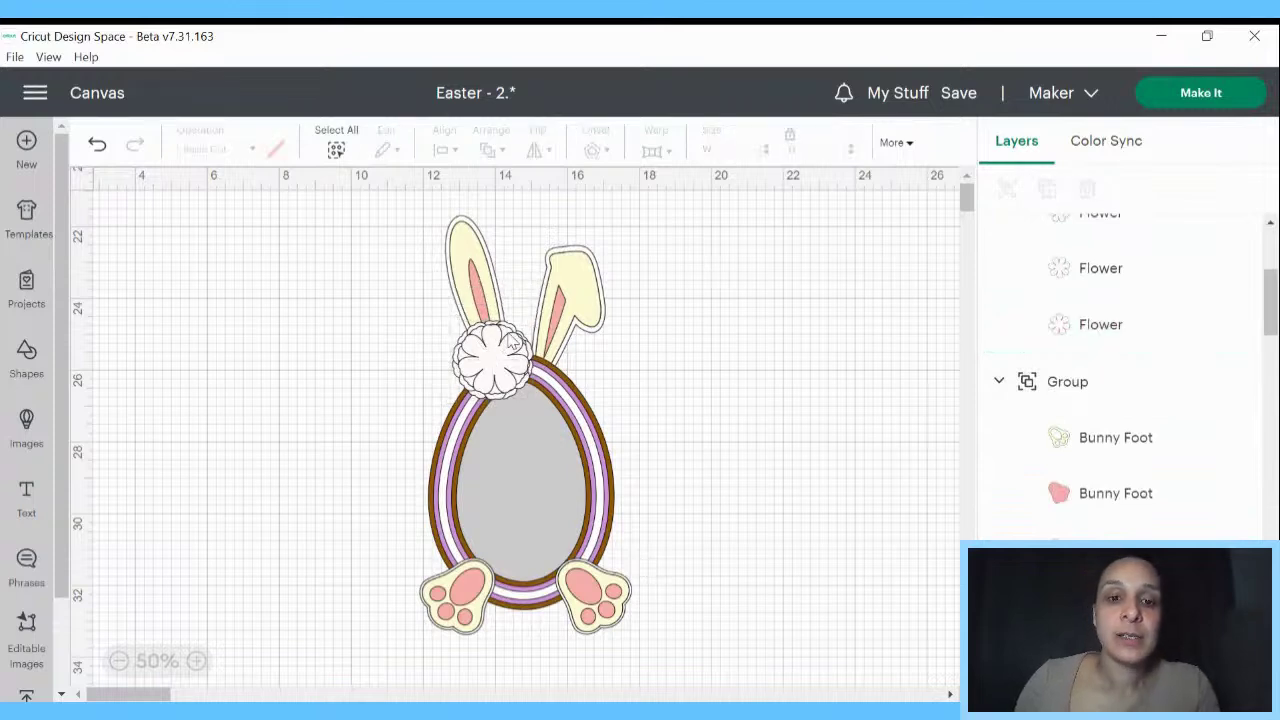
- Fine-tune the flower group's position over the egg's upper edge and the base of the upright ear
click(488, 383)
drag(490, 382, 489, 387)
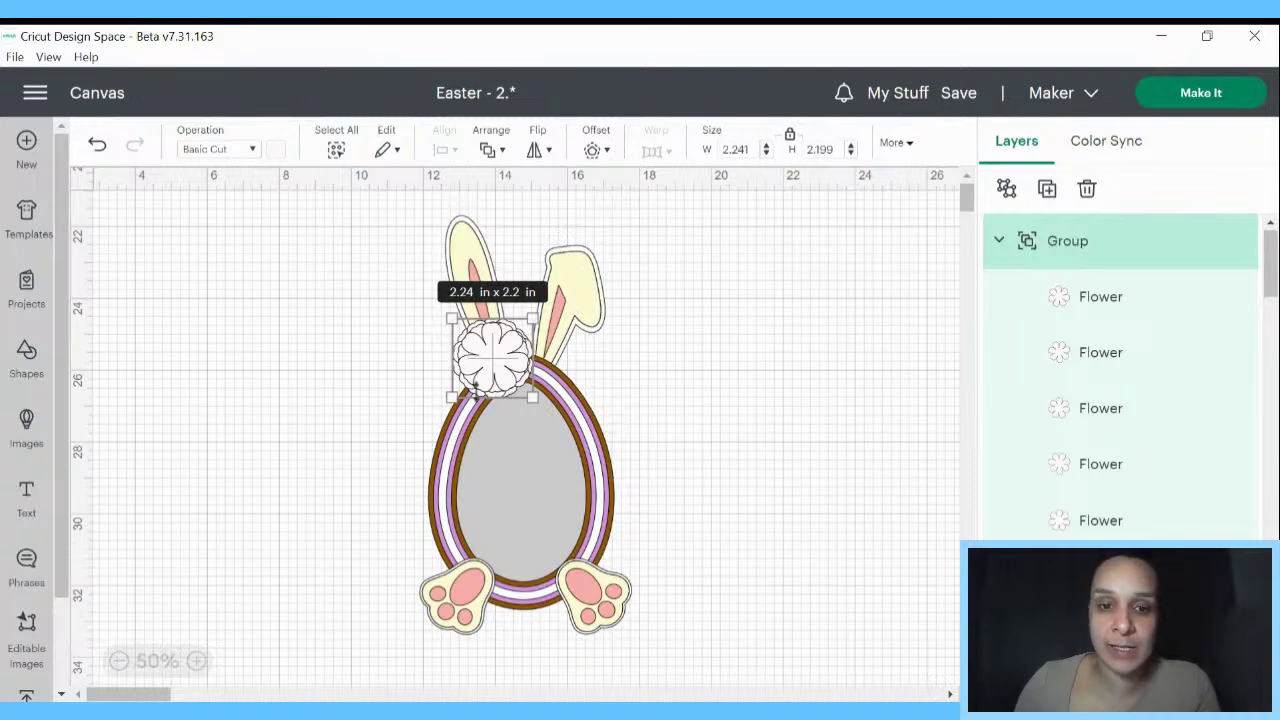
mouse_move(509, 374)
mouse_down()
mouse_move(487, 366)
mouse_move(497, 371)
mouse_up()
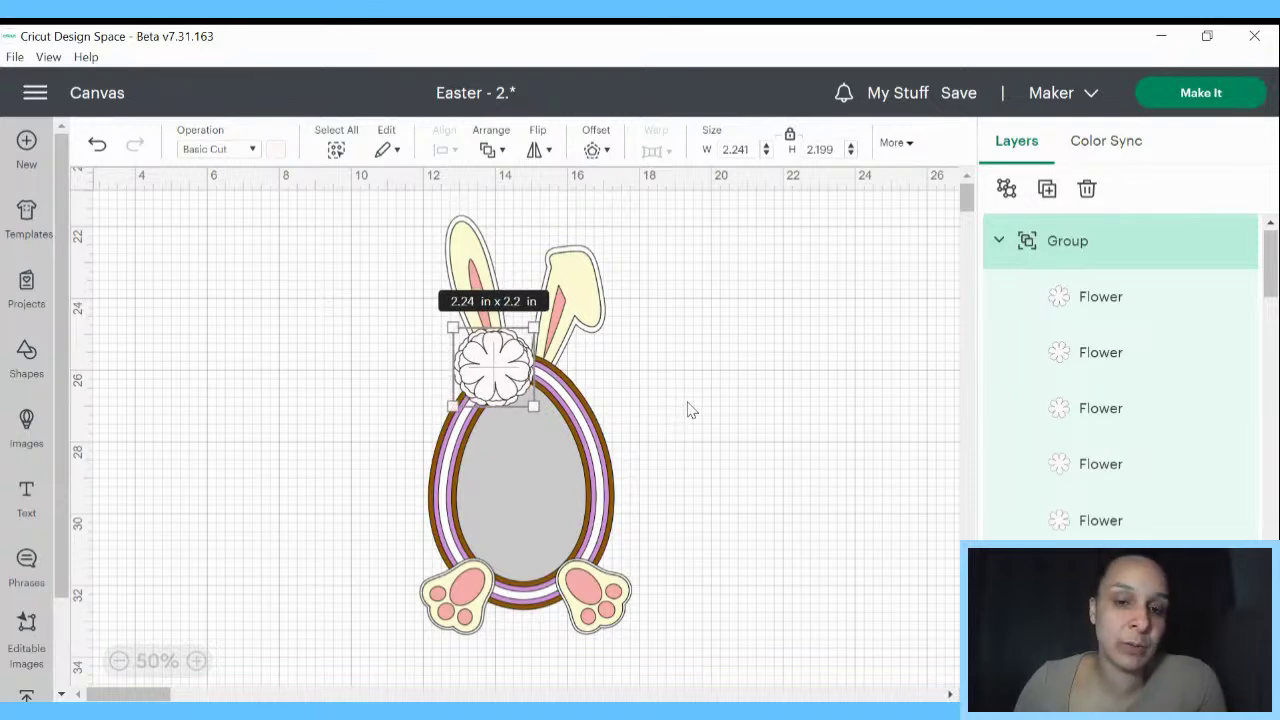
click(688, 409)
drag(489, 355, 510, 366)
click(752, 378)
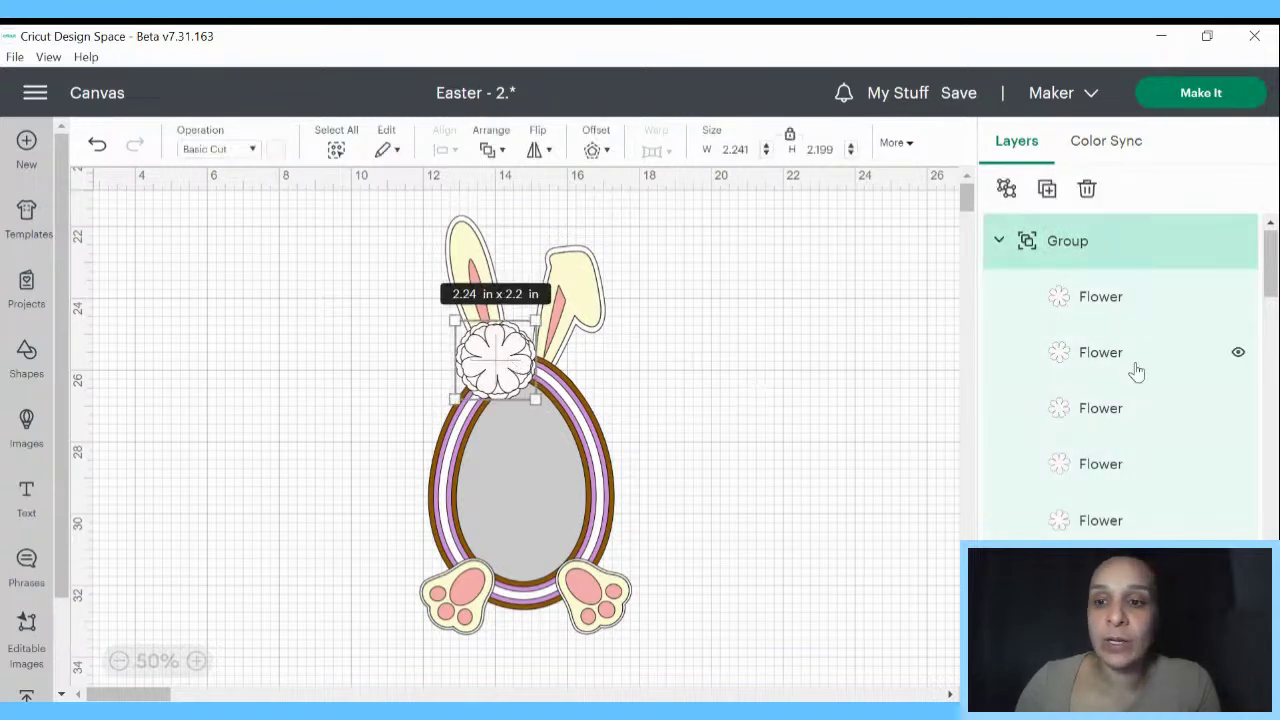
scroll(1080, 370, down, 5)
scroll(1095, 375, up, 8)
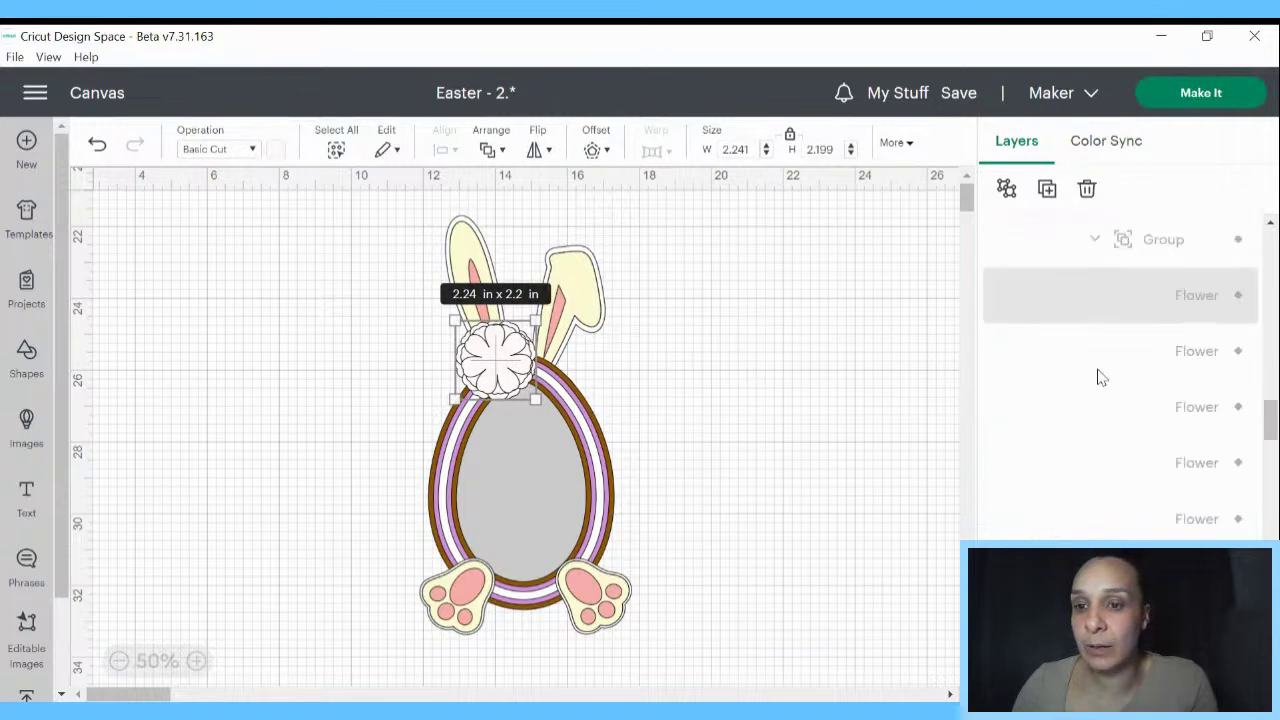
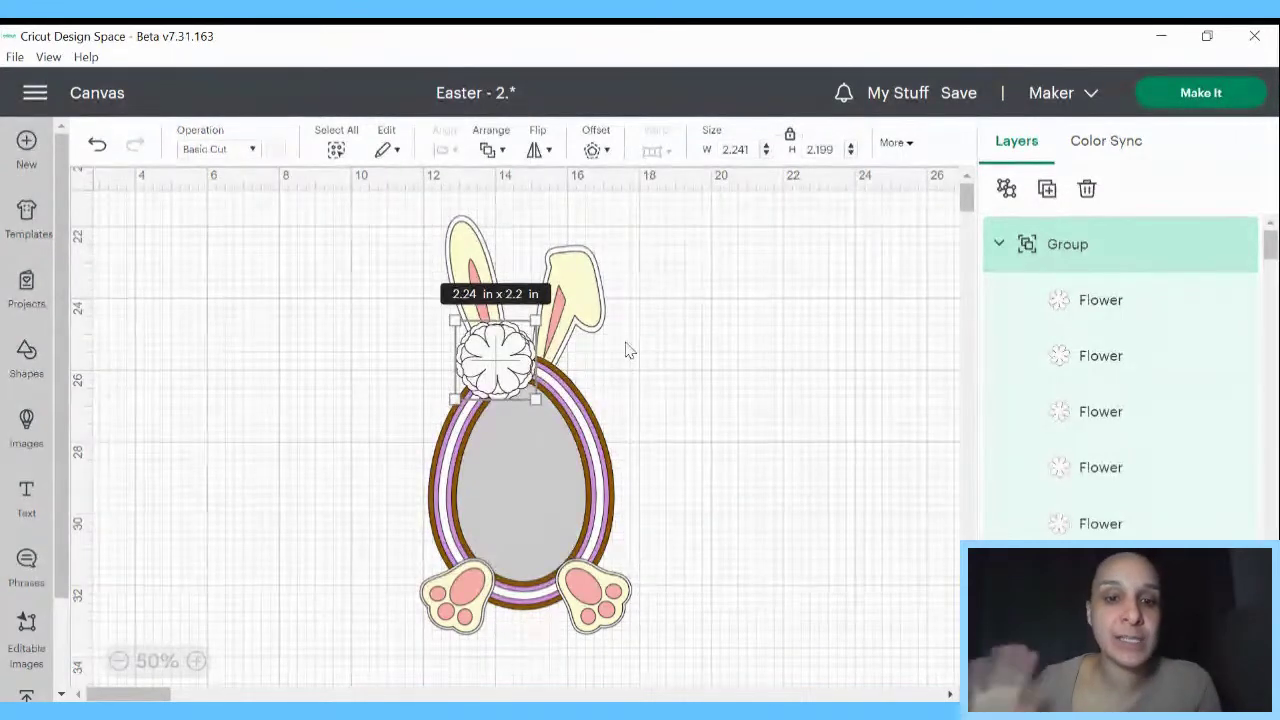
click(183, 466)
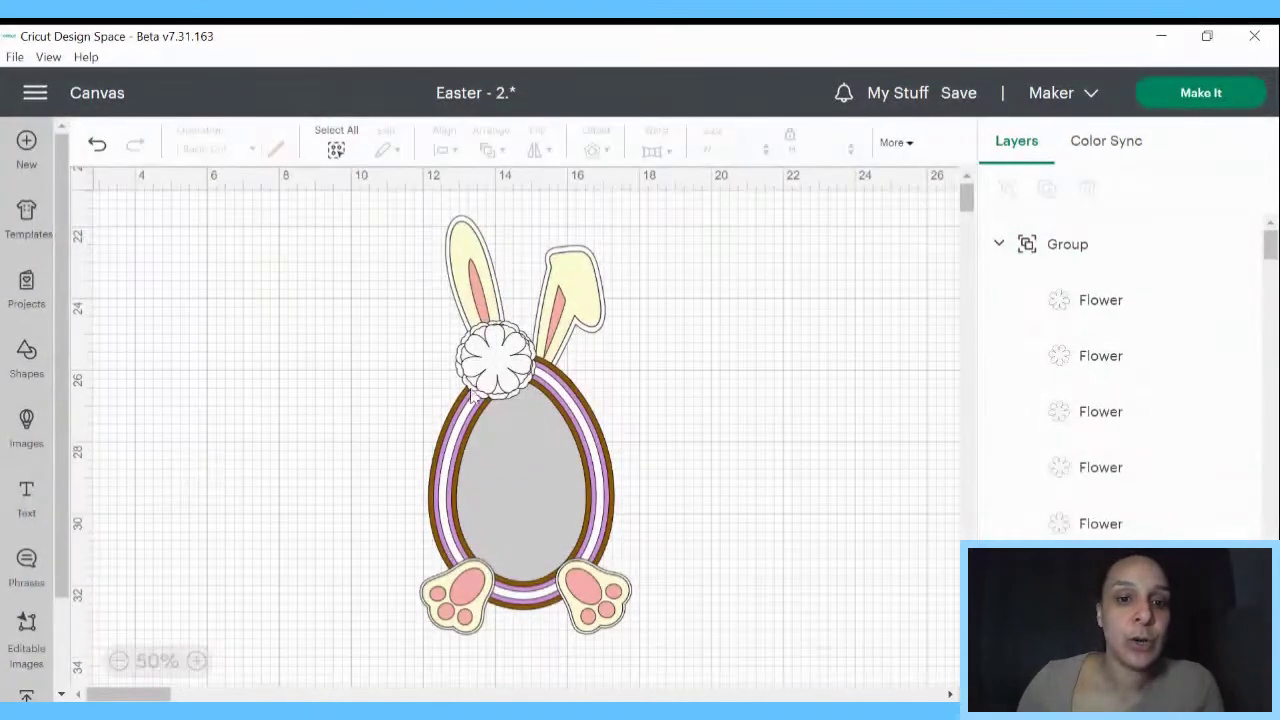
click(487, 365)
click(179, 486)
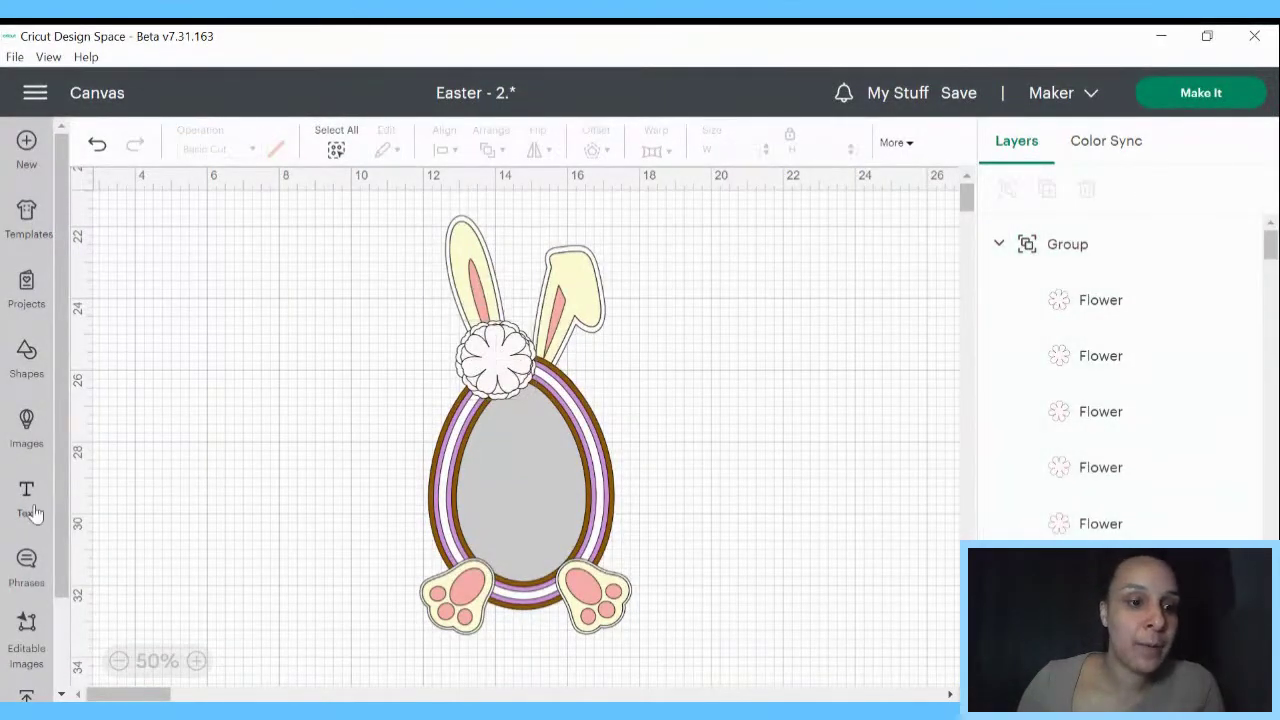
- Search the image library for #M151B3E27 and insert the orange anemone flower on the canvas
click(27, 430)
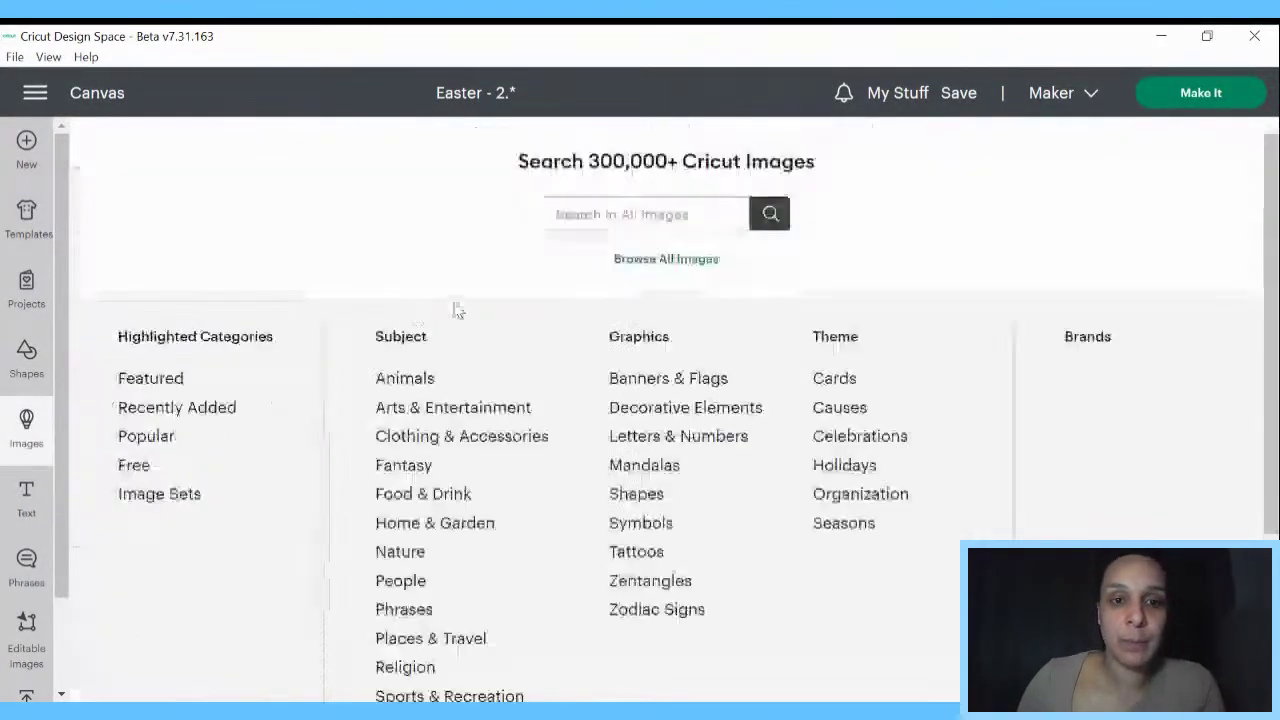
click(613, 216)
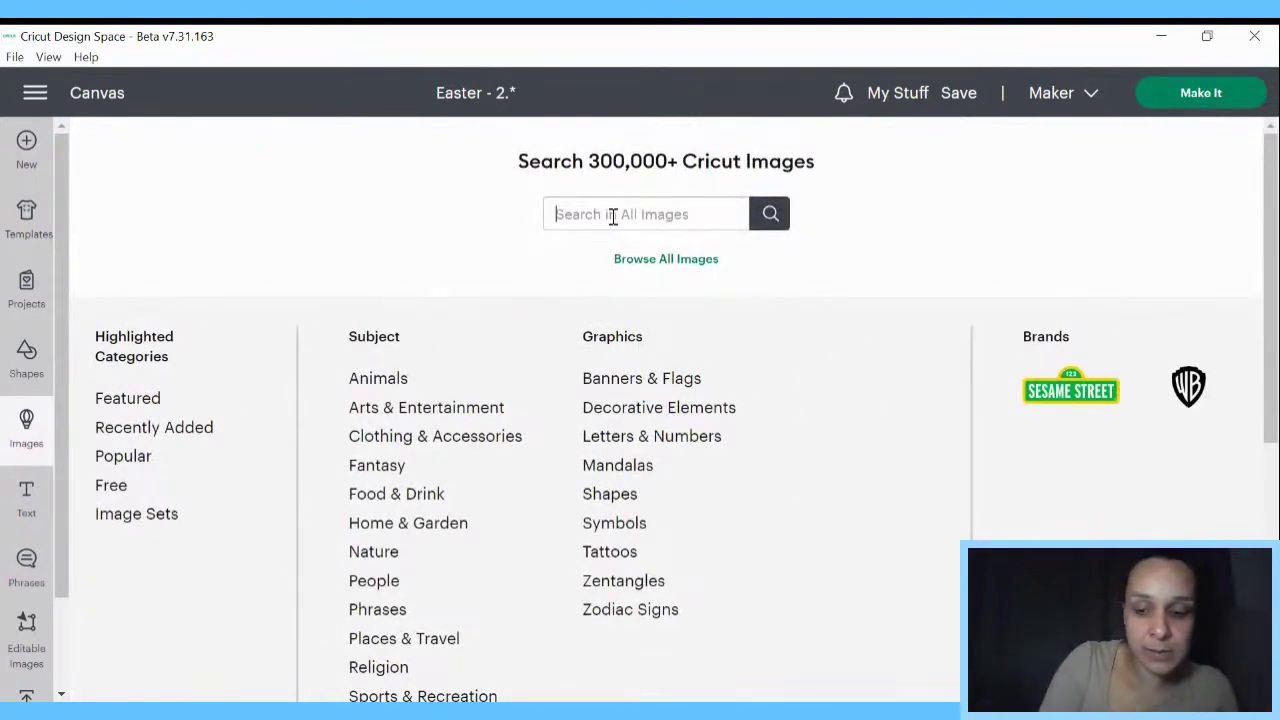
text(#)
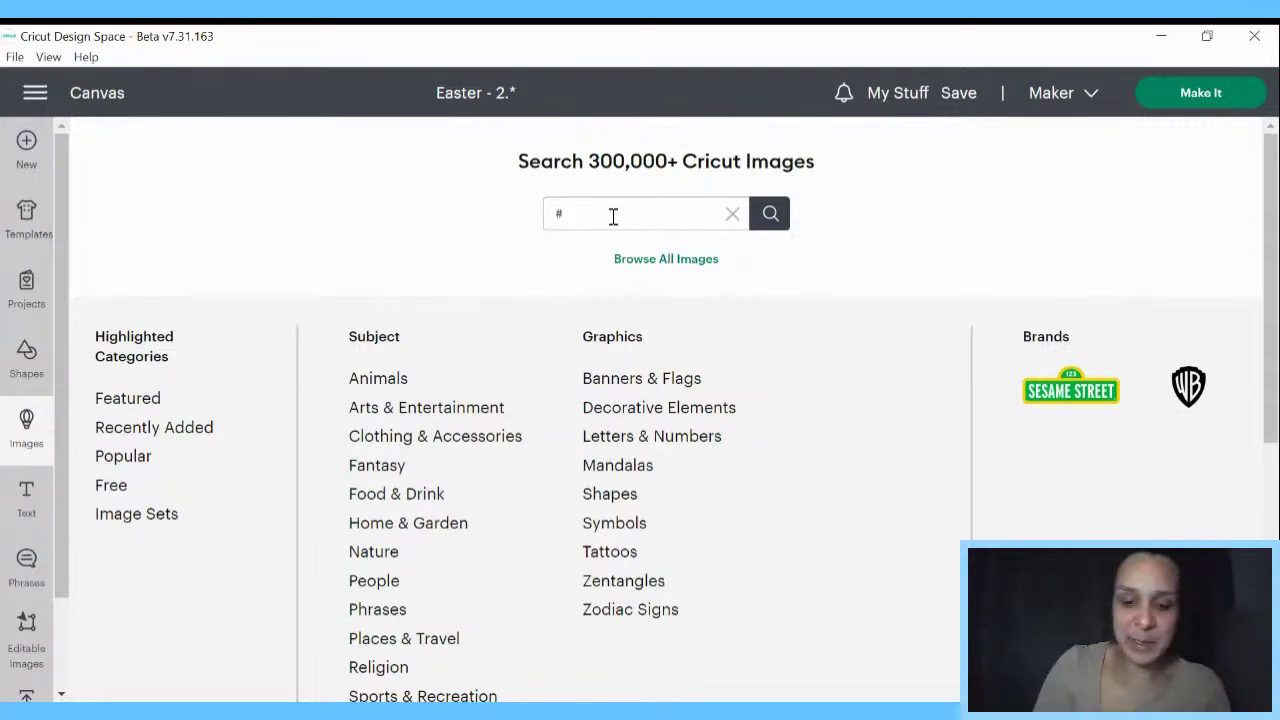
text(151)
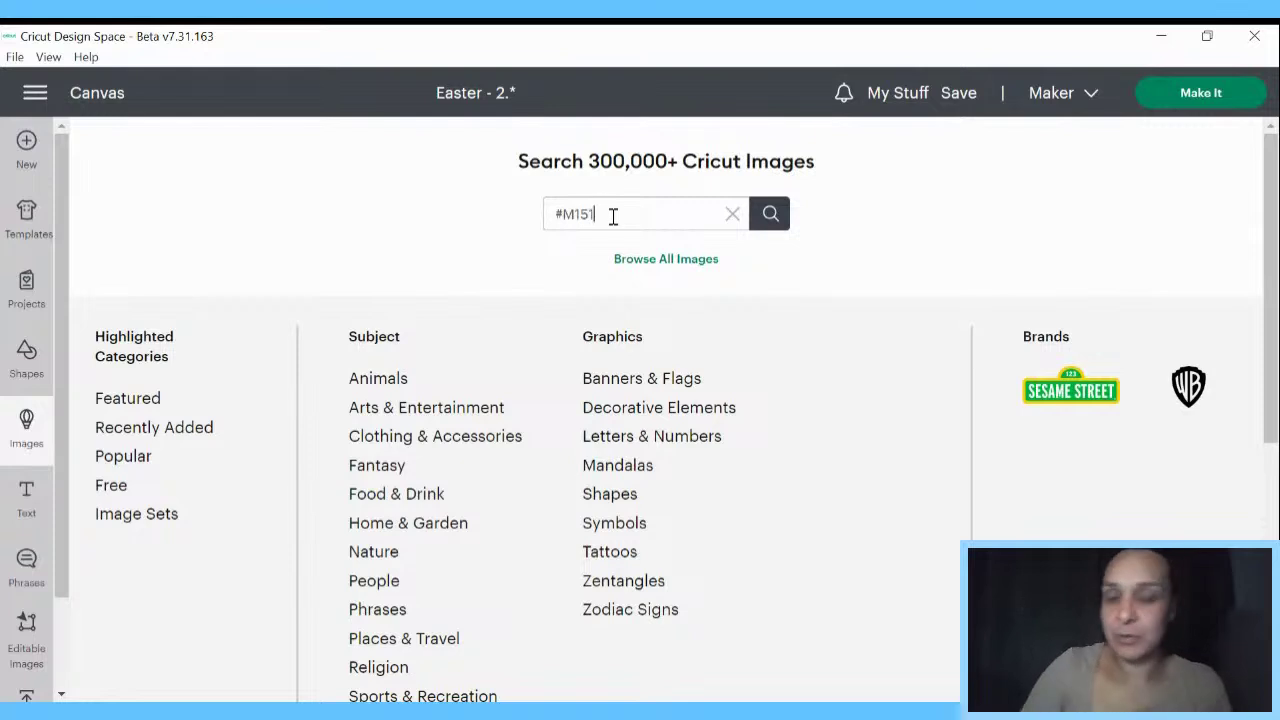
text(B3E37)
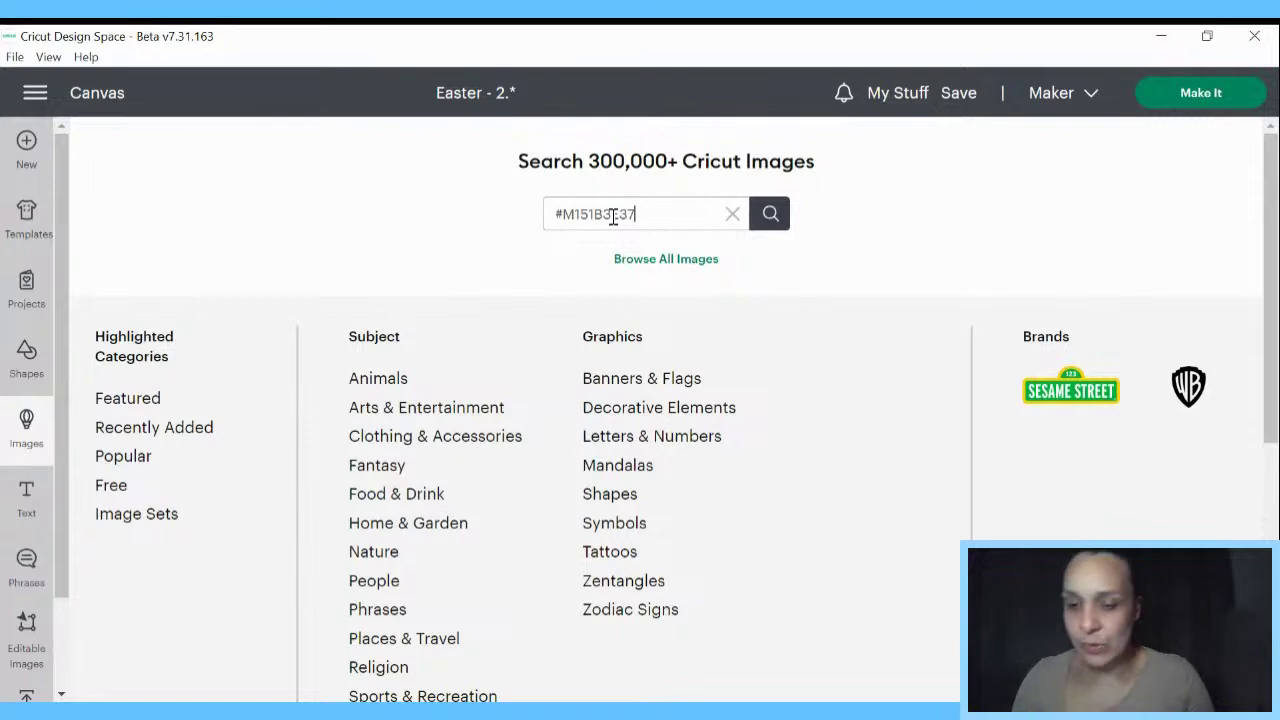
key(Return)
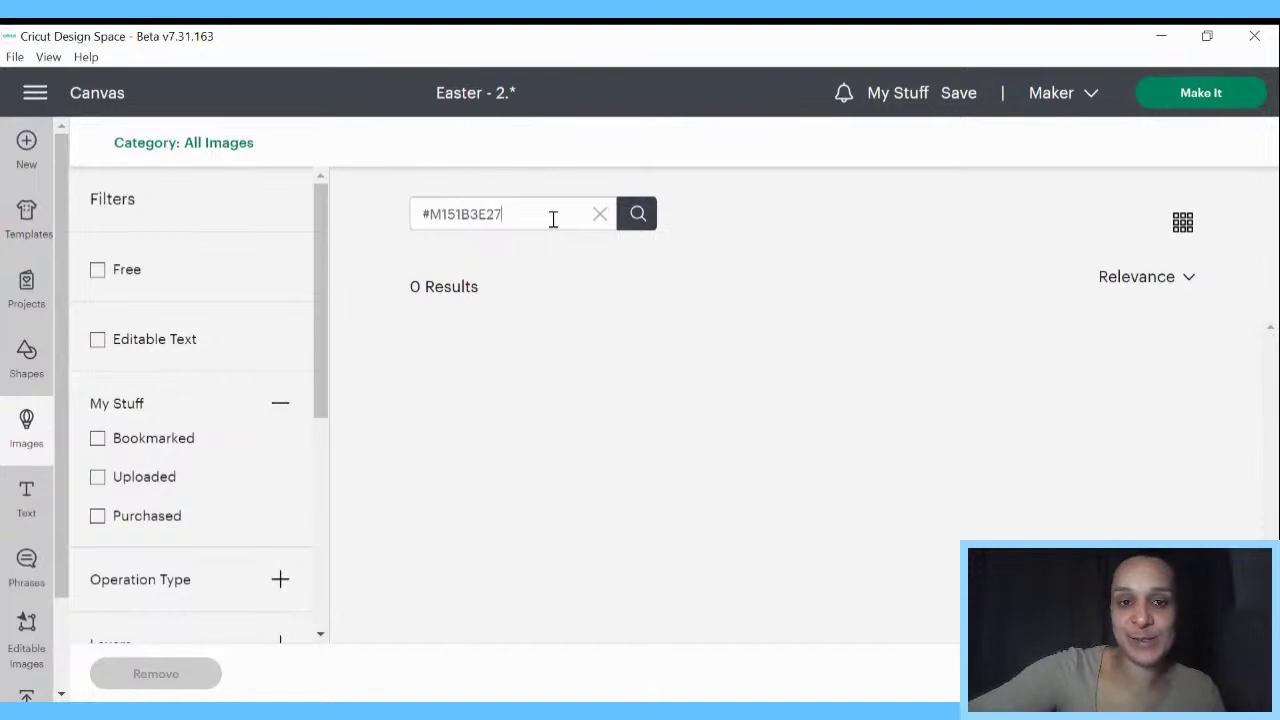
key(Return)
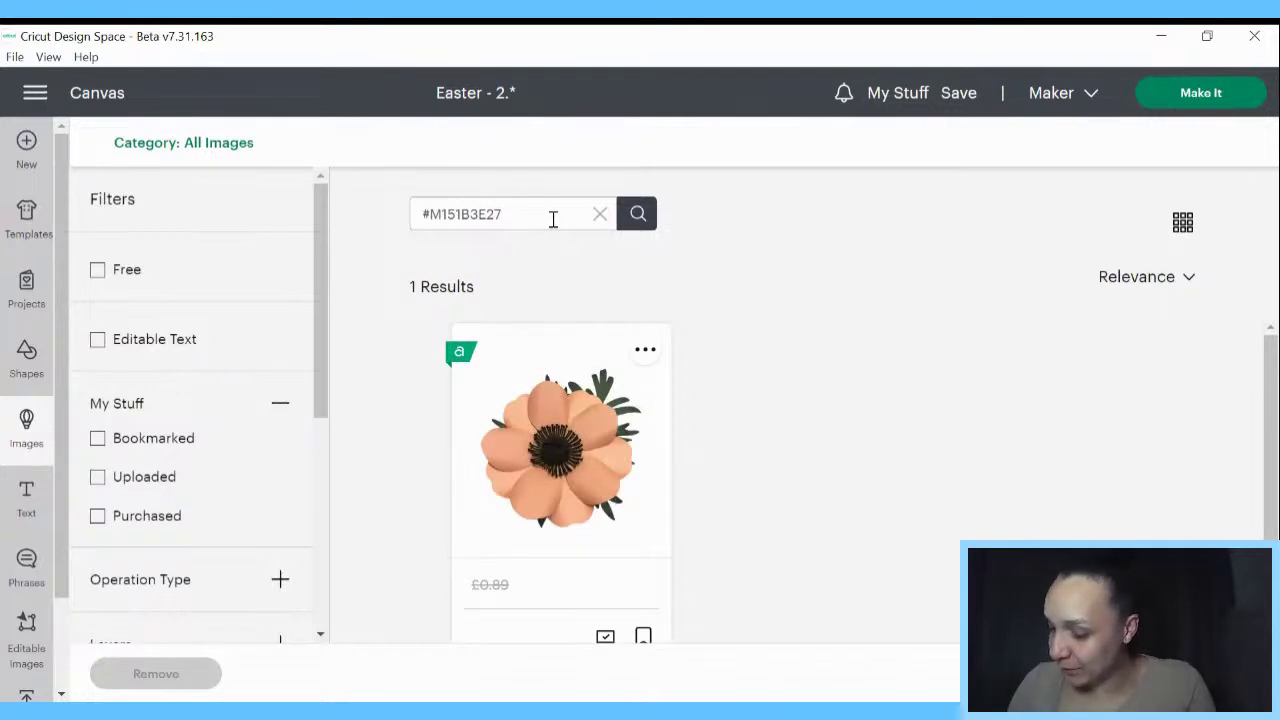
click(577, 408)
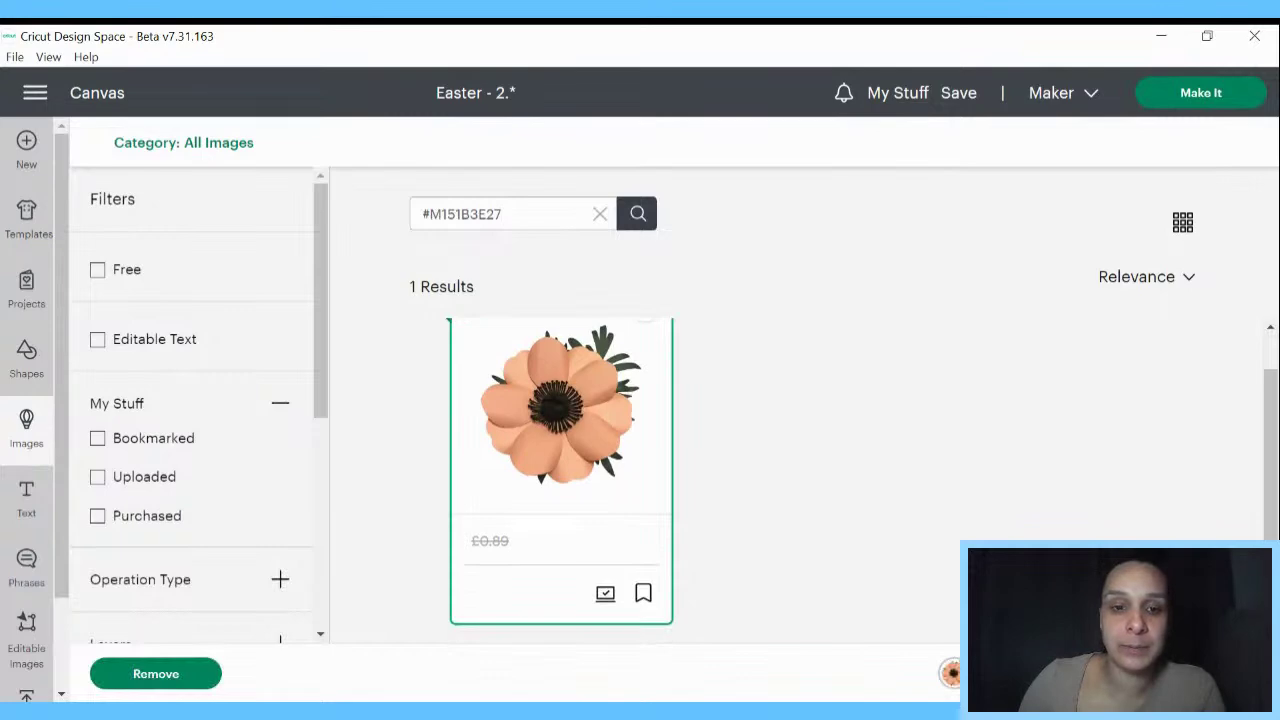
click(1195, 673)
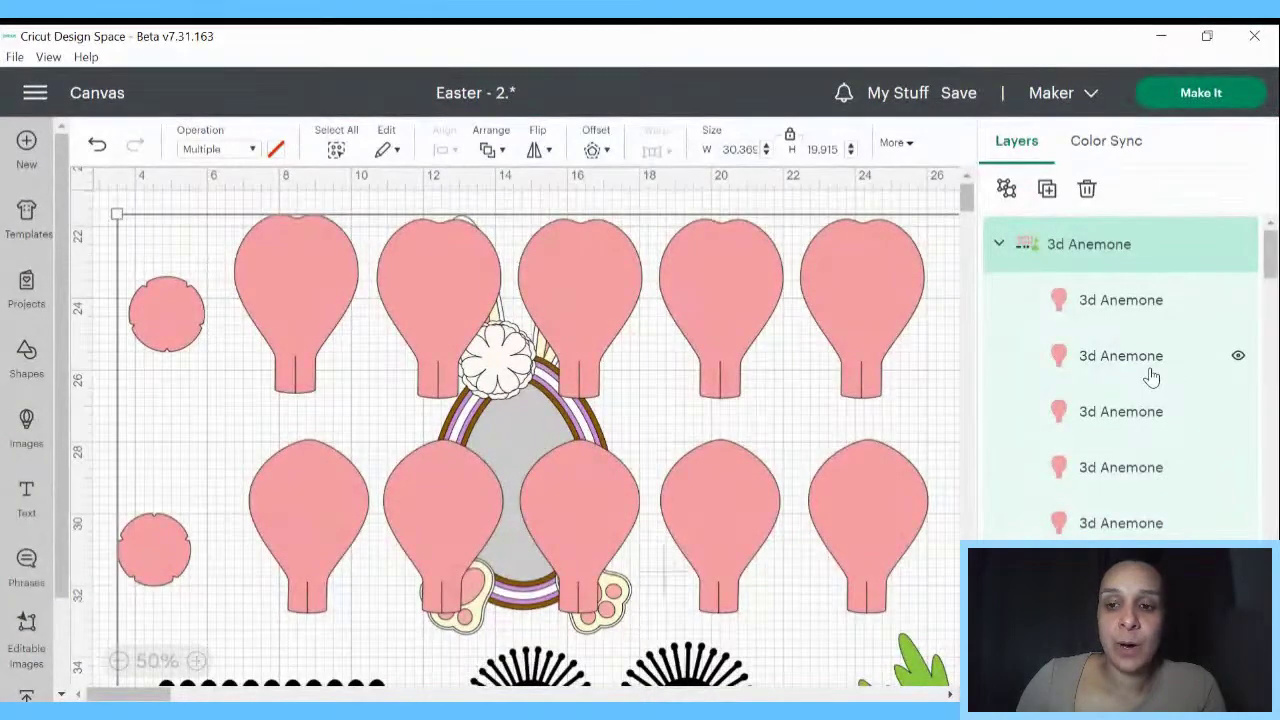
- Move the inserted 3d Anemone set about 6 in further down the canvas
scroll(1150, 373, down, 2)
scroll(1140, 385, up, 2)
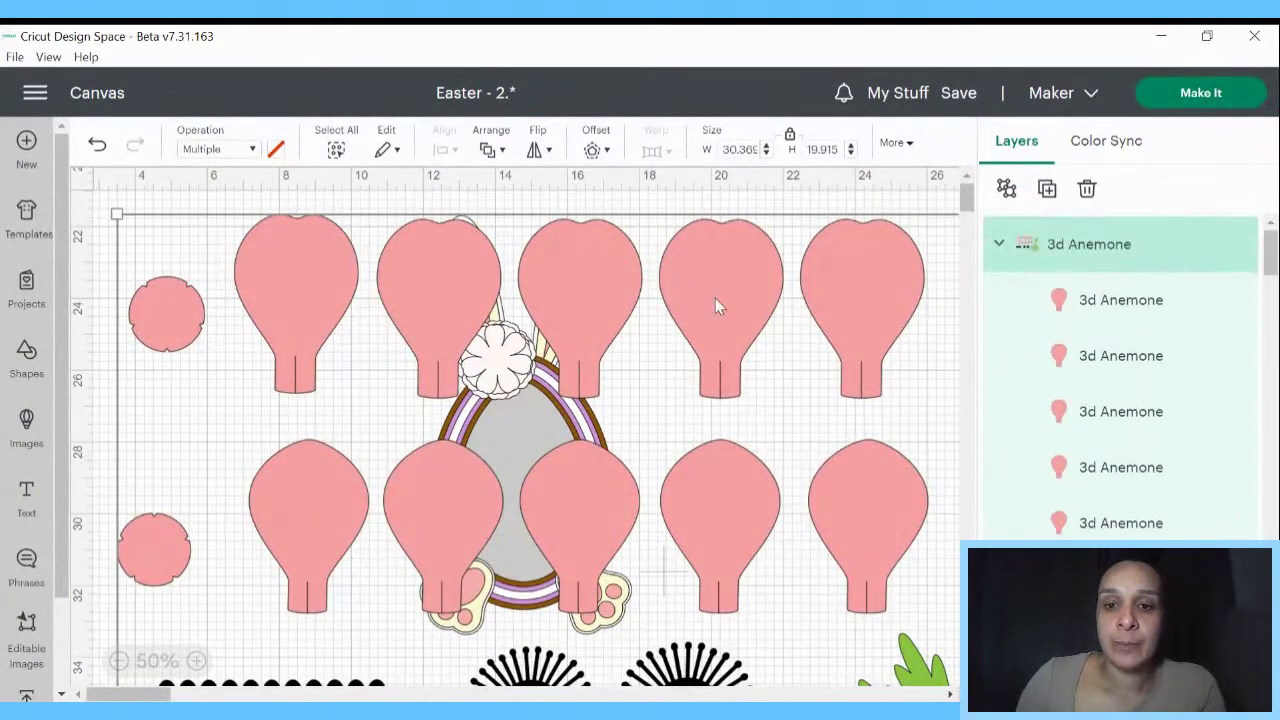
drag(715, 298, 697, 506)
scroll(697, 490, up, 5)
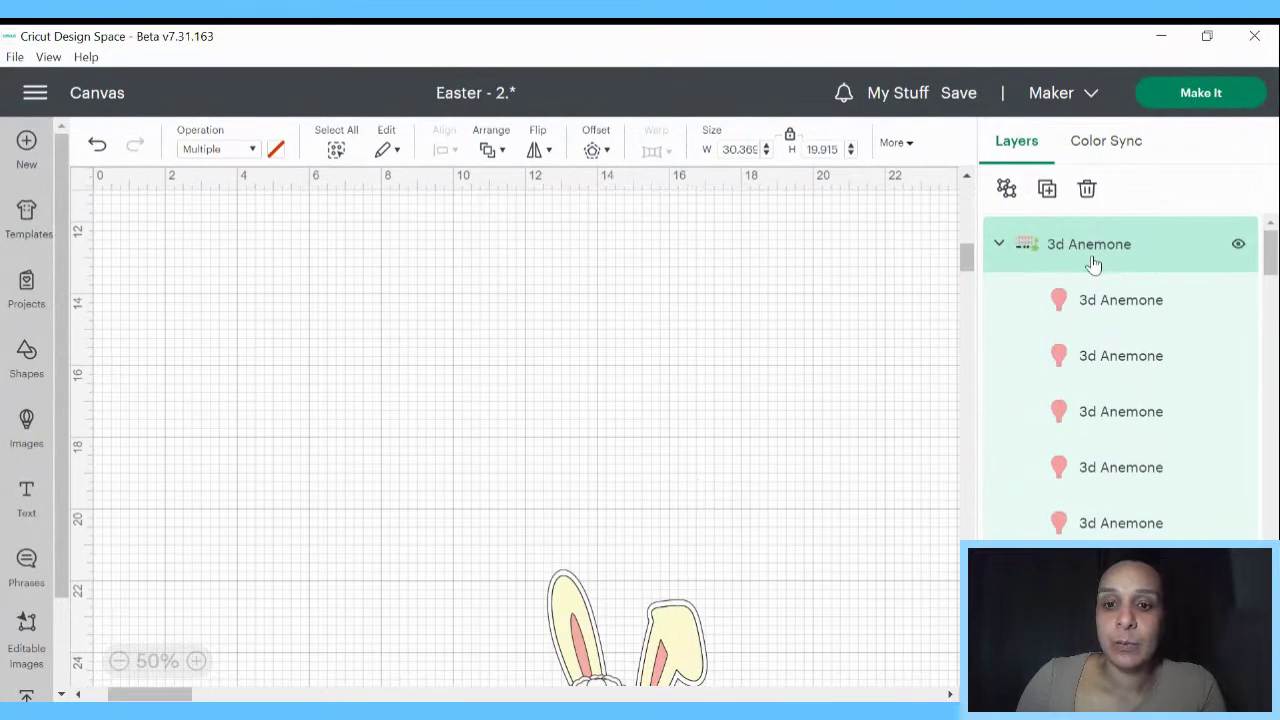
- Duplicate the first round black stamen piece, about 3.74 × 3.76 in, from the 3d Anemone set
scroll(961, 397, down, 5)
scroll(1023, 408, down, 2)
scroll(820, 463, down, 3)
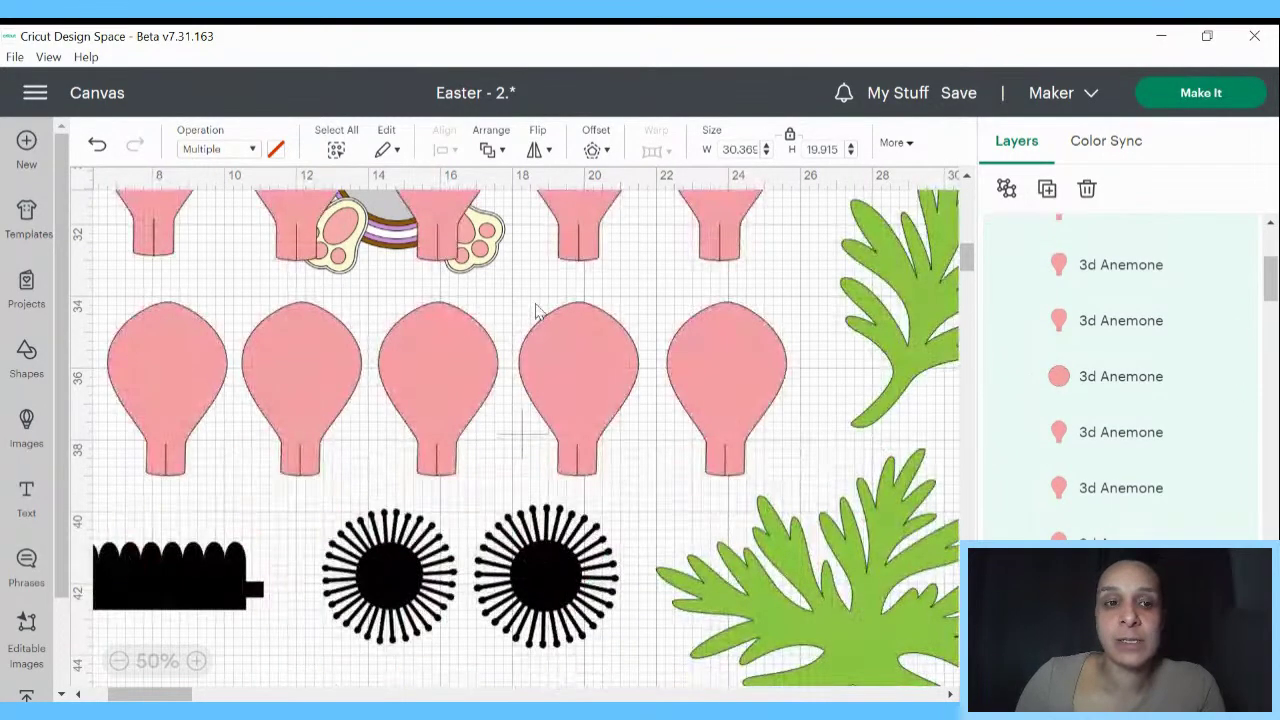
scroll(1165, 385, down, 3)
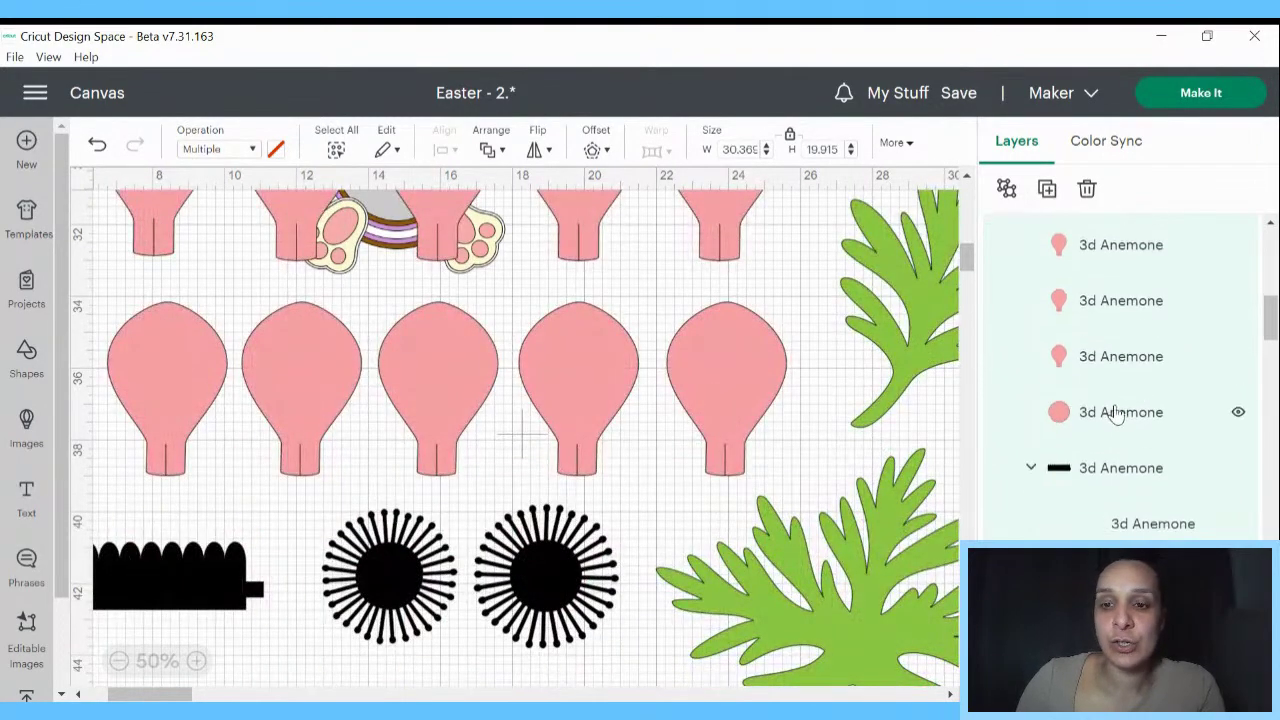
scroll(1117, 415, down, 3)
click(1068, 436)
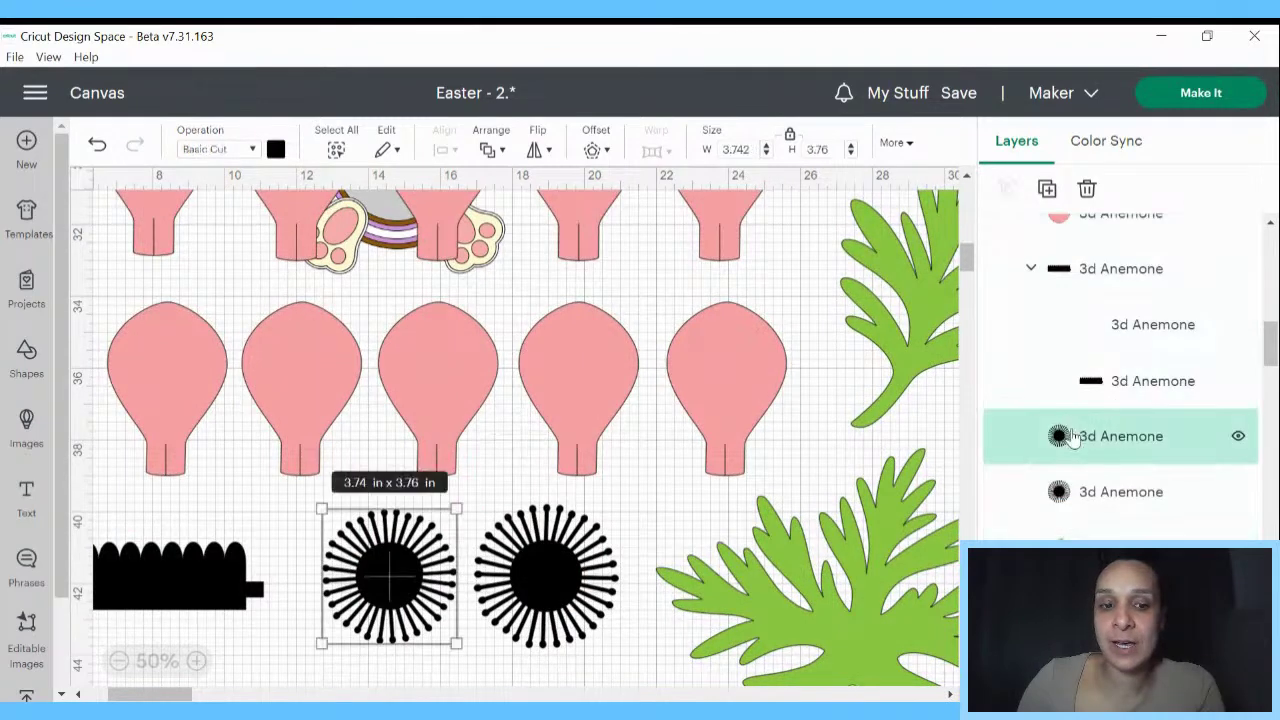
right_click(1070, 436)
click(1116, 382)
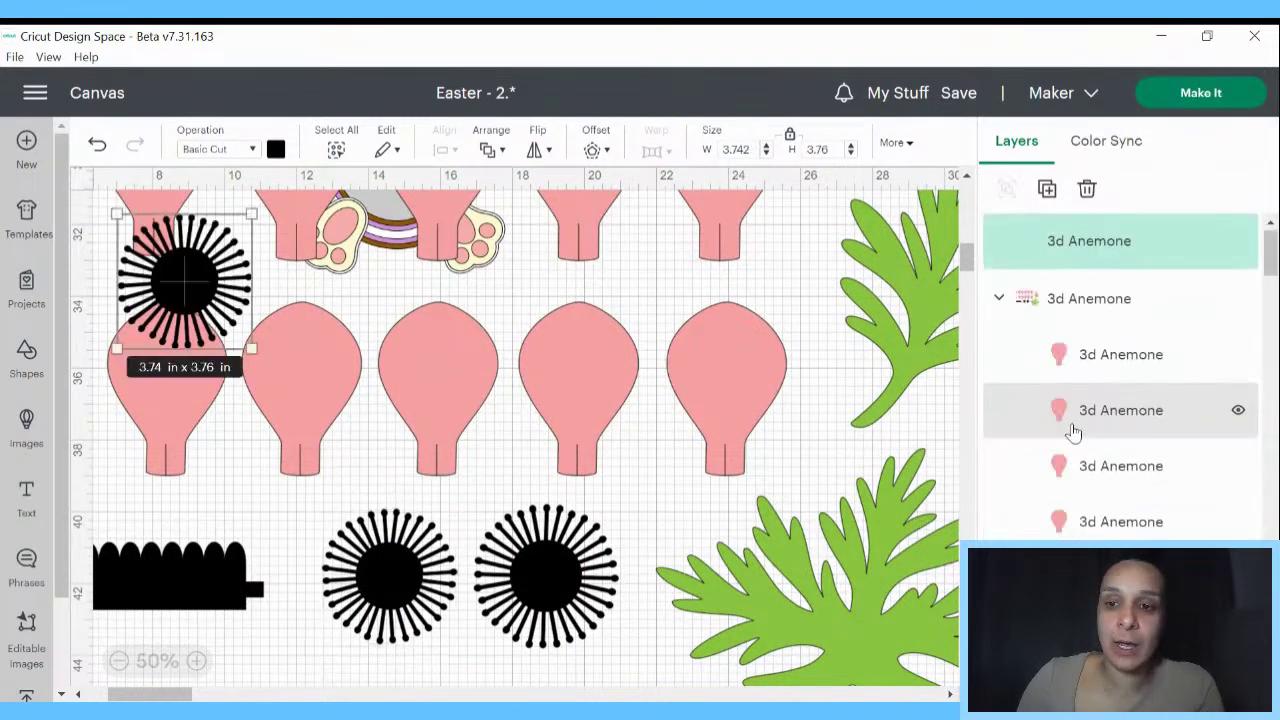
- Move the copied stamen piece below the black anemone pieces and recolour it tan
drag(200, 320, 213, 680)
click(276, 150)
click(321, 255)
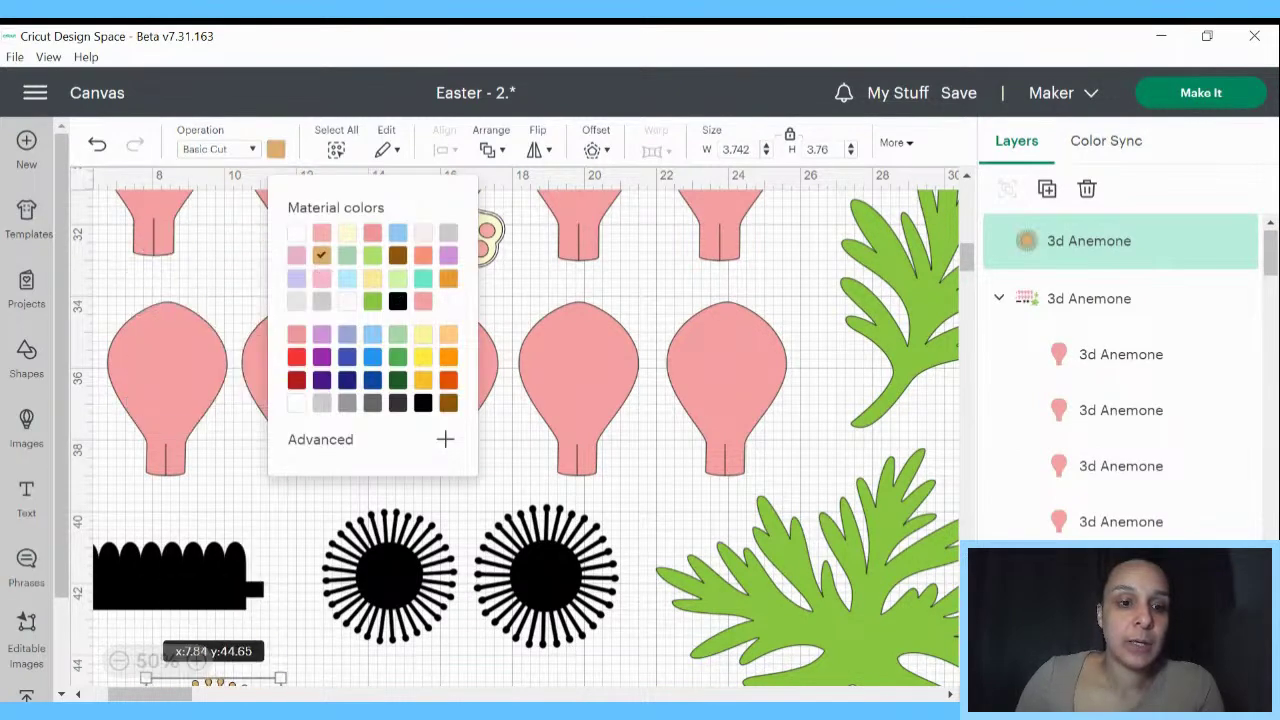
- Delete the original 3d Anemone set with the pink petals, black stamens and green leaves, leaving the tan stamen copy
click(168, 441)
scroll(250, 390, up, 1)
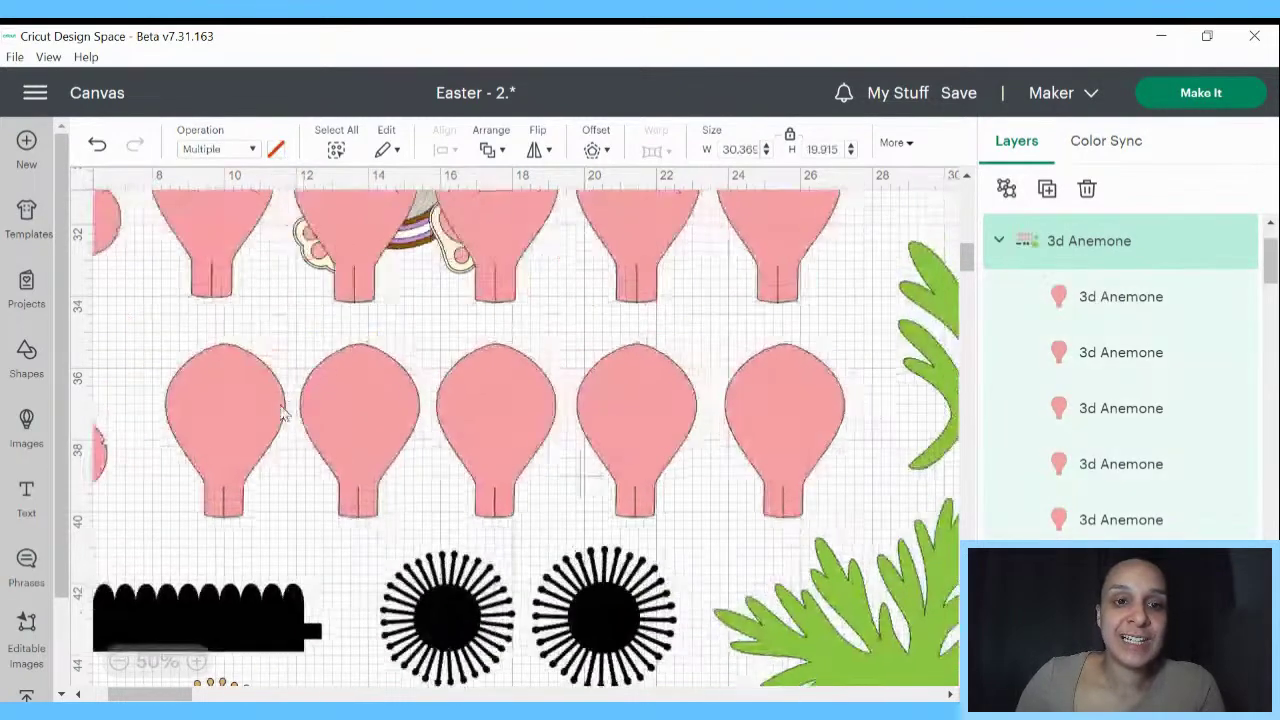
right_click(286, 412)
click(321, 350)
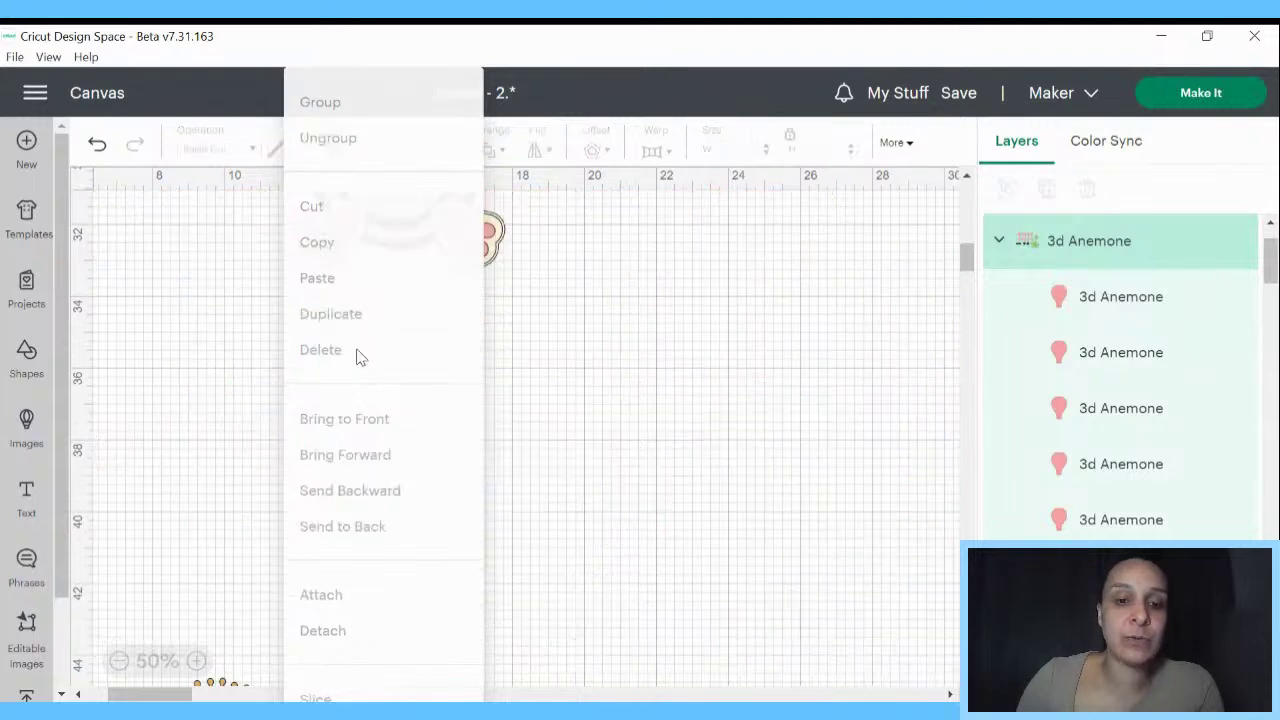
- Move the tan stamen piece up the canvas to the empty area beside the bunny's ears
scroll(330, 450, down, 3)
drag(255, 552, 411, 360)
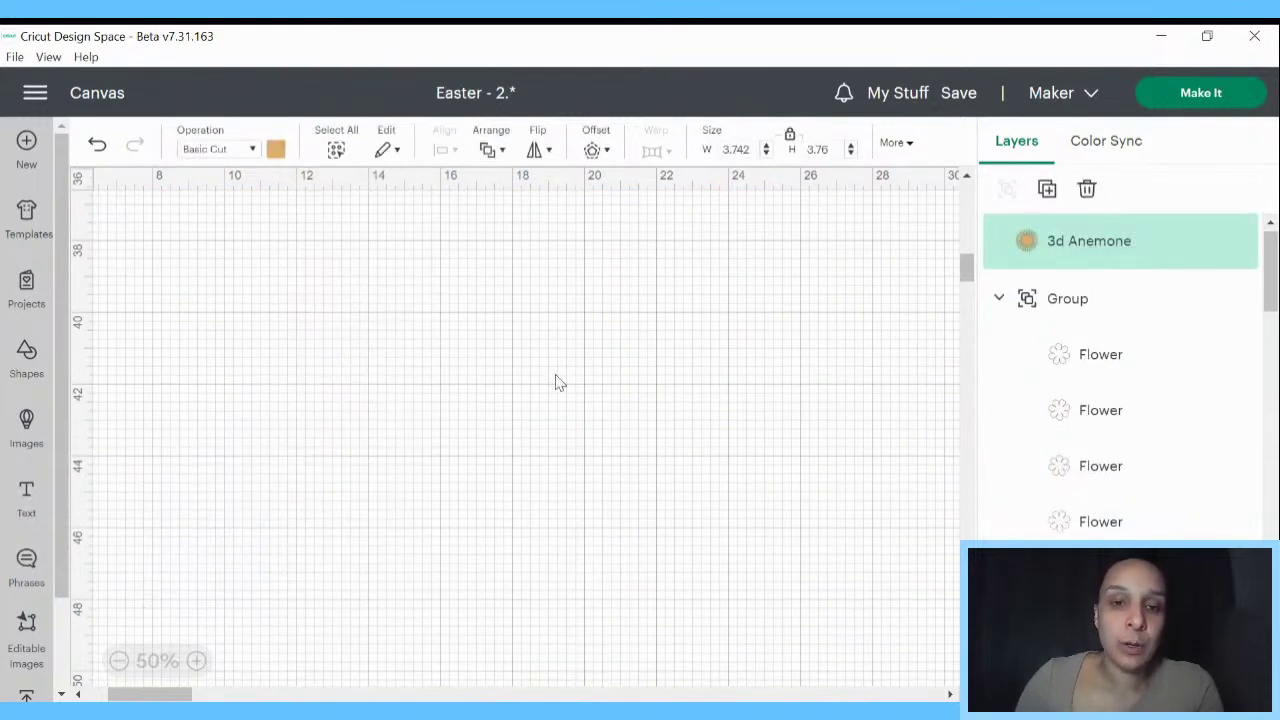
scroll(603, 389, up, 5)
drag(362, 647, 434, 276)
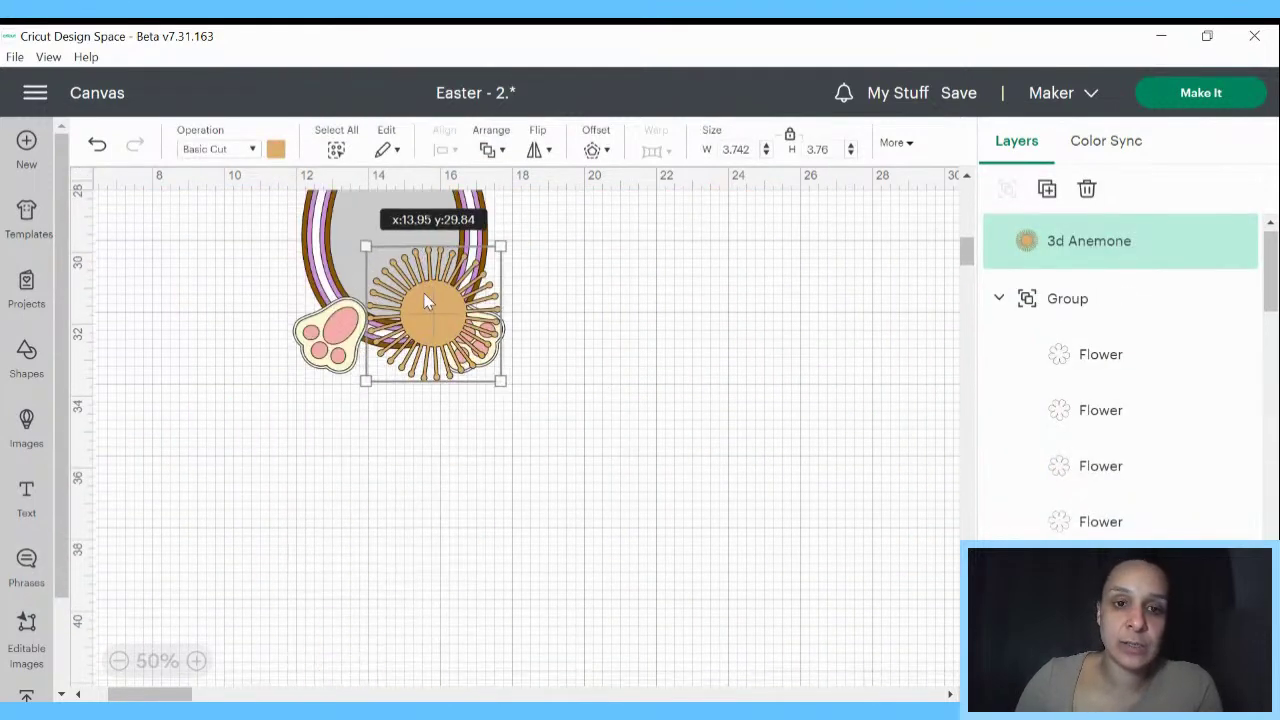
scroll(430, 320, up, 5)
drag(425, 558, 627, 228)
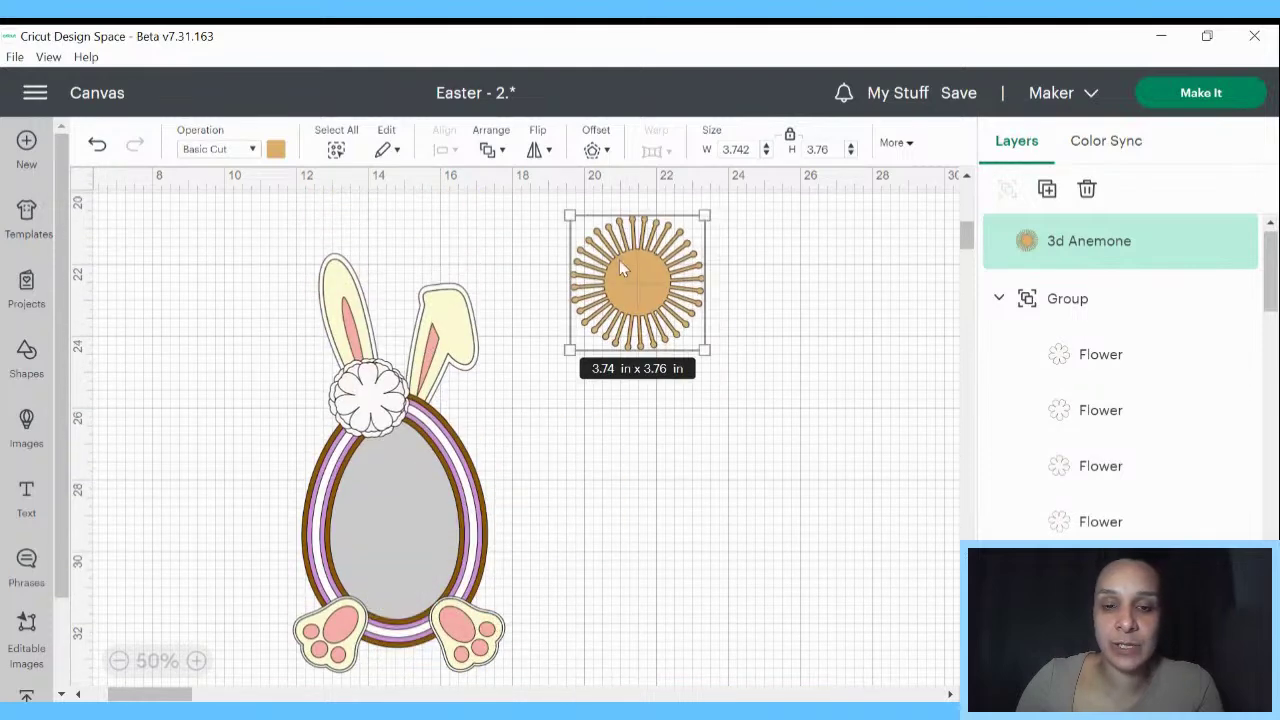
- Shrink the tan stamen piece to about 1.28 × 1.29 in and centre it on the white flower
drag(703, 349, 379, 400)
click(736, 362)
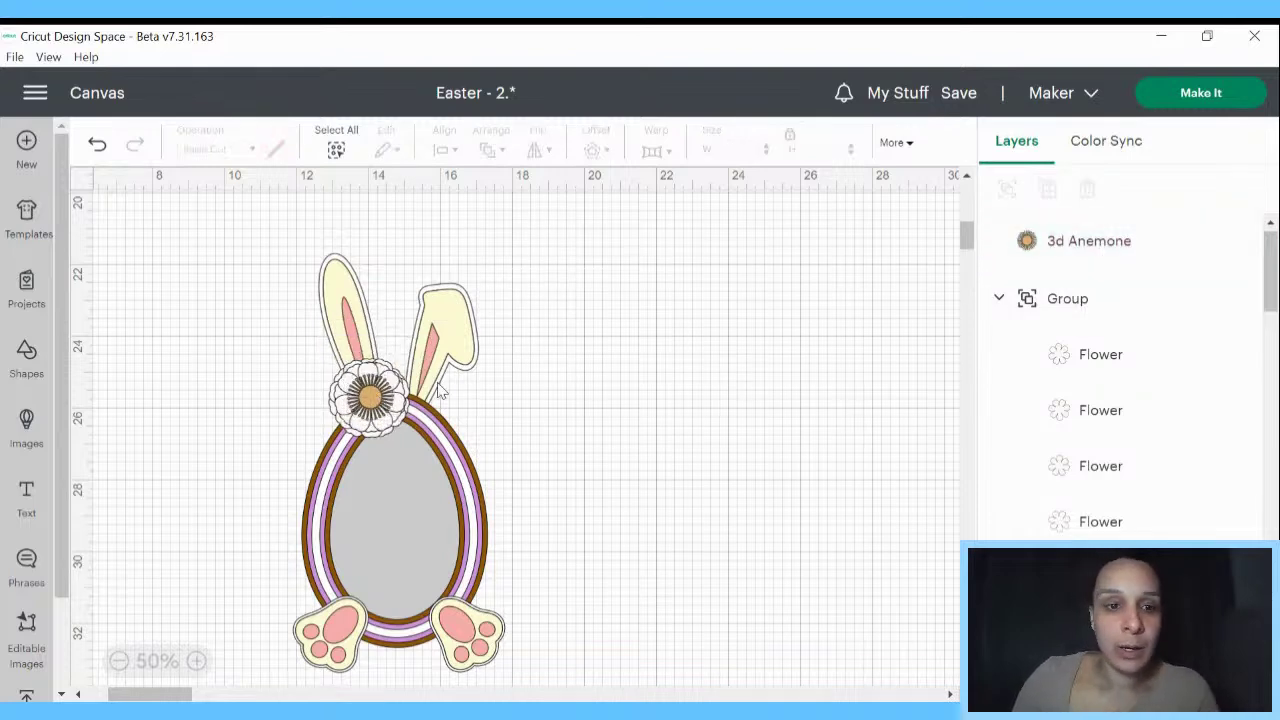
click(375, 400)
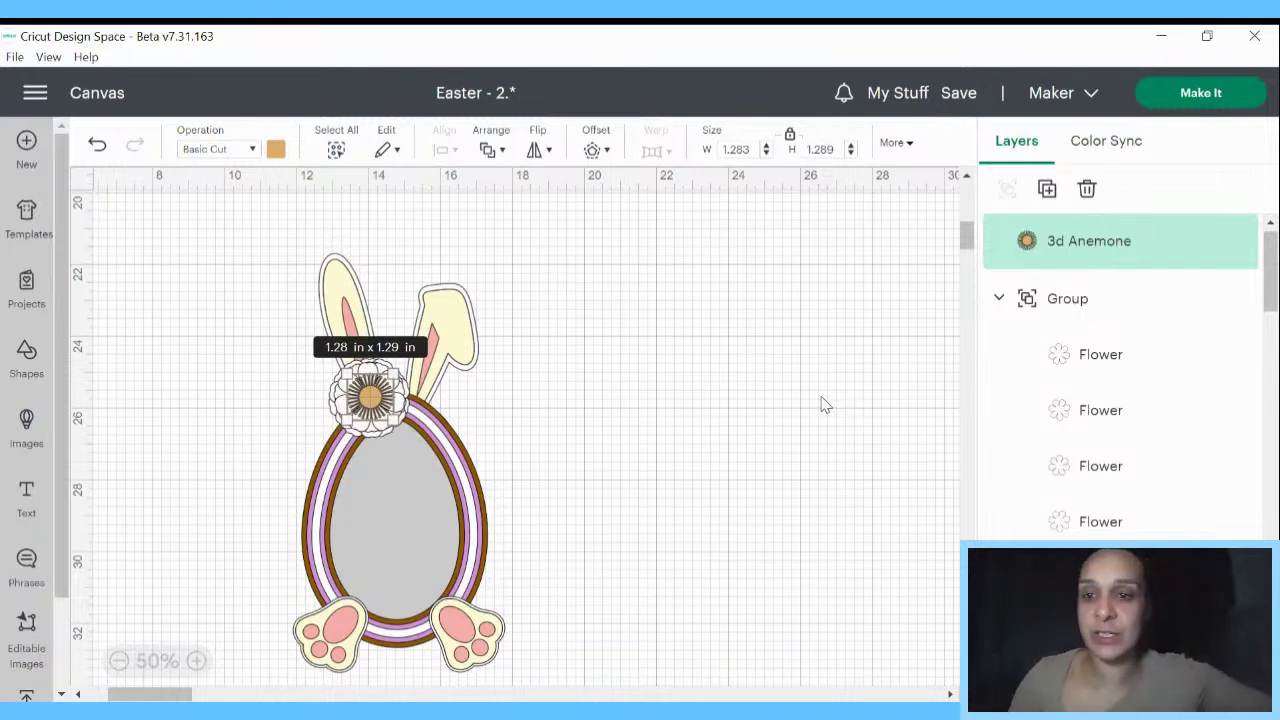
click(655, 405)
drag(371, 414, 368, 410)
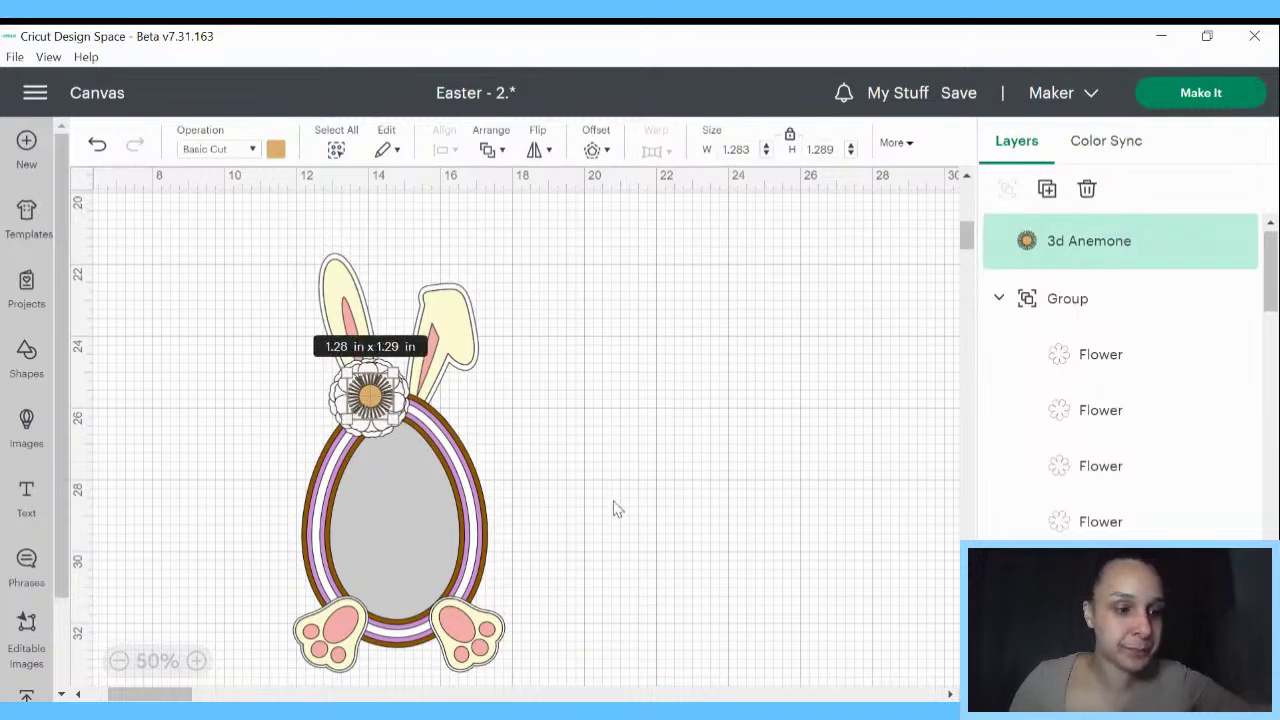
click(545, 458)
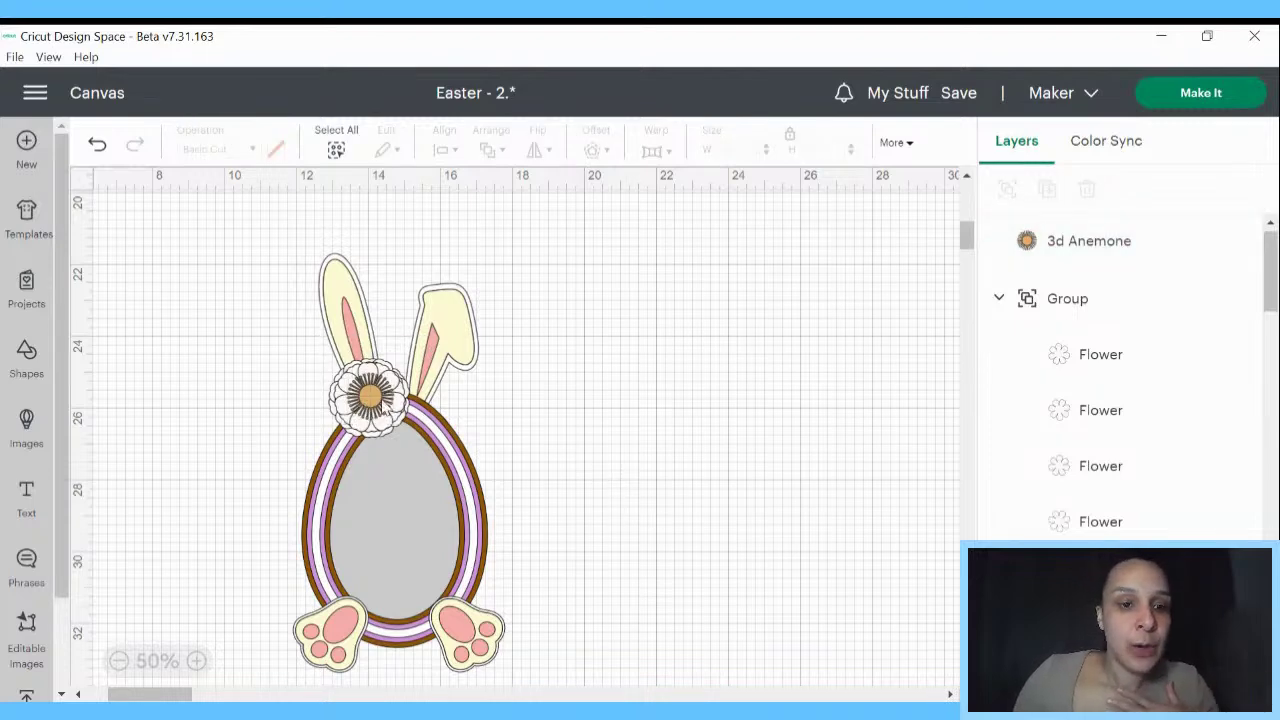
drag(384, 406, 380, 404)
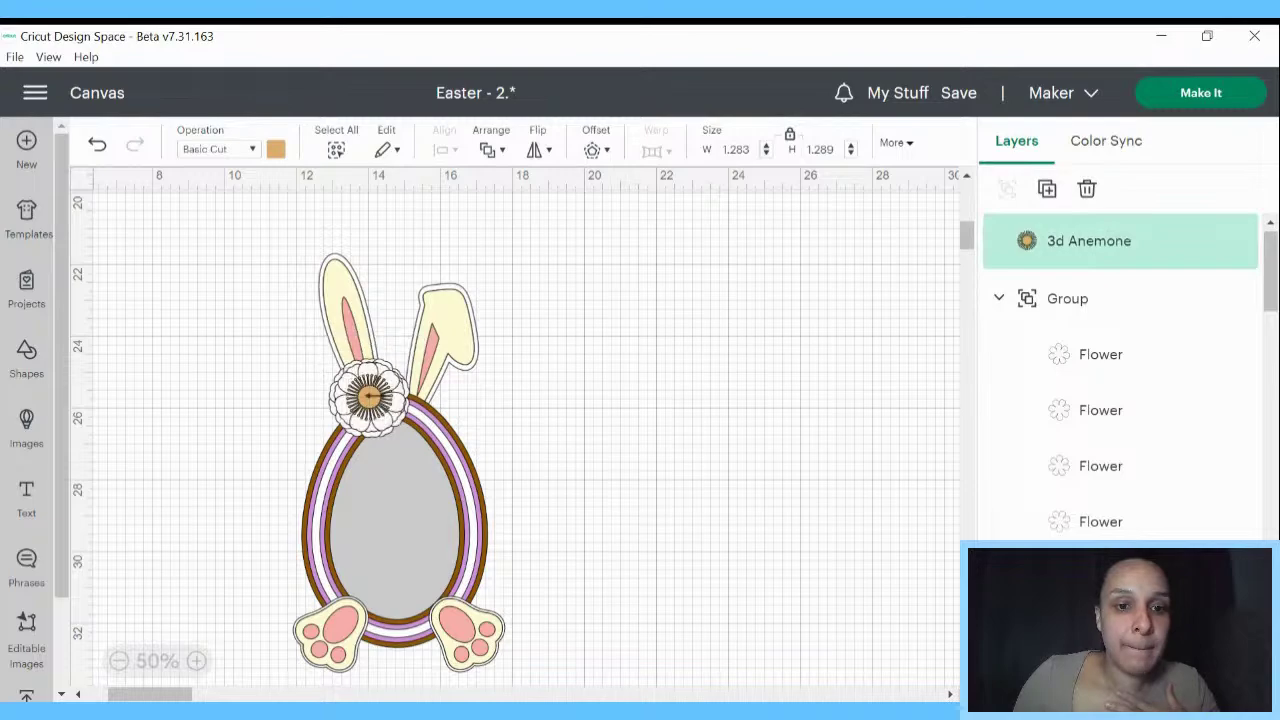
- Search the image library for #M10DB9B5B and insert the two-leaf image on the canvas
click(27, 448)
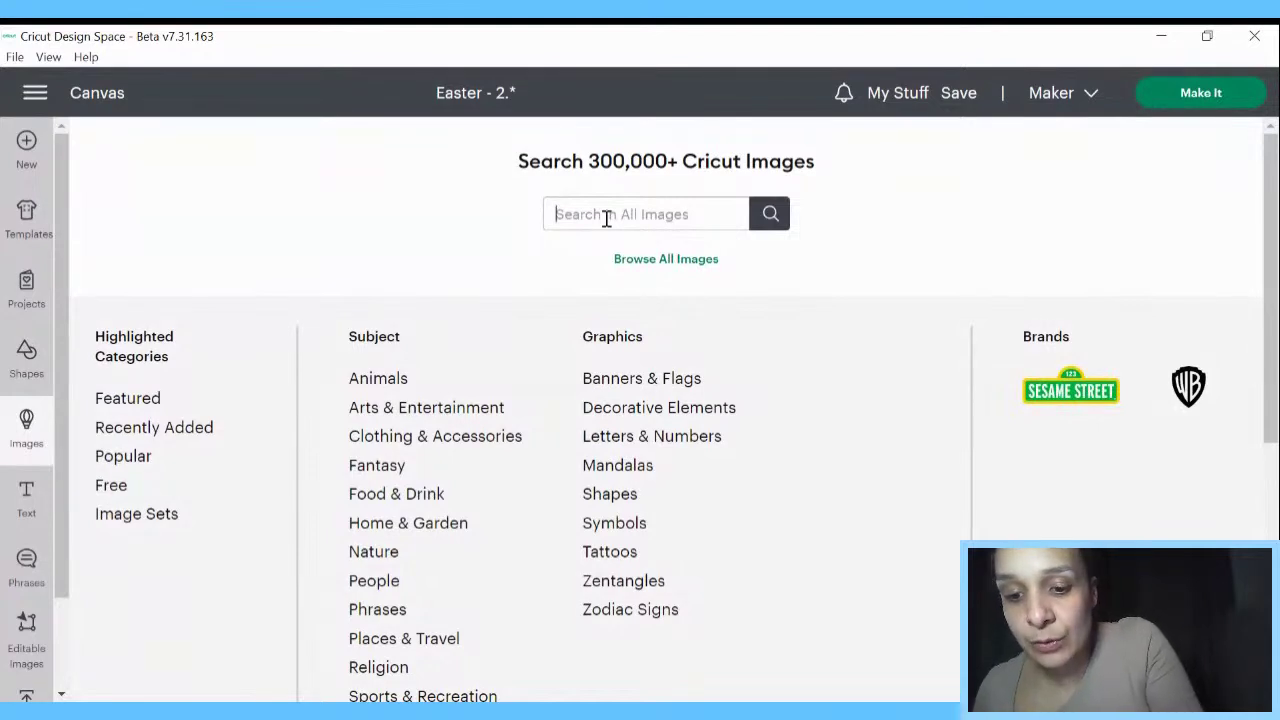
text(#)
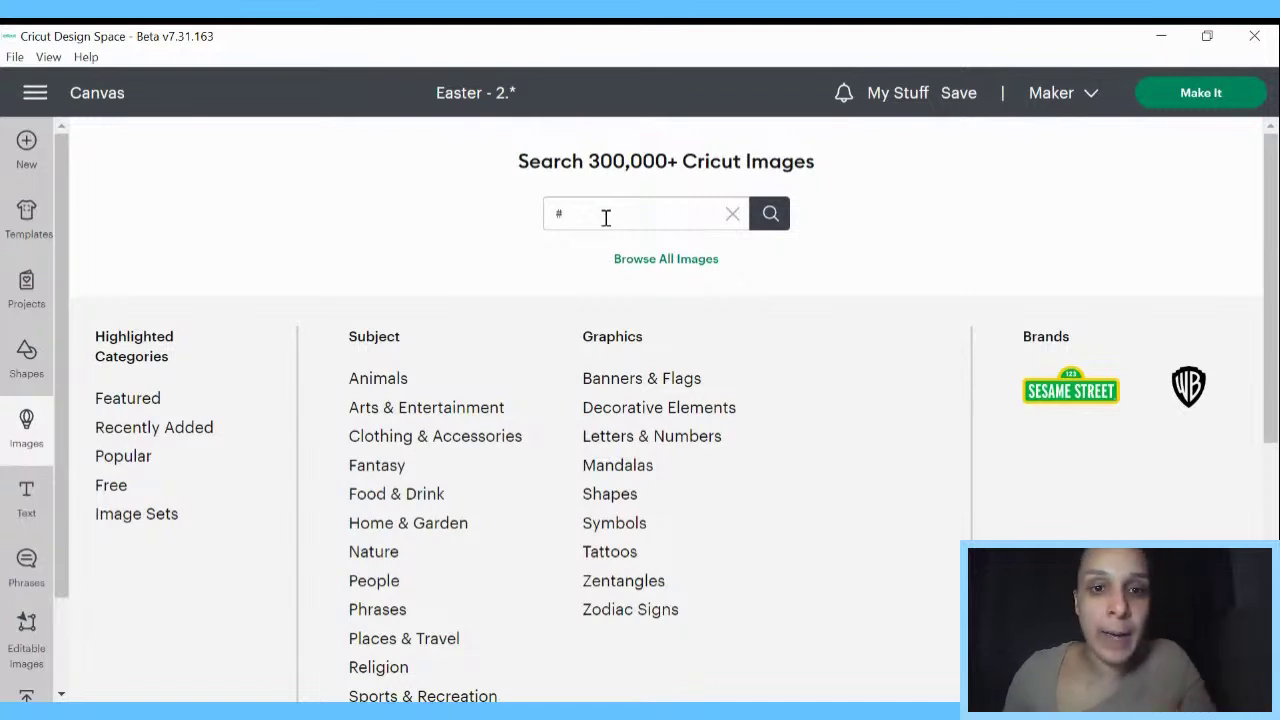
text(M10DB9B5B)
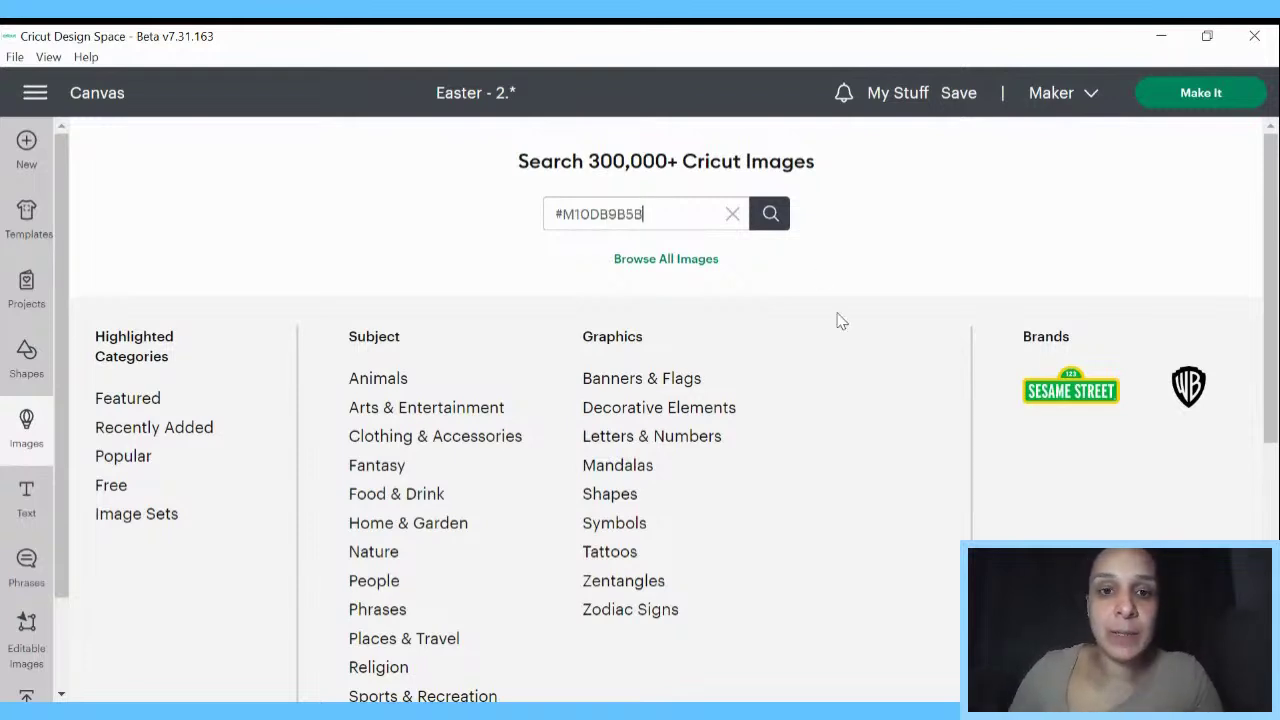
key(Return)
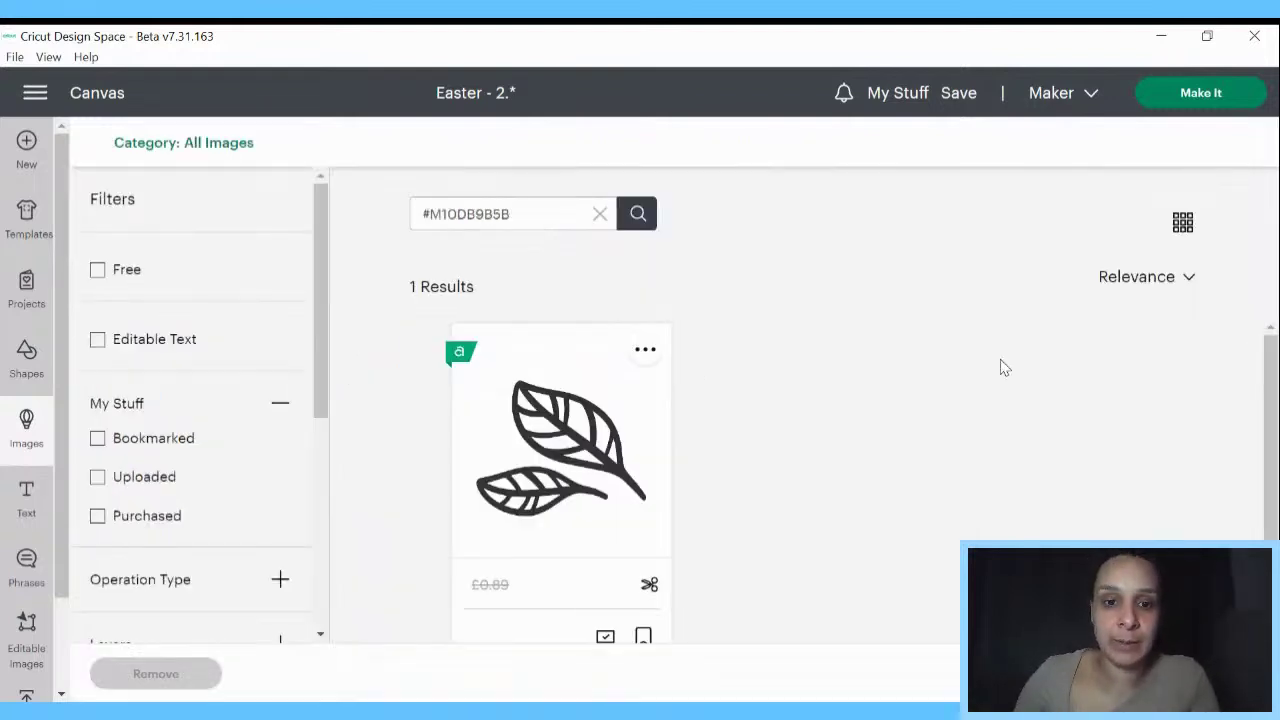
click(632, 537)
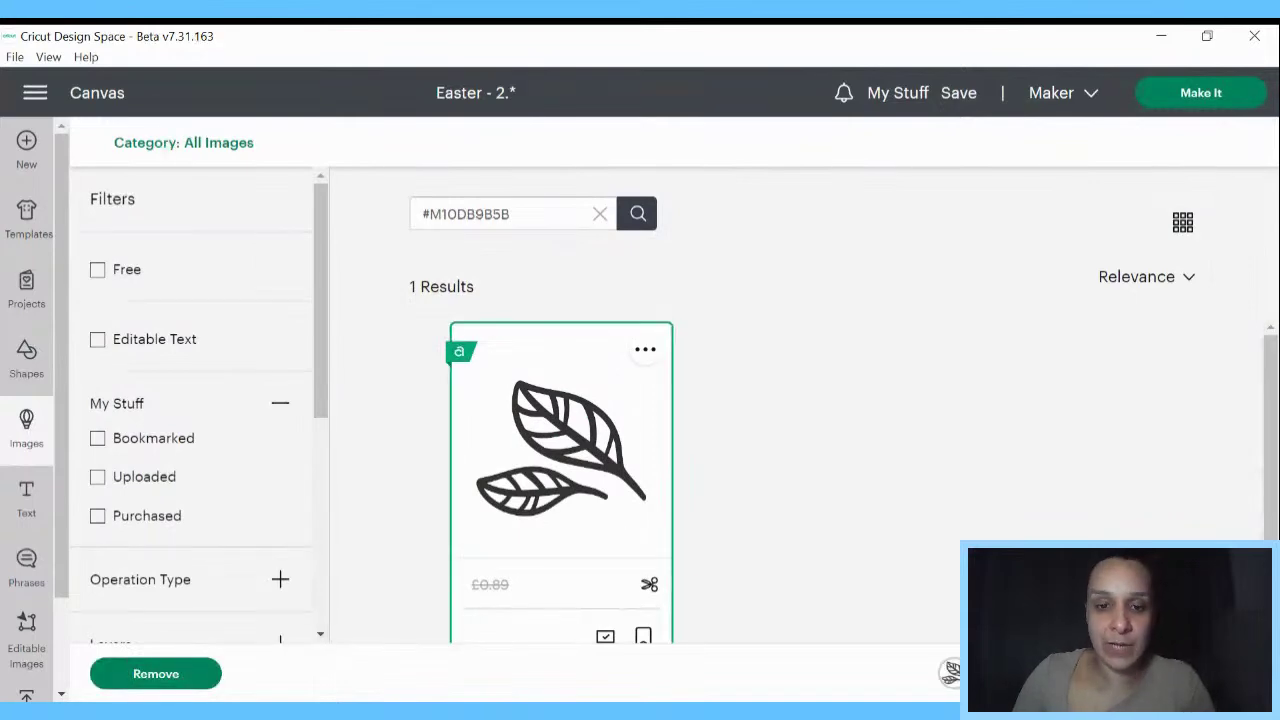
click(1190, 673)
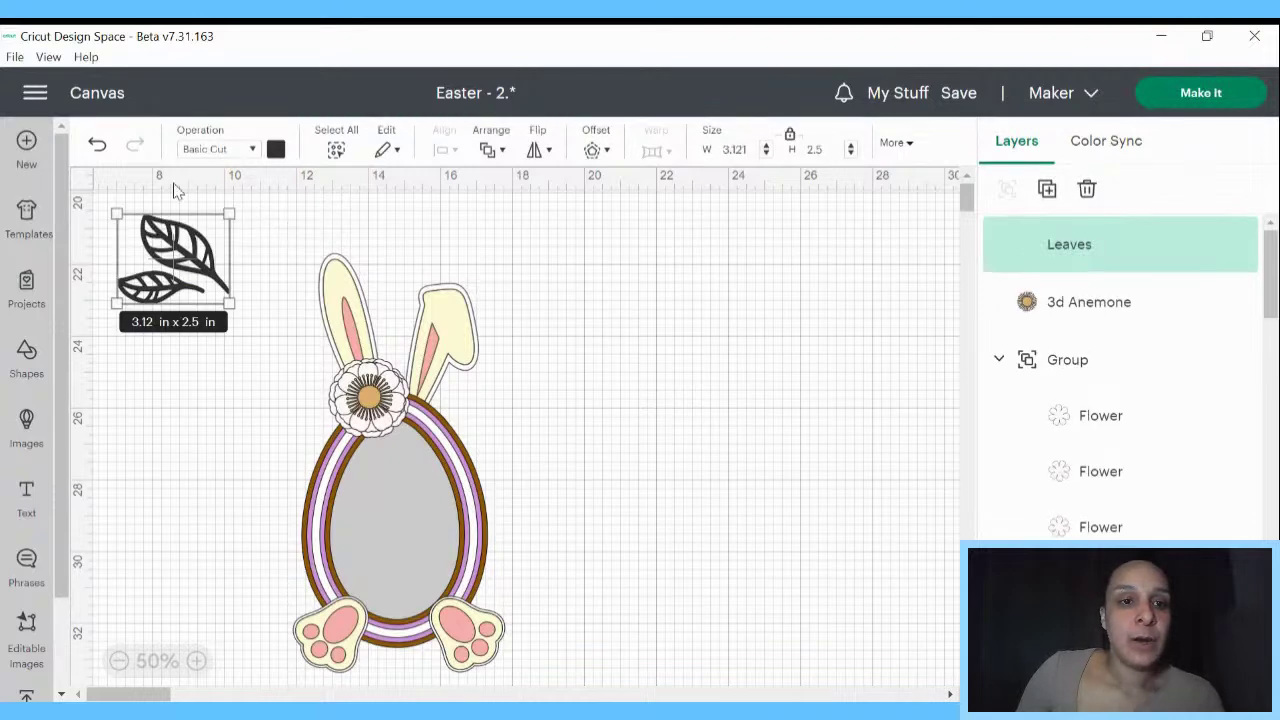
- Recolour the inserted leaves tan and set their width to 2.33 in
click(274, 152)
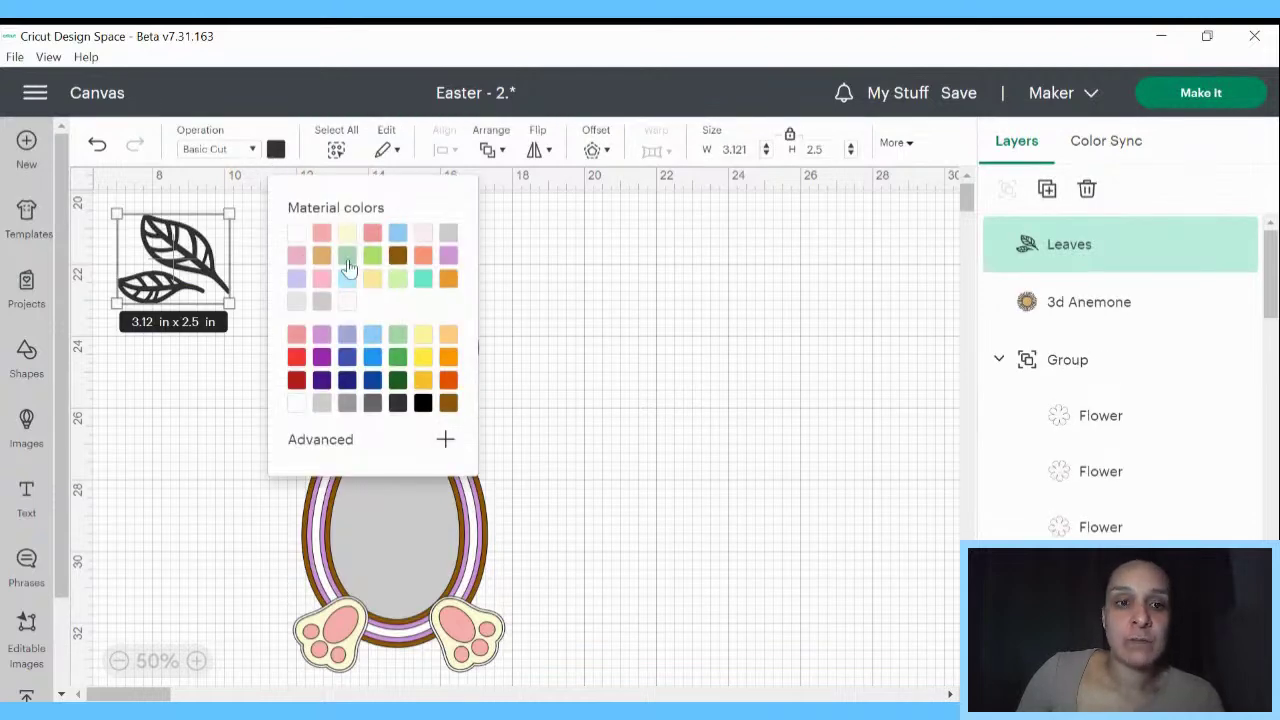
click(321, 255)
click(285, 288)
click(220, 281)
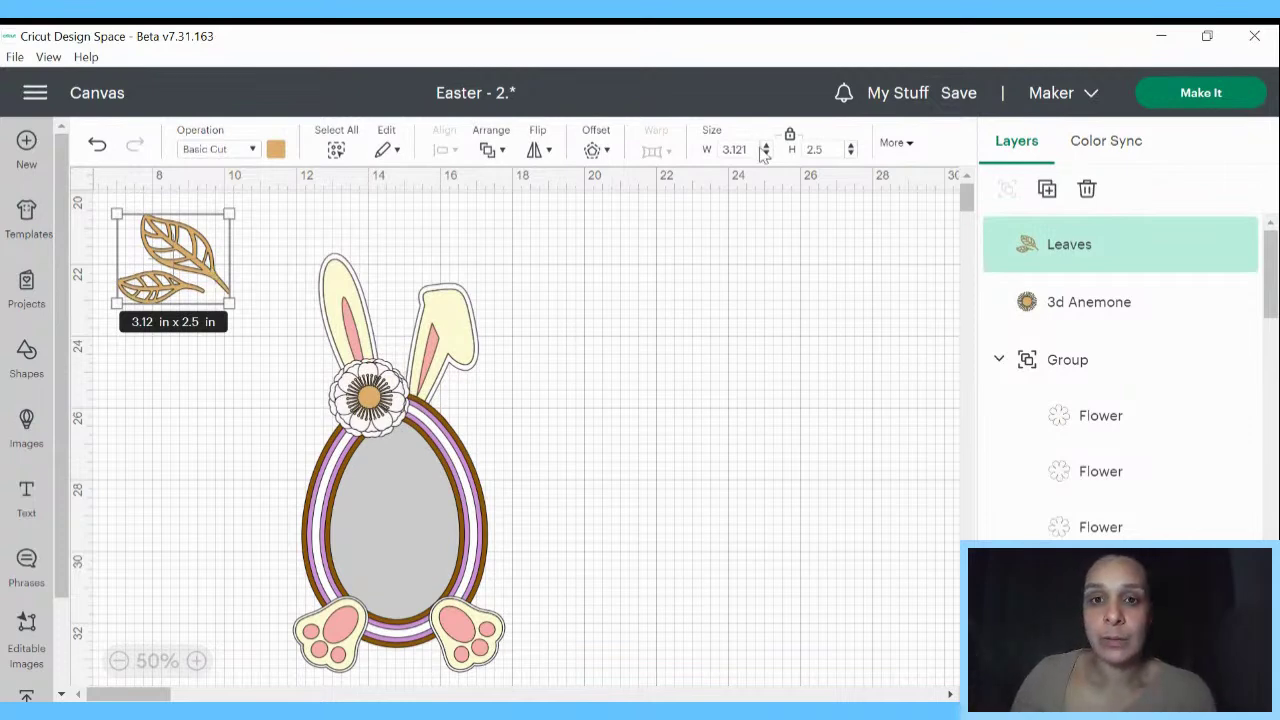
drag(764, 150, 690, 153)
text(2.33)
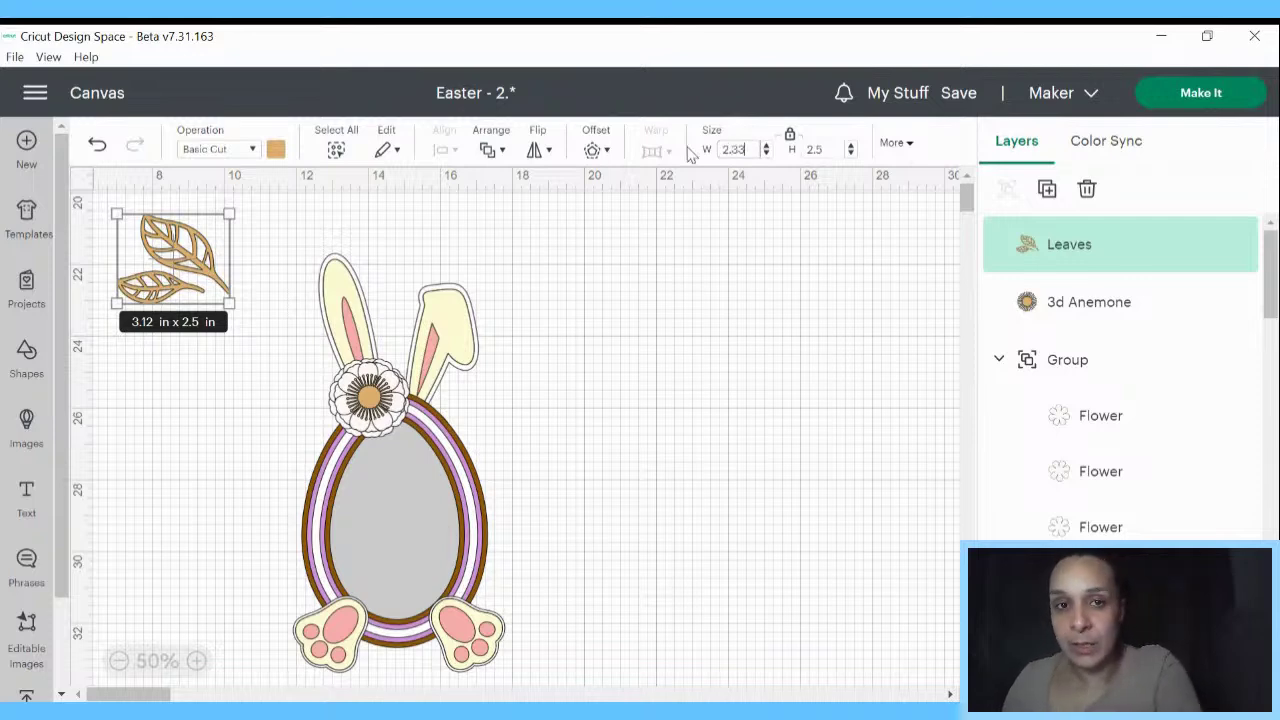
key(Return)
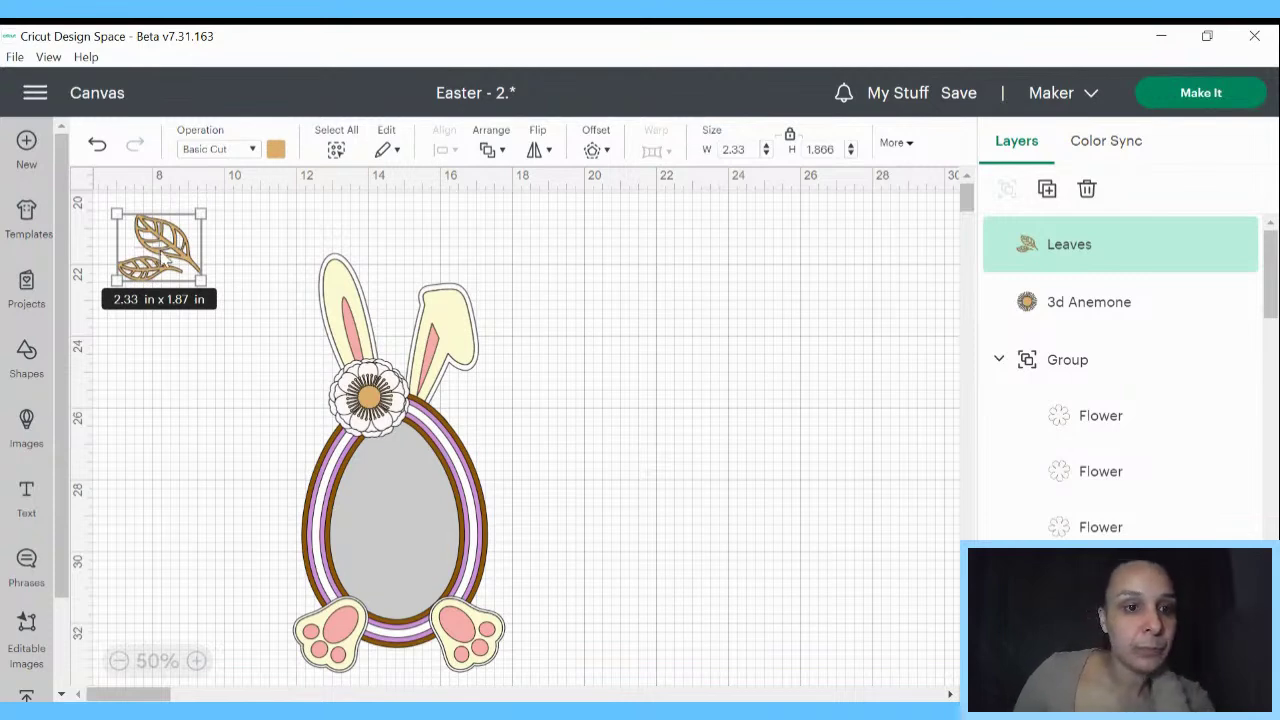
- Place the tan leaves against the white flower's left side and bring the flower group to the front
drag(160, 258, 223, 349)
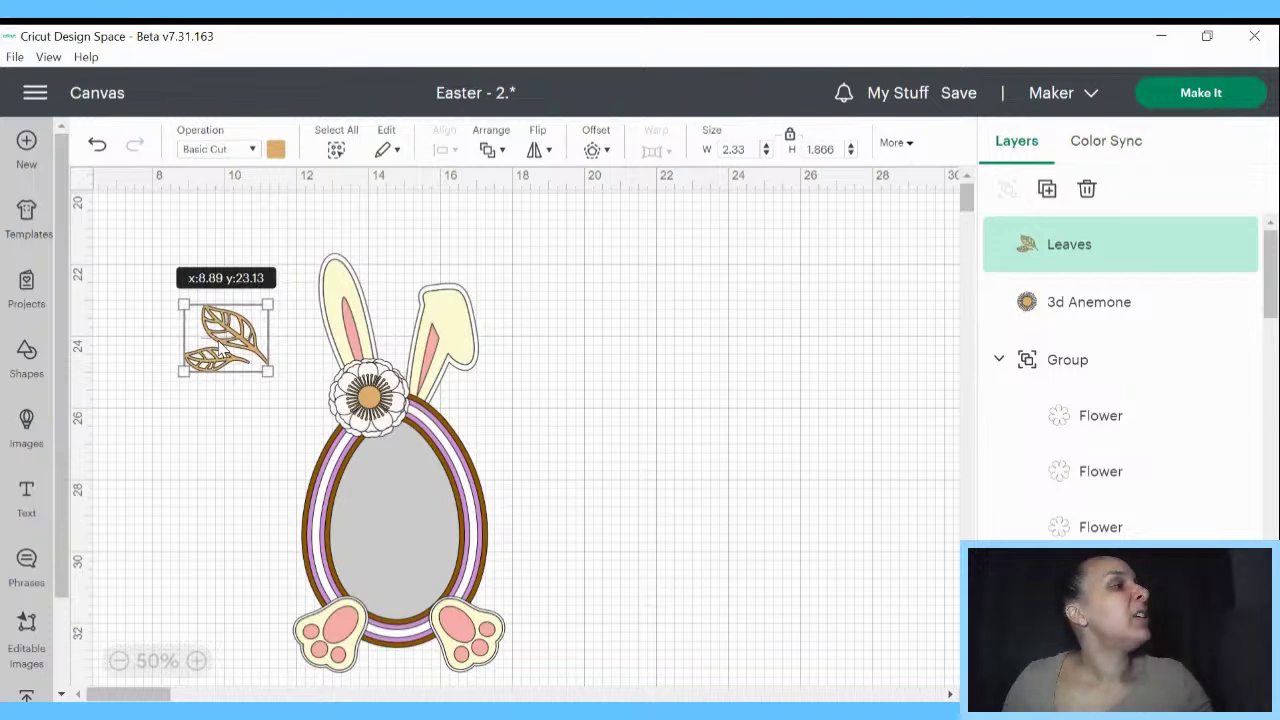
drag(222, 348, 327, 386)
right_click(321, 389)
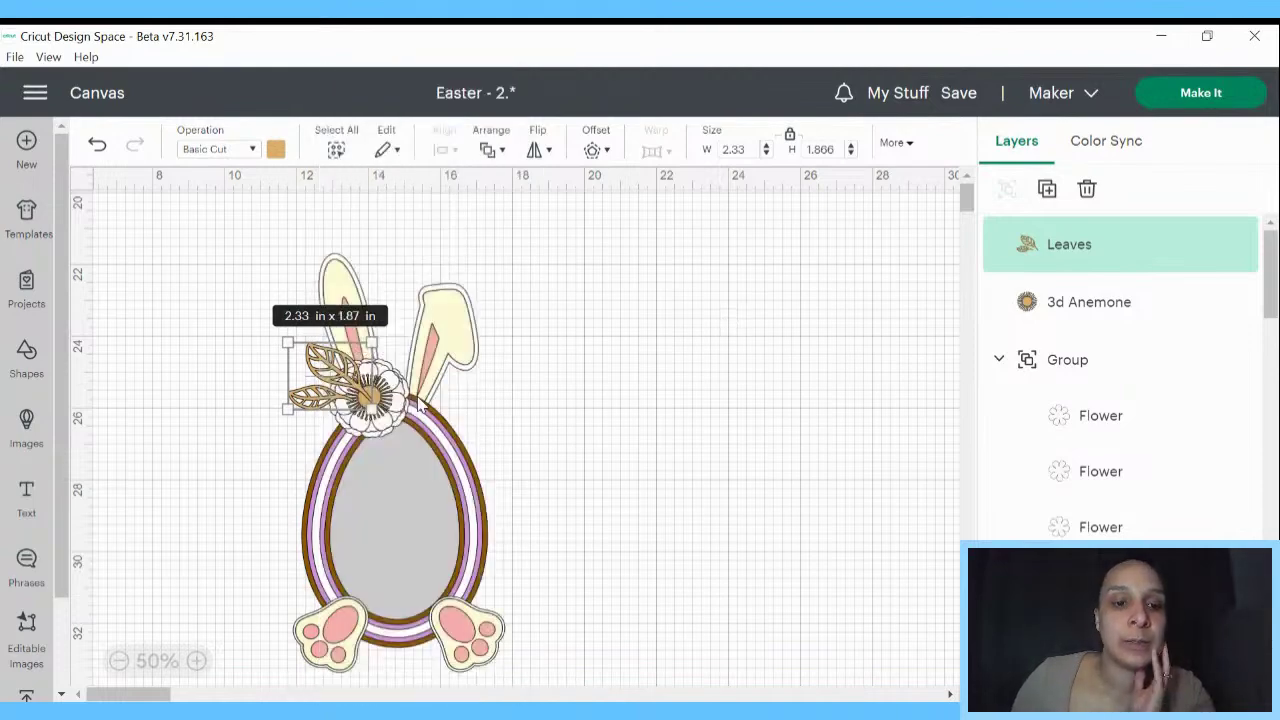
click(405, 420)
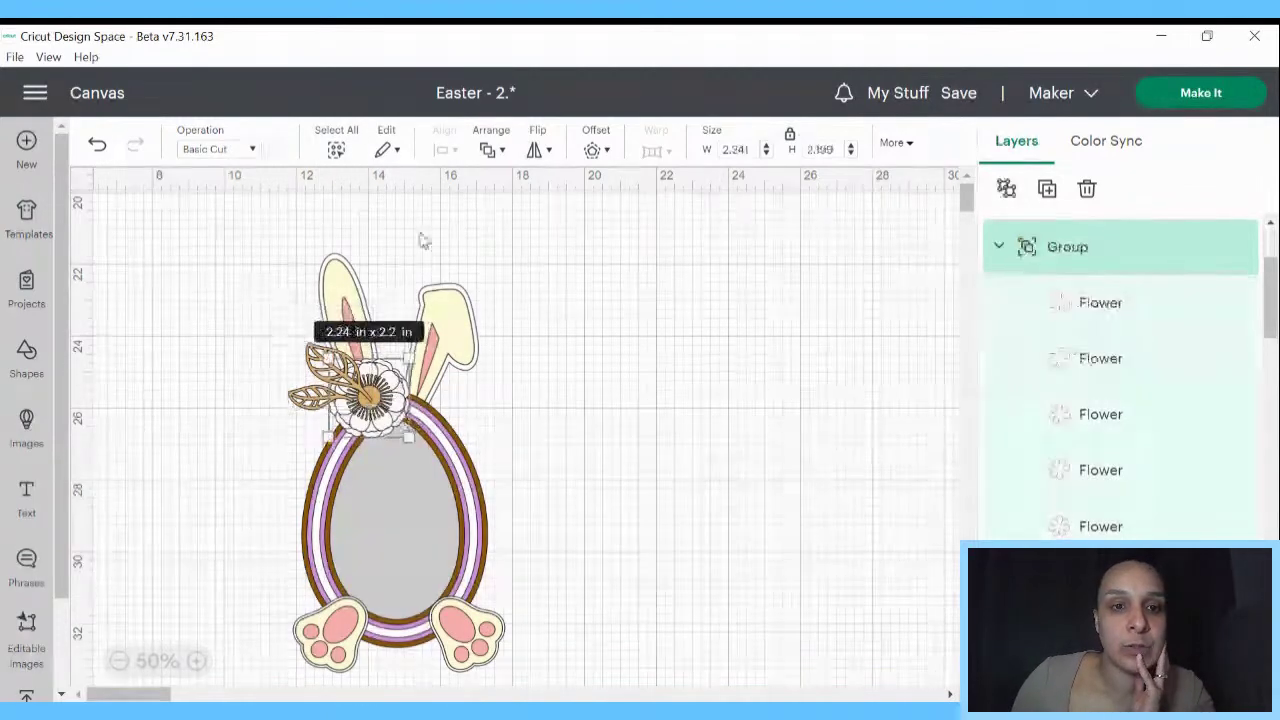
click(491, 149)
click(521, 191)
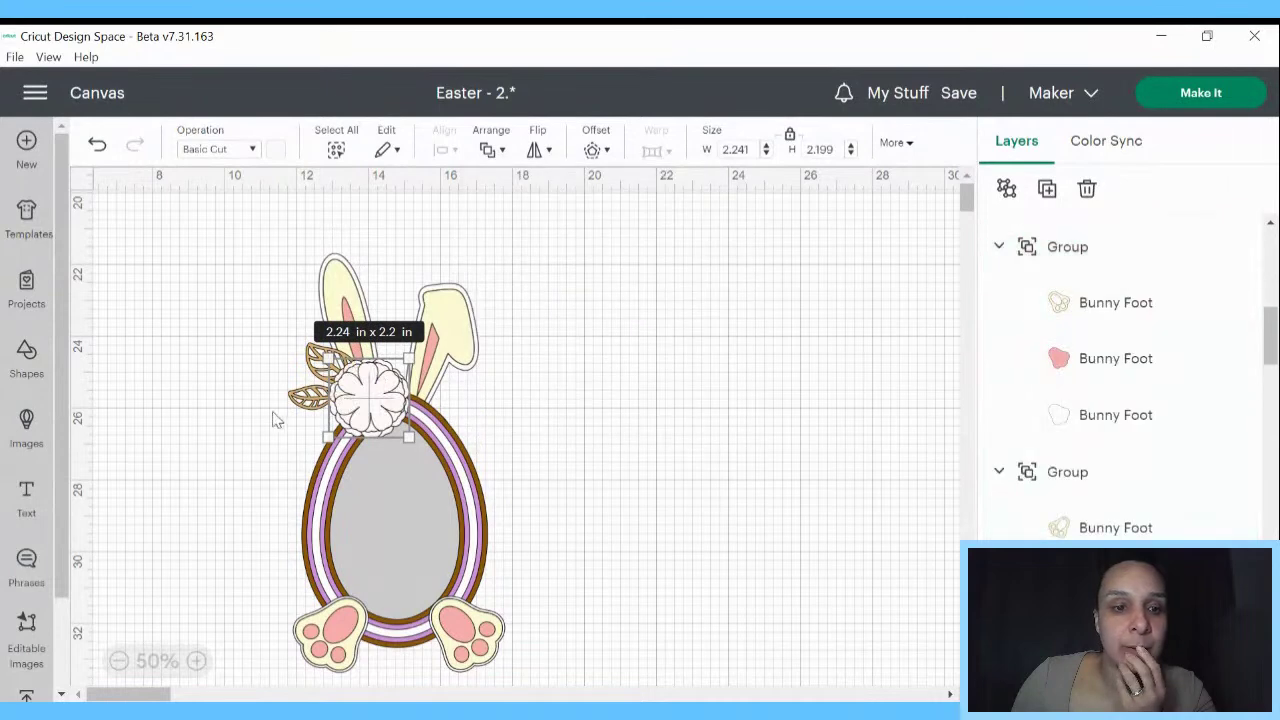
- Duplicate the tan leaves and recolour the copy light green
click(302, 395)
right_click(300, 395)
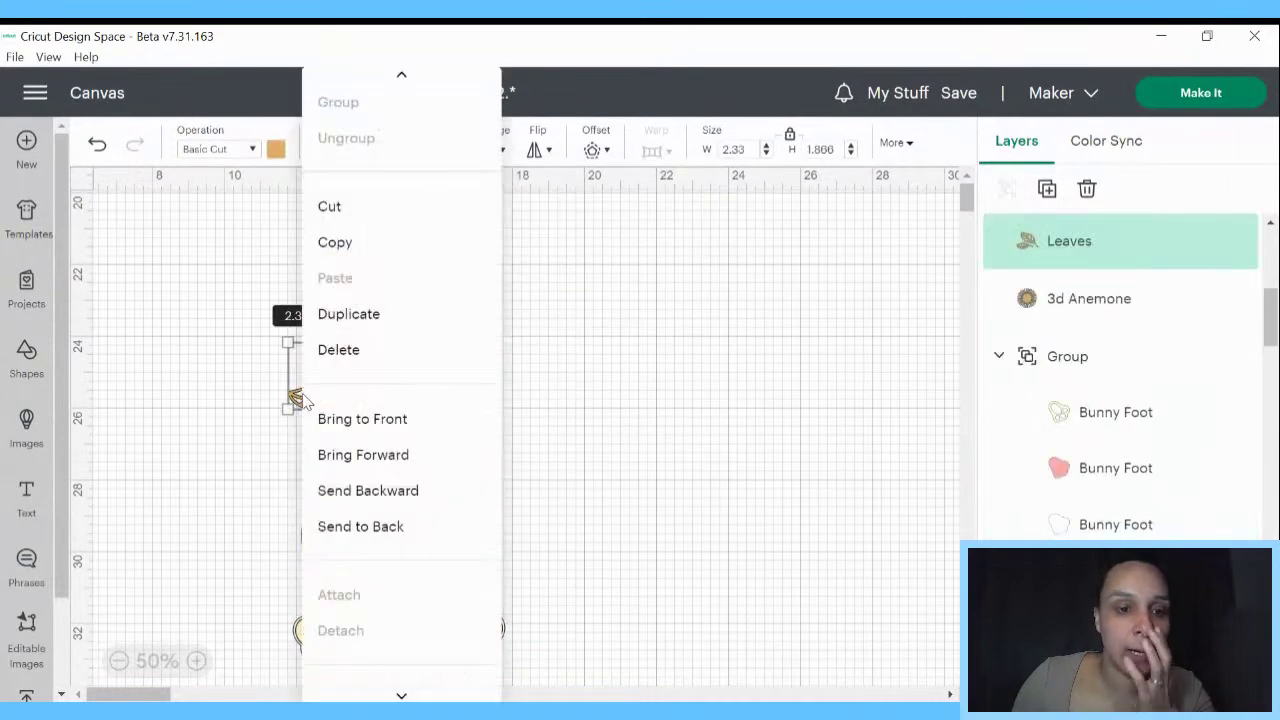
click(335, 313)
click(276, 149)
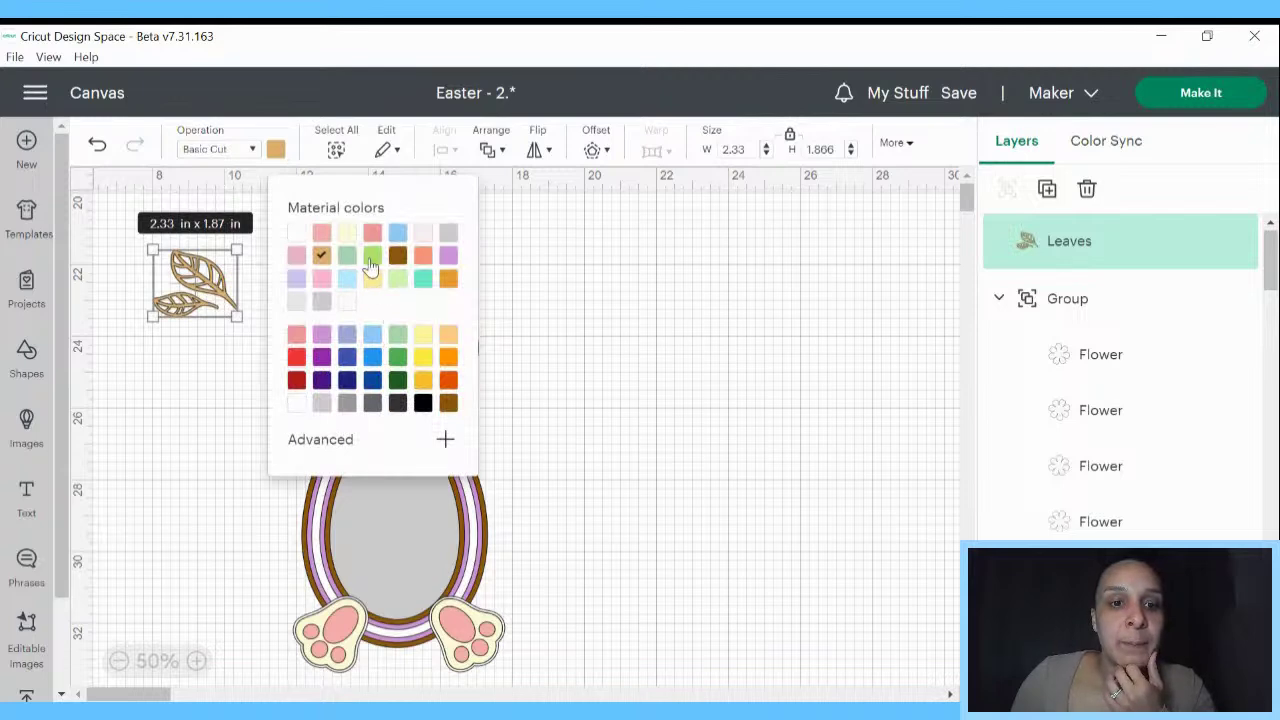
click(397, 334)
click(637, 343)
- Rotate the green leaves to point downward and place them at the white flower's lower right edge
drag(205, 290, 360, 372)
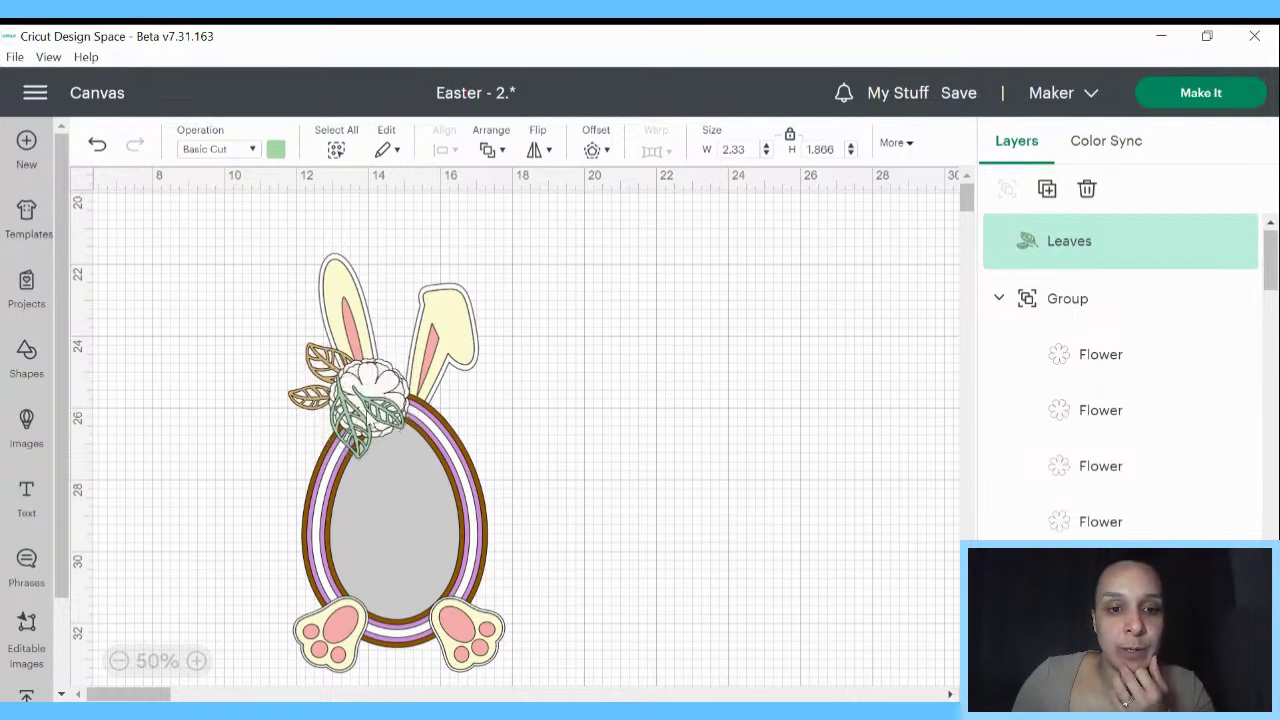
drag(366, 425, 400, 442)
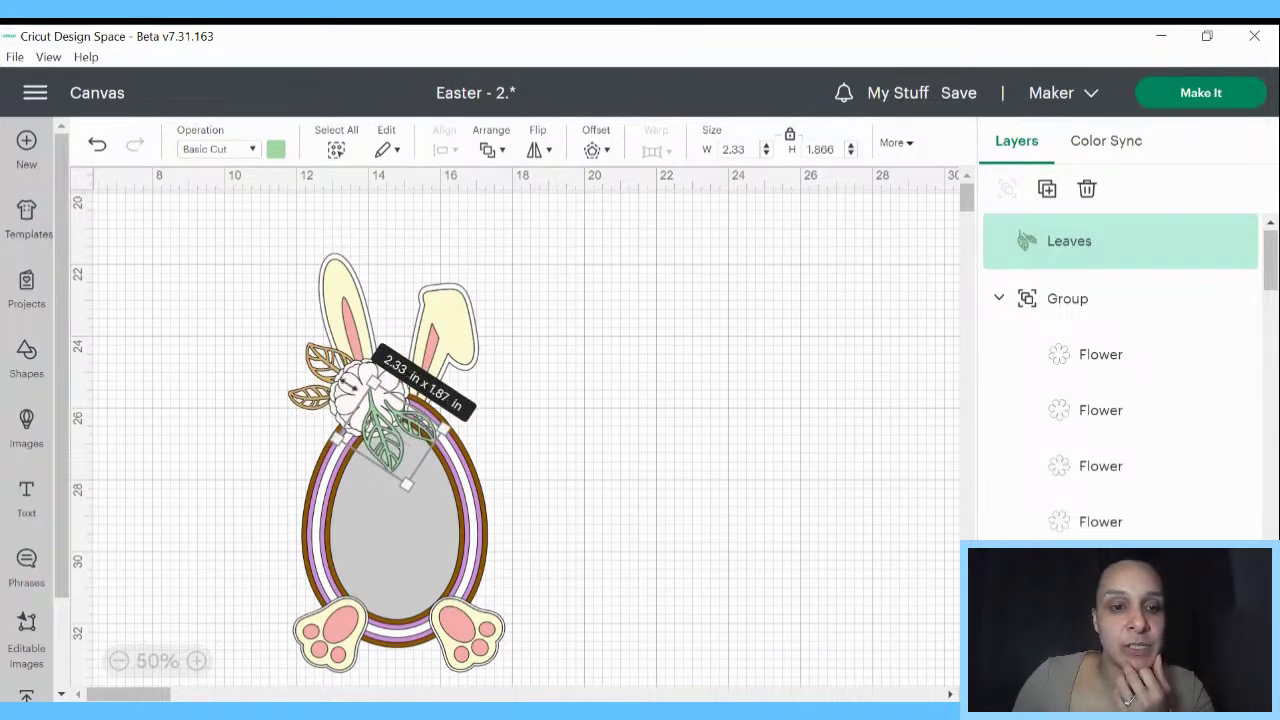
click(809, 357)
- Bring the white flower group to the front, followed by its tan stamen centre
click(368, 384)
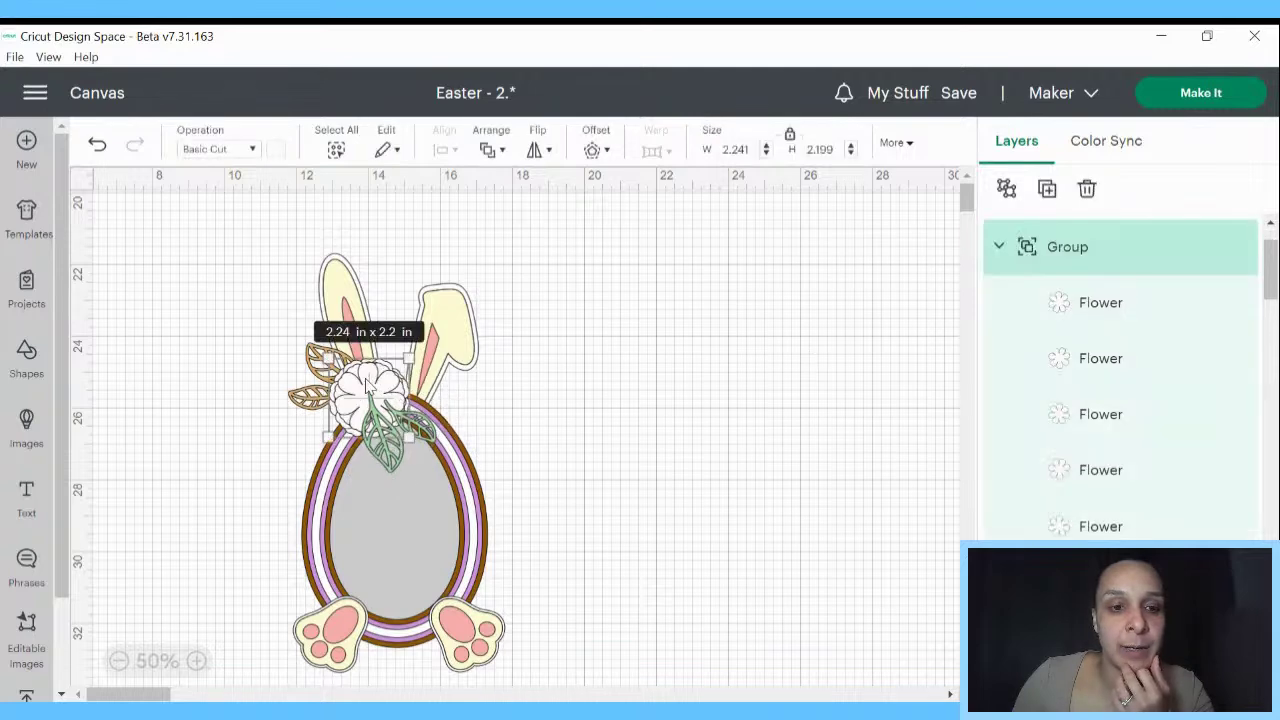
click(488, 150)
click(513, 203)
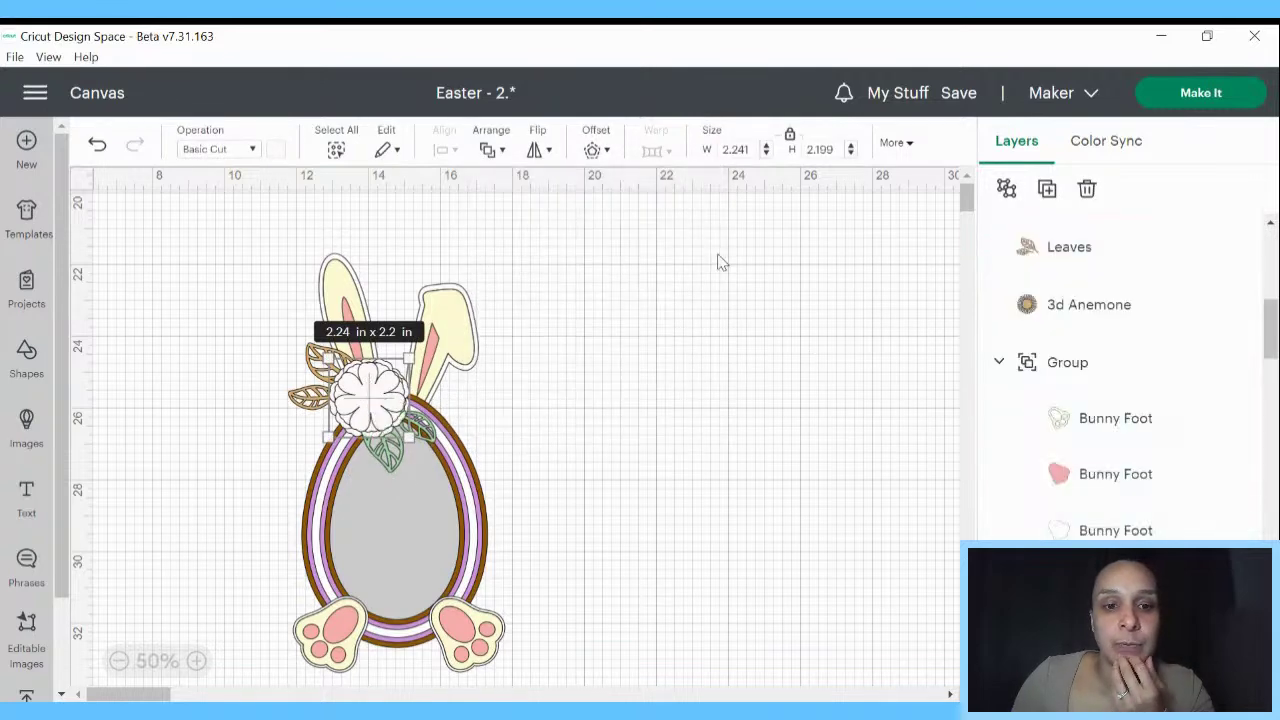
click(1073, 310)
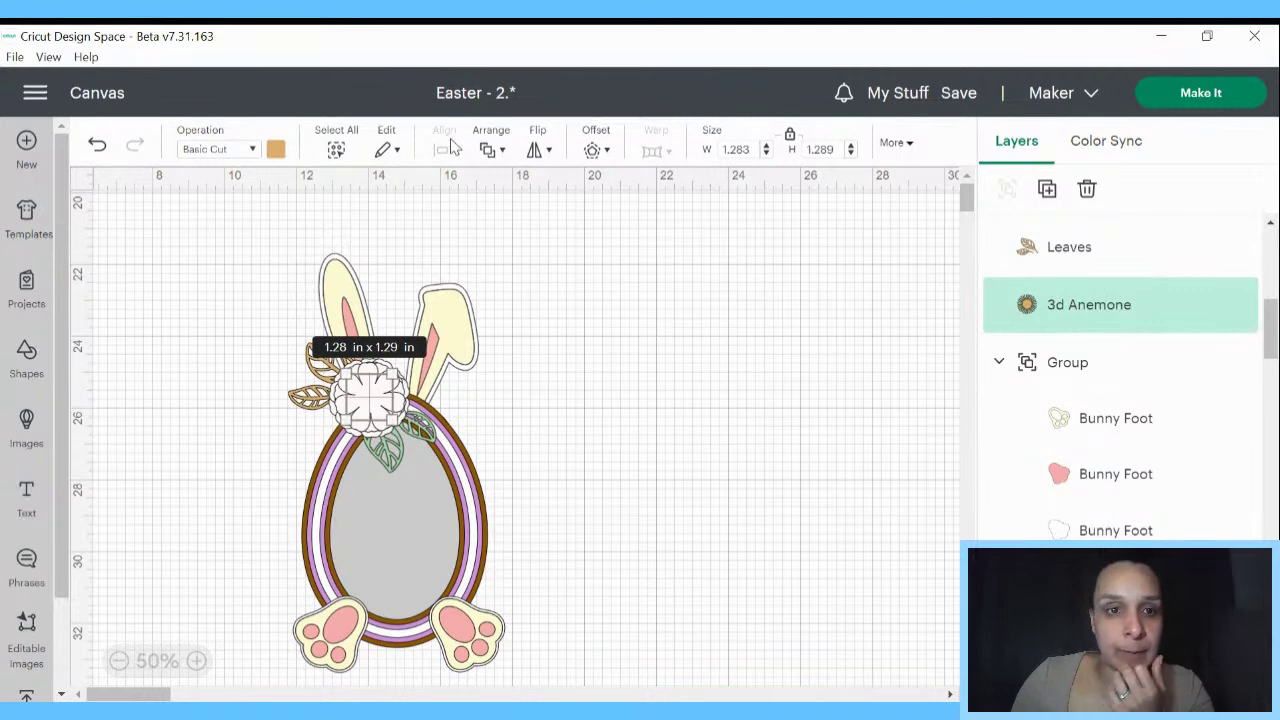
click(490, 150)
click(527, 193)
click(703, 357)
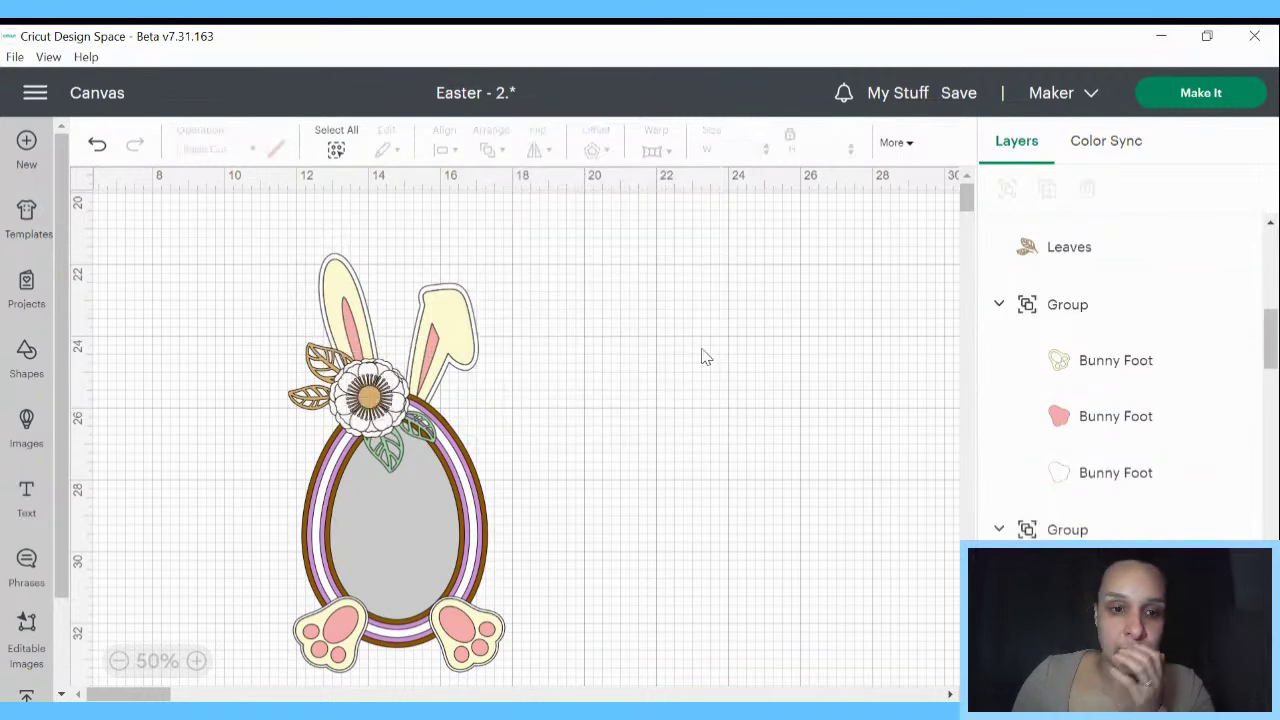
- Reposition and rotate the green leaves so they fan out from behind the white flower's right side
mouse_move(433, 428)
mouse_down()
mouse_move(406, 424)
mouse_move(426, 398)
mouse_move(429, 451)
mouse_move(402, 470)
mouse_move(448, 437)
mouse_up()
click(478, 380)
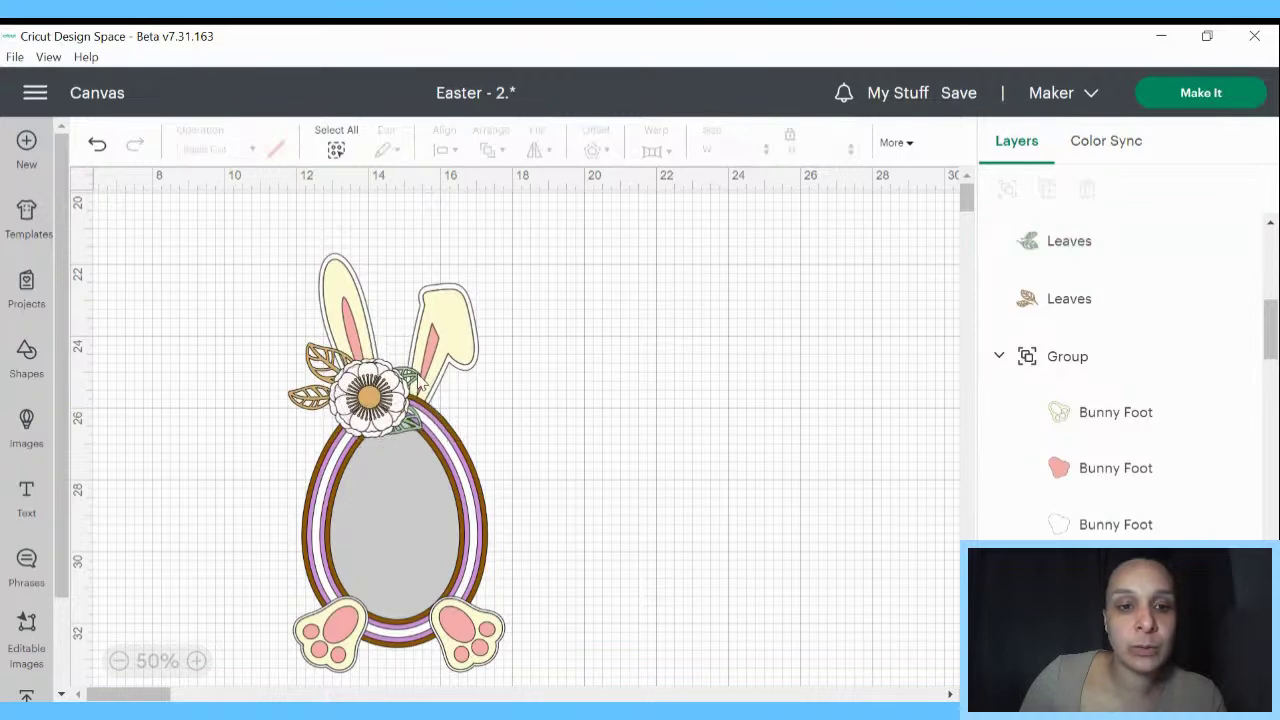
drag(421, 381, 424, 352)
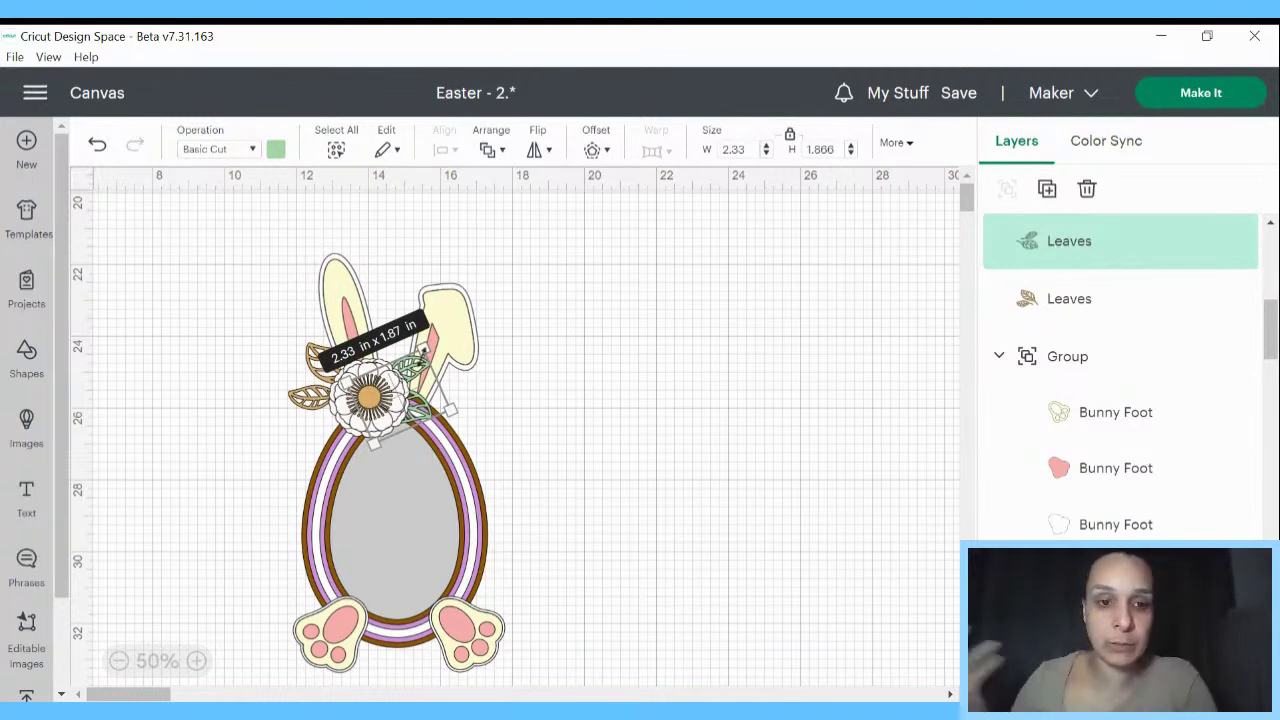
click(548, 402)
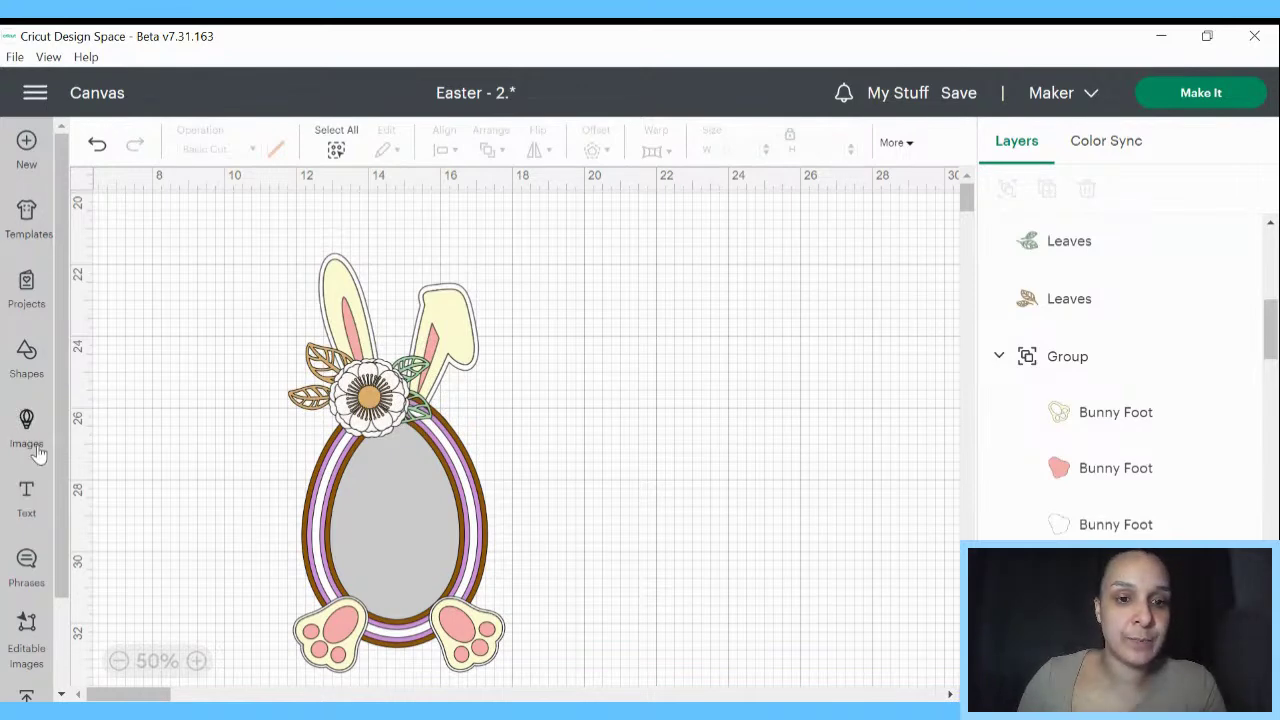
- Search the image library for #M47D78D5C and add the black butterfly image to the canvas
click(37, 451)
click(666, 214)
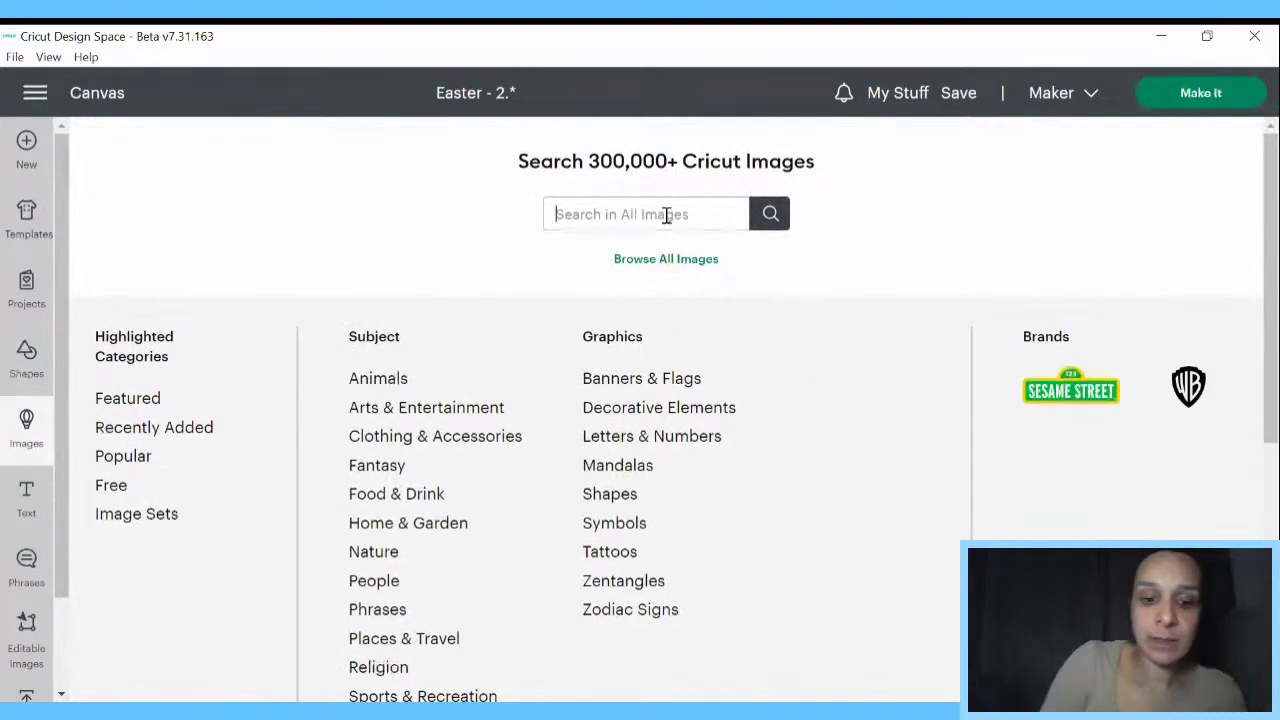
text(#M47D78D5C)
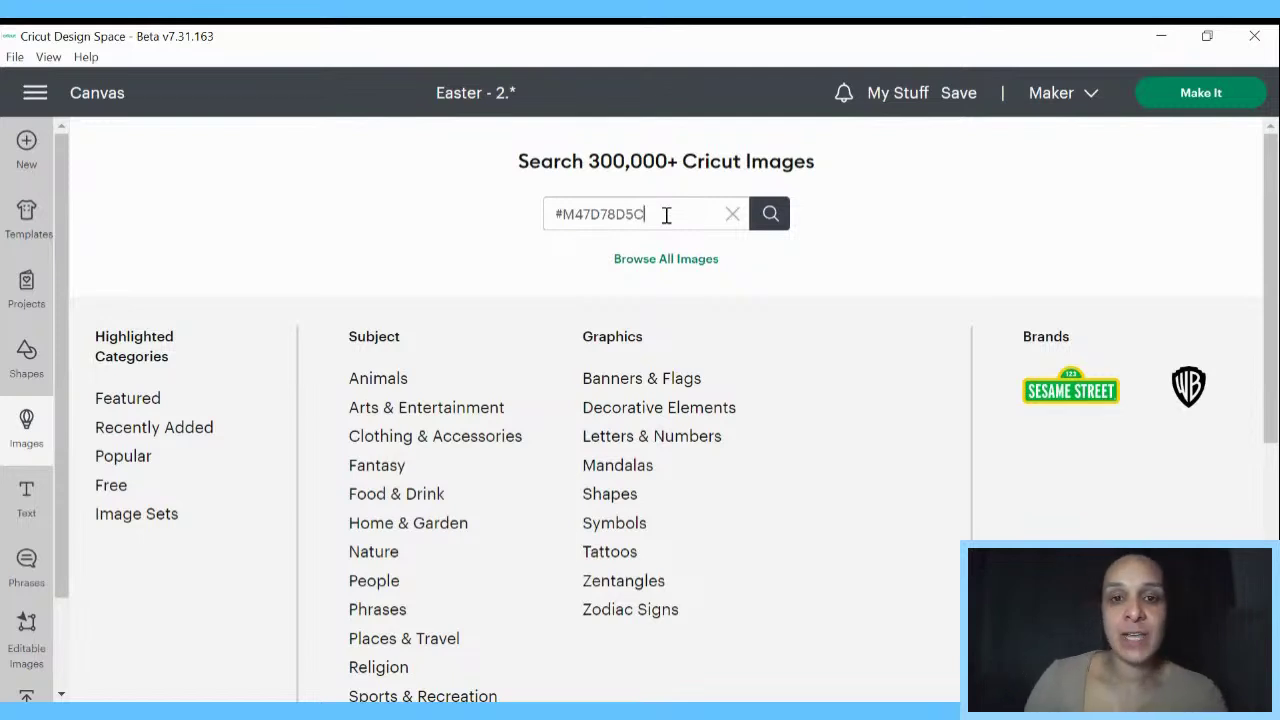
key(Return)
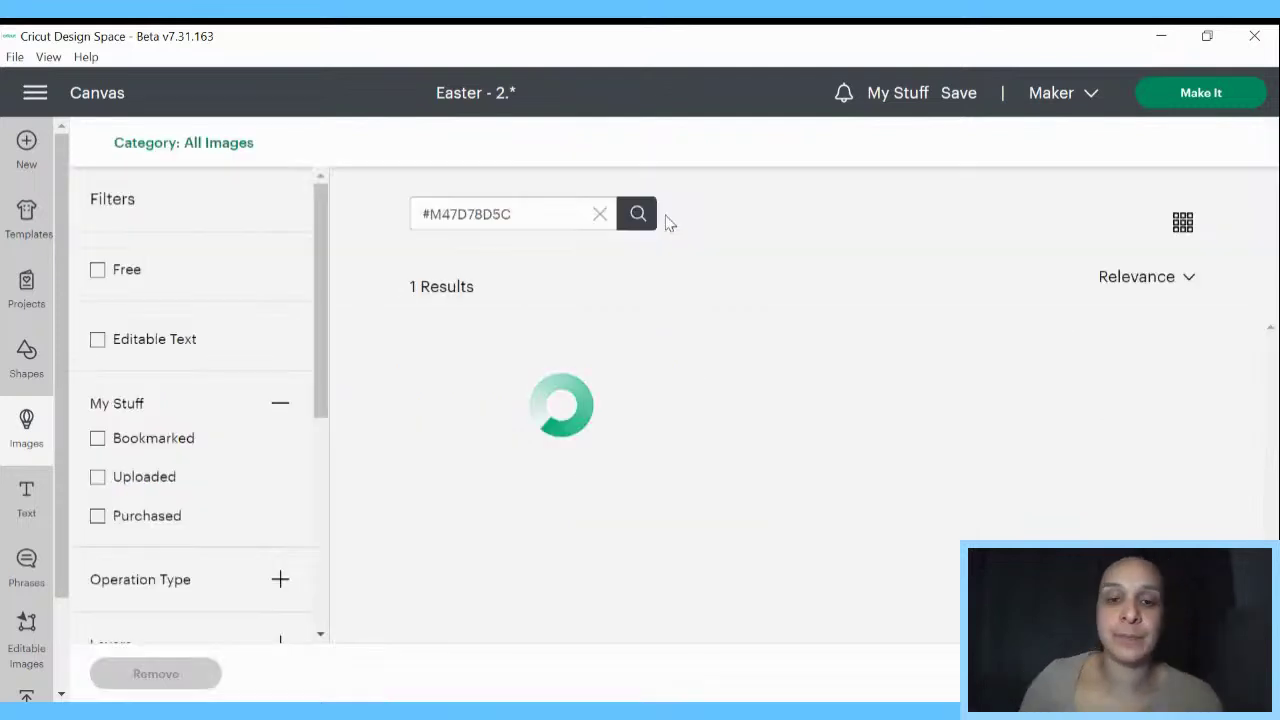
click(597, 484)
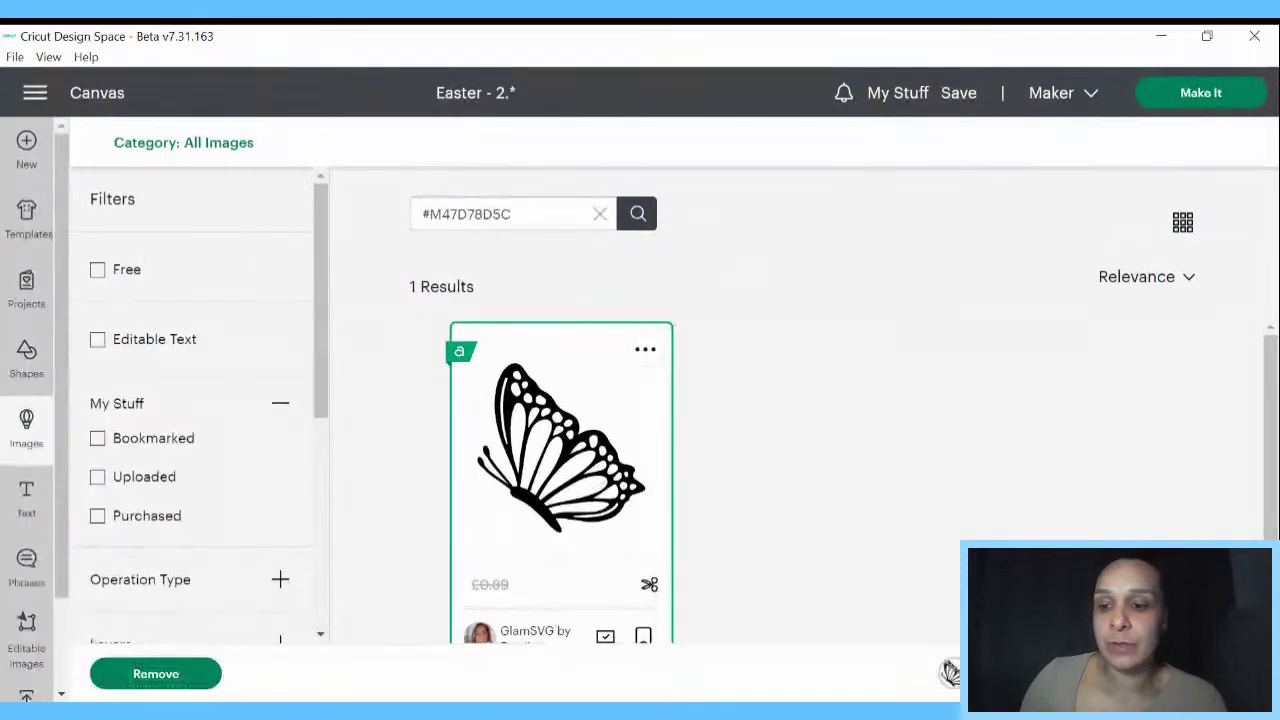
click(1200, 673)
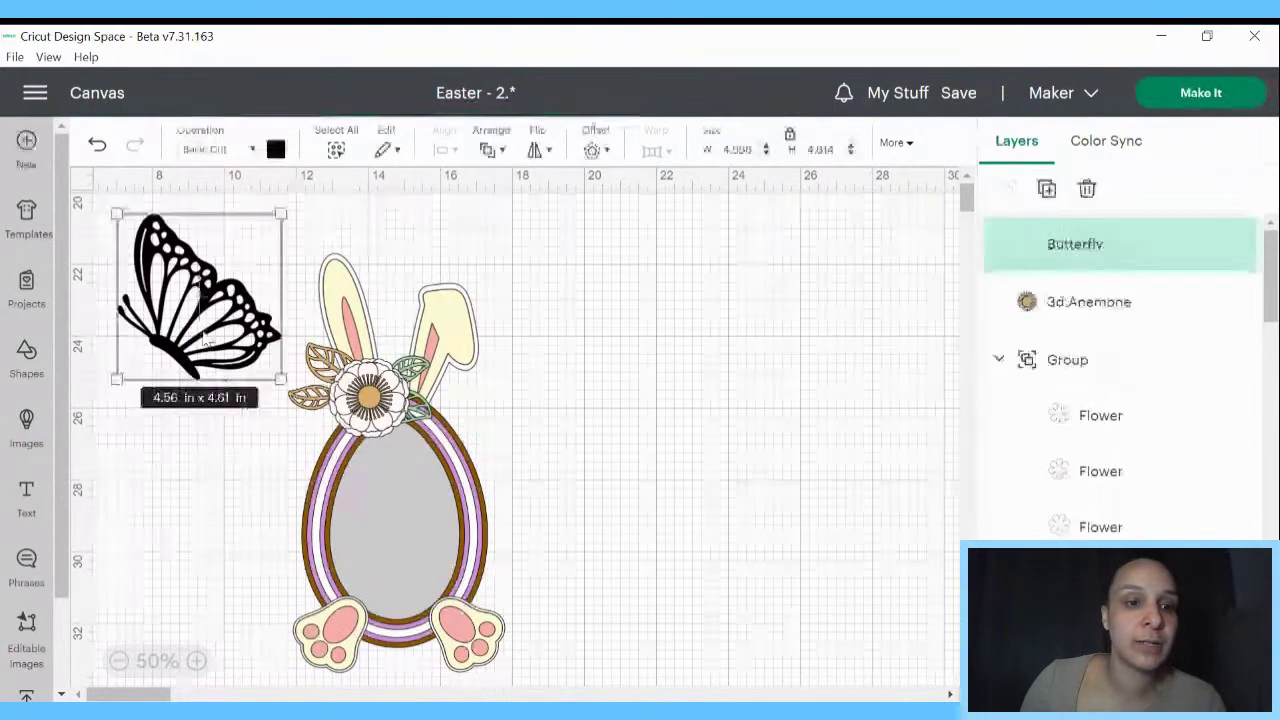
- Recolour the butterfly tan and move it to the blank area right of the bunny egg
click(276, 149)
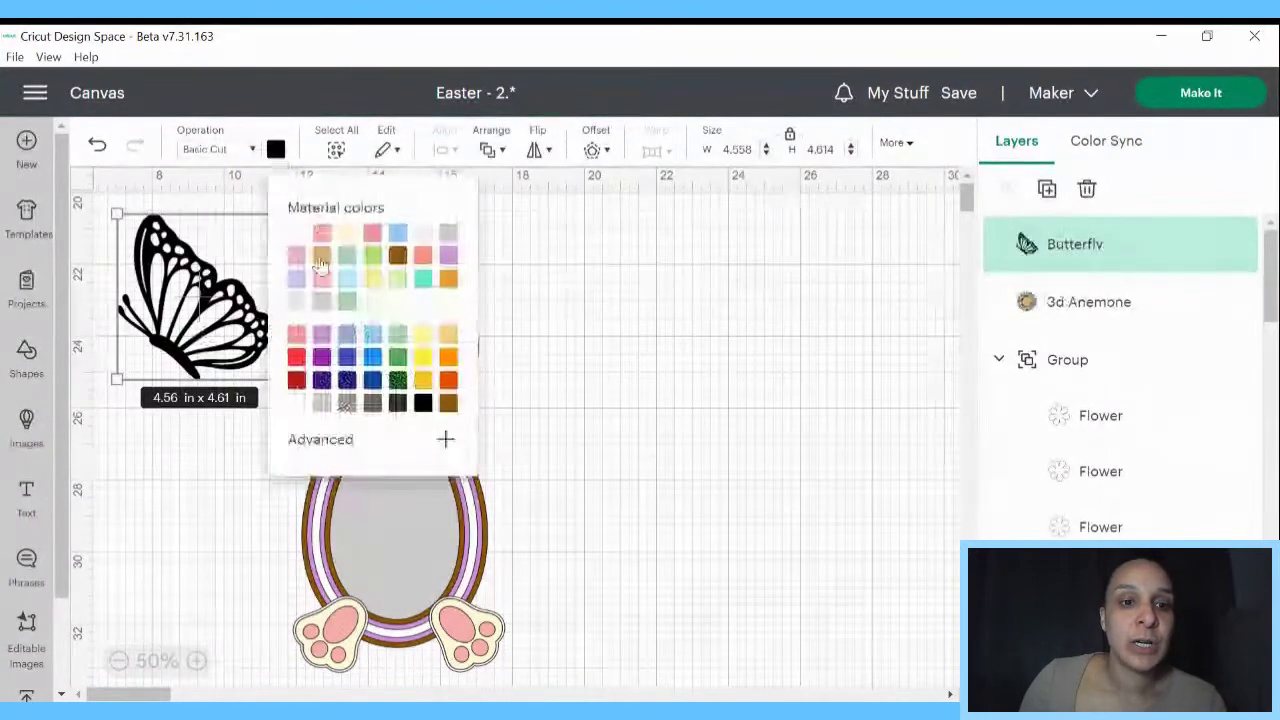
click(321, 256)
click(575, 297)
drag(209, 306, 612, 405)
- Duplicate the tan butterfly, place the copy to its right and hide all the copy's inner contours to make a solid silhouette
right_click(612, 405)
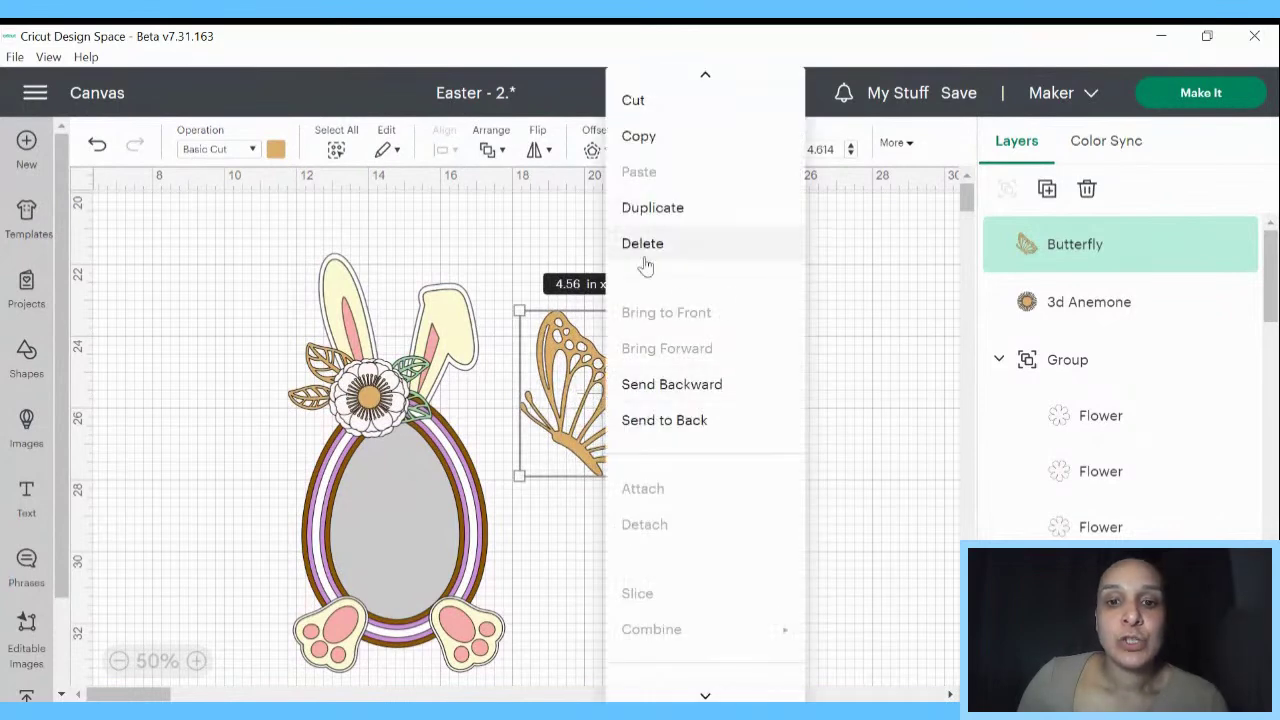
click(653, 208)
drag(237, 320, 771, 391)
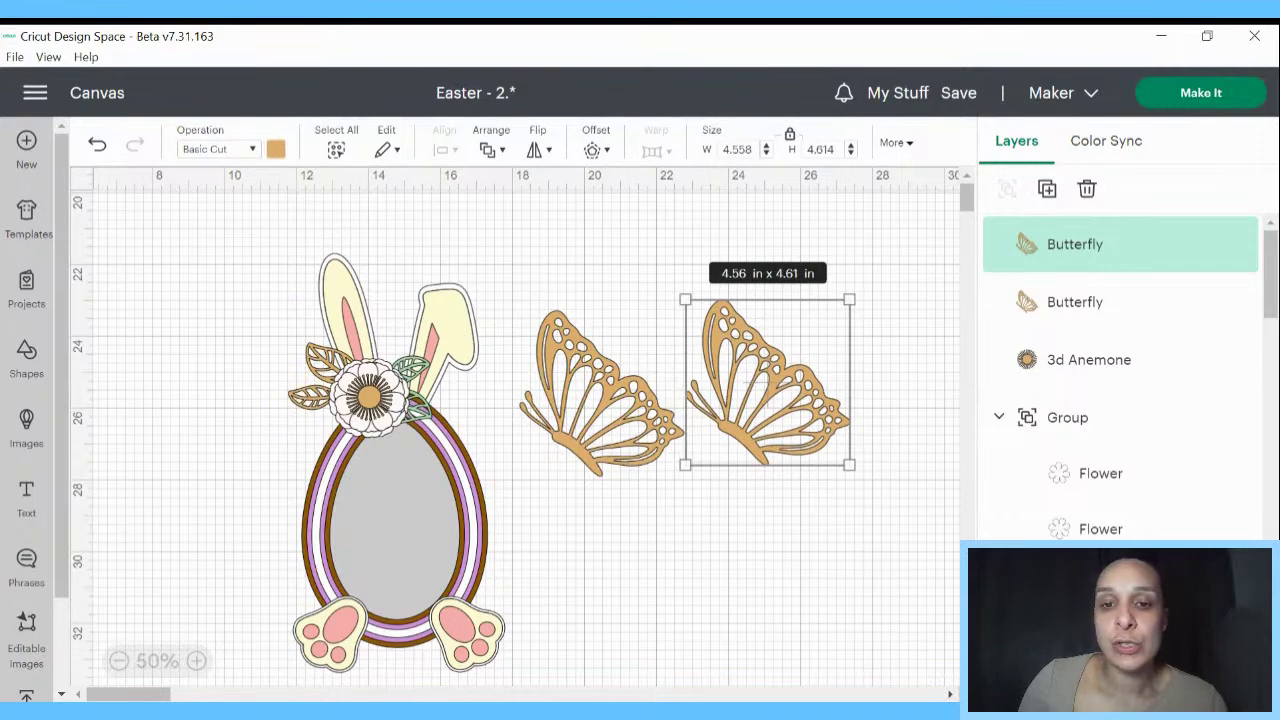
click(1235, 685)
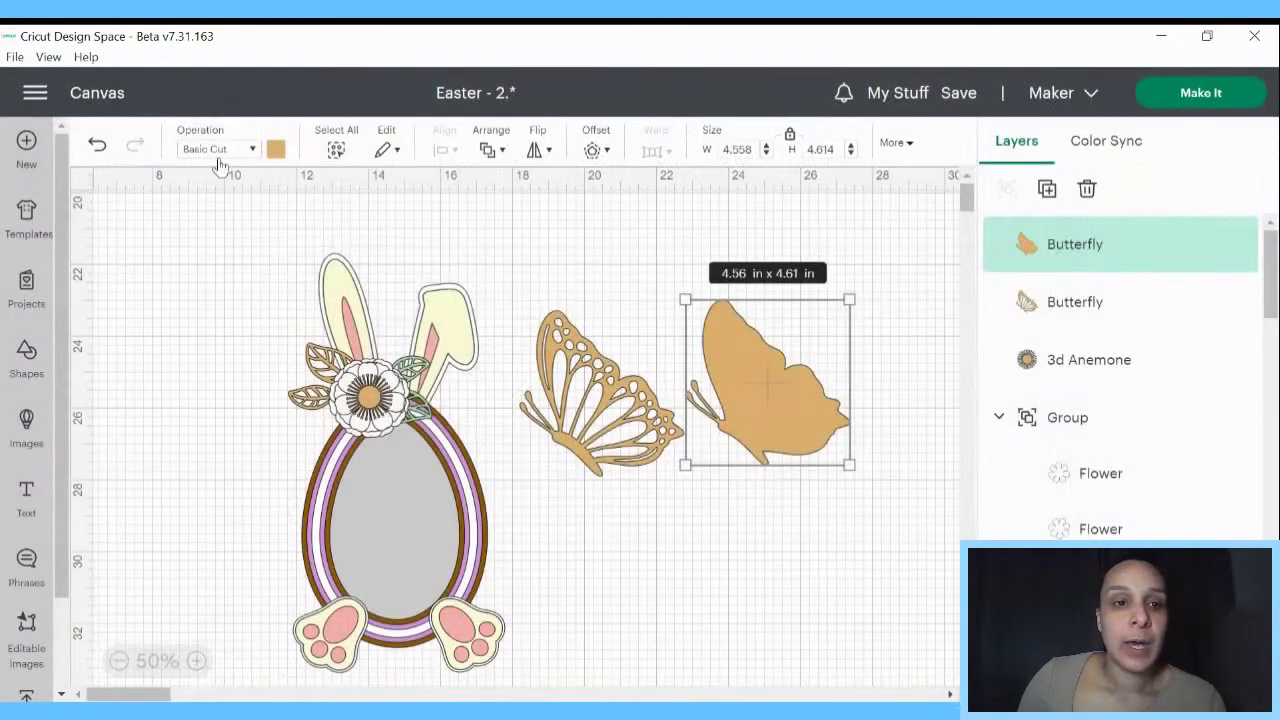
- Recolour the solid butterfly silhouette white
click(276, 150)
click(296, 232)
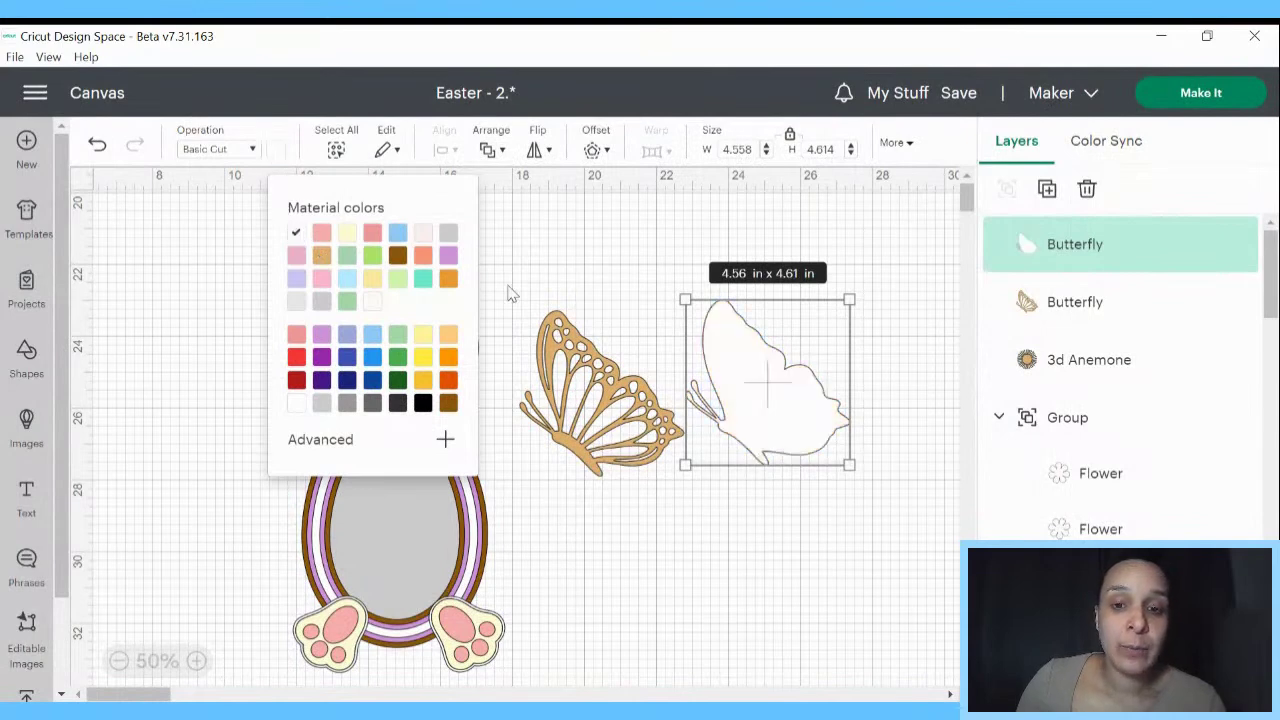
click(574, 279)
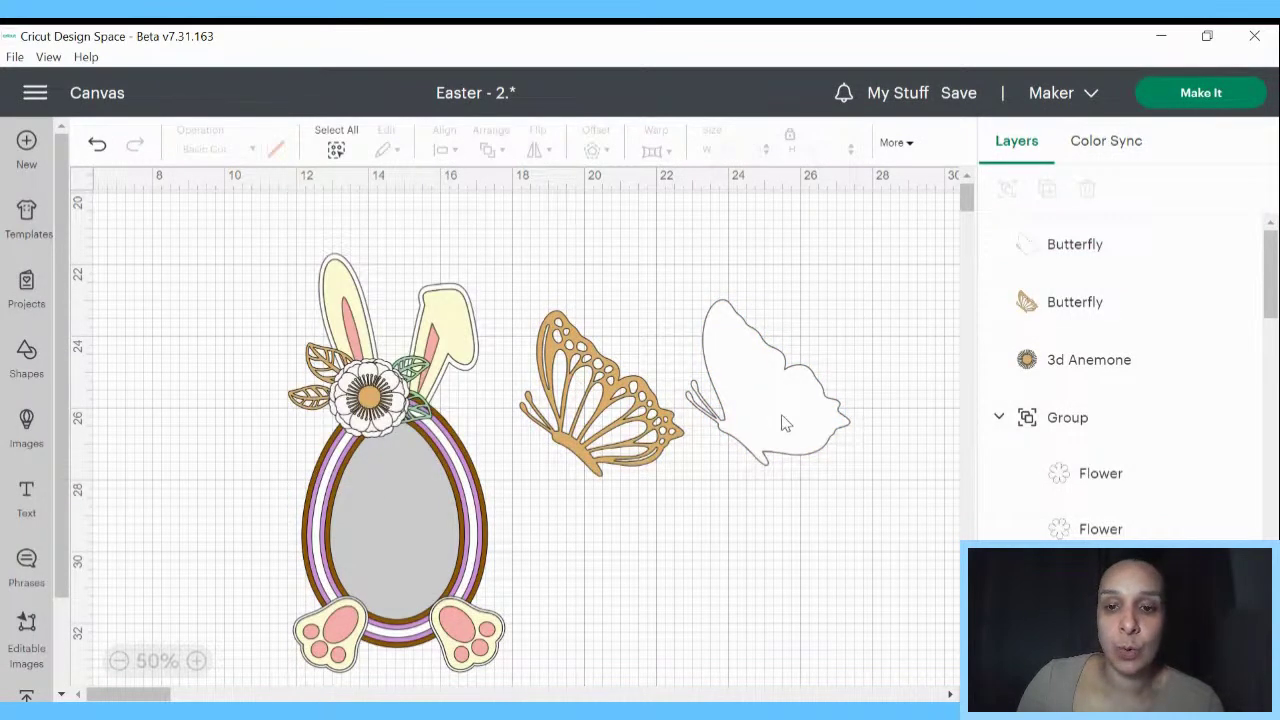
- Move the white butterfly silhouette over the tan butterfly and send it to the back
drag(780, 424, 688, 435)
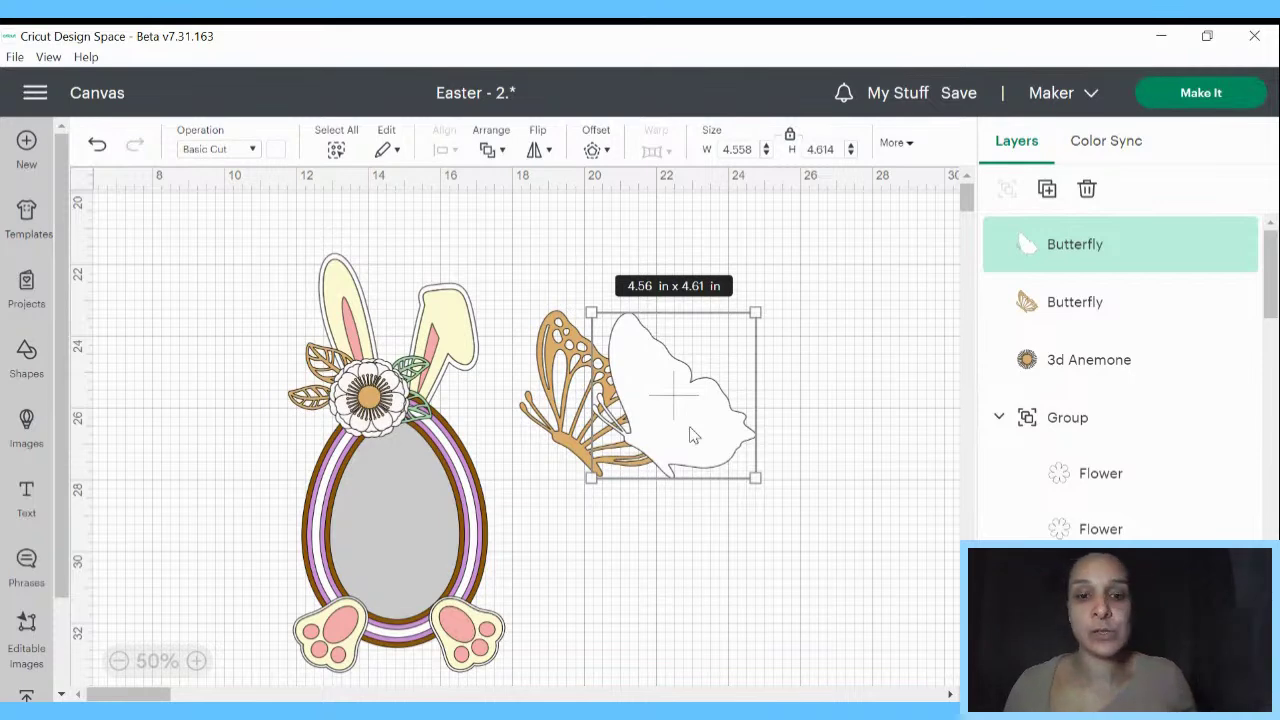
drag(694, 435, 642, 435)
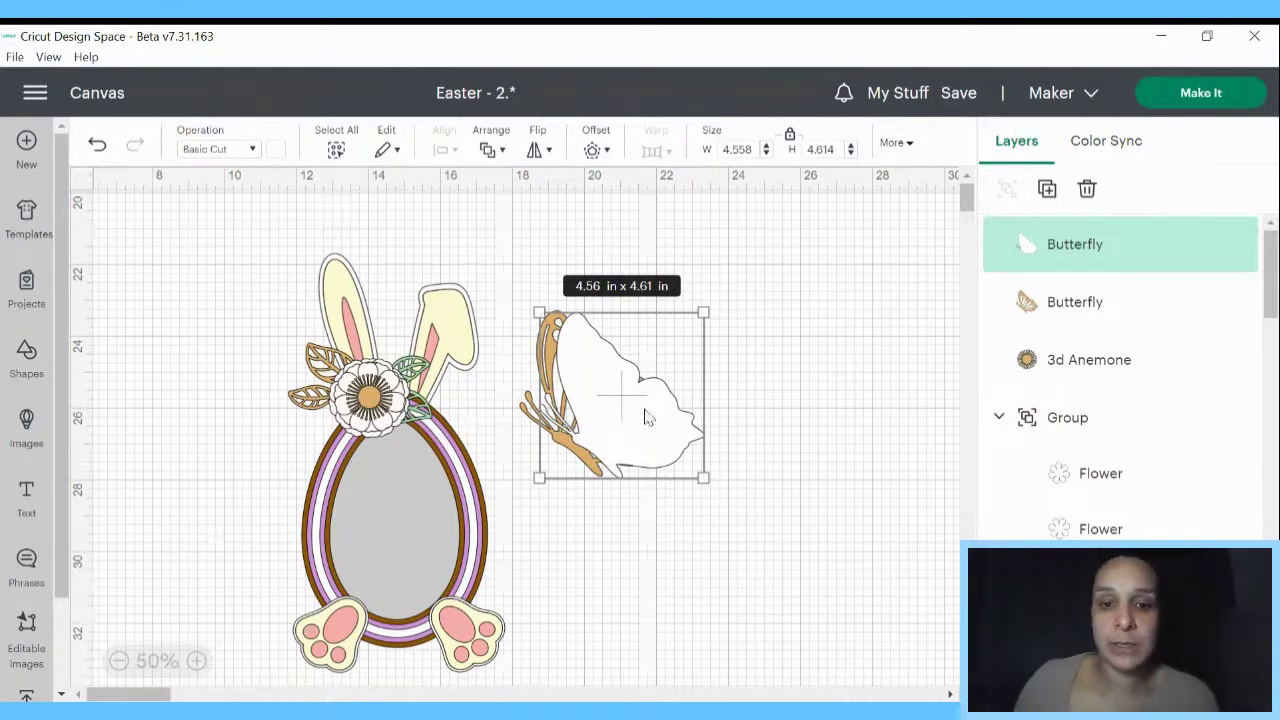
right_click(645, 417)
click(661, 540)
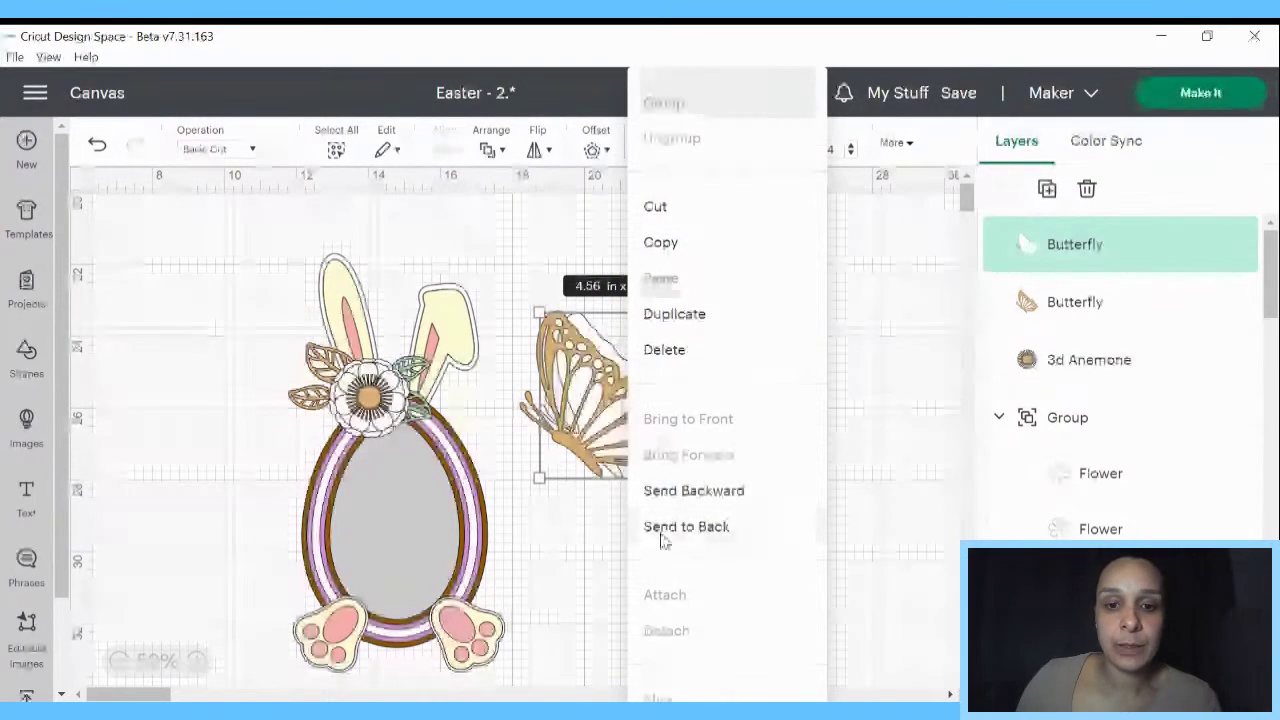
- Position the white silhouette behind the tan butterfly and centre-align the two so their outlines match
drag(607, 450, 677, 420)
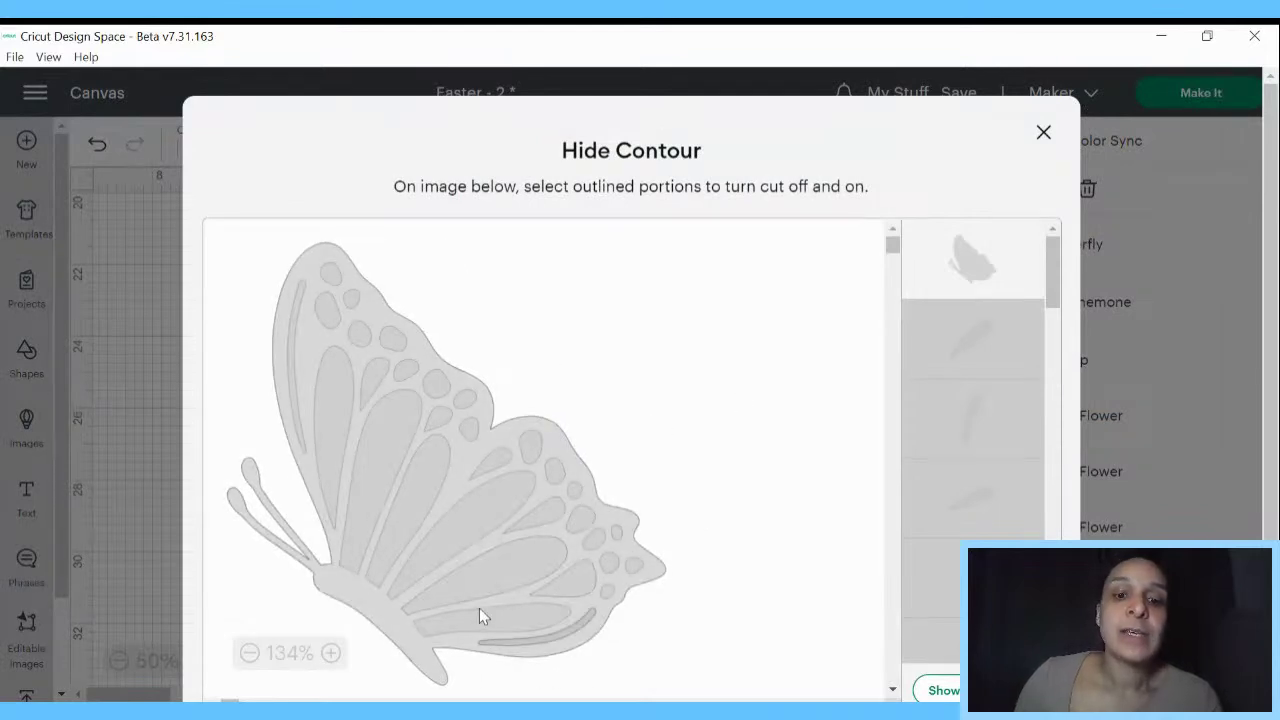
click(117, 322)
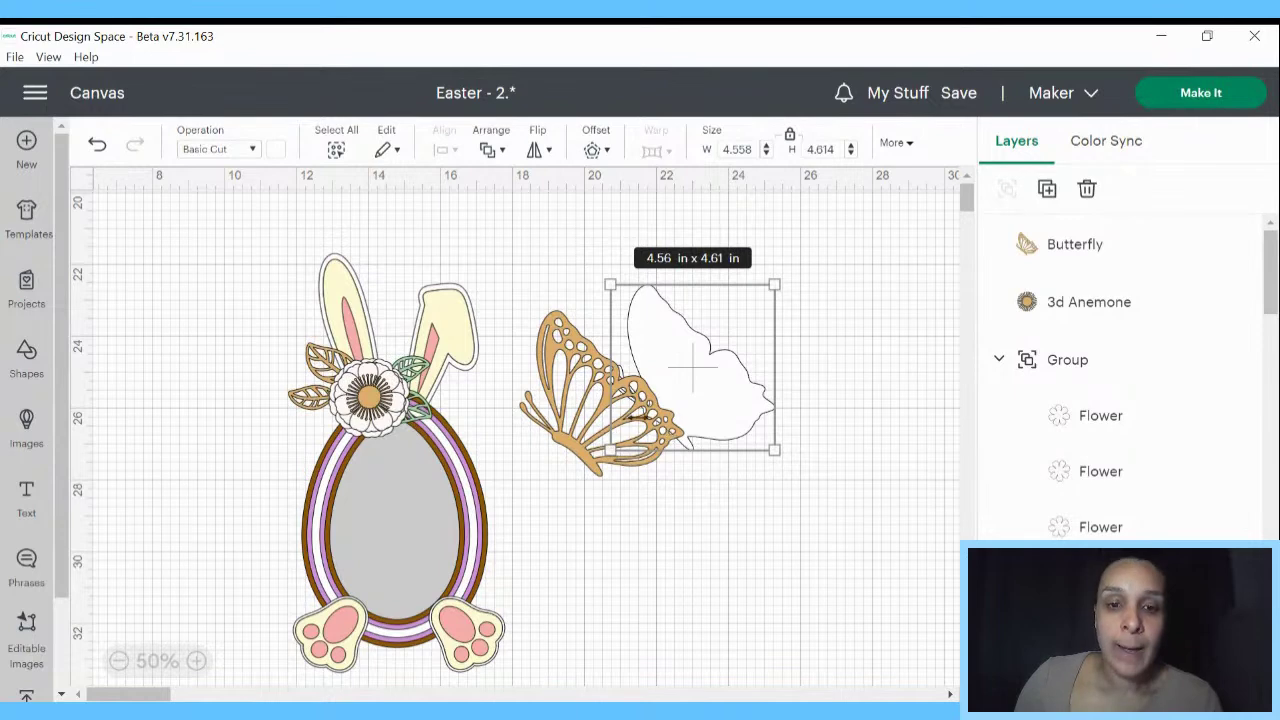
drag(731, 395, 684, 418)
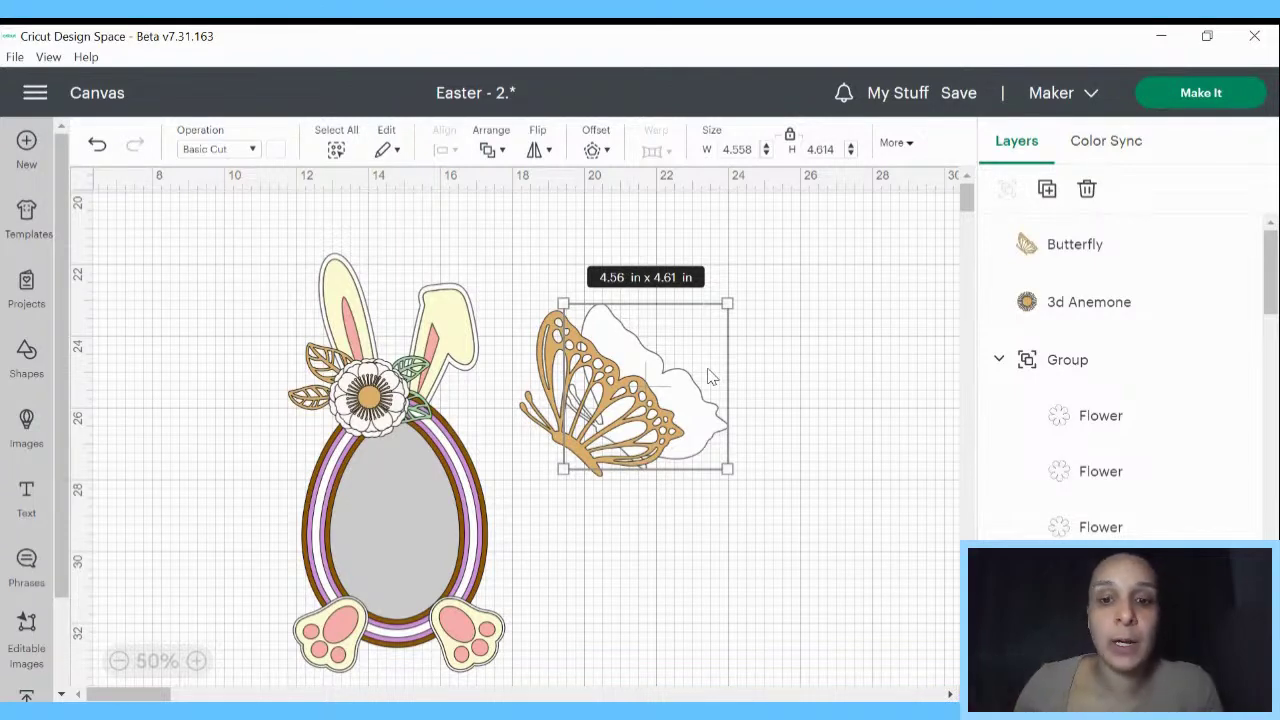
drag(694, 414, 655, 425)
drag(515, 247, 680, 515)
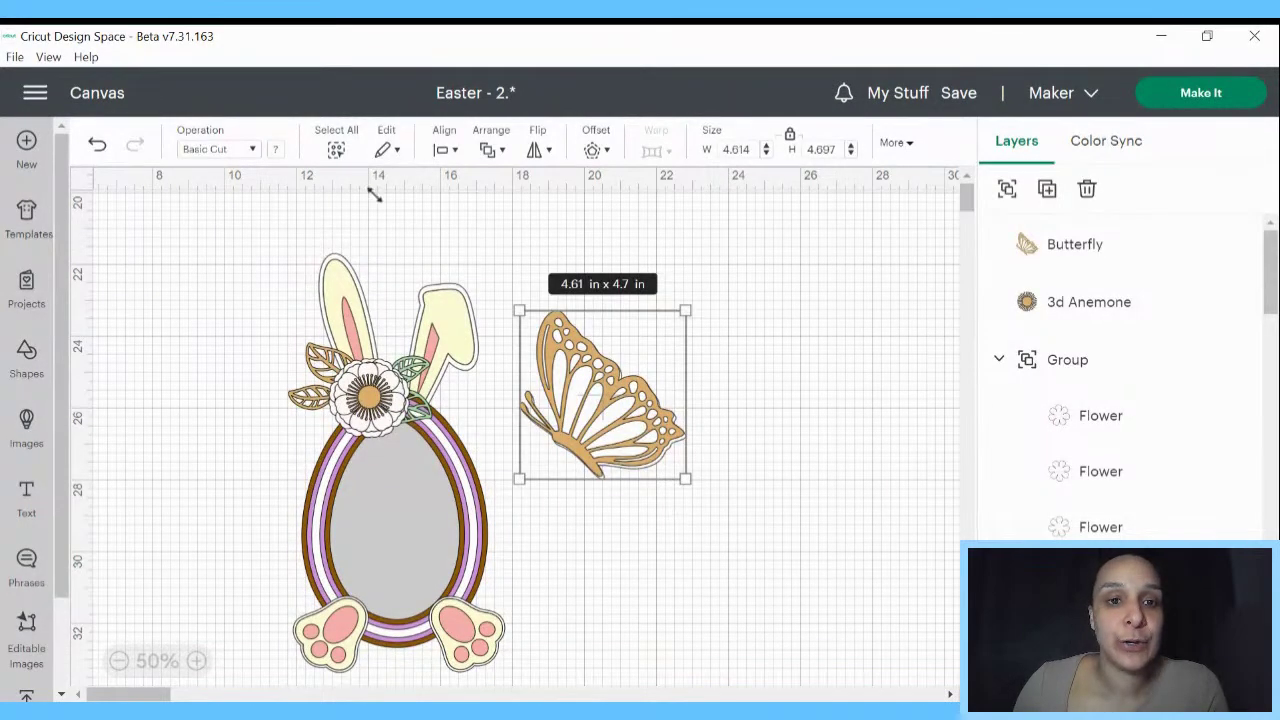
click(443, 149)
click(498, 436)
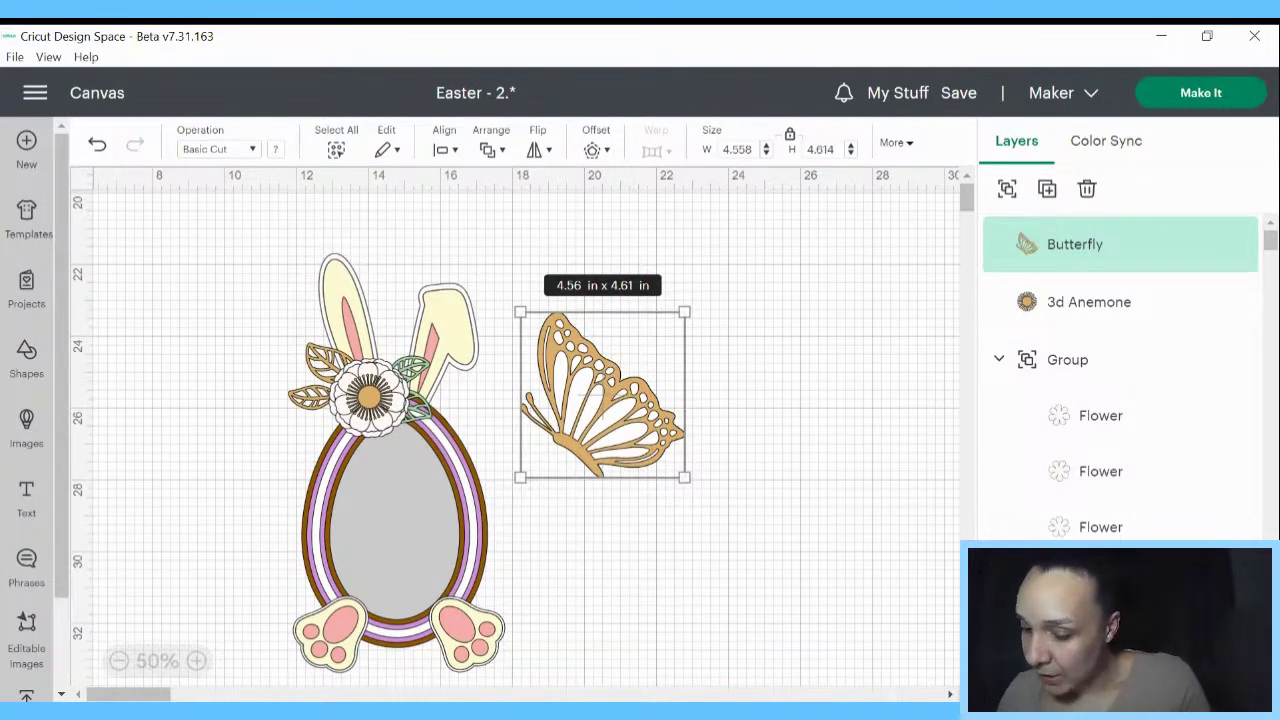
- Set the width of the two stacked butterflies to 2.89 in and group them
drag(758, 148, 705, 145)
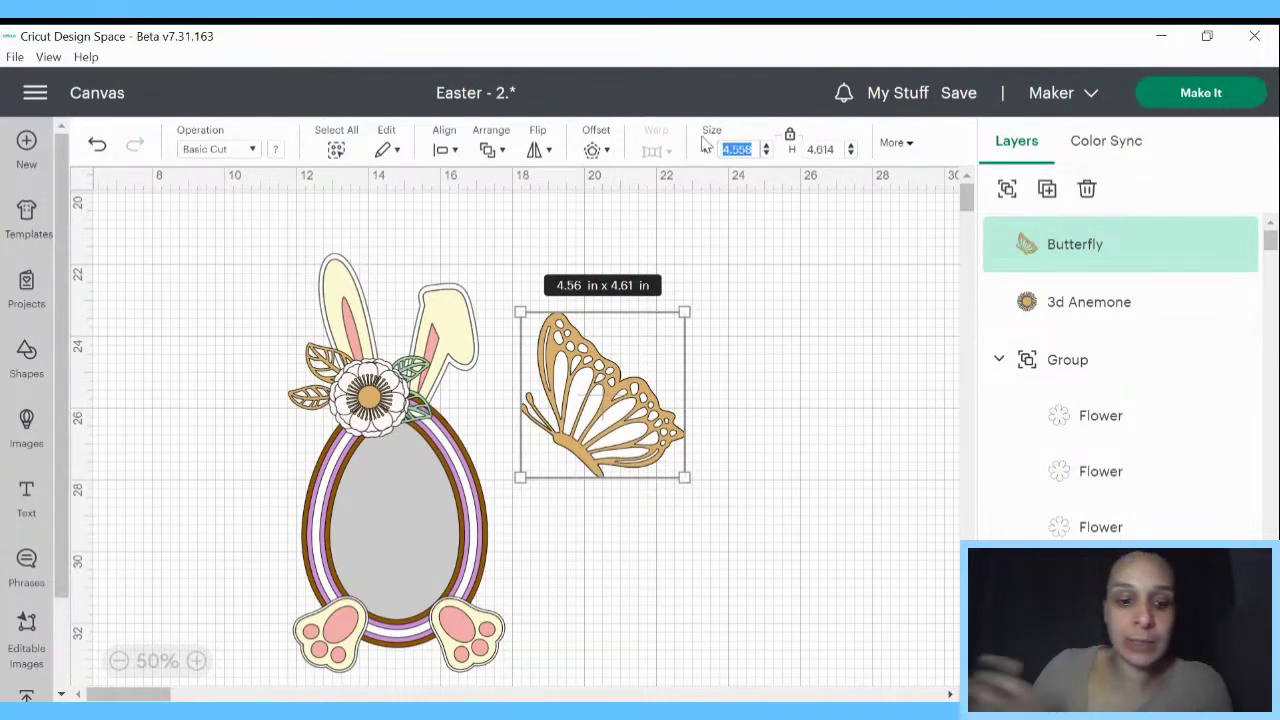
text(2.89)
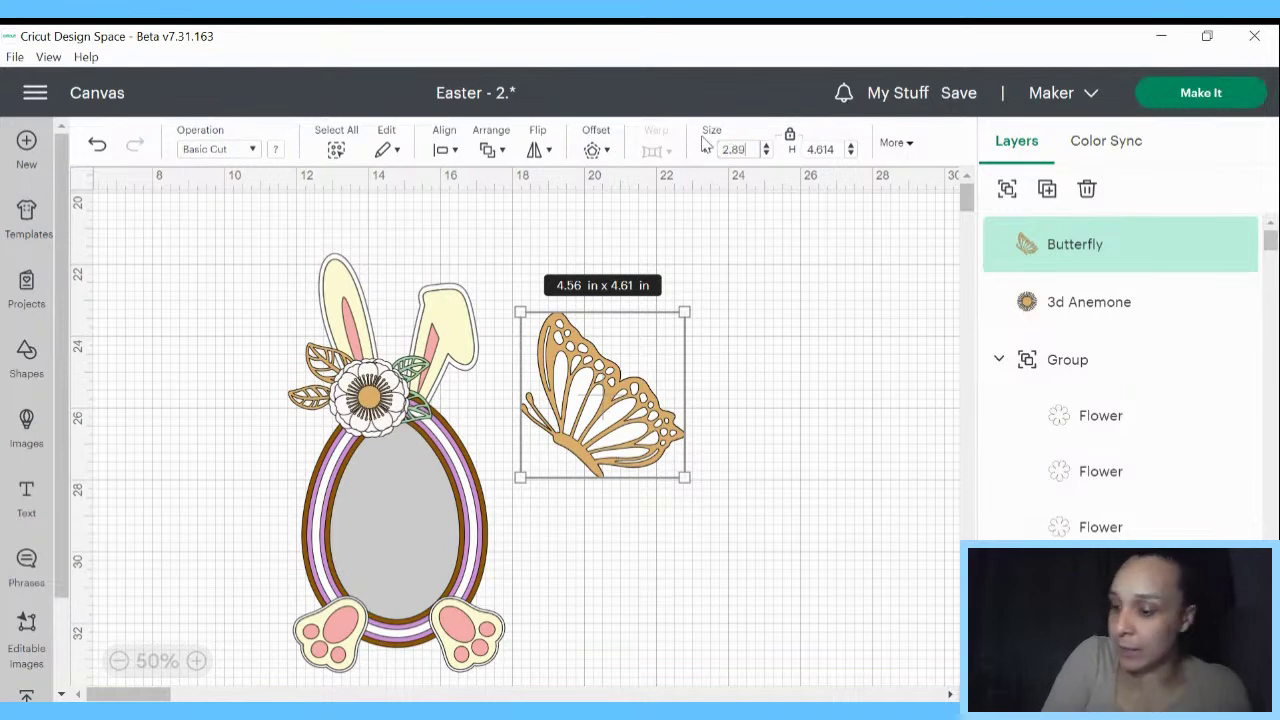
key(Return)
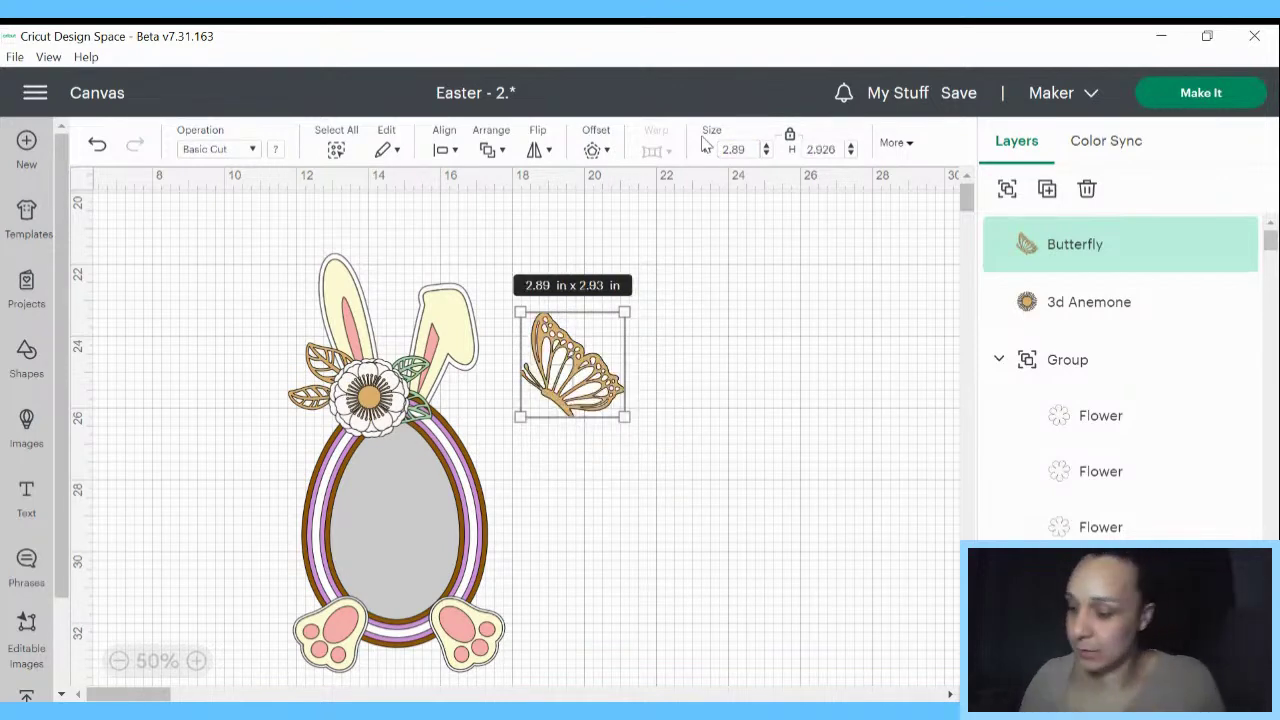
click(711, 309)
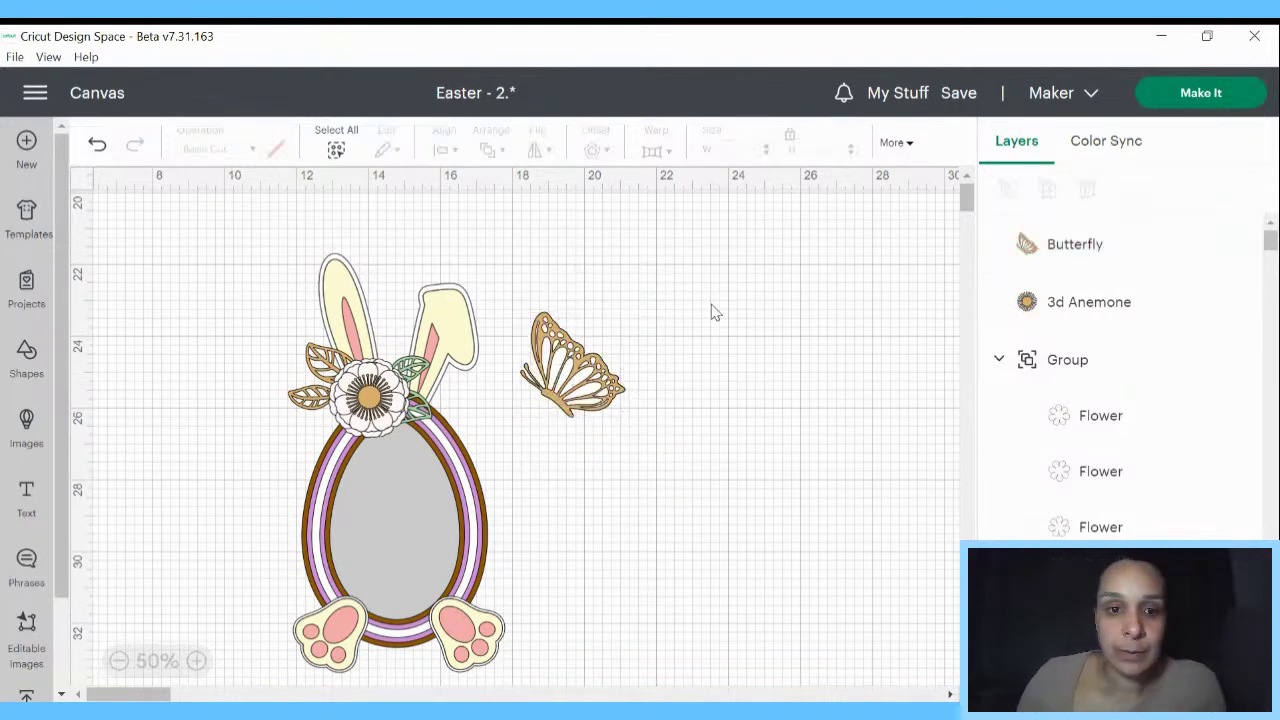
drag(503, 263, 636, 422)
click(1010, 182)
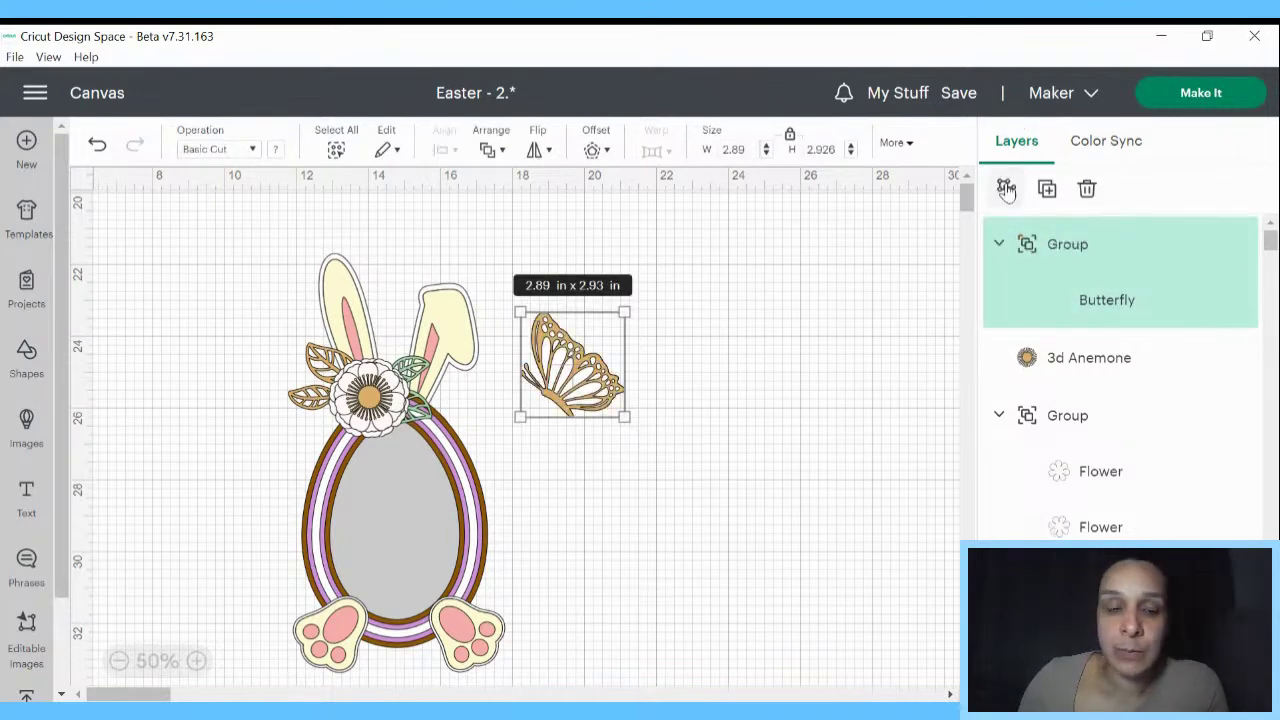
- Place the butterfly group on the egg's upper right rim and rotate it slightly clockwise
drag(578, 378, 434, 474)
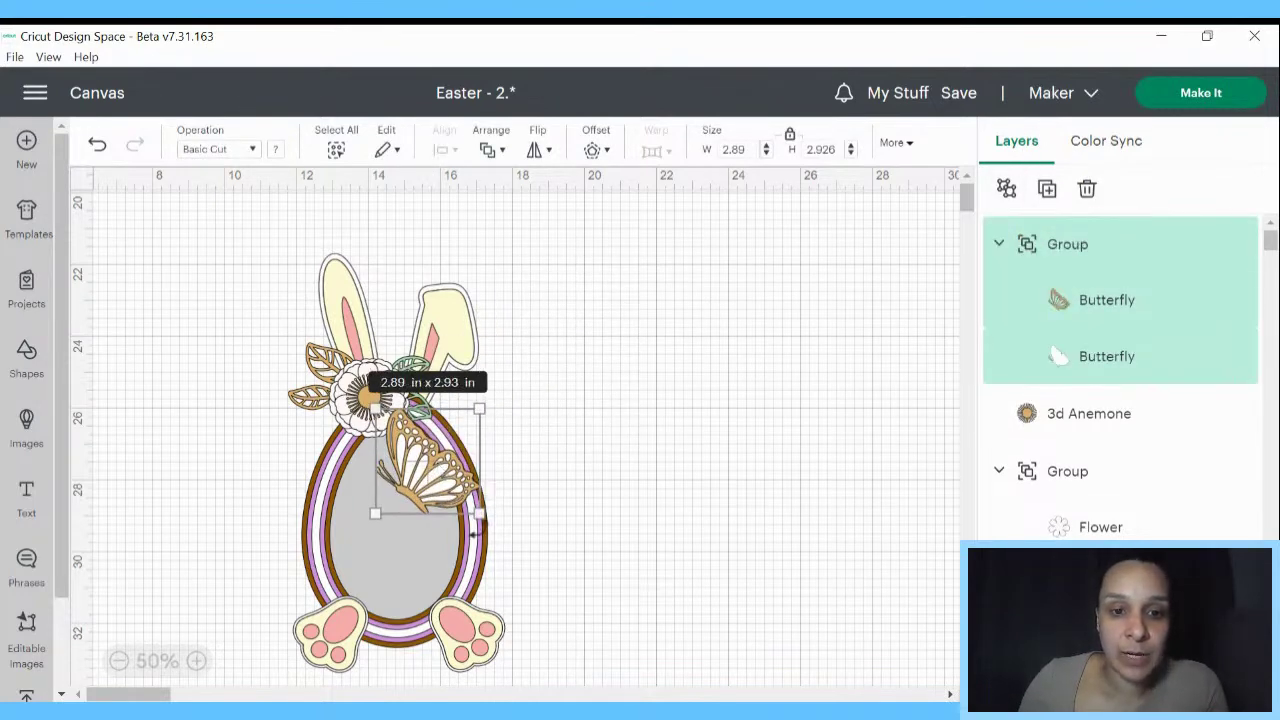
drag(485, 521, 478, 535)
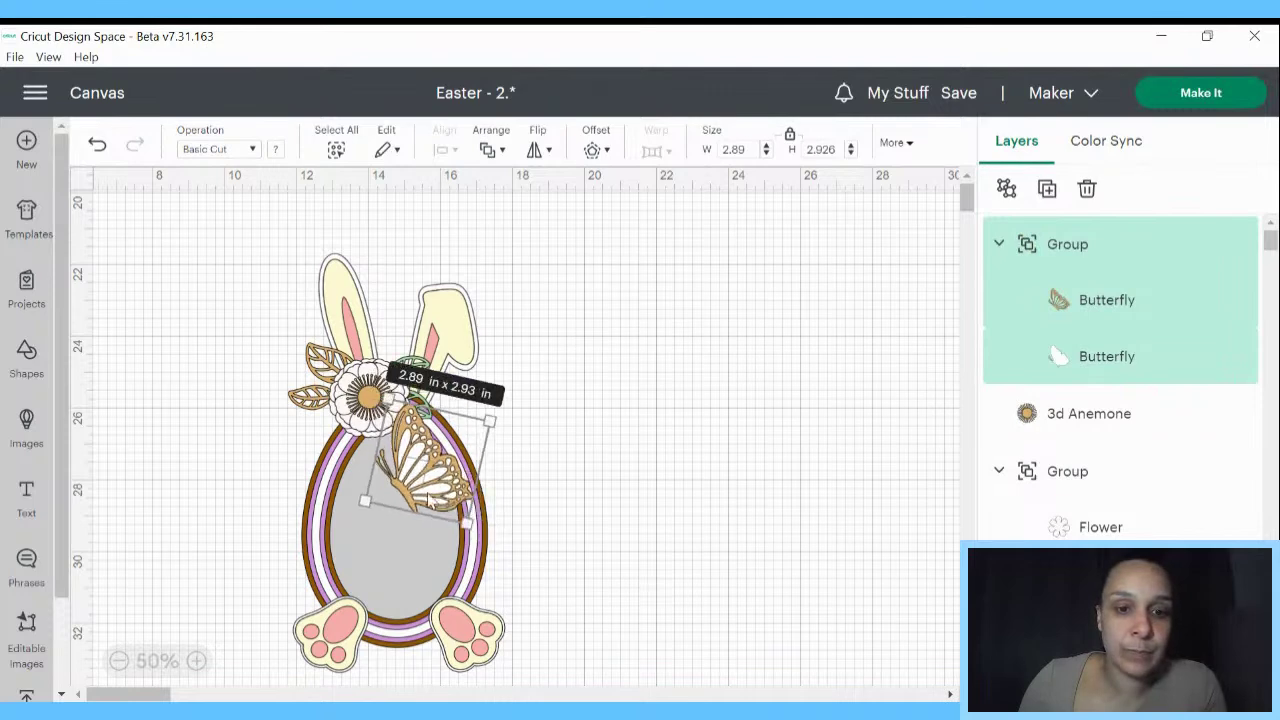
drag(424, 493, 430, 497)
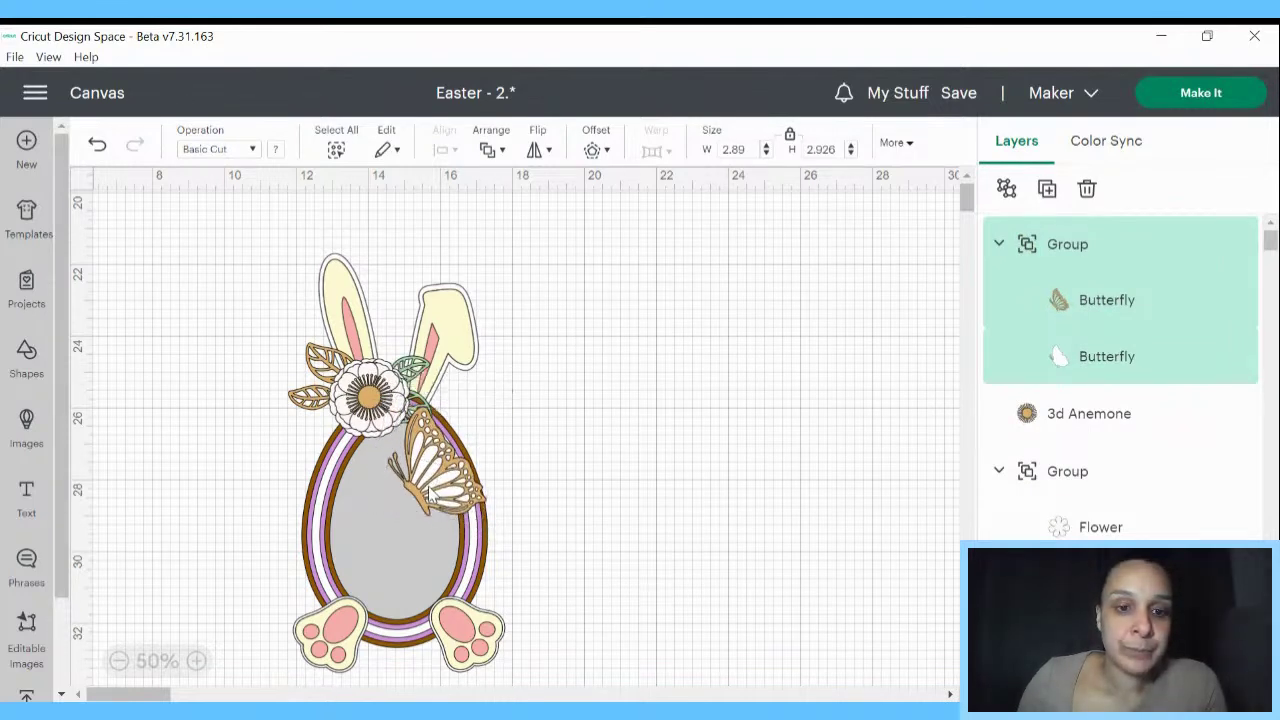
click(600, 422)
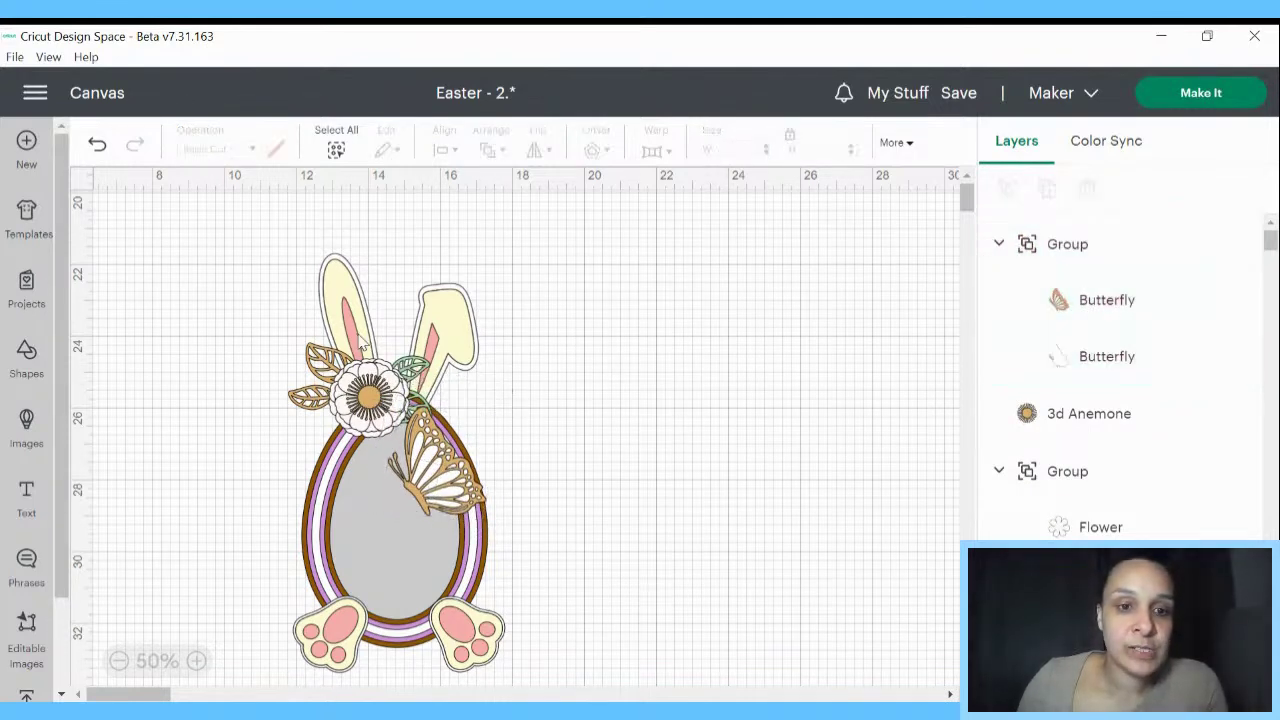
- Reposition the green leaves so they tuck closer behind the white flower's upper right side
click(422, 366)
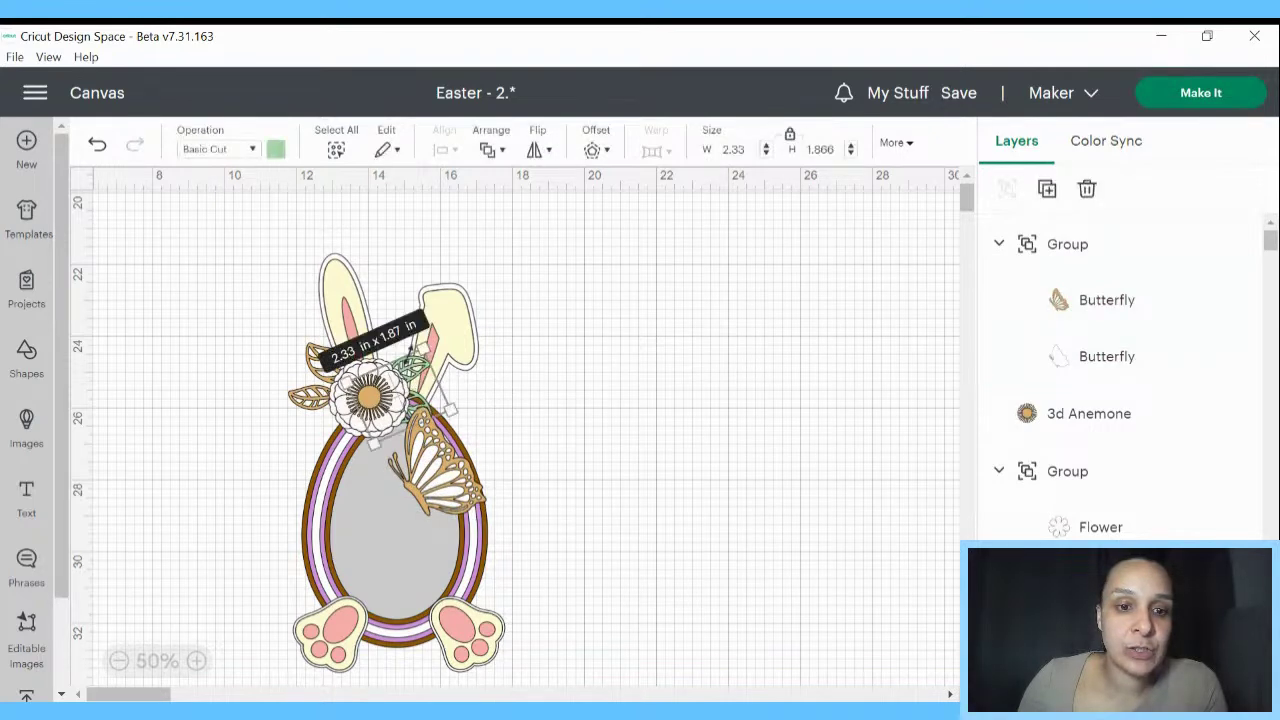
click(97, 144)
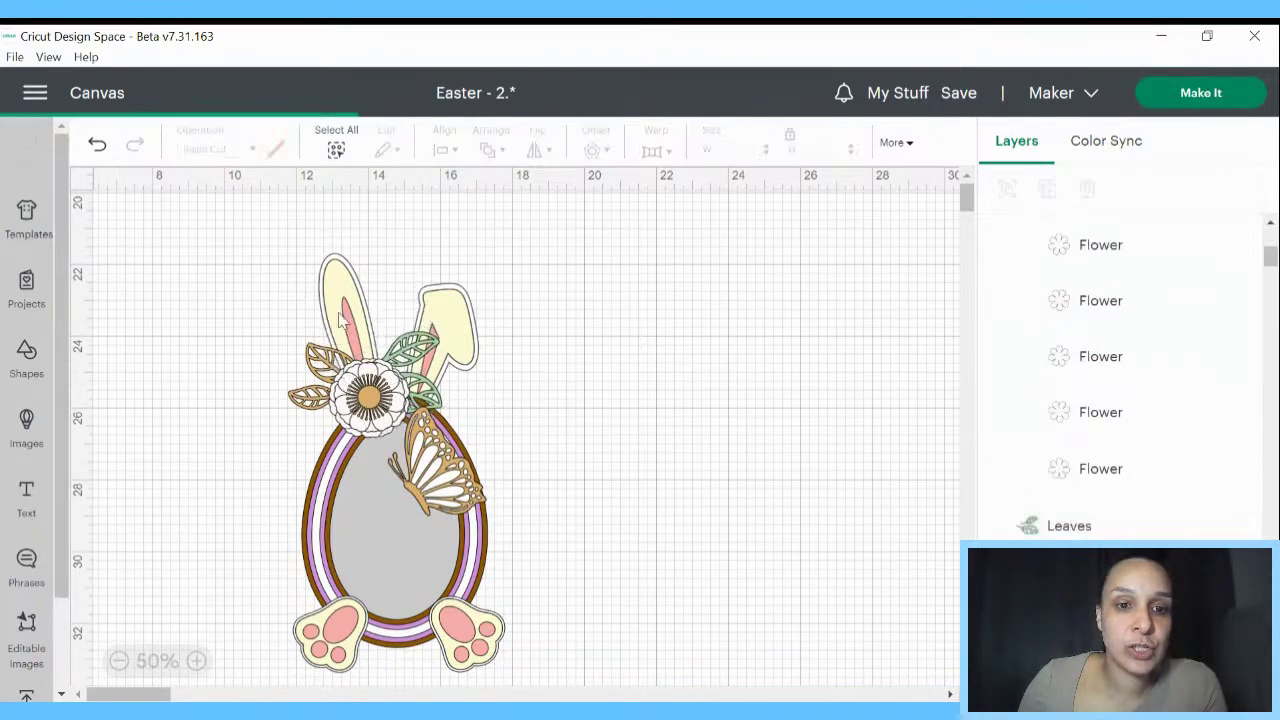
drag(420, 362, 400, 362)
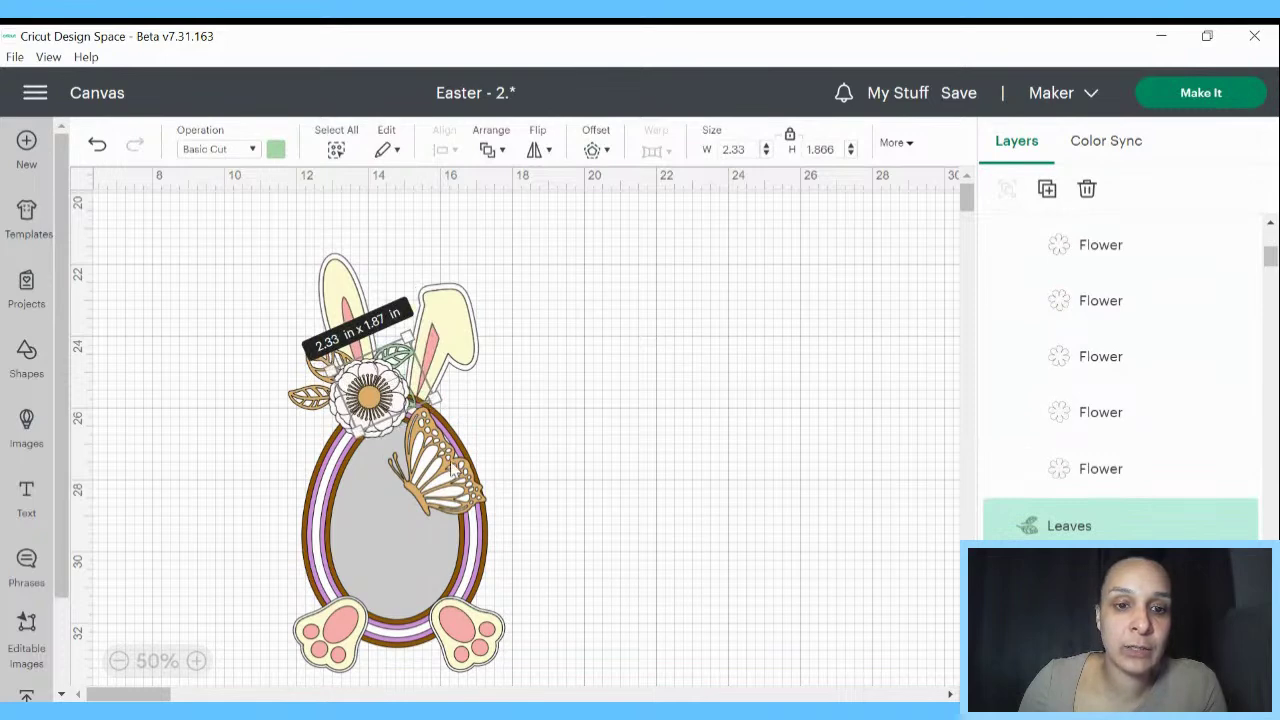
- Fine-tune the butterfly group's position on the egg's upper right rim to about x 14.59, y 26.06
drag(405, 474, 403, 476)
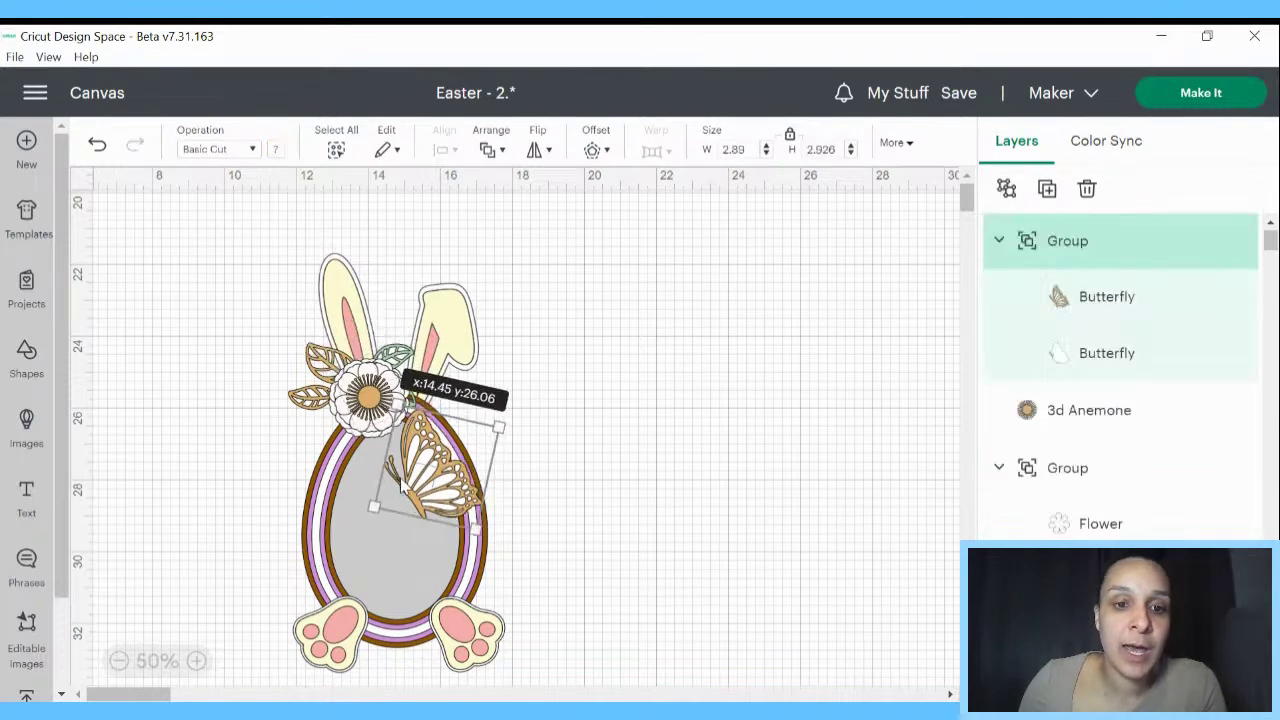
click(612, 460)
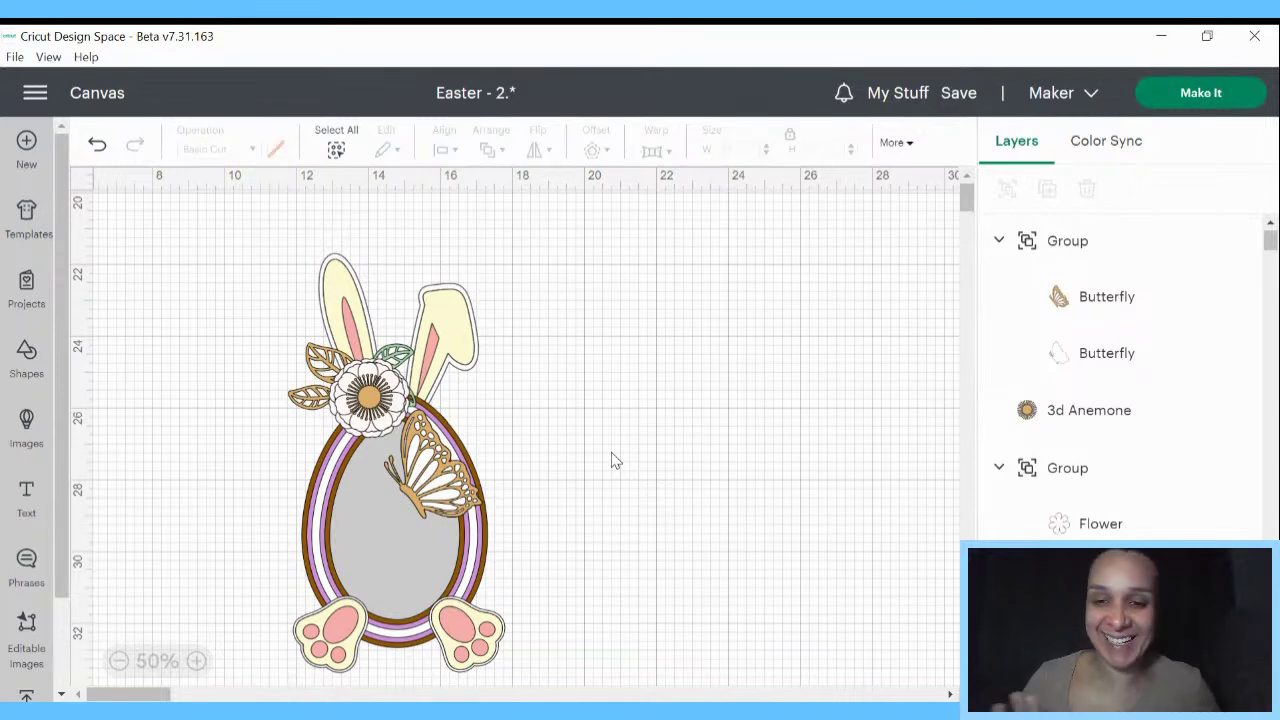
click(465, 498)
drag(447, 497, 447, 498)
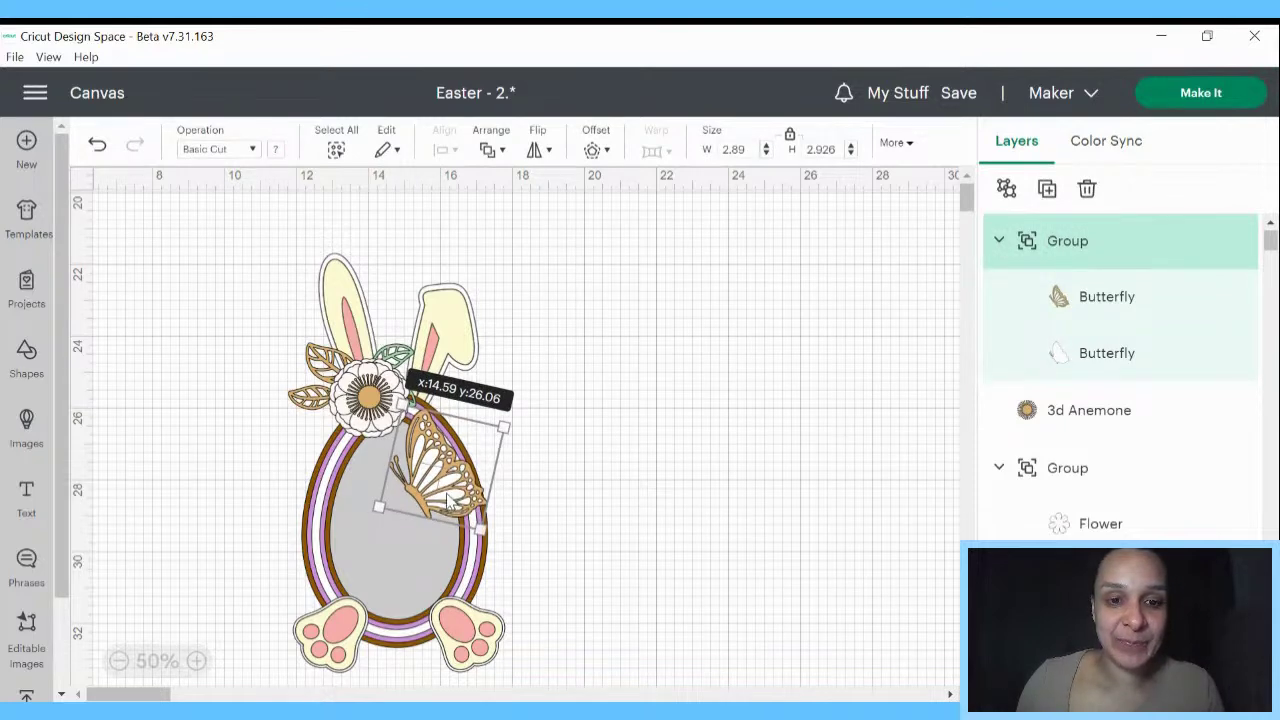
click(678, 500)
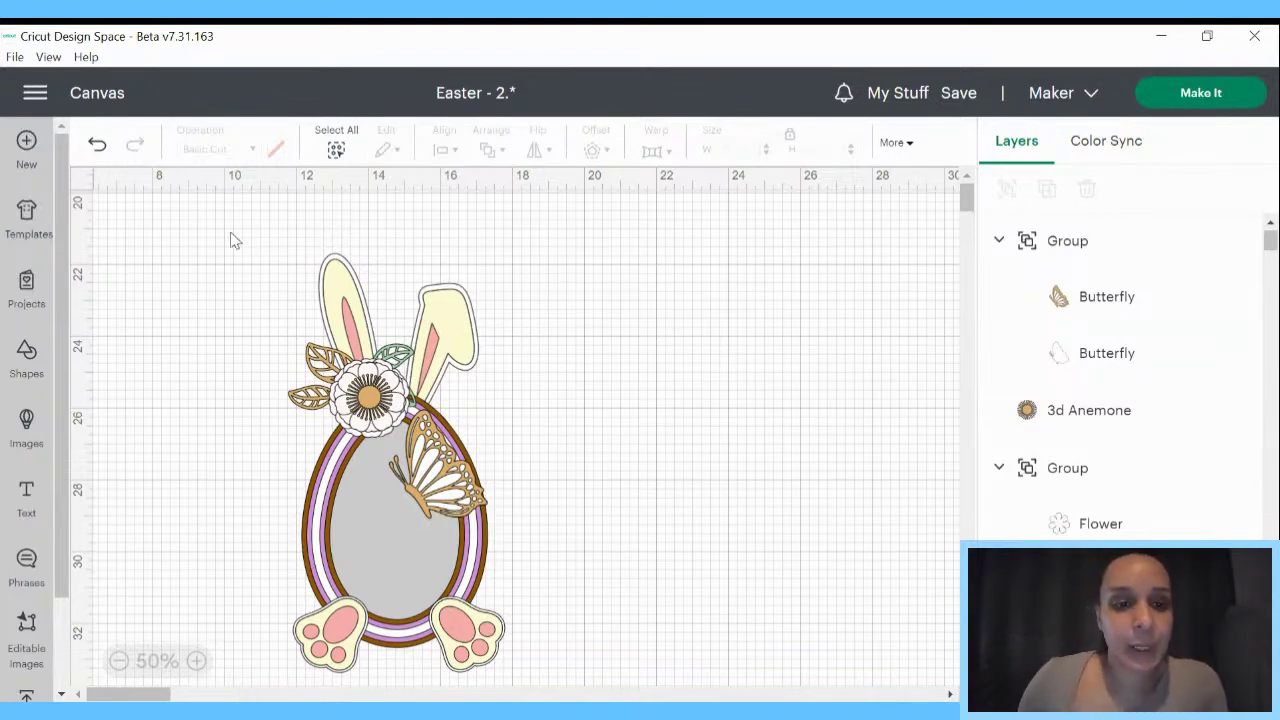
- Select the whole bunny egg design and move it about 2.4 in right and slightly up on the canvas
drag(229, 230, 520, 621)
drag(405, 587, 489, 555)
click(711, 514)
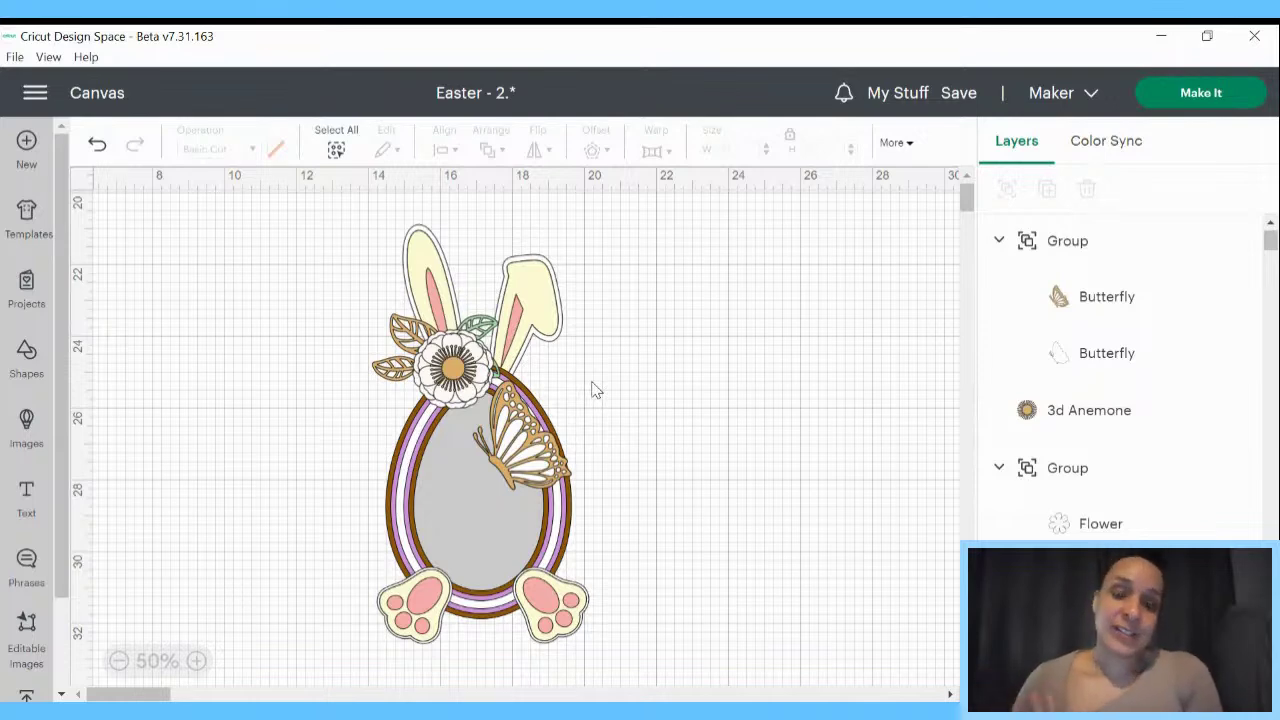
click(537, 273)
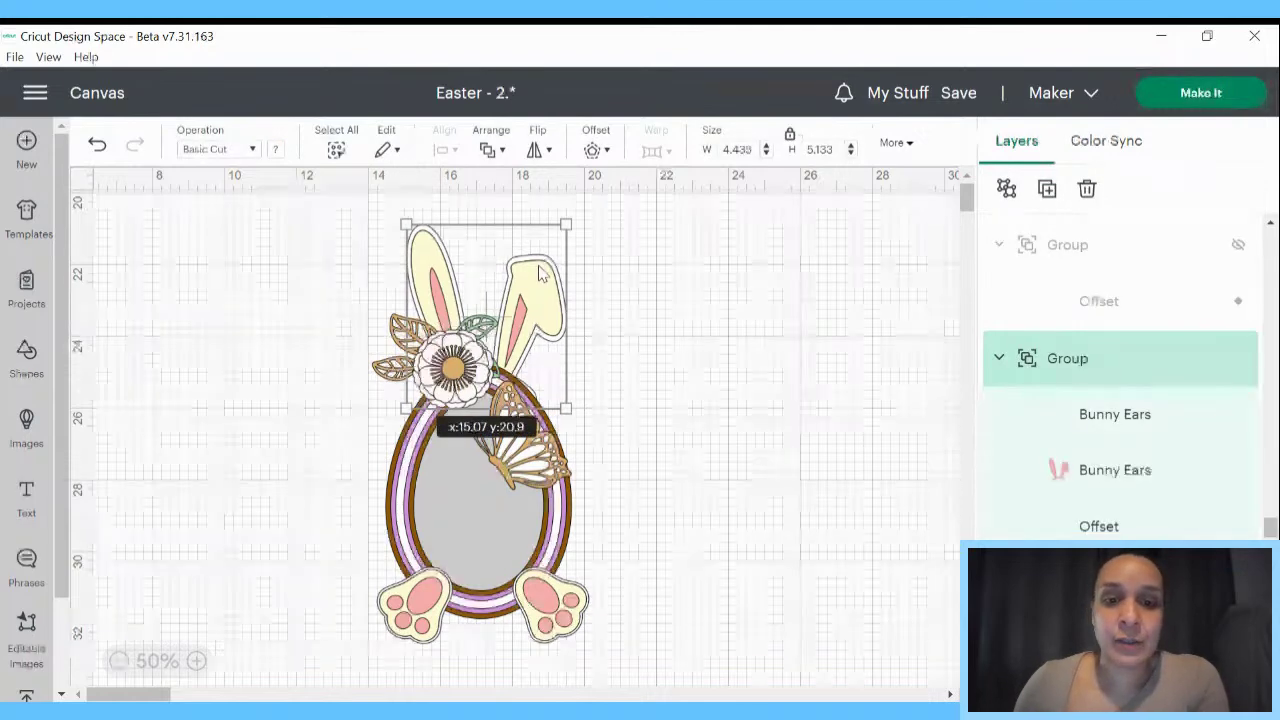
click(1115, 414)
click(97, 143)
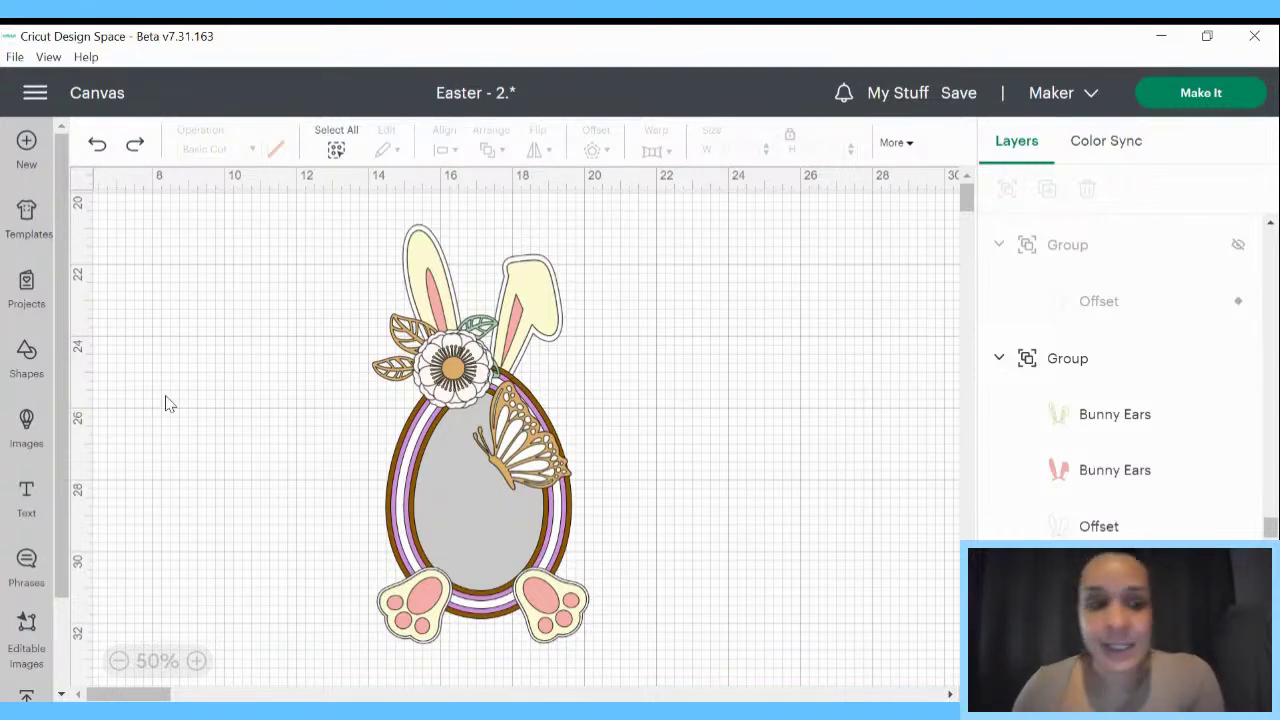
- Search the image library for #M4778C5D3 and add the Happy Easter image to the canvas
click(27, 440)
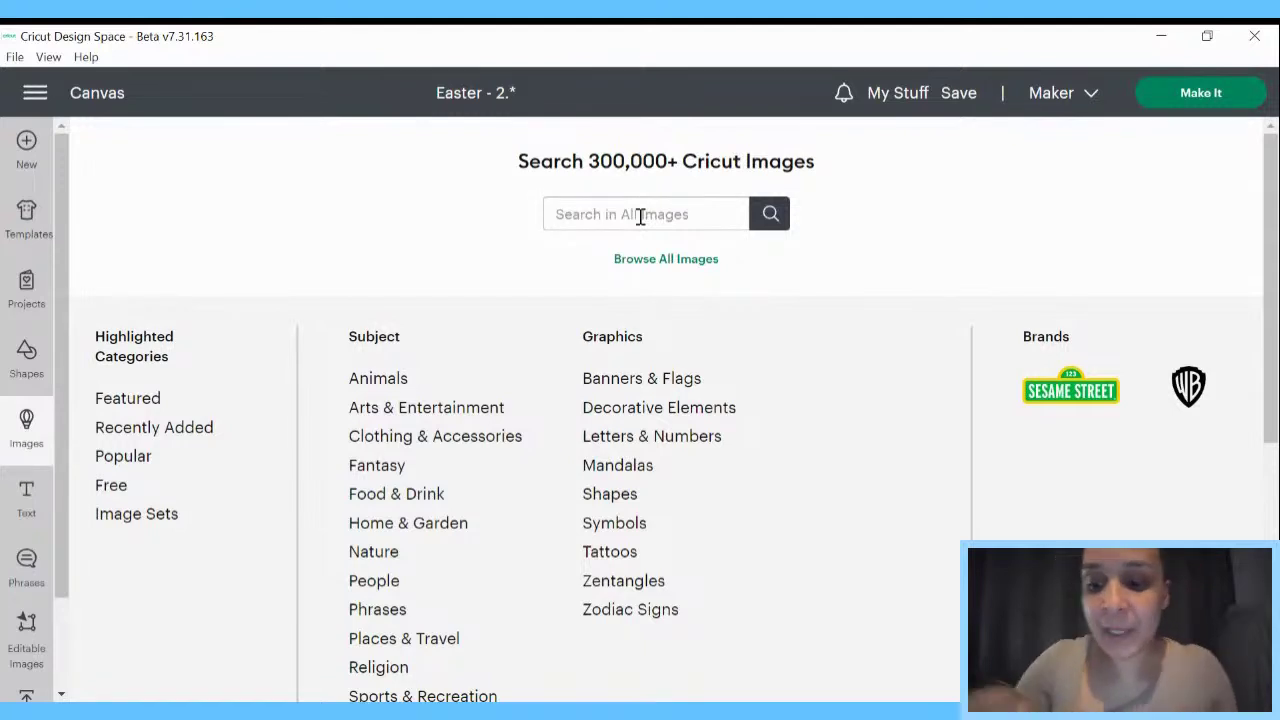
text(#)
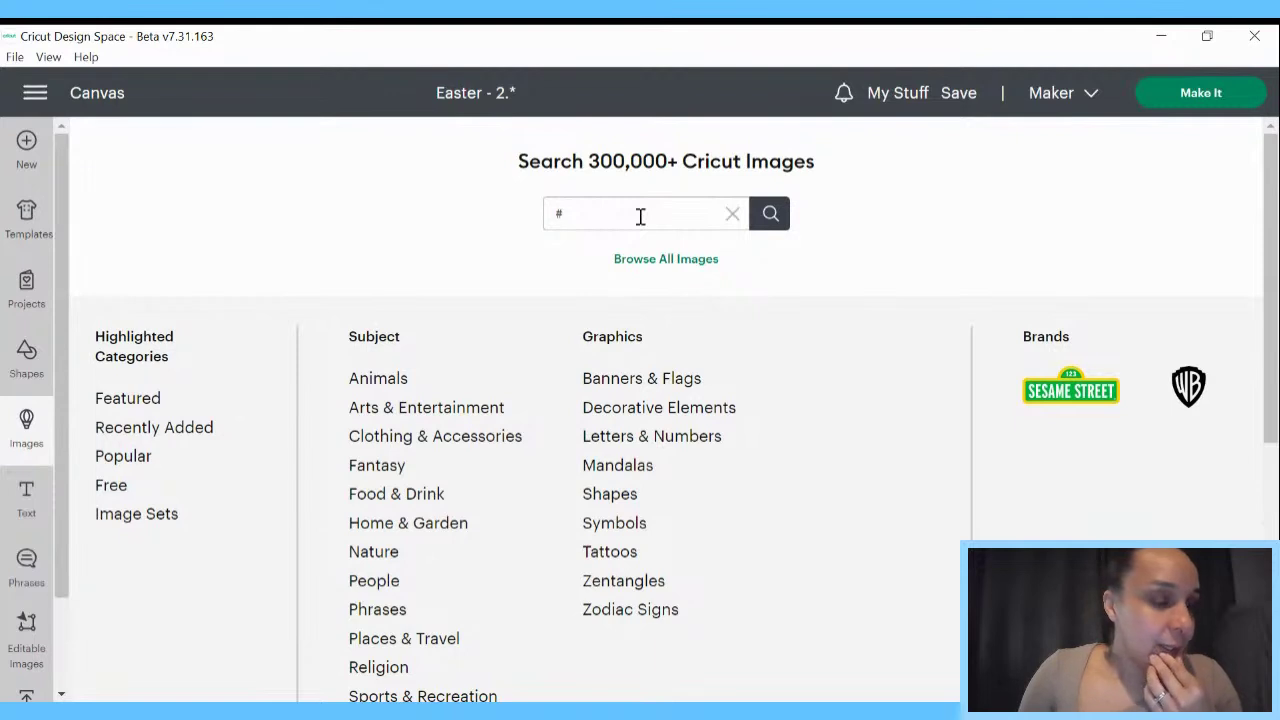
text(M)
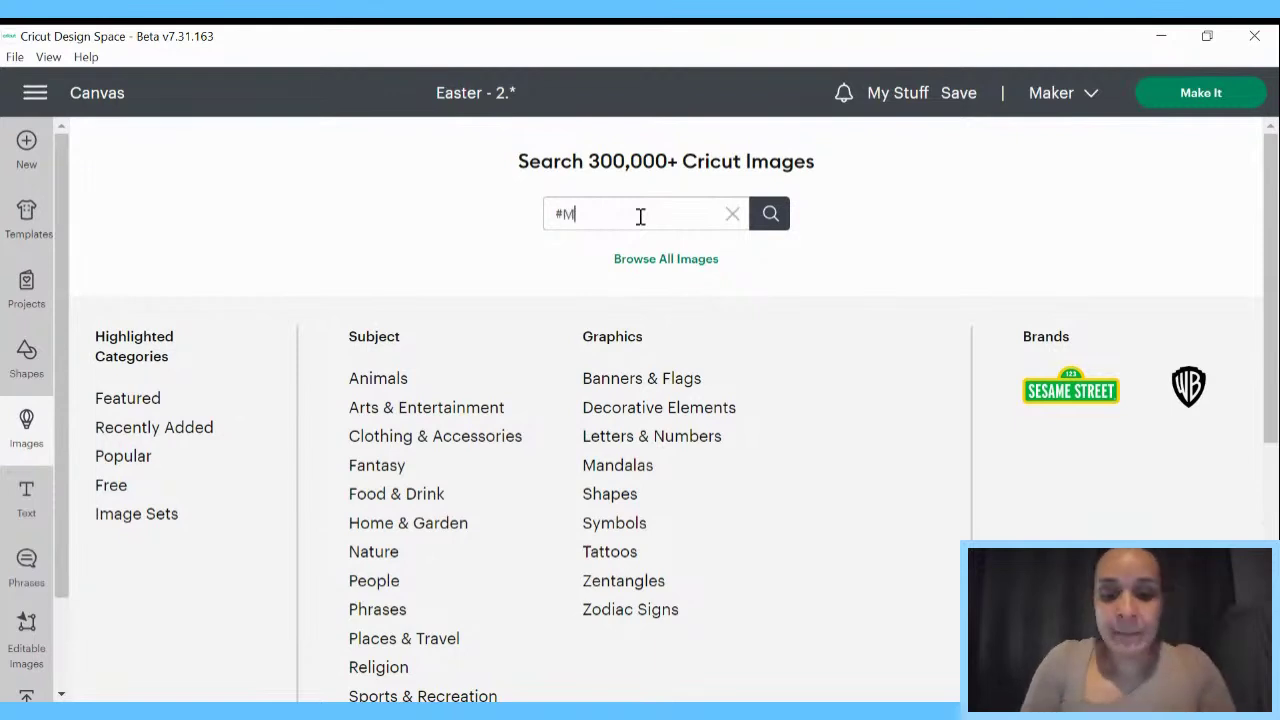
text(4)
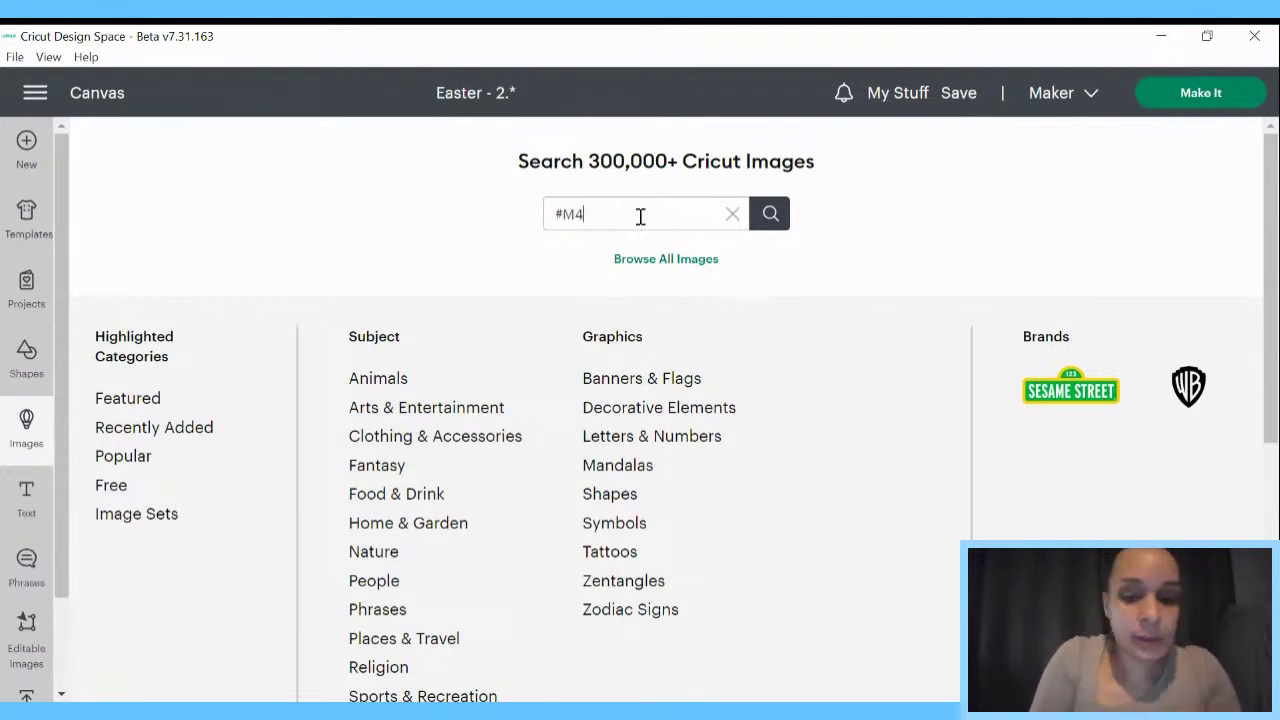
text(778)
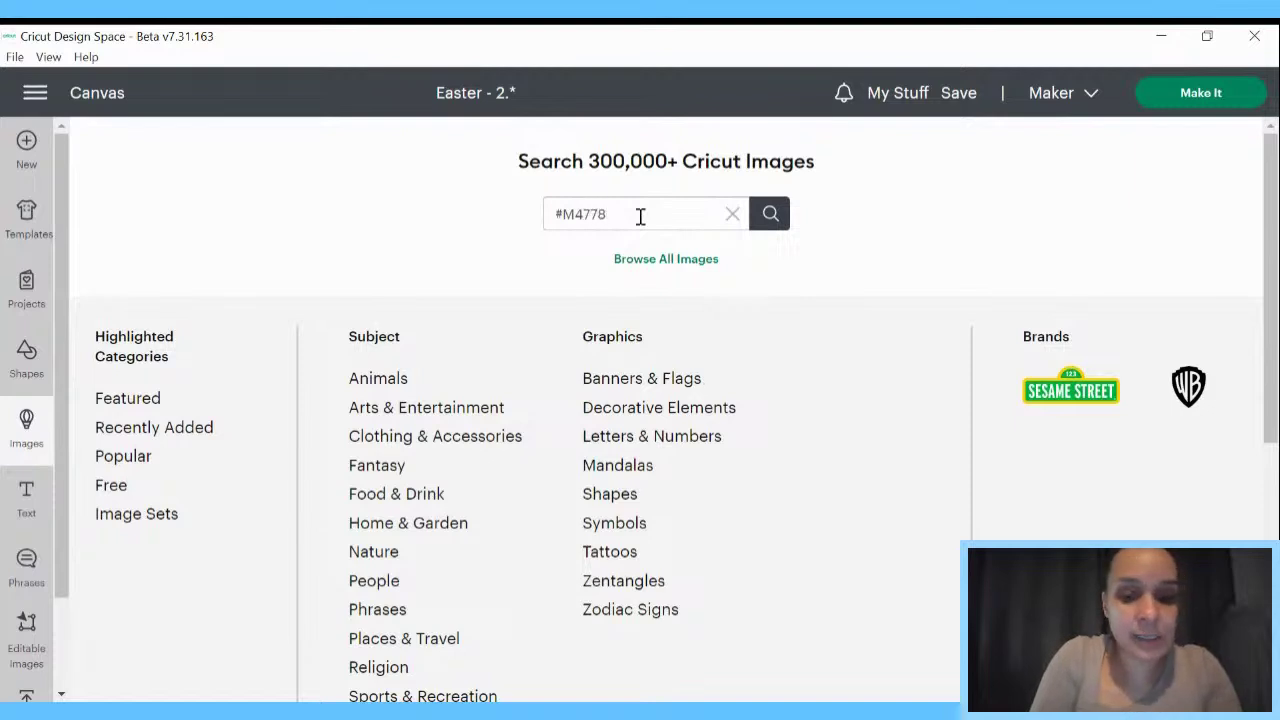
text(C5)
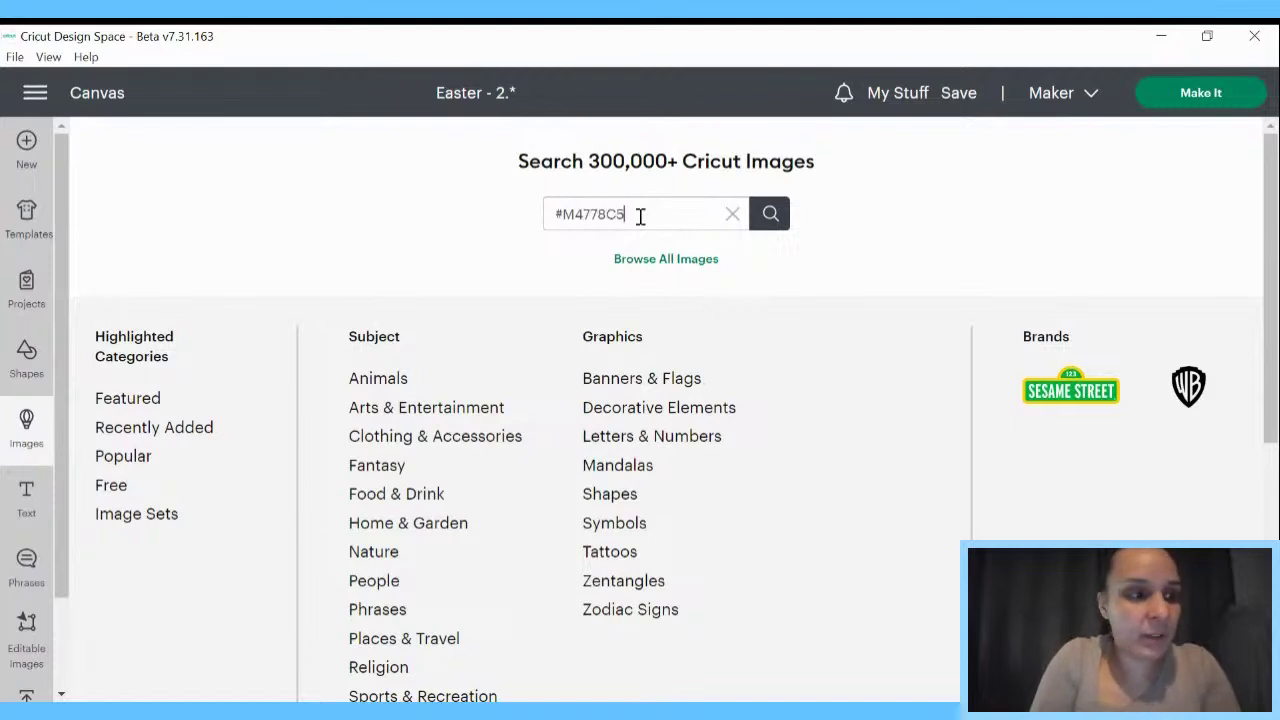
text(D)
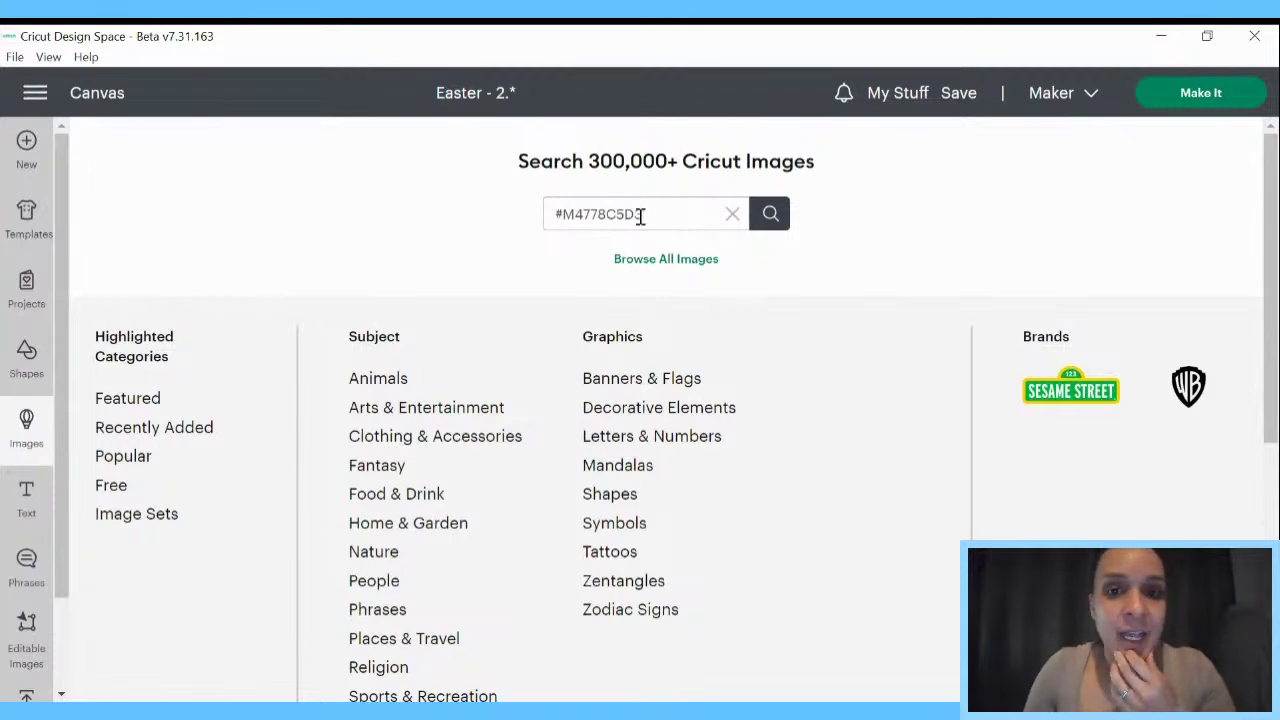
key(Return)
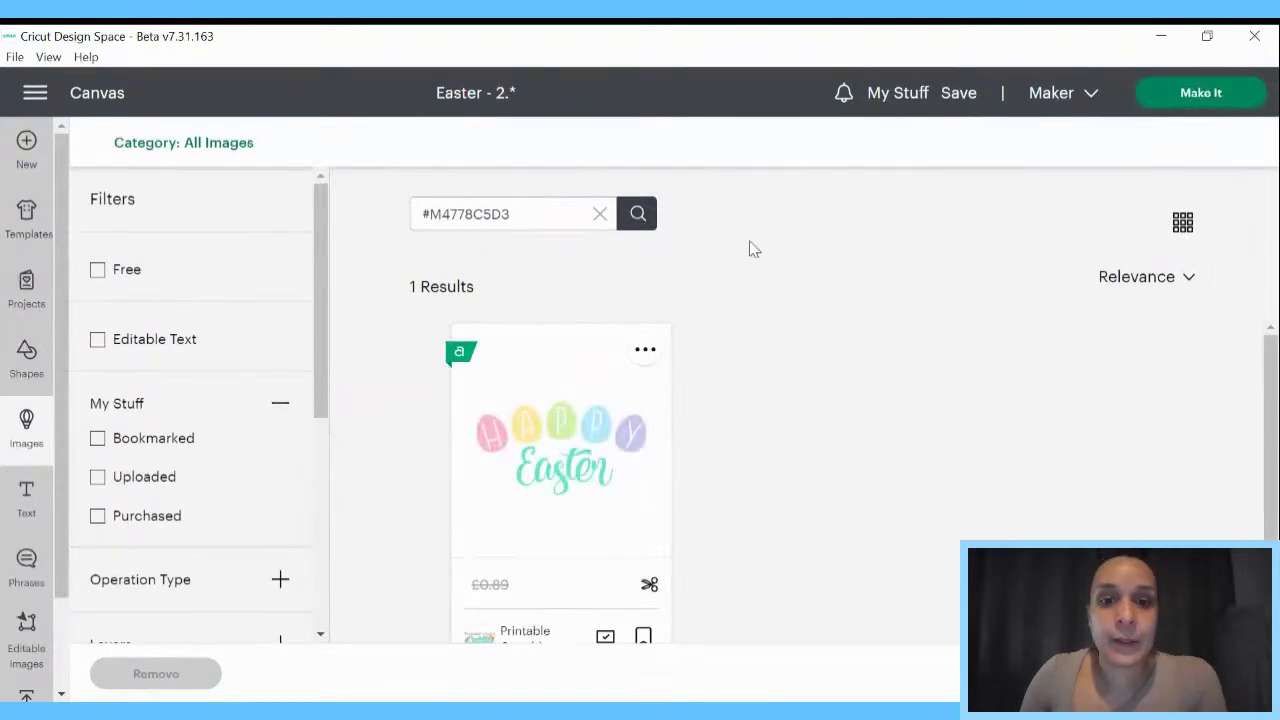
click(588, 466)
click(945, 672)
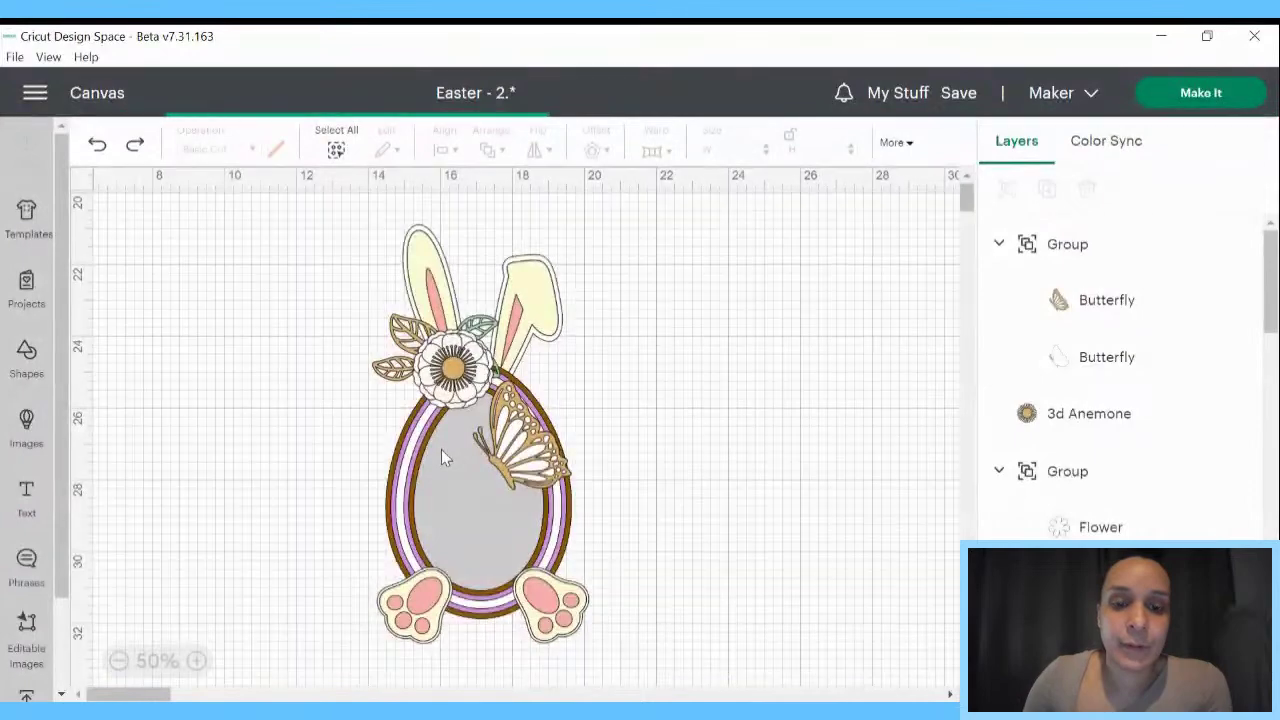
- Group and hide all the bunny egg parts, and reposition the Happy Easter image in the middle of the visible canvas
mouse_move(242, 352)
mouse_down()
mouse_move(650, 433)
mouse_move(766, 433)
mouse_up()
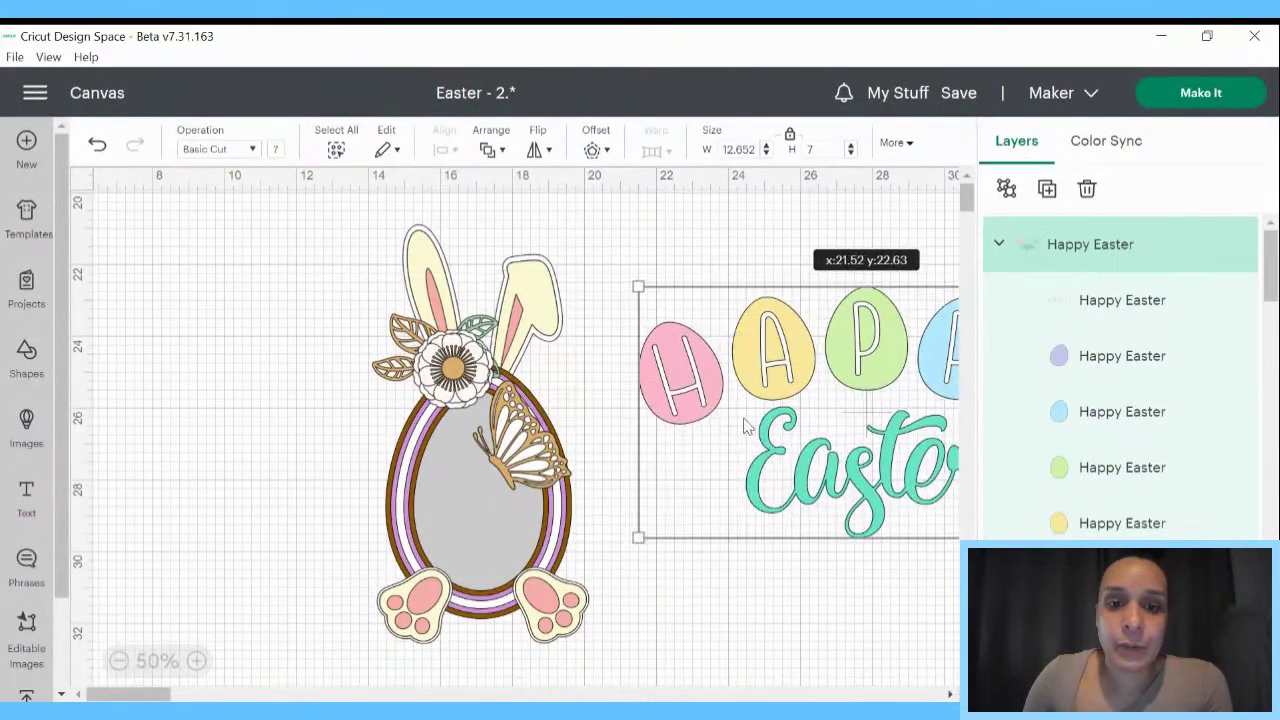
drag(272, 212, 630, 686)
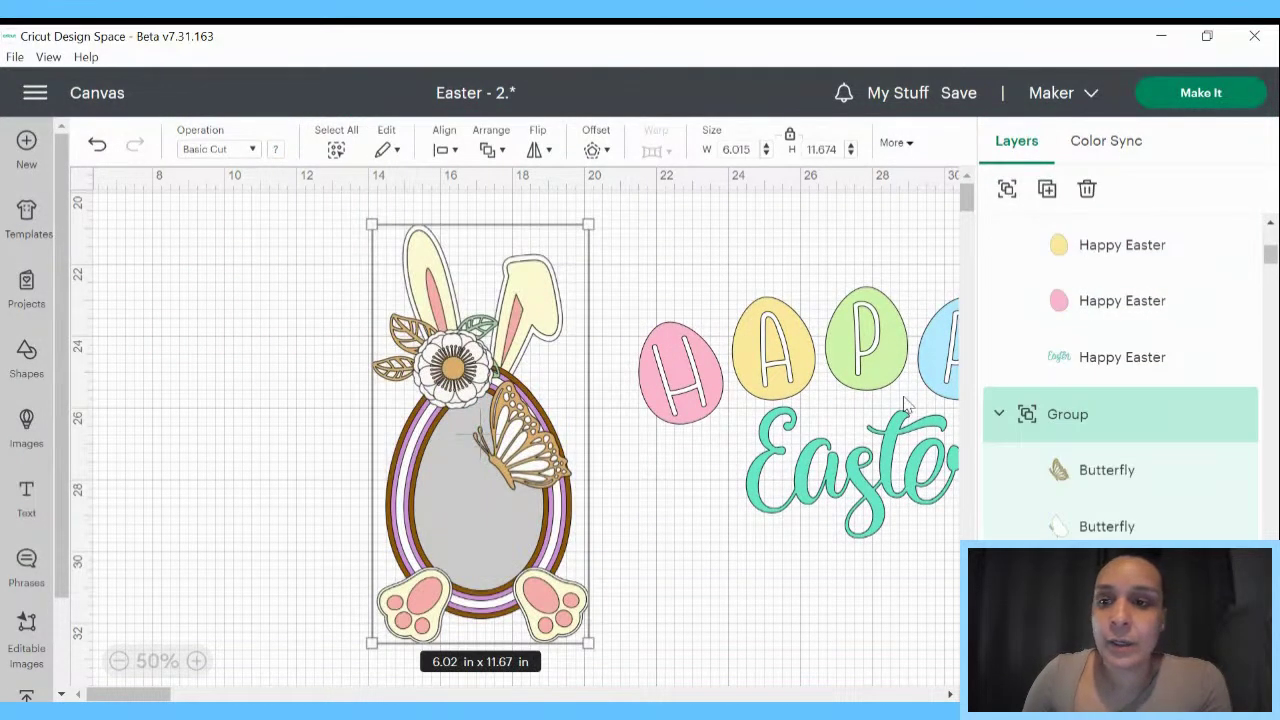
click(1006, 189)
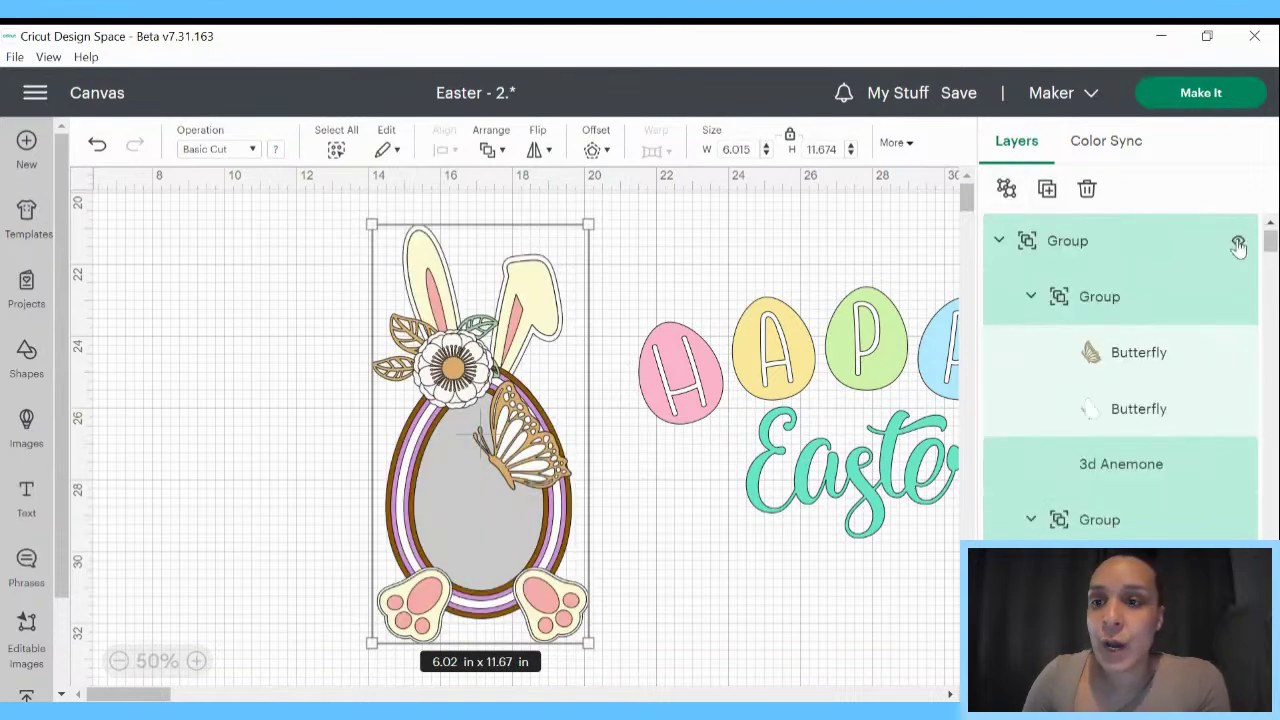
click(1237, 241)
drag(889, 357, 537, 383)
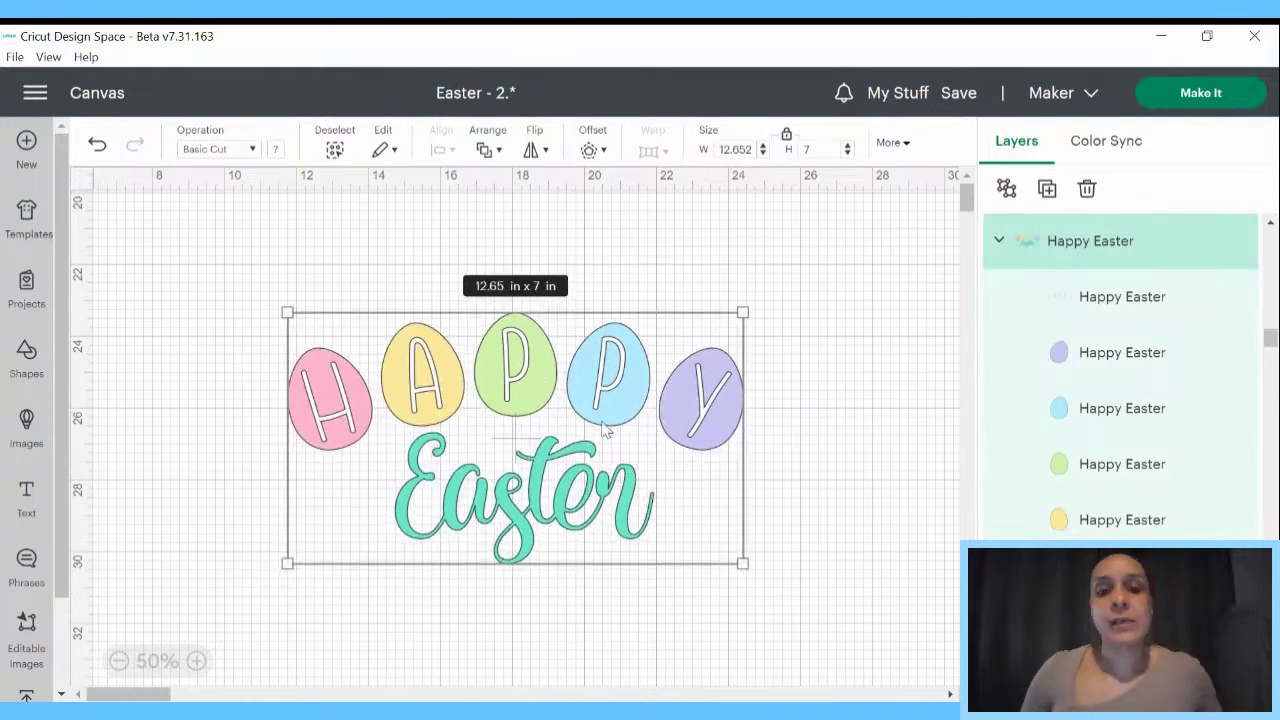
mouse_move(605, 425)
mouse_down()
mouse_move(627, 452)
mouse_move(612, 438)
mouse_up()
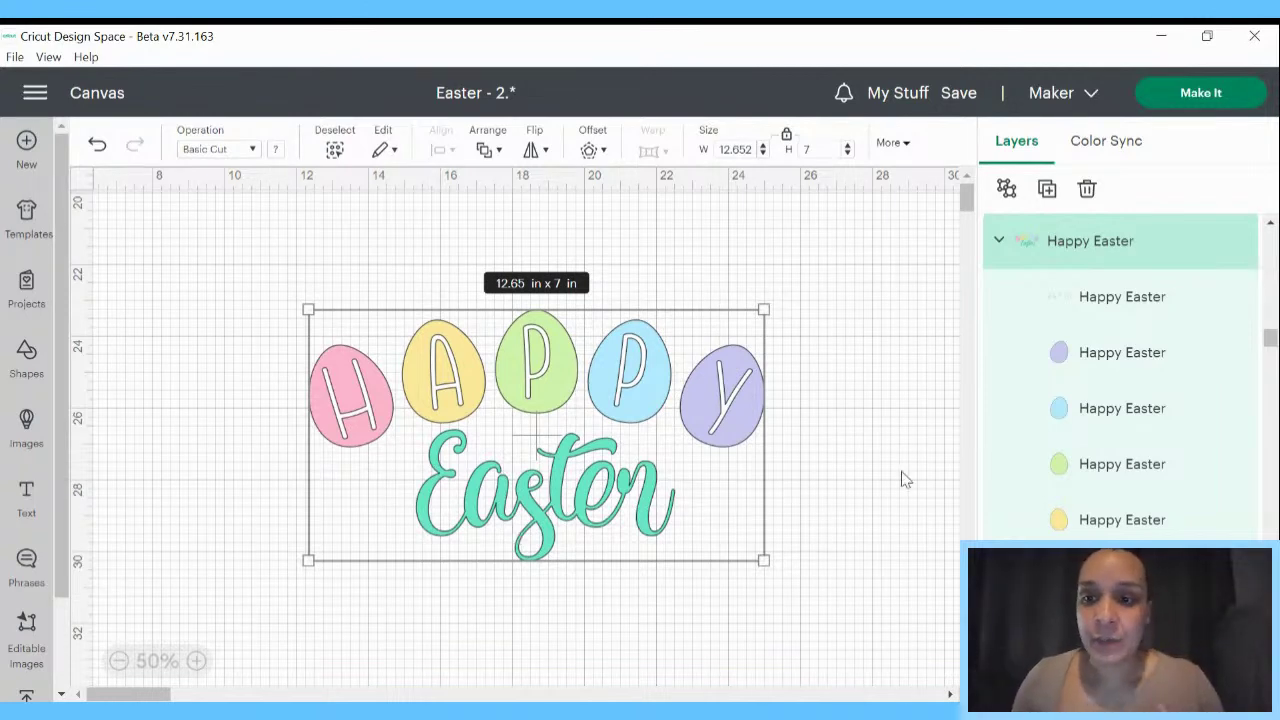
click(1084, 310)
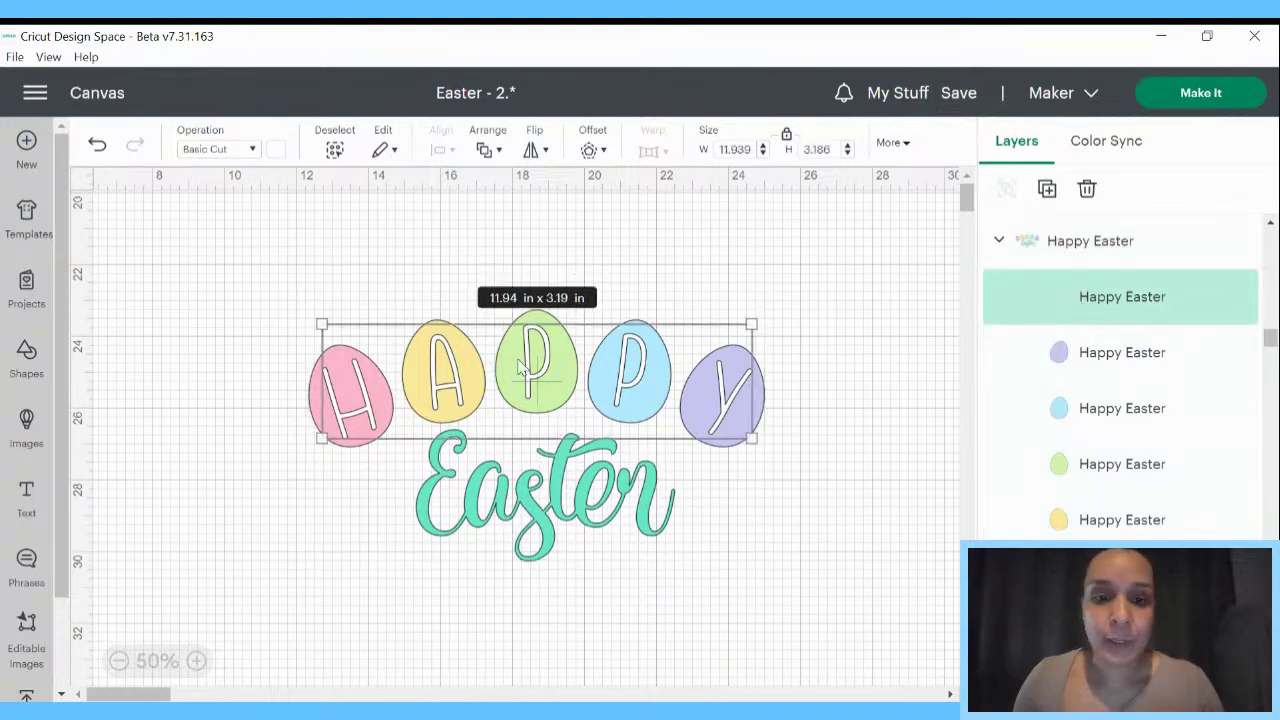
drag(525, 368, 566, 258)
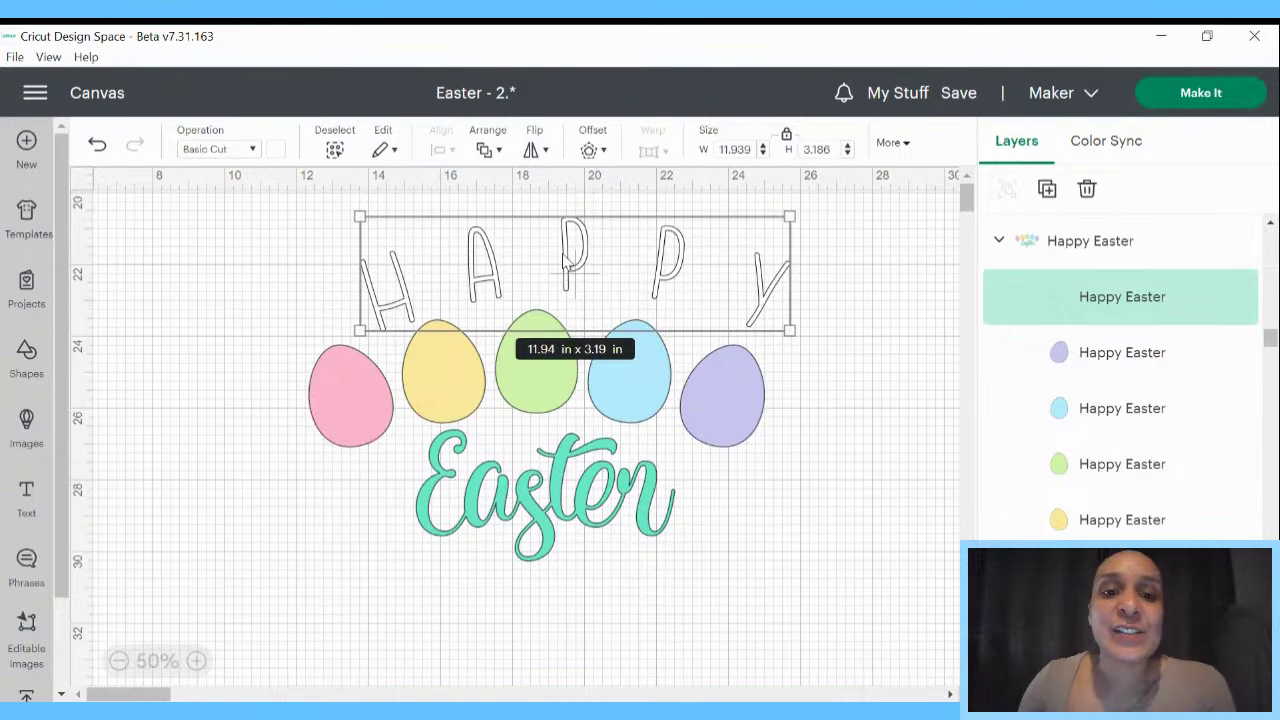
mouse_move(566, 258)
mouse_down()
mouse_move(503, 276)
mouse_move(557, 276)
mouse_move(526, 273)
mouse_move(549, 265)
mouse_up()
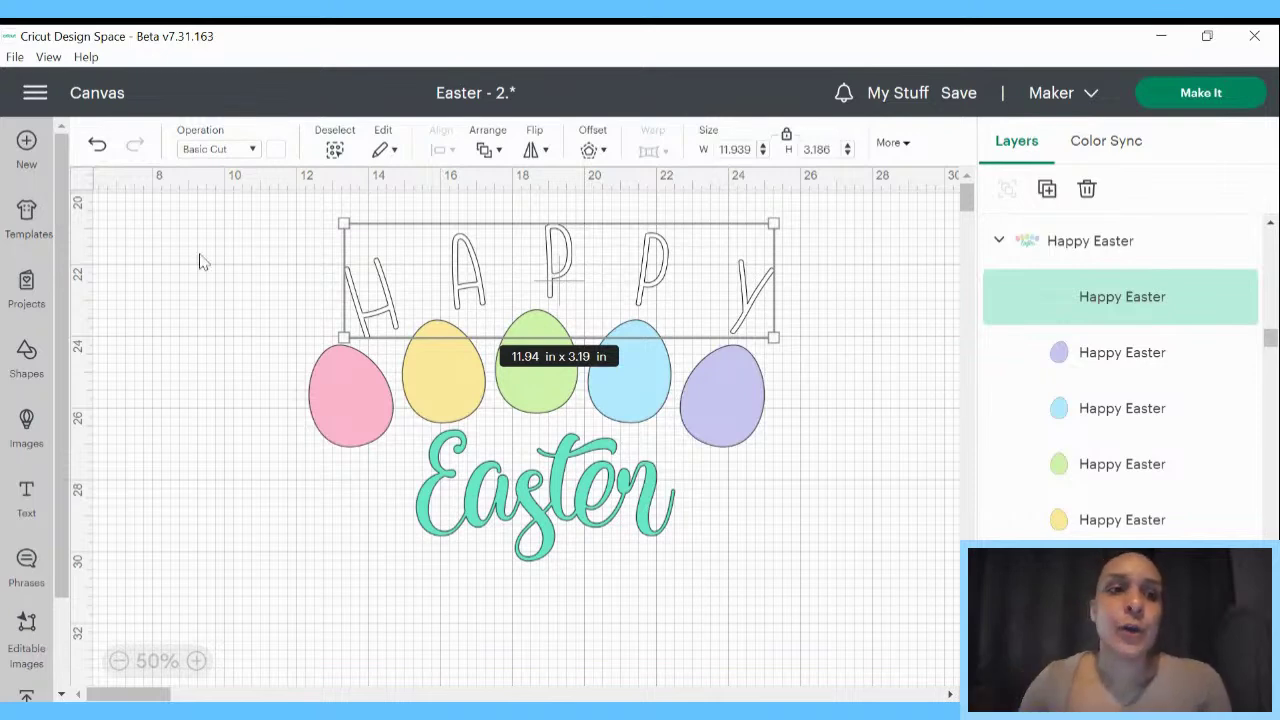
click(97, 146)
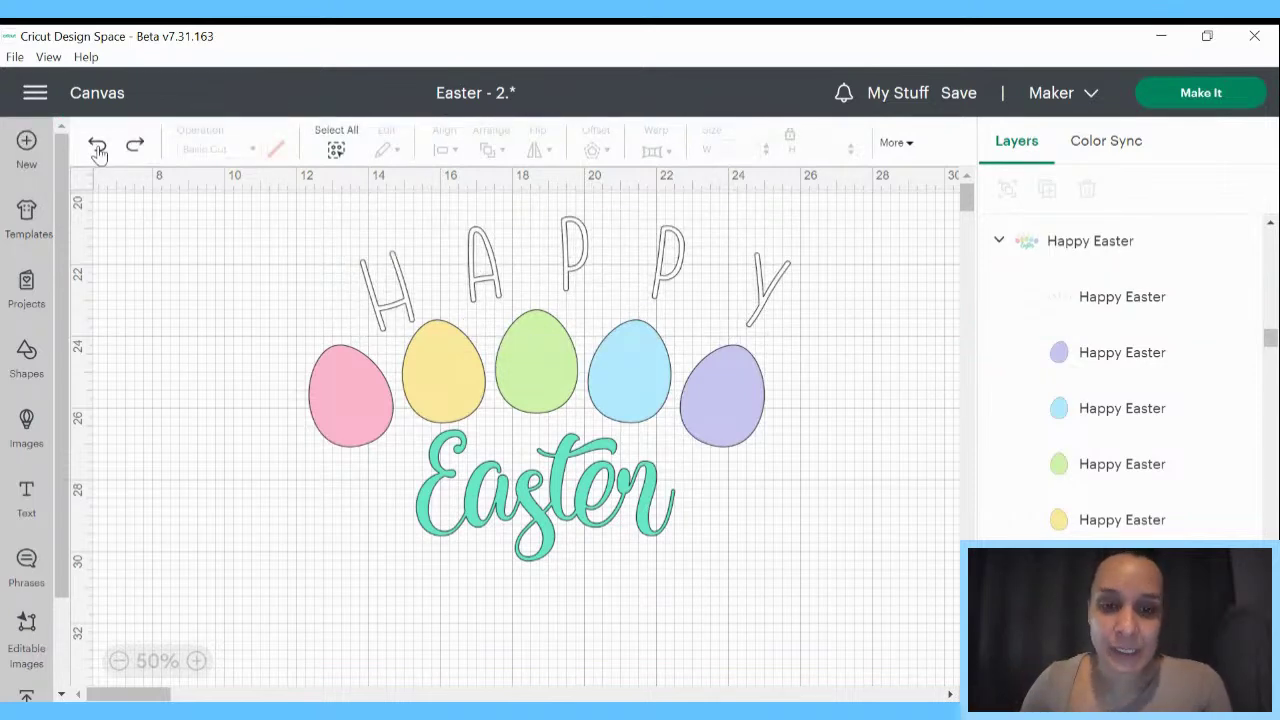
click(97, 146)
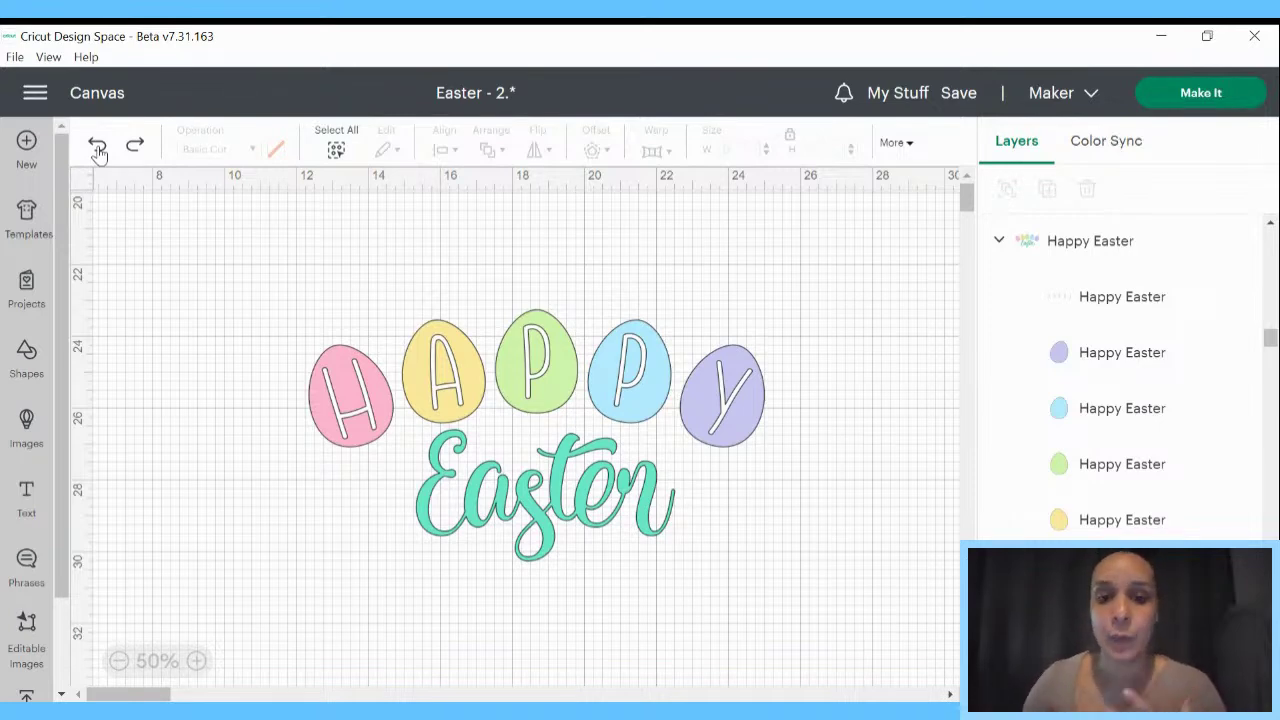
- Slice the white HAPPY lettering out of the purple egg
click(346, 428)
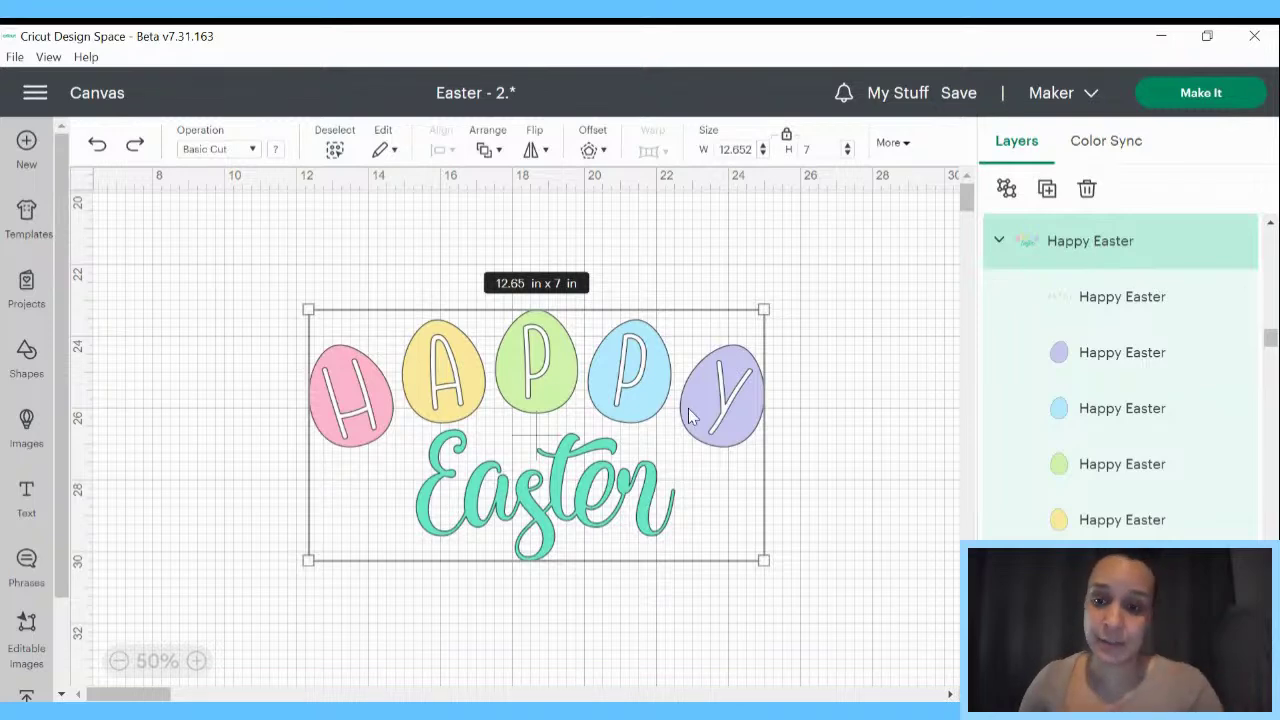
click(1100, 308)
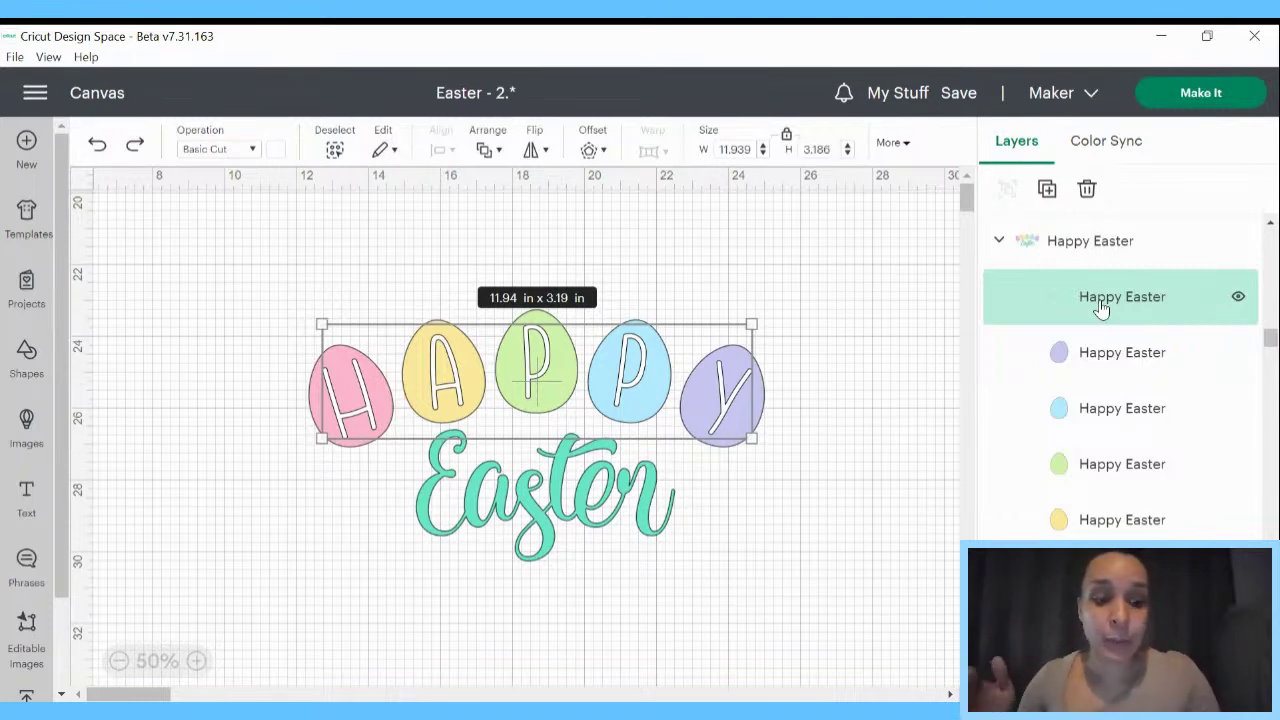
shift+click(1072, 368)
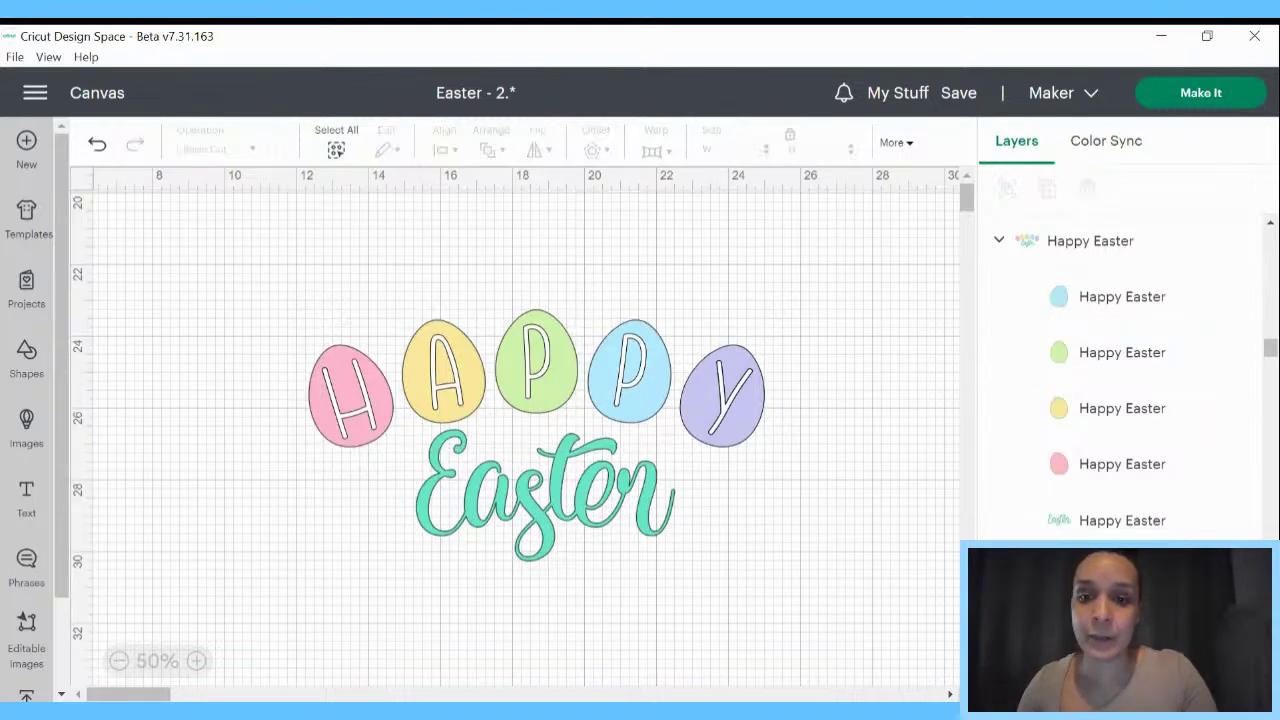
- Pull the white and purple Y slice pieces off the purple egg and remove them, leaving the Y cut-out
click(730, 392)
drag(730, 392, 826, 290)
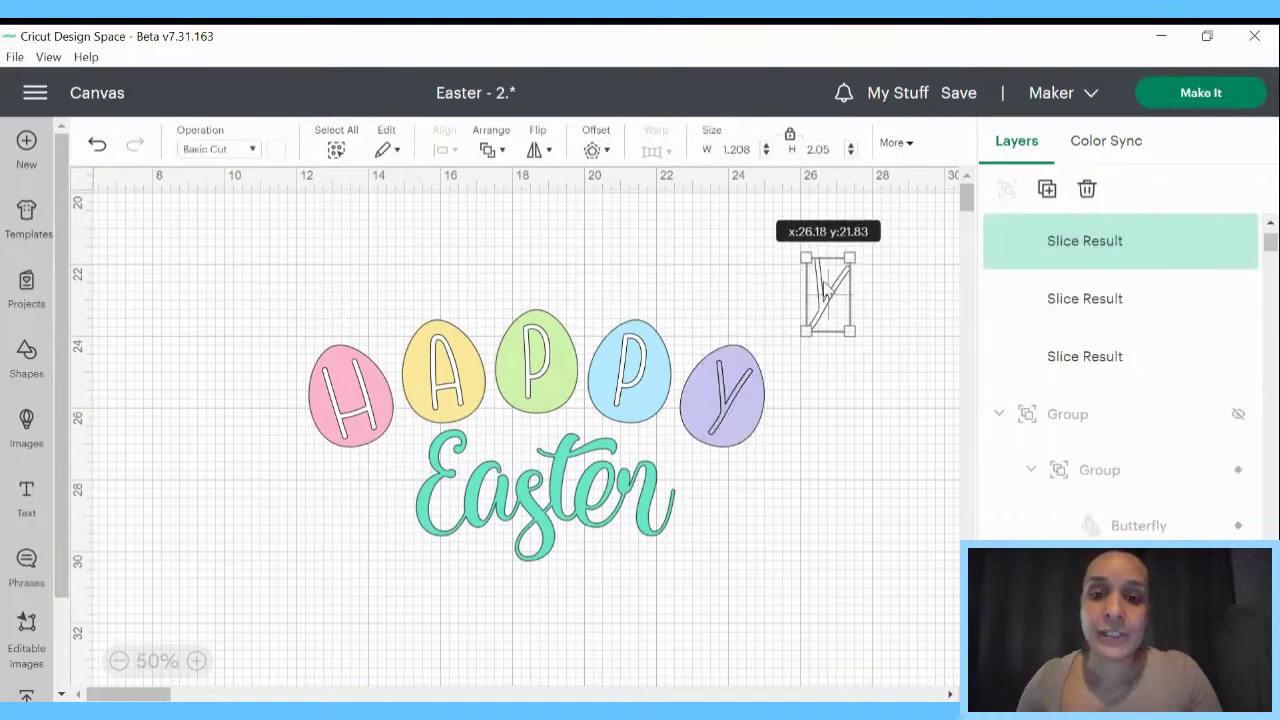
right_click(826, 290)
click(852, 244)
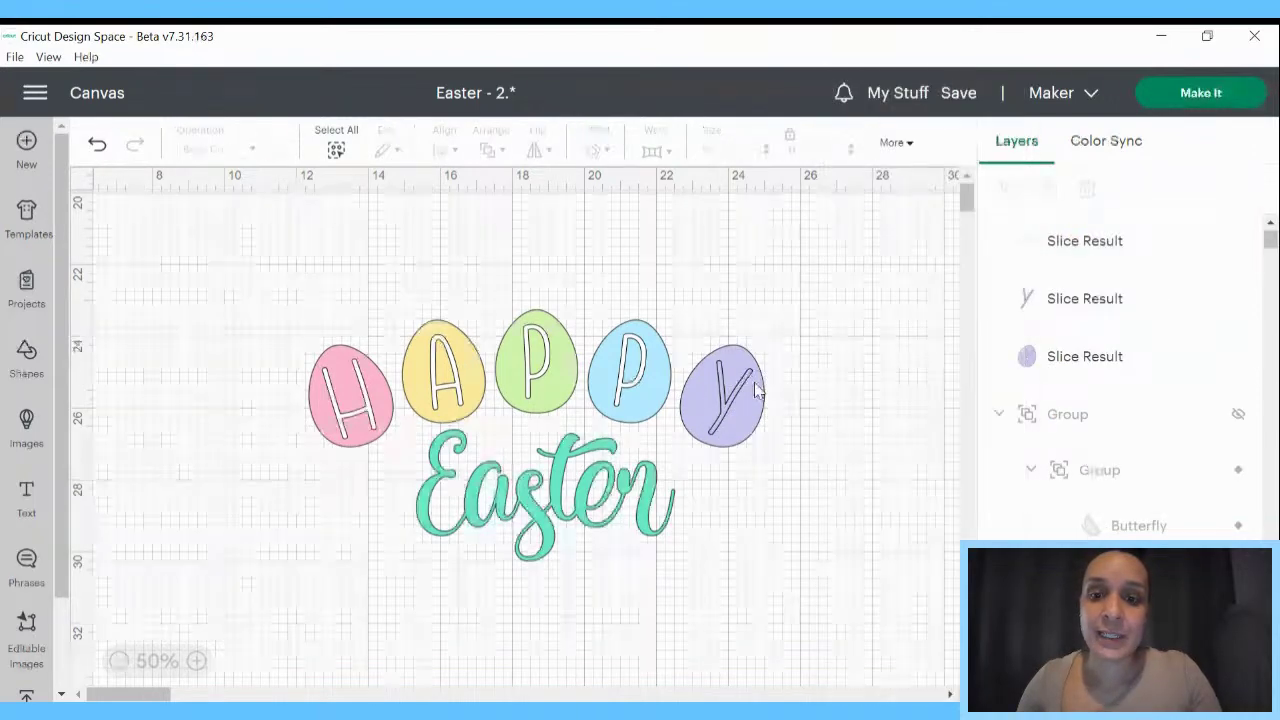
drag(730, 392, 828, 326)
right_click(828, 326)
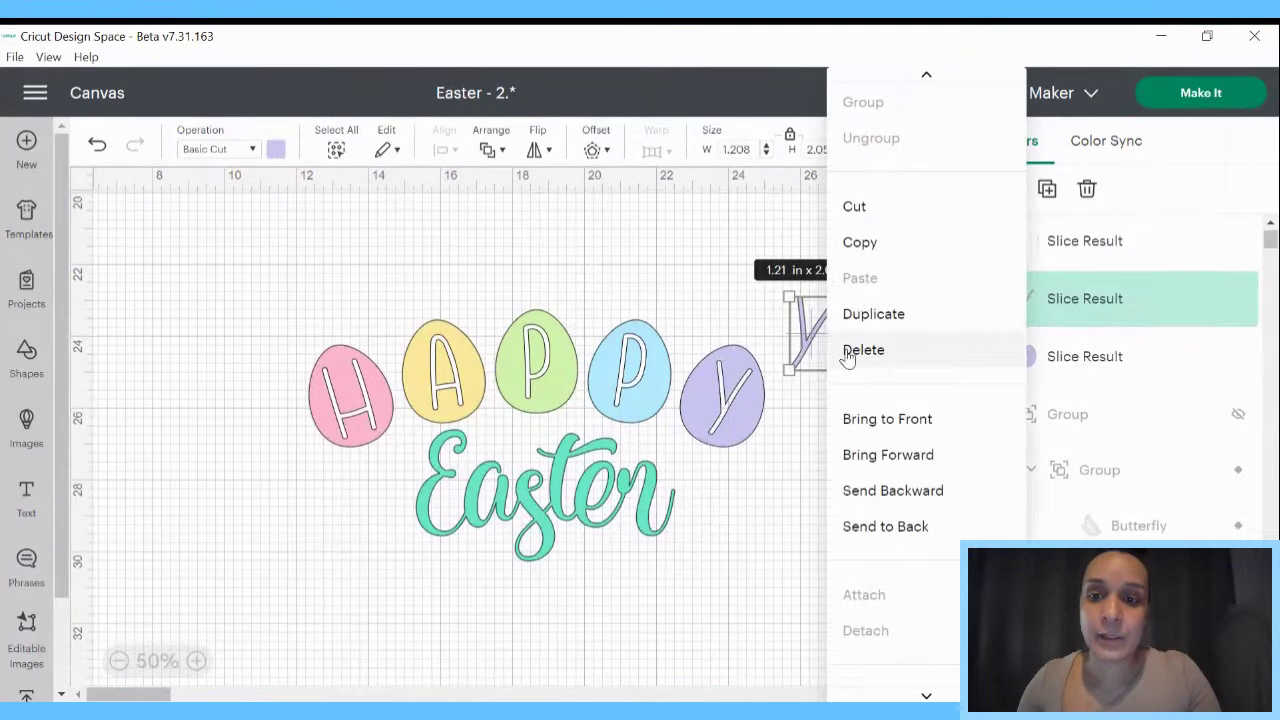
click(858, 348)
- Slice the remaining white lettering out of the blue egg
scroll(1120, 303, down, 1)
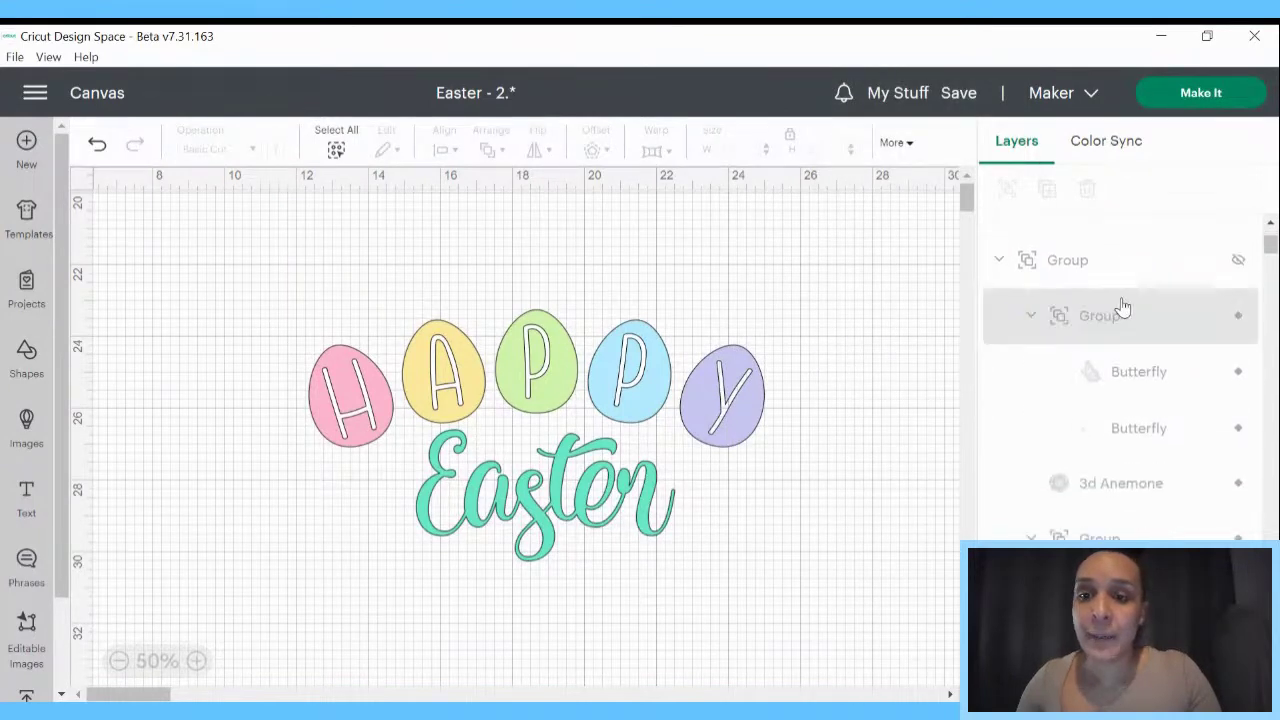
scroll(1109, 266, up, 1)
click(1109, 264)
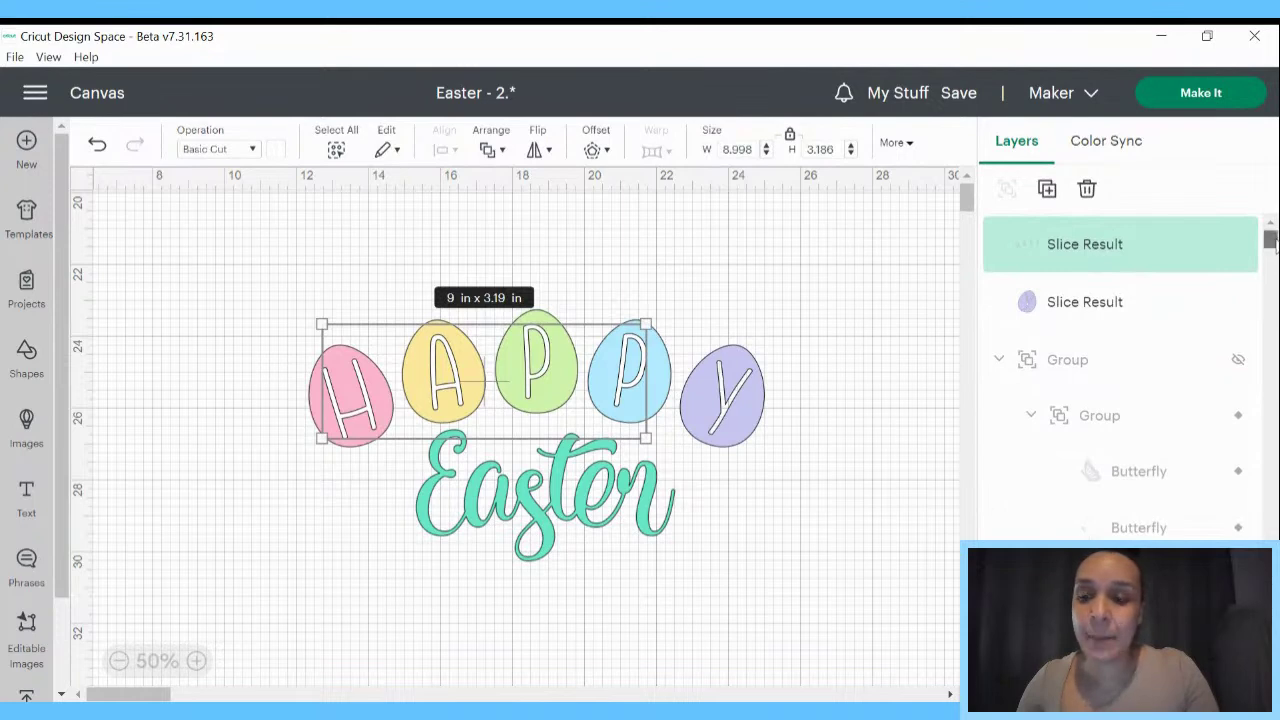
drag(1276, 252, 1272, 344)
shift+click(1171, 313)
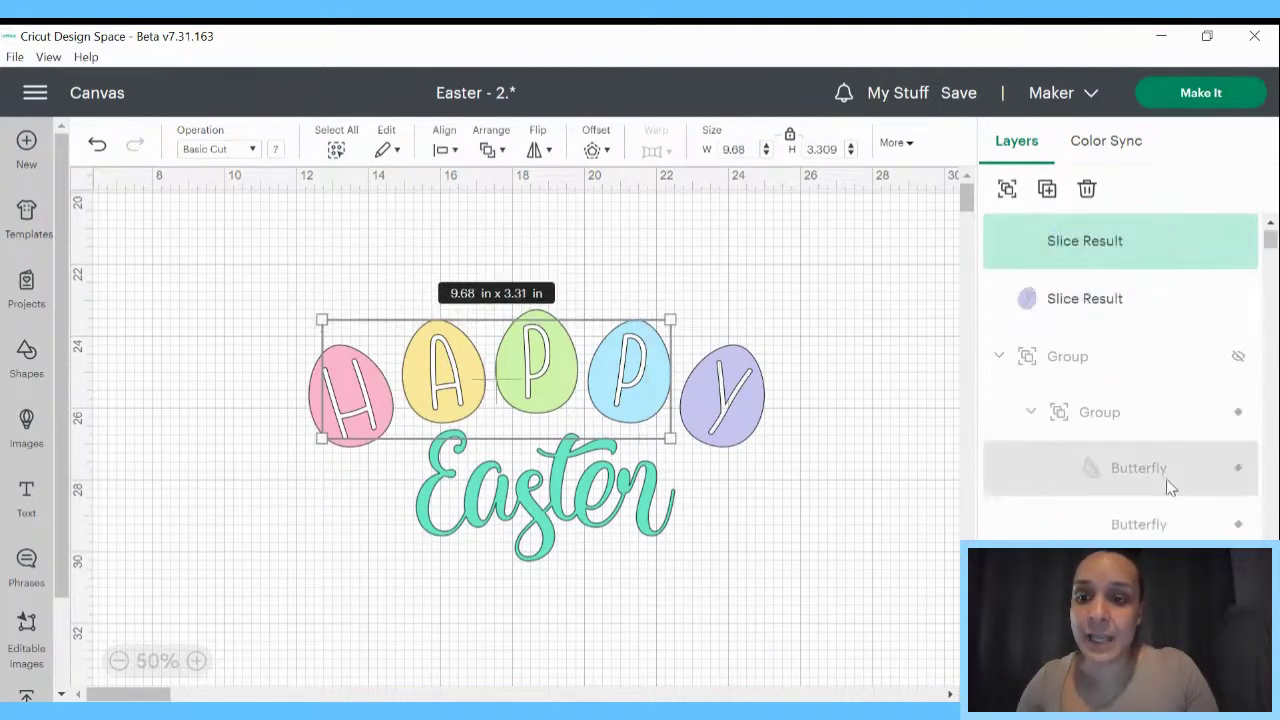
click(497, 380)
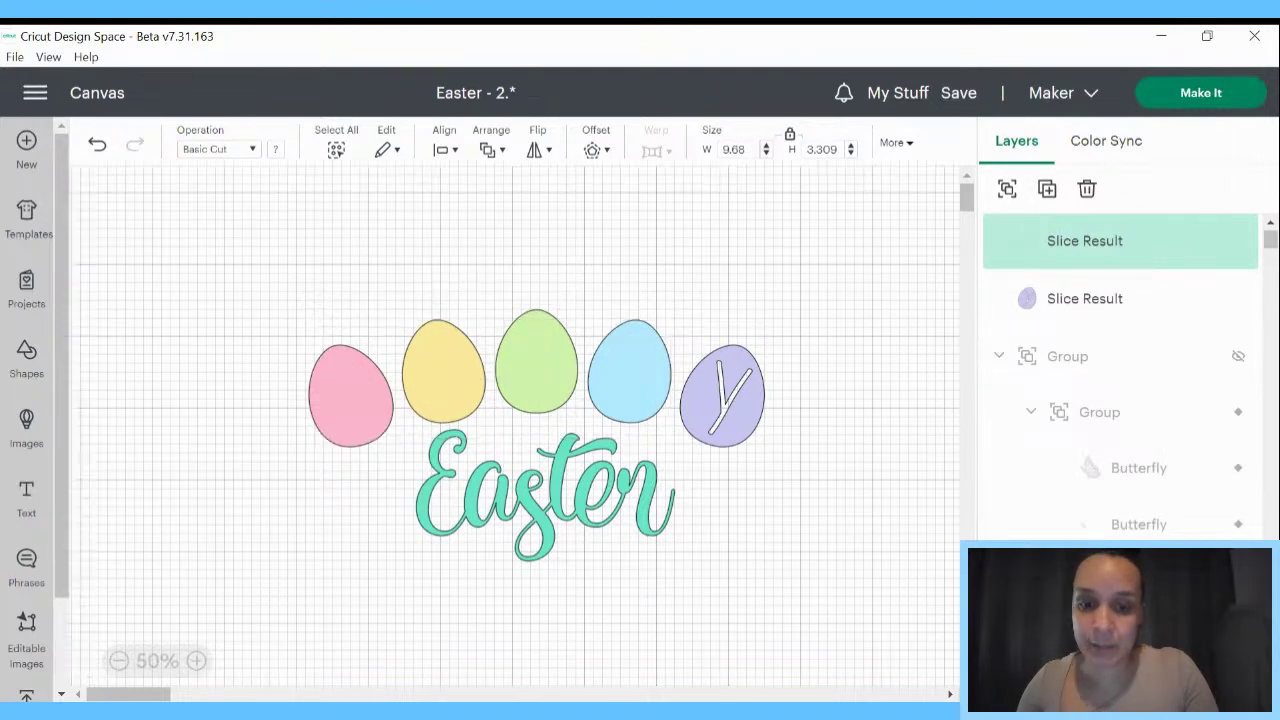
- Pull the white and blue P slice pieces off the blue egg and remove them, leaving the P cut-out
drag(629, 345, 770, 245)
right_click(770, 245)
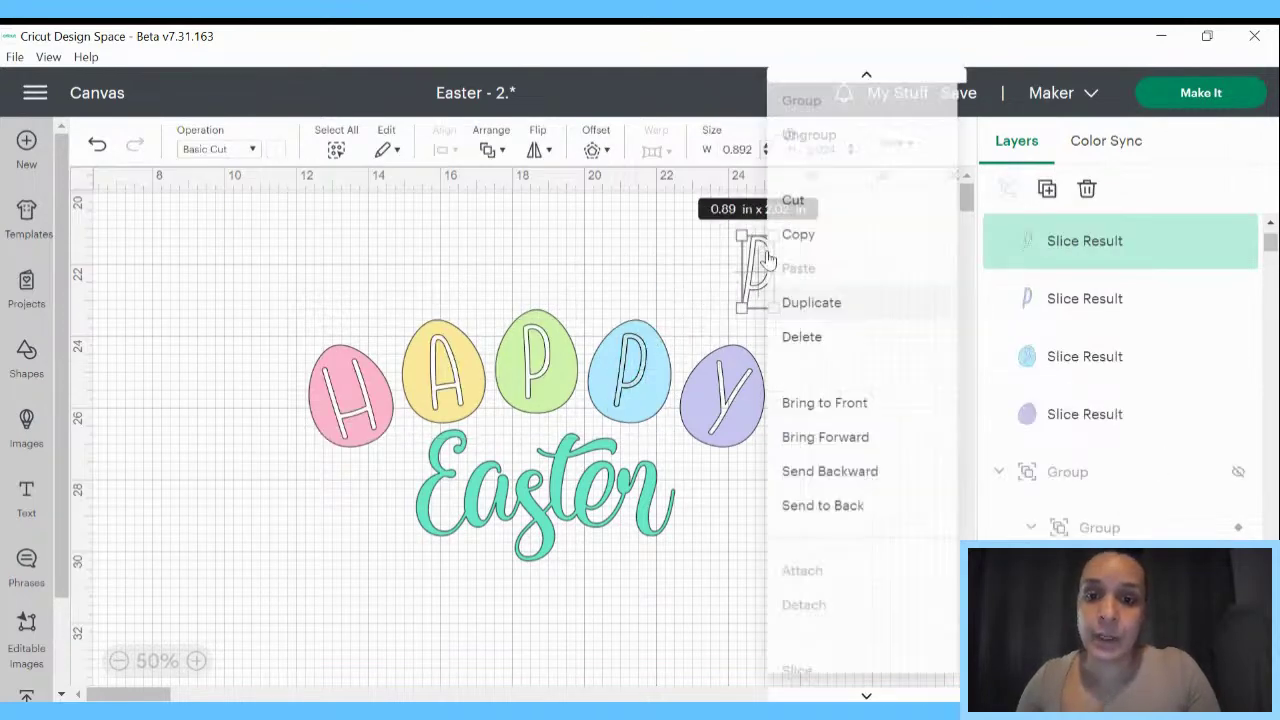
click(790, 206)
key(ctrl+v)
drag(638, 350, 757, 271)
right_click(760, 270)
click(801, 350)
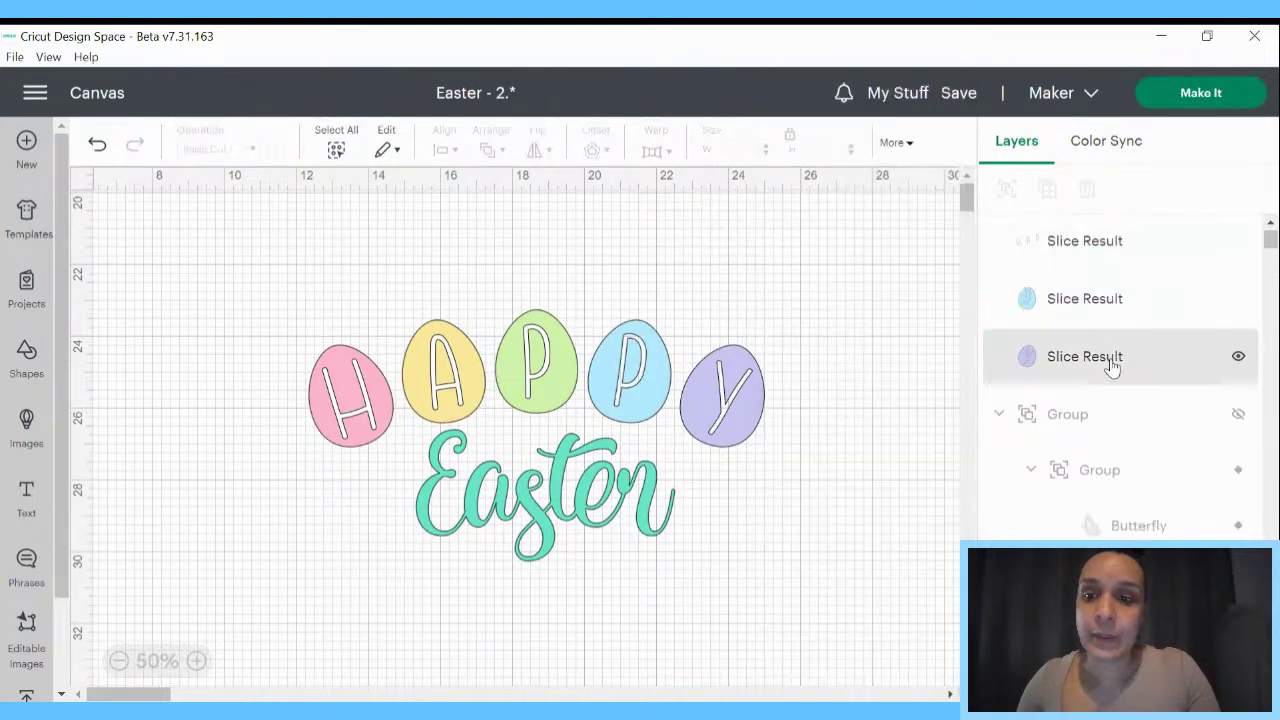
- Slice the remaining white lettering out of the green egg
click(1058, 255)
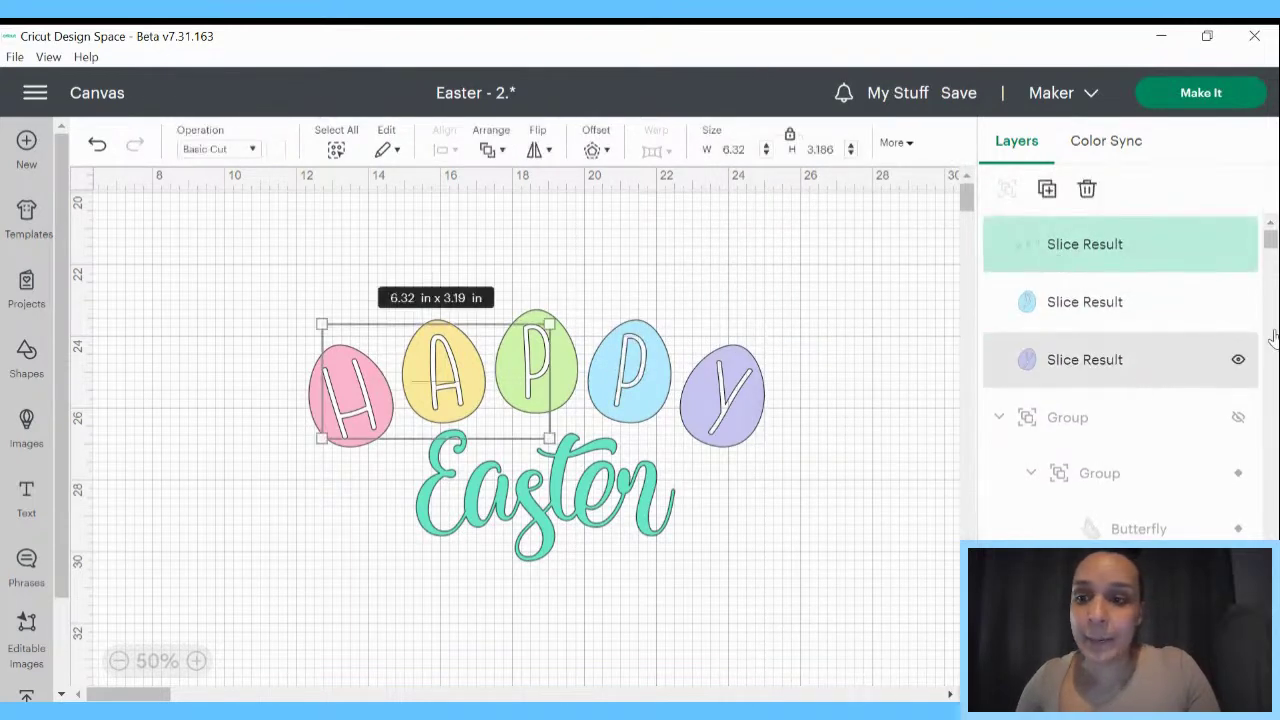
drag(1270, 242, 1263, 349)
click(1123, 323)
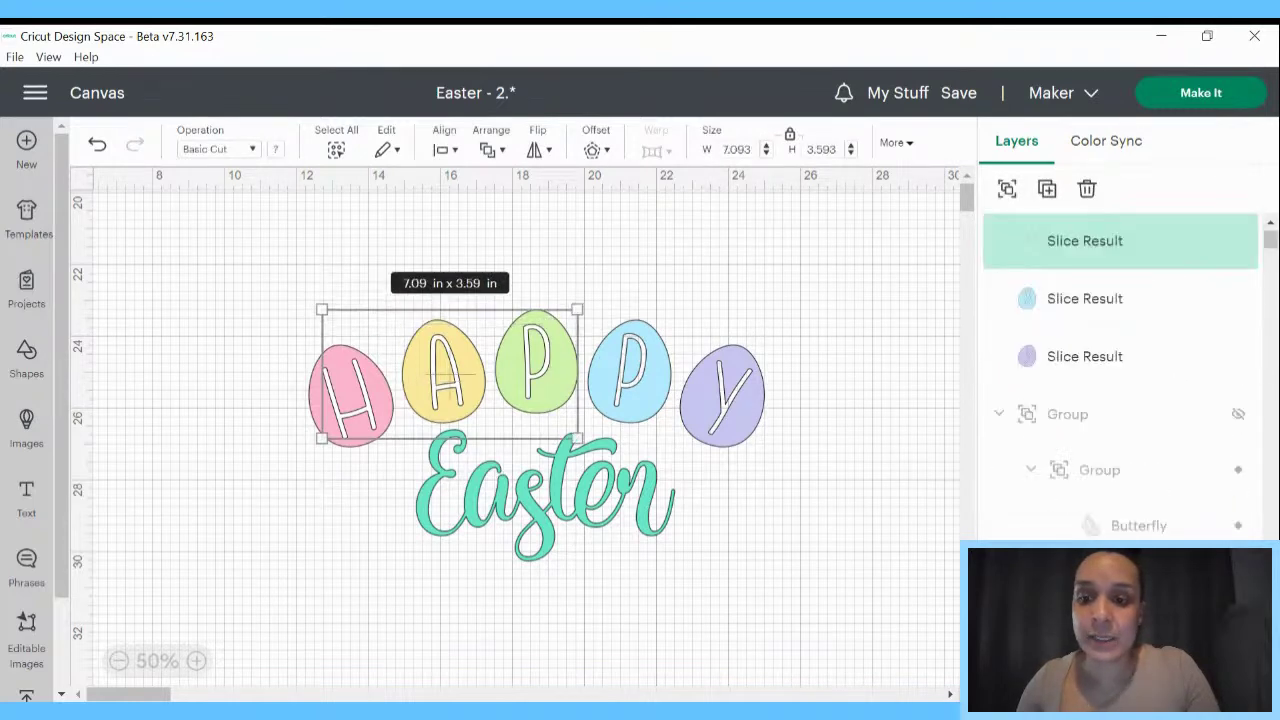
click(448, 192)
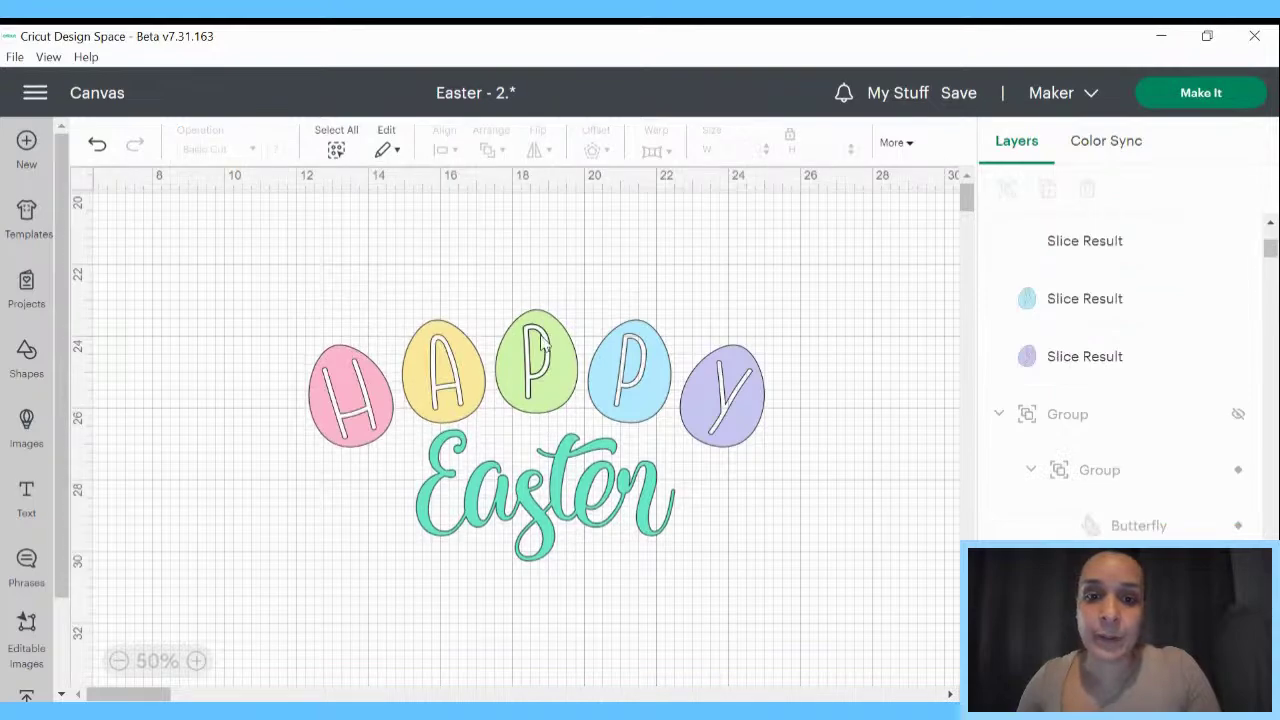
- Pull the white and green P slice pieces off the green egg and remove them, leaving the P cut-out
drag(542, 343, 686, 252)
right_click(686, 252)
click(714, 208)
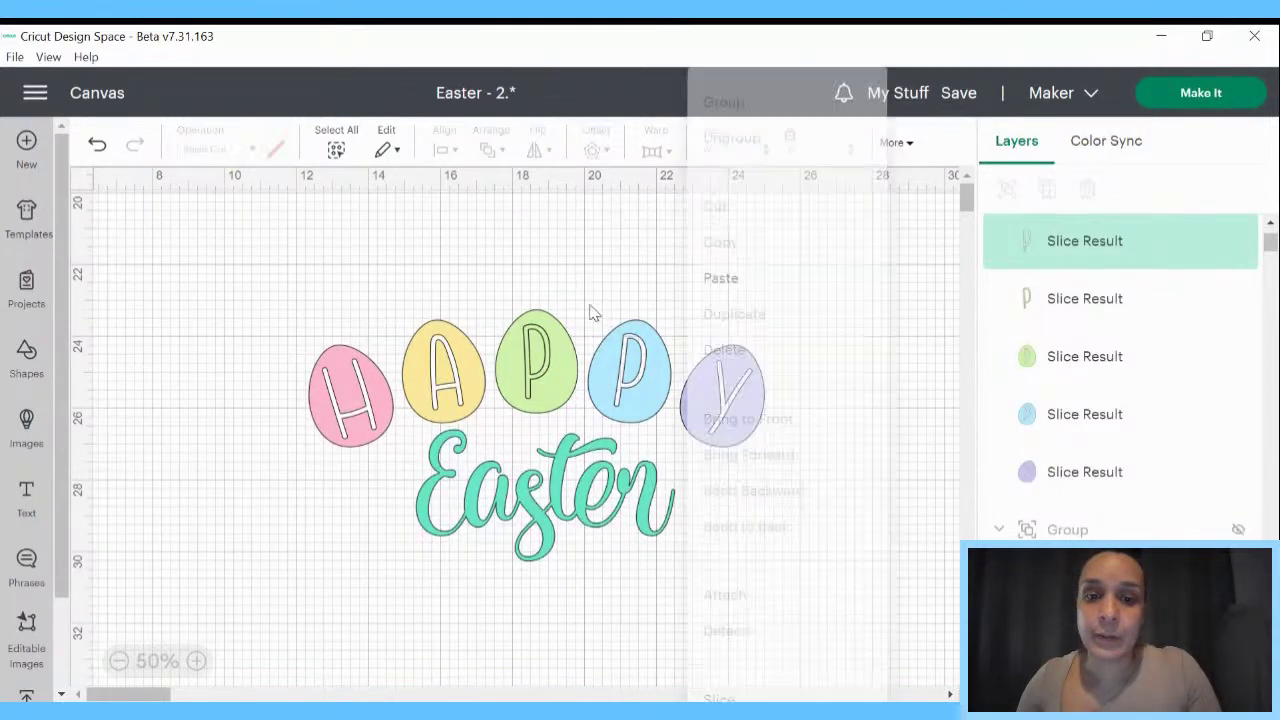
key(ctrl+v)
right_click(674, 282)
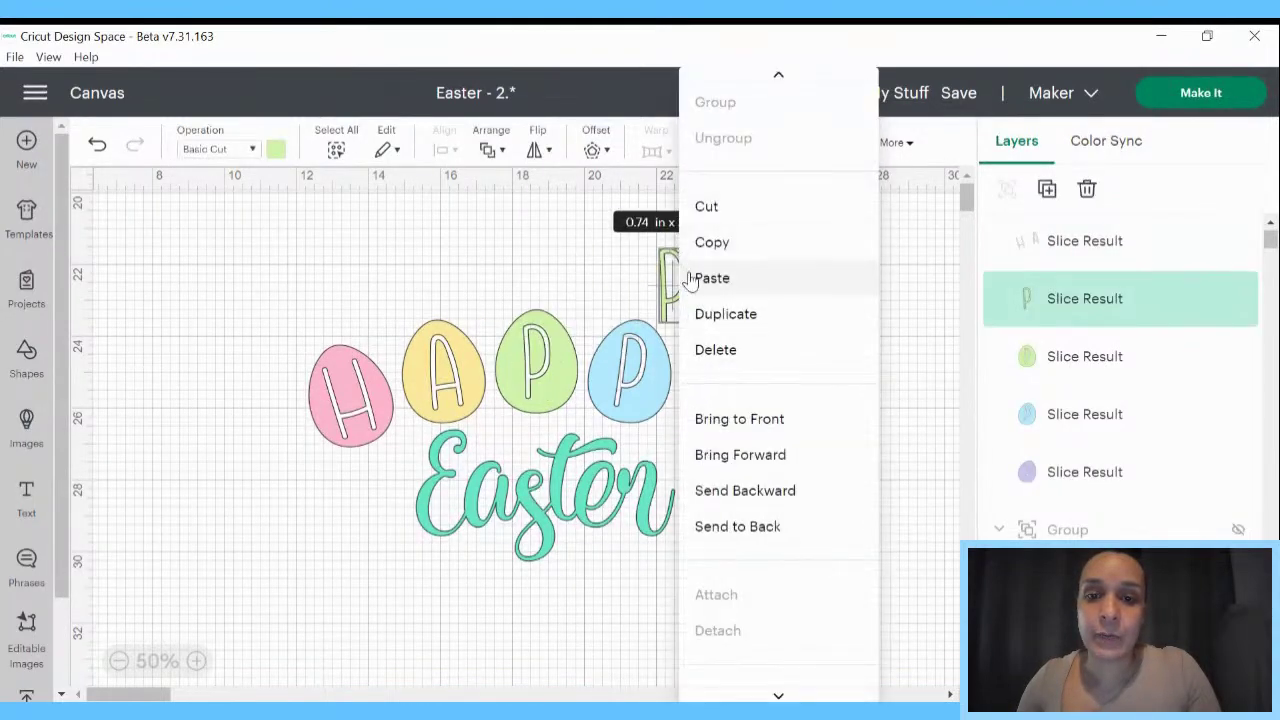
click(707, 222)
- Slice the remaining white lettering out of the yellow egg
click(1034, 250)
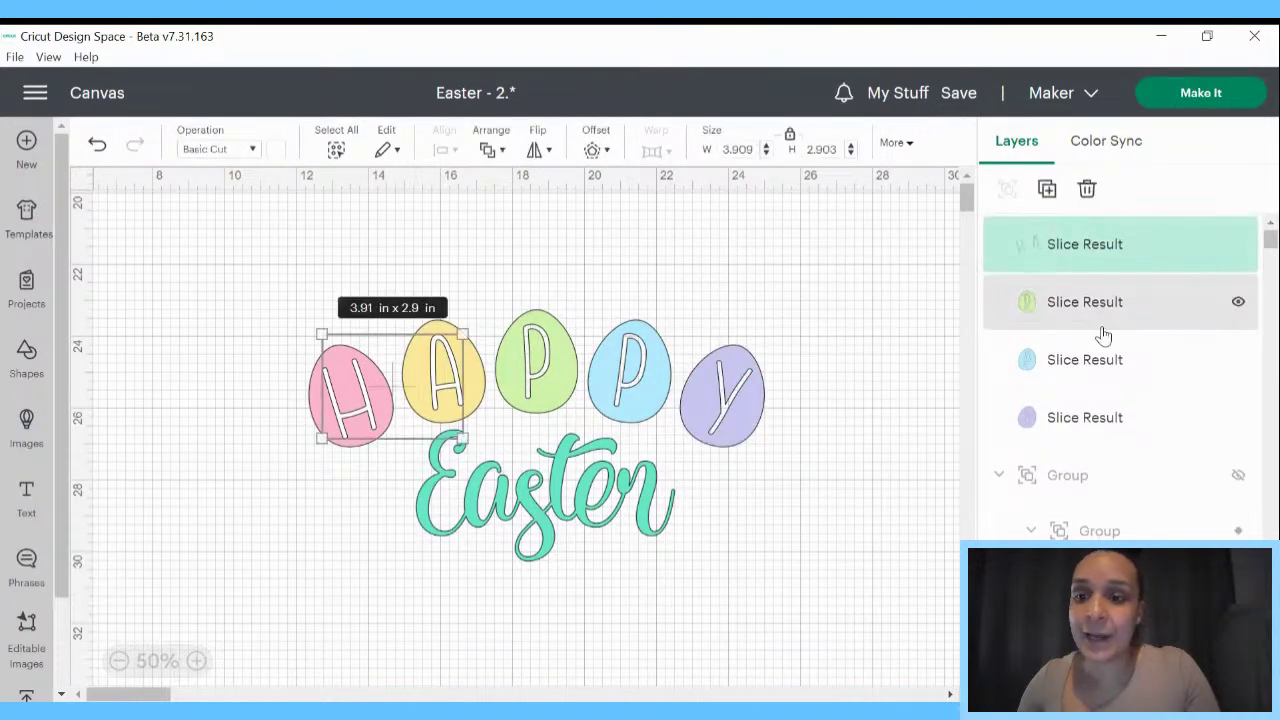
drag(1270, 240, 1269, 350)
click(1140, 355)
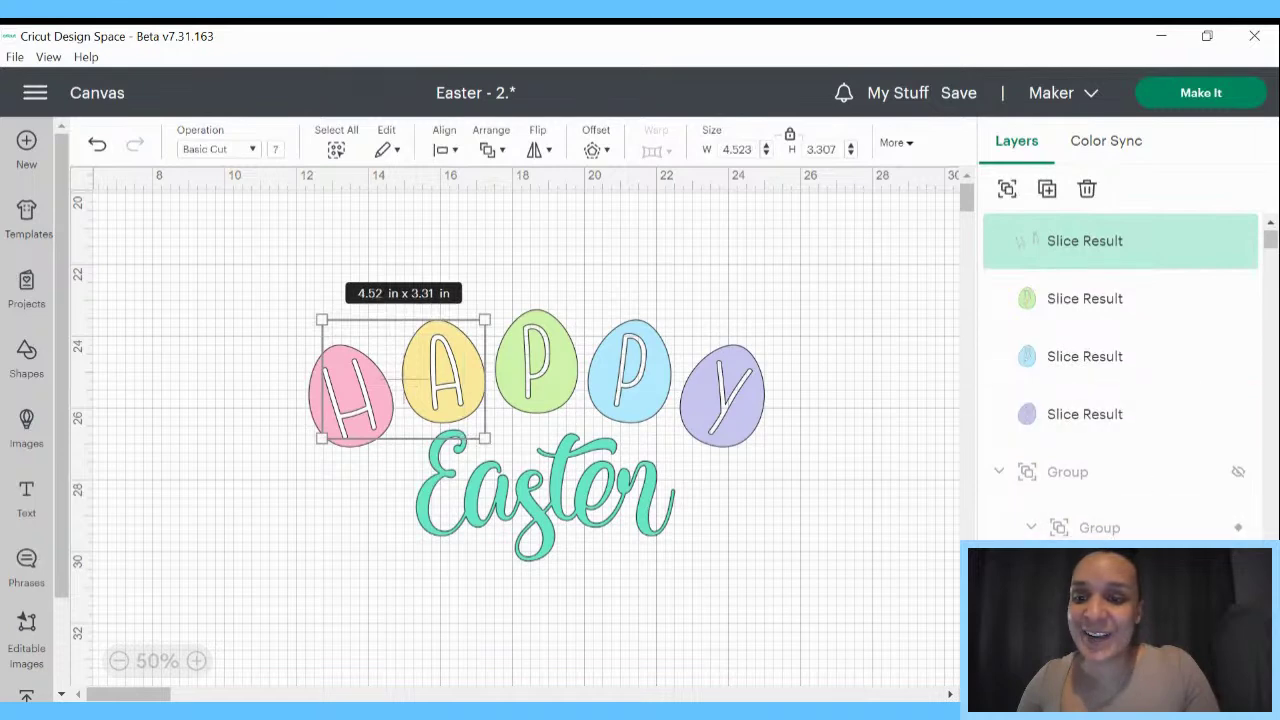
click(683, 445)
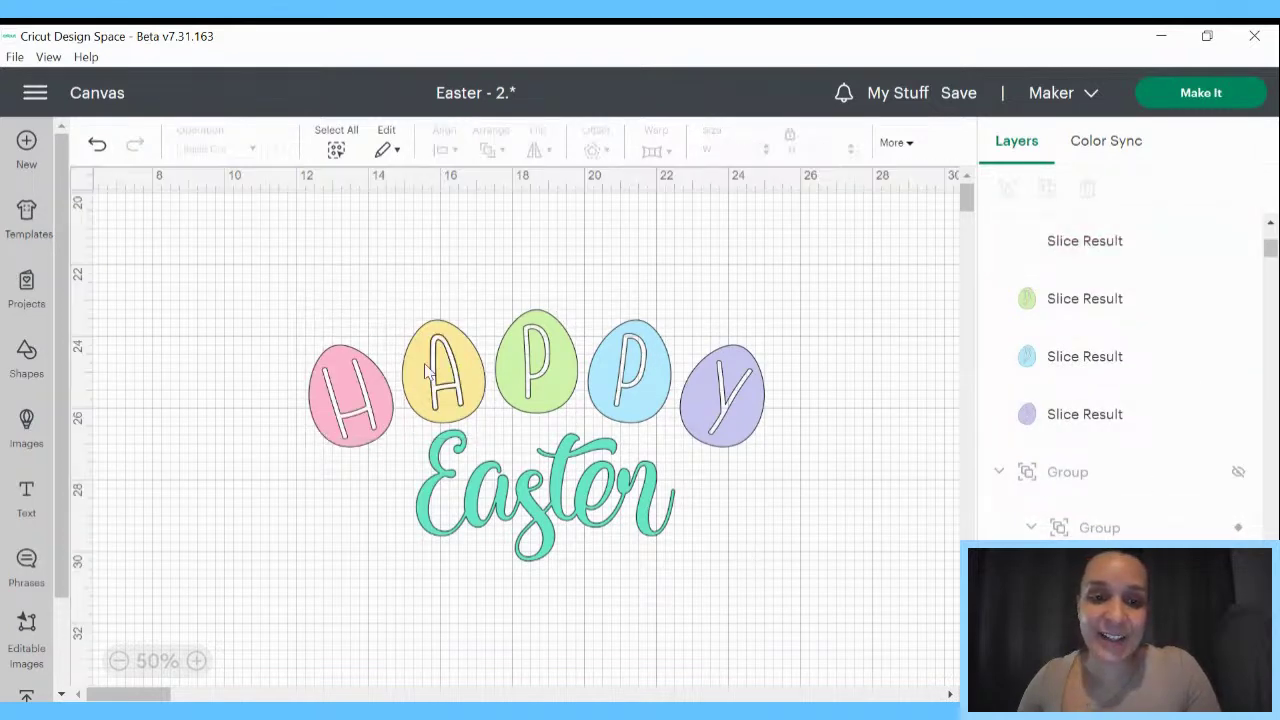
- Pull the white and yellow A slice pieces off the yellow egg and remove them, leaving the A cut-out
drag(440, 360, 634, 250)
right_click(634, 250)
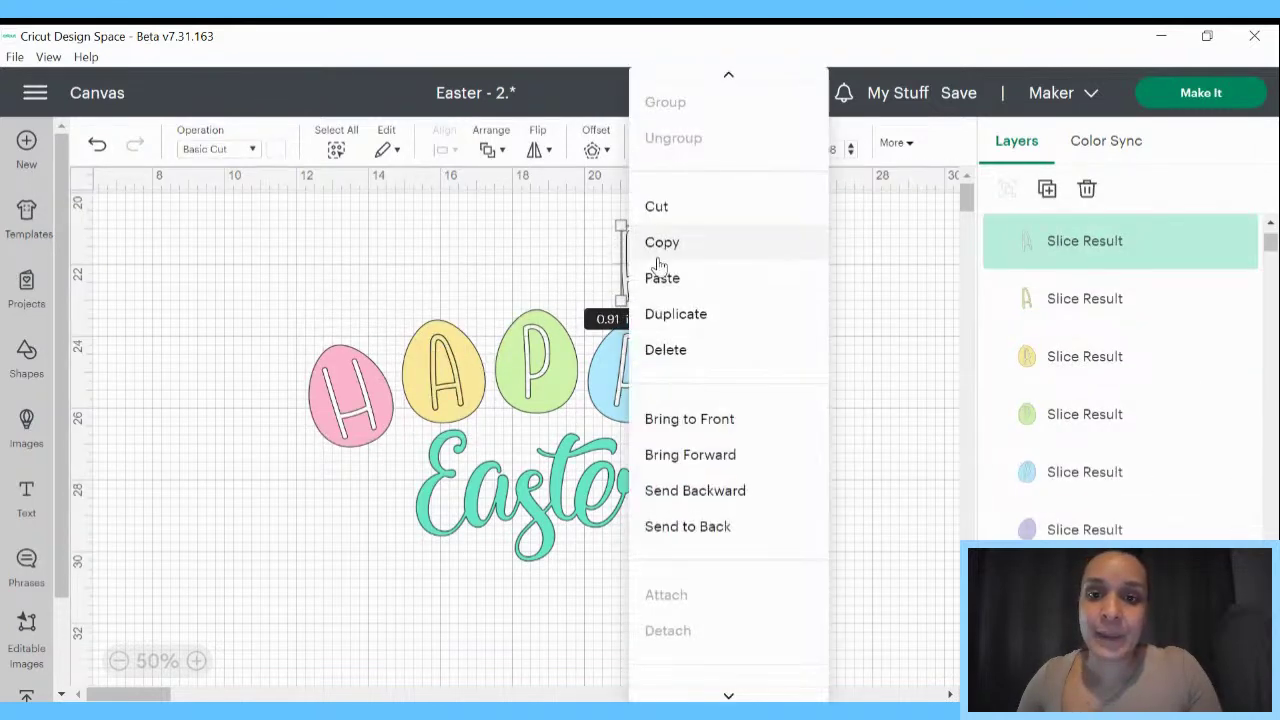
click(645, 206)
drag(447, 362, 596, 270)
right_click(598, 272)
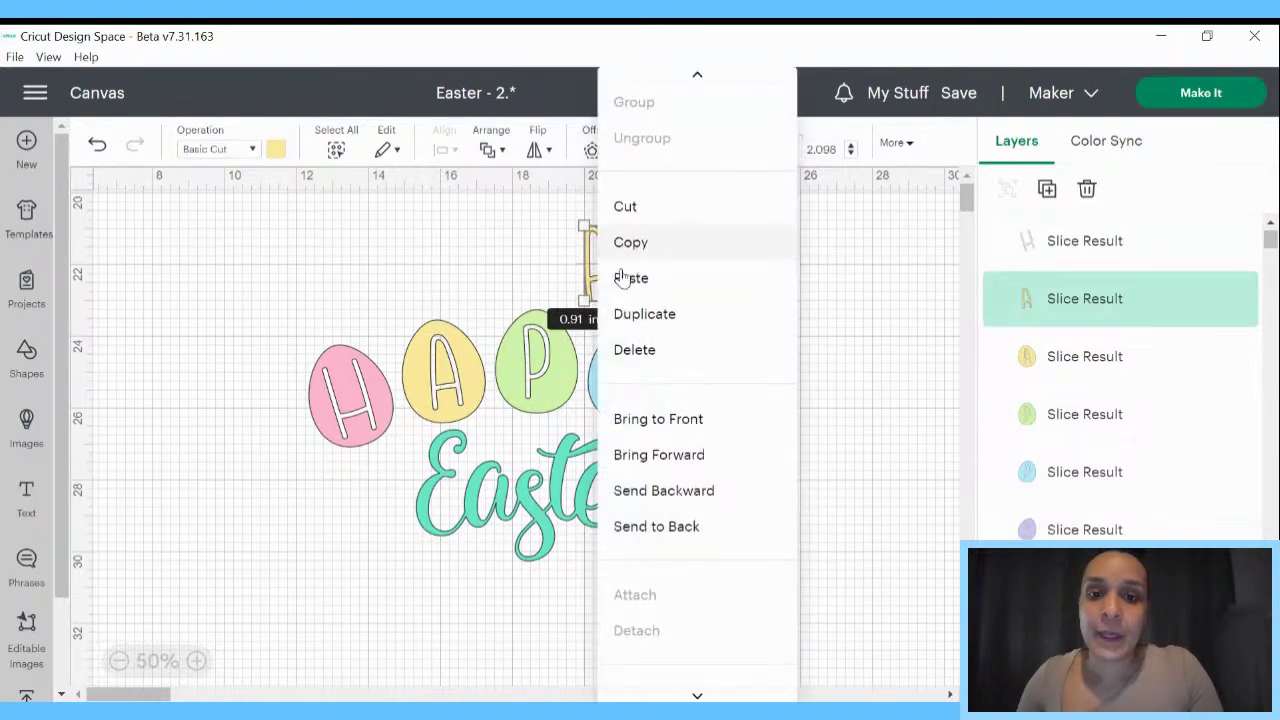
click(634, 209)
- Slice the last white letter, the H, out of the pink egg
click(1082, 246)
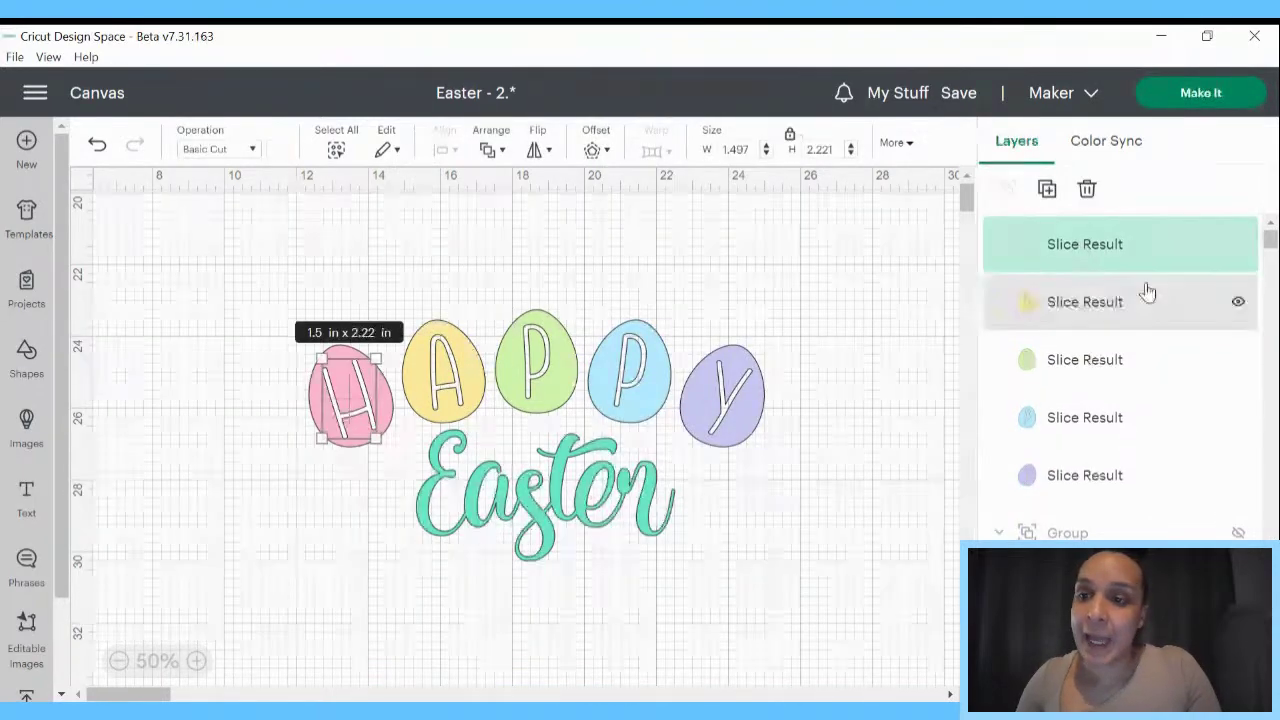
drag(1270, 242, 1270, 357)
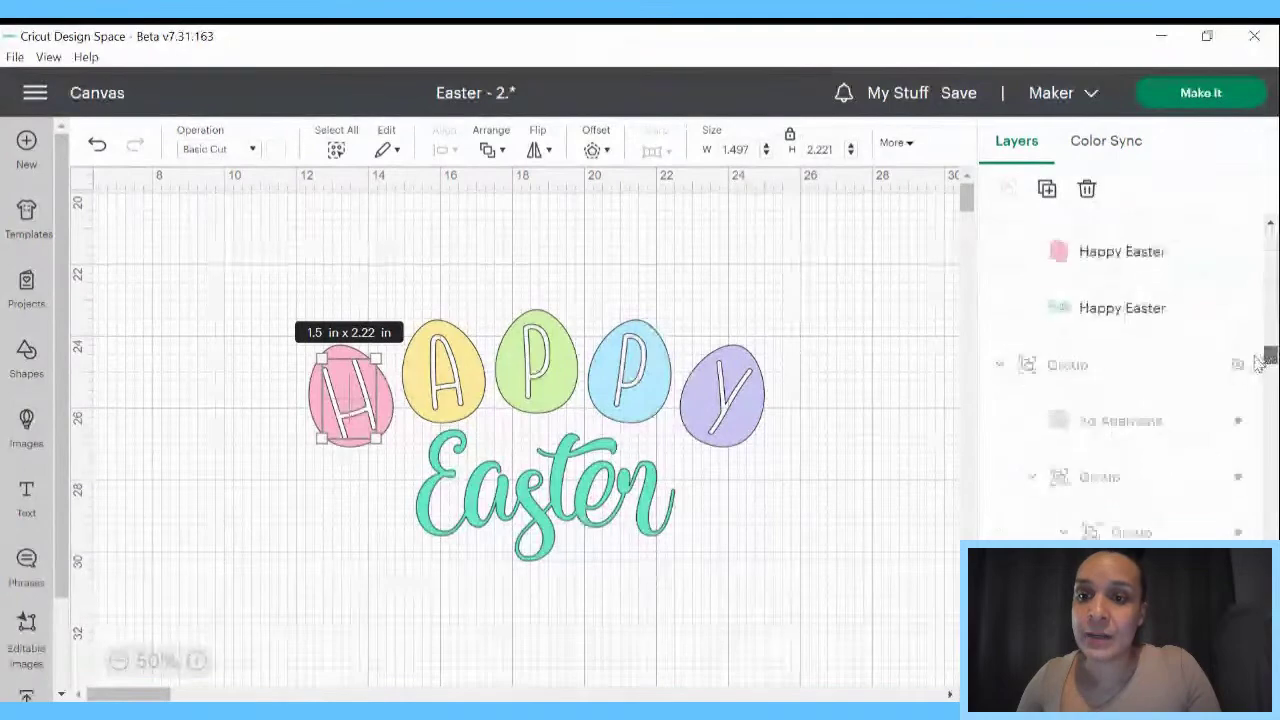
scroll(1118, 262, up, 5)
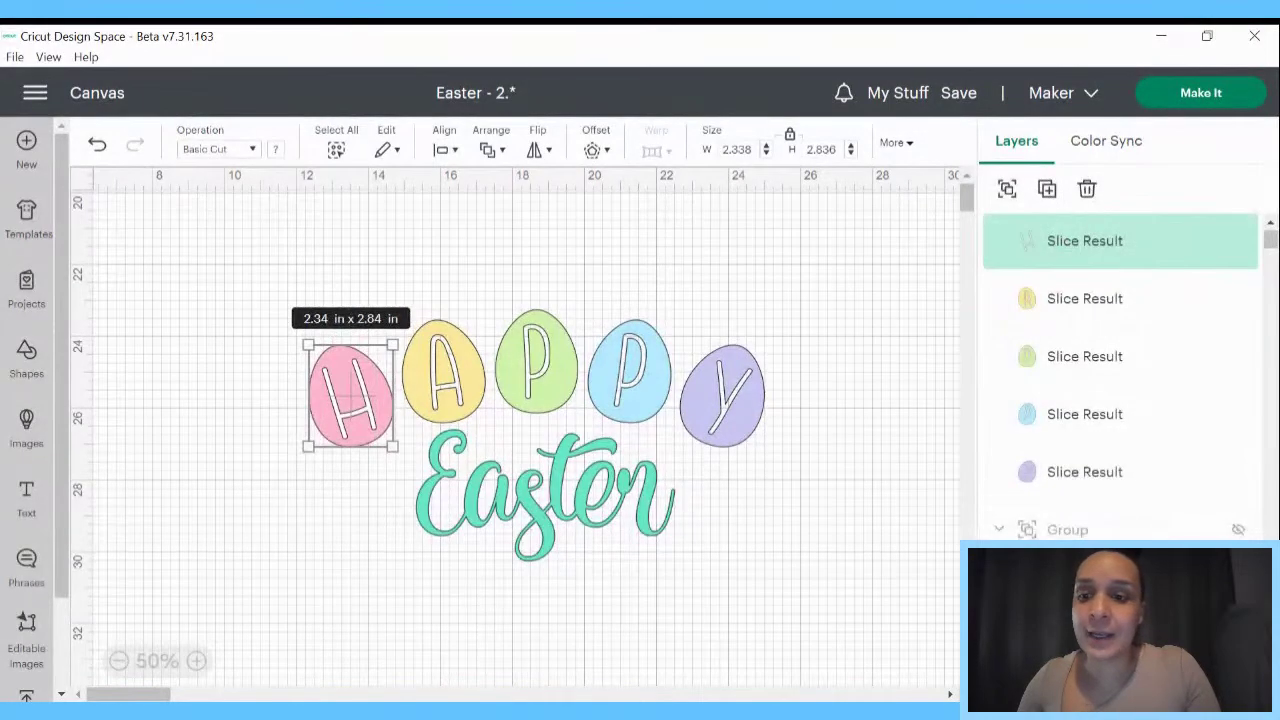
click(445, 318)
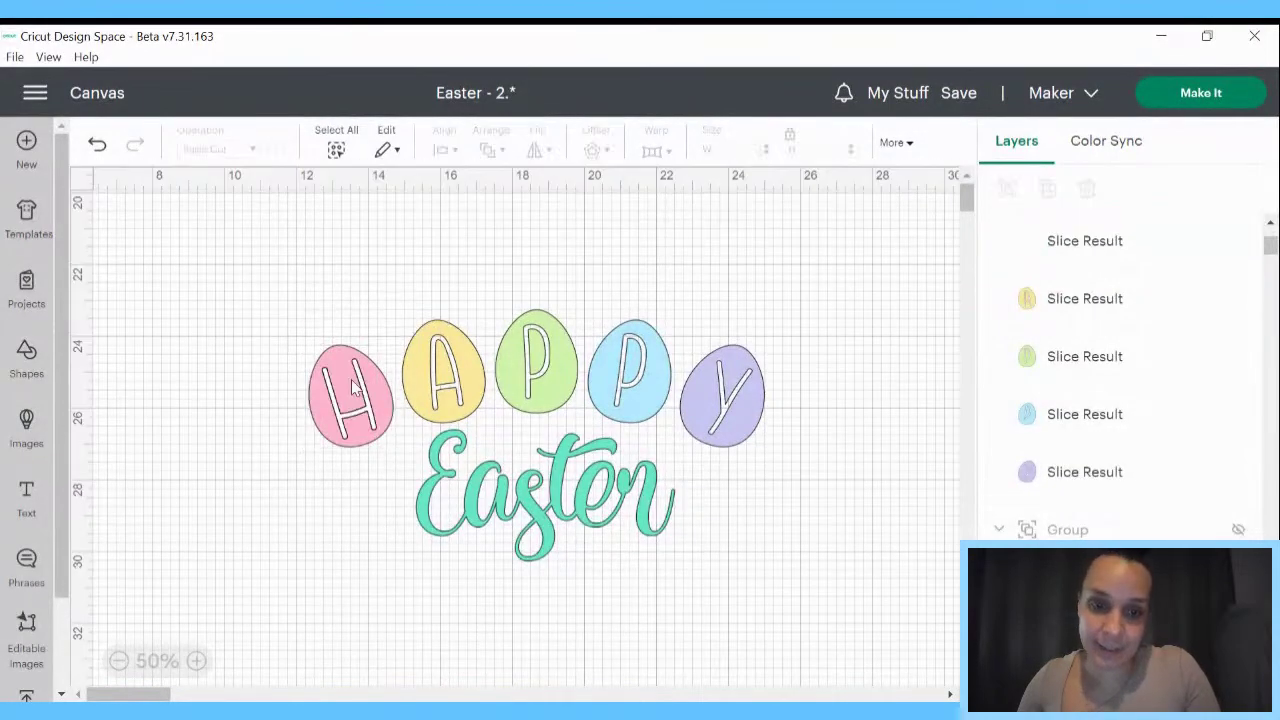
- Pull the white and pink H slice pieces off the pink egg and remove them, leaving the H cut-out
drag(353, 385, 330, 250)
right_click(330, 253)
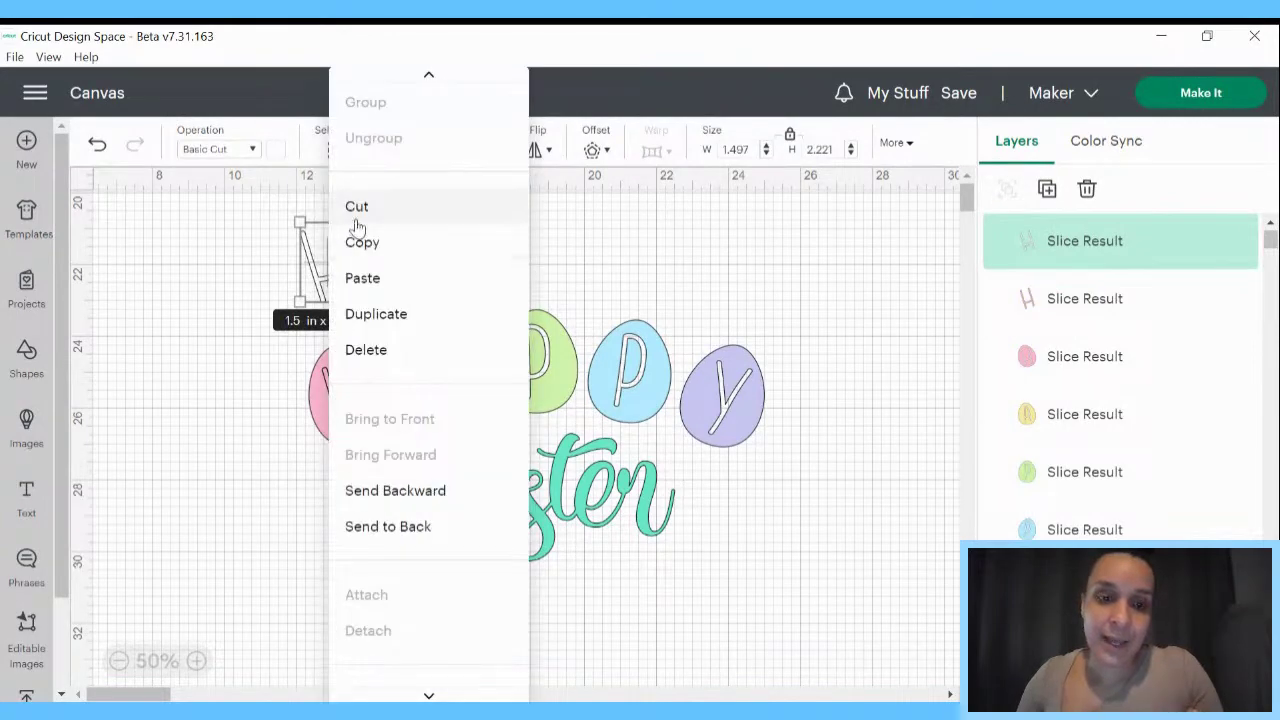
click(352, 207)
key(ctrl+z)
right_click(318, 272)
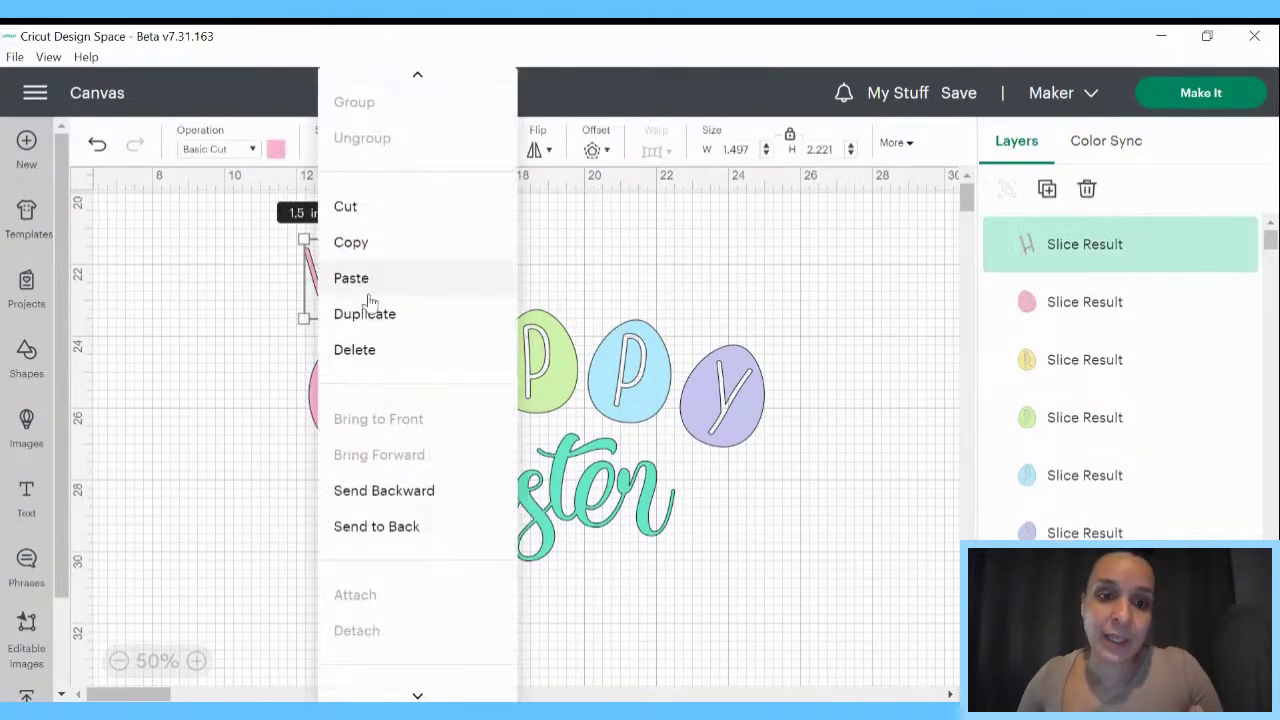
click(352, 349)
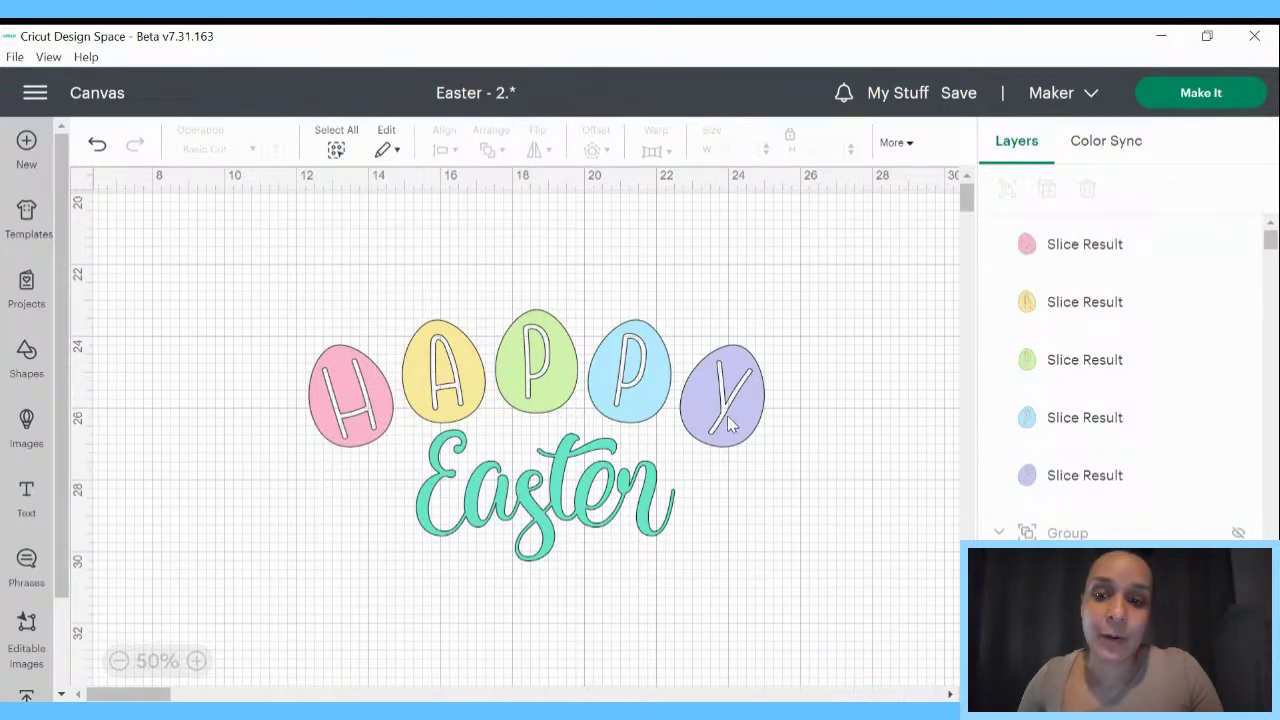
click(1052, 256)
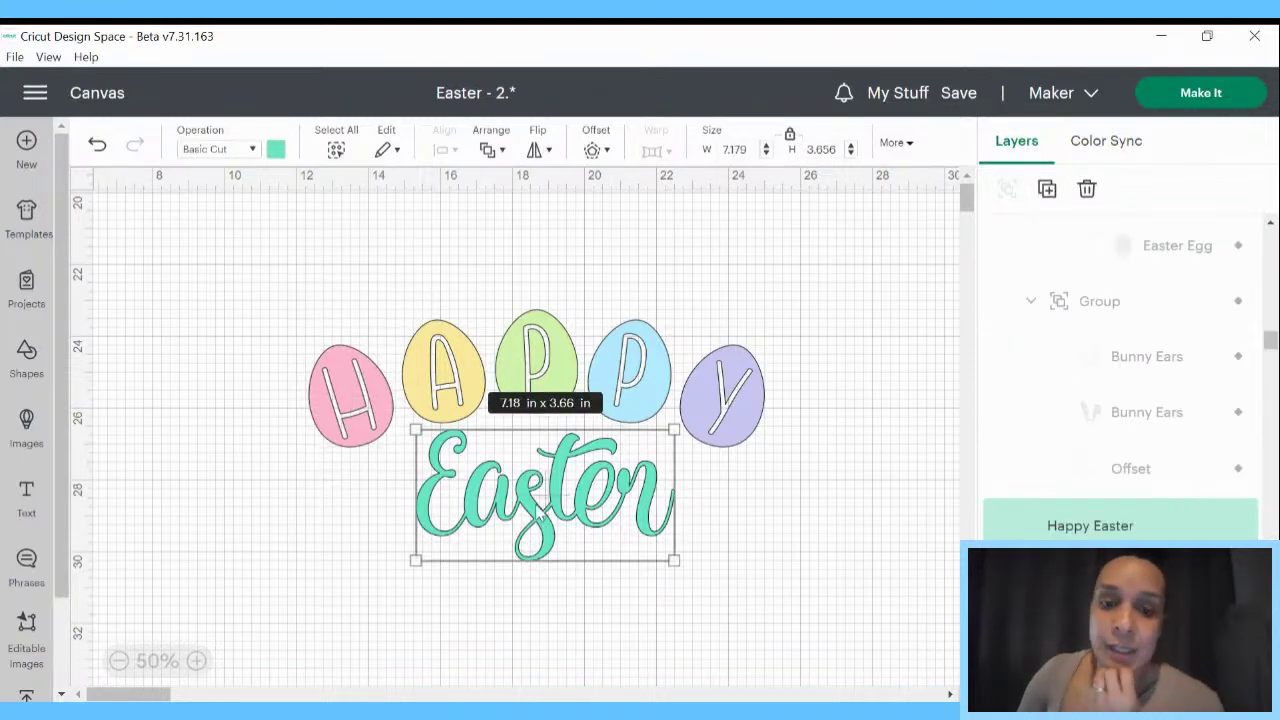
scroll(1120, 337, up, 2)
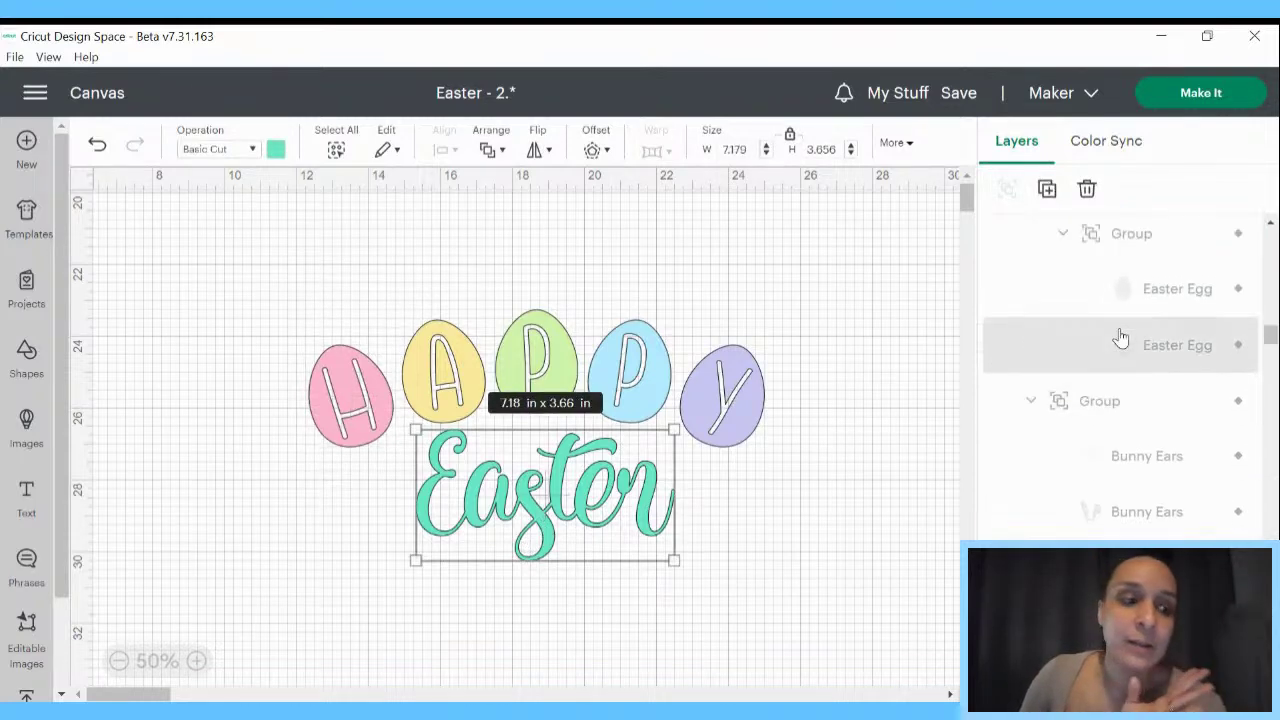
scroll(1137, 310, down, 2)
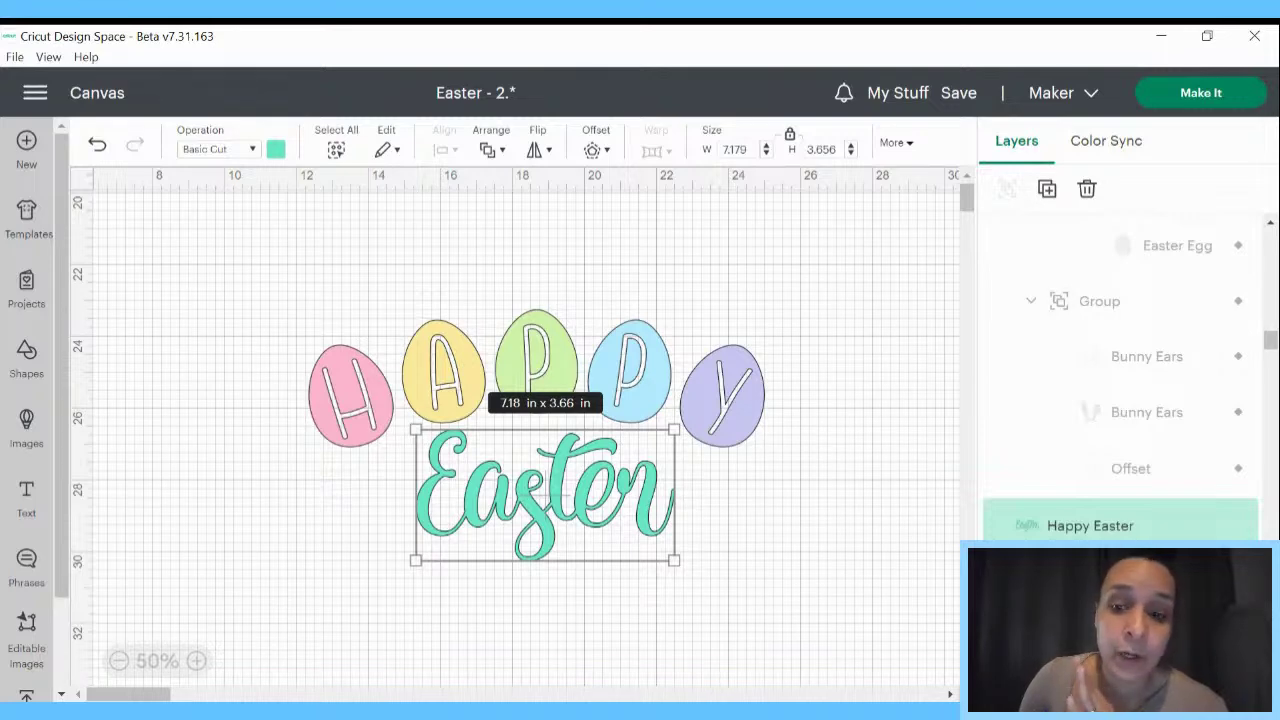
click(911, 555)
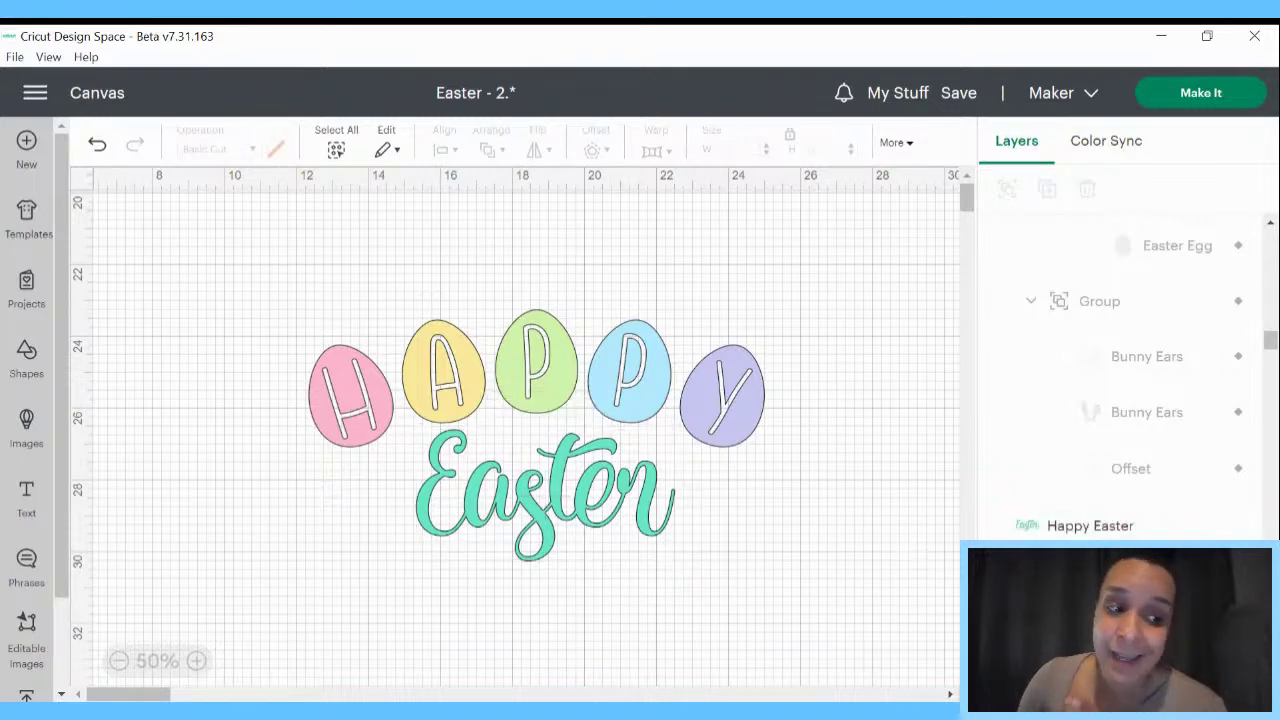
drag(256, 272, 954, 654)
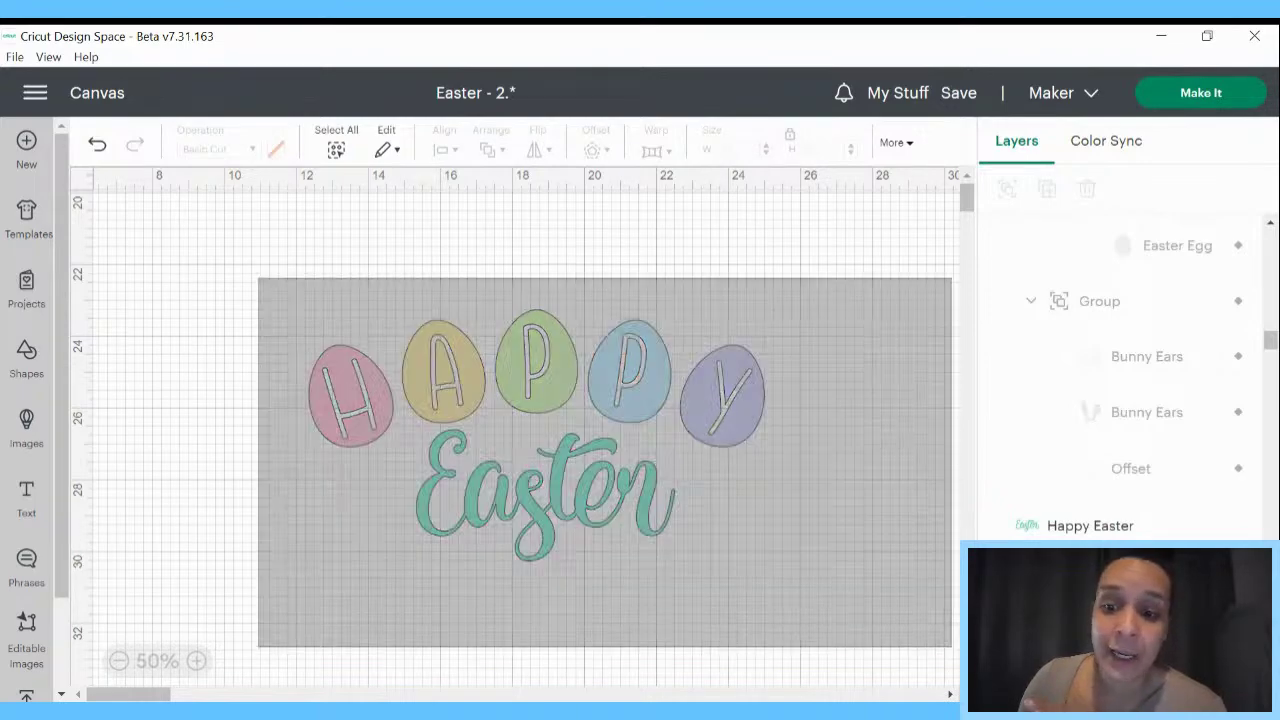
click(1070, 690)
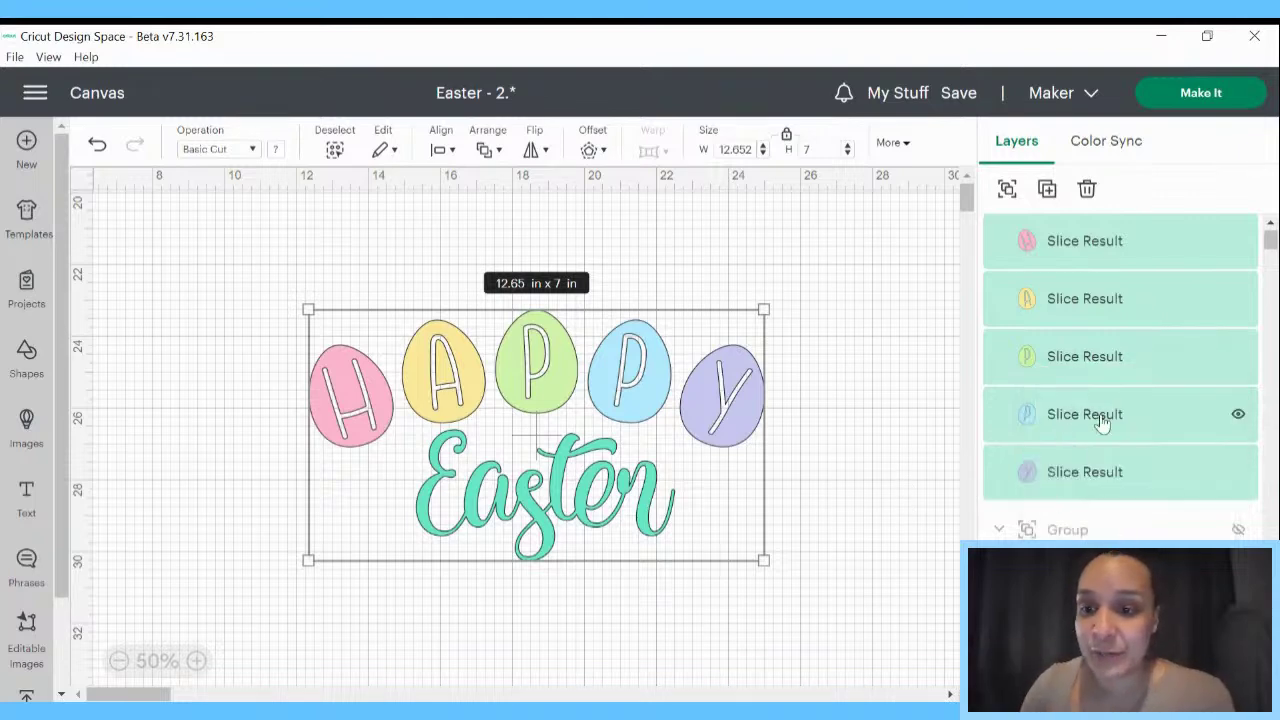
- Bring the teal Easter word to the front and move it up so it overlaps the lower edges of the middle eggs
click(694, 471)
click(557, 514)
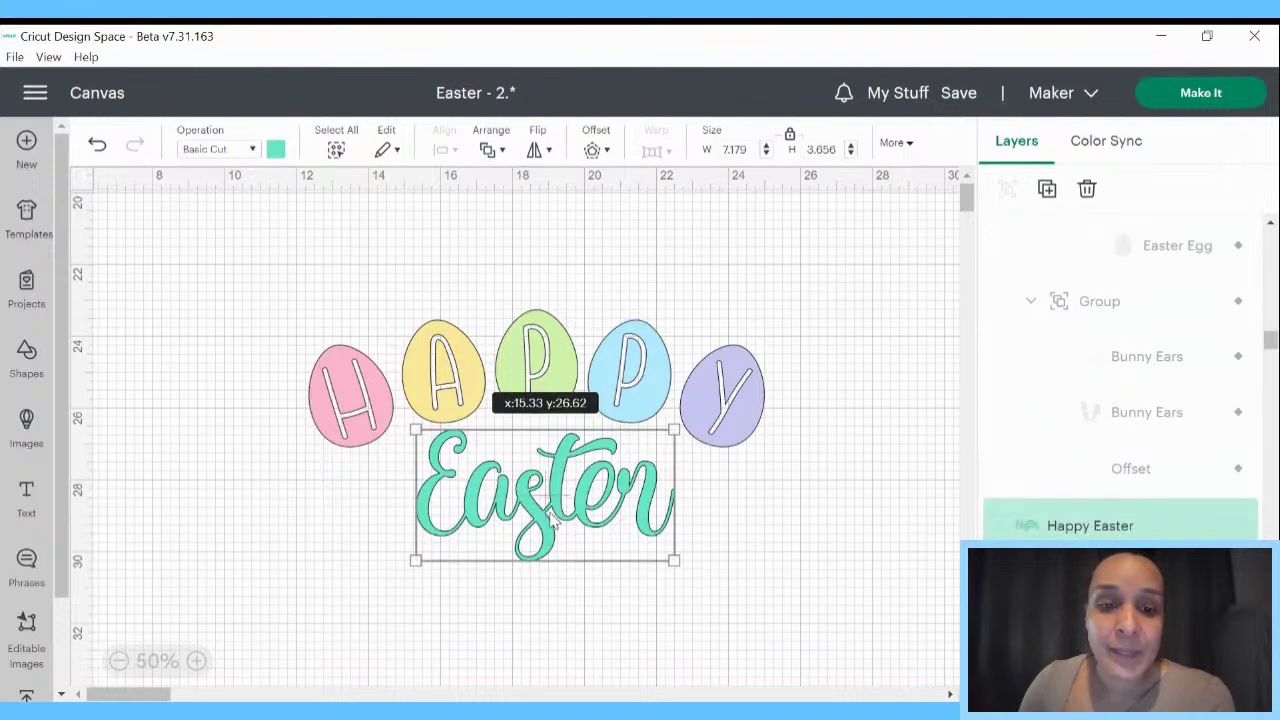
drag(551, 514, 523, 515)
click(489, 139)
click(520, 294)
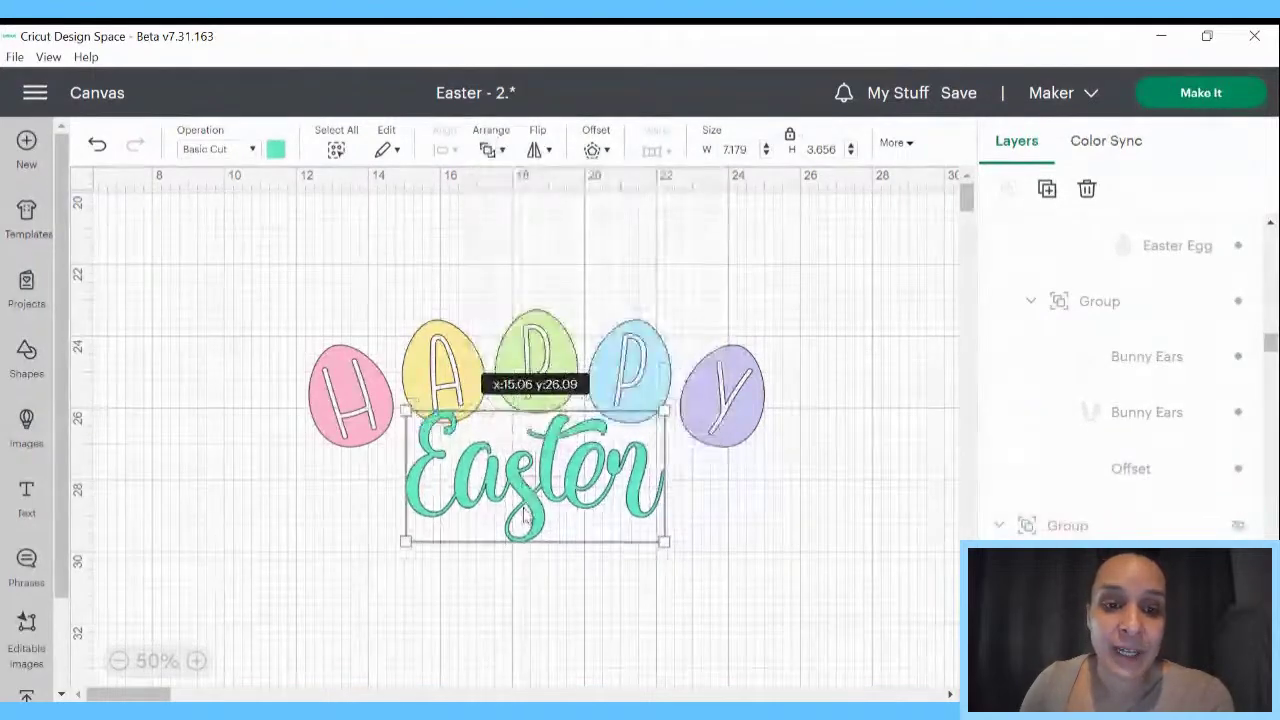
- Undo the latest repositioning of the Easter word and move it down, clear of the eggs
click(98, 146)
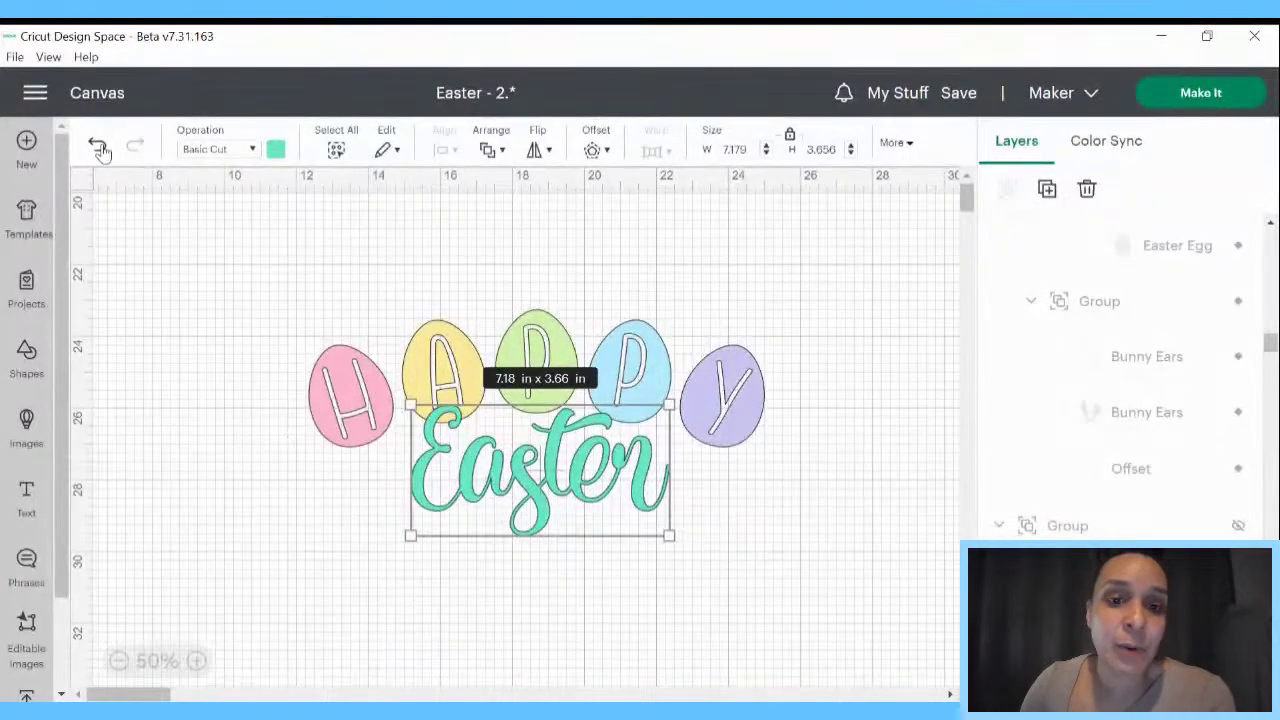
click(98, 146)
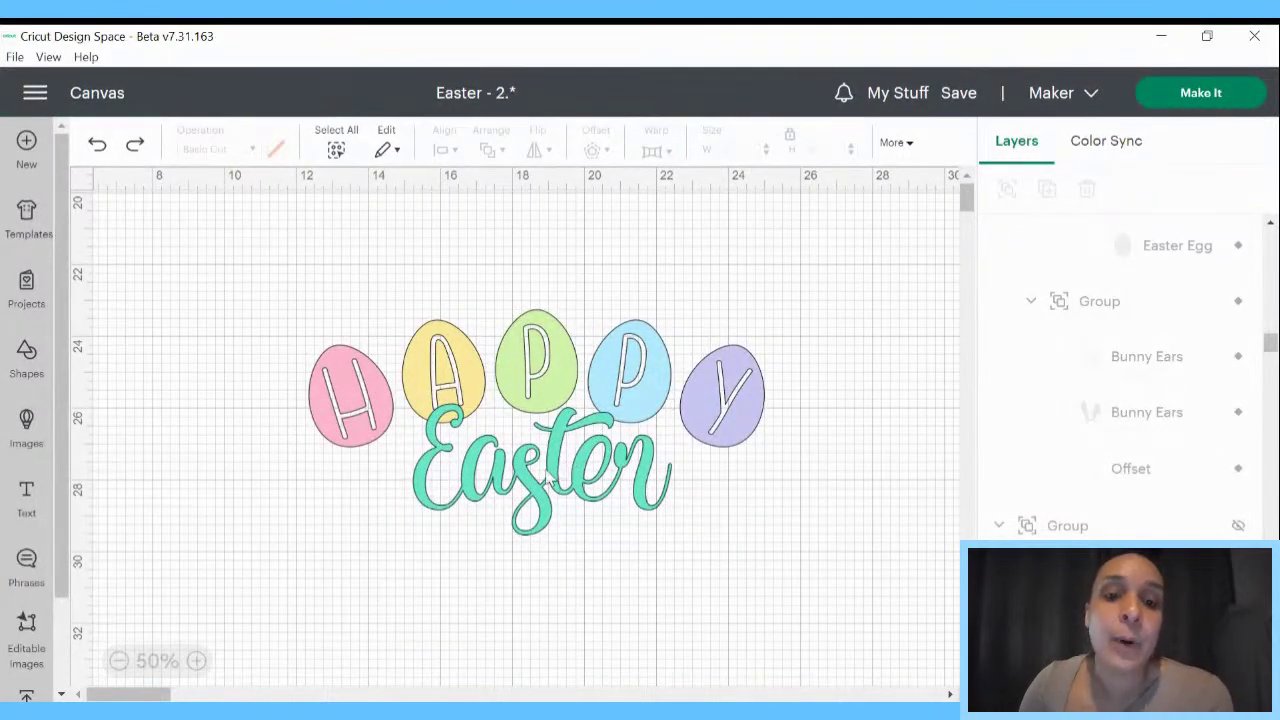
drag(551, 482, 508, 537)
- Try a 0.25 in welded offset with rounded corners around the eggs and the separate Easter word, and undo it
drag(232, 270, 850, 606)
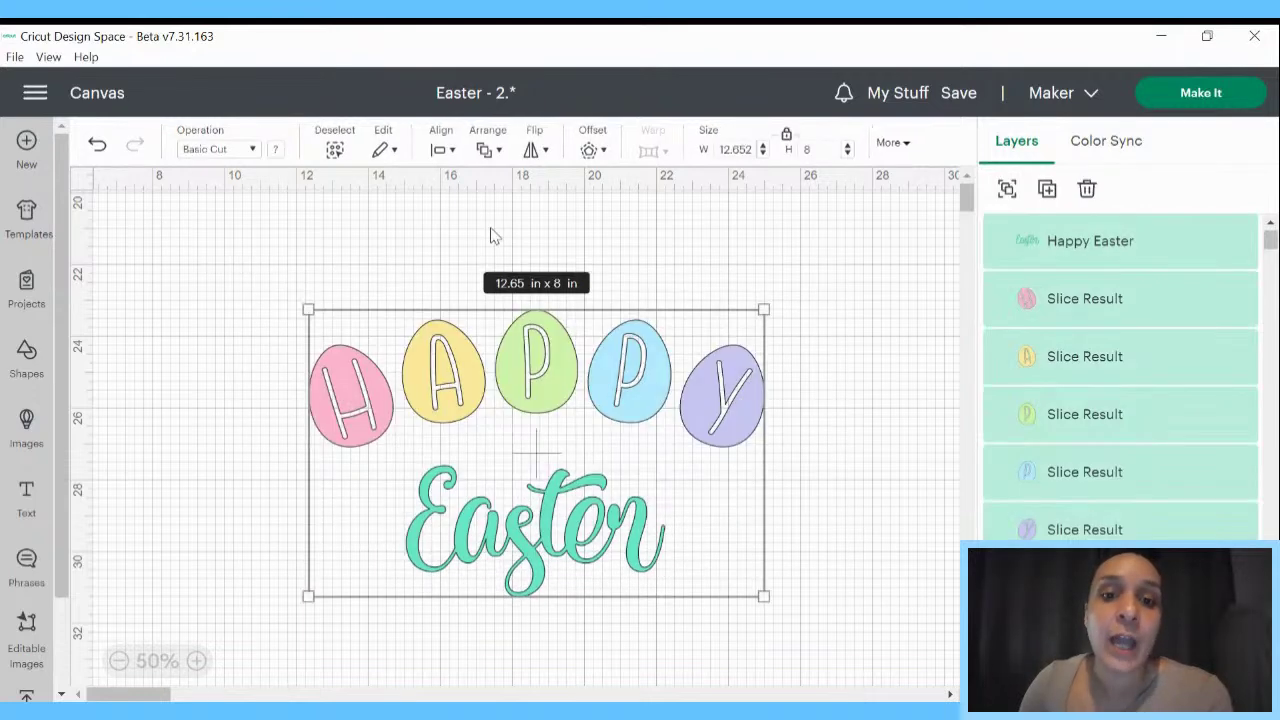
click(589, 150)
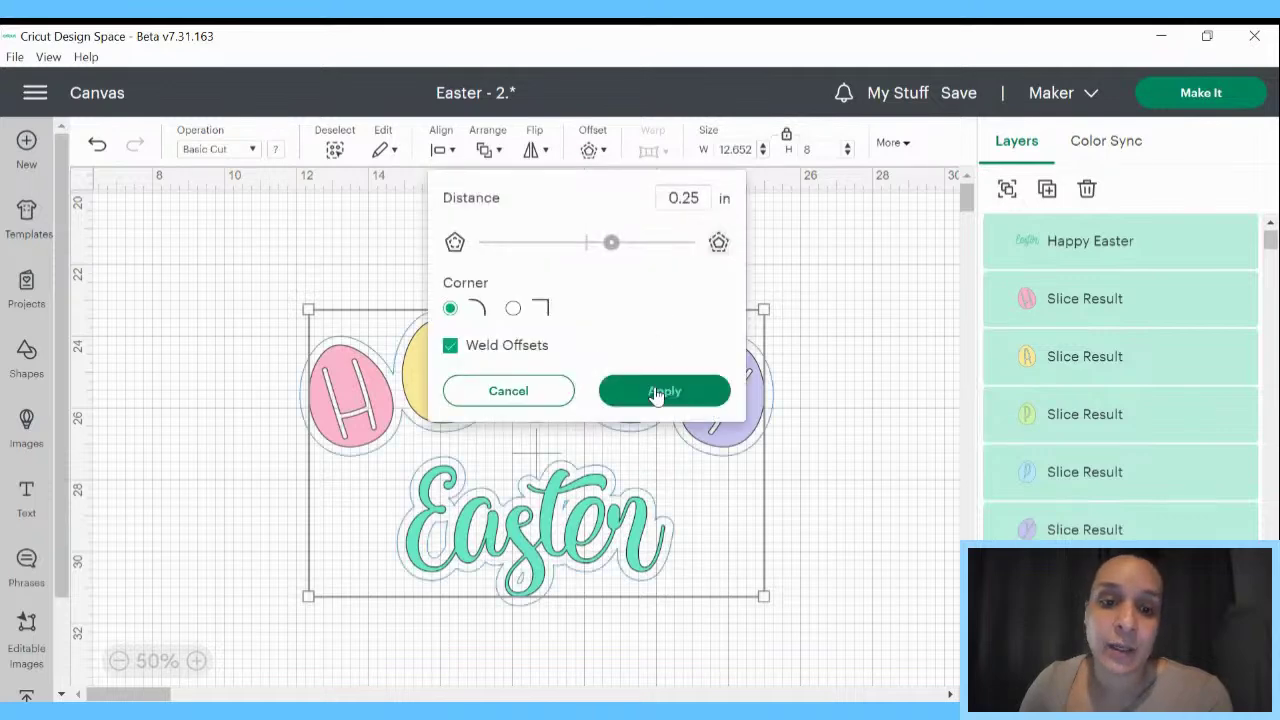
click(657, 394)
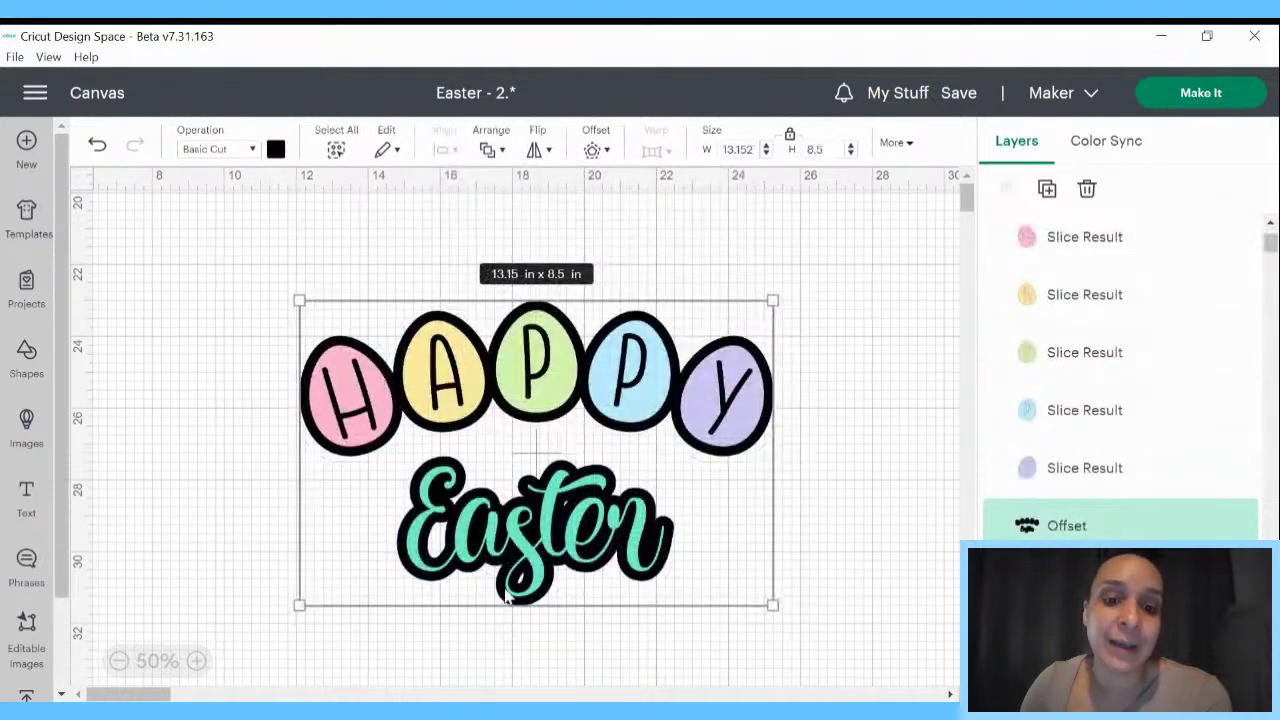
click(97, 144)
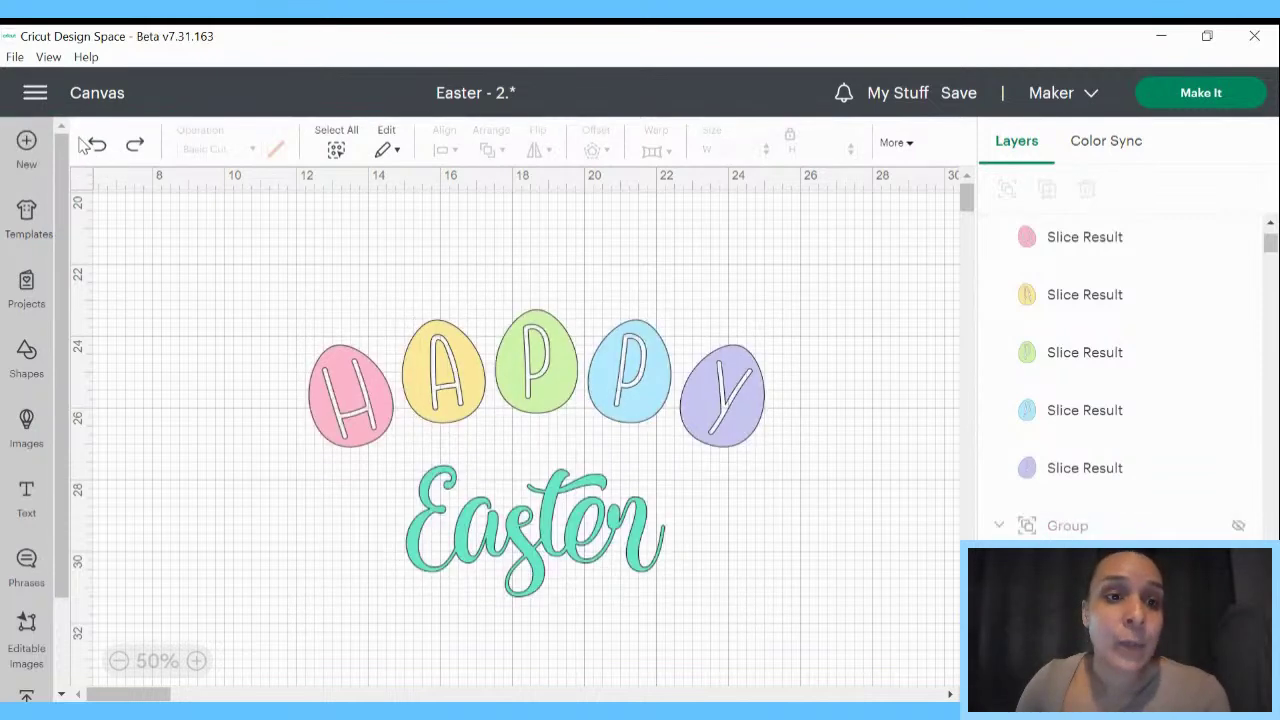
- Move the Easter word back up so it overlaps the lower edges of the middle eggs, centred beneath HAPPY
drag(527, 527, 530, 472)
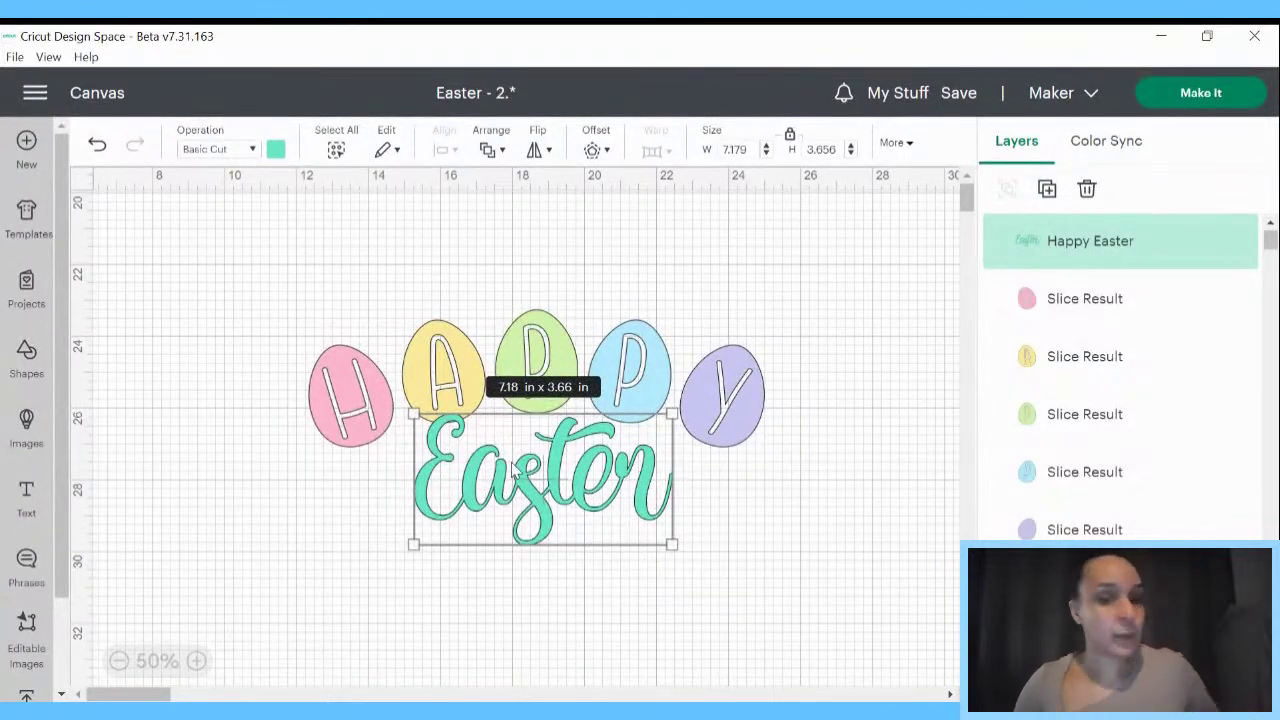
drag(514, 468, 526, 458)
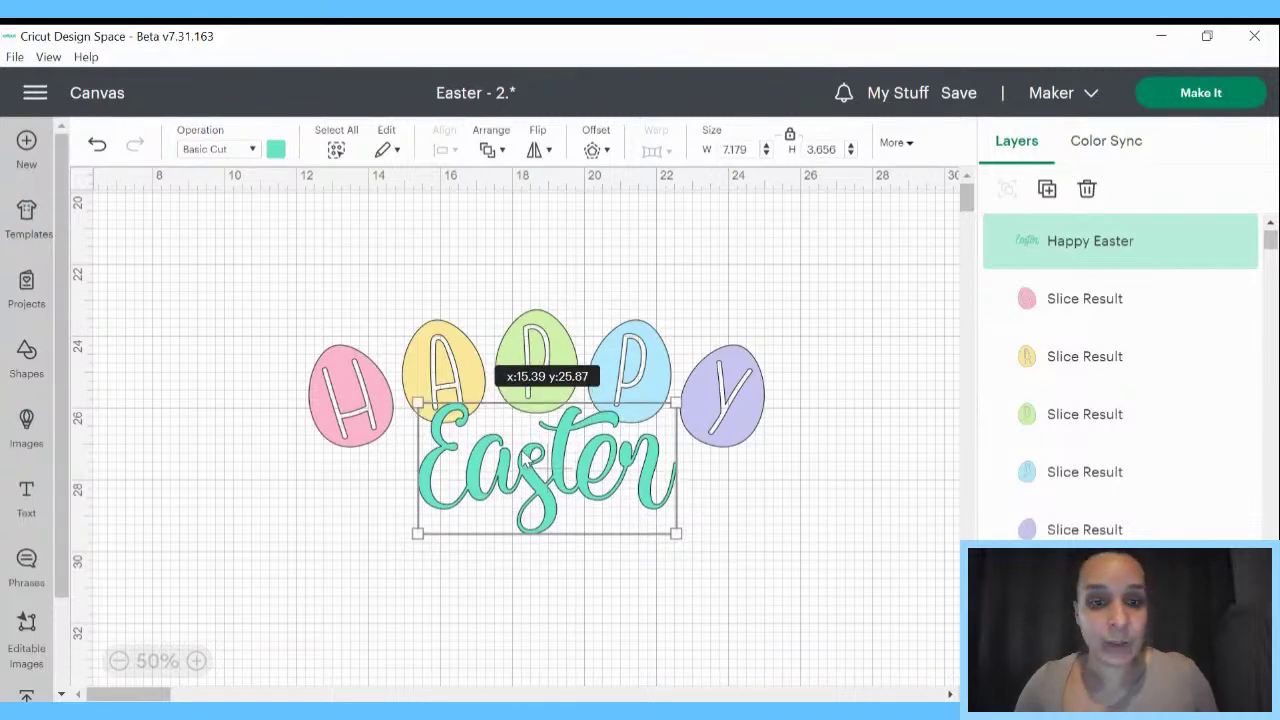
- Try a 0.25 in welded offset with rounded corners around the eggs and the overlapping Easter word, and undo it
drag(214, 304, 780, 580)
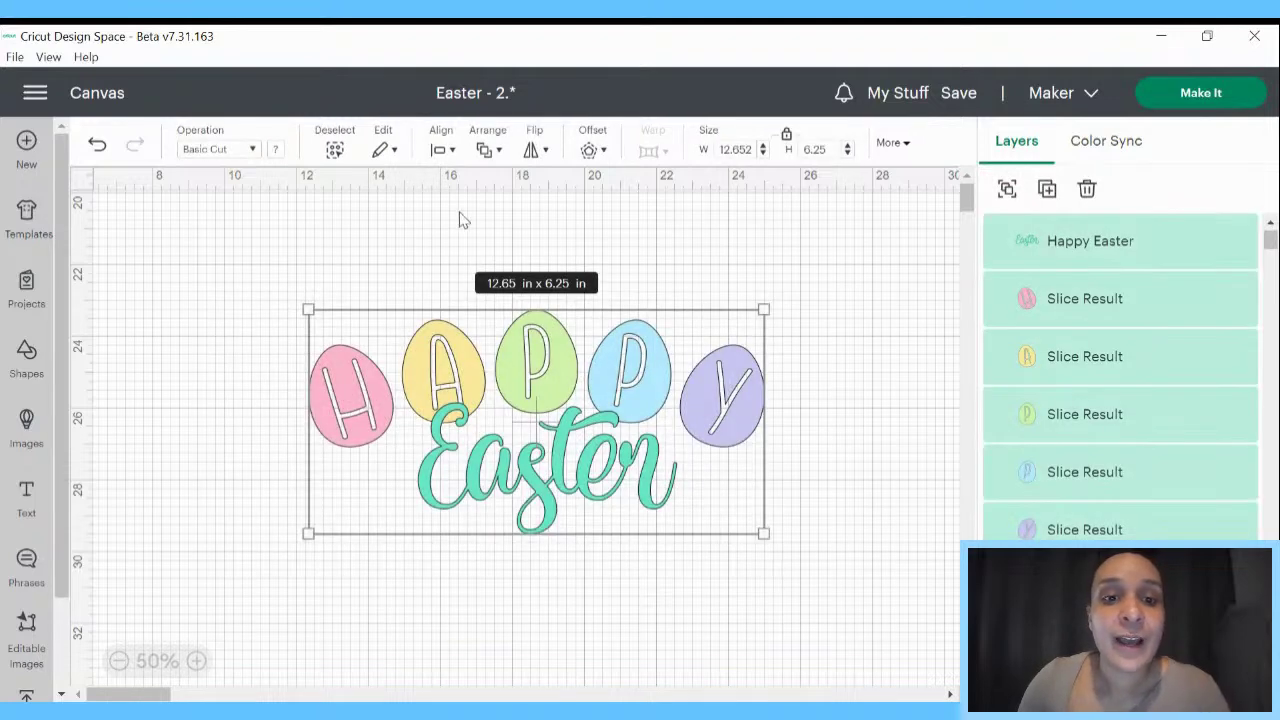
click(591, 150)
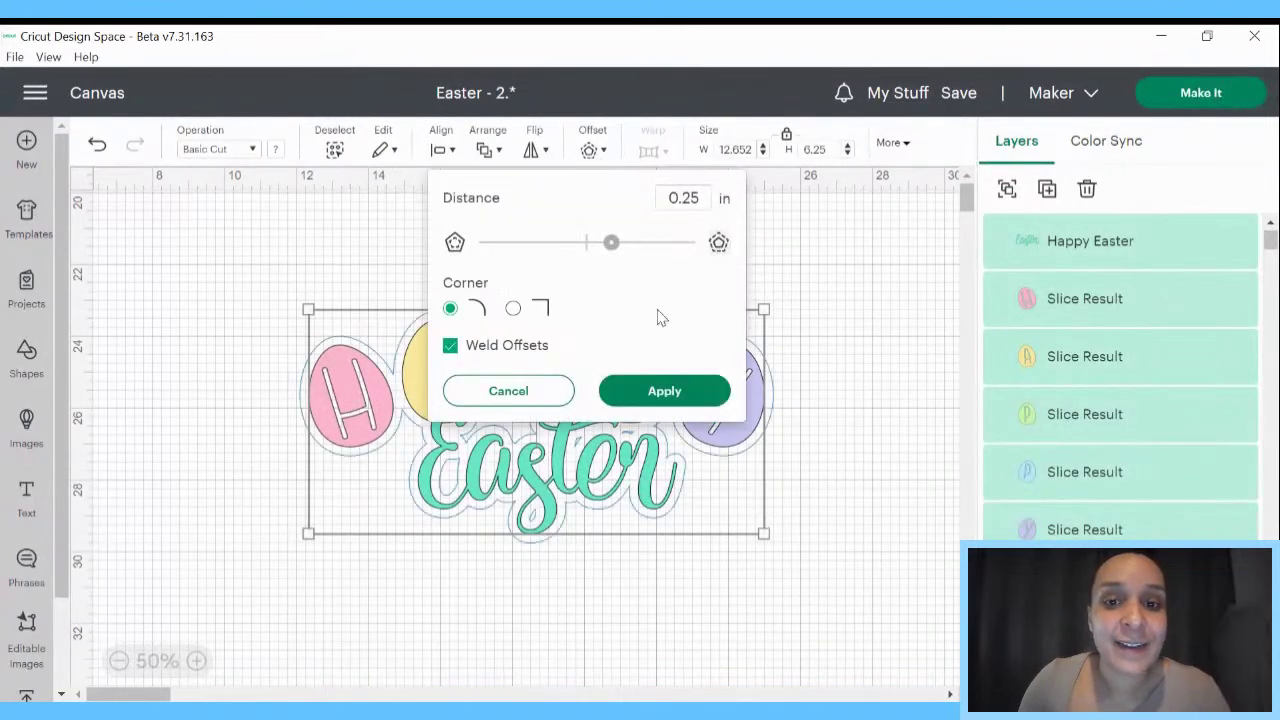
click(664, 391)
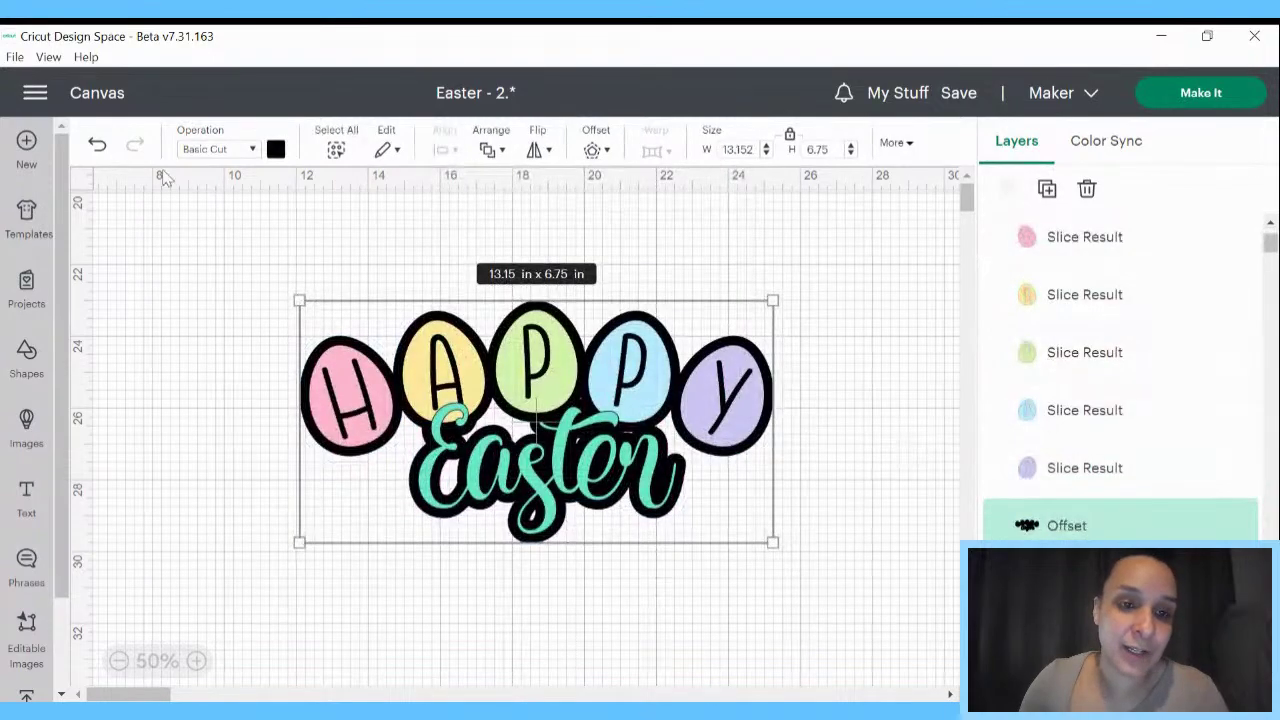
click(97, 144)
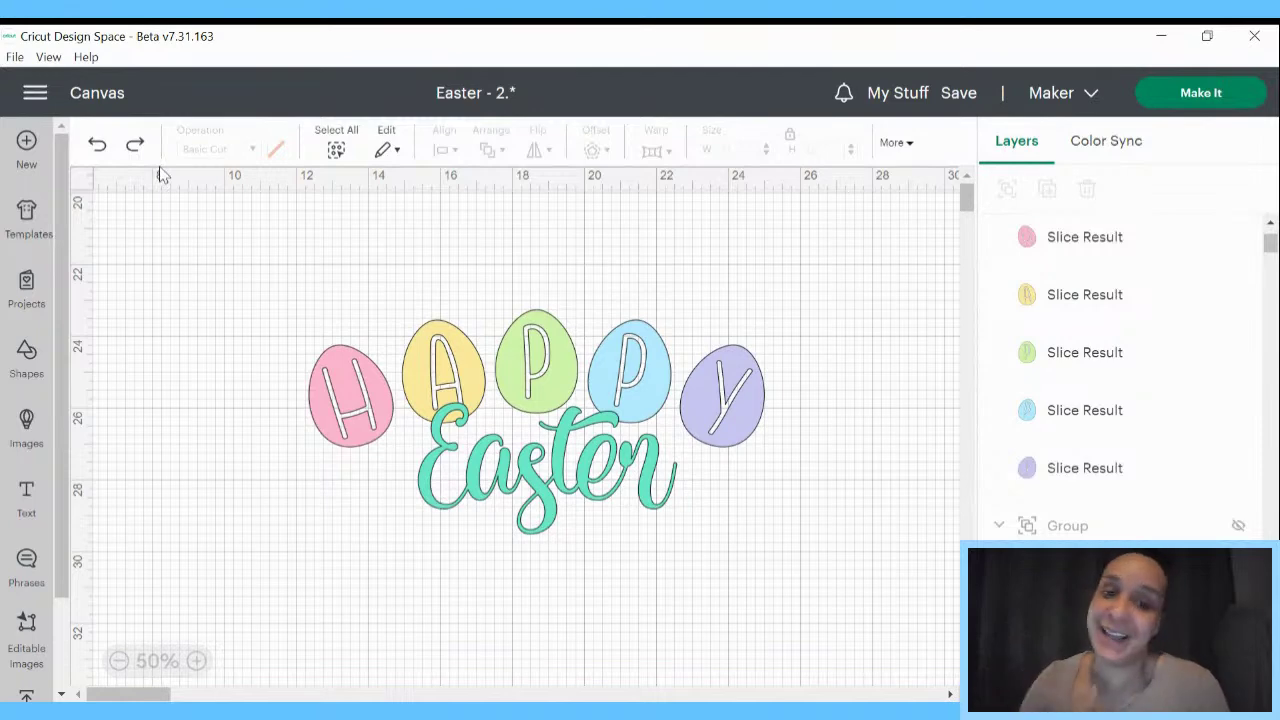
- Try resizing the whole Happy Easter design to 30 in wide, and undo the resize
drag(184, 256, 845, 615)
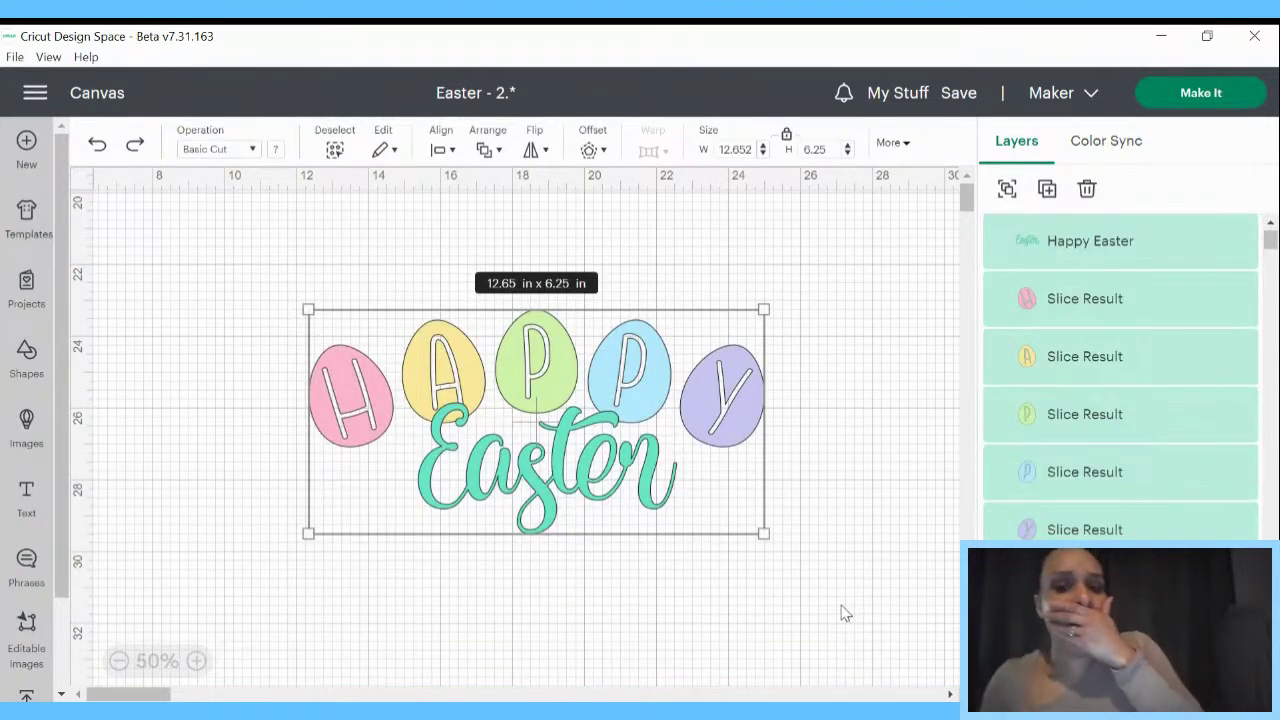
click(749, 149)
text(3)
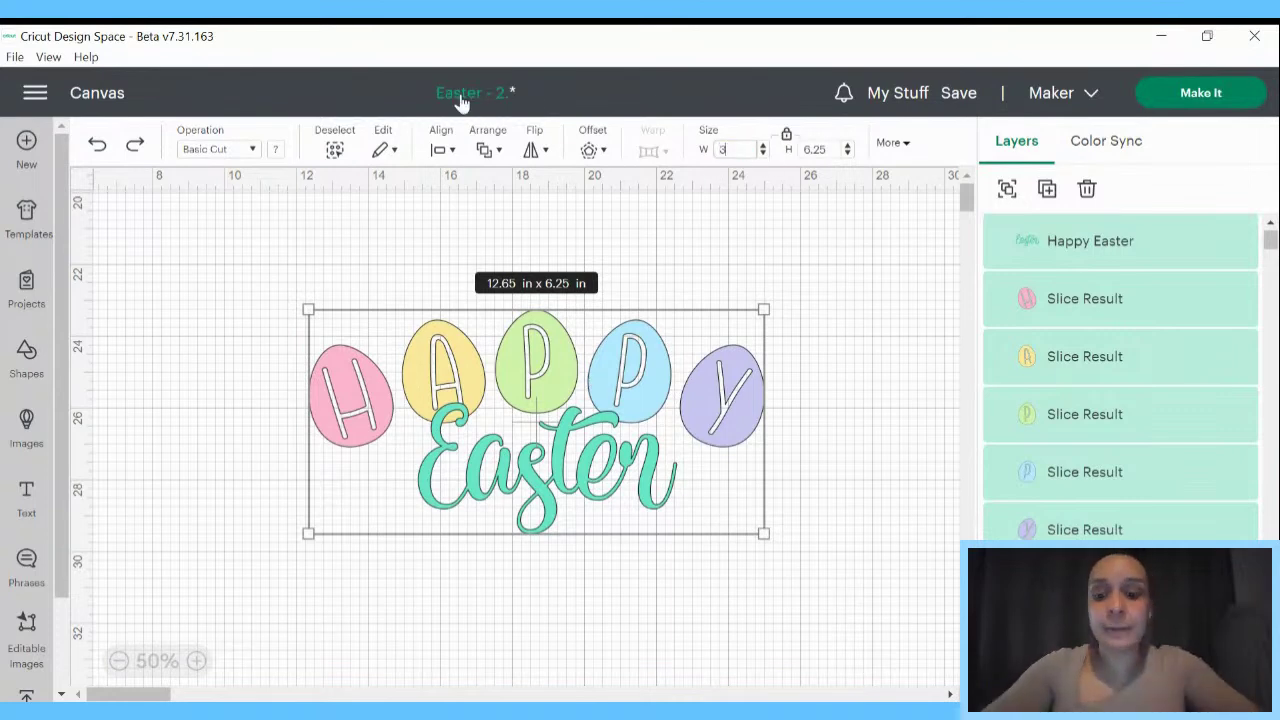
text(0)
key(Return)
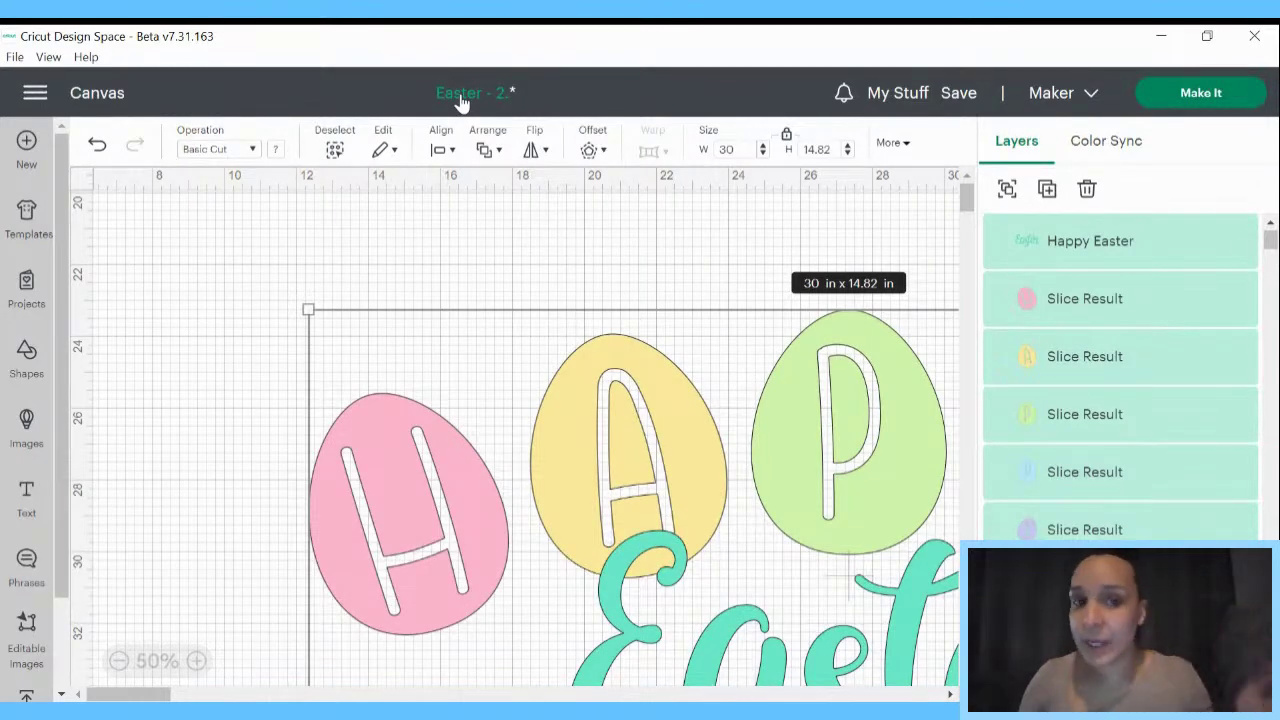
click(98, 148)
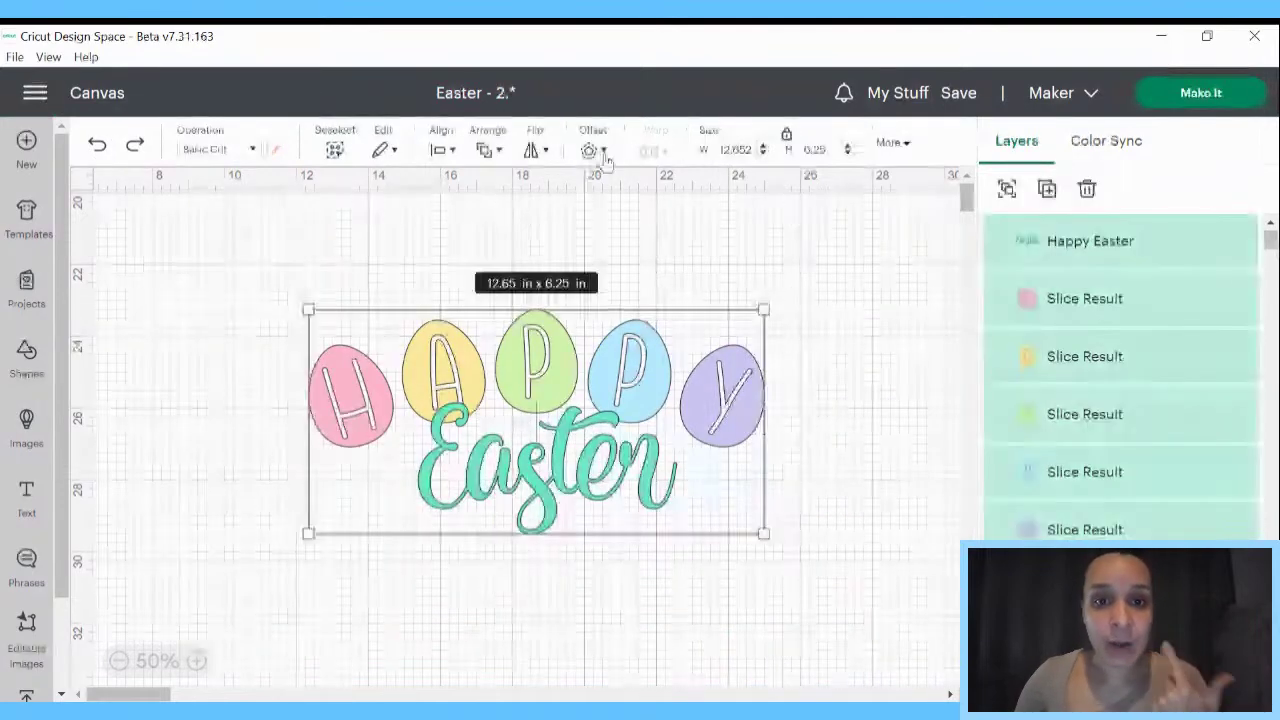
- Try a 0.1 in welded offset with rounded corners around the whole design, and undo it
click(603, 152)
click(707, 199)
key(BackSpace)
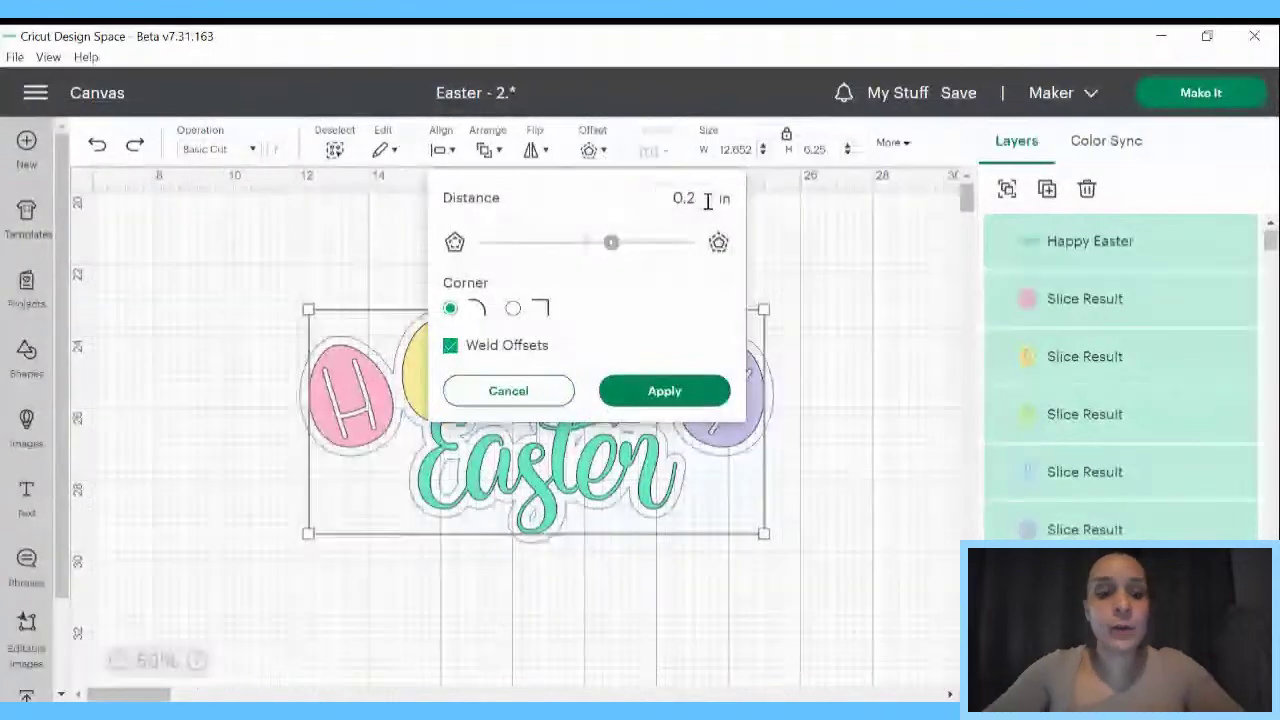
key(BackSpace)
text(1)
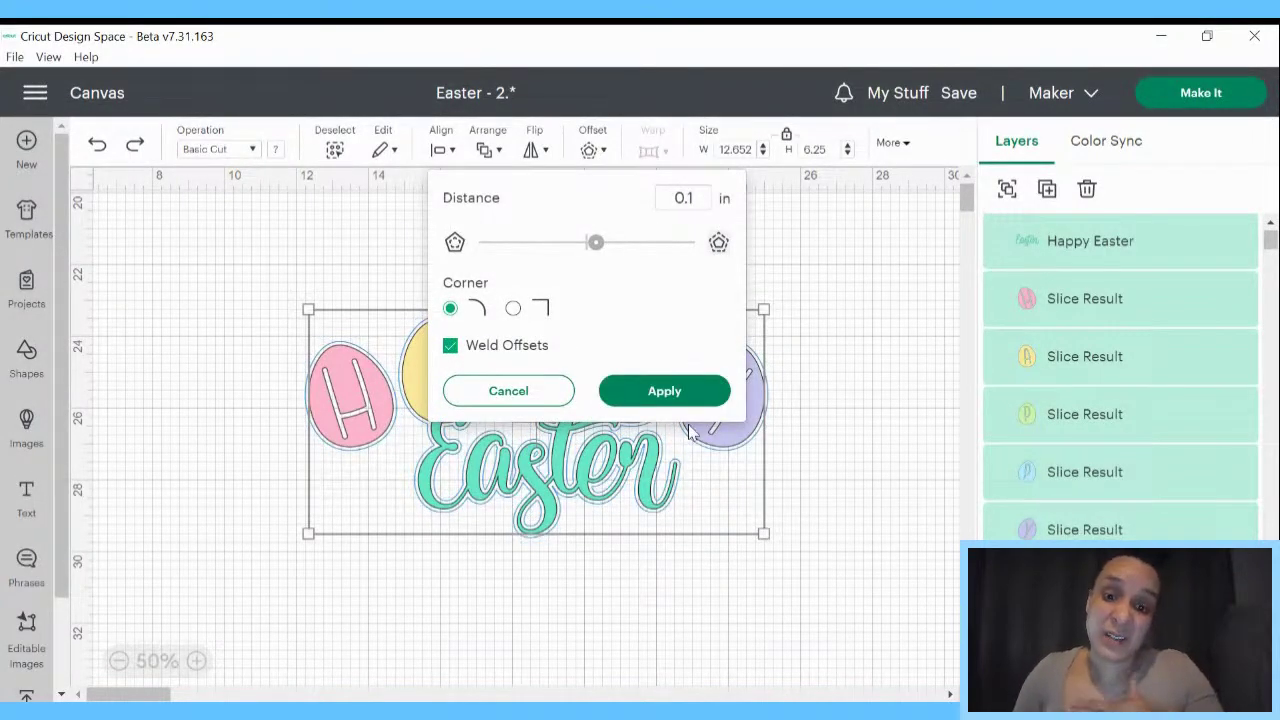
click(665, 391)
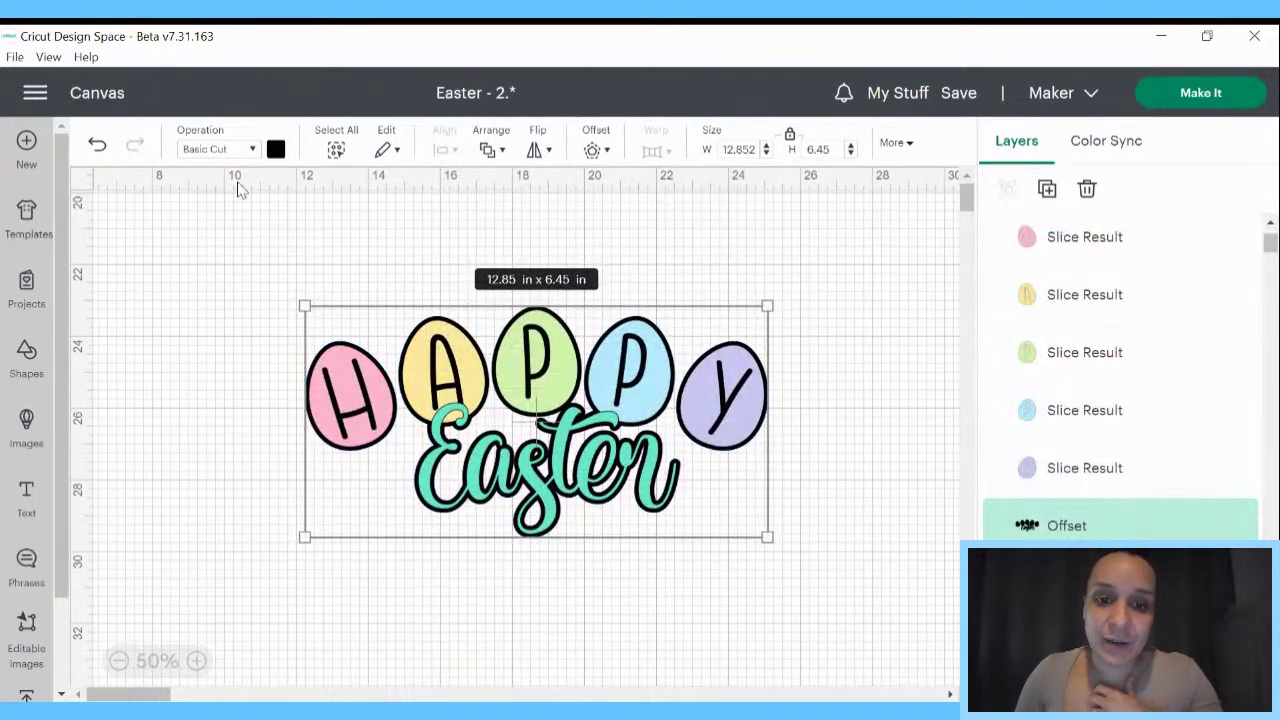
click(100, 145)
- Enlarge the whole design to about 26.44 x 13.06 in and add a 0.1 in welded offset around it
drag(200, 270, 768, 588)
drag(760, 534, 960, 650)
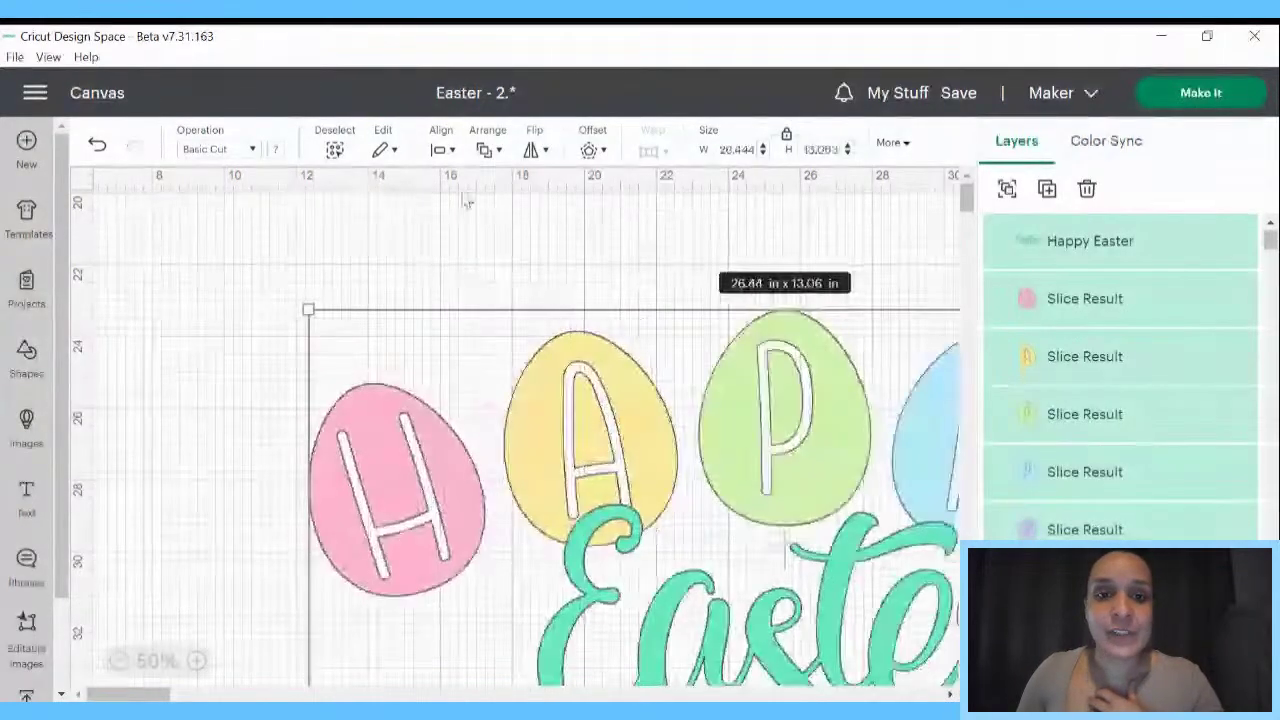
click(592, 149)
click(664, 393)
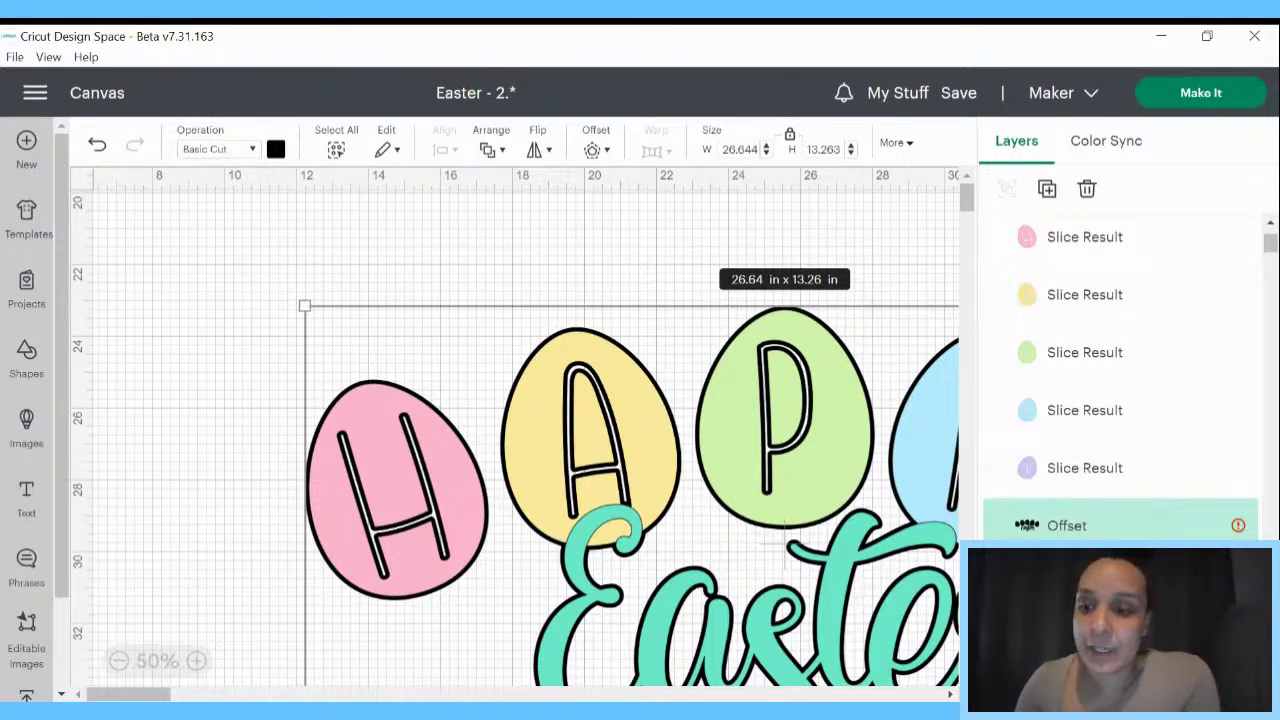
- Try hiding all contours of the black offset at once, and undo it
click(1236, 688)
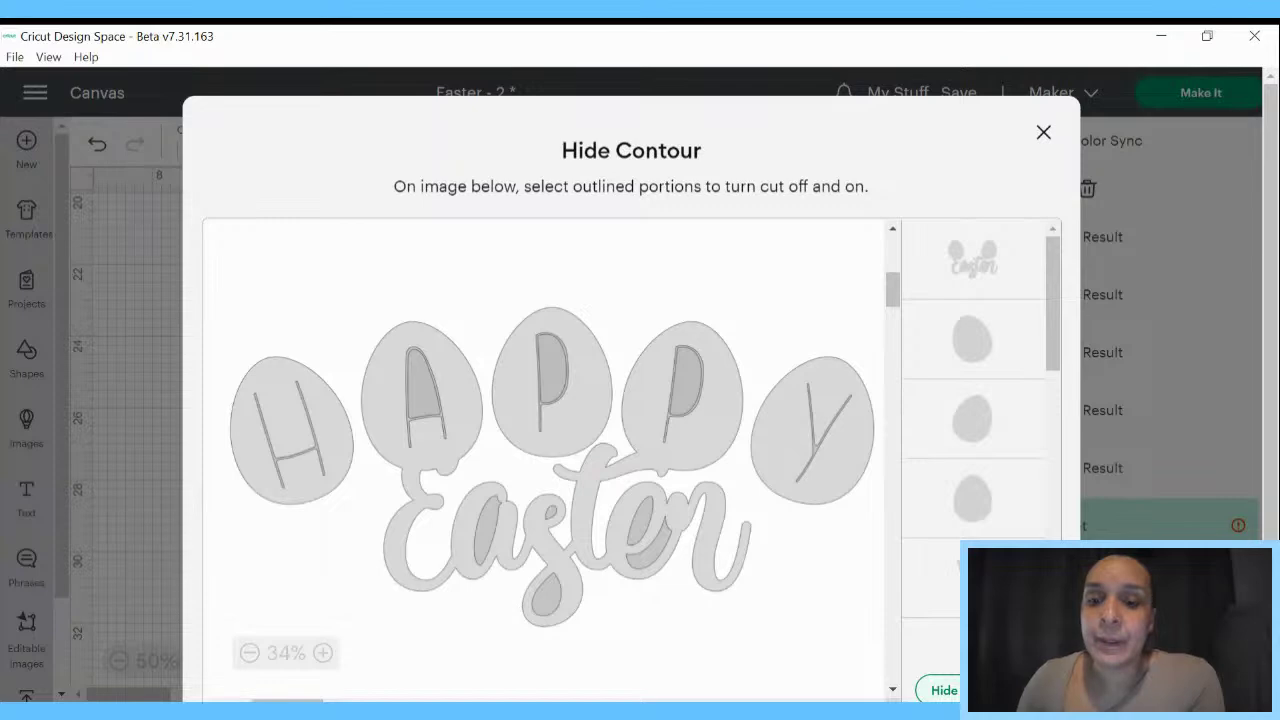
click(944, 690)
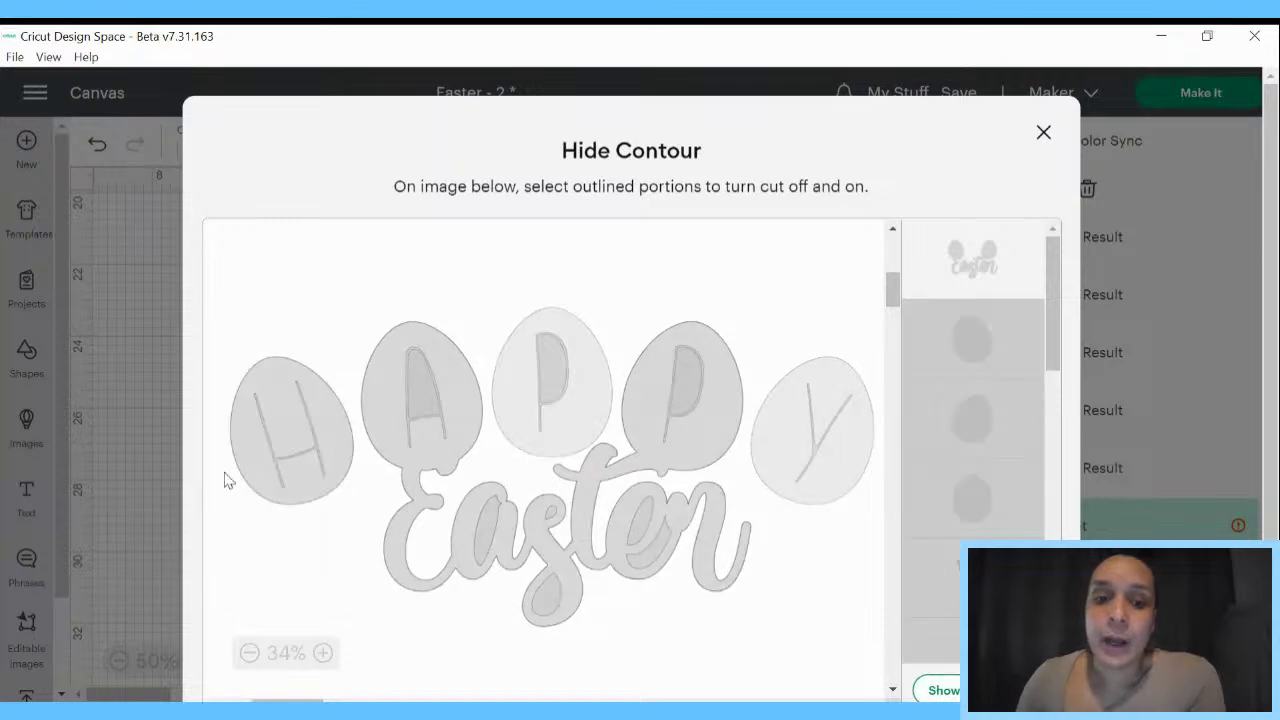
click(134, 459)
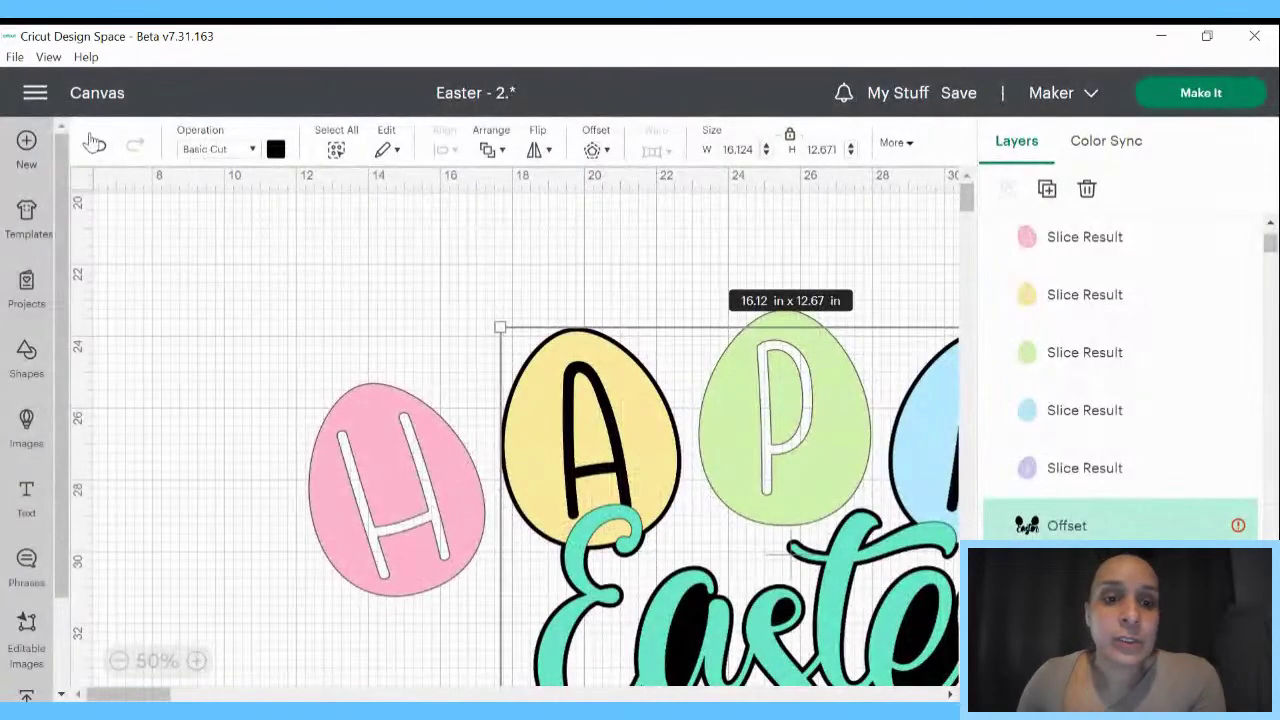
click(1108, 528)
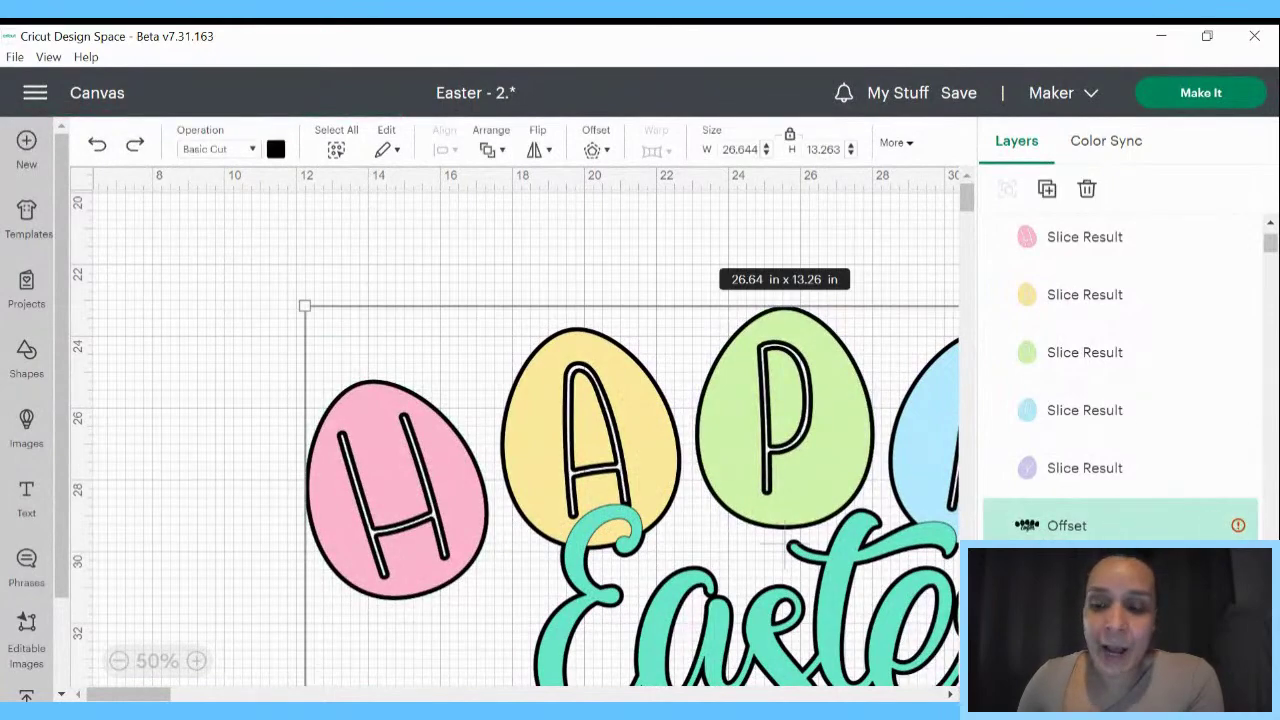
- Hide the H, A and Y letter contours in the black offset so those areas are filled
click(1232, 690)
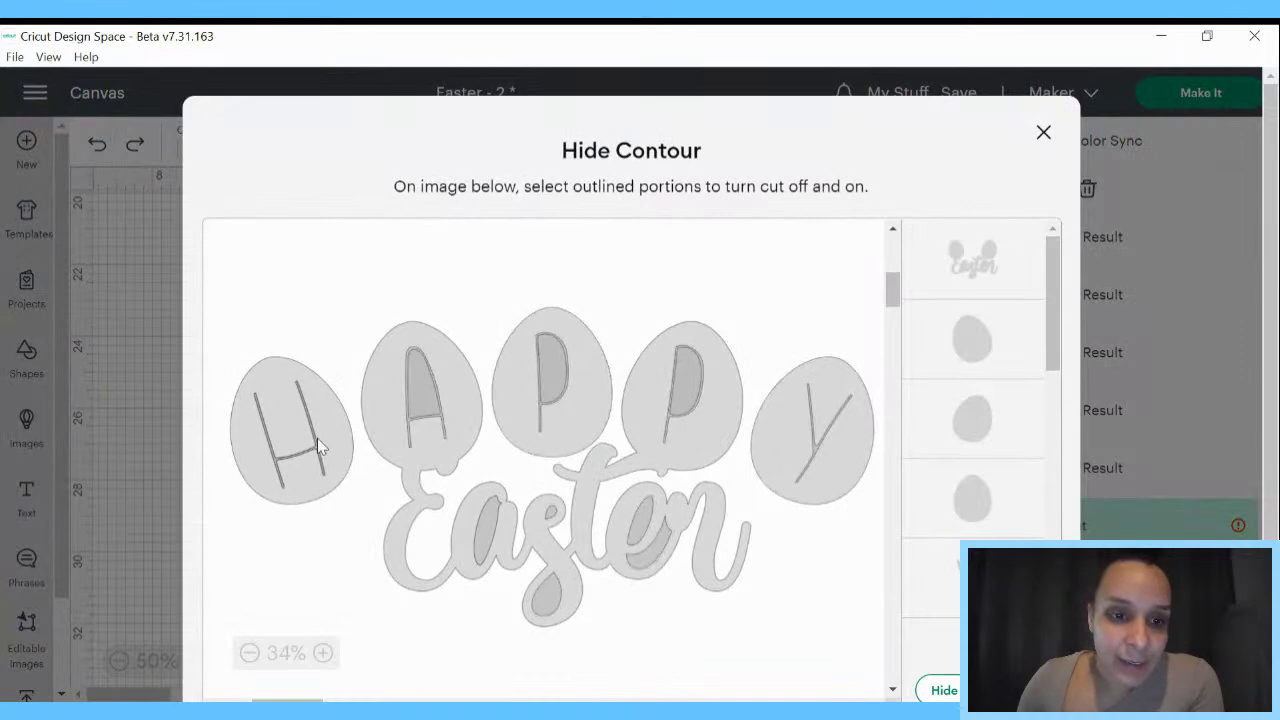
click(314, 451)
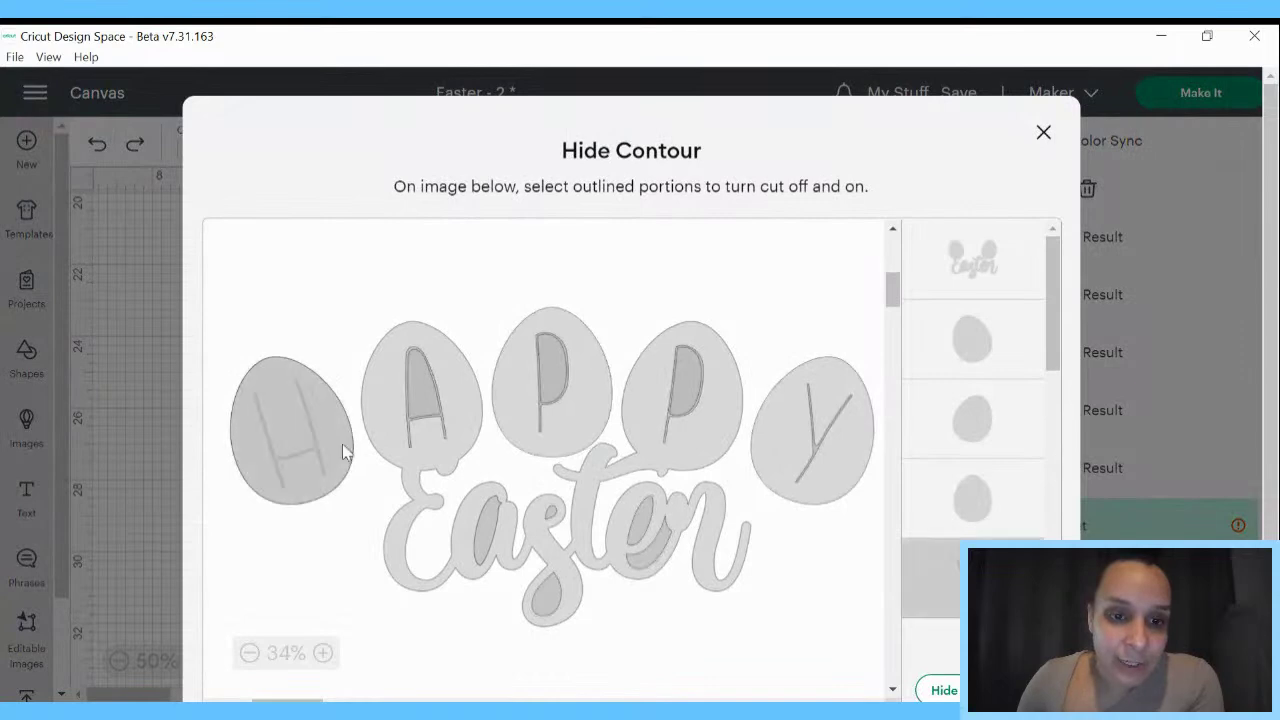
click(411, 437)
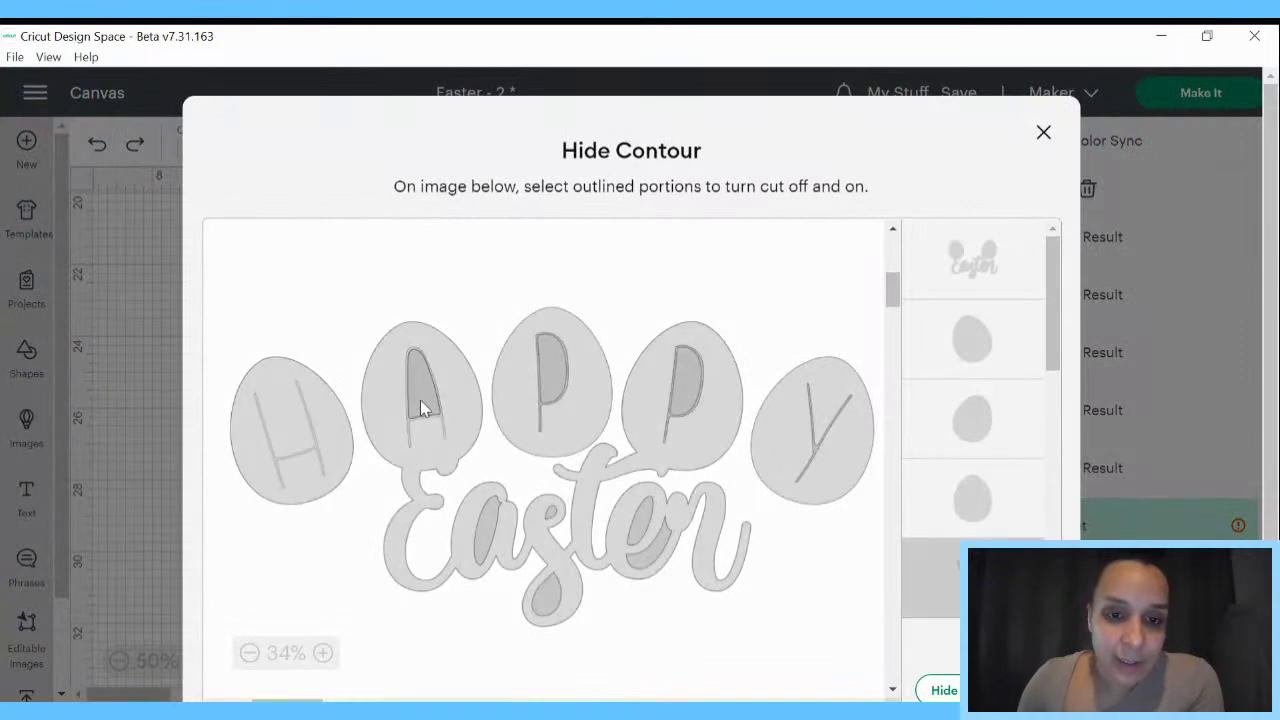
click(552, 402)
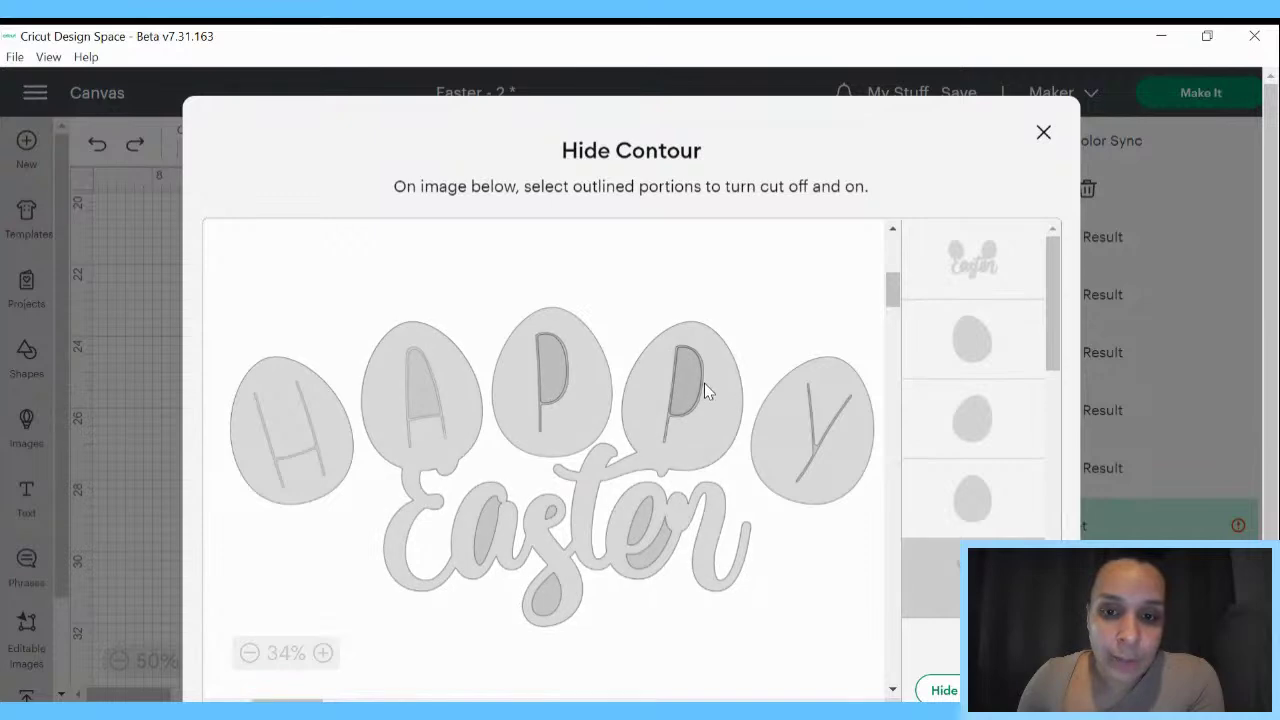
click(690, 392)
click(838, 422)
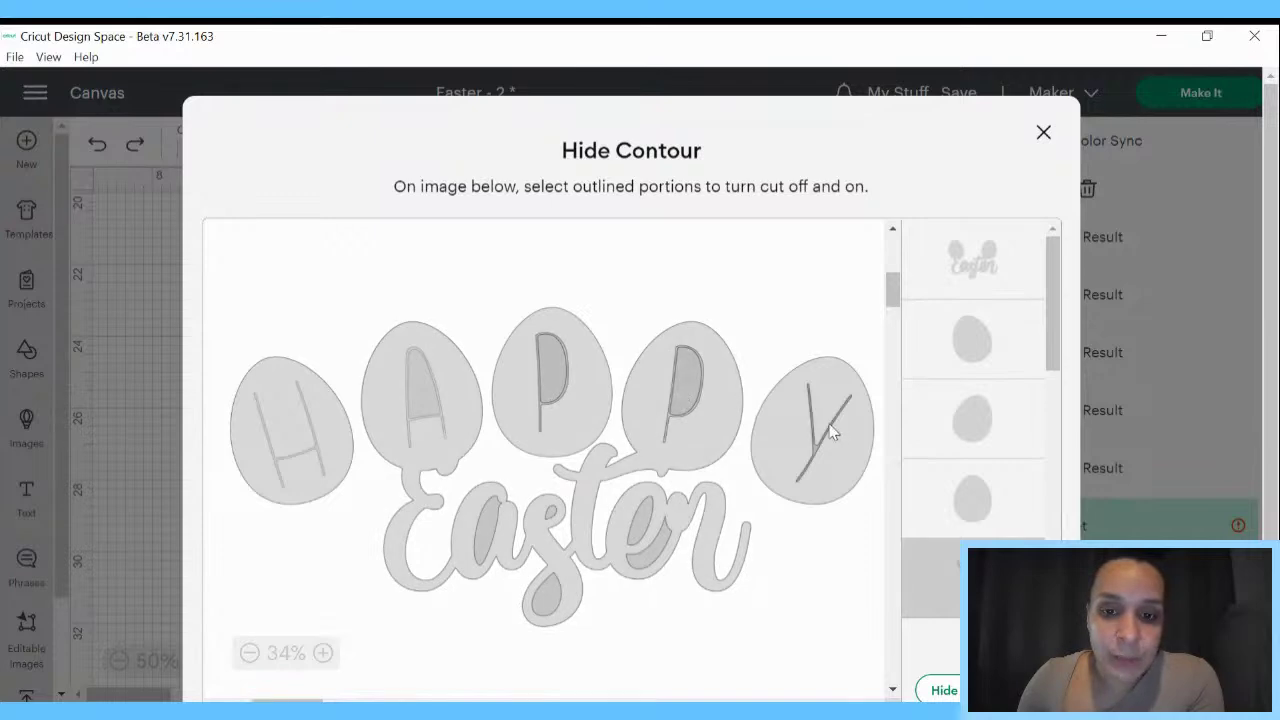
click(122, 547)
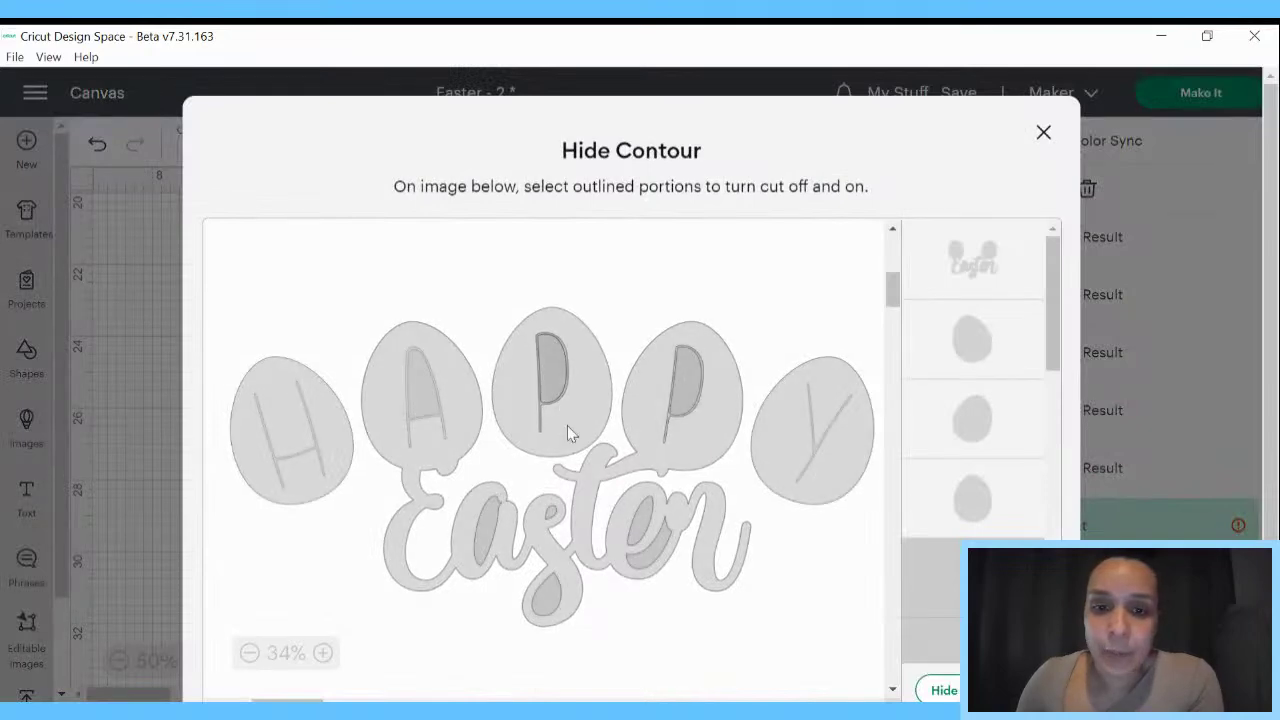
- Hide the outline and inner contours of the P letters in the black offset
click(540, 424)
click(665, 434)
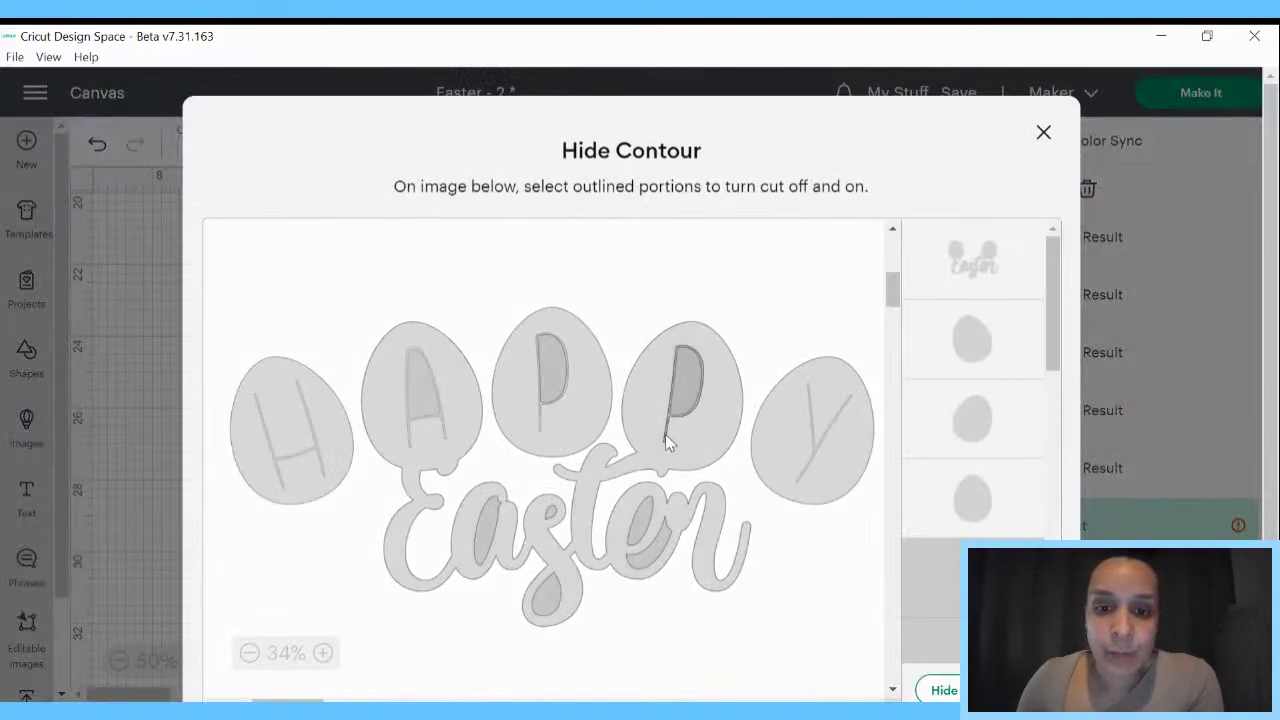
click(566, 396)
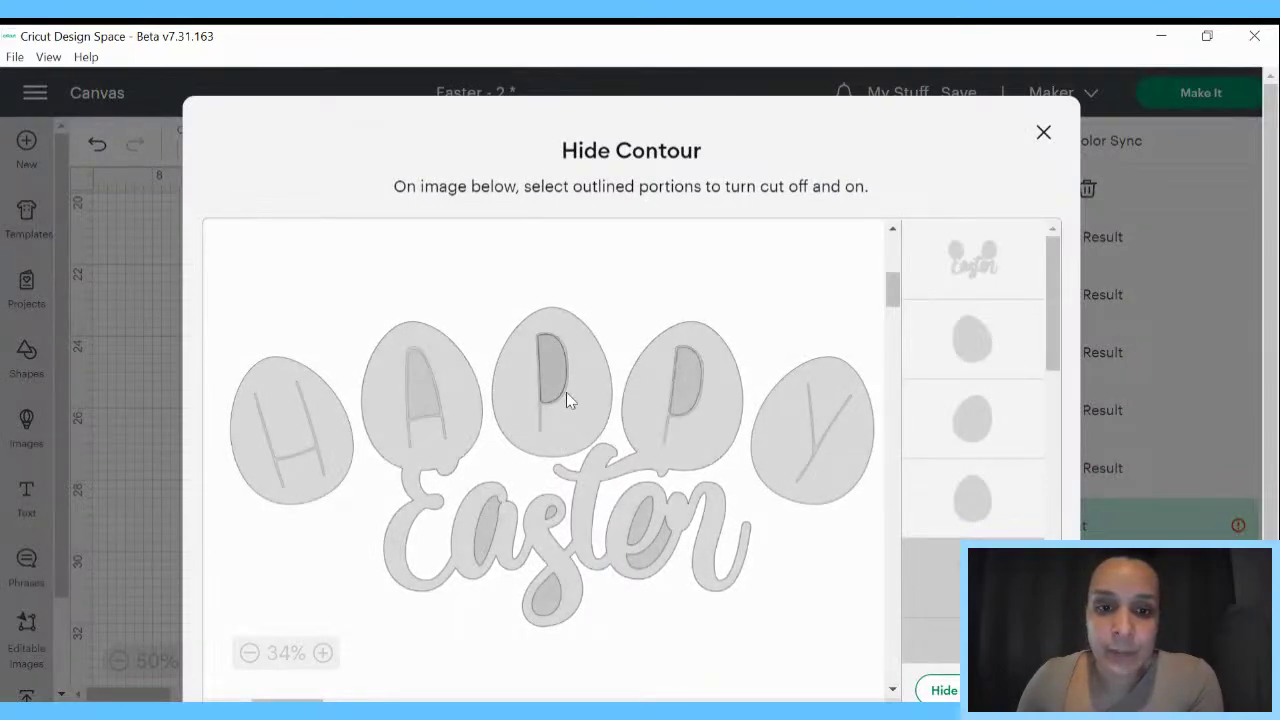
click(78, 421)
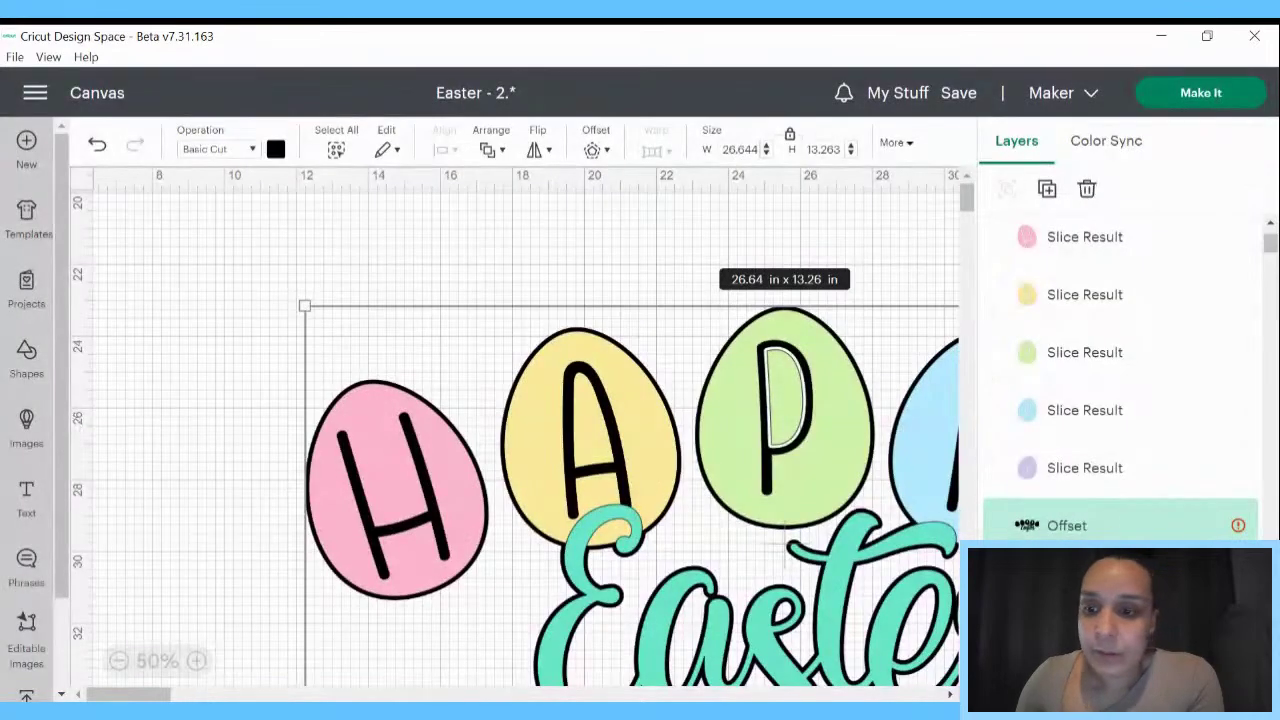
click(500, 400)
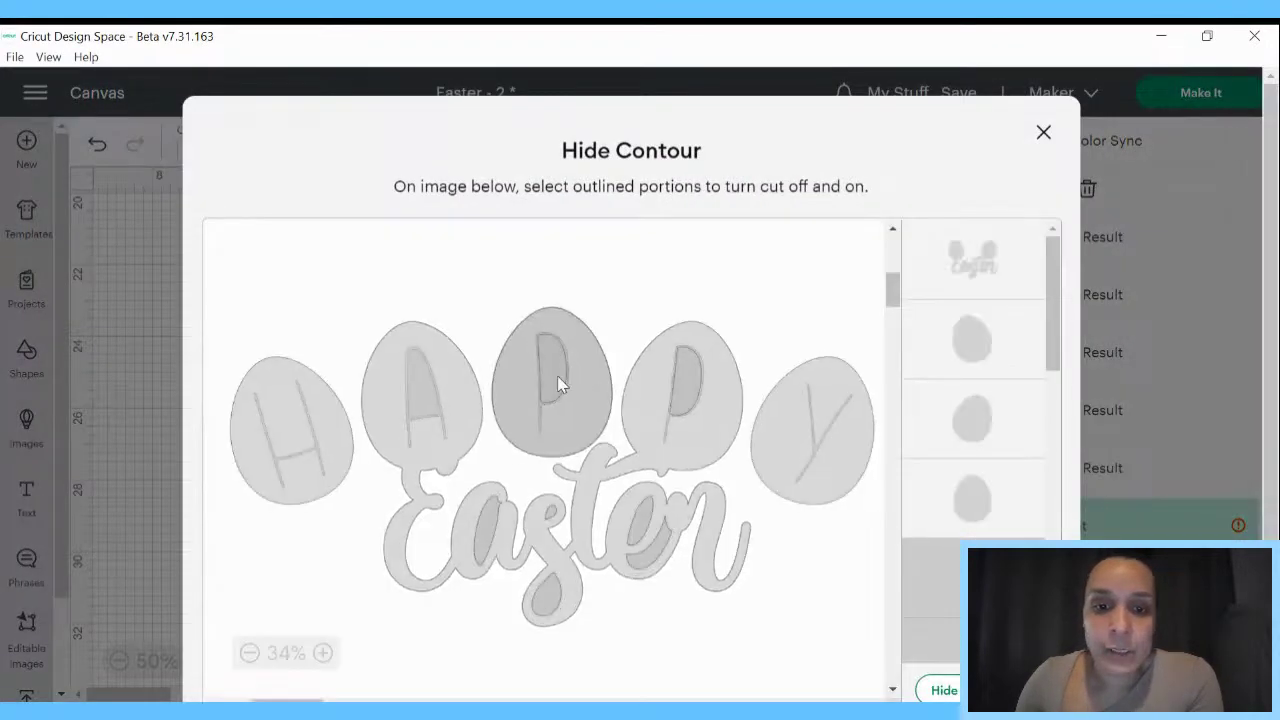
click(143, 237)
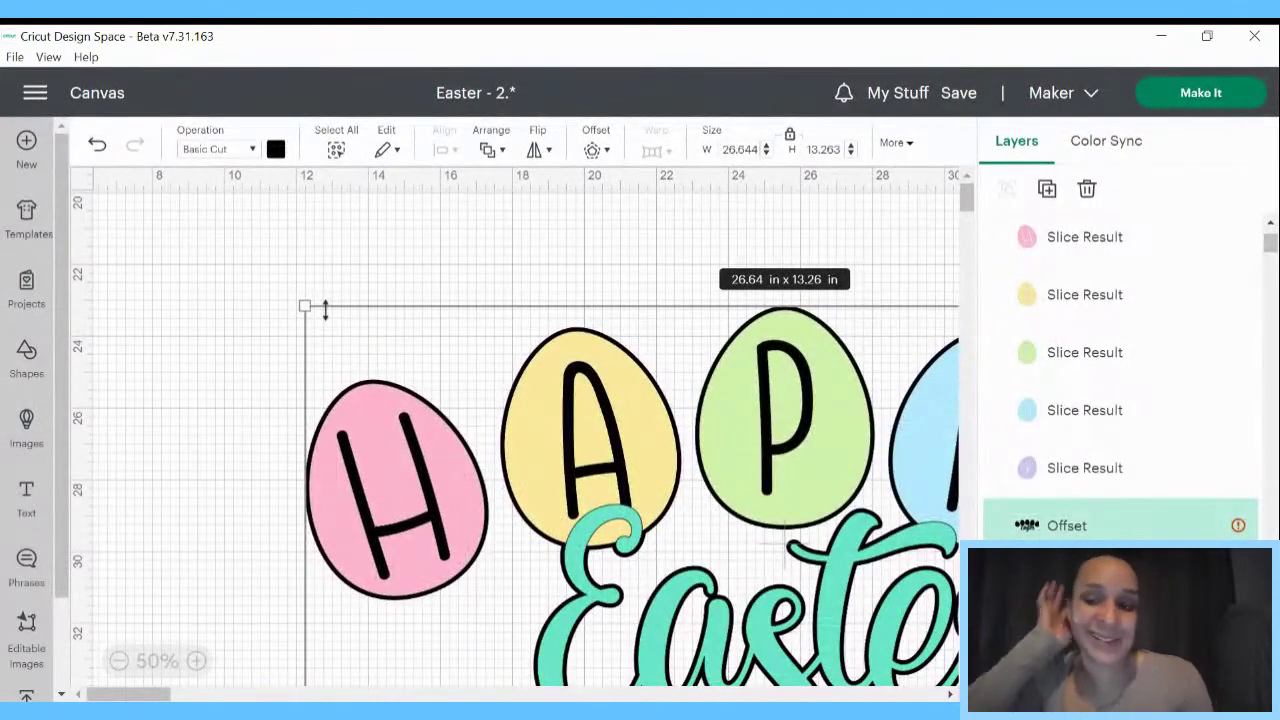
- Recolour the offset white and try a further 0.1 in offset with rounded corners around it
click(276, 149)
click(445, 258)
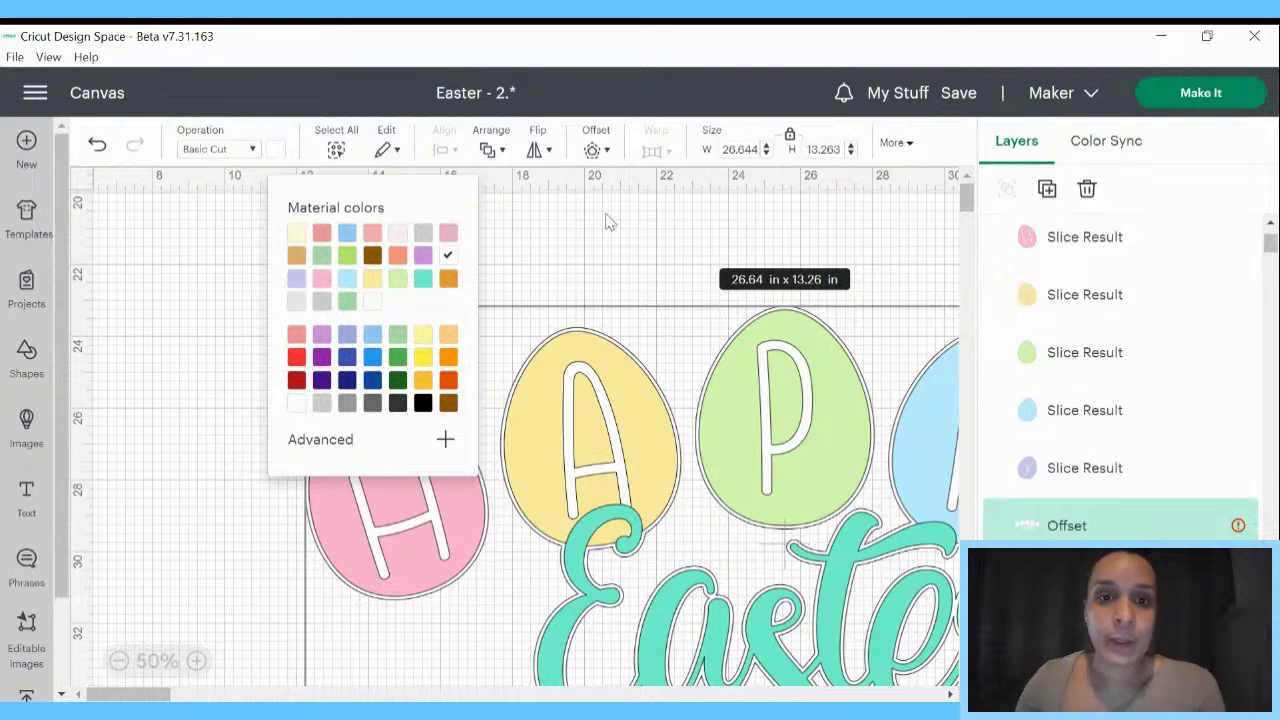
click(594, 151)
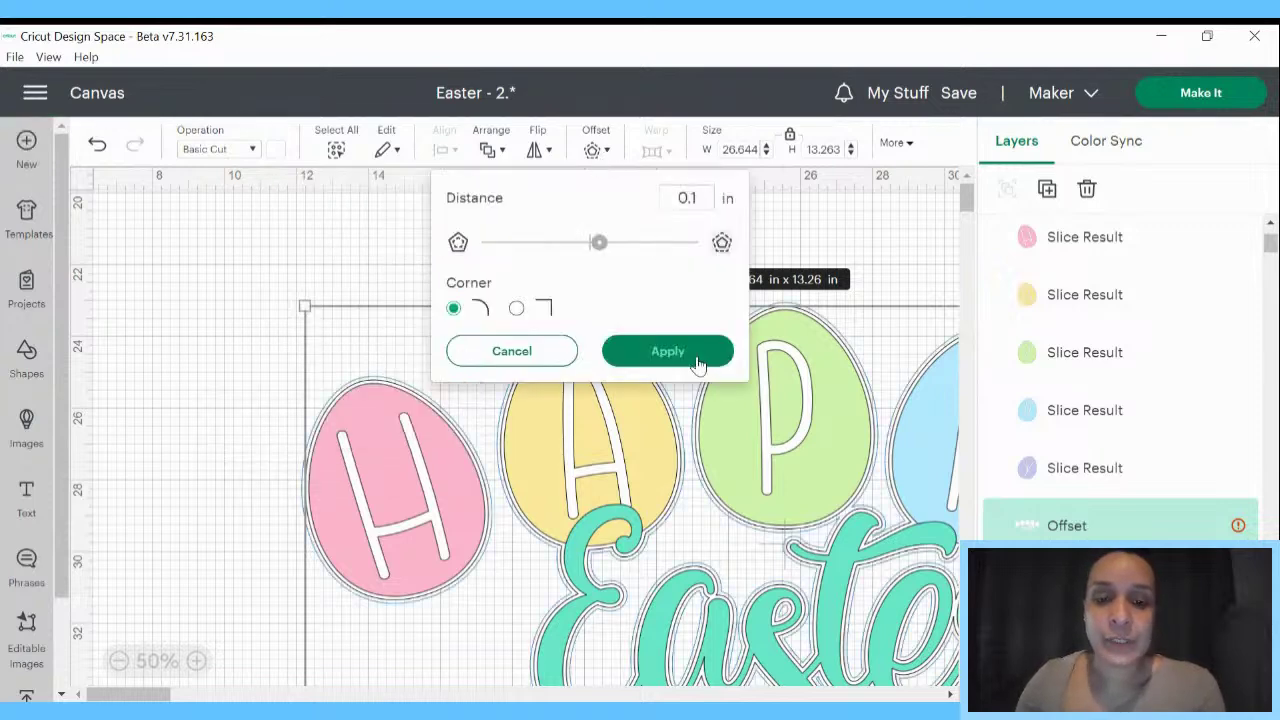
click(100, 147)
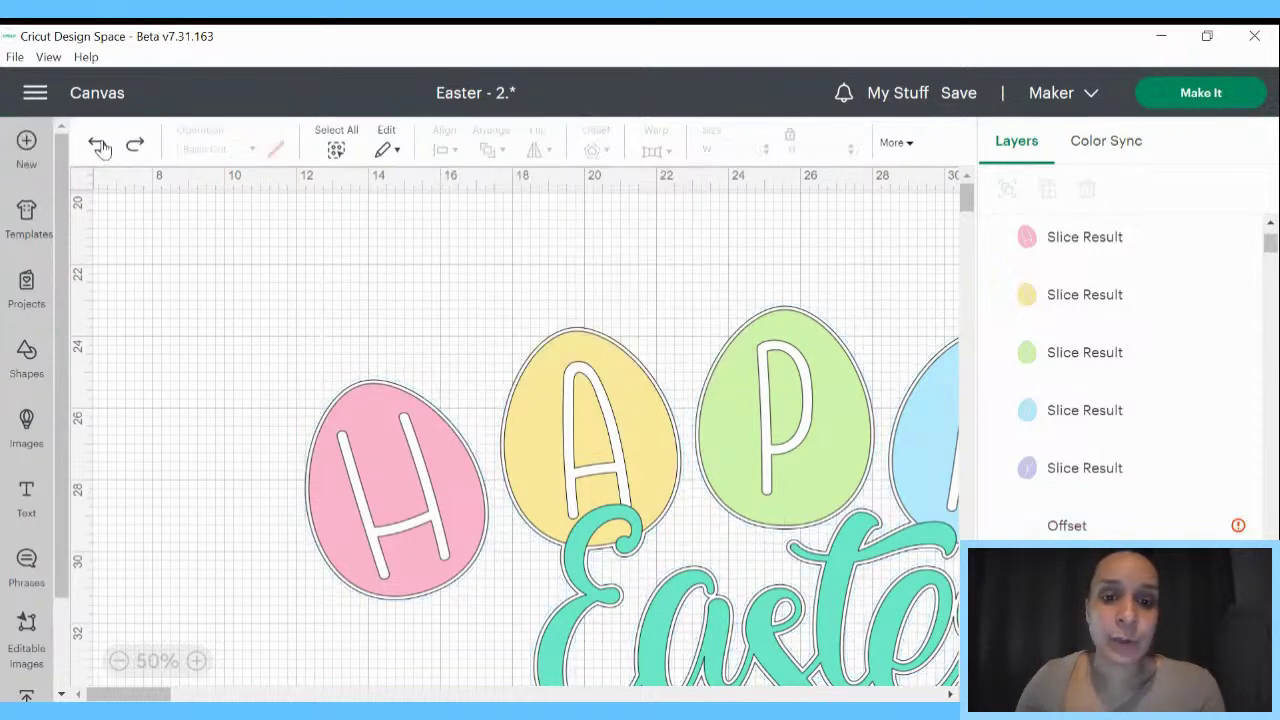
- Undo the contour edits and remove the offset, keep the enlarged design, and select the Easter word with the H, A and first P eggs
click(100, 147)
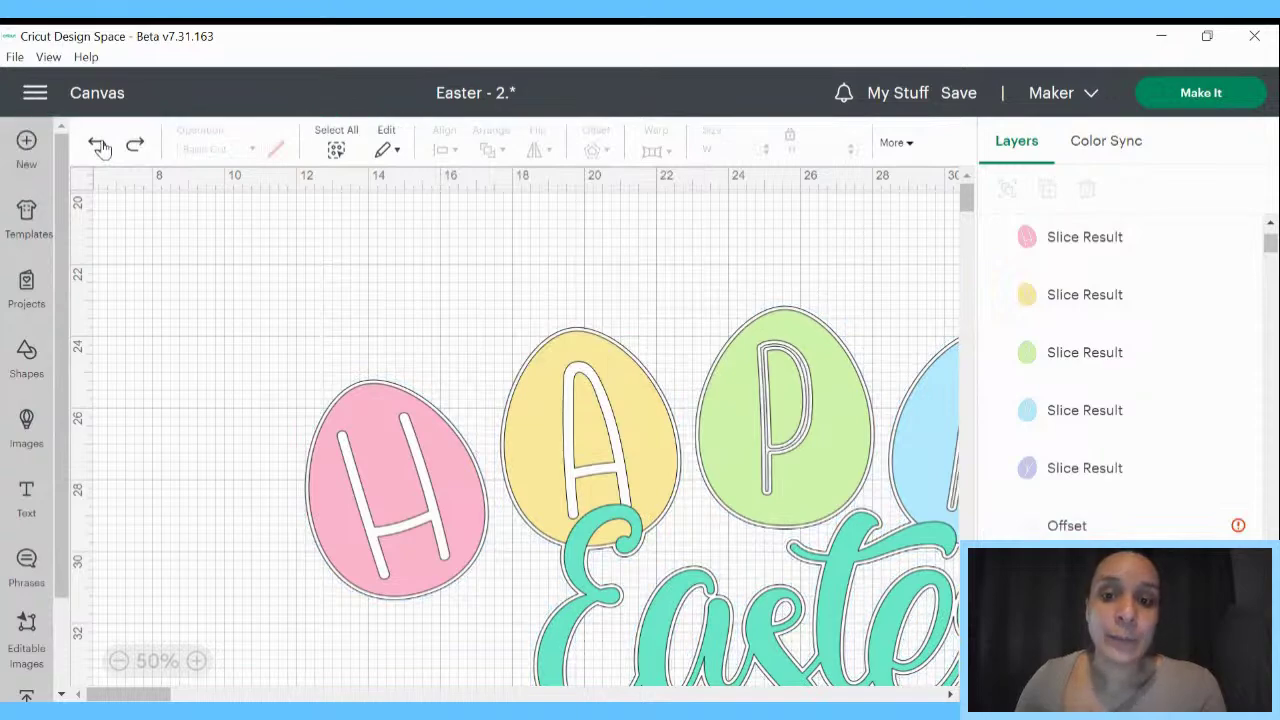
click(100, 147)
click(100, 147)
click(100, 147)
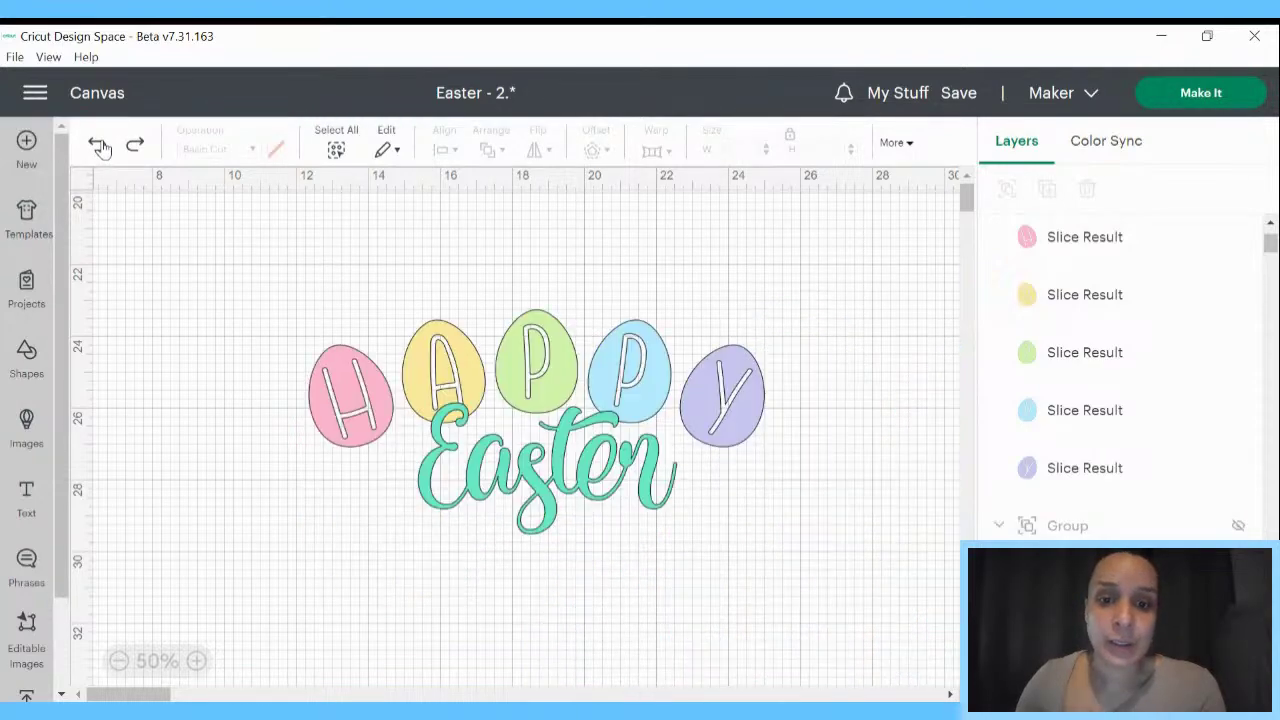
click(134, 148)
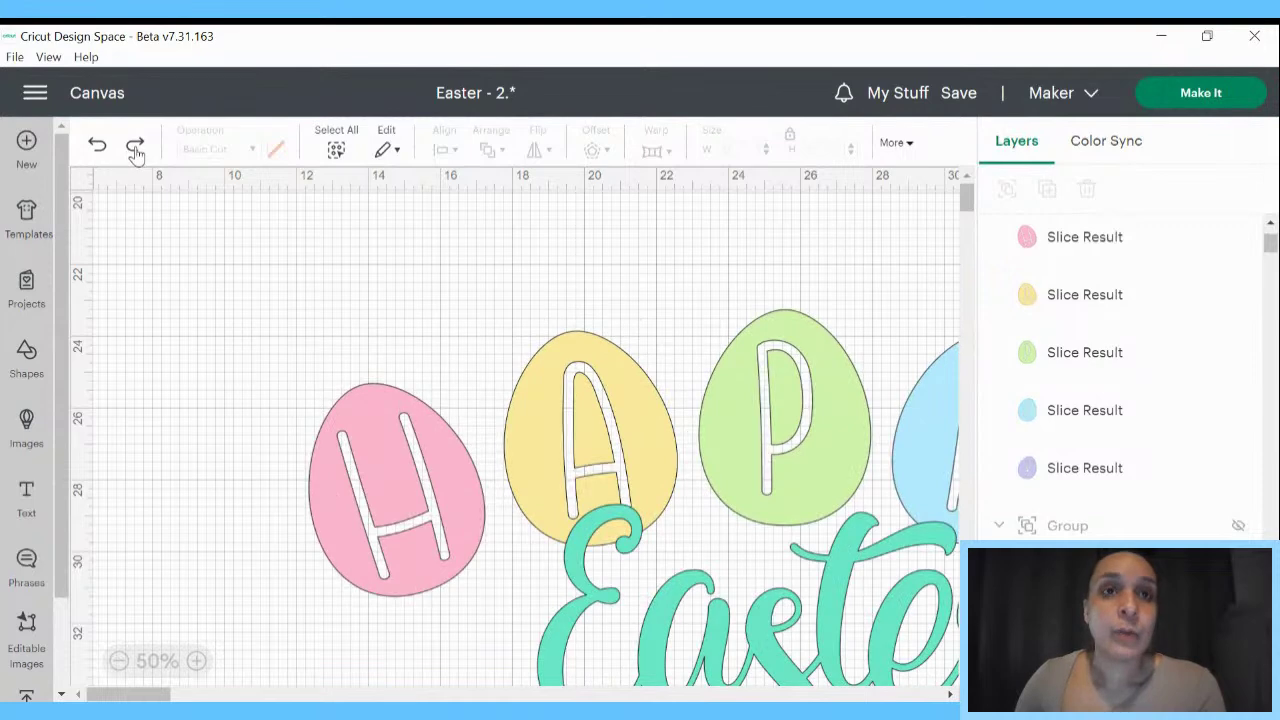
drag(163, 282, 810, 596)
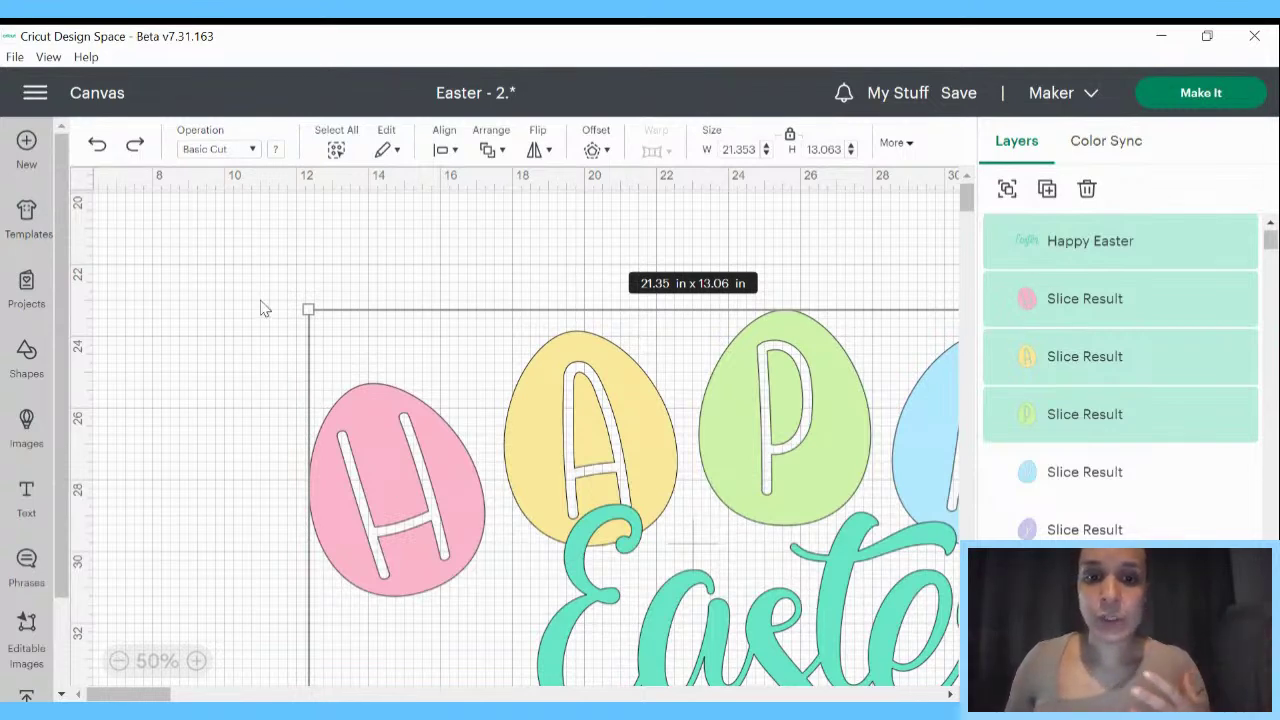
- Try a 0.15 in welded offset with rounded corners around the Easter word and H, A and first P eggs, and recolour it white
click(594, 145)
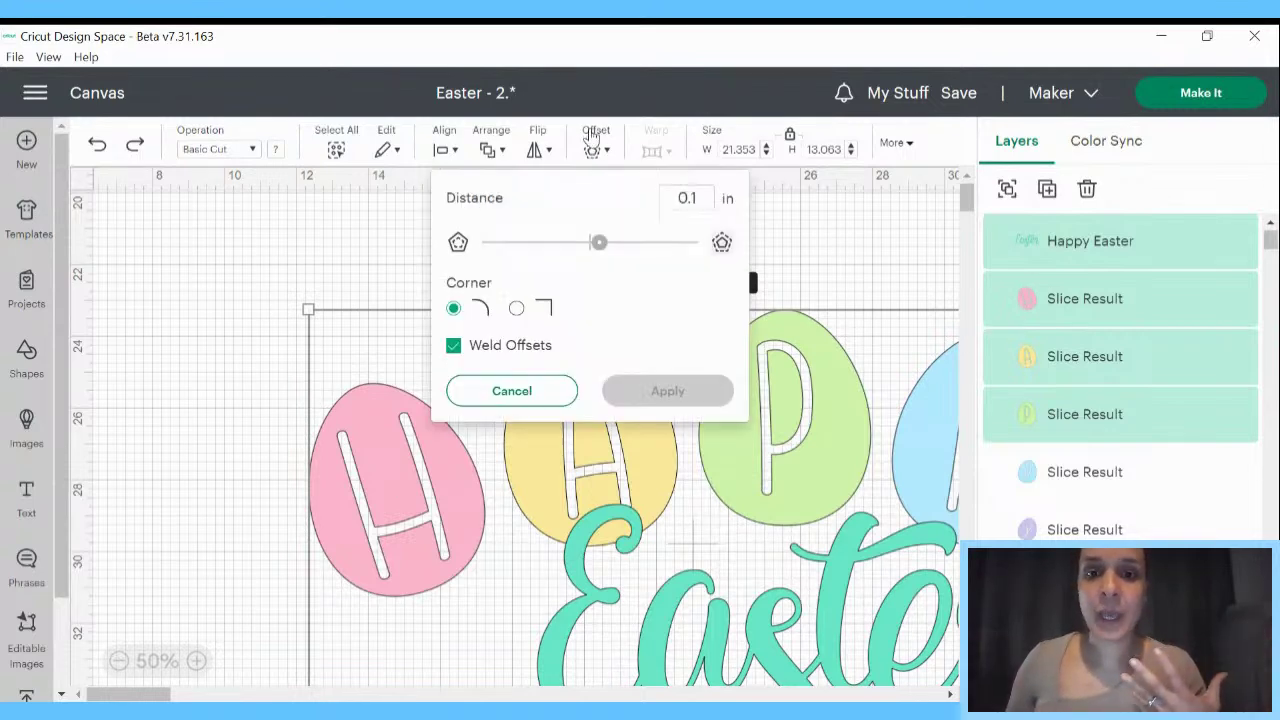
click(697, 195)
text(5)
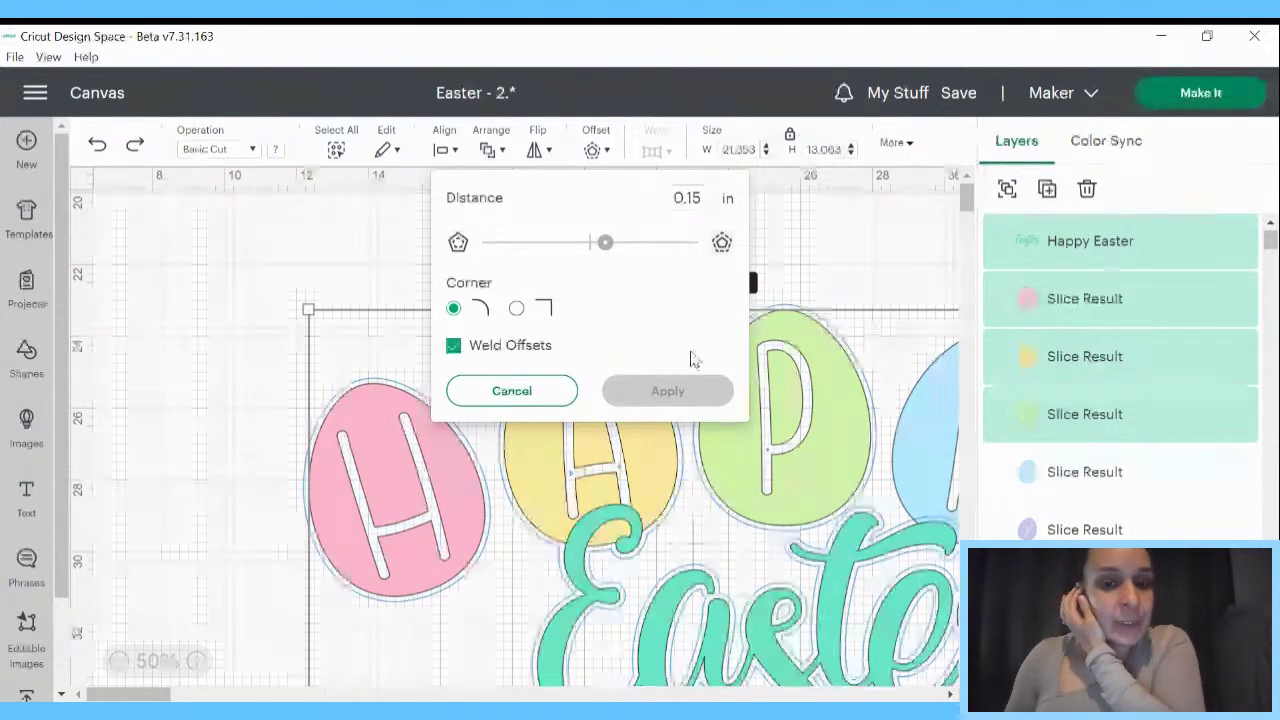
click(688, 392)
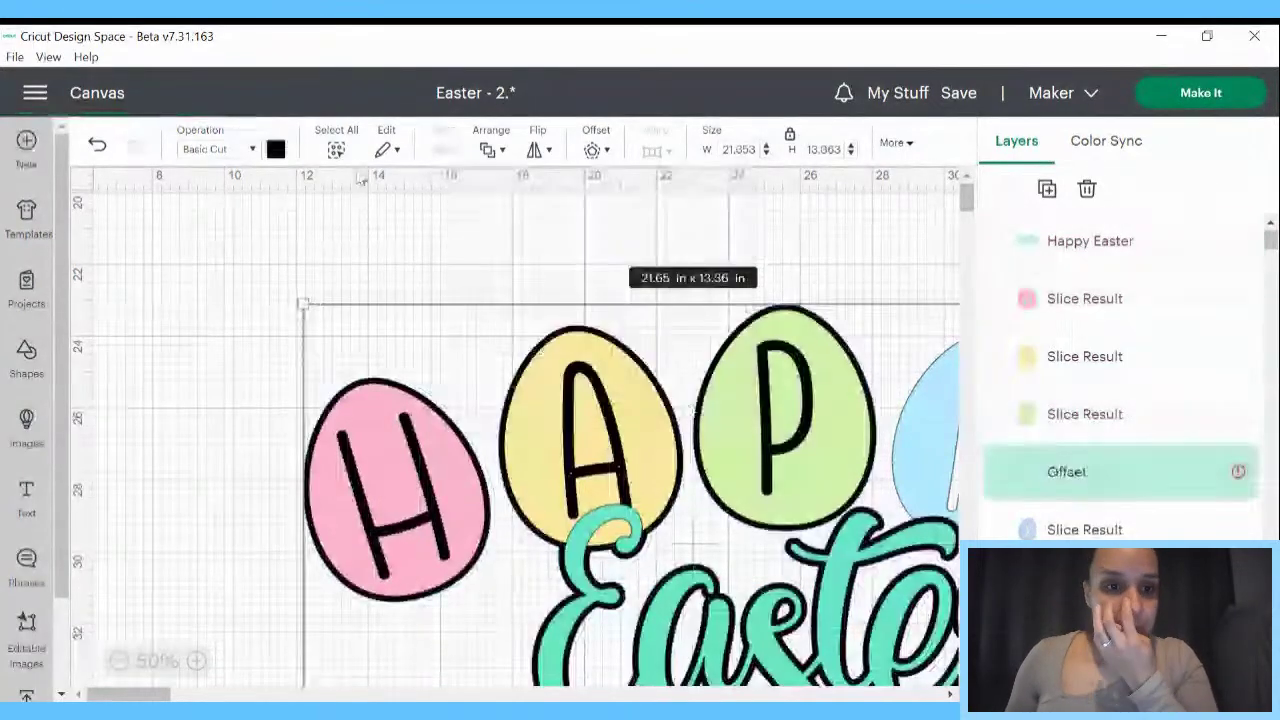
click(277, 150)
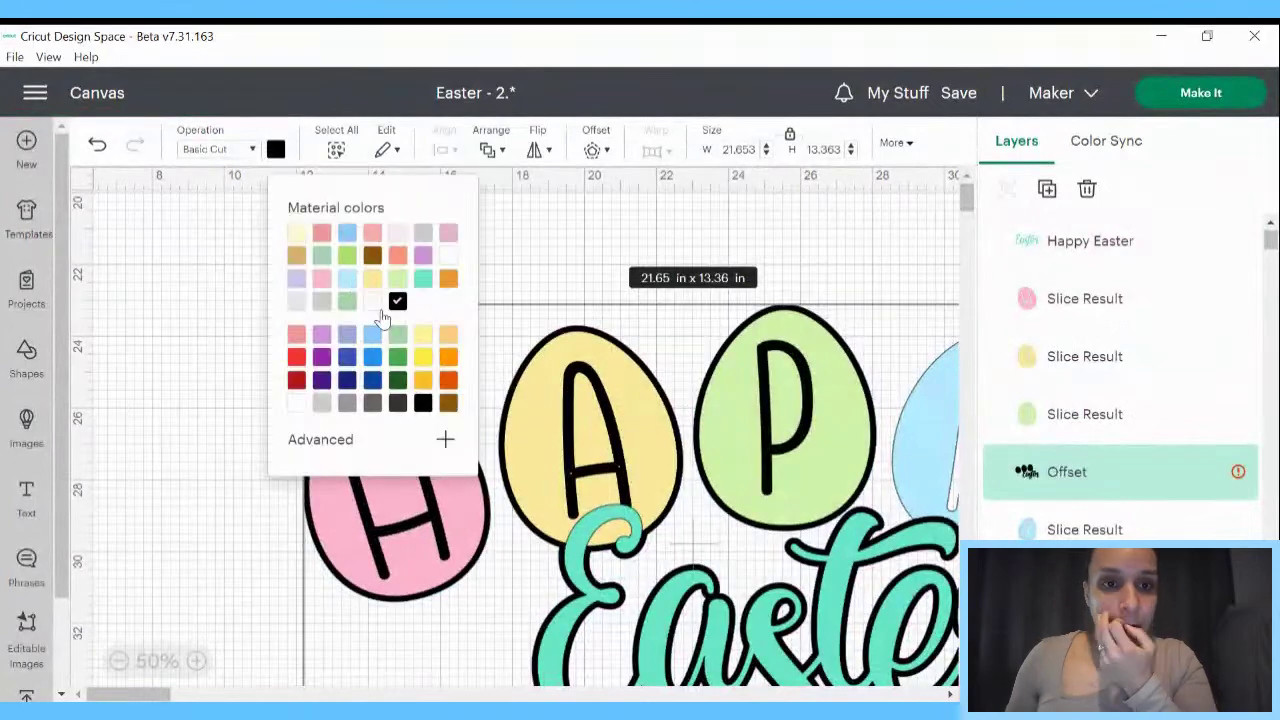
click(451, 259)
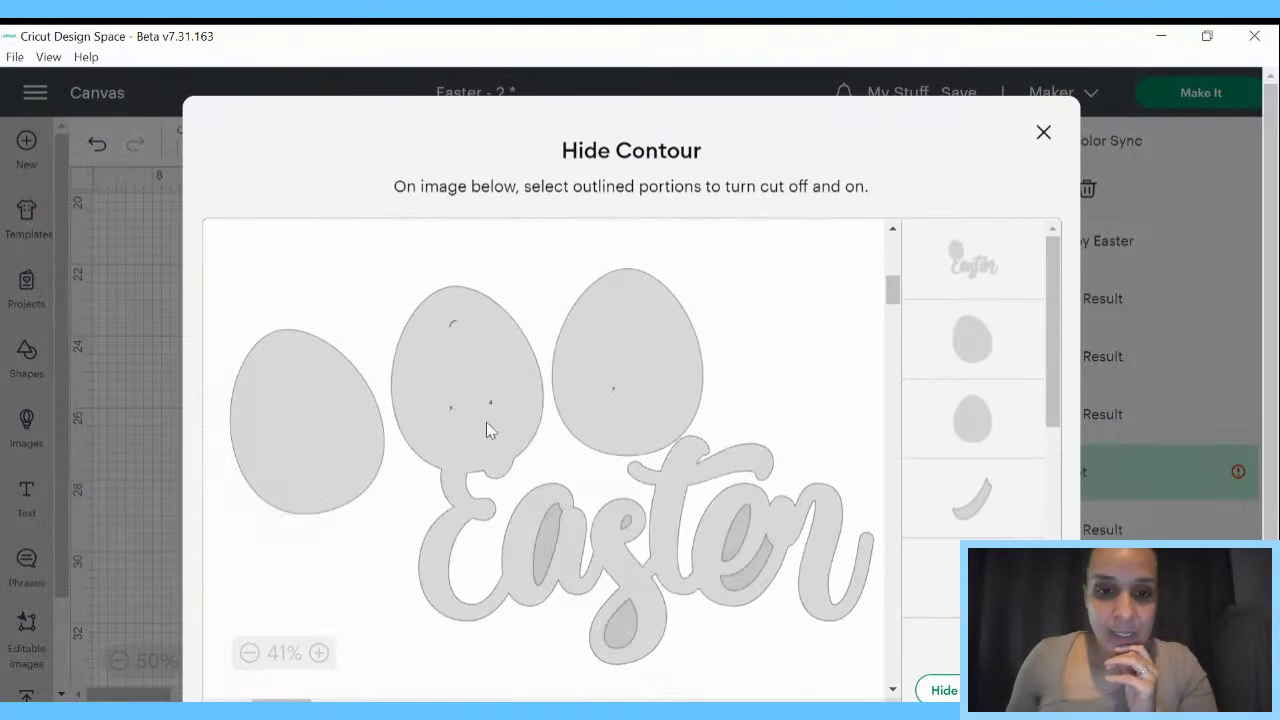
- Try to hide the small leftover contours inside the A and P eggs of the white offset
click(486, 430)
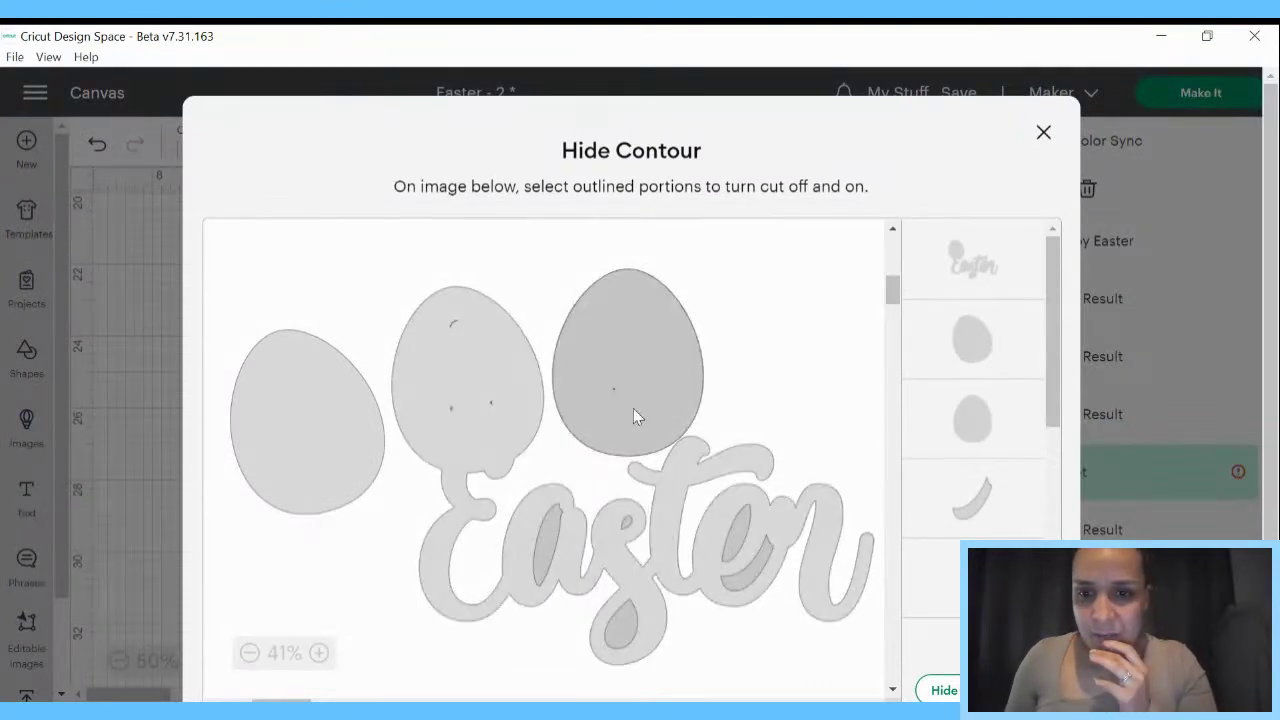
click(462, 333)
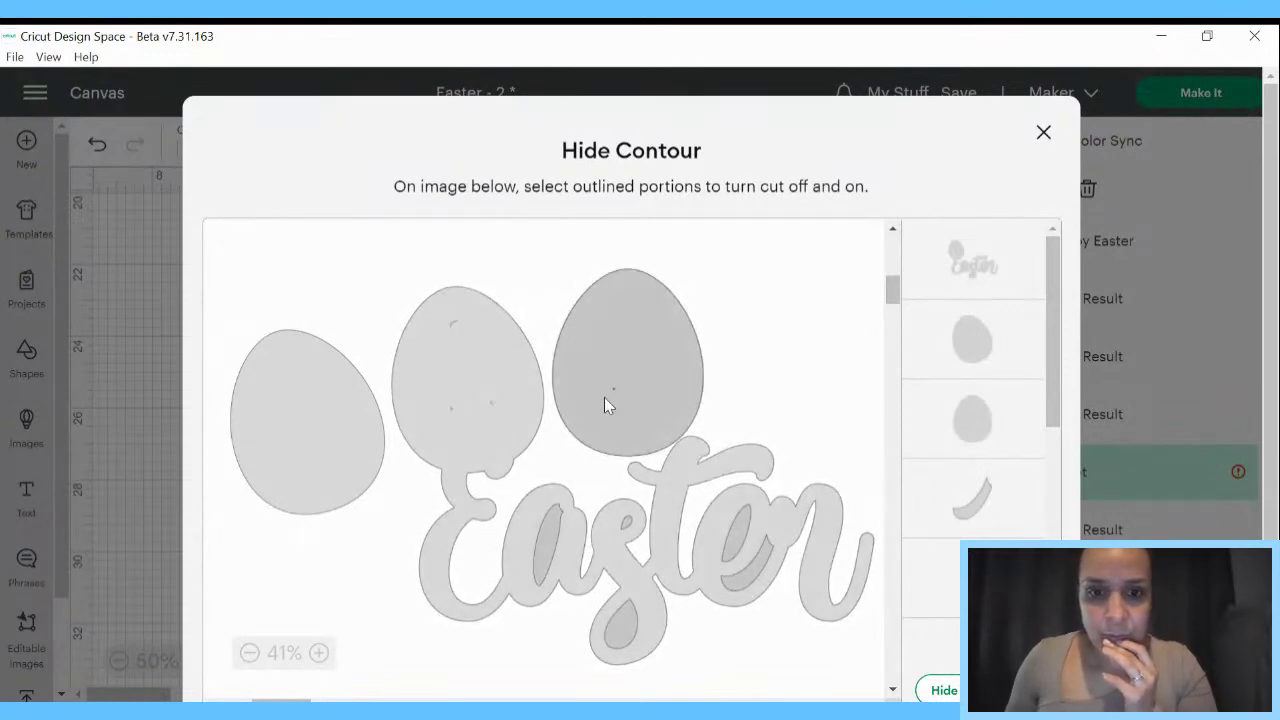
click(172, 523)
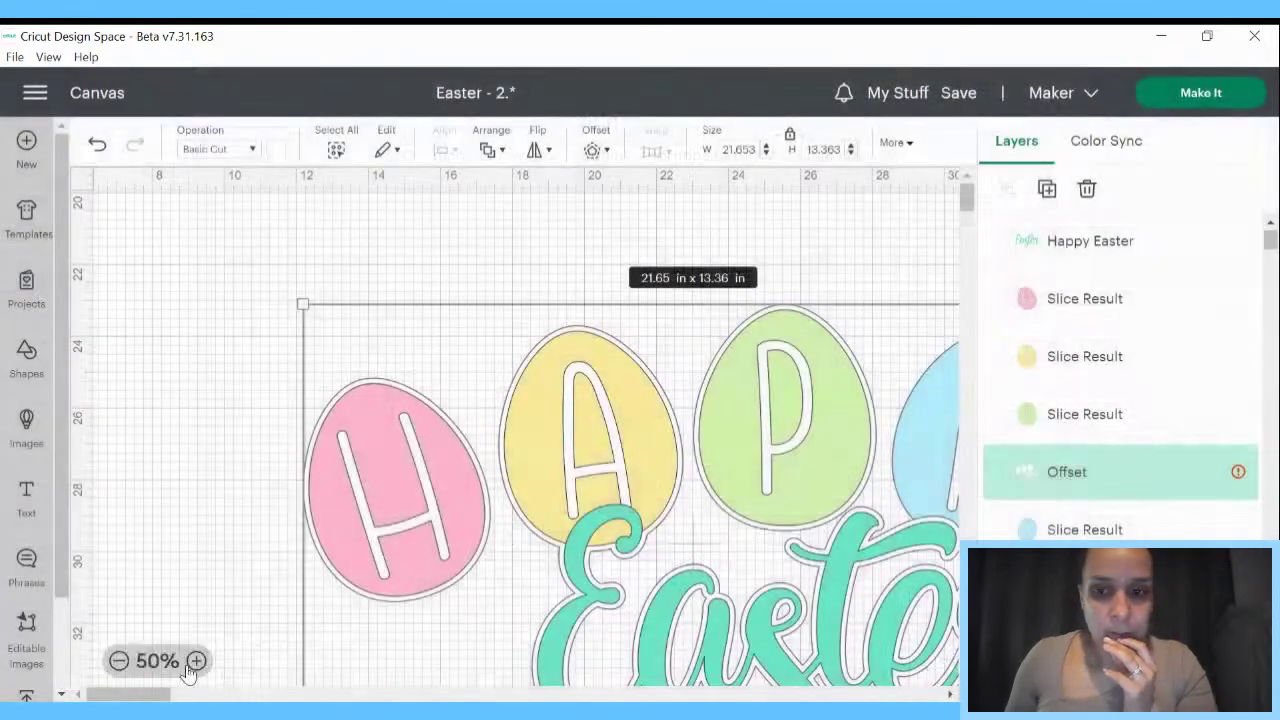
- Undo the contour and colour changes and remove the offset around the Easter word and first three eggs
click(190, 662)
click(192, 662)
click(119, 662)
click(119, 662)
click(119, 662)
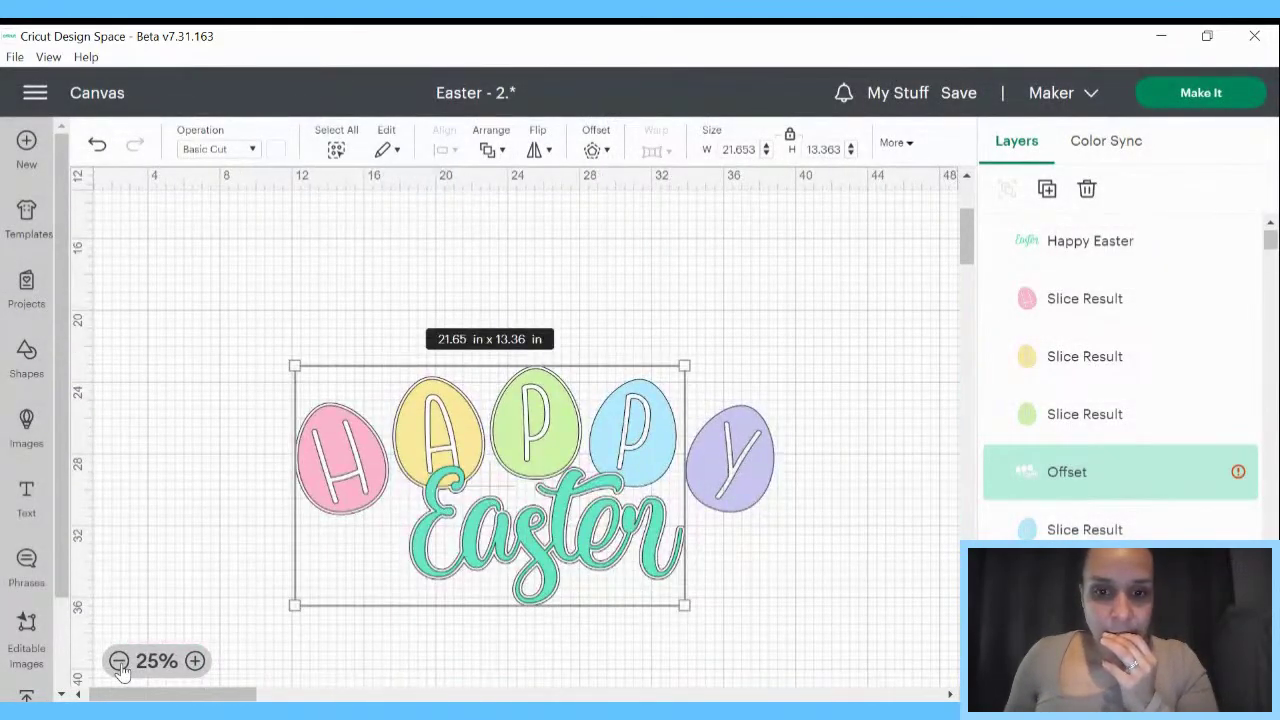
click(98, 148)
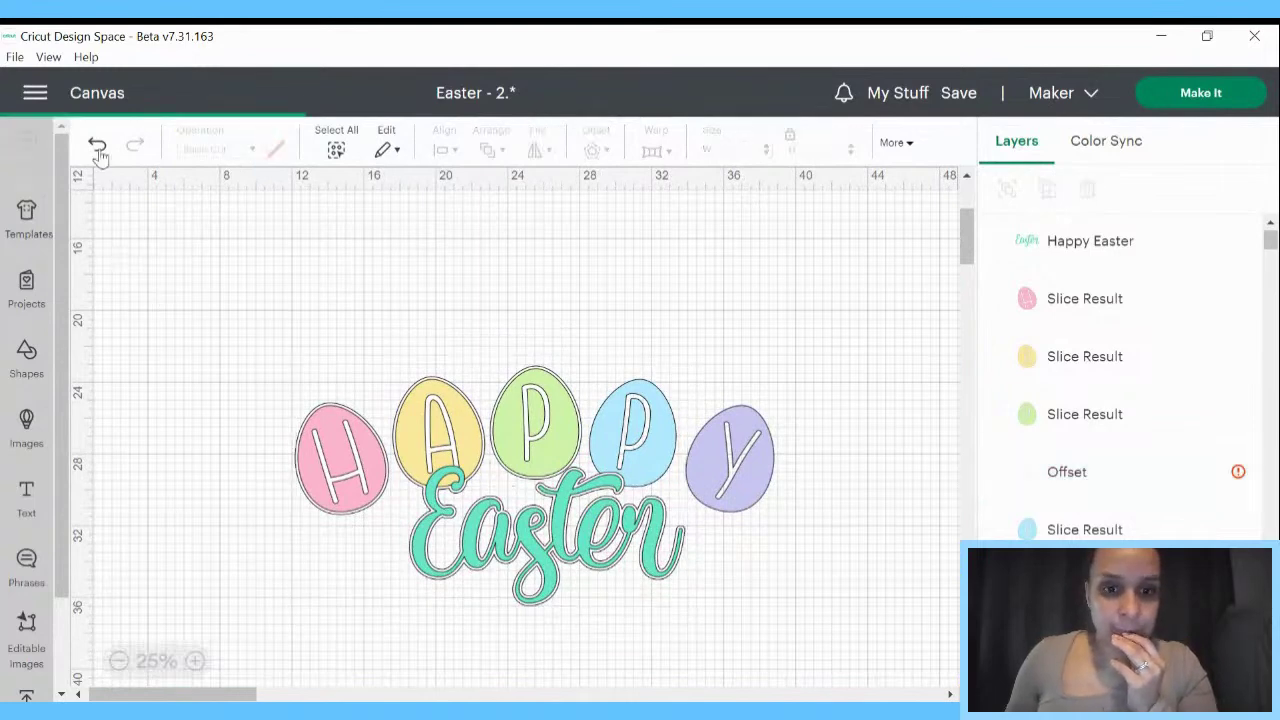
click(98, 148)
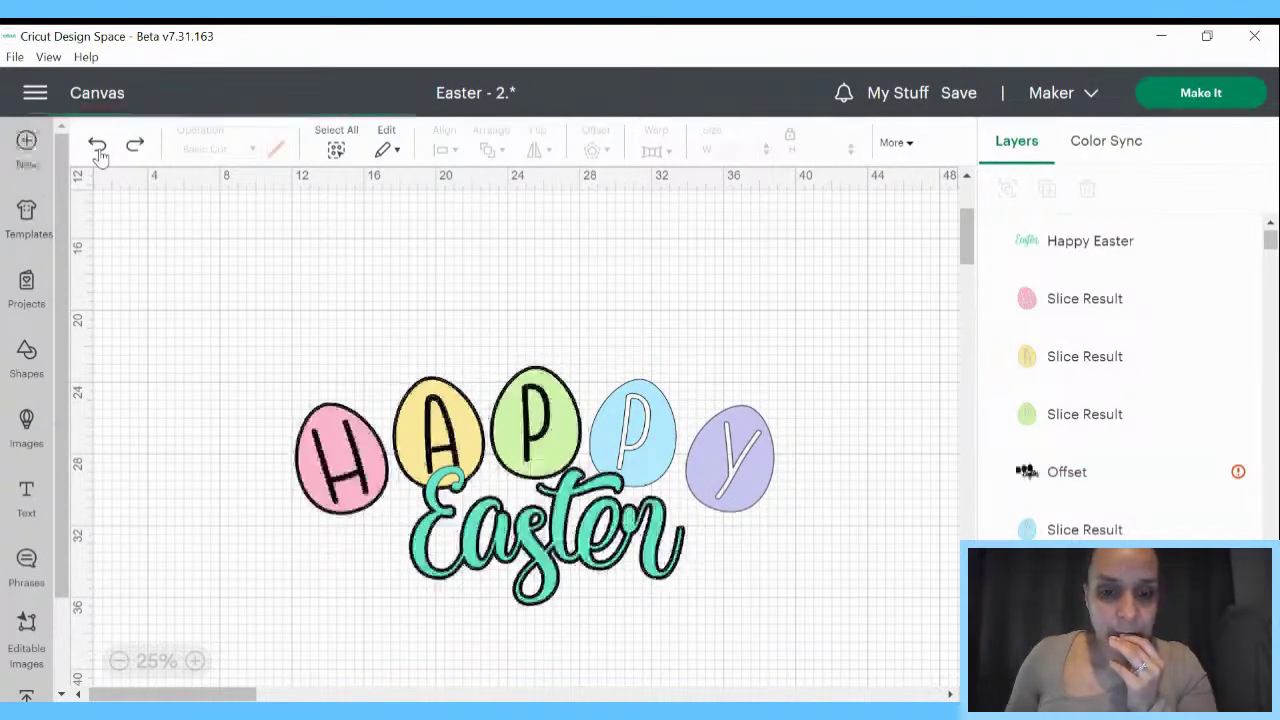
click(98, 148)
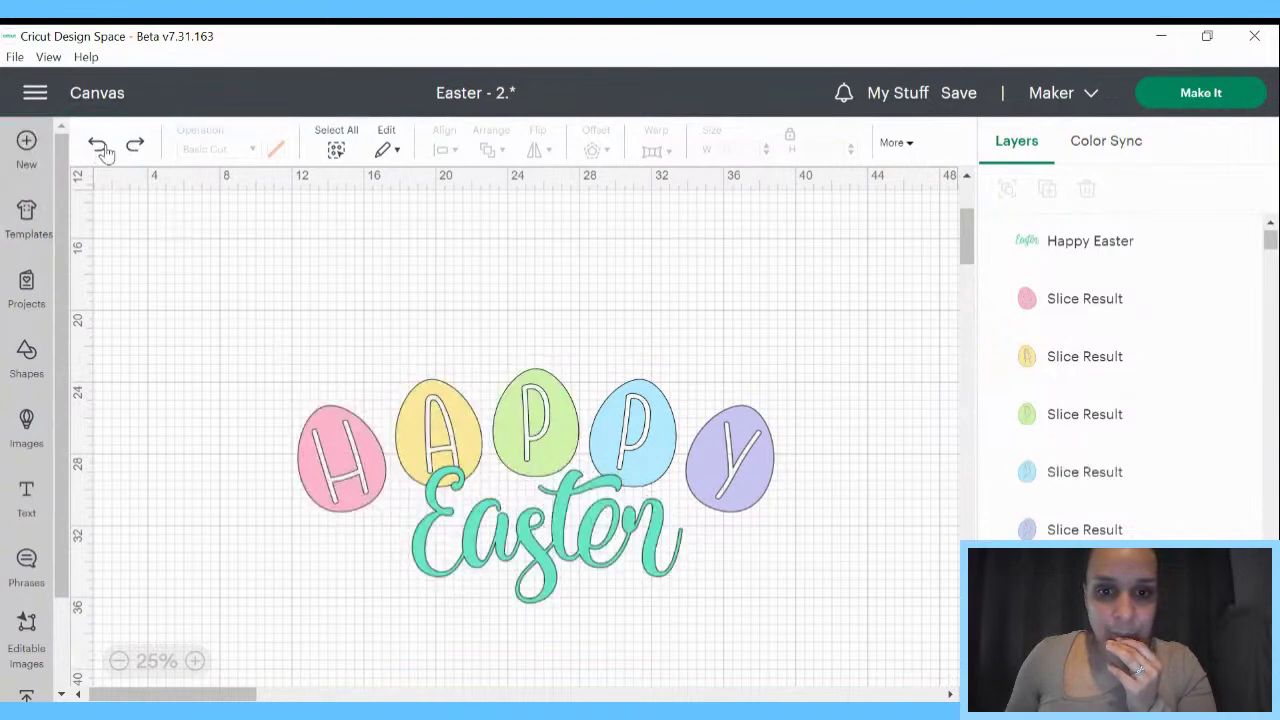
- Select the whole Happy Easter design, add a welded 0.15 in offset with rounded corners, and recolour it white
drag(164, 303, 811, 549)
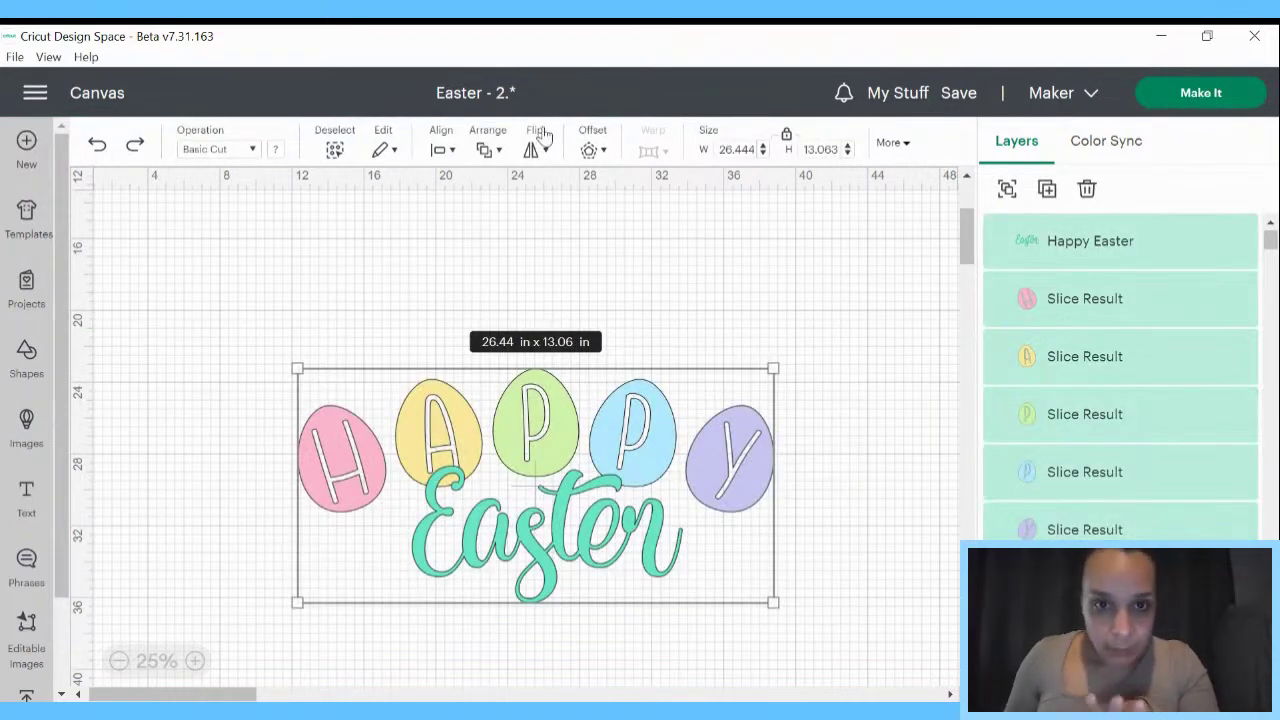
click(592, 155)
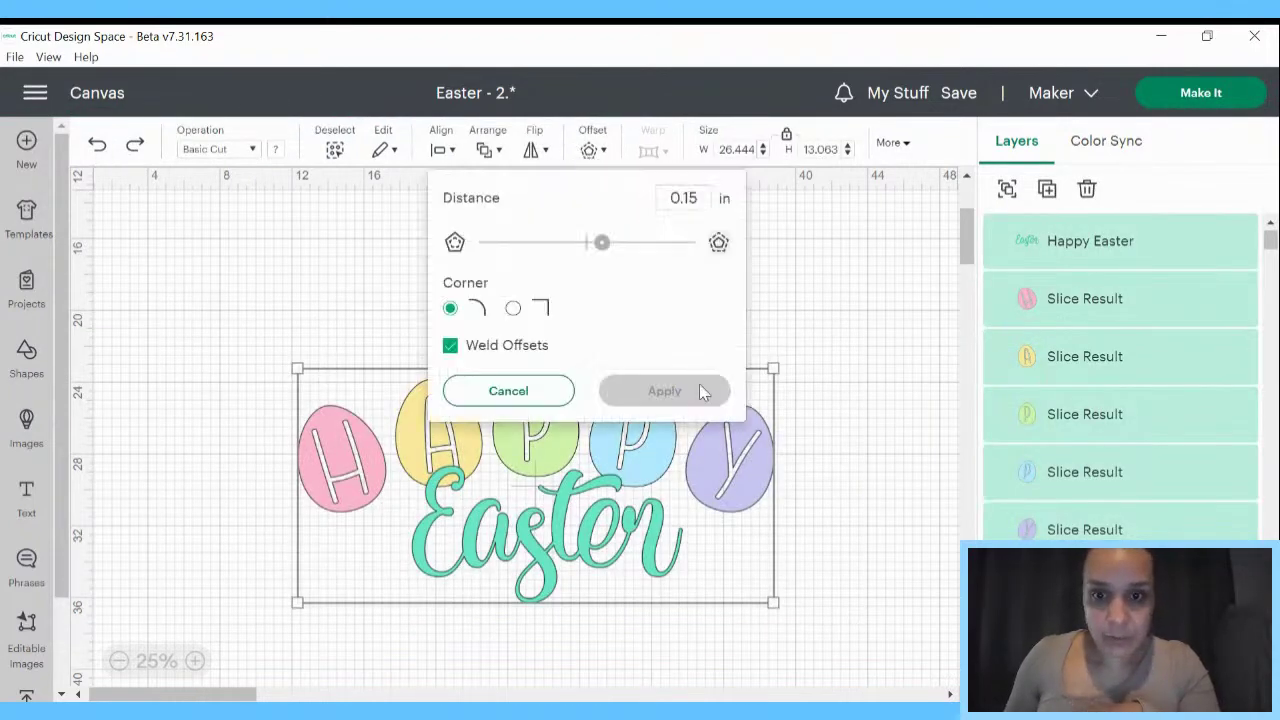
click(664, 392)
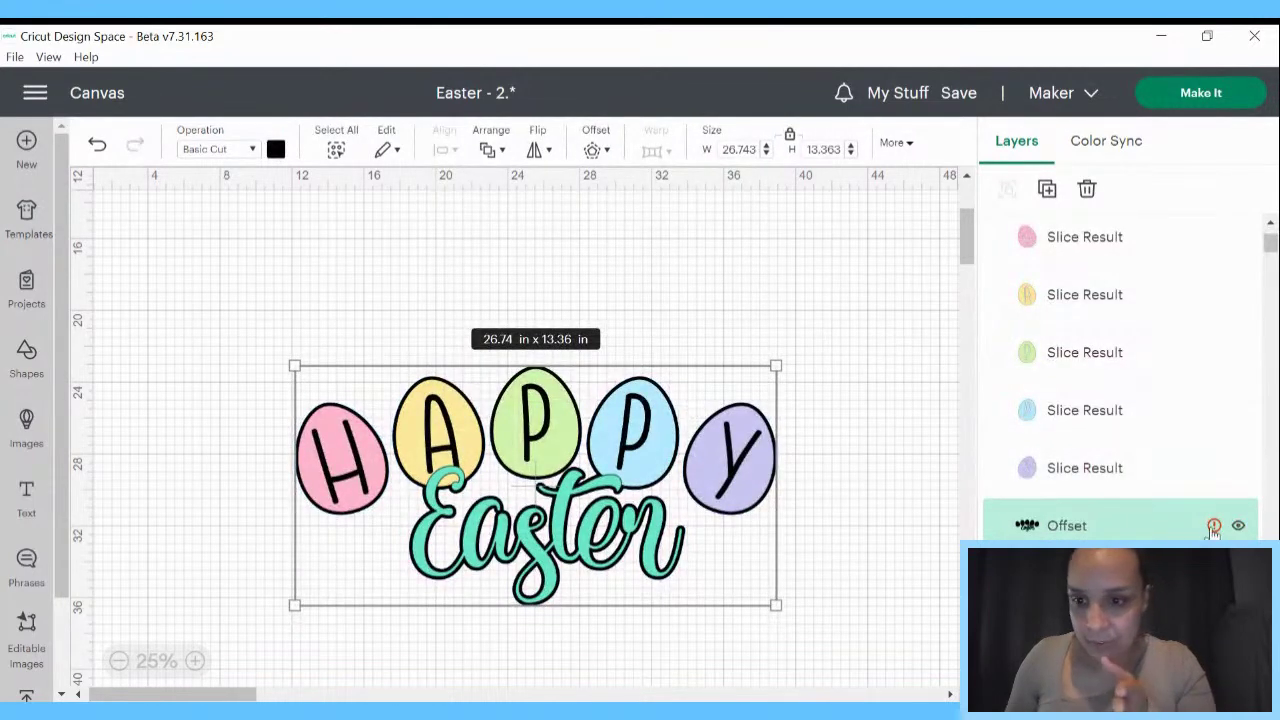
click(276, 149)
click(448, 256)
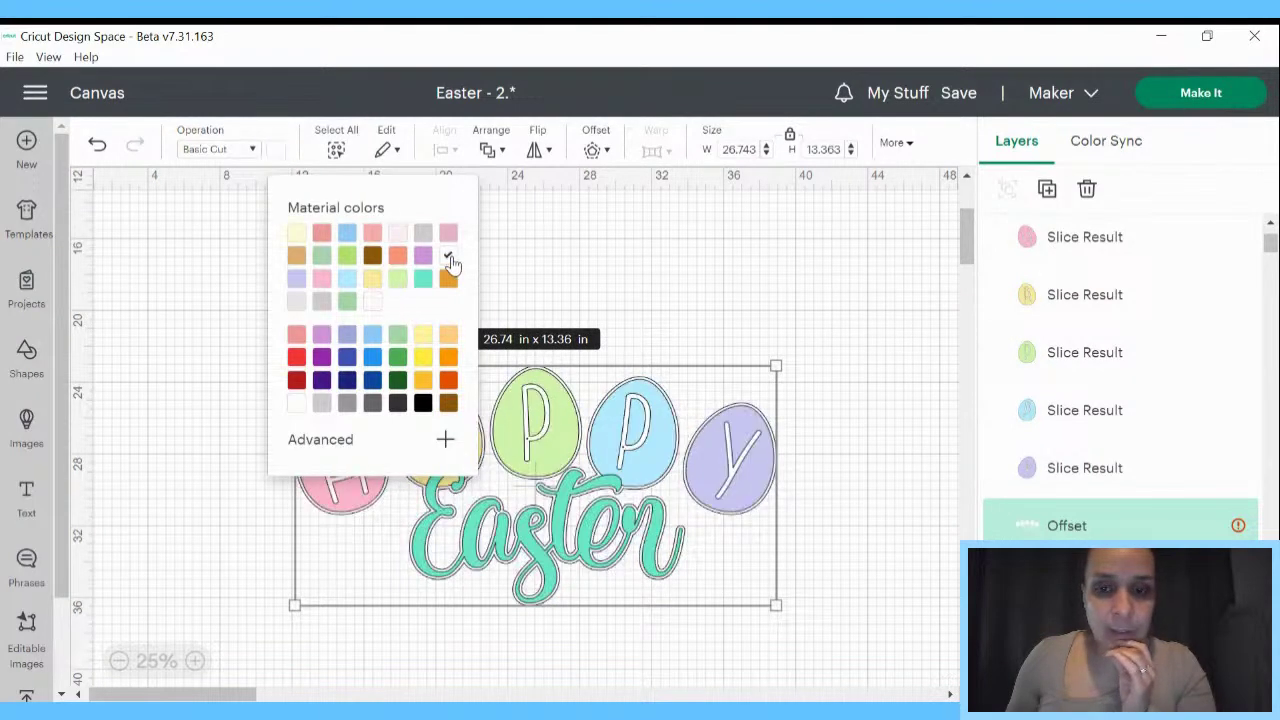
- Add a second 0.15 in rounded offset around the white one and recolour it light yellow
click(593, 150)
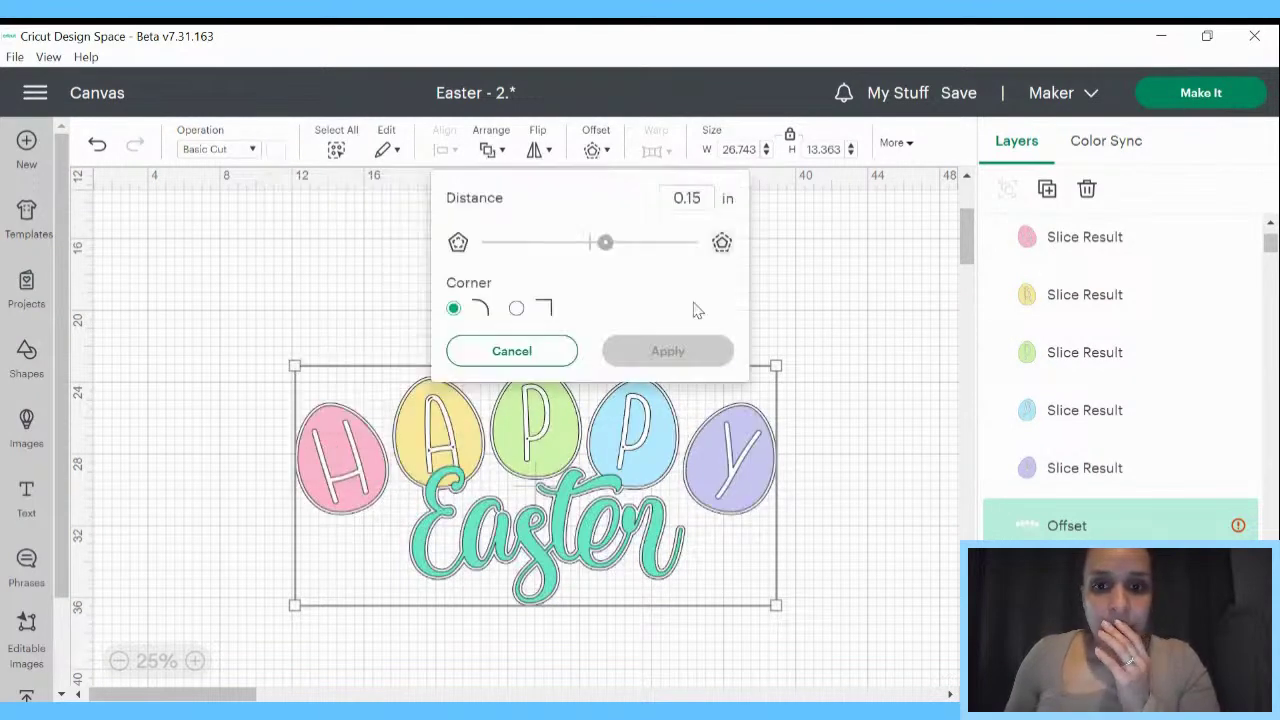
click(668, 351)
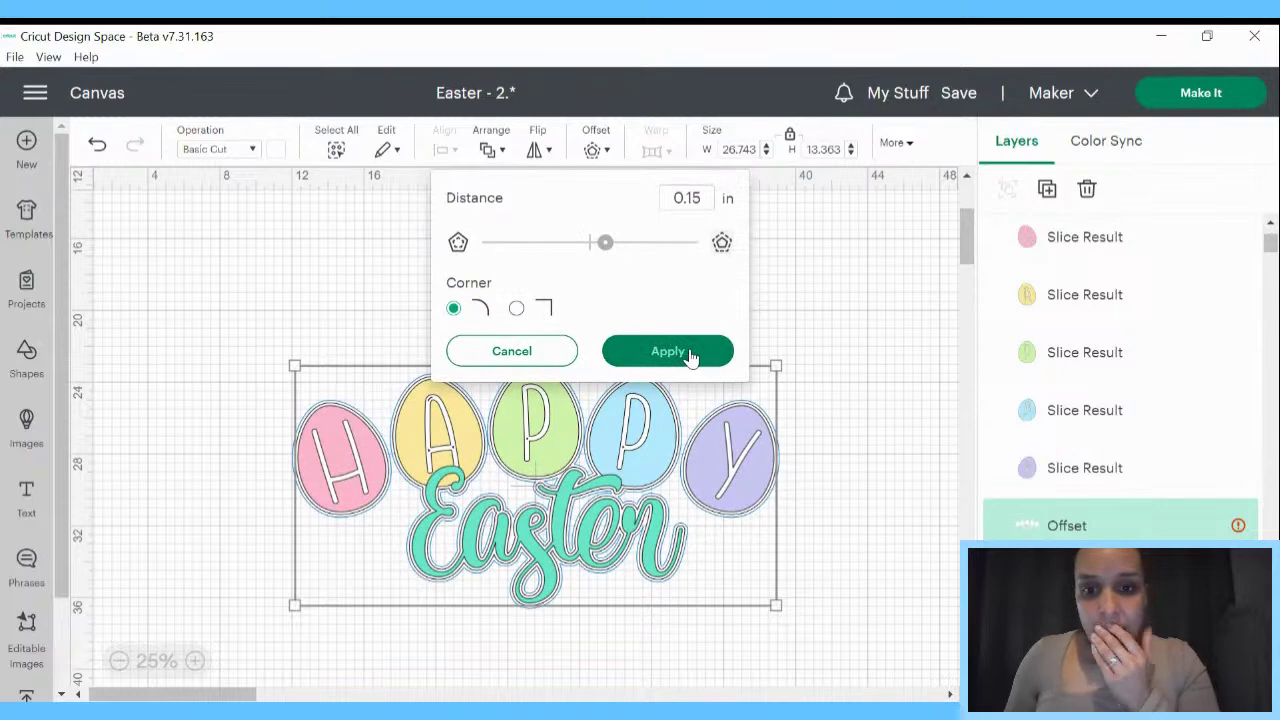
click(276, 149)
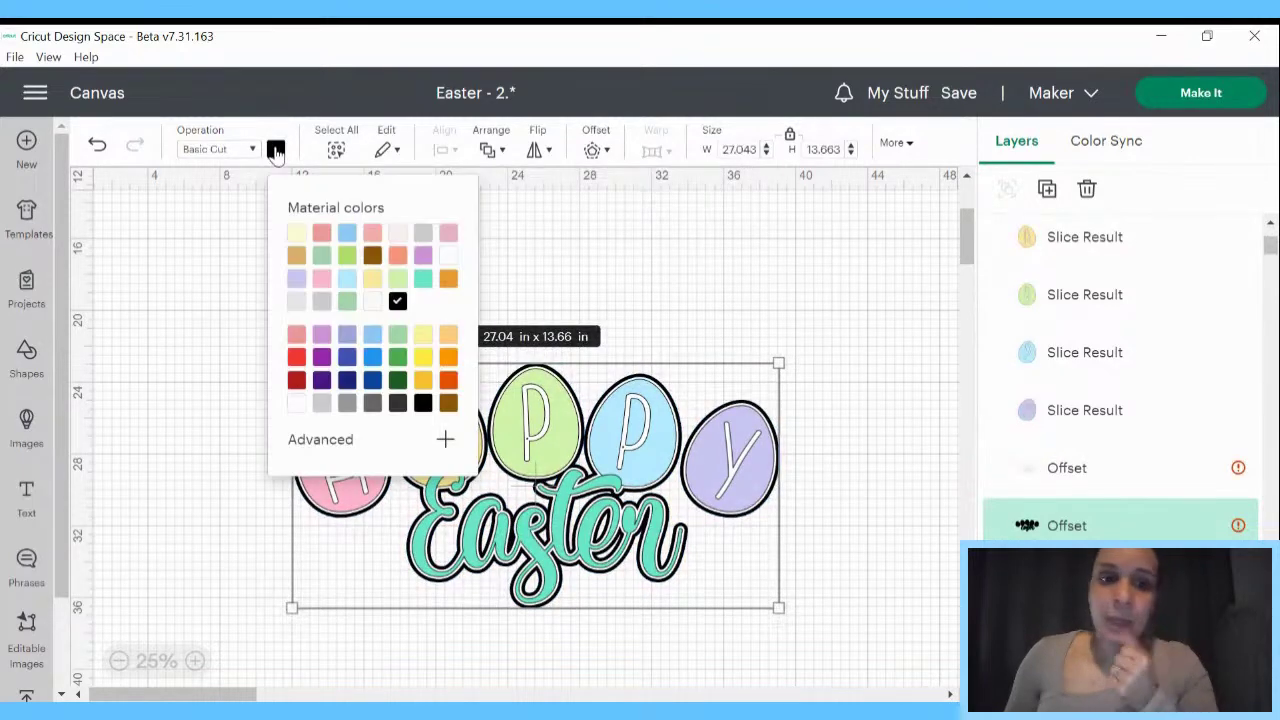
click(421, 337)
- Add a third 0.15 in rounded offset around the yellow one and recolour it light pink
click(593, 150)
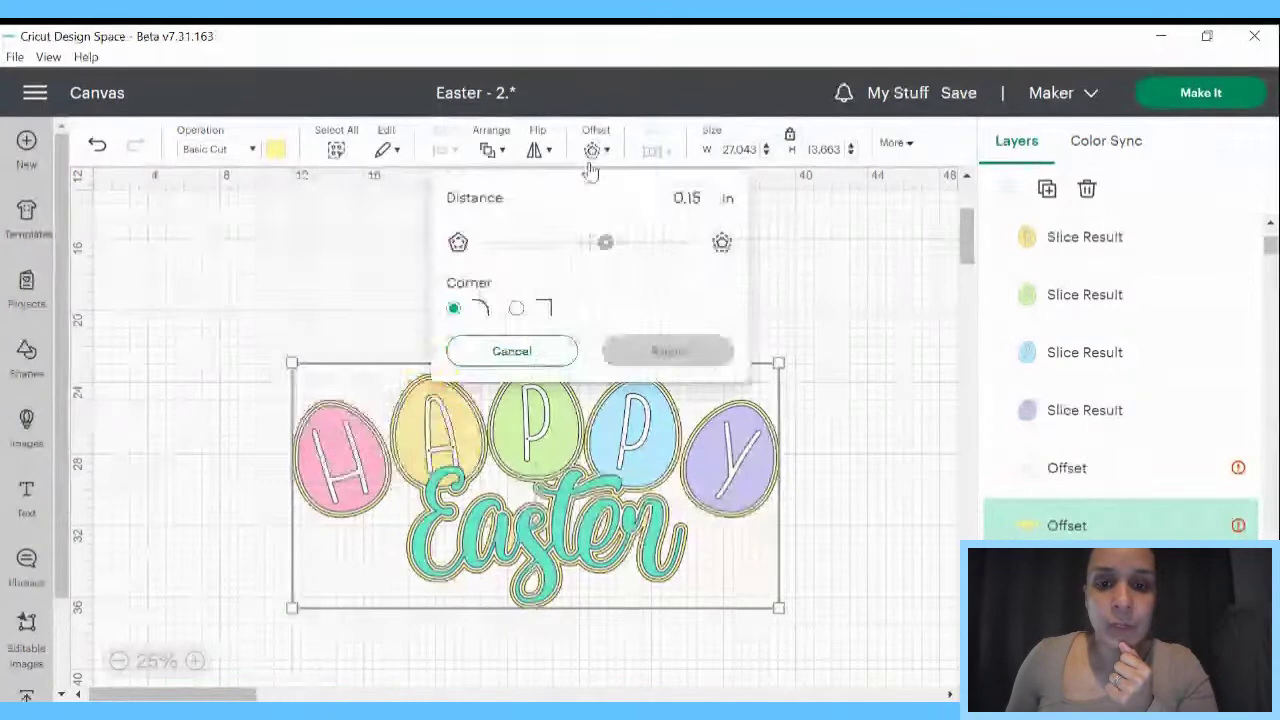
click(648, 360)
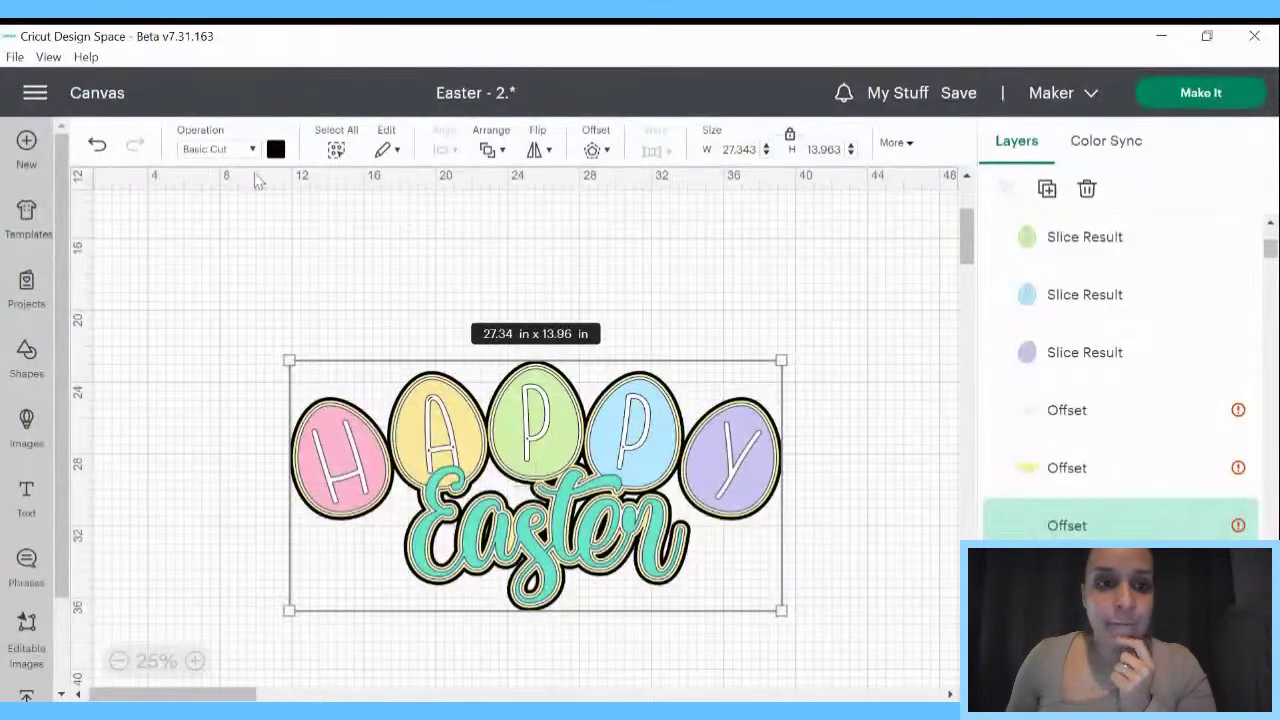
click(276, 149)
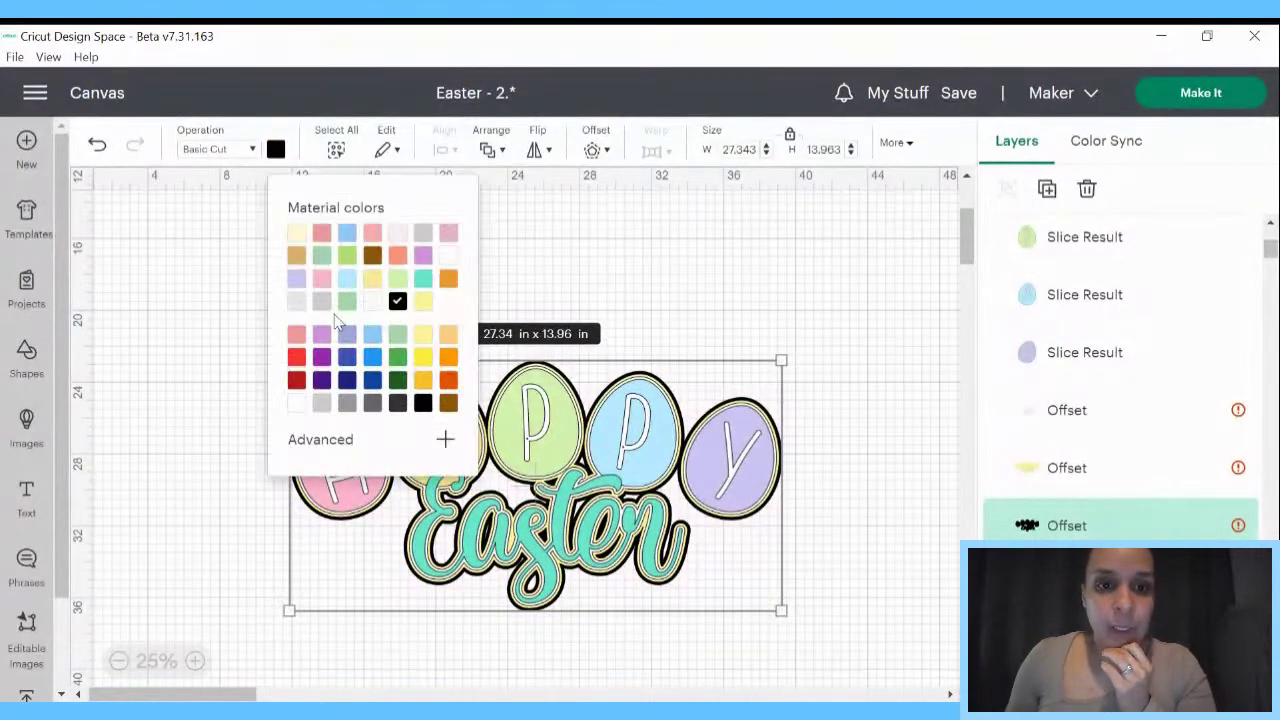
click(322, 280)
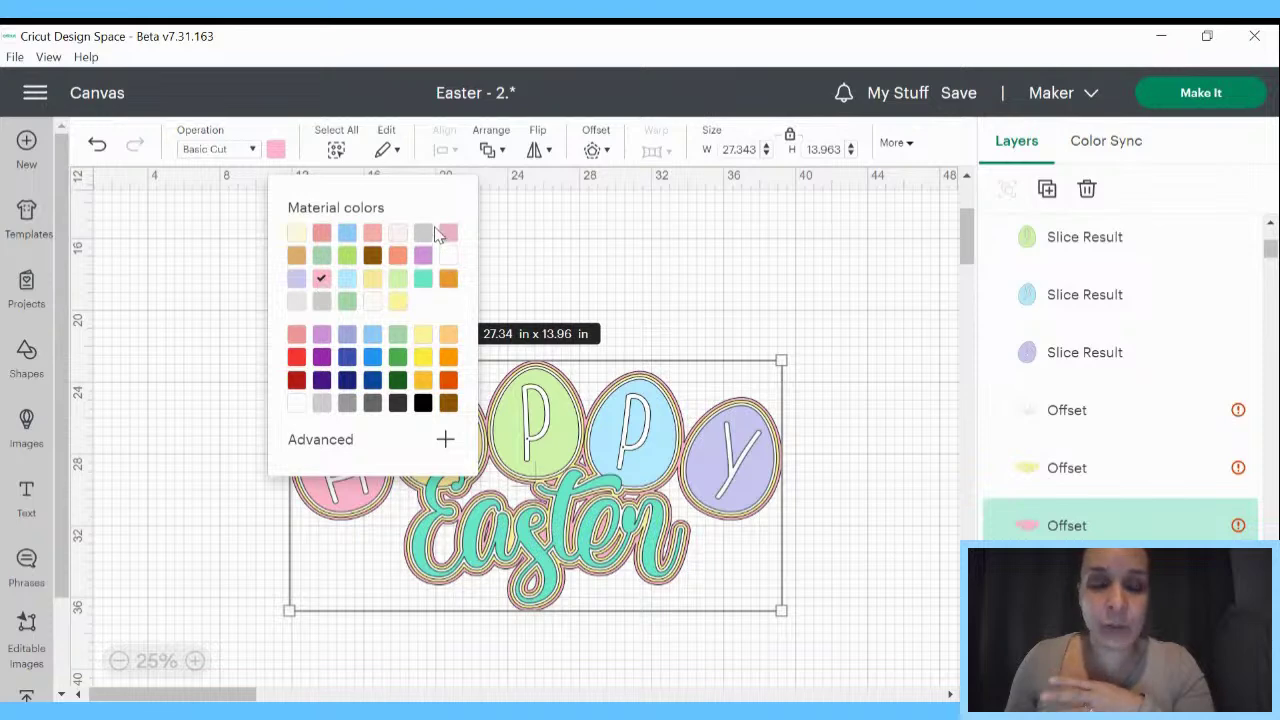
- Add a fourth 0.15 in rounded offset around the pink one and recolour it light blue
click(489, 152)
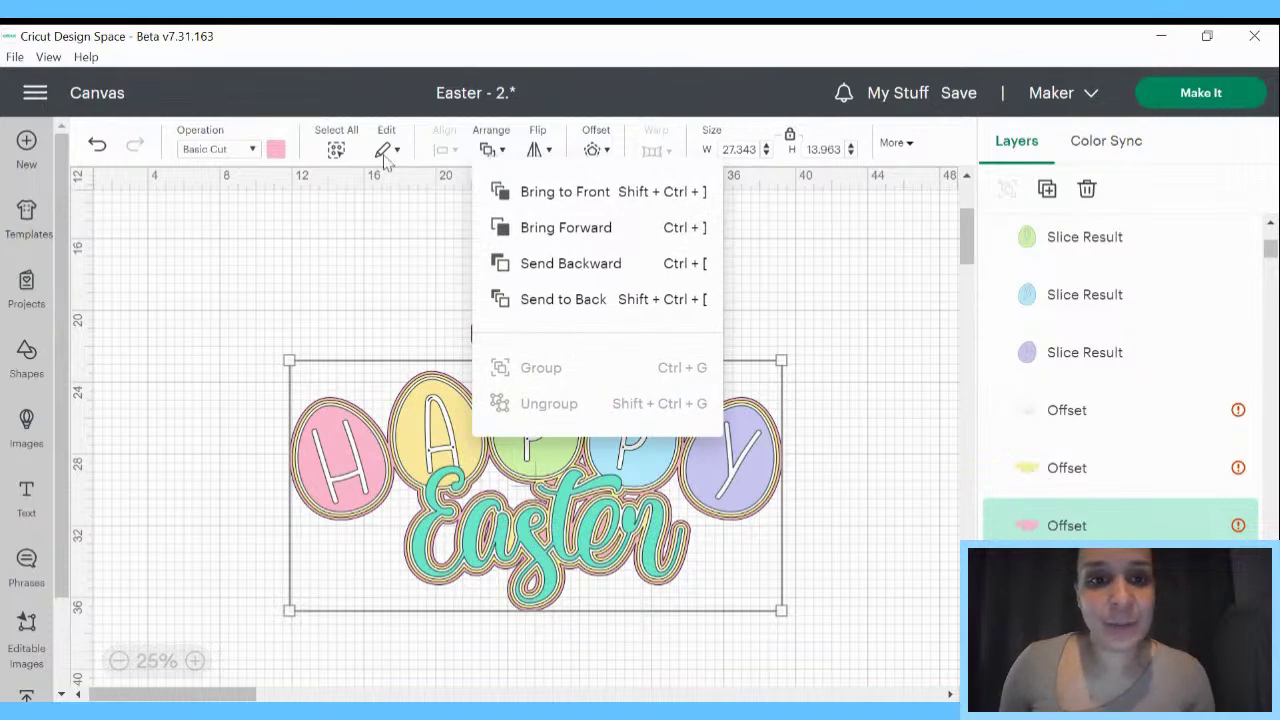
click(489, 150)
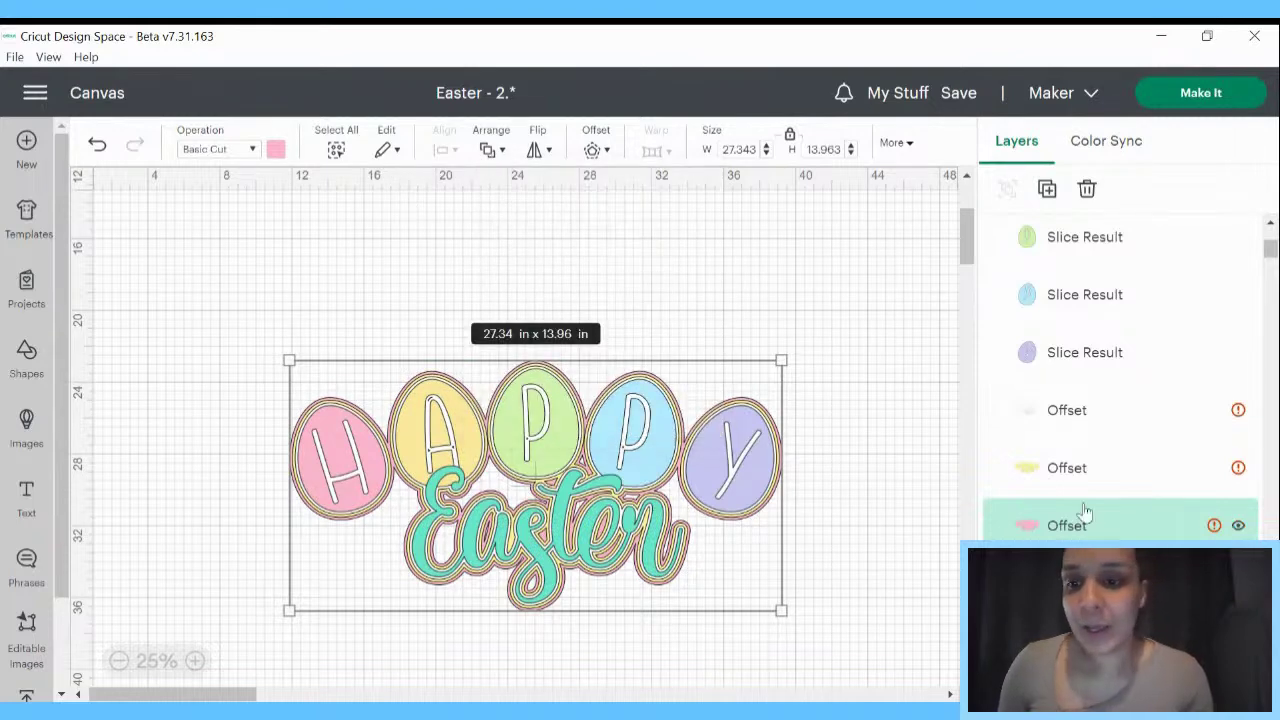
click(502, 160)
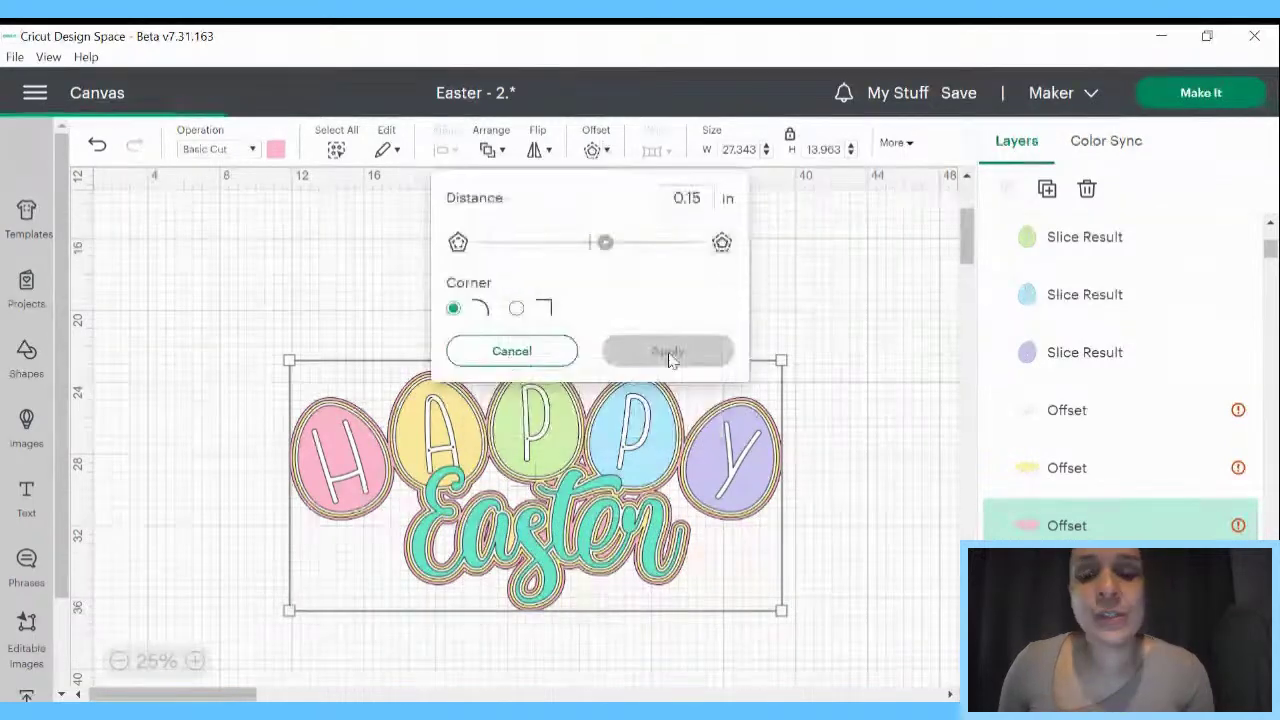
click(668, 352)
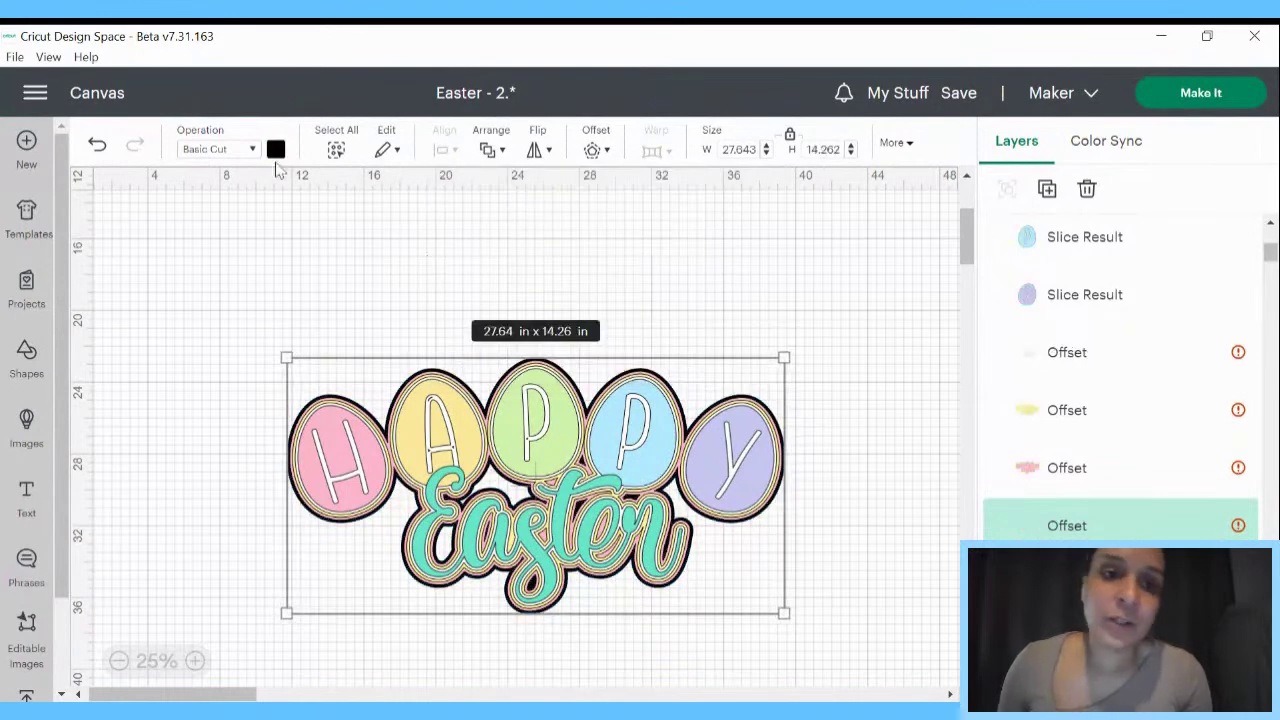
click(275, 149)
click(347, 279)
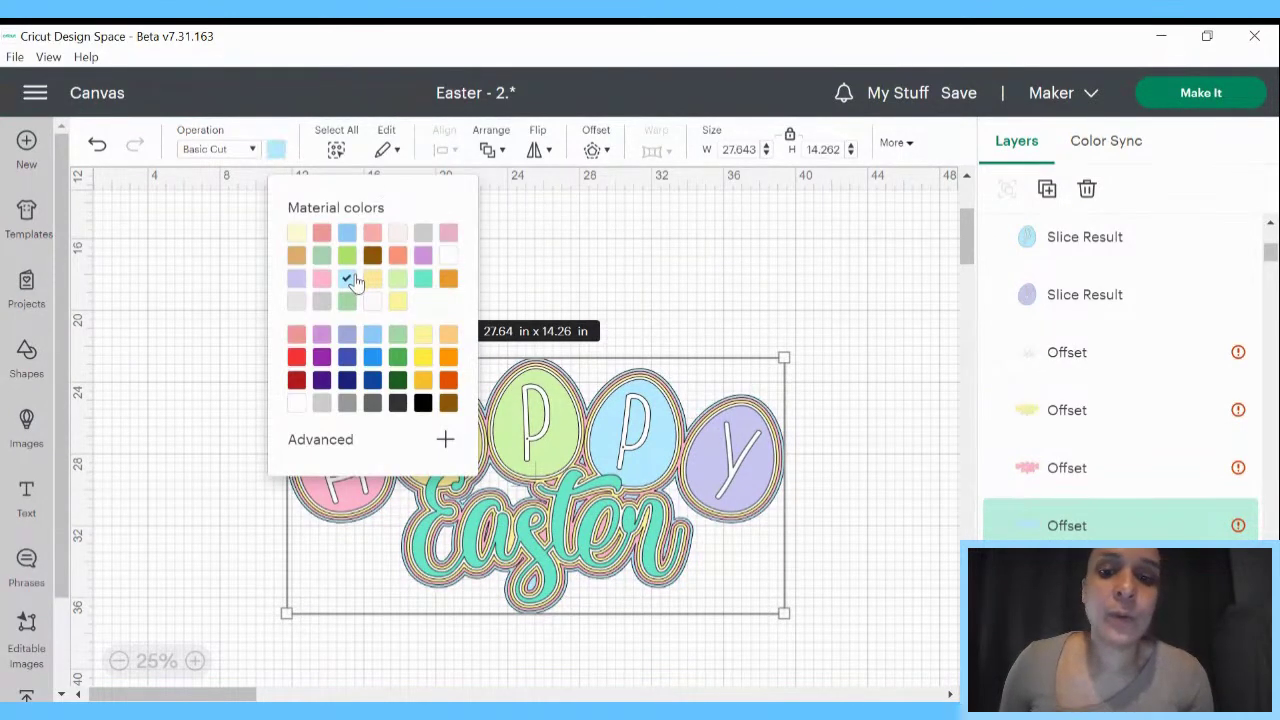
- Add a fifth 0.15 in rounded offset around the light blue one and recolour it light orange
click(596, 149)
click(666, 352)
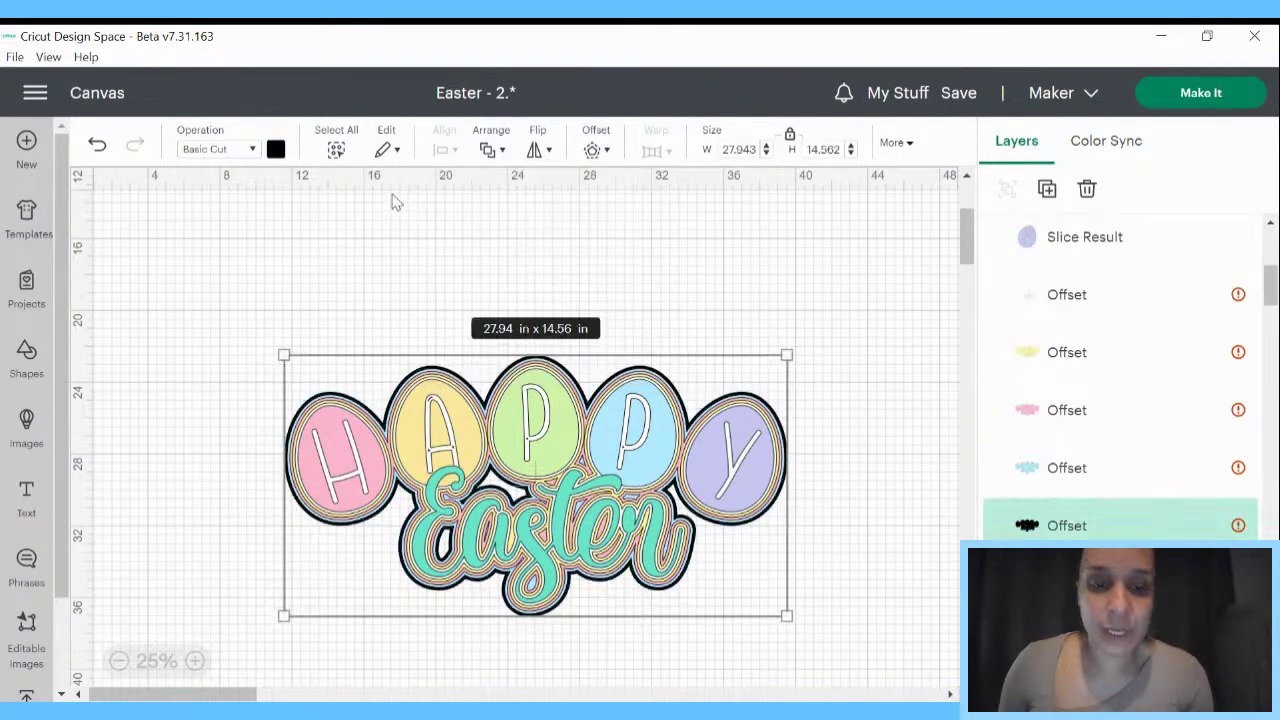
click(277, 152)
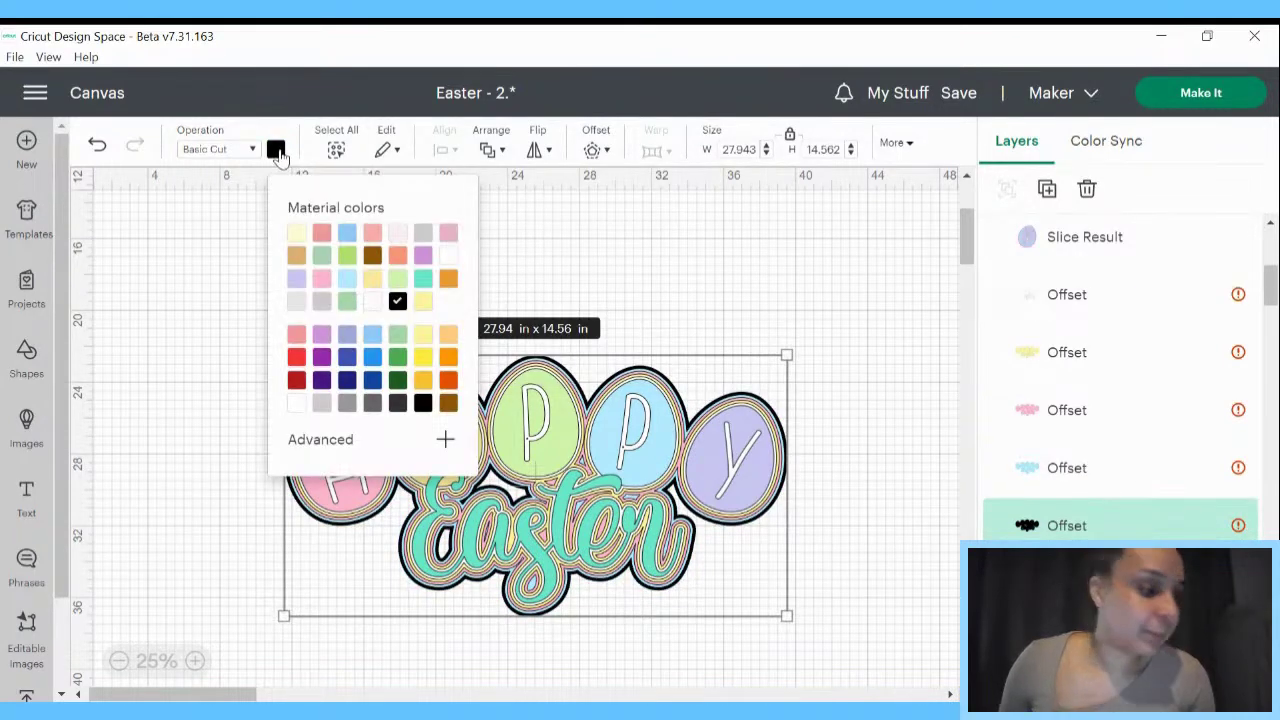
click(447, 343)
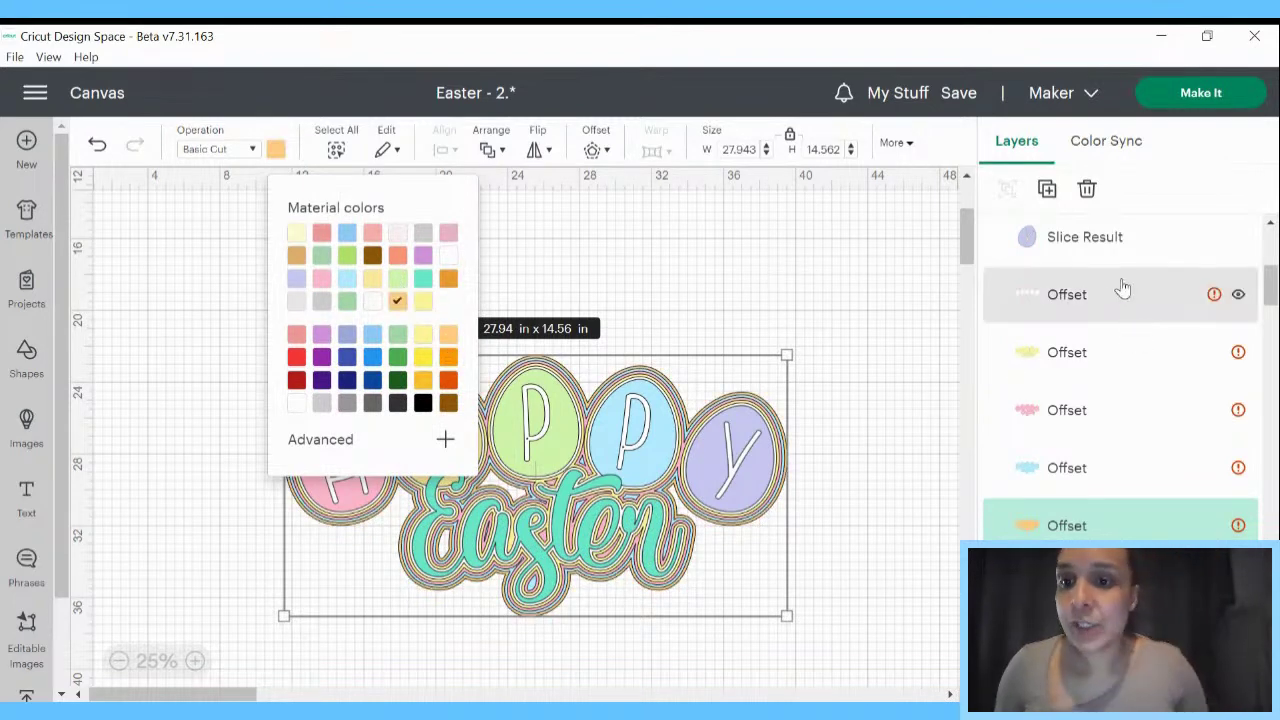
- Examine the stacked coloured offset layers individually, and select the entire Happy Easter design to review all its layers
scroll(1000, 323, up, 1)
scroll(1020, 294, down, 1)
scroll(1071, 314, up, 2)
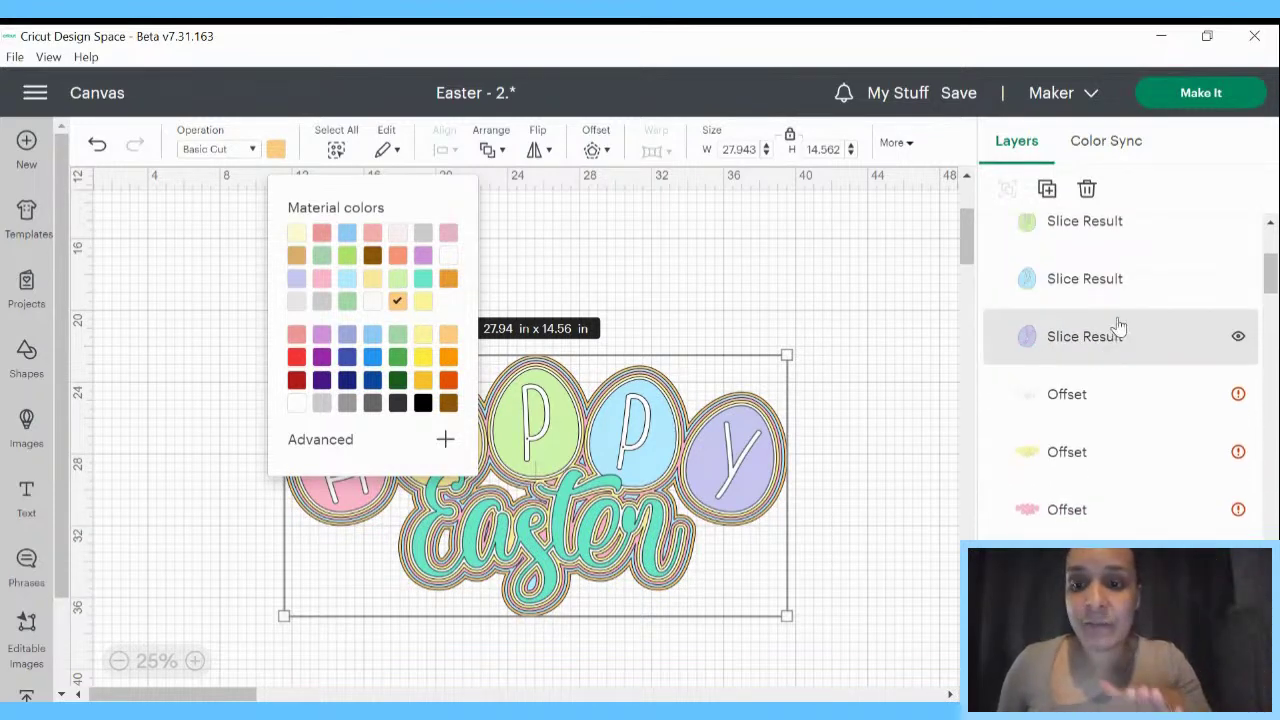
click(1066, 452)
scroll(1063, 409, down, 1)
click(1070, 468)
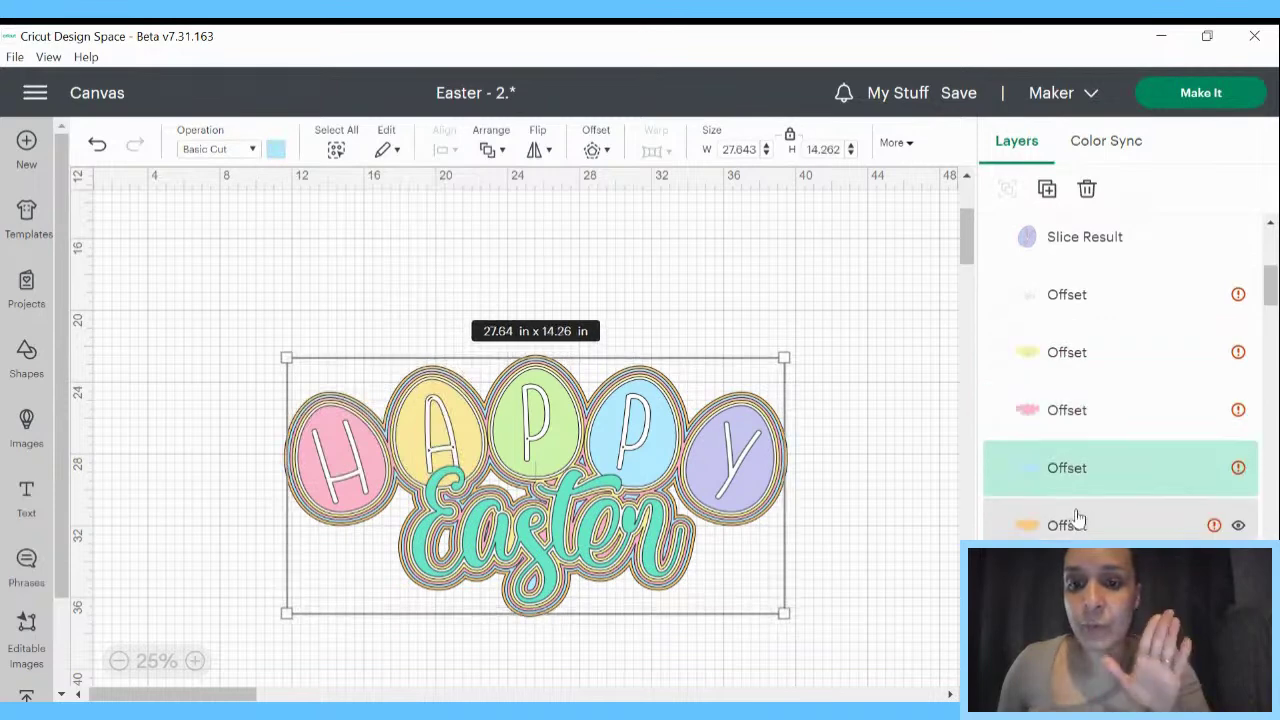
click(1078, 517)
drag(209, 251, 868, 632)
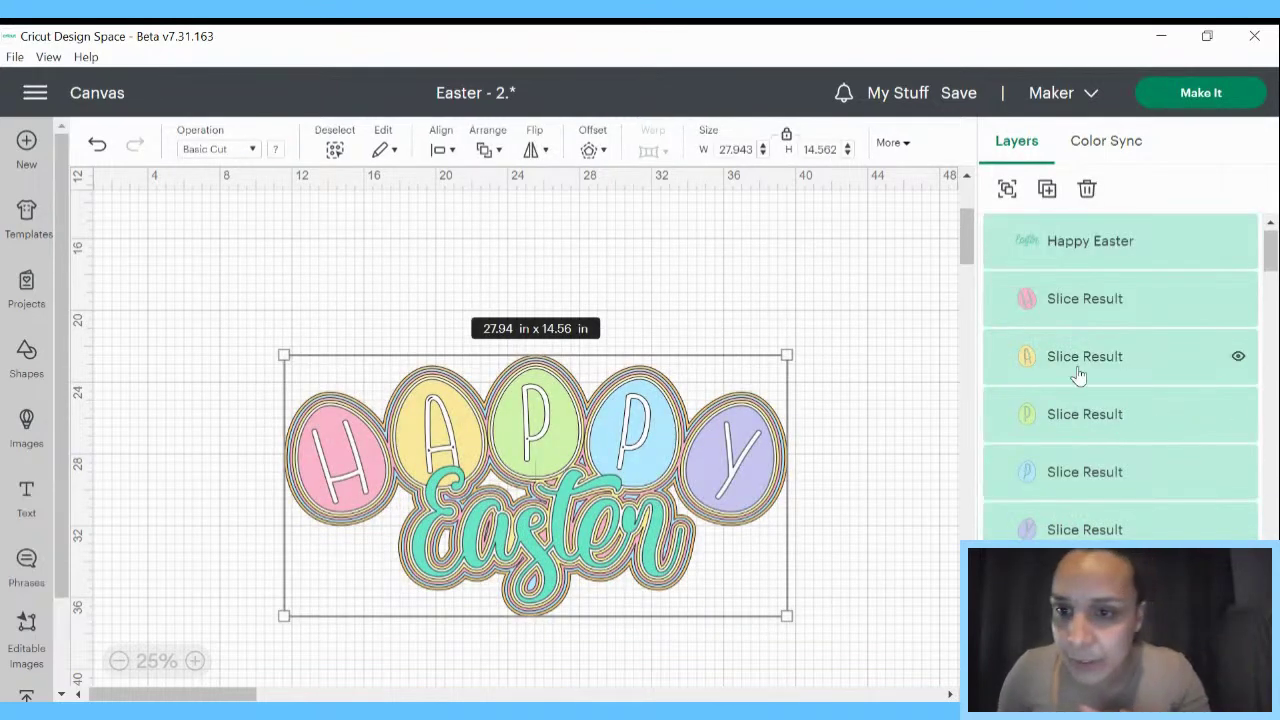
scroll(1046, 371, down, 3)
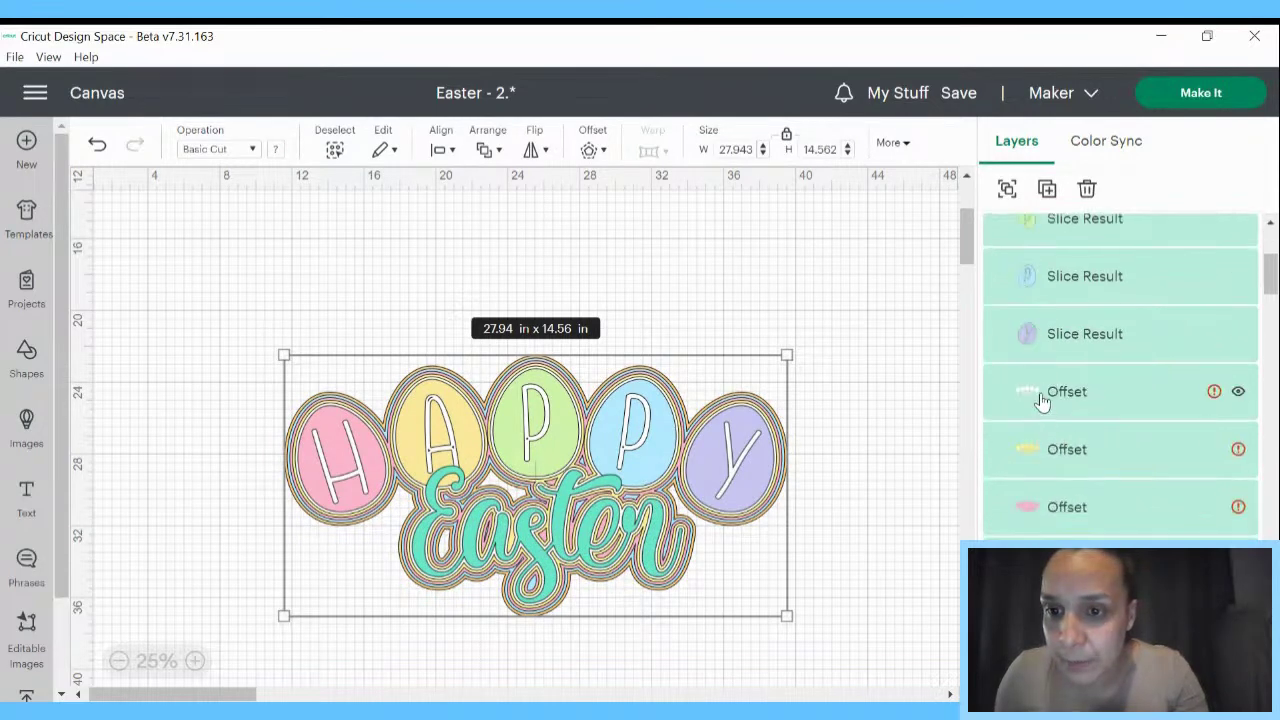
- Open the white offset's contours and examine the small cut marks inside its egg shapes
click(1043, 398)
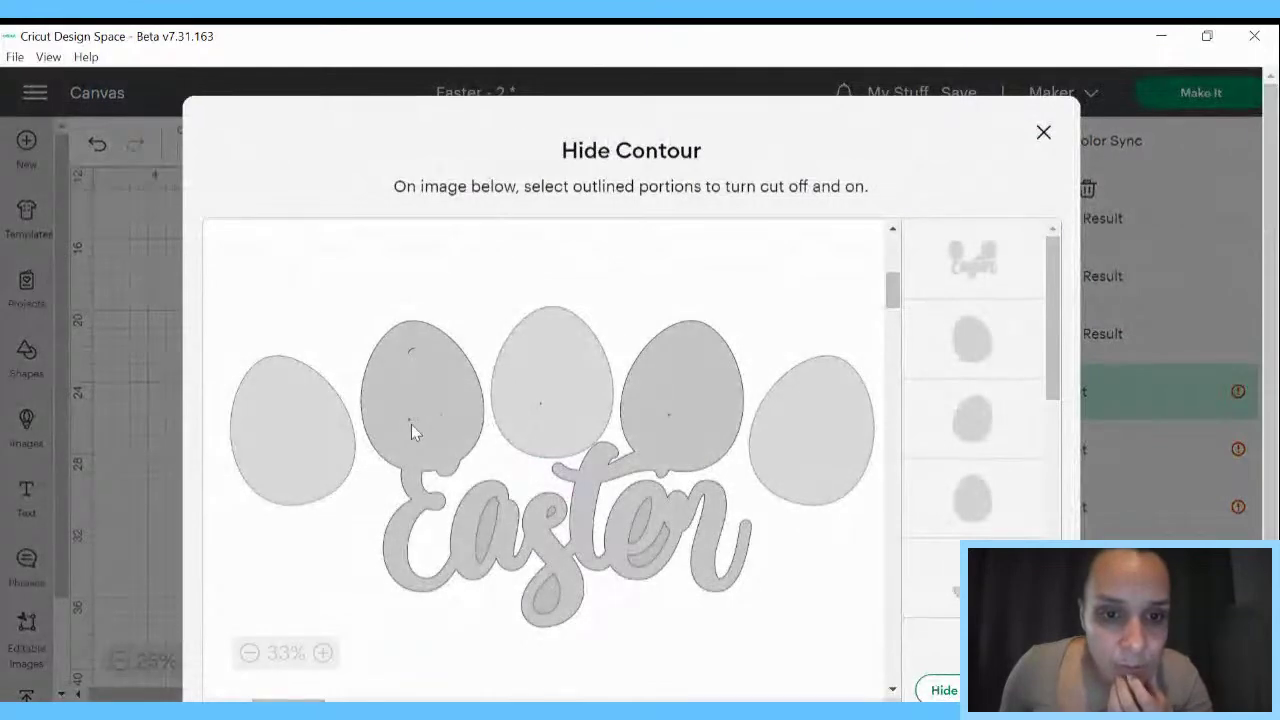
click(411, 424)
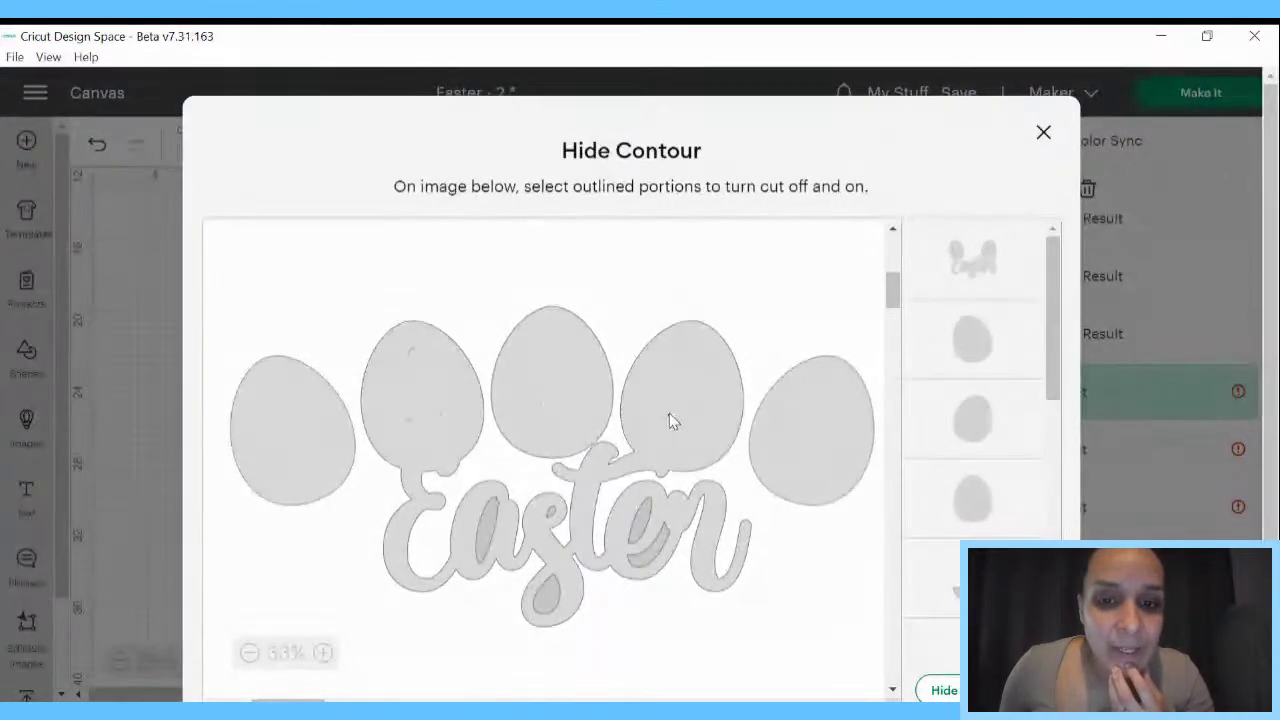
click(668, 416)
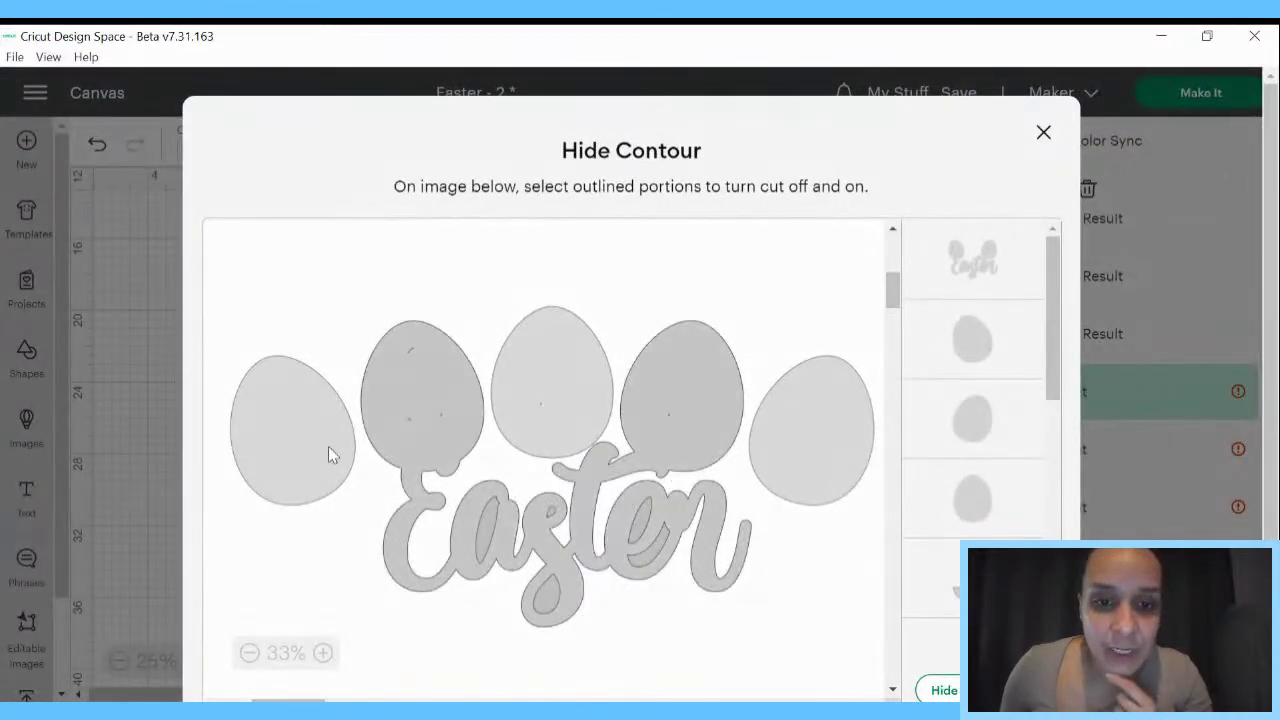
click(149, 477)
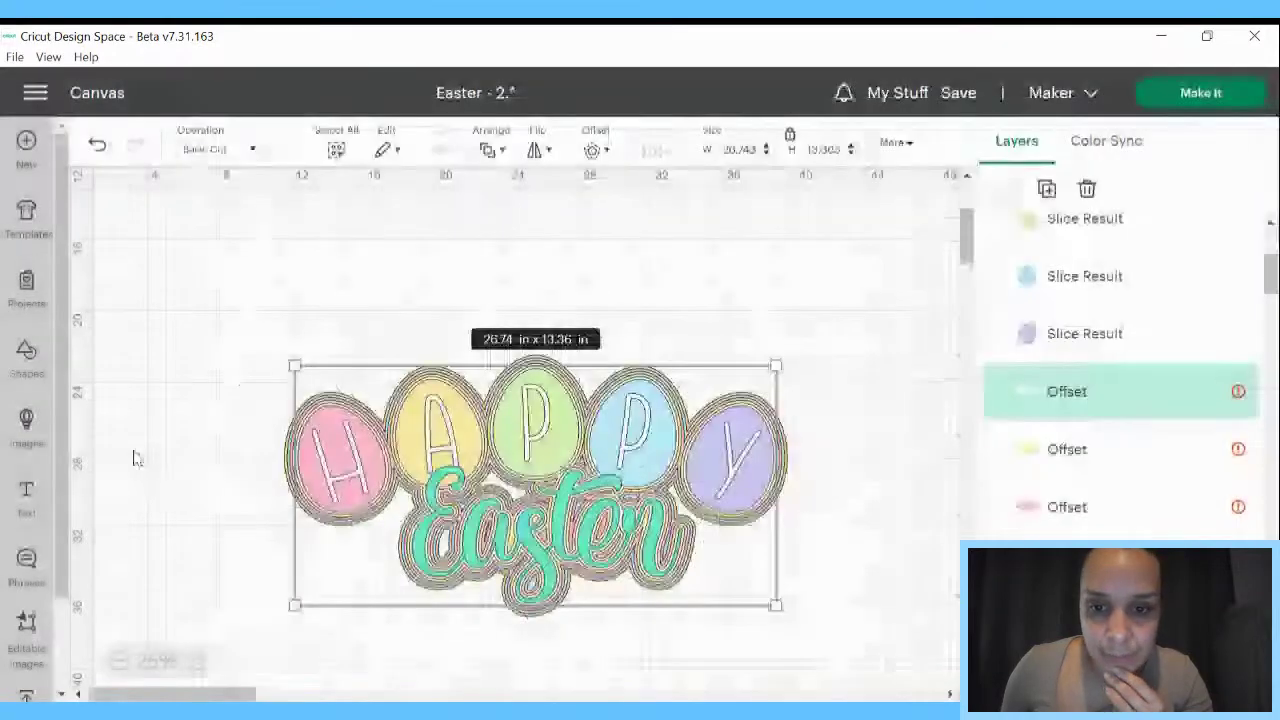
- Group all the Happy Easter layers and scale the group down to about 14.2 in wide
click(317, 389)
drag(190, 350, 826, 625)
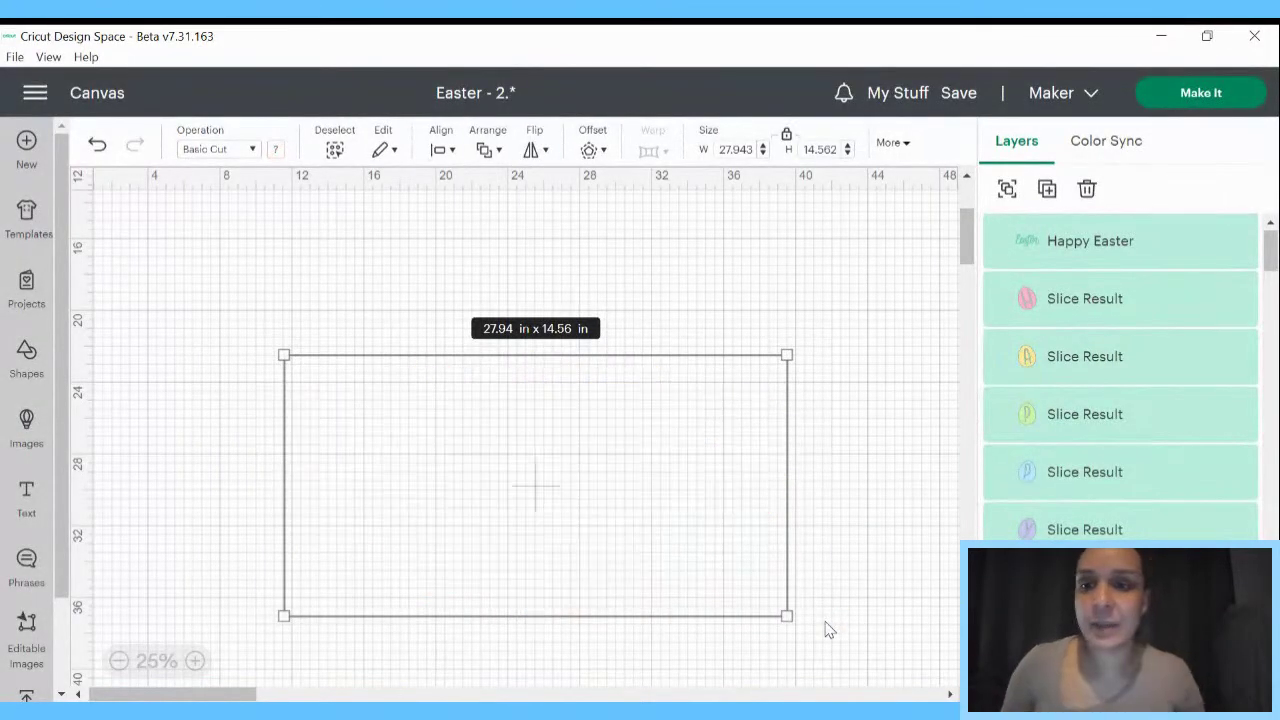
key(ctrl+g)
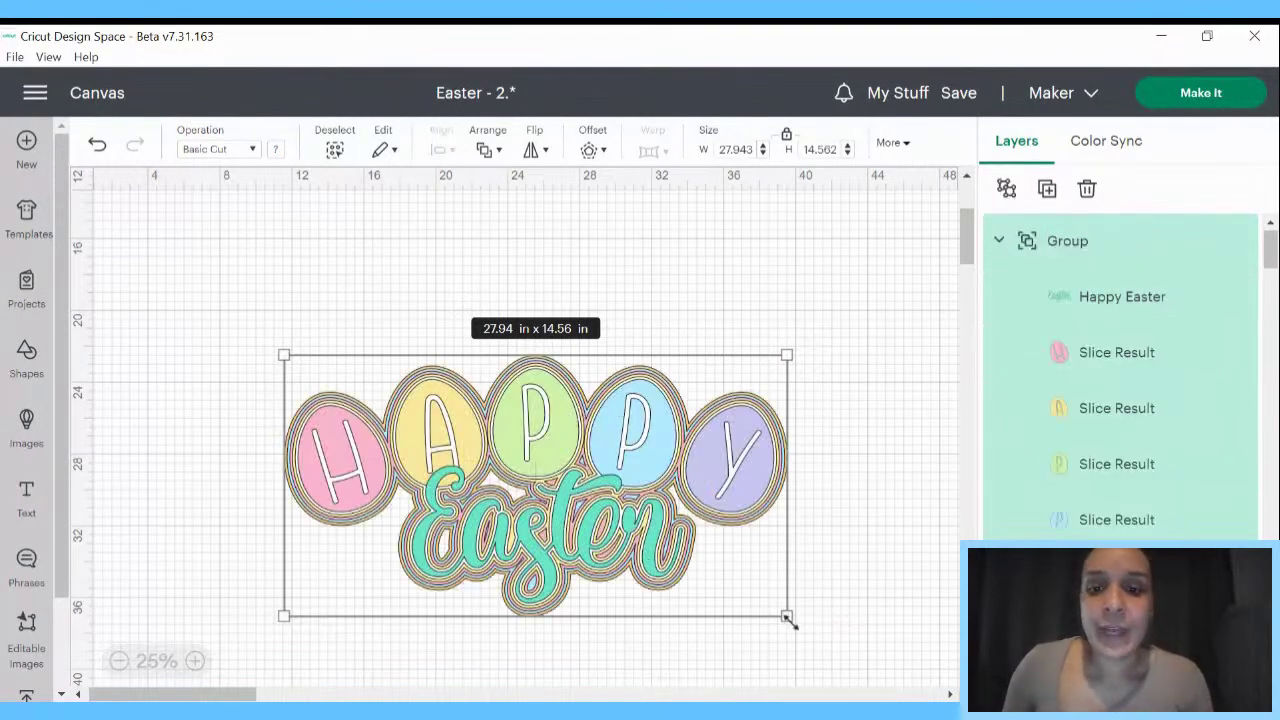
drag(789, 617, 539, 487)
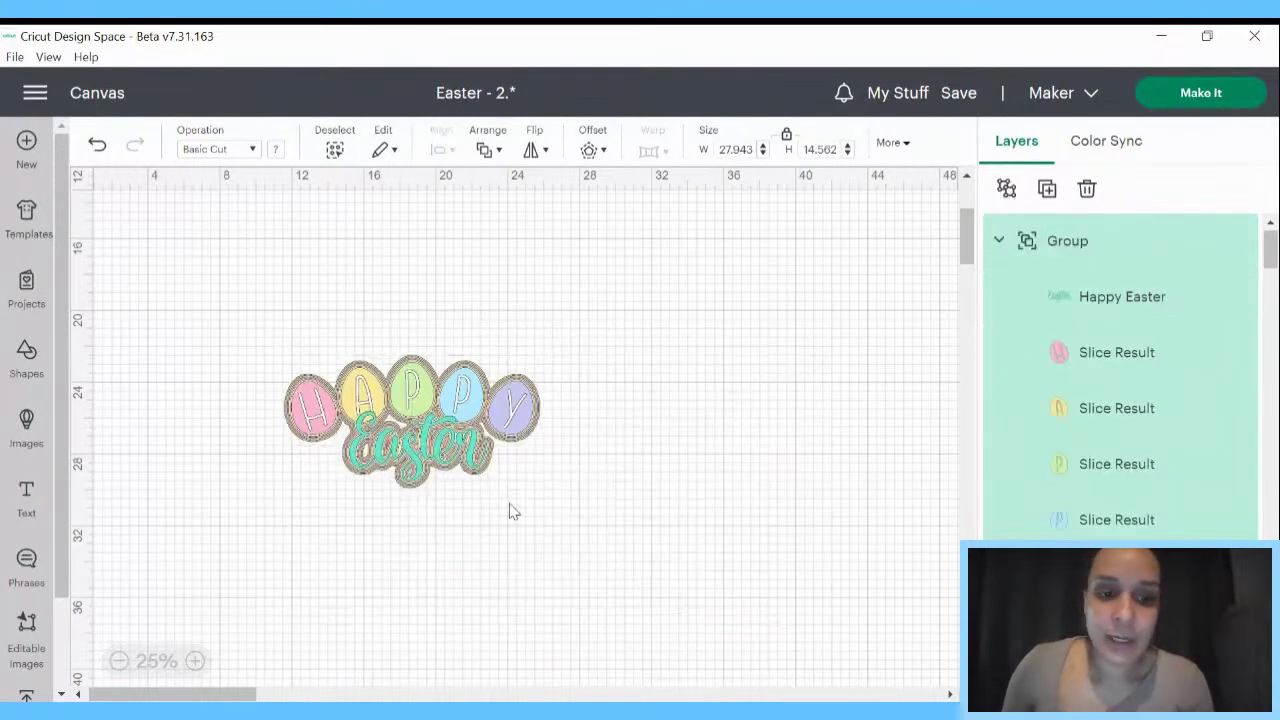
click(196, 661)
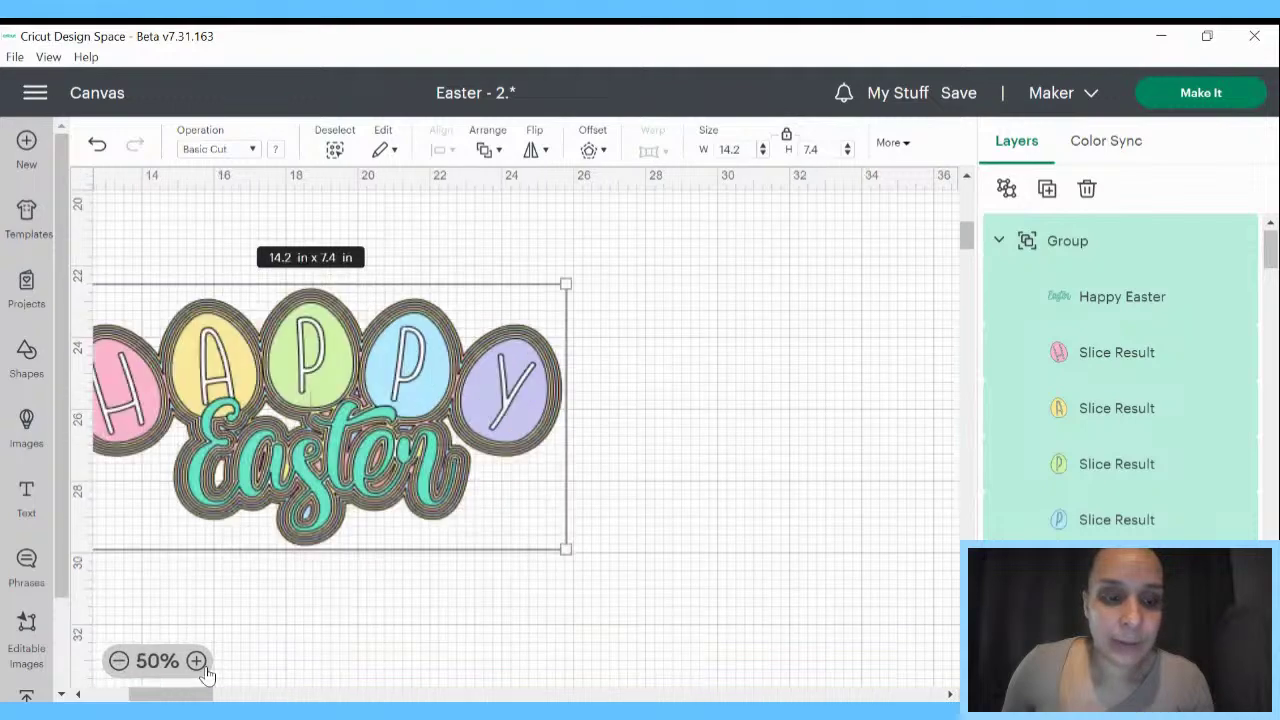
click(196, 661)
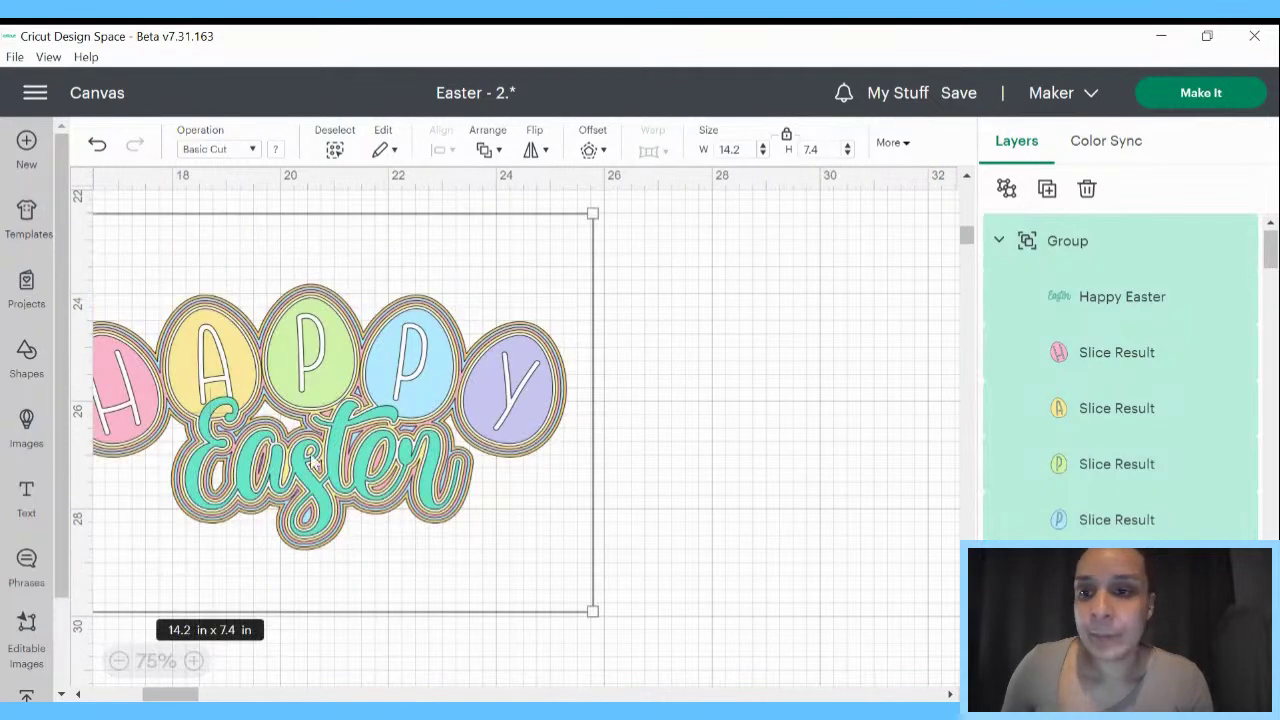
scroll(480, 571, left, 3)
click(121, 662)
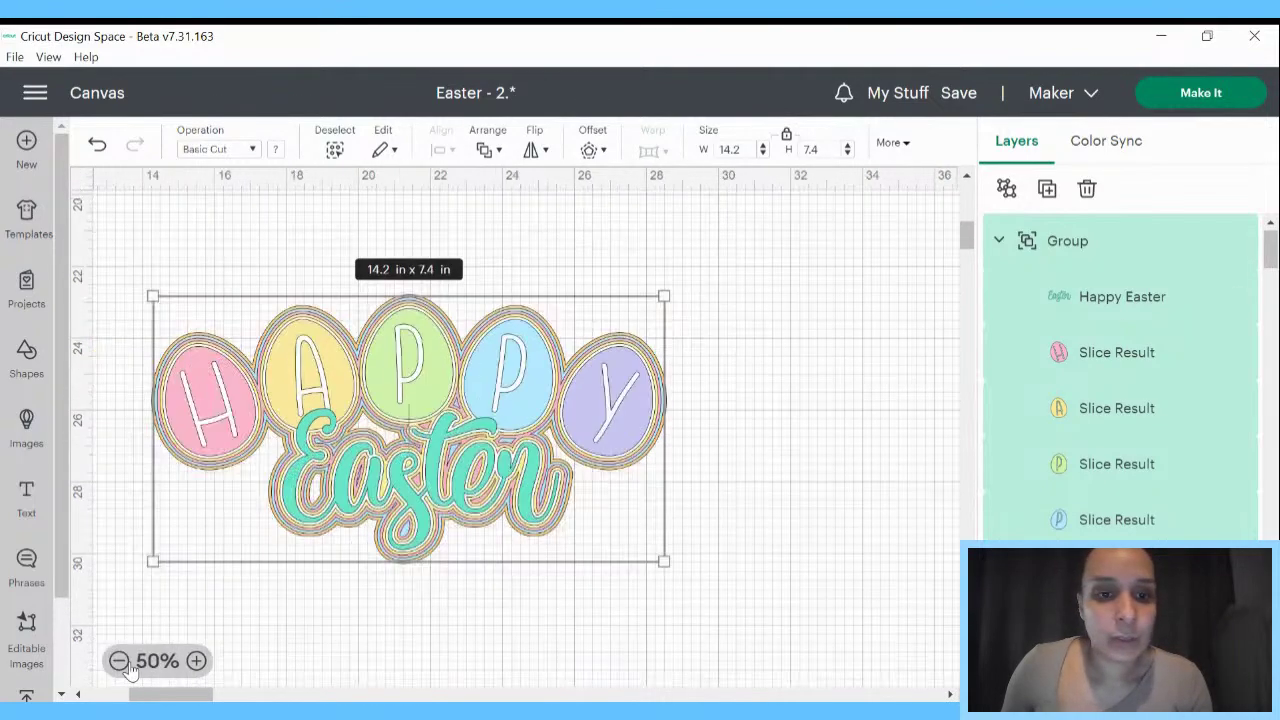
click(121, 662)
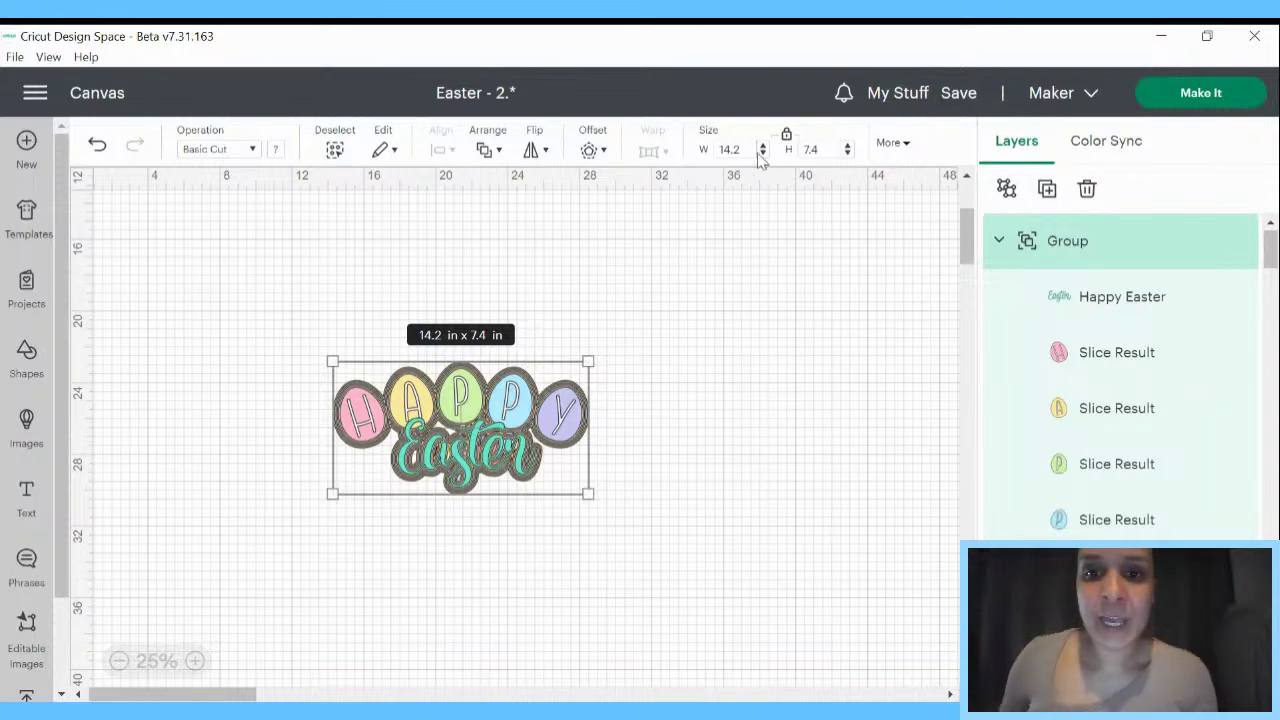
- Set the Happy Easter group's width to 5.82 in
drag(757, 150, 697, 138)
text(5)
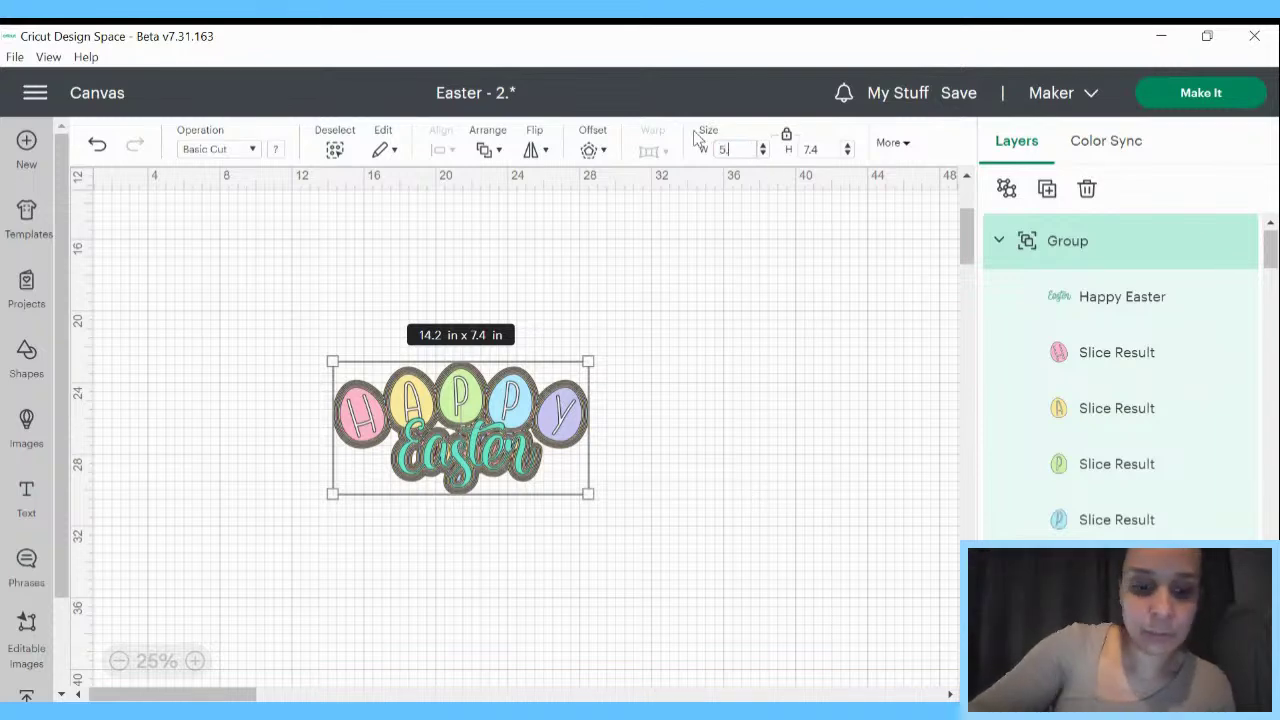
text(.82)
key(Return)
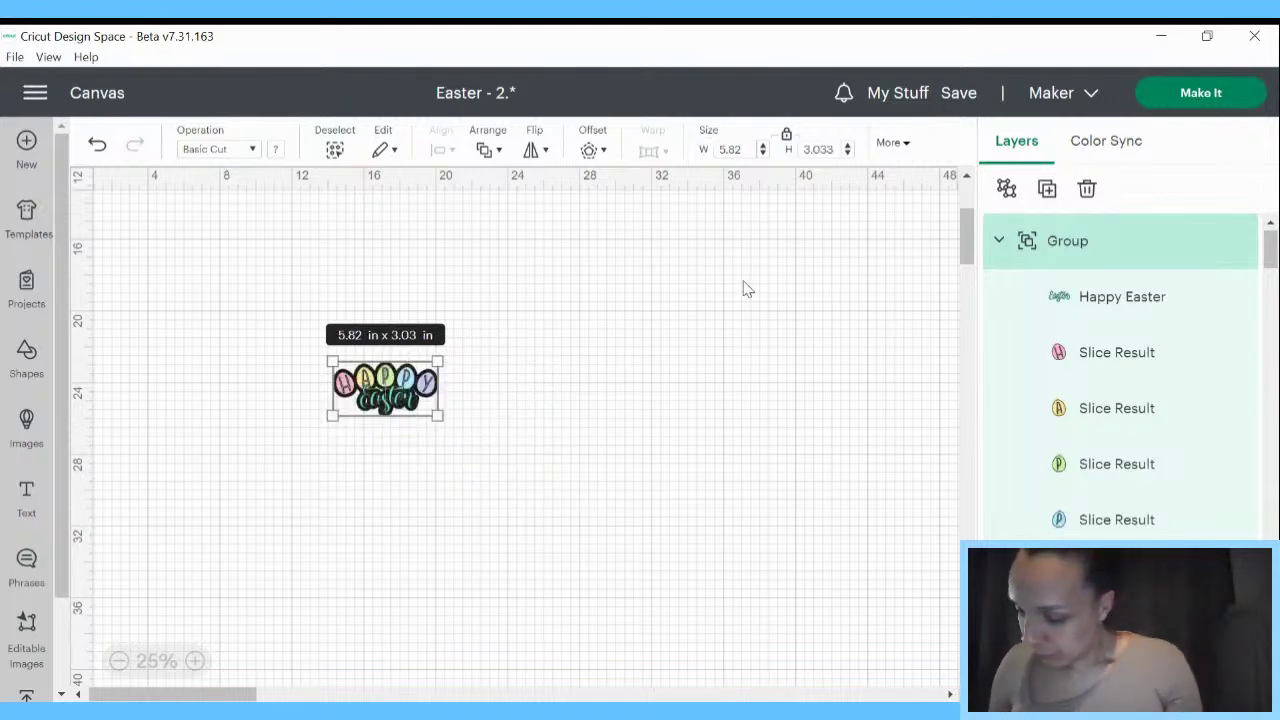
- Make the hidden bunny egg group visible on the canvas
scroll(1100, 340, down, 8)
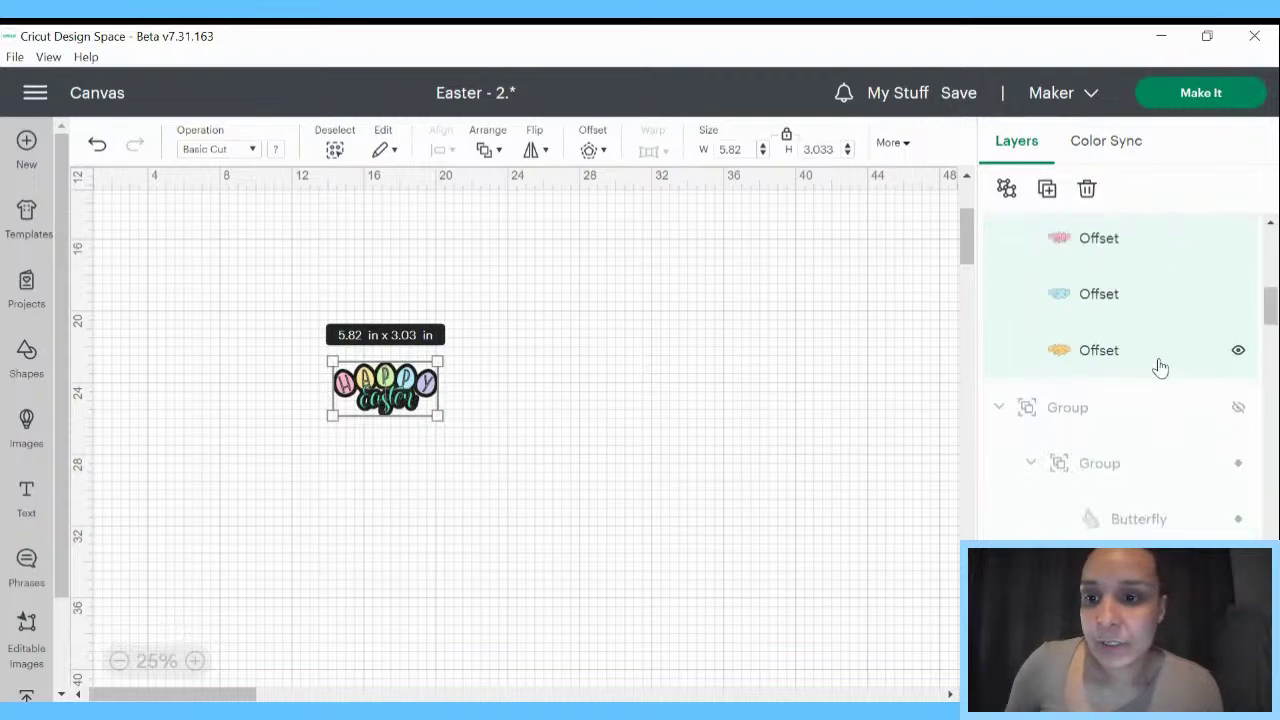
scroll(1146, 335, up, 10)
scroll(1134, 389, down, 6)
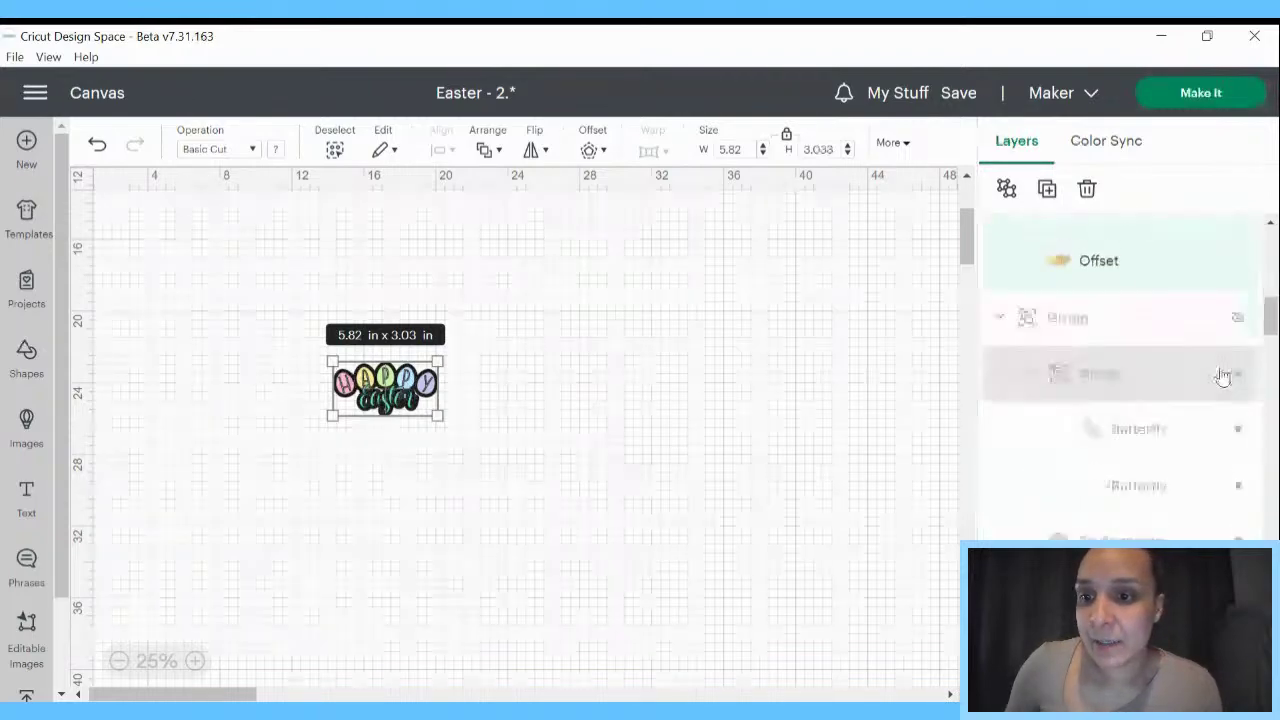
click(1241, 320)
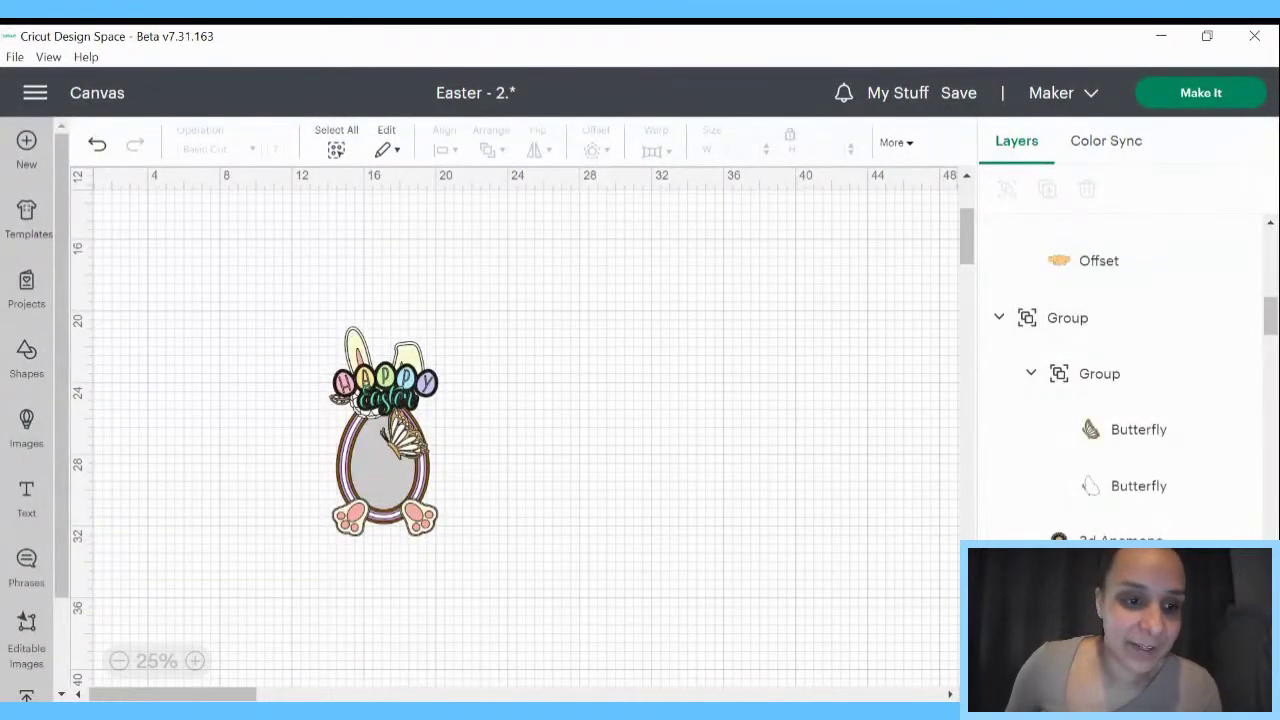
click(195, 661)
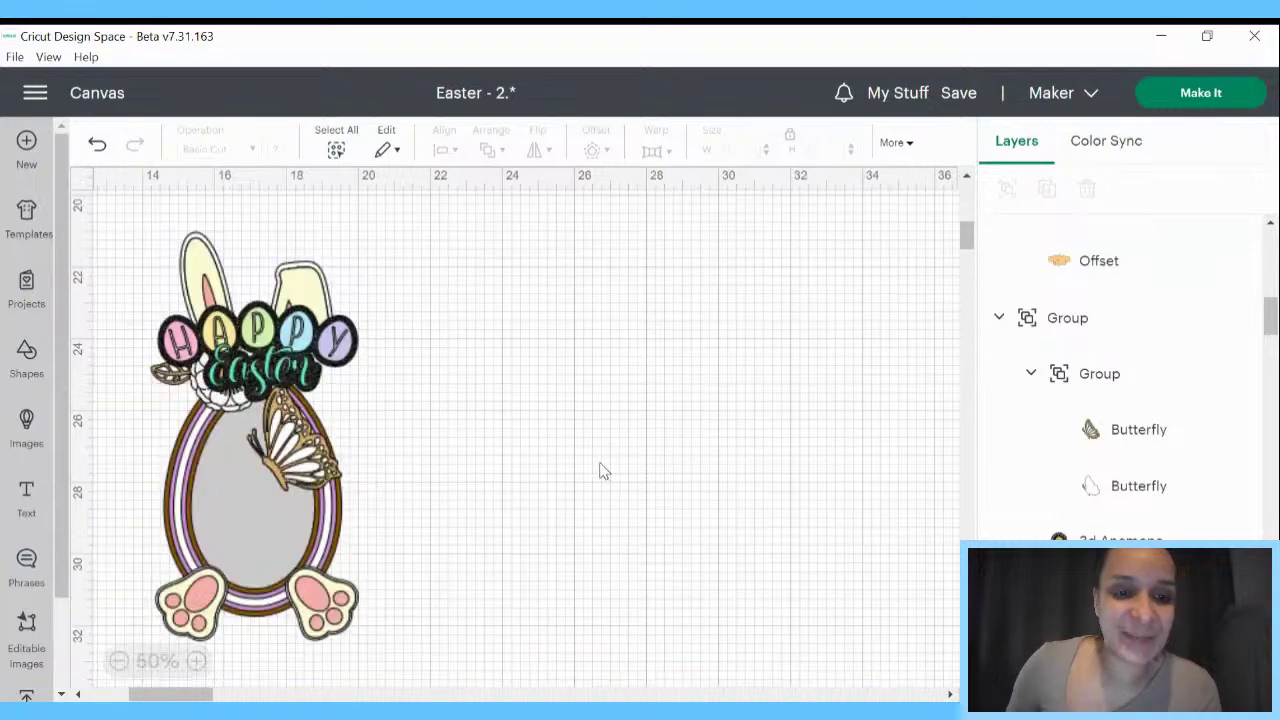
- Move the bunny egg clear of the lettering, and place the Happy Easter group across the egg's lower part, just above the feet
drag(558, 533, 209, 424)
drag(246, 470, 368, 461)
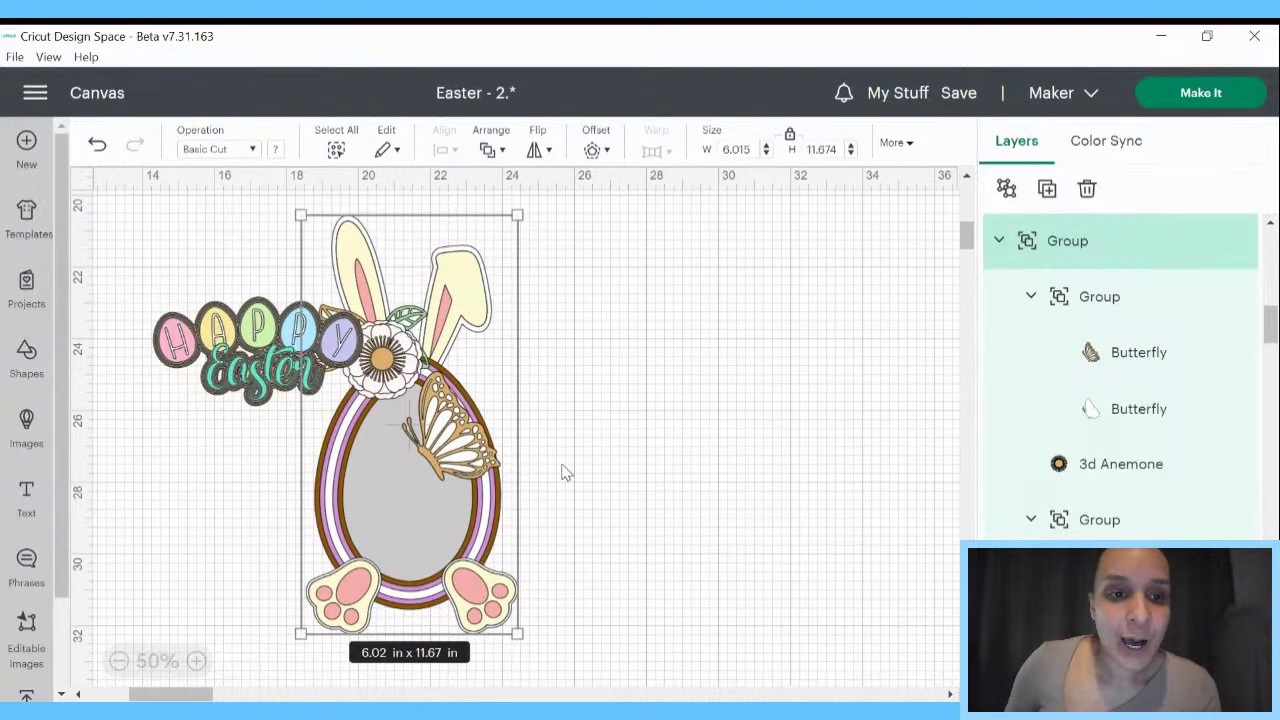
drag(215, 385, 363, 578)
click(646, 466)
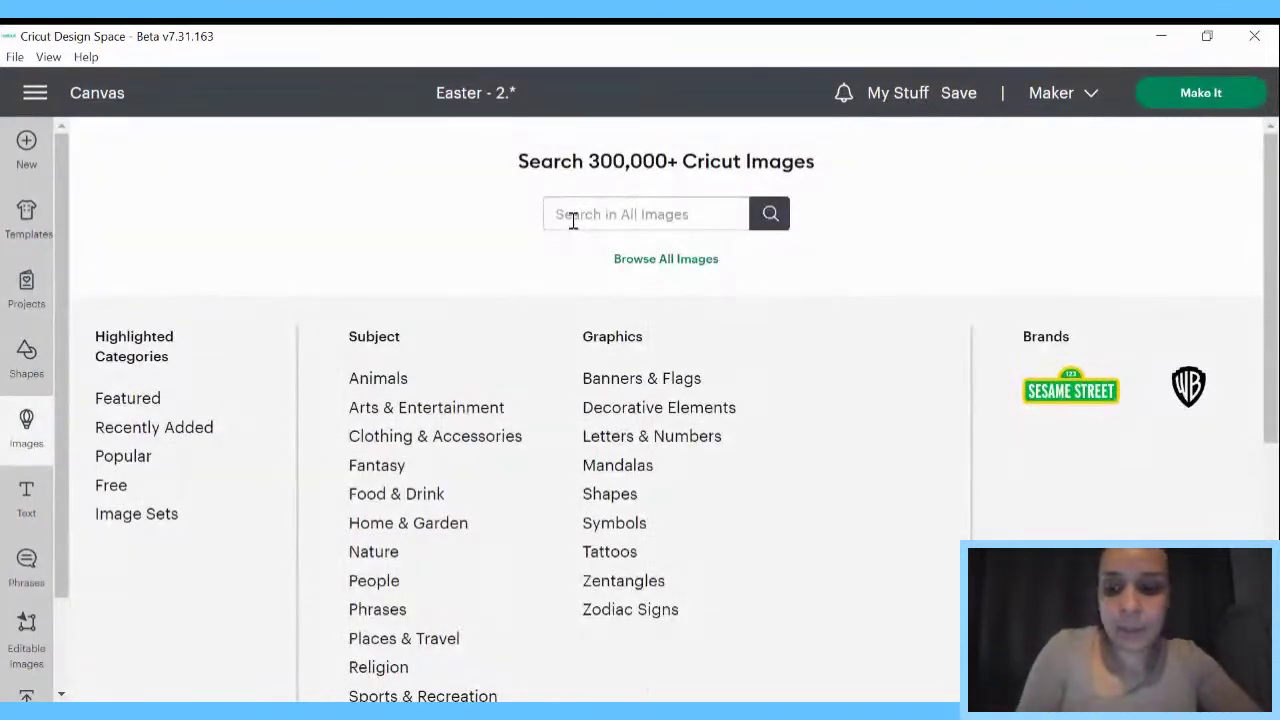
- Search the image library for #M308AE, insert the grass image and place it beside the bunny egg
text(#)
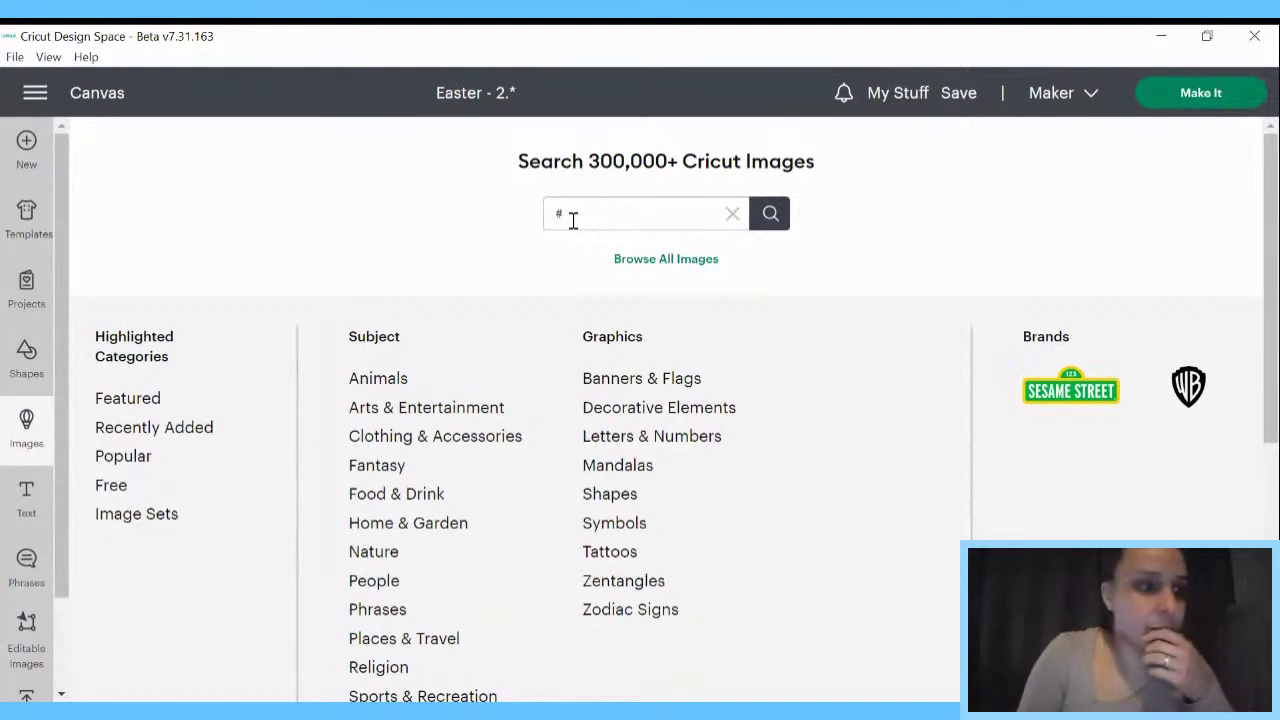
text(M)
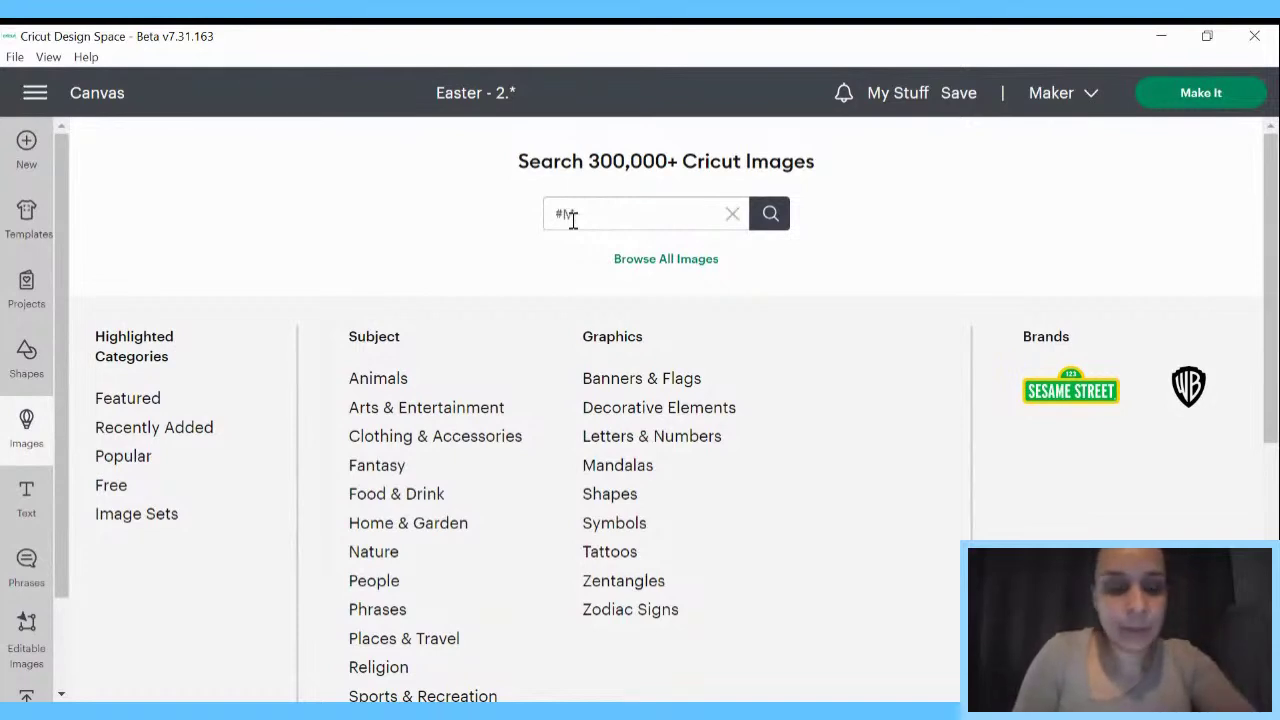
text(30)
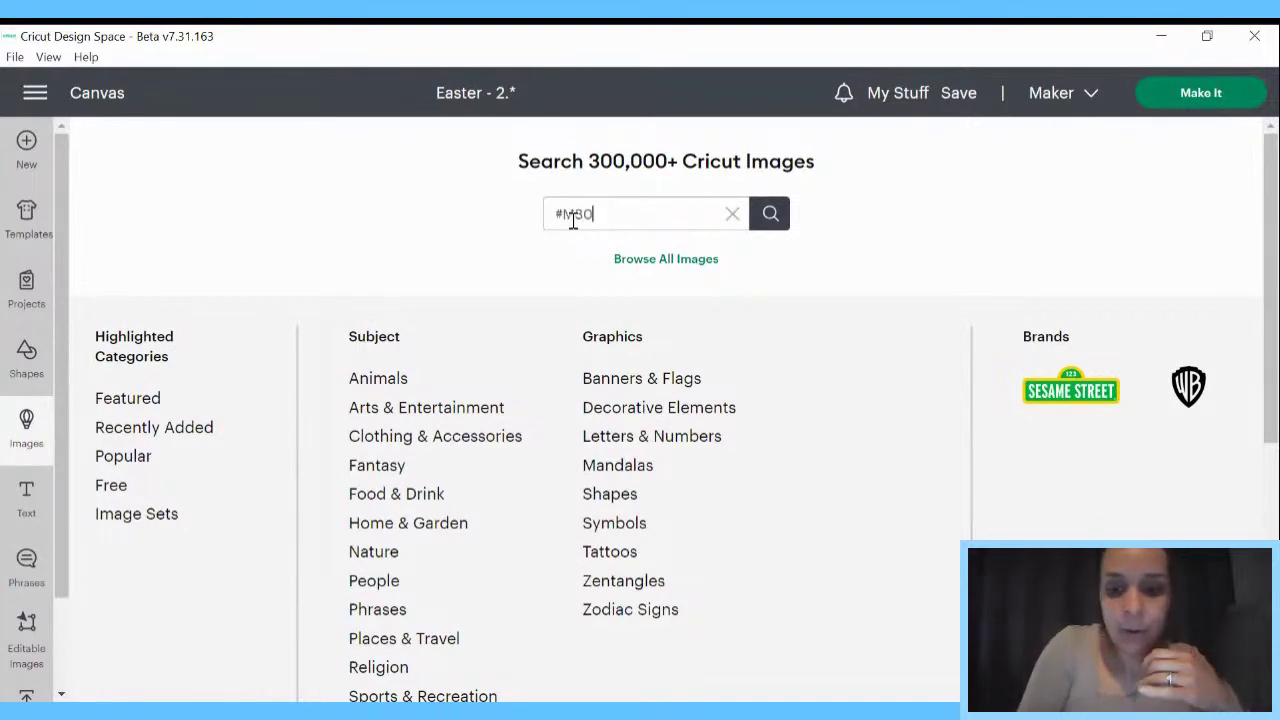
text(8AE)
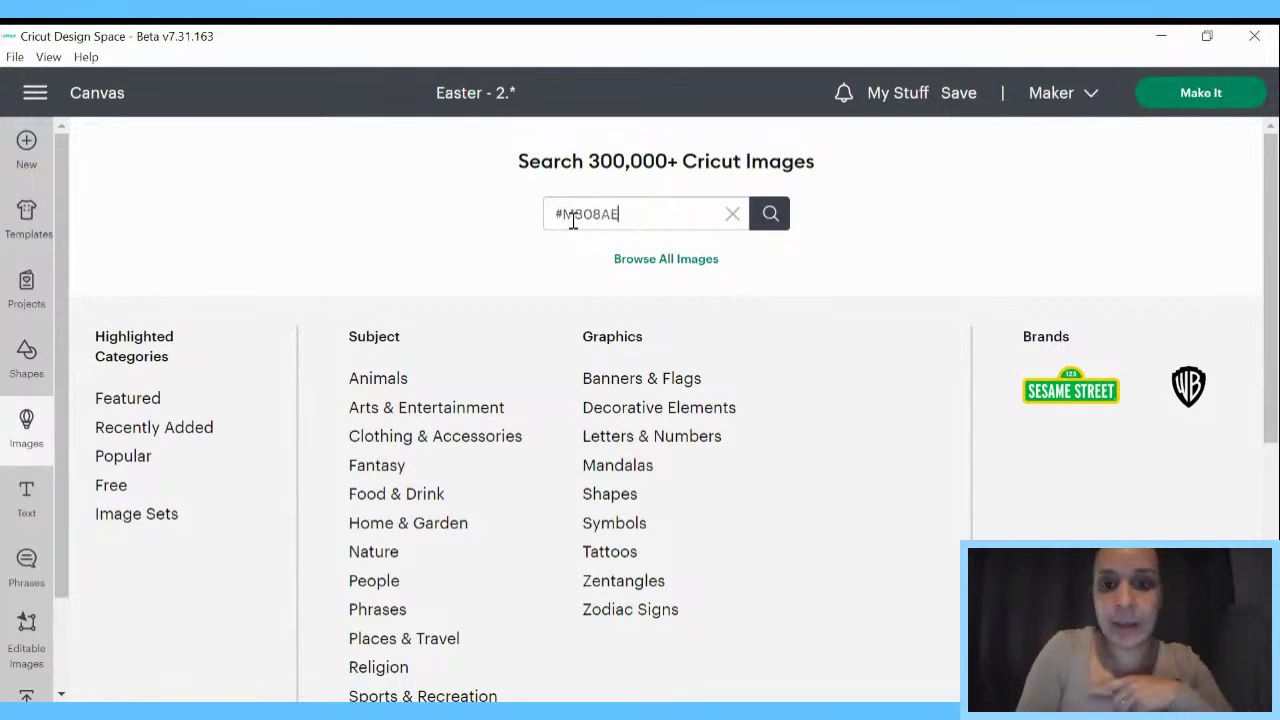
key(Return)
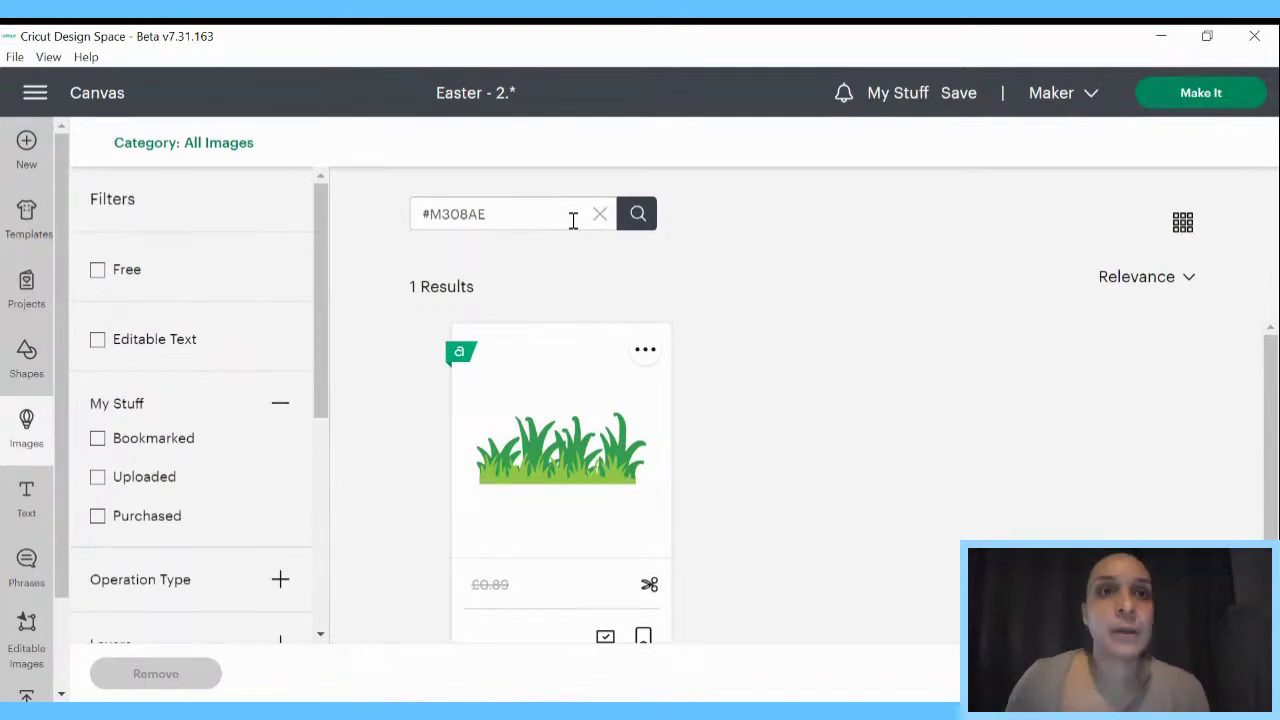
click(561, 450)
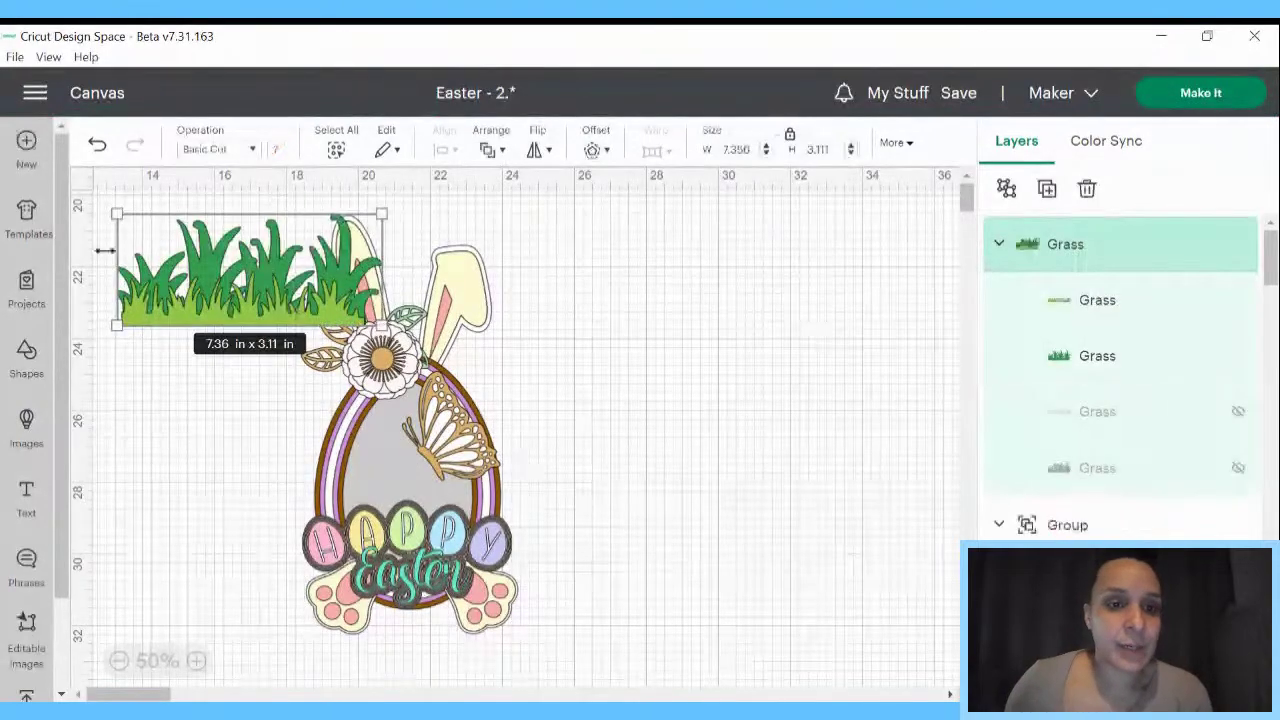
drag(232, 293, 635, 397)
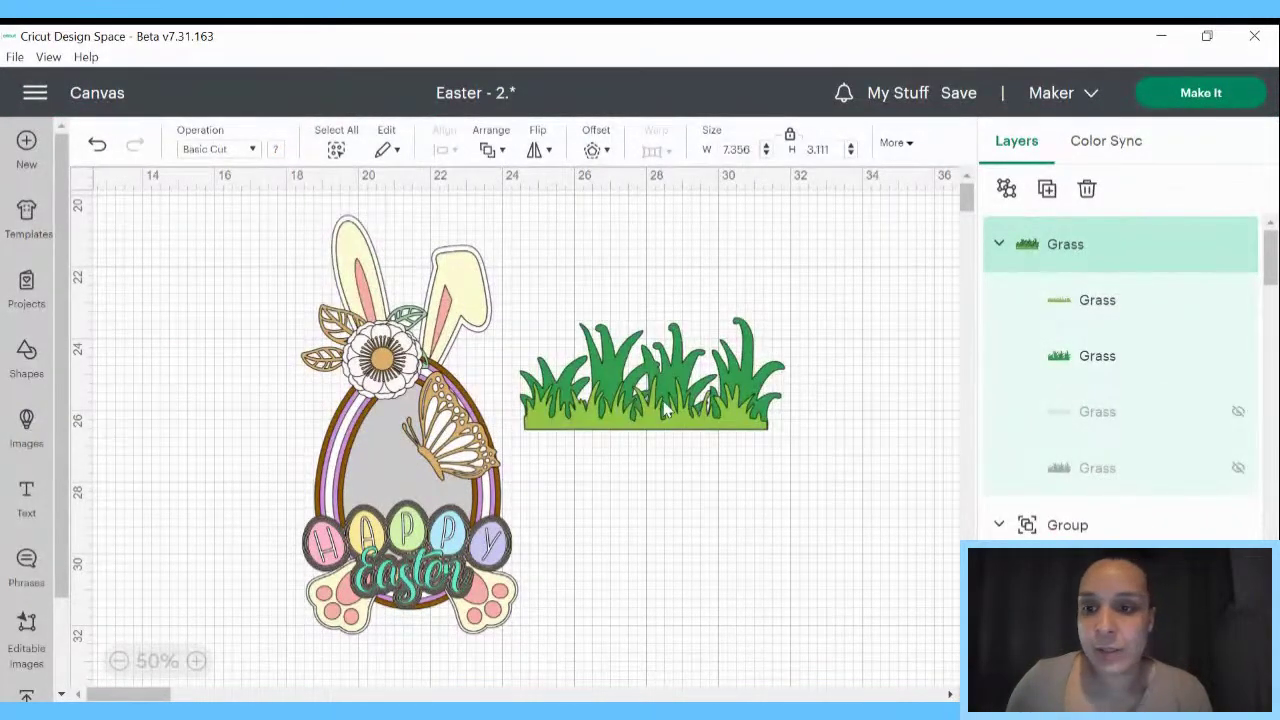
- Recolour the grass image's tall dark green layer to light pastel green
click(276, 149)
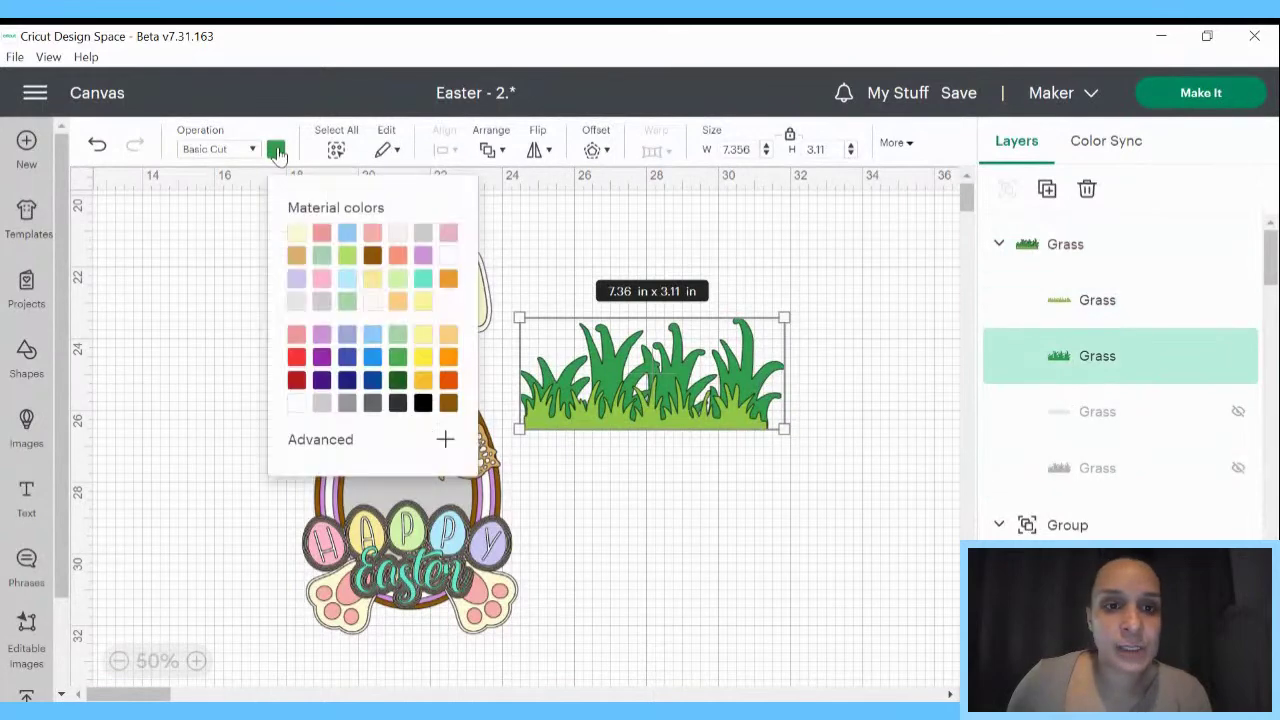
click(398, 279)
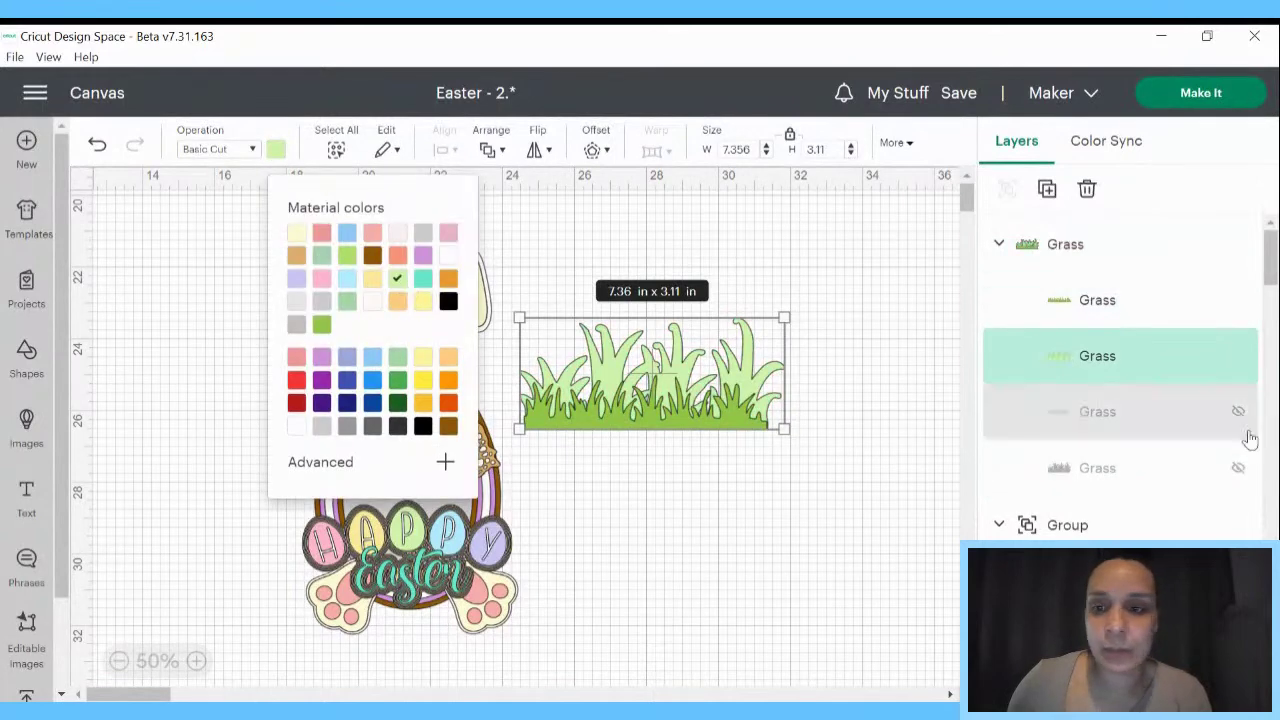
click(806, 568)
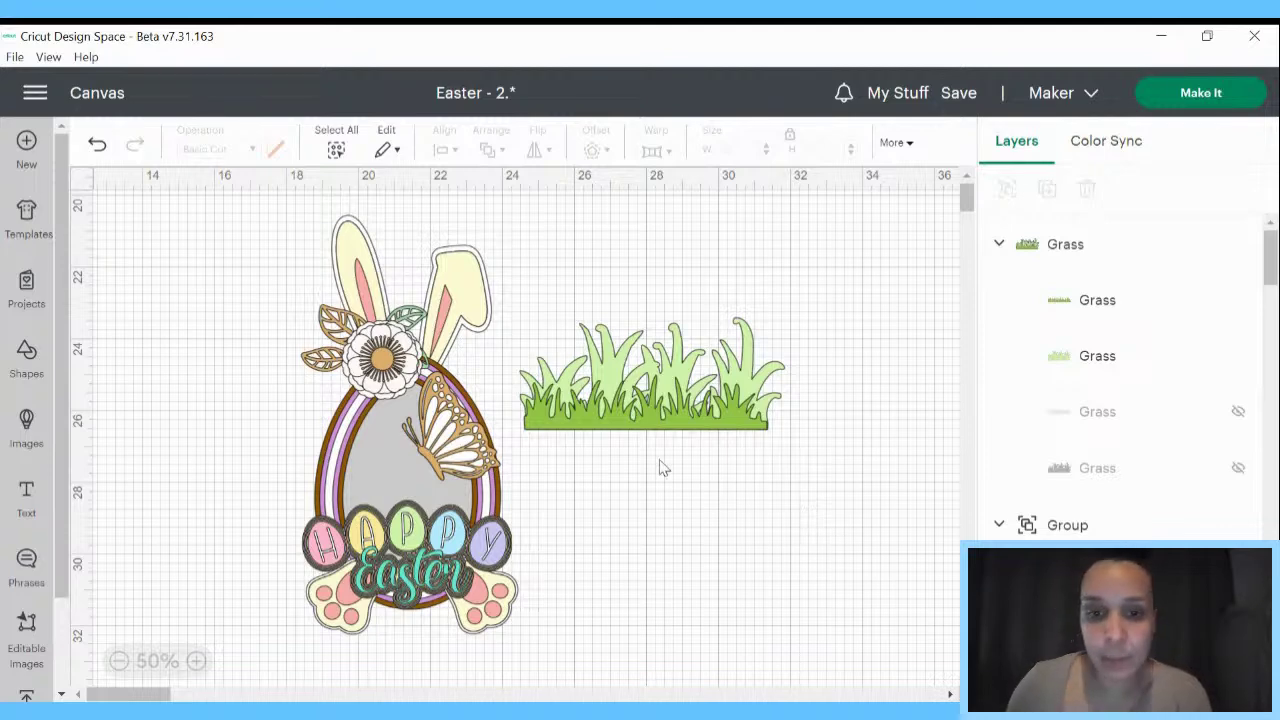
- Set the grass's width to 6.149 in and move it farther from the bunny egg
click(670, 412)
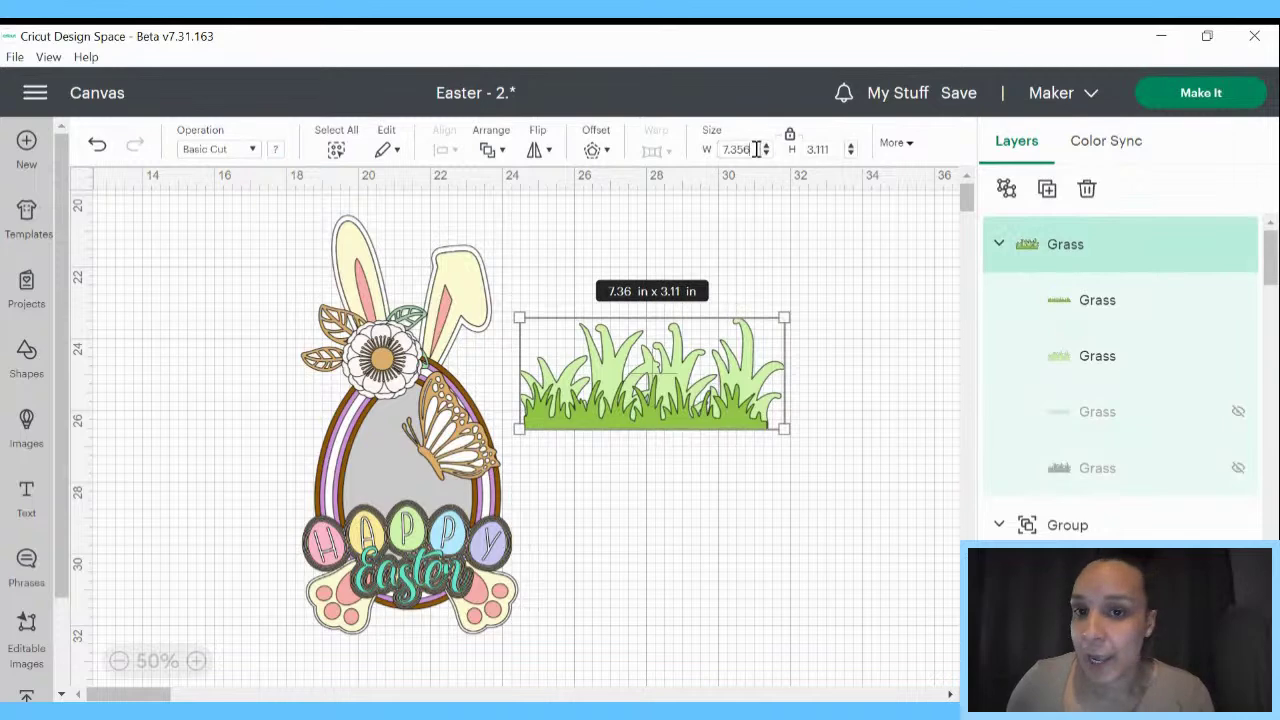
drag(757, 150, 695, 137)
text(6.149)
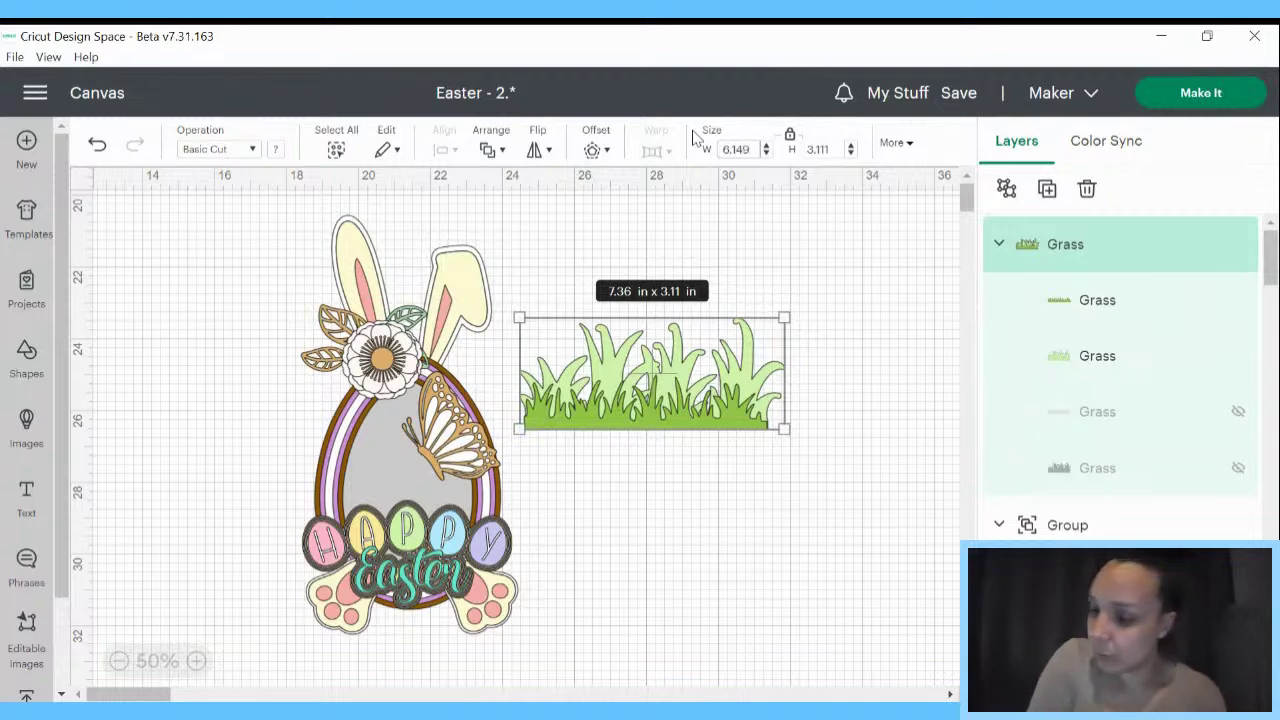
key(Return)
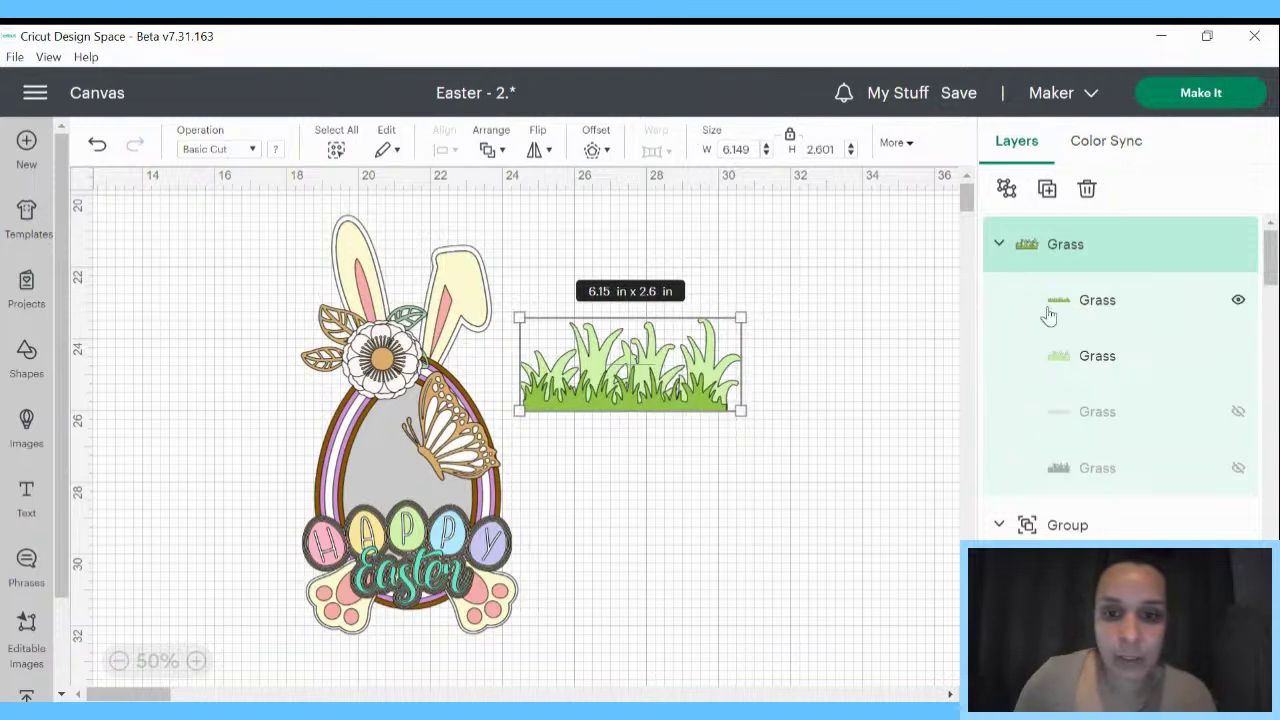
drag(685, 378, 771, 345)
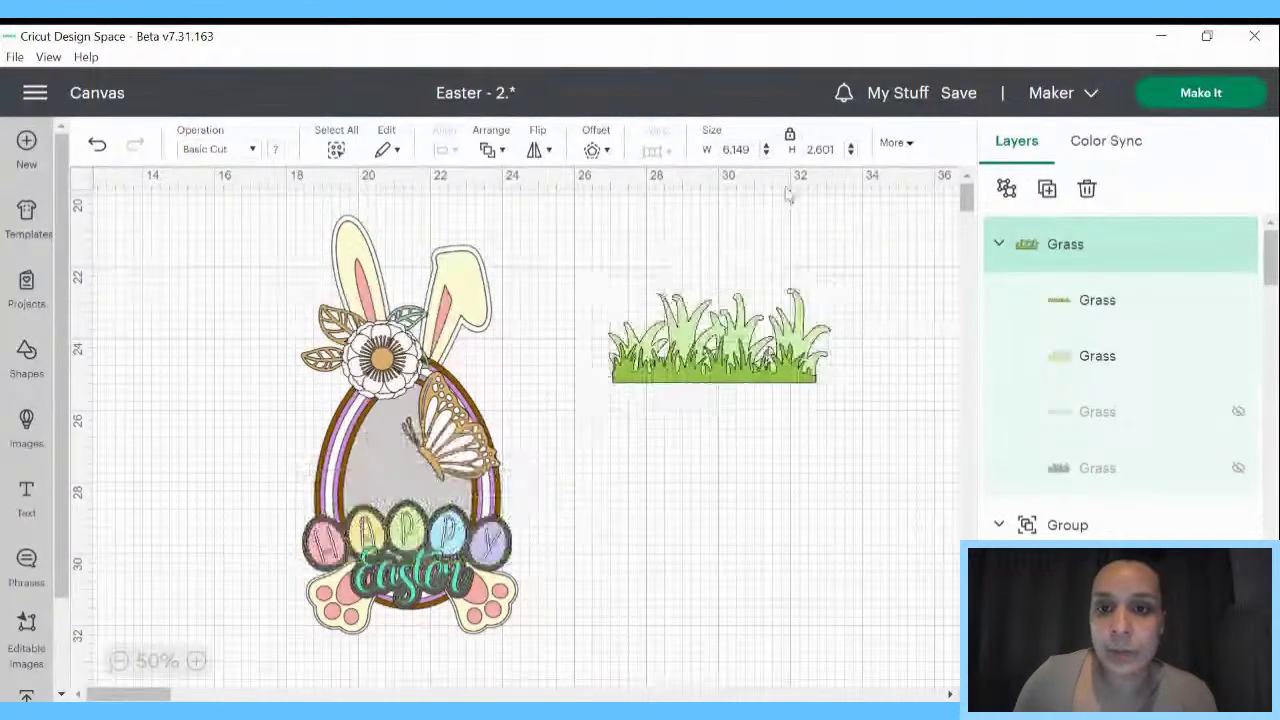
- Set the grass's width to 6 in, try it over the egg, and undo the placement
click(736, 149)
text(6)
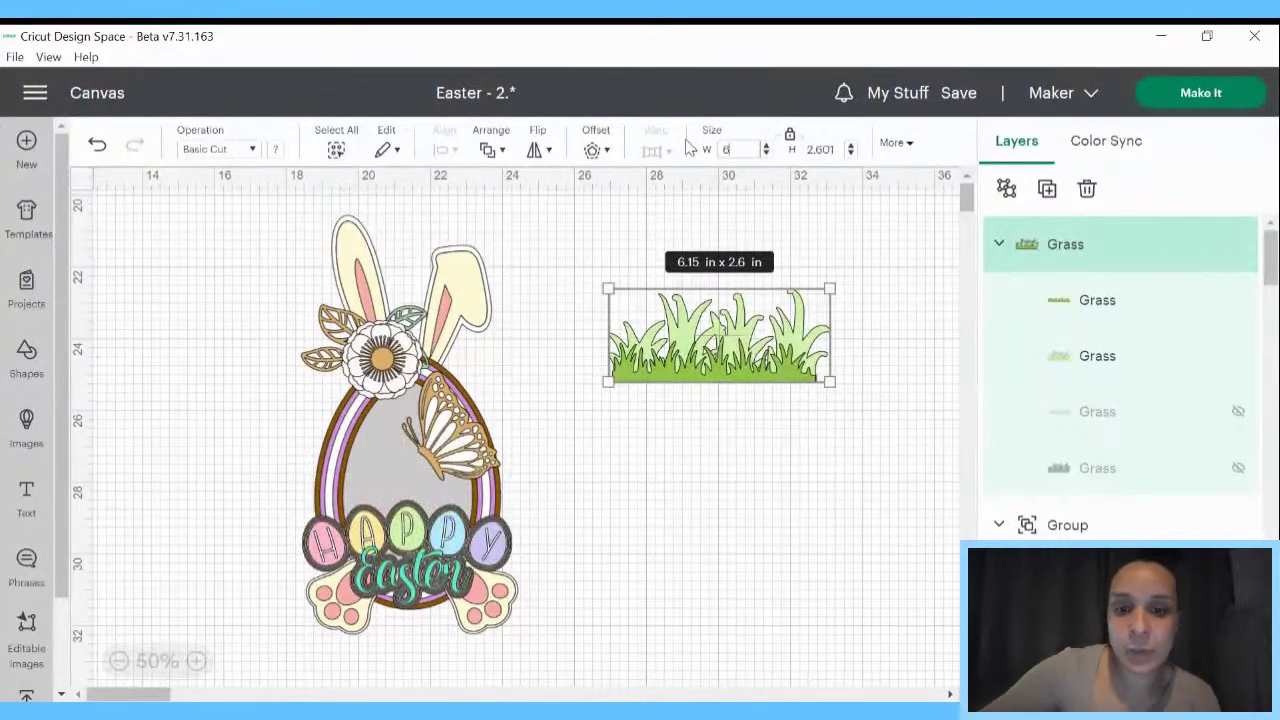
key(Return)
drag(753, 345, 449, 523)
key(ctrl+z)
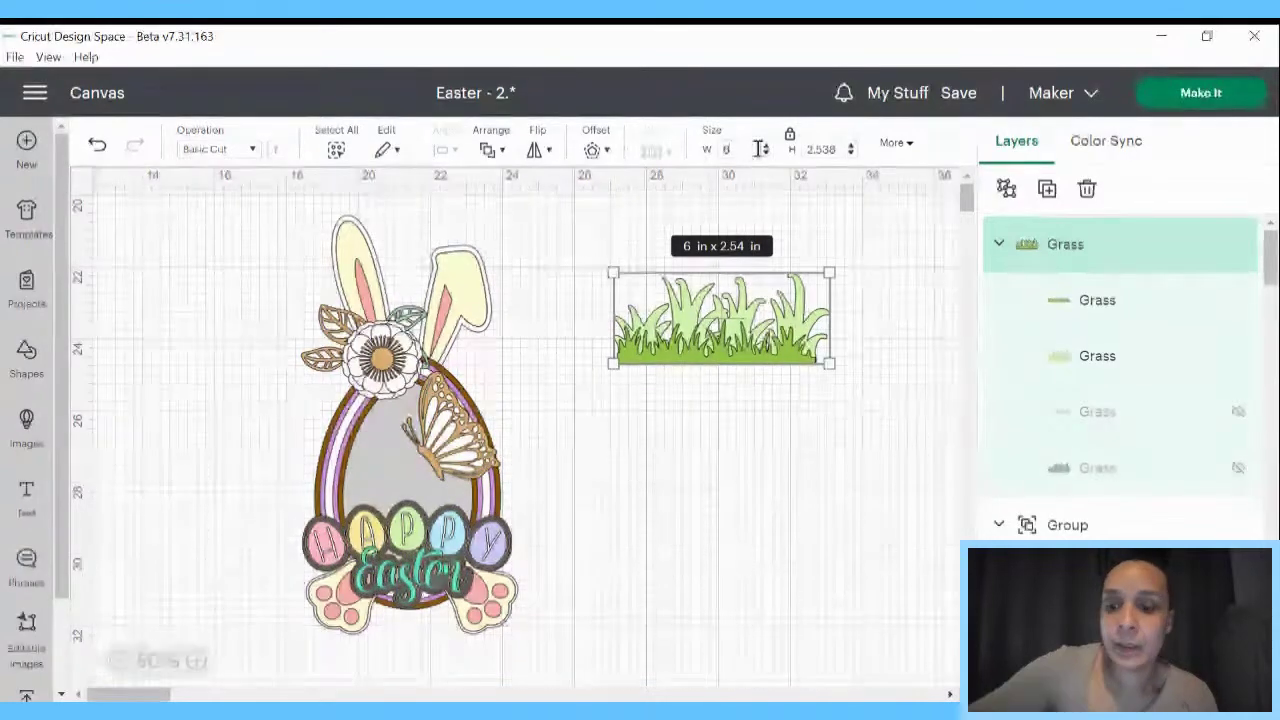
- Set the grass's width to 5.5 in and place it across the egg over the Happy lettering
double_click(760, 148)
text(5)
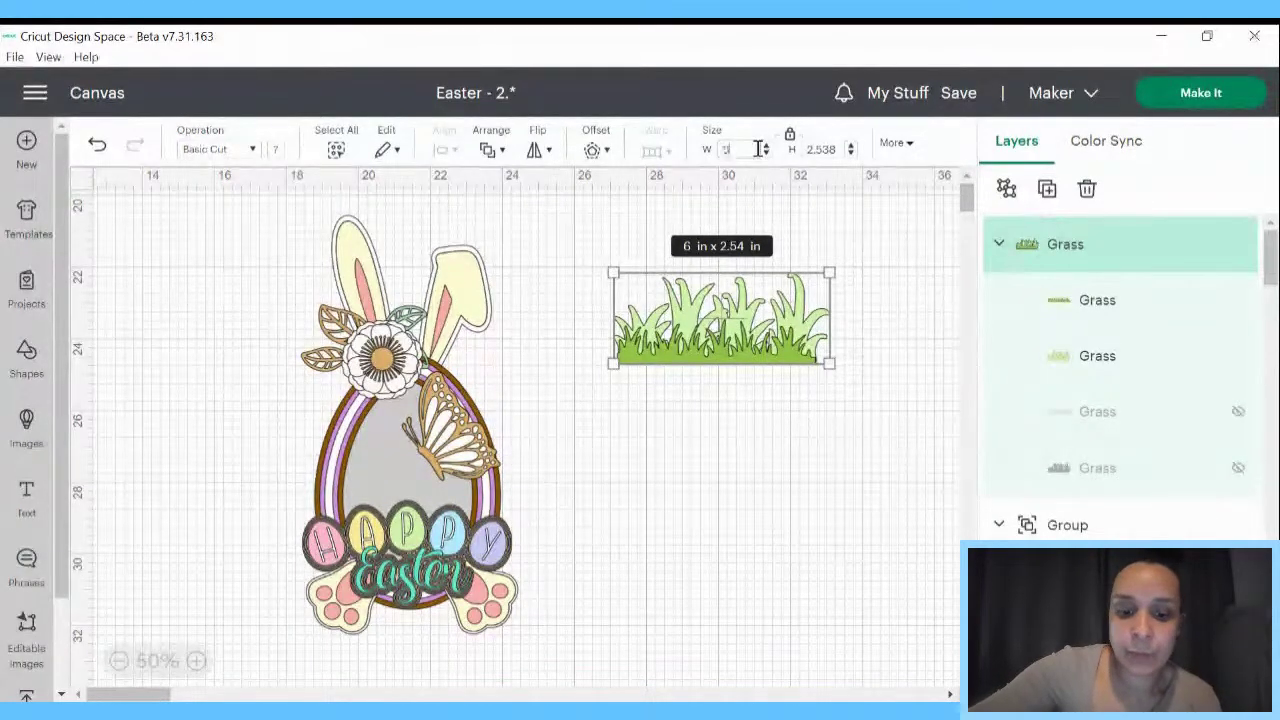
text(.5)
key(Return)
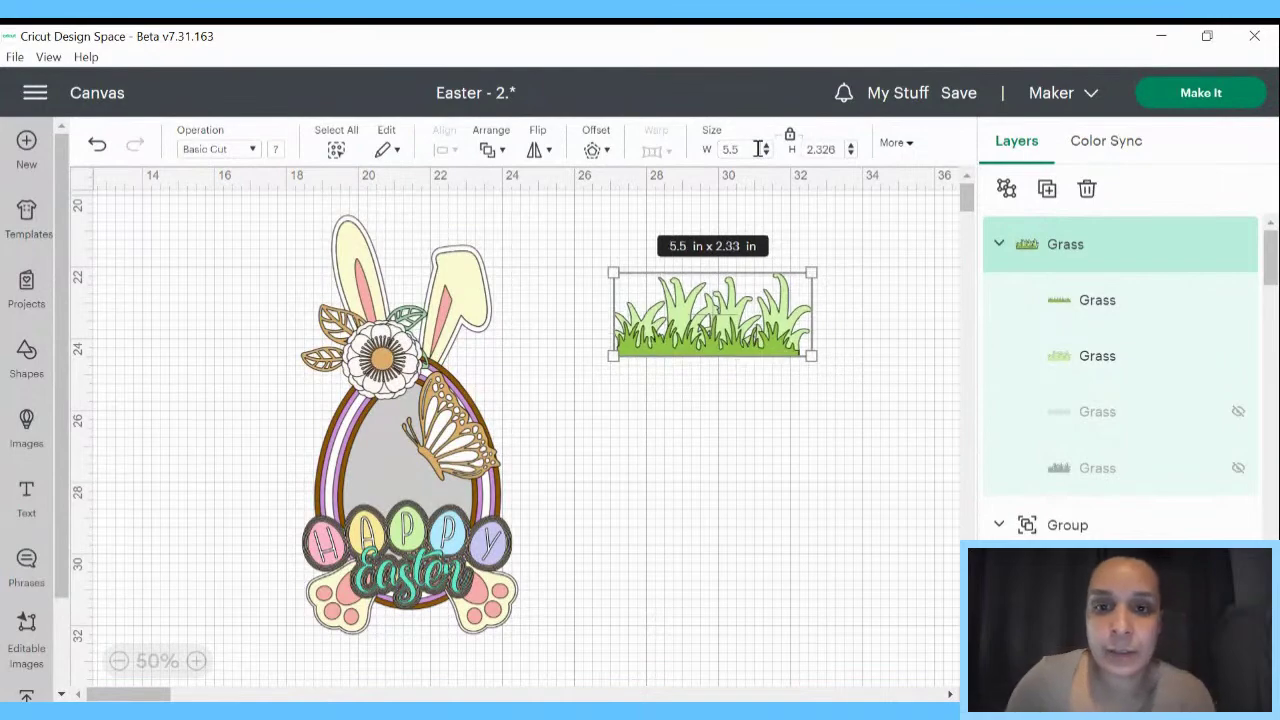
click(606, 632)
drag(690, 318, 393, 500)
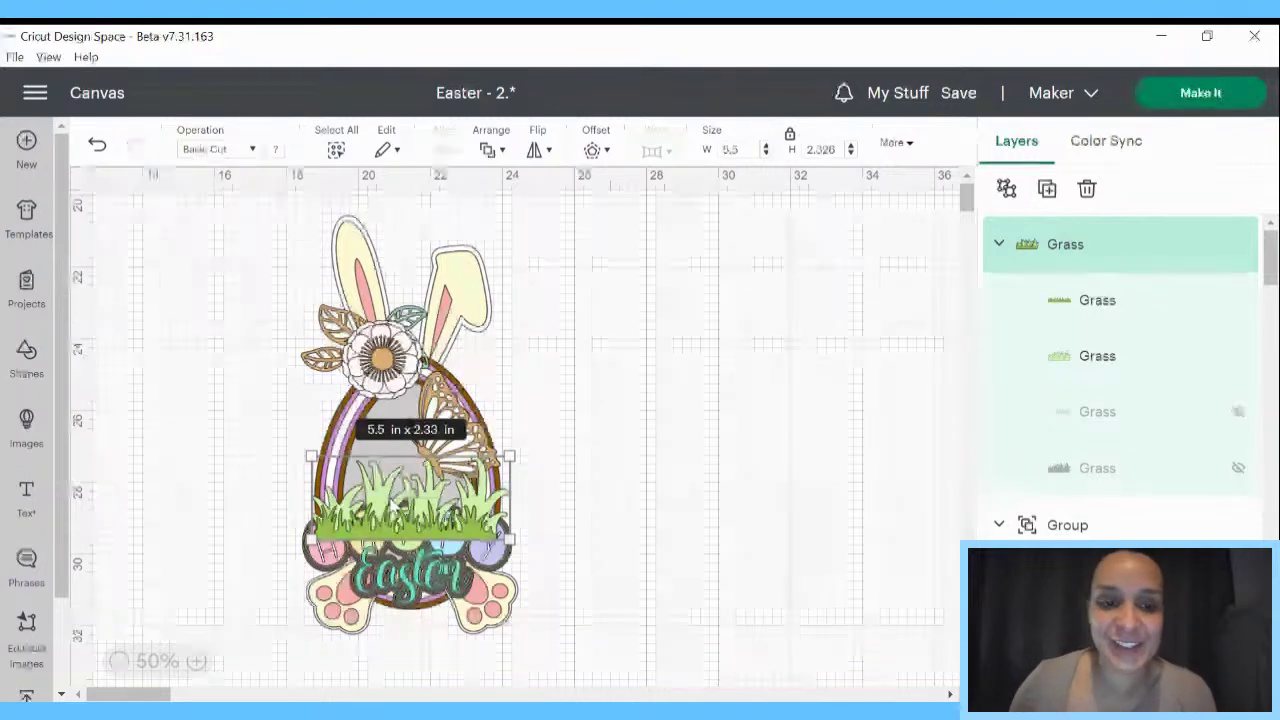
- Undo the grass's accidental upside-down stretch and reposition the grass across the egg, slightly higher over the Happy lettering
key(ctrl+z)
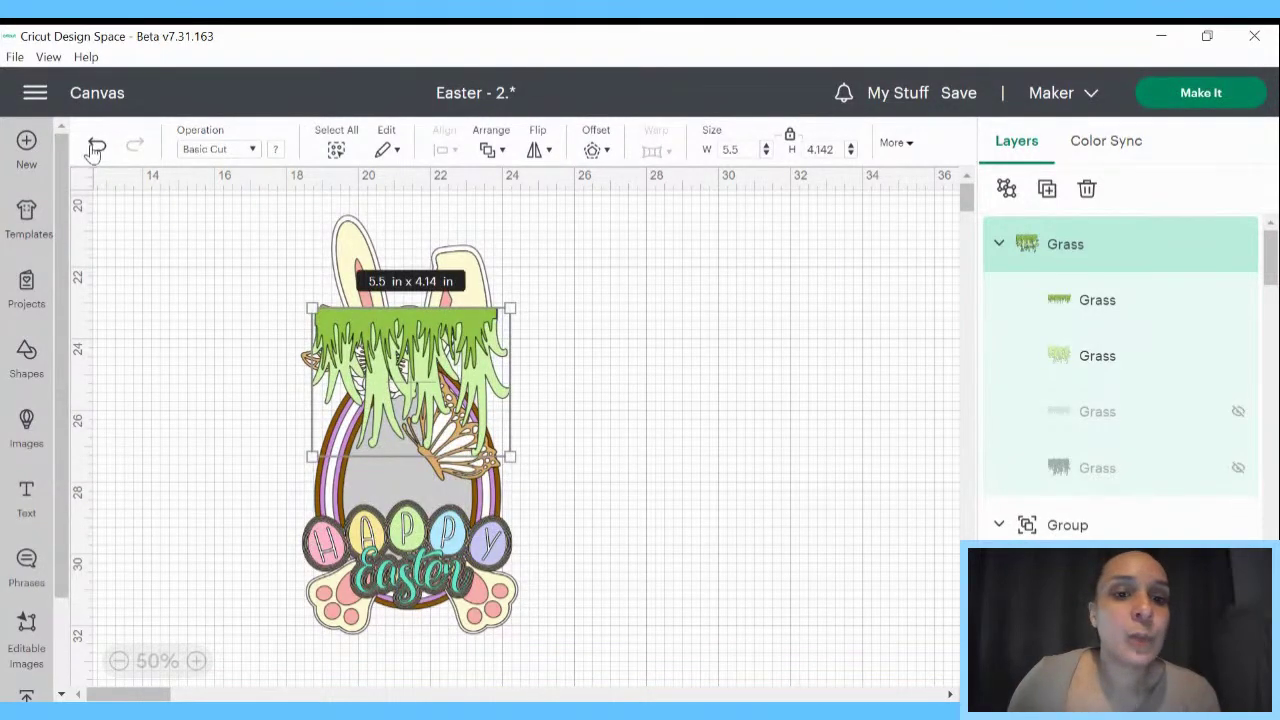
click(97, 144)
mouse_move(447, 527)
mouse_down()
mouse_move(705, 337)
mouse_move(400, 530)
mouse_move(447, 531)
mouse_up()
drag(352, 535, 450, 526)
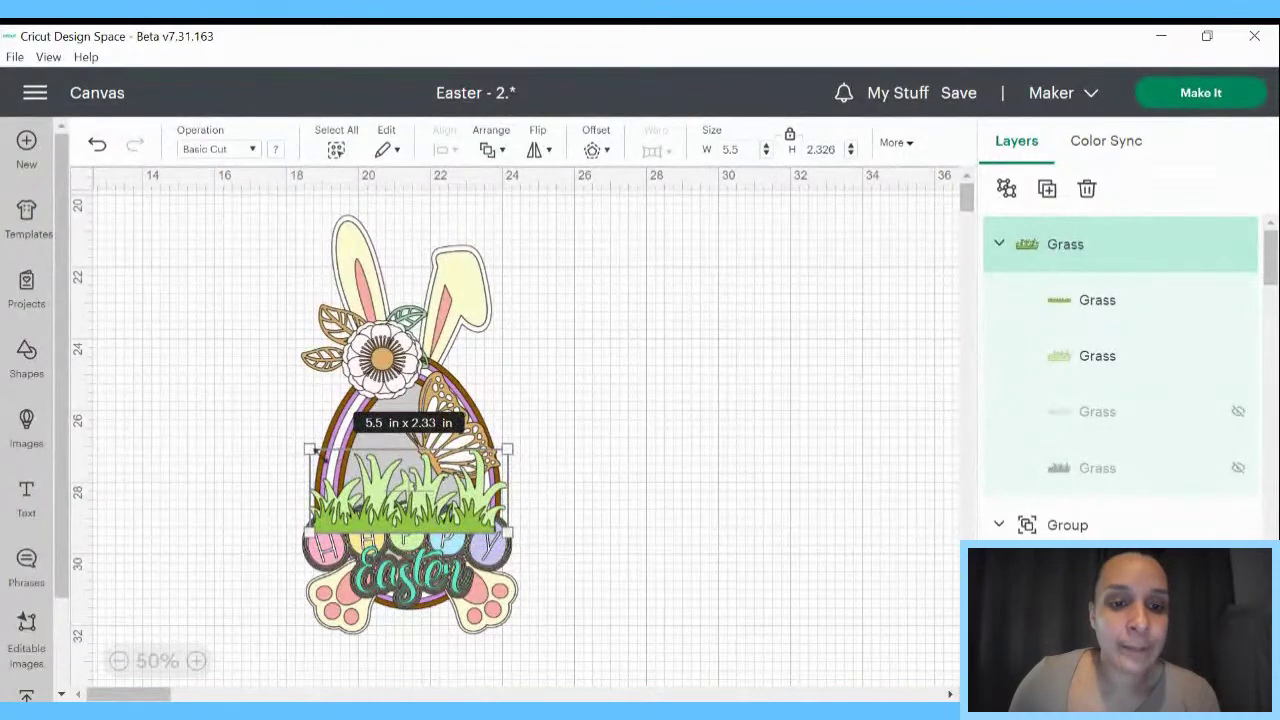